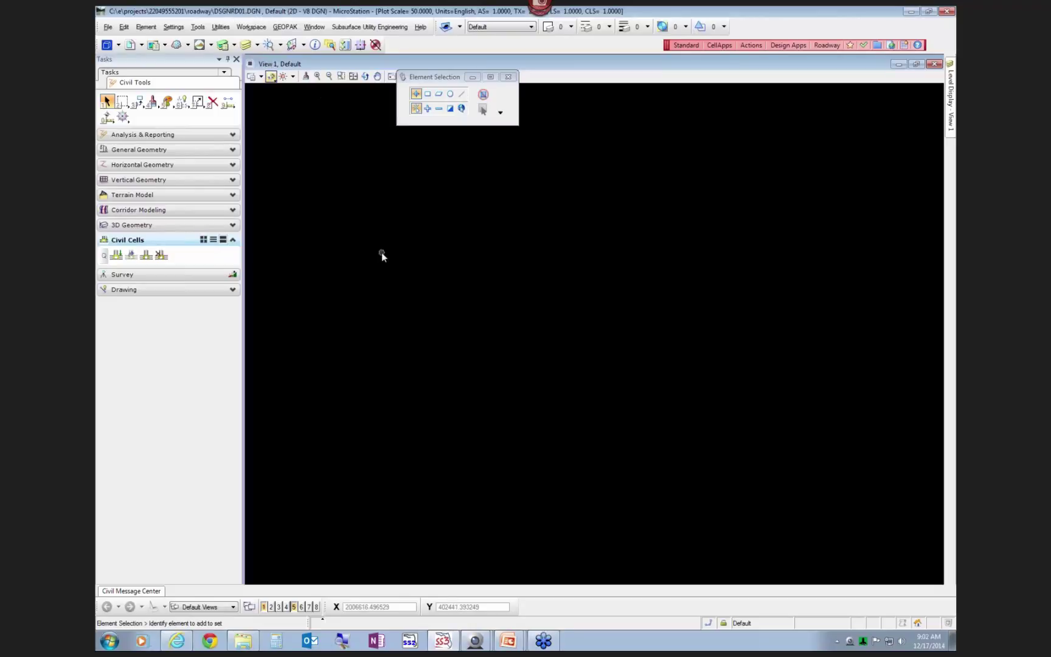
Step: Turn on the display of the references RWDTRD01.DGN, Aerials.dgn, TOPORD01.DGN and RWDTRD02.dgn, showing the whole project in View 1
click(131, 45)
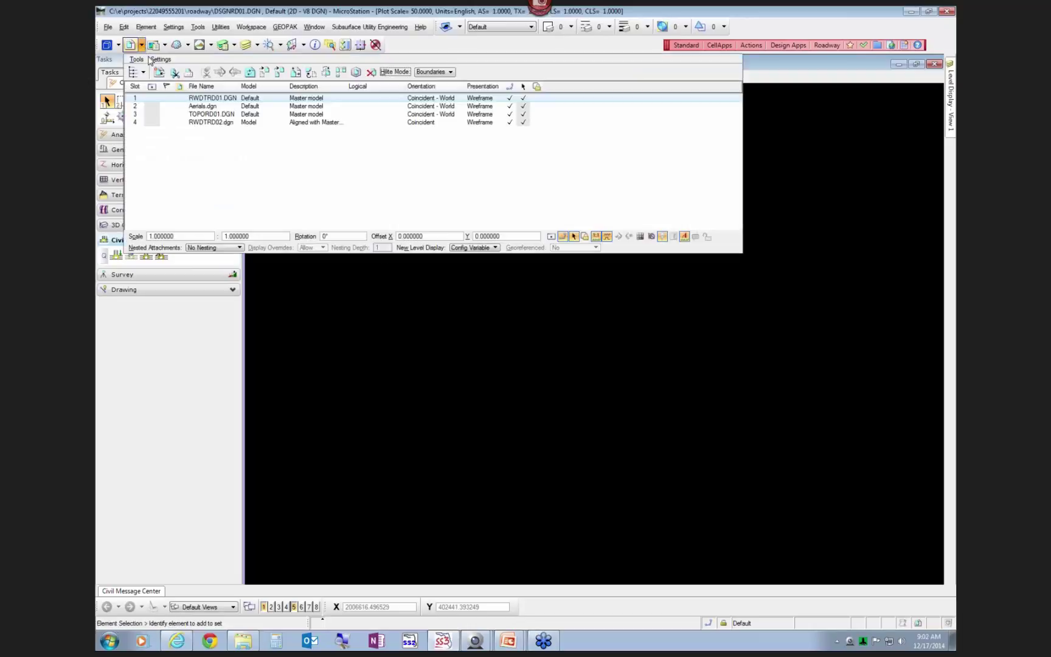
click(151, 99)
click(152, 107)
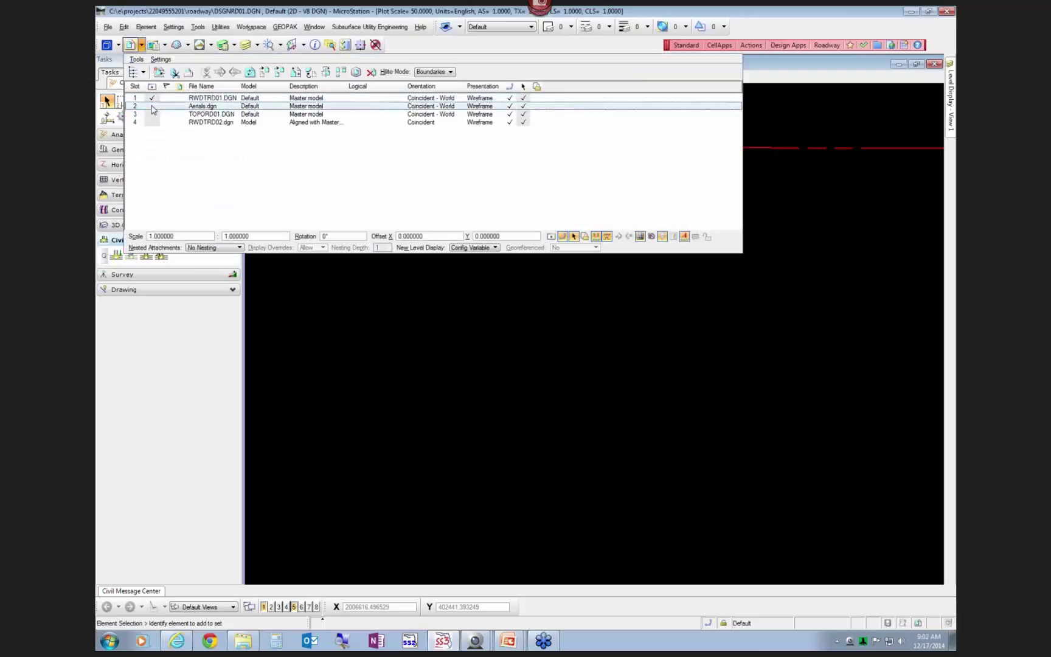
click(152, 114)
click(151, 123)
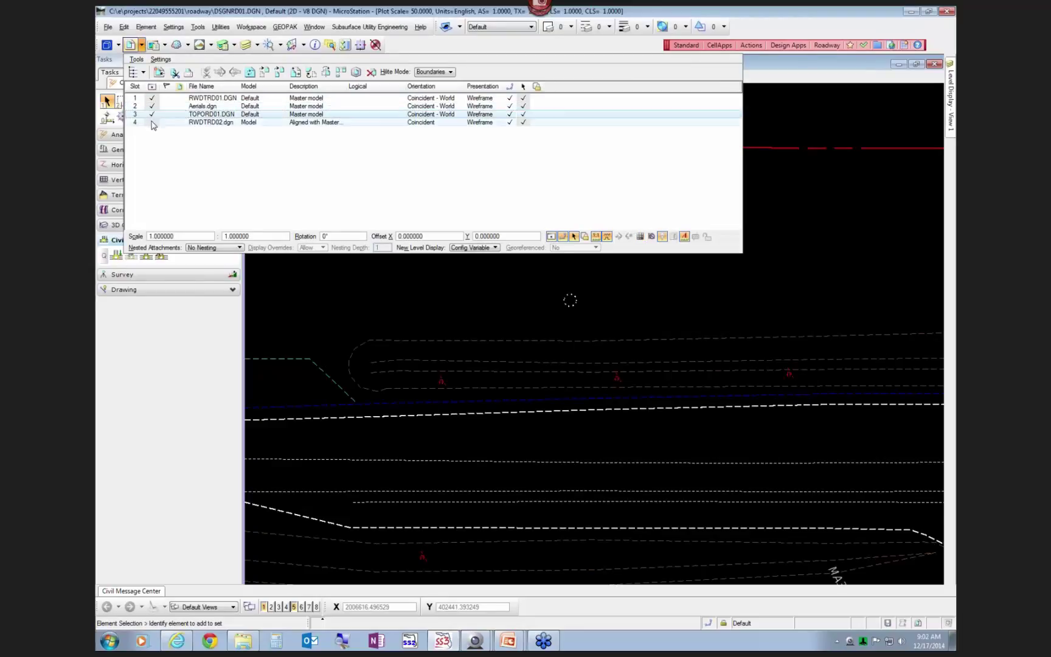
click(152, 123)
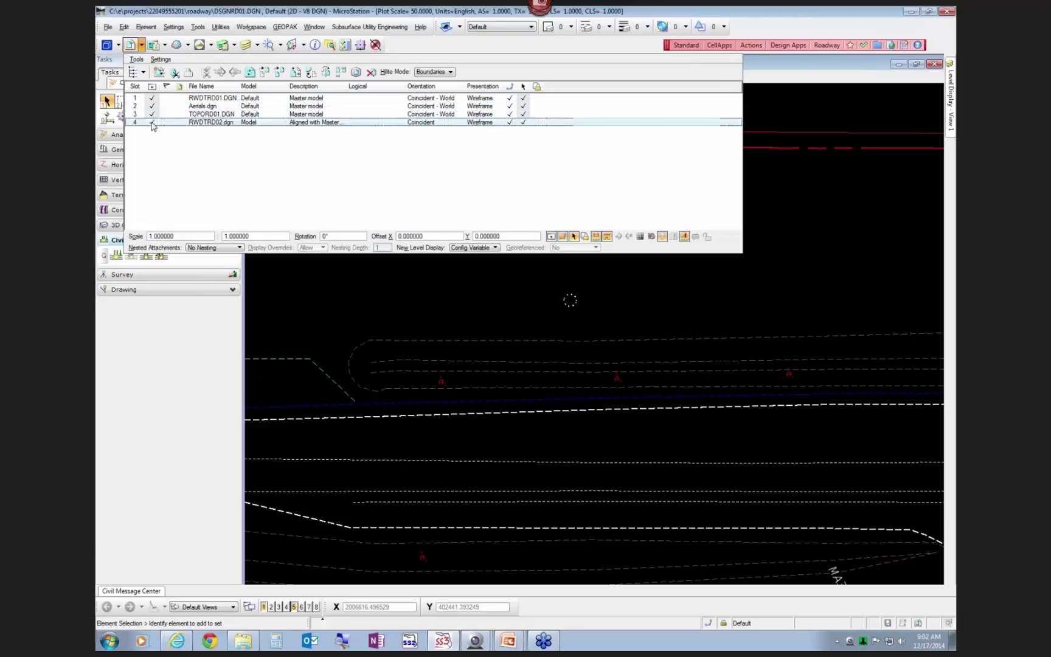
scroll(563, 338, down, 10)
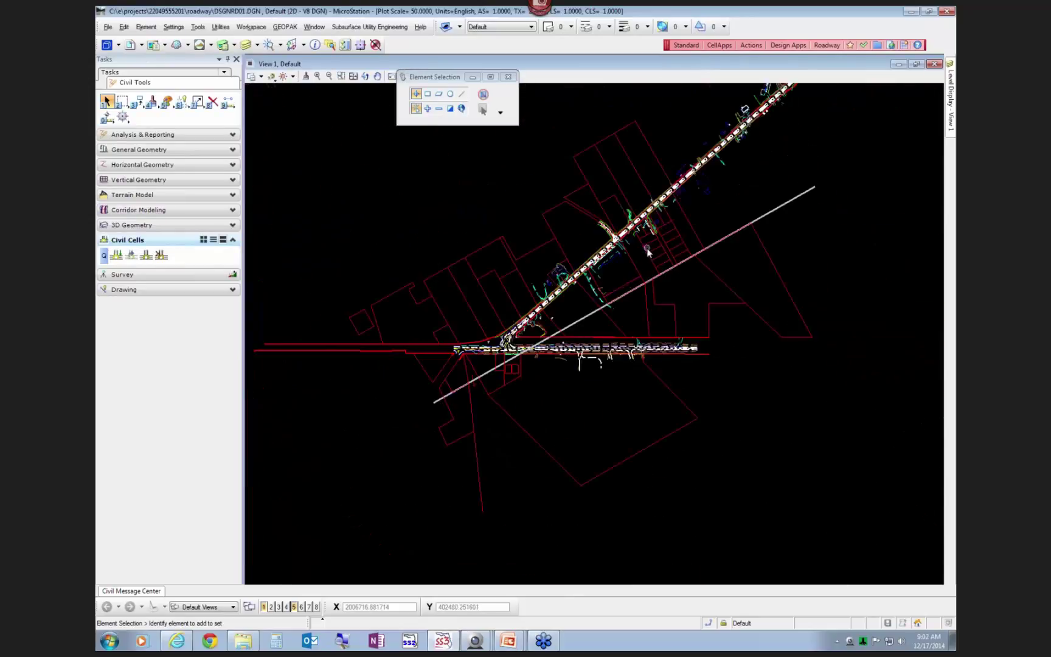
Step: Open View 5 as a second view and frame the road intersection in both views
click(293, 606)
scroll(779, 253, up, 4)
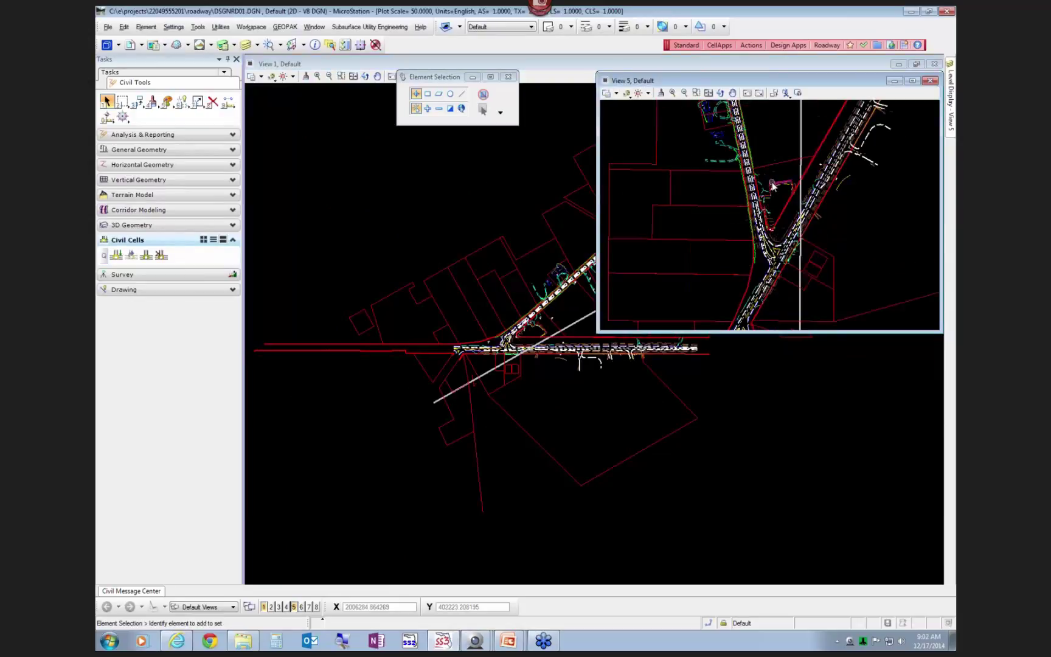
scroll(768, 207, down, 2)
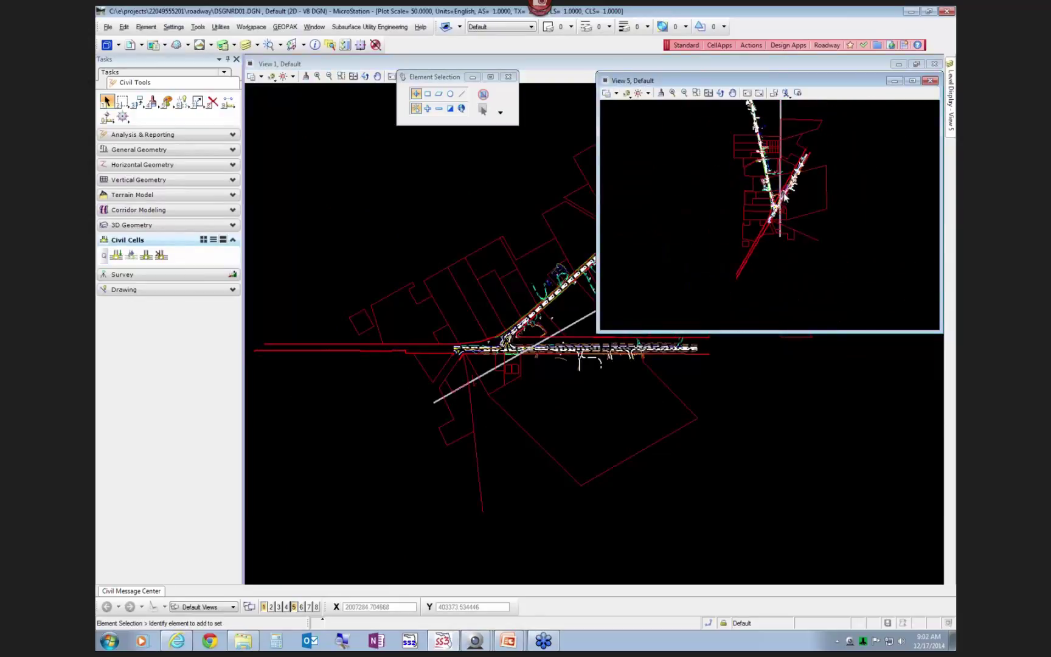
scroll(778, 194, up, 2)
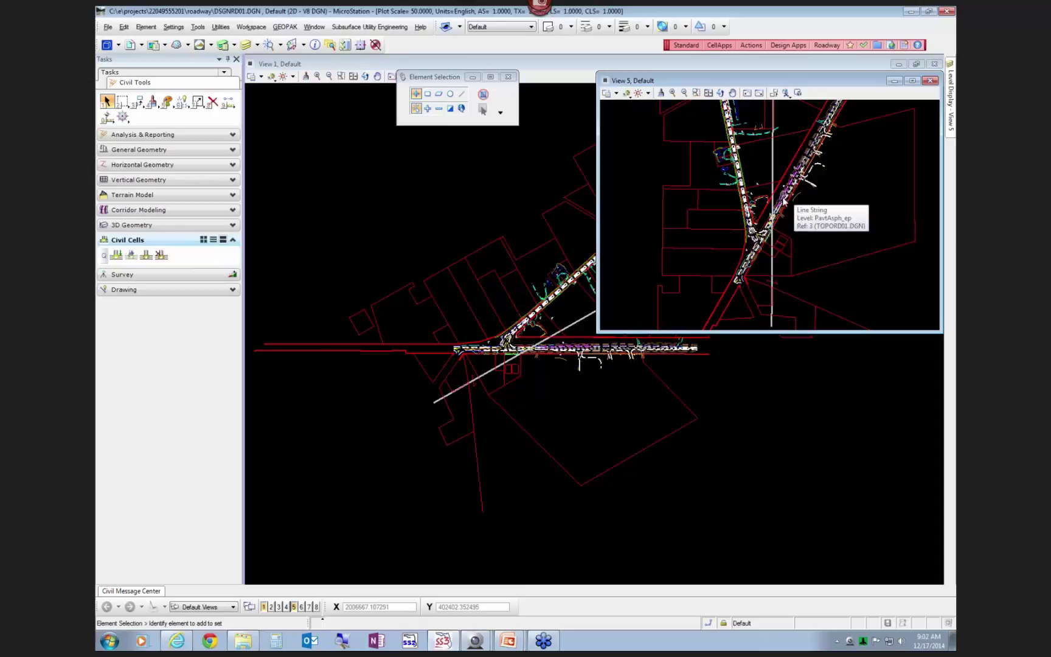
scroll(543, 333, up, 2)
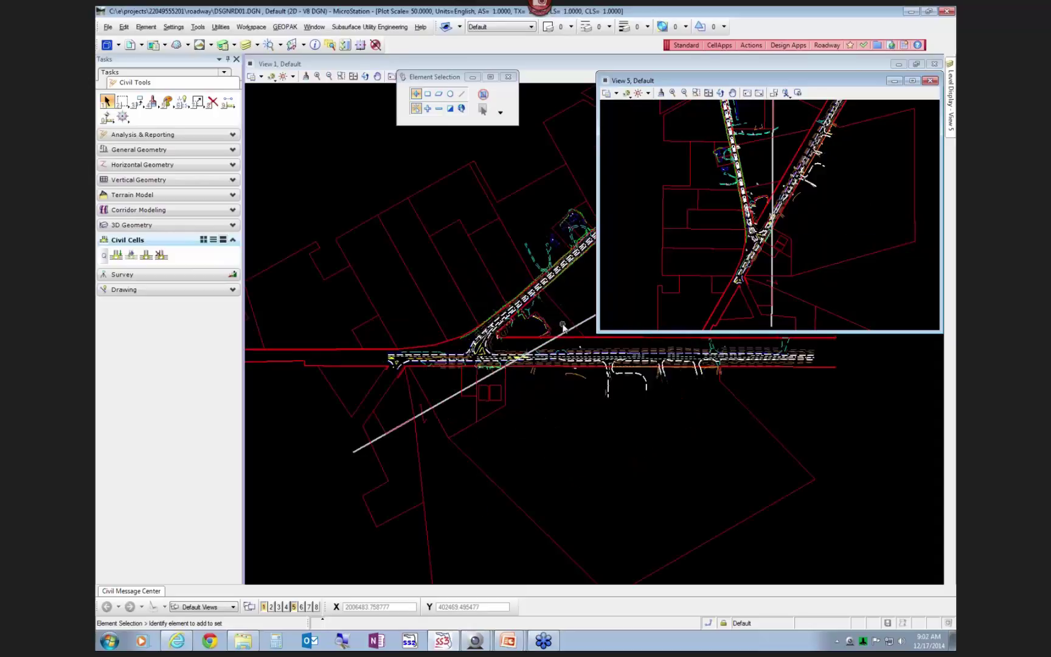
Step: Toggle the display of the Aerials.dgn reference and detach it from the design file
click(139, 45)
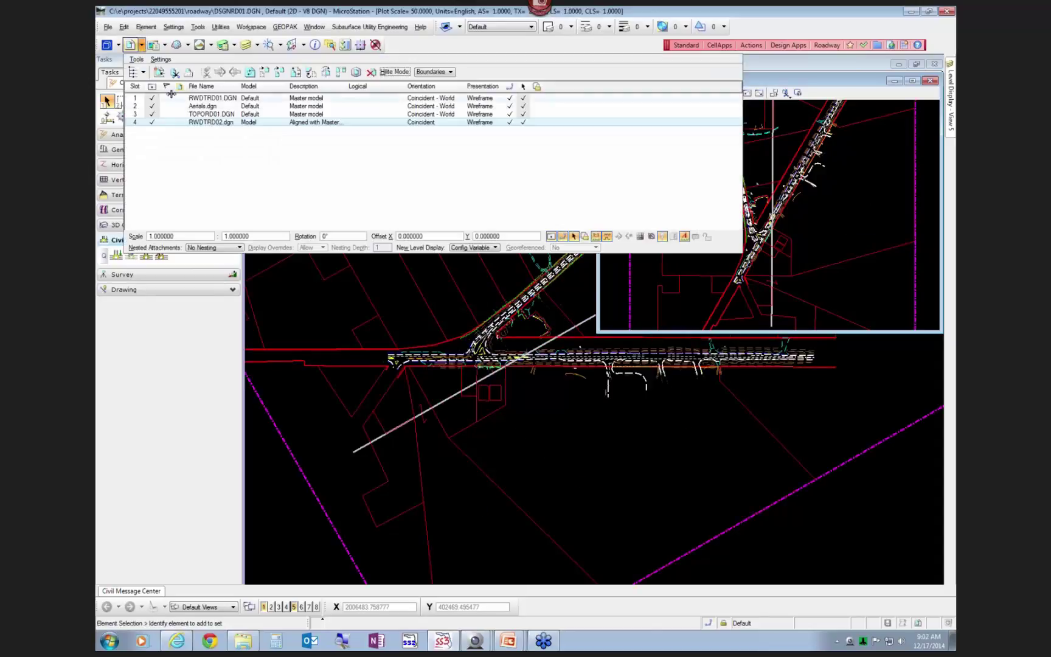
click(153, 107)
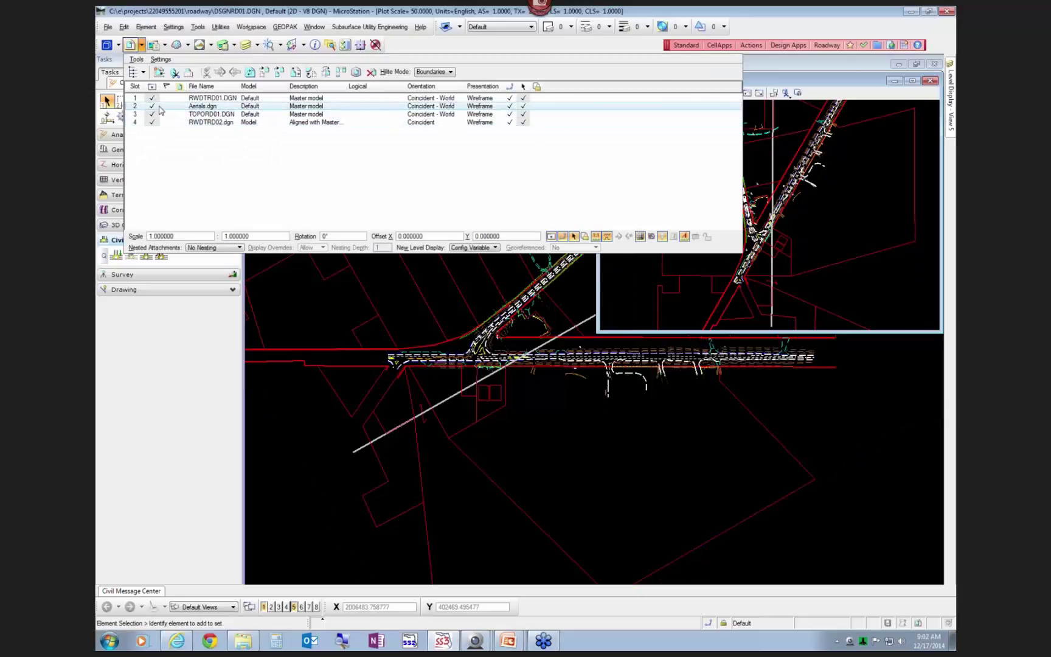
click(152, 106)
click(371, 72)
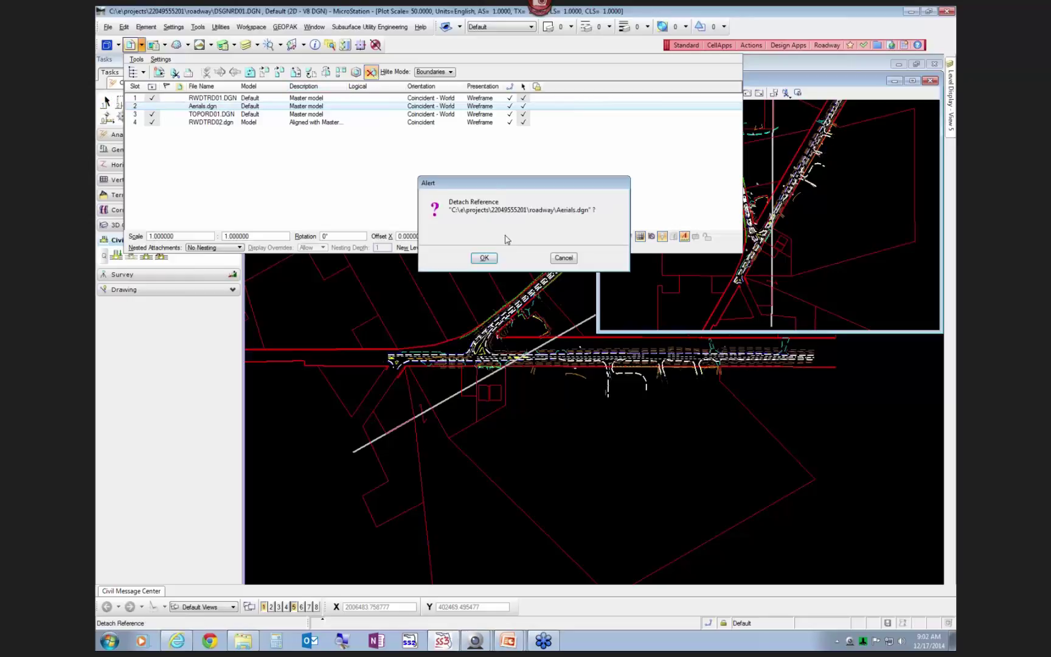
click(484, 258)
Step: Attach Aerials.dgn from the roadway folder as a reference with Coincident - World orientation and 1:50 detail scale
click(131, 44)
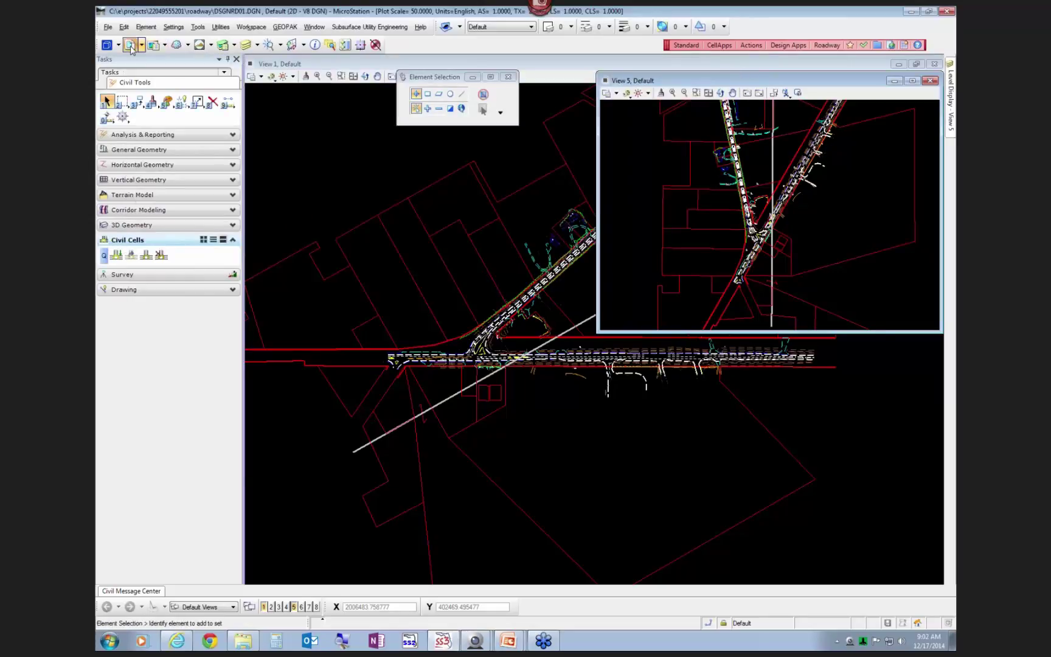
click(130, 44)
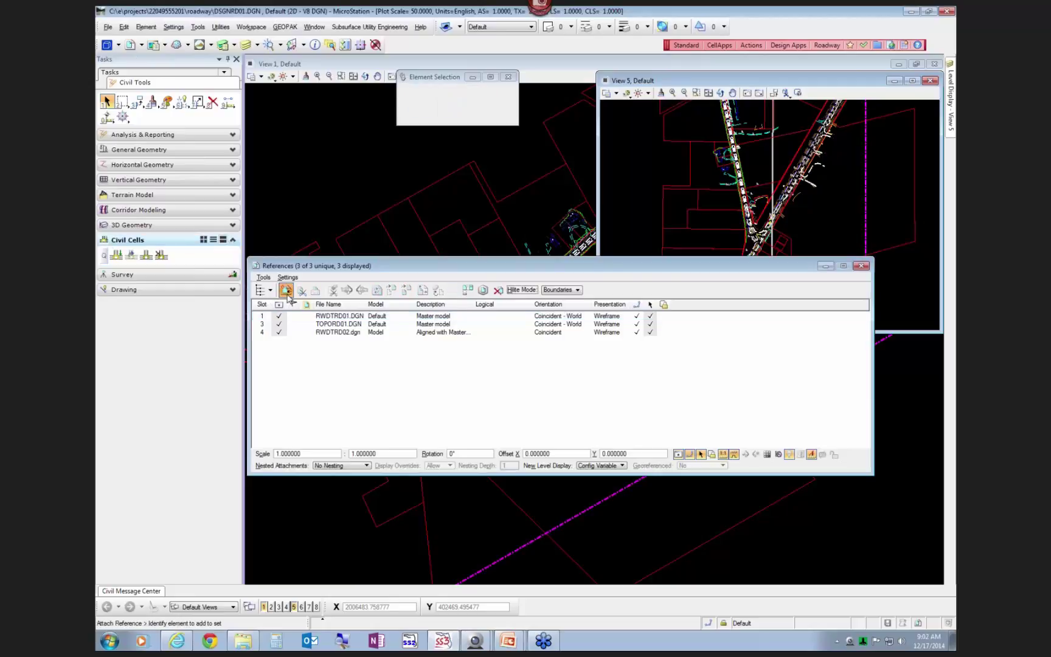
click(286, 290)
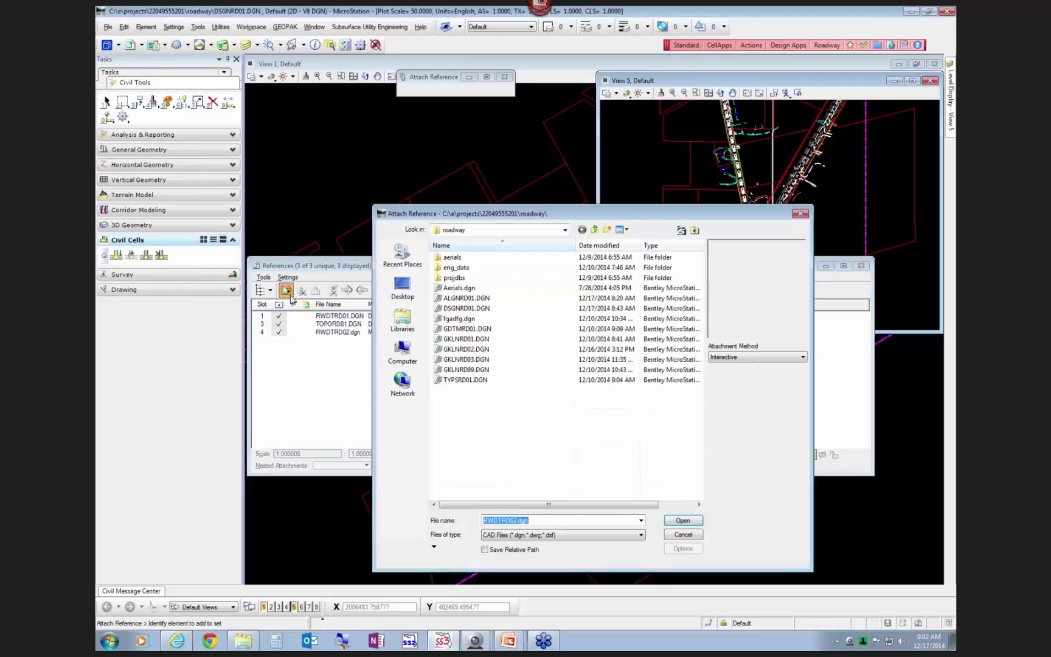
click(682, 521)
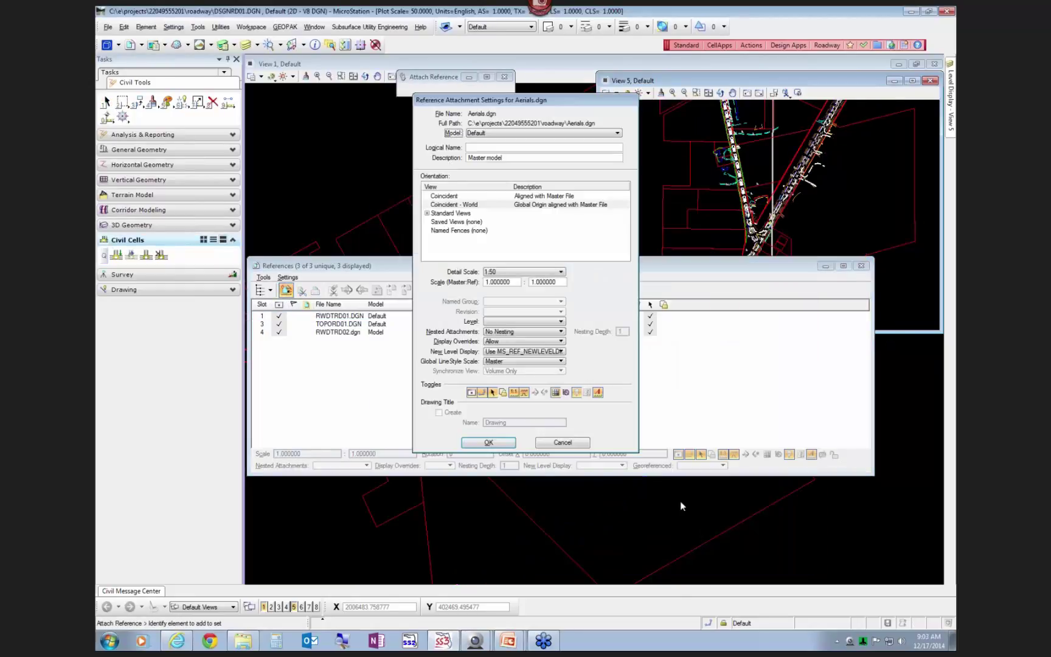
click(488, 441)
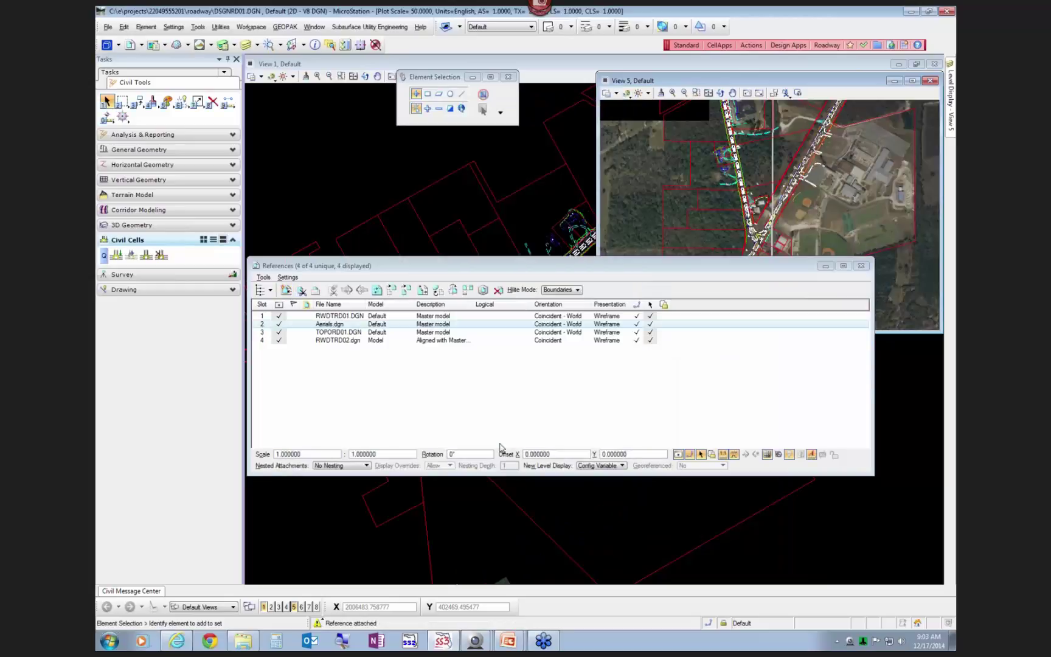
click(862, 266)
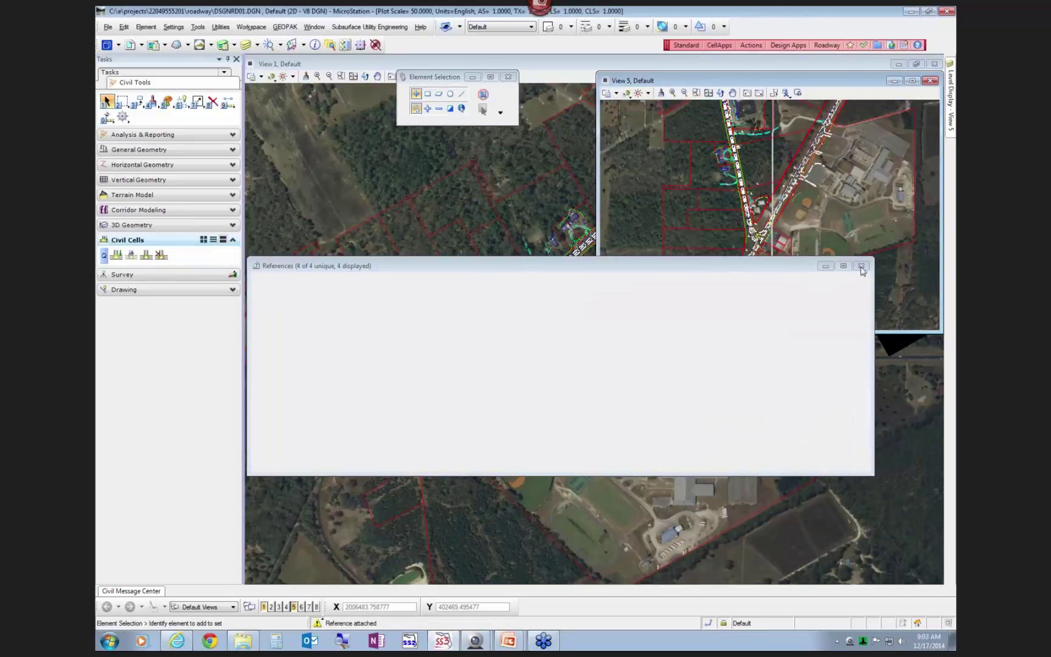
Step: Examine the aerial imagery against the survey linework around the intersection, along the diagonal road and at the adjacent buildings
scroll(399, 324, up, 1)
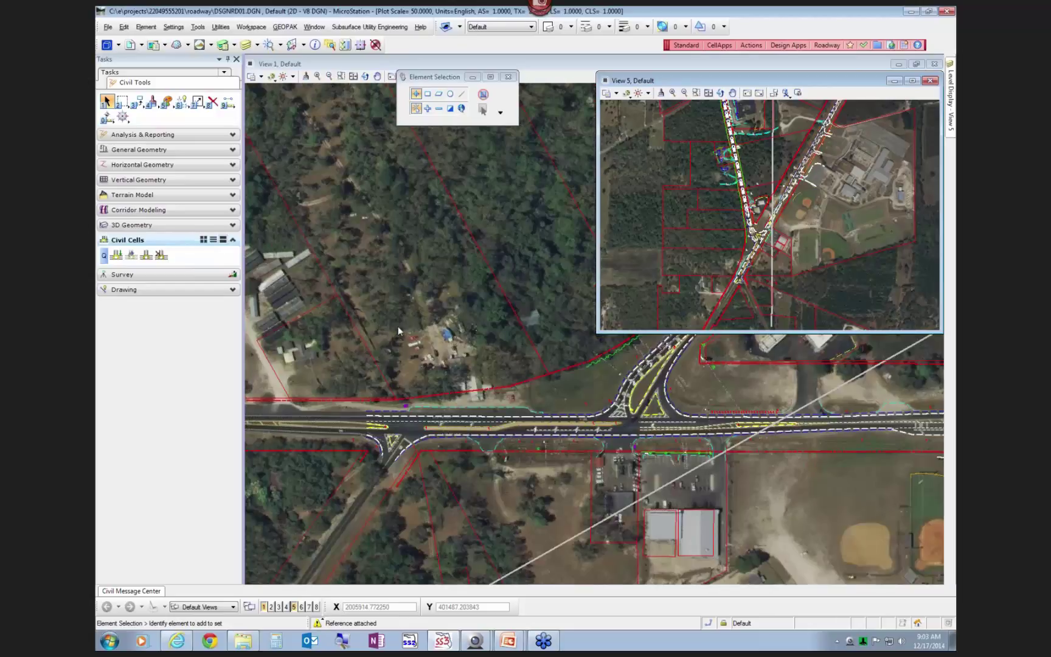
scroll(397, 326, up, 1)
middle_drag(737, 334, 476, 411)
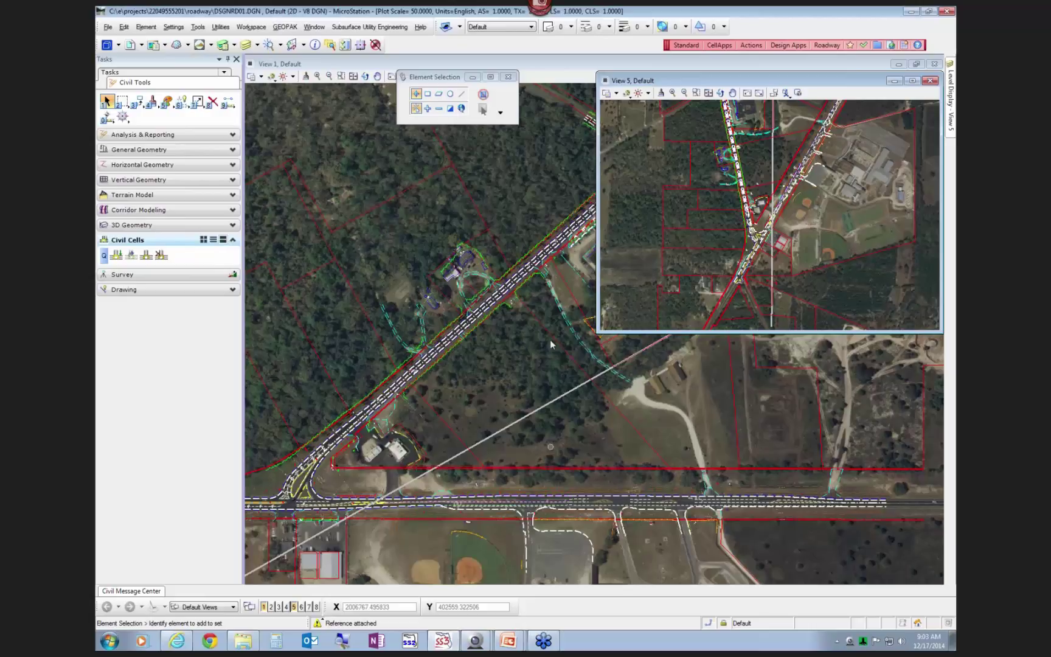
scroll(524, 283, down, 2)
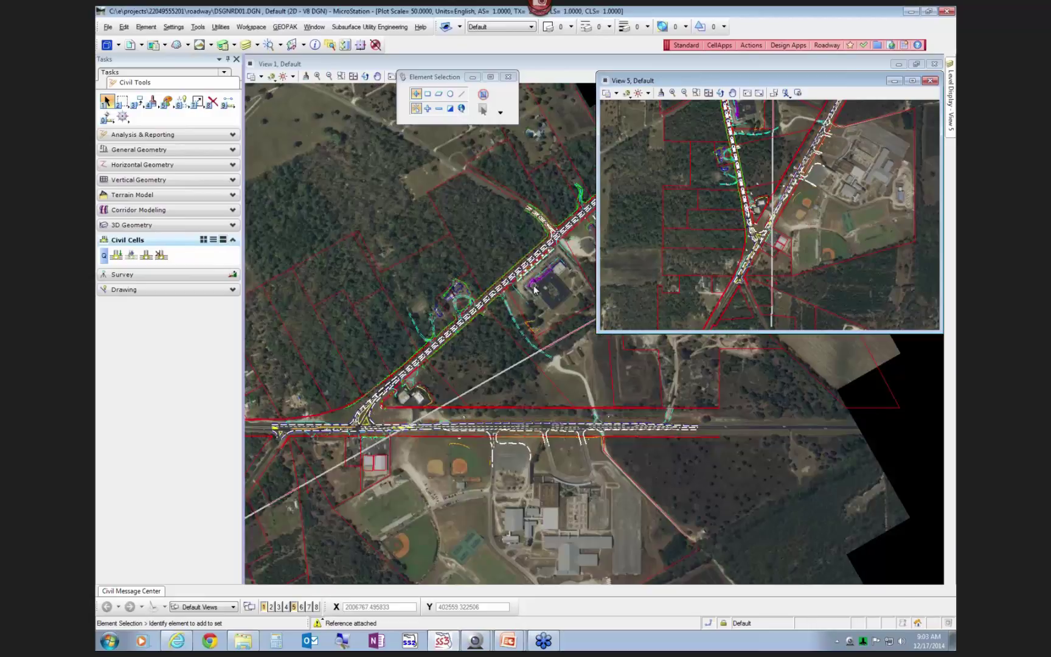
scroll(534, 287, up, 4)
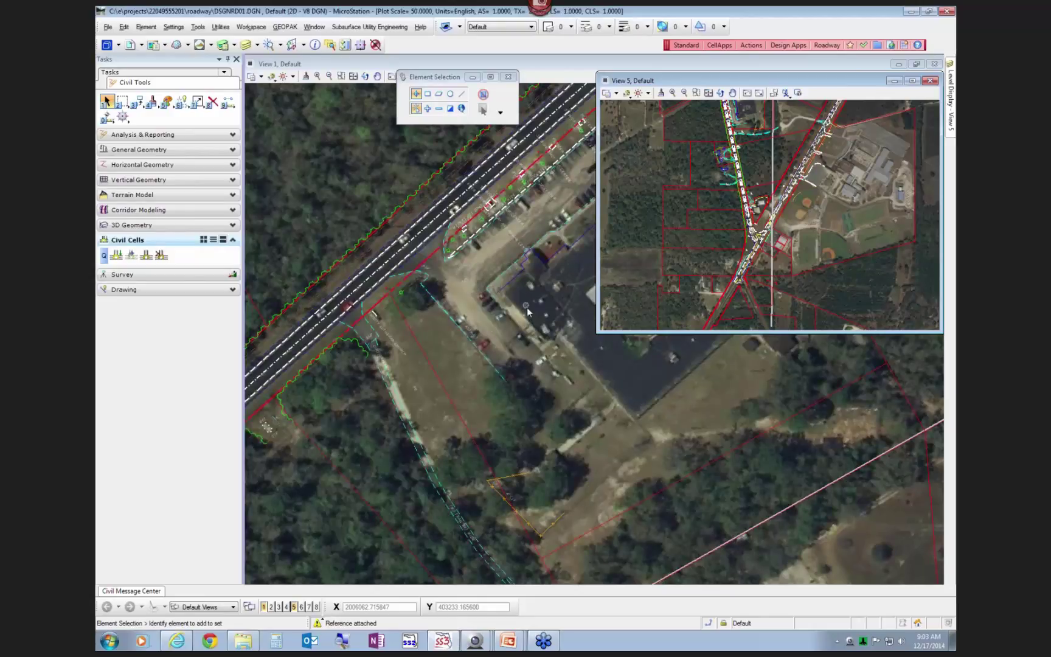
scroll(720, 406, down, 2)
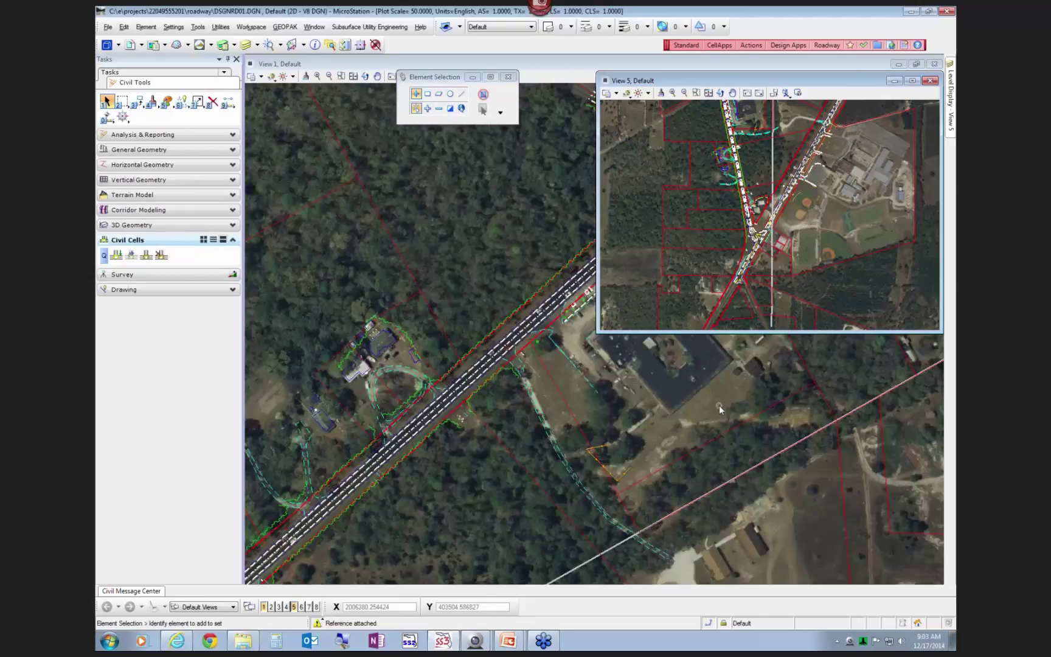
scroll(540, 228, down, 2)
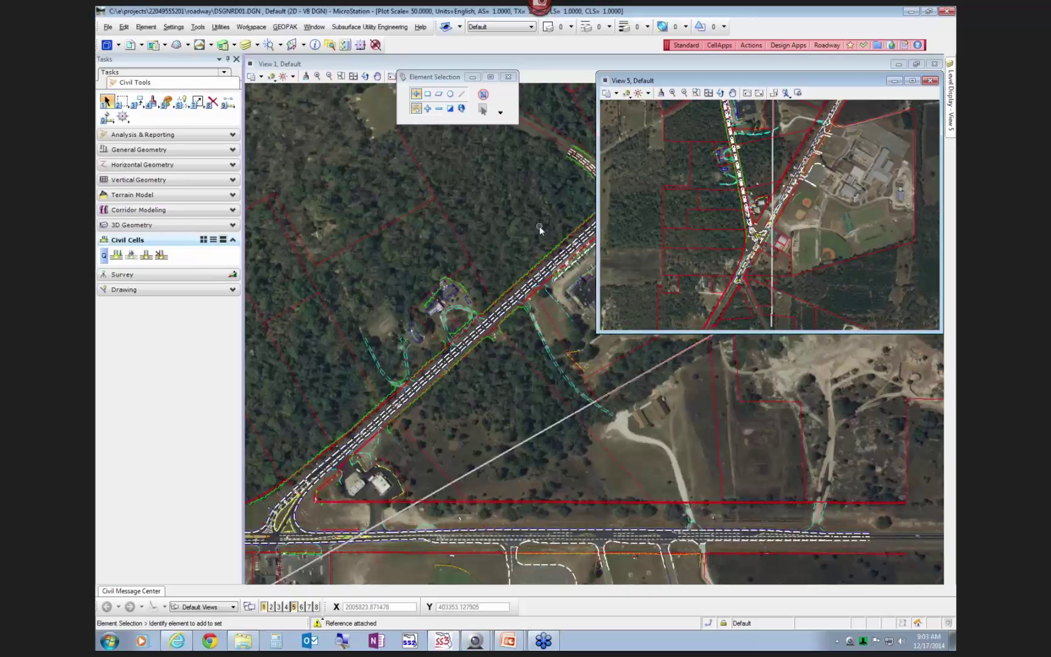
middle_drag(529, 420, 709, 427)
right_click(709, 427)
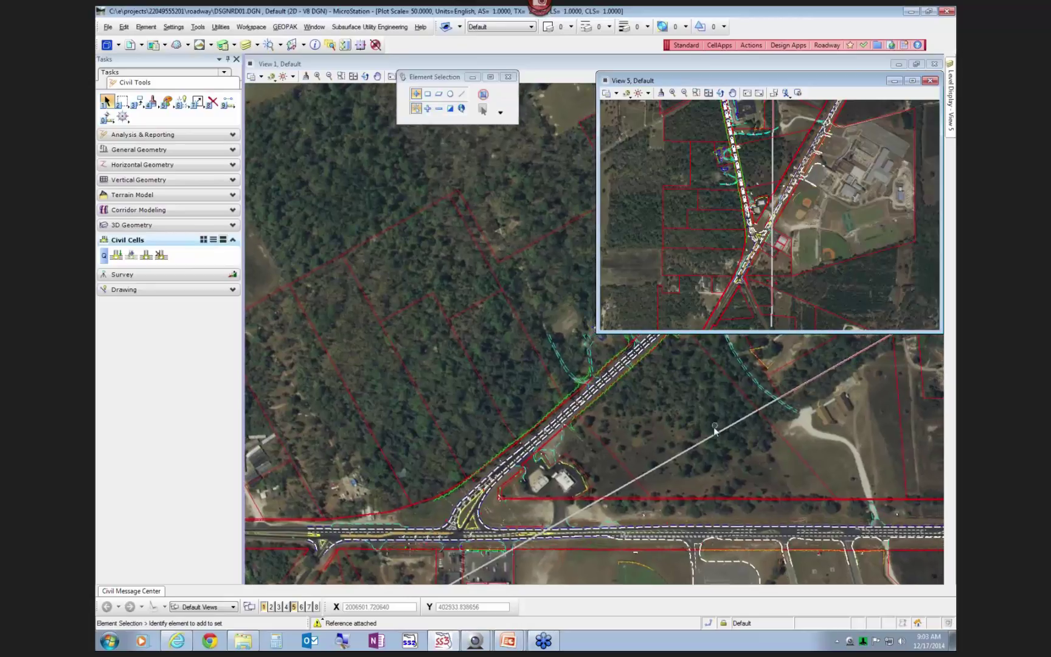
scroll(422, 546, up, 1)
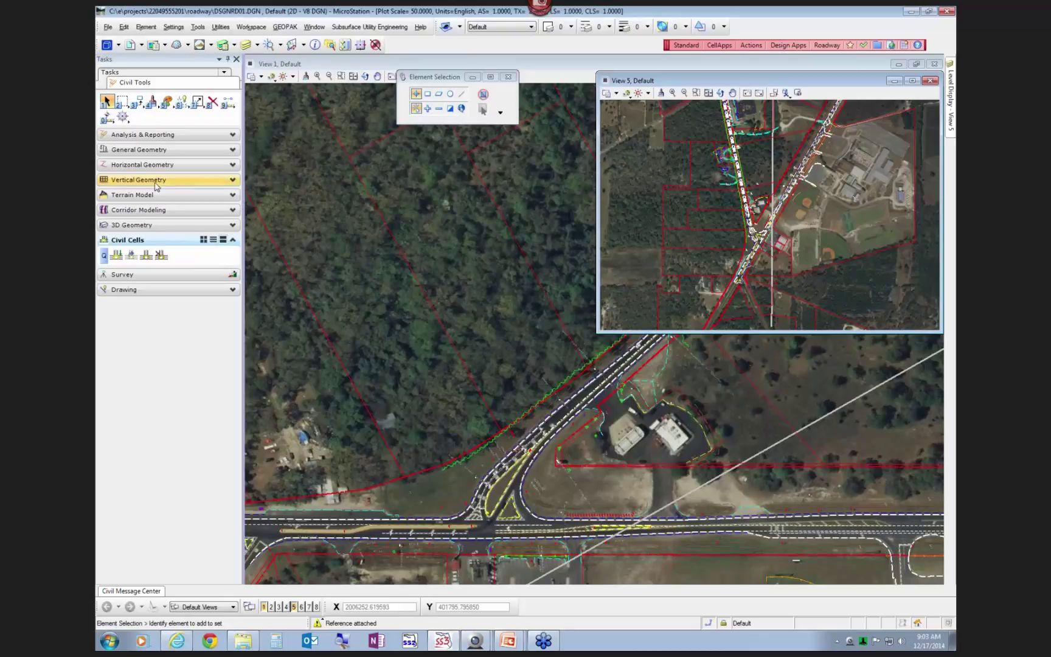
Step: Start a geometry import from the civil geometry file job00.gpk, keeping the file type at *.gpk
click(140, 151)
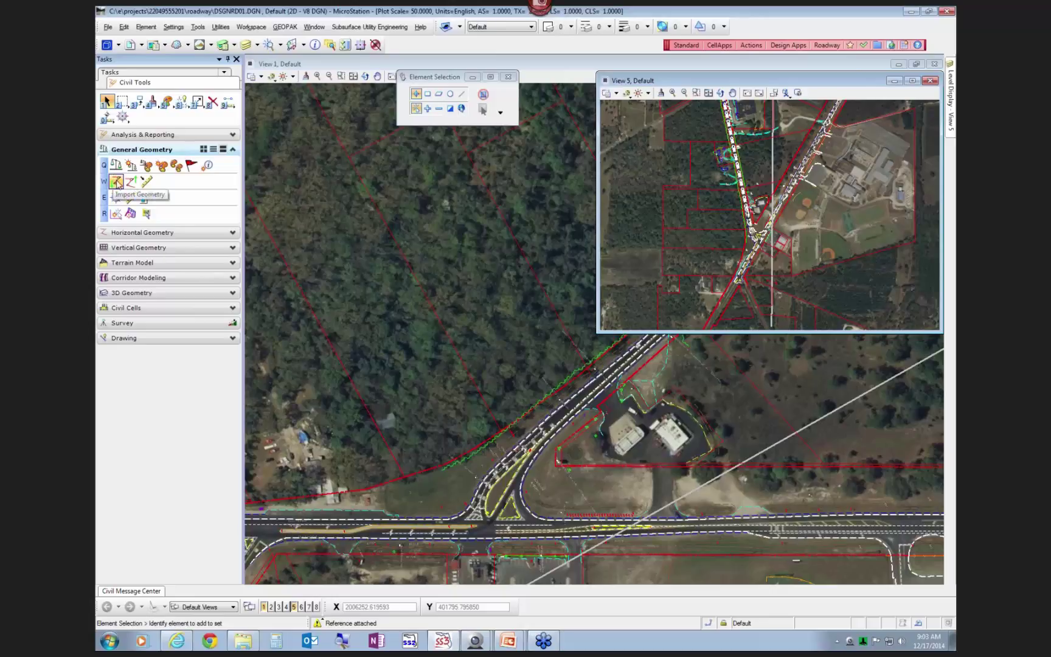
click(117, 181)
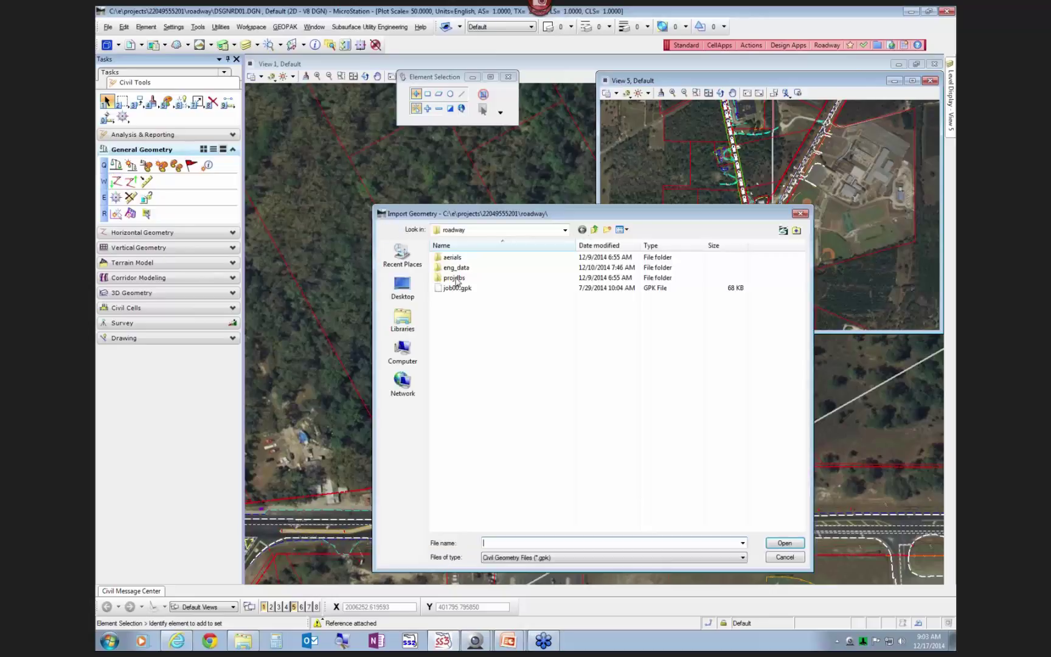
click(466, 291)
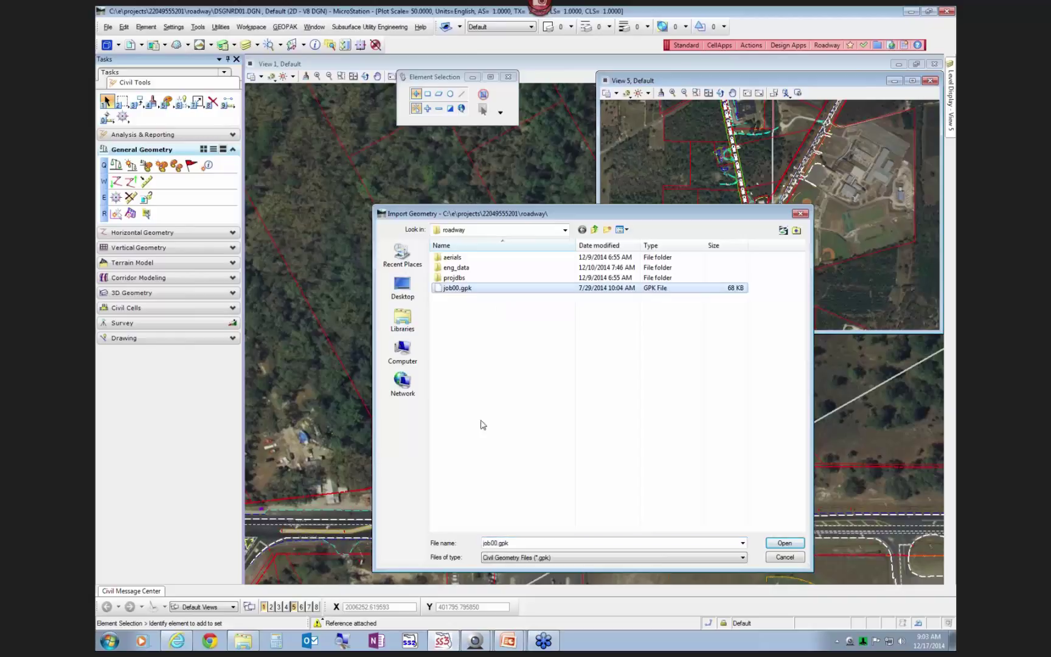
click(563, 560)
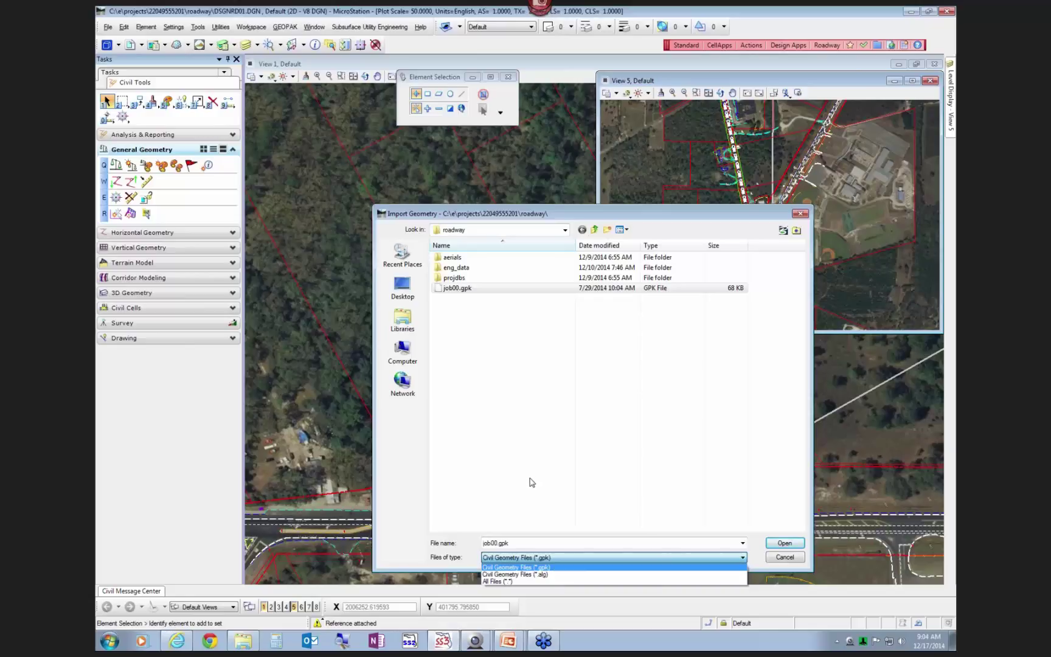
click(555, 569)
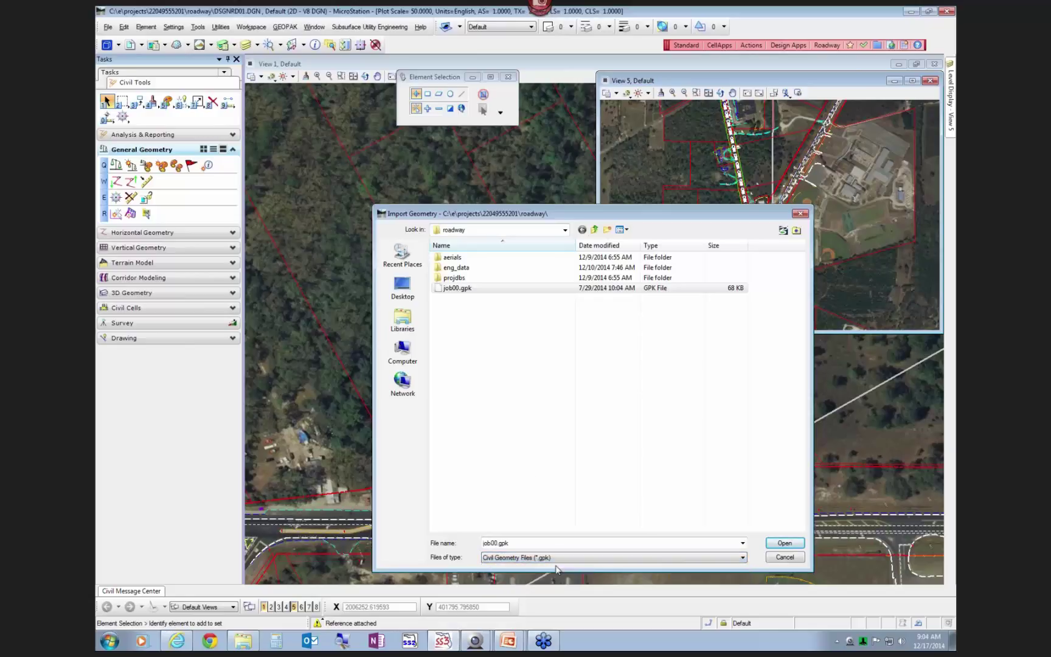
click(785, 544)
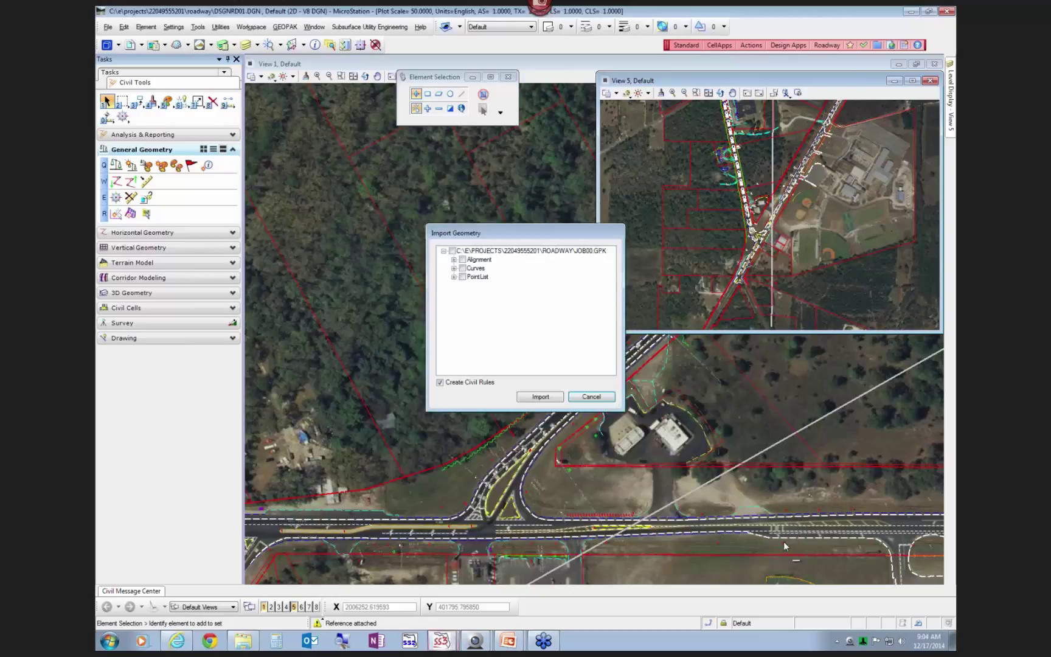
Step: Look through the geometry categories and import the alignments BL98 and EX61 with civil rules created
click(454, 259)
click(454, 260)
click(454, 268)
click(454, 268)
click(454, 277)
click(453, 277)
click(454, 259)
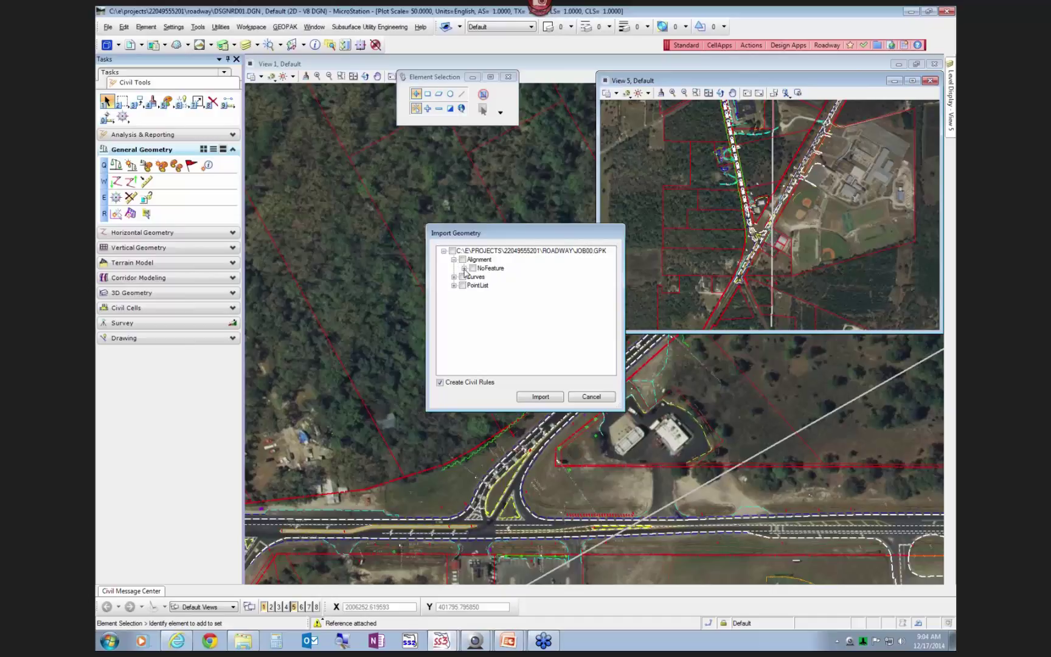
click(464, 268)
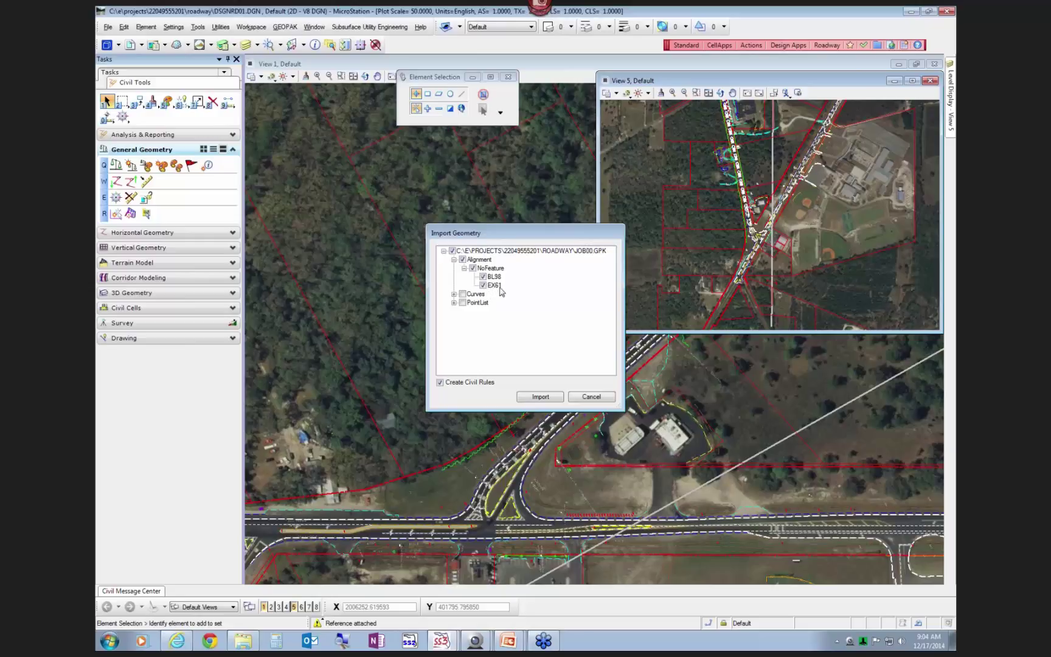
click(541, 398)
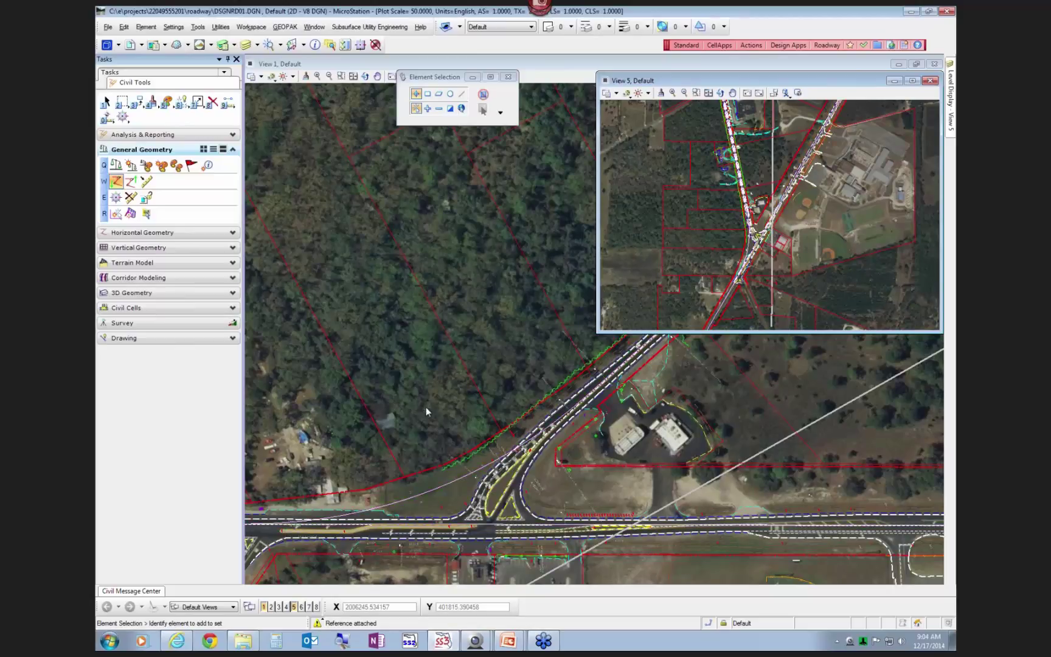
Step: Select the imported EX61 alignment at the intersection to inspect its geometry and clear the selection
scroll(575, 353, down, 2)
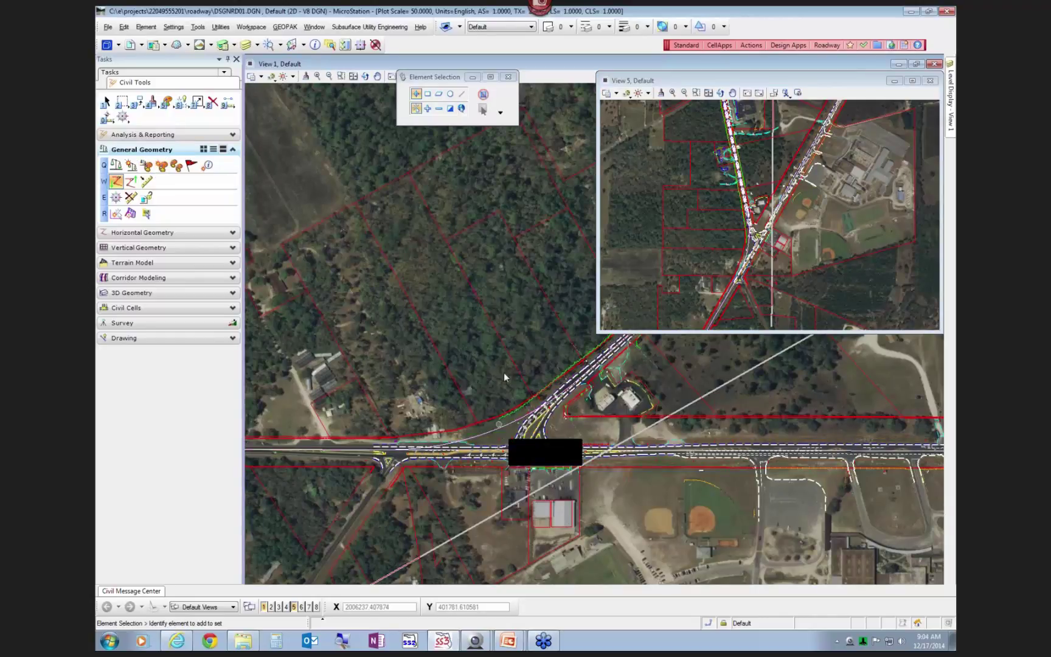
click(498, 431)
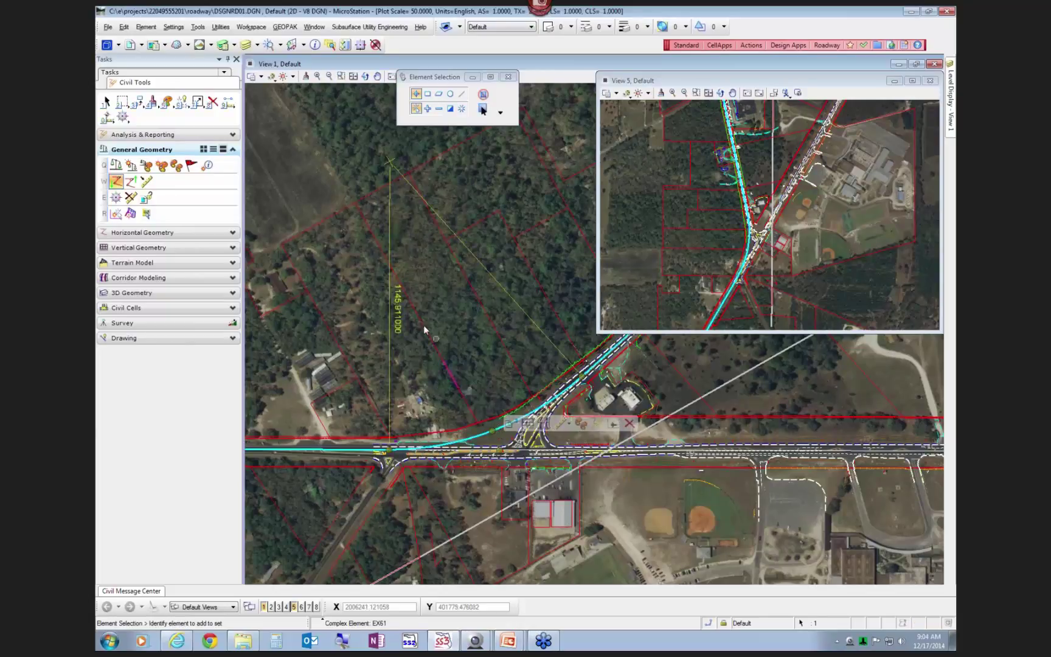
click(491, 391)
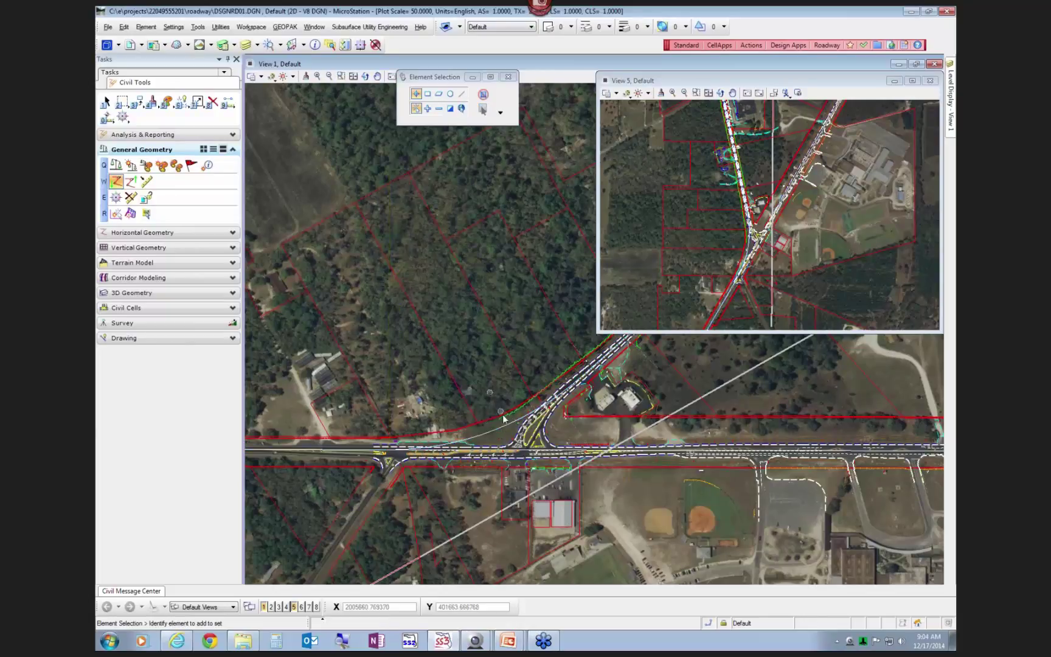
Step: Set the feature definition of both imported alignments to the linear feature Baseline(BL) with the name BL
click(161, 165)
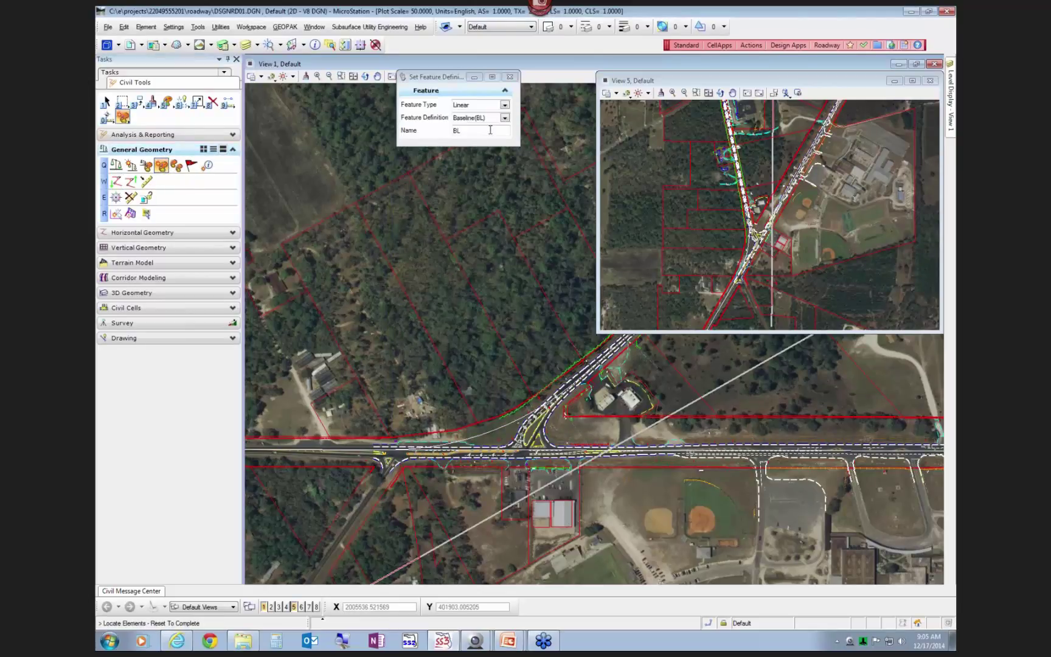
click(505, 118)
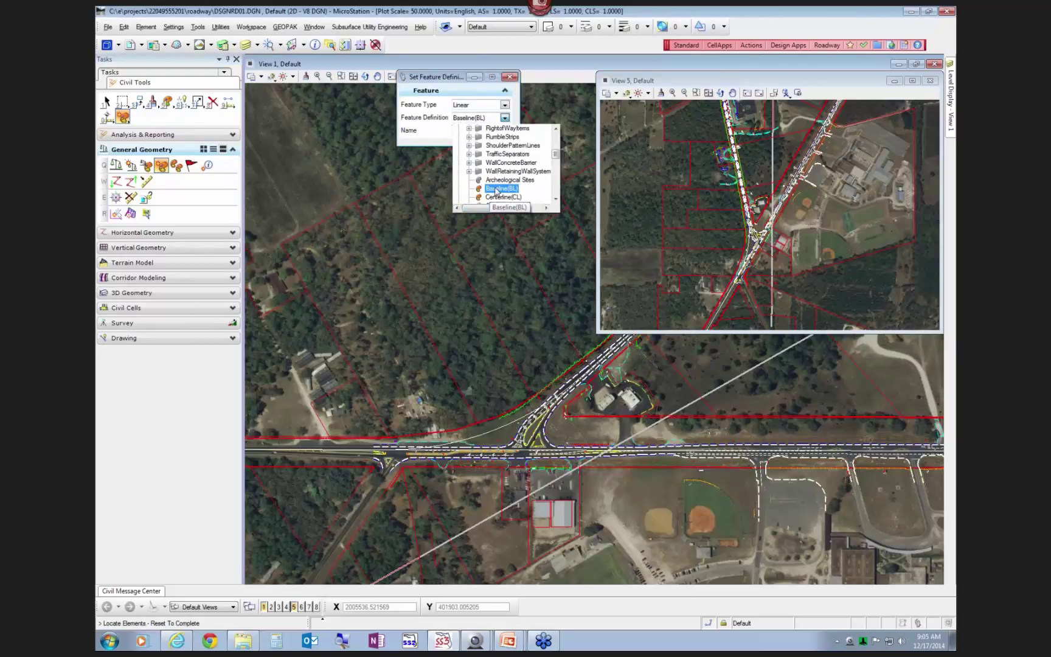
click(520, 437)
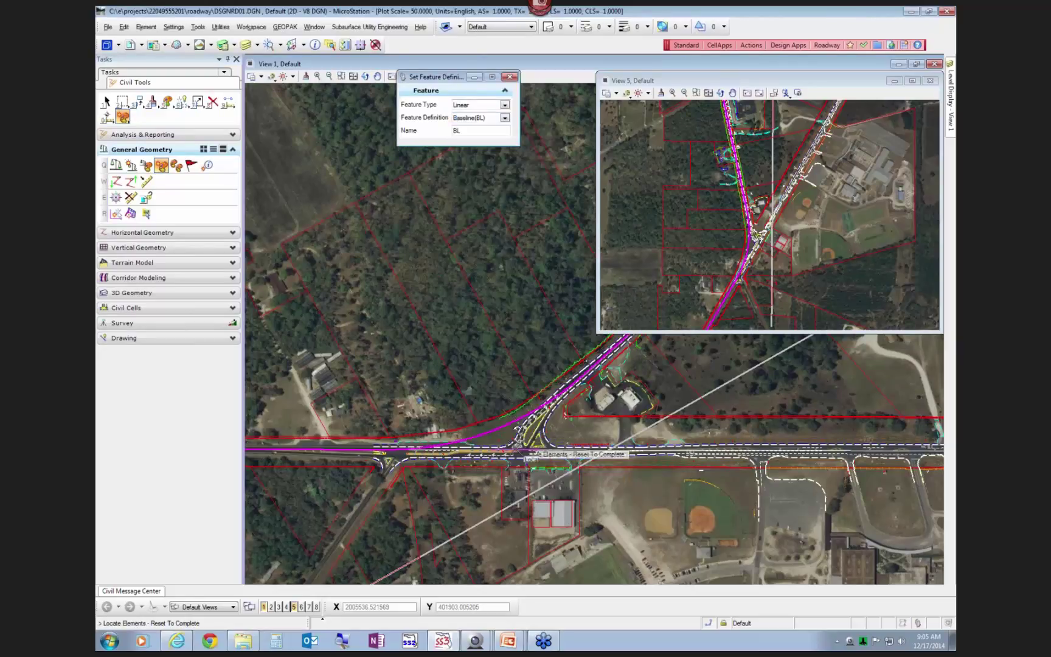
scroll(569, 454, up, 3)
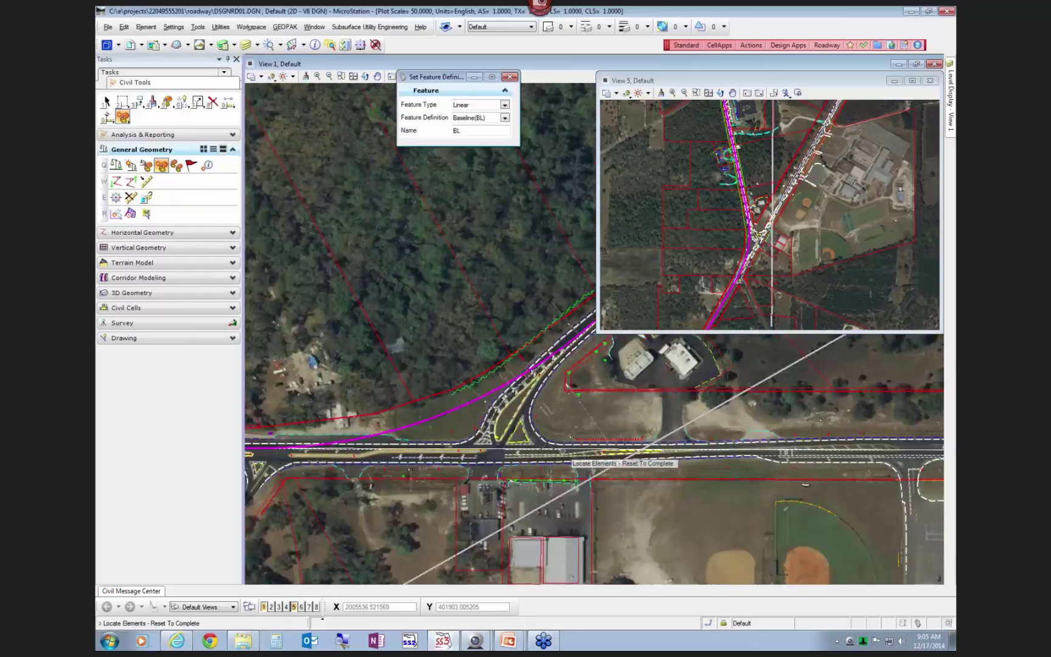
scroll(563, 451, up, 1)
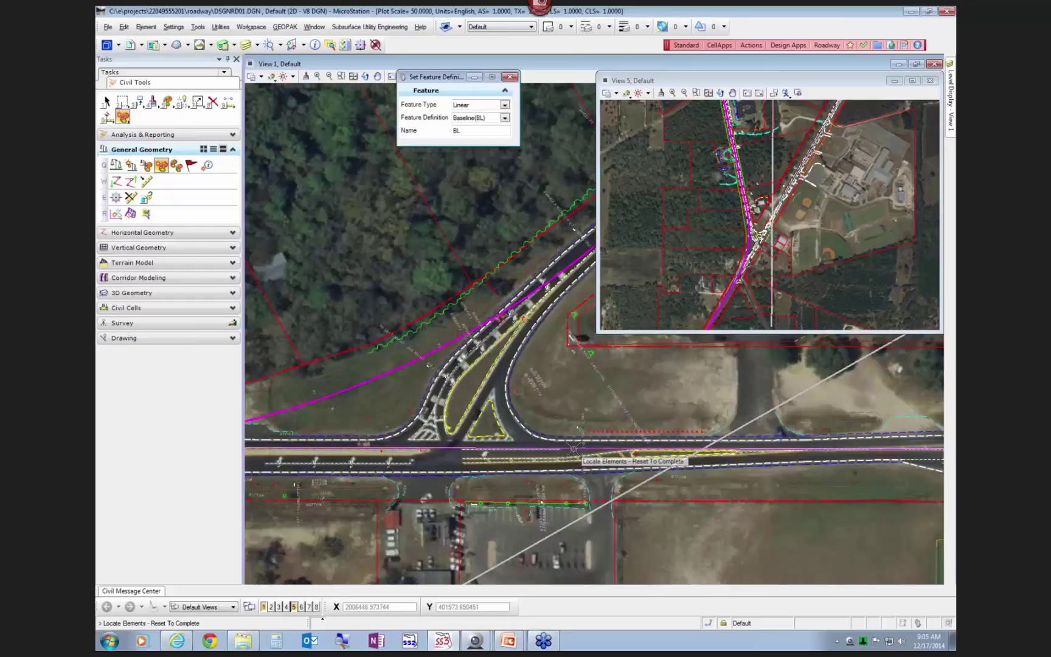
click(573, 449)
scroll(603, 396, down, 2)
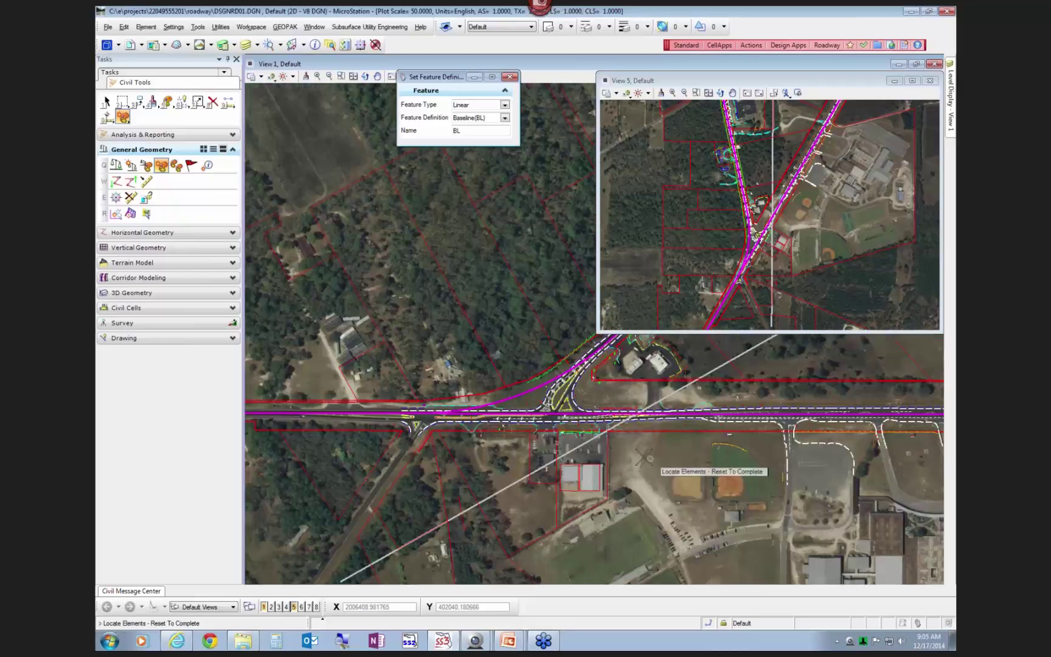
scroll(626, 457, down, 2)
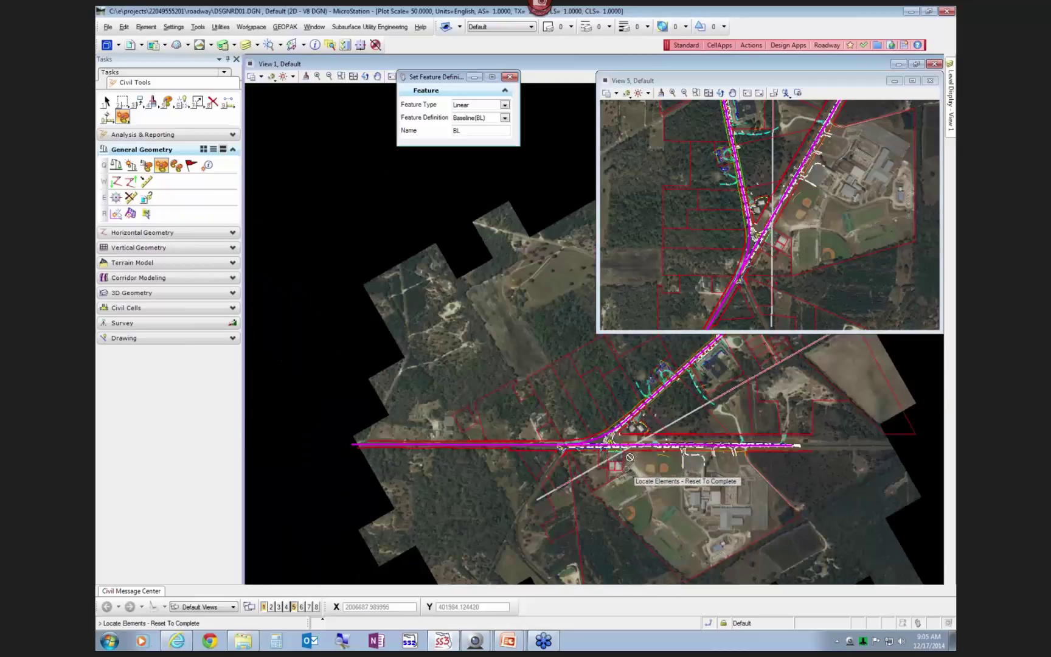
scroll(584, 435, up, 3)
right_click(564, 421)
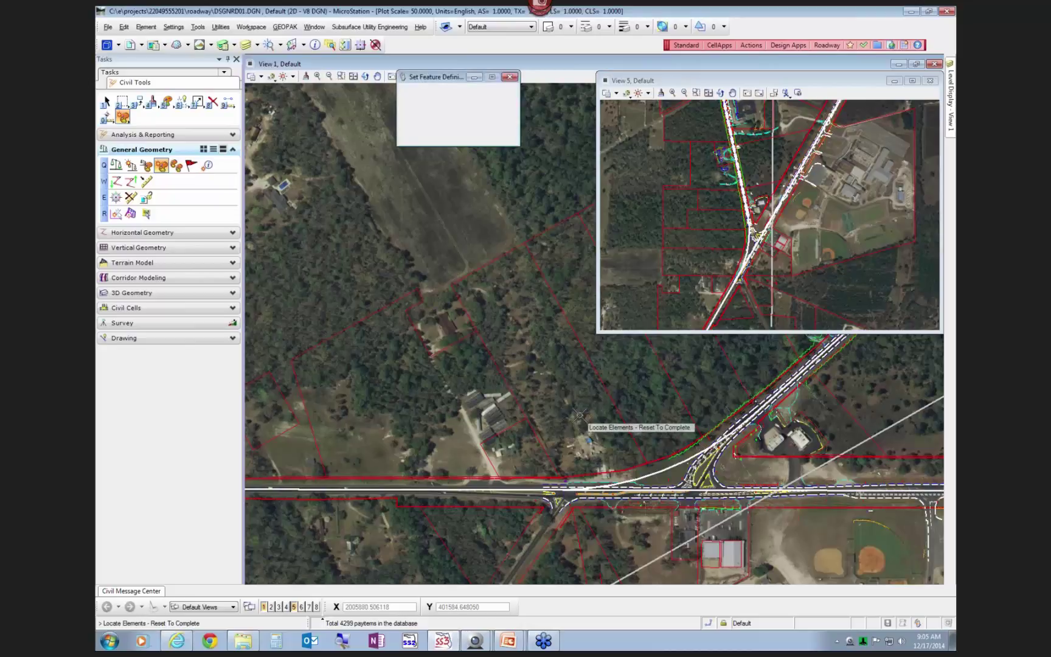
right_click(579, 416)
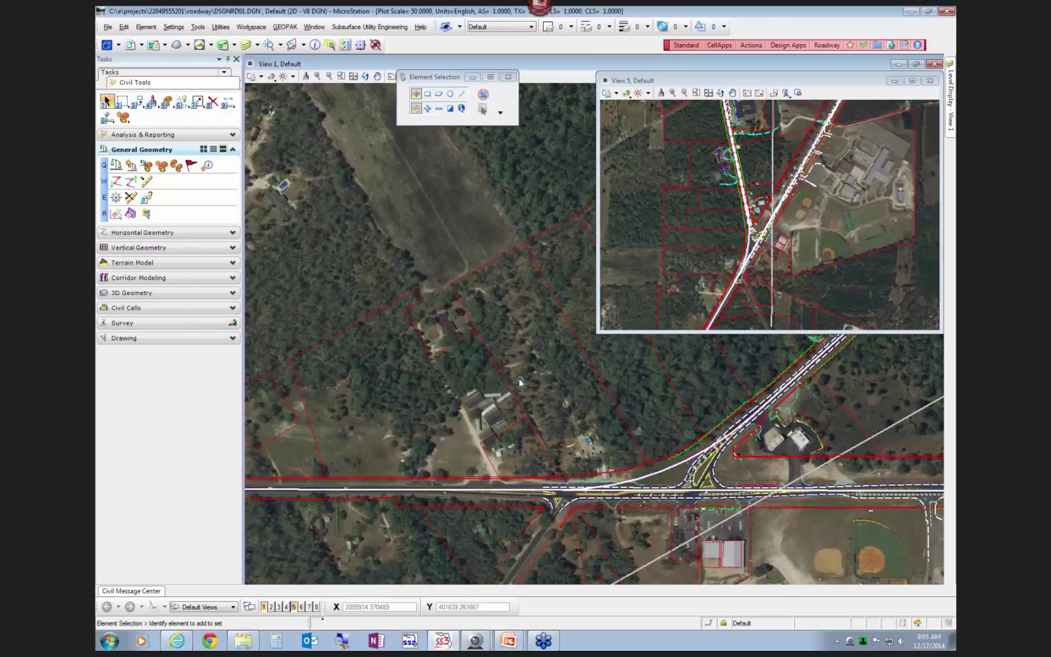
Step: Minimize the View 5 window so that View 1 shows the whole intersection area
scroll(662, 469, down, 3)
middle_drag(652, 426, 520, 429)
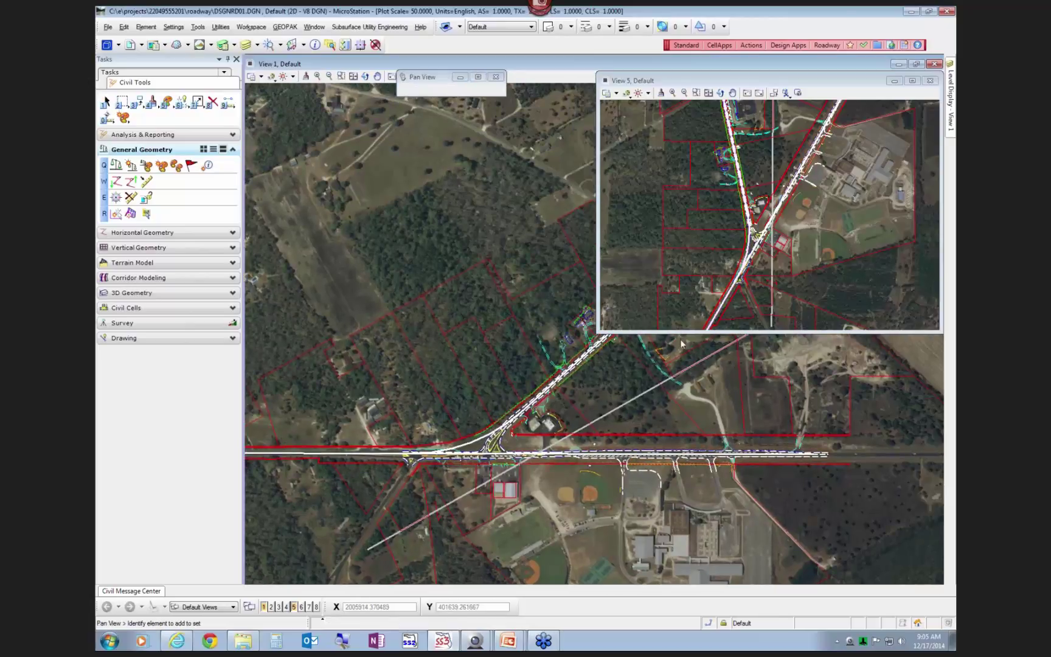
scroll(468, 458, up, 4)
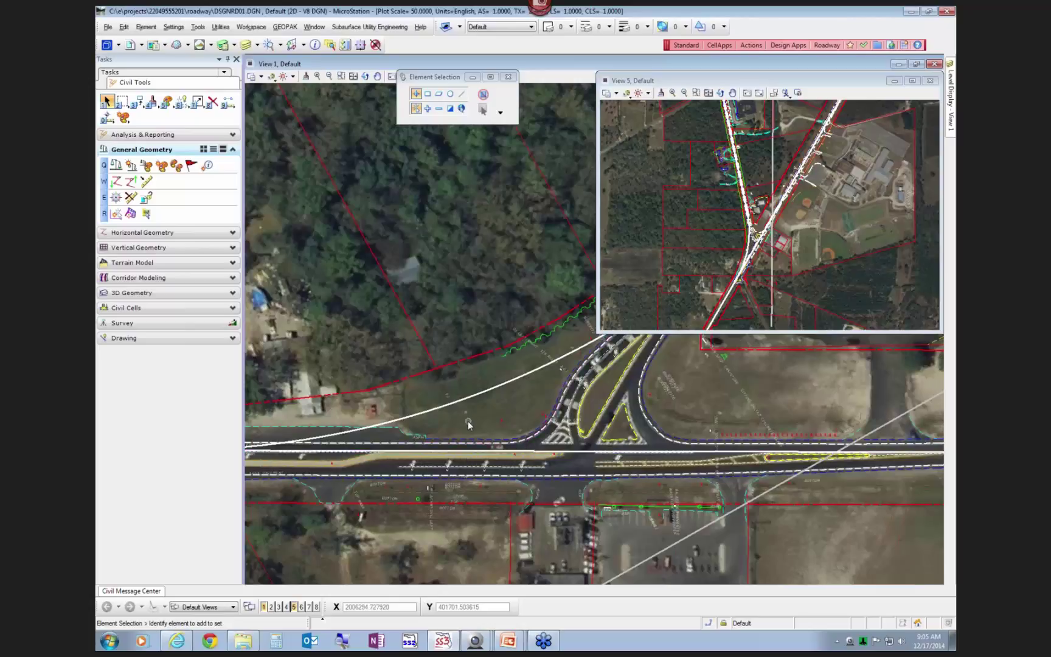
scroll(469, 424, down, 3)
middle_drag(762, 404, 565, 418)
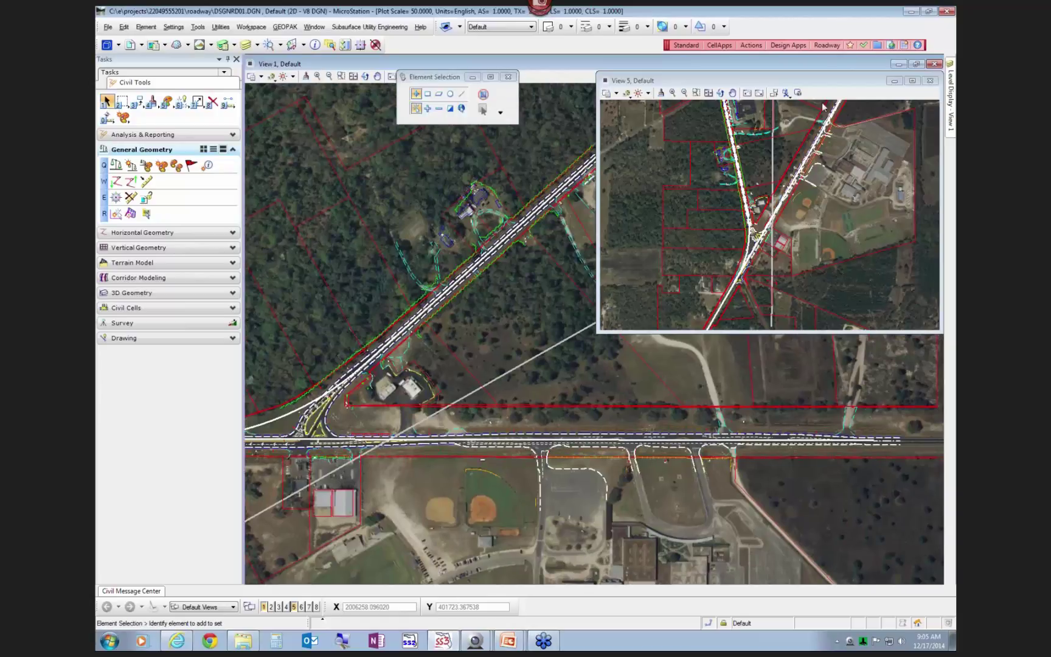
click(895, 82)
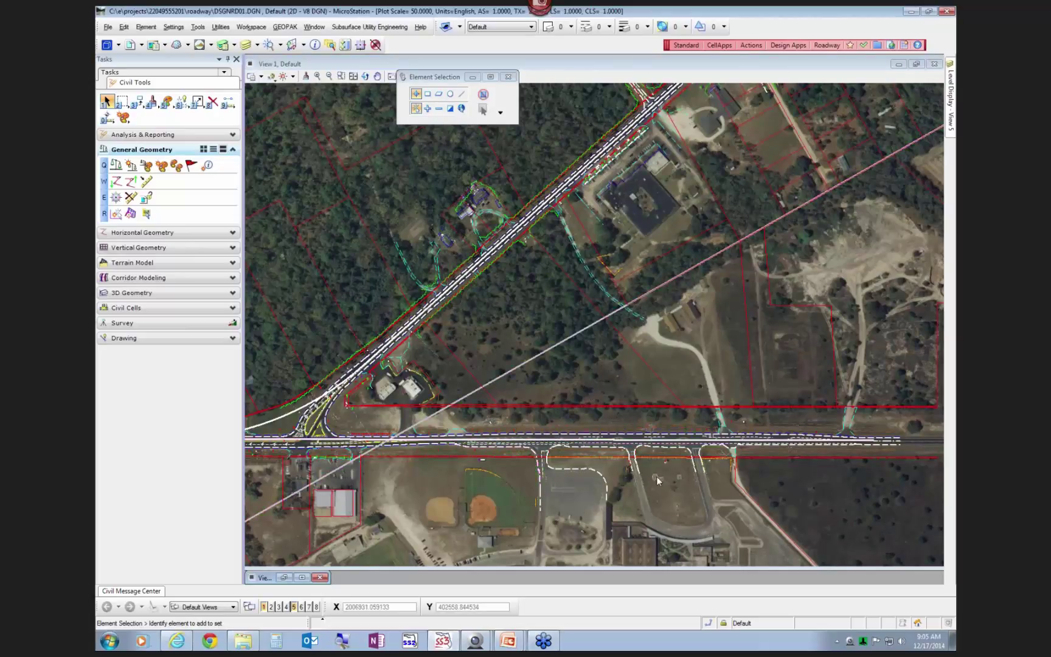
Step: Start a horizontal geometry line for the driveway east of the ball fields and display the Snap Mode button bar
middle_drag(545, 482, 554, 452)
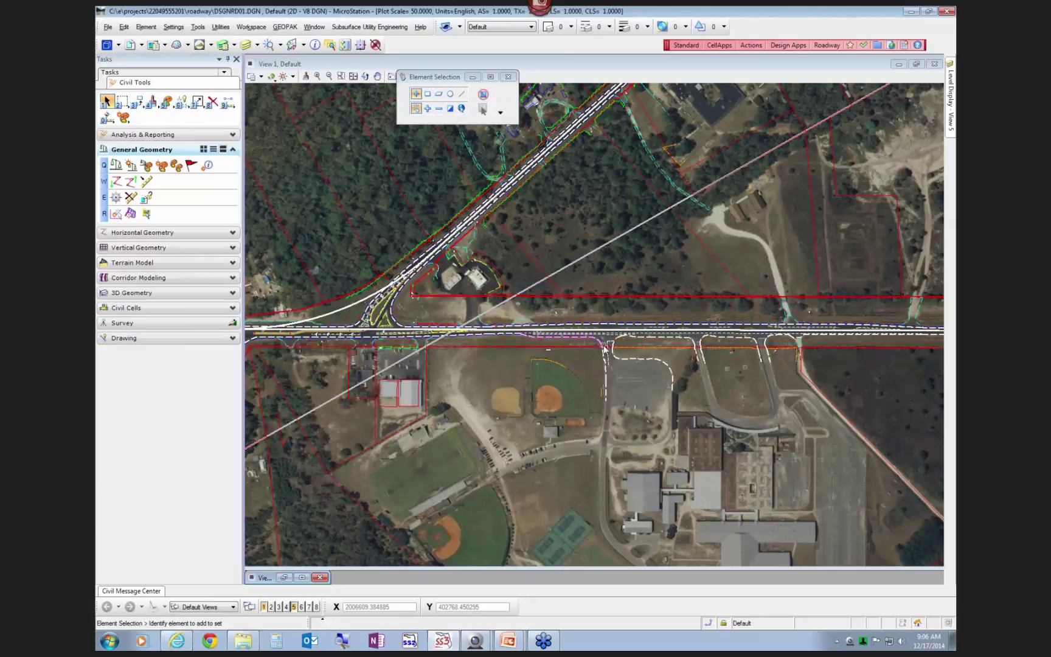
scroll(607, 350, up, 4)
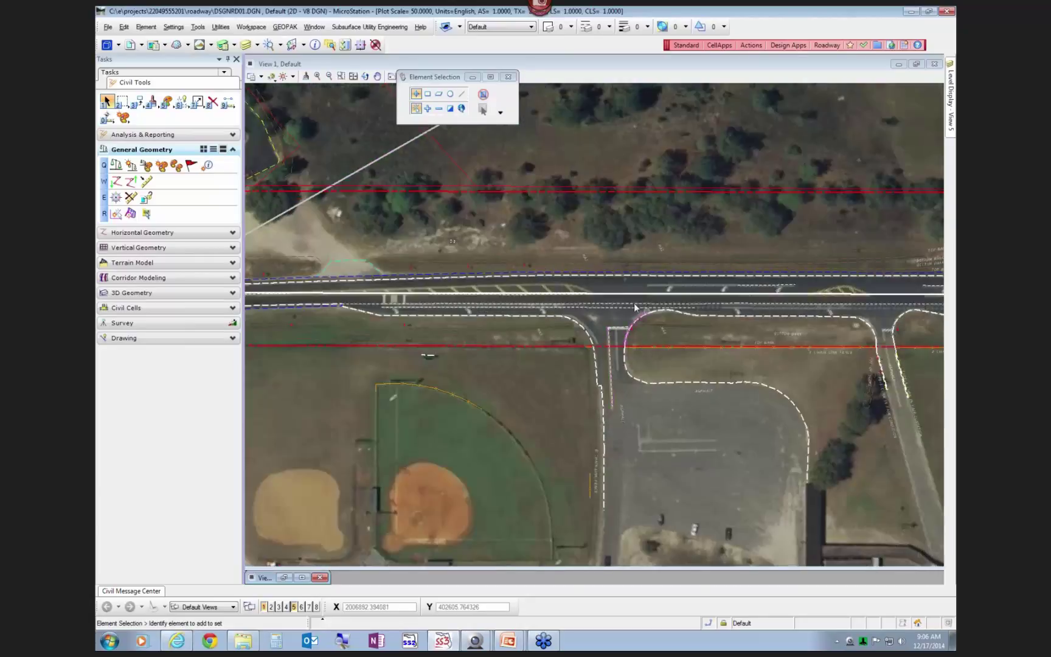
scroll(616, 331, down, 4)
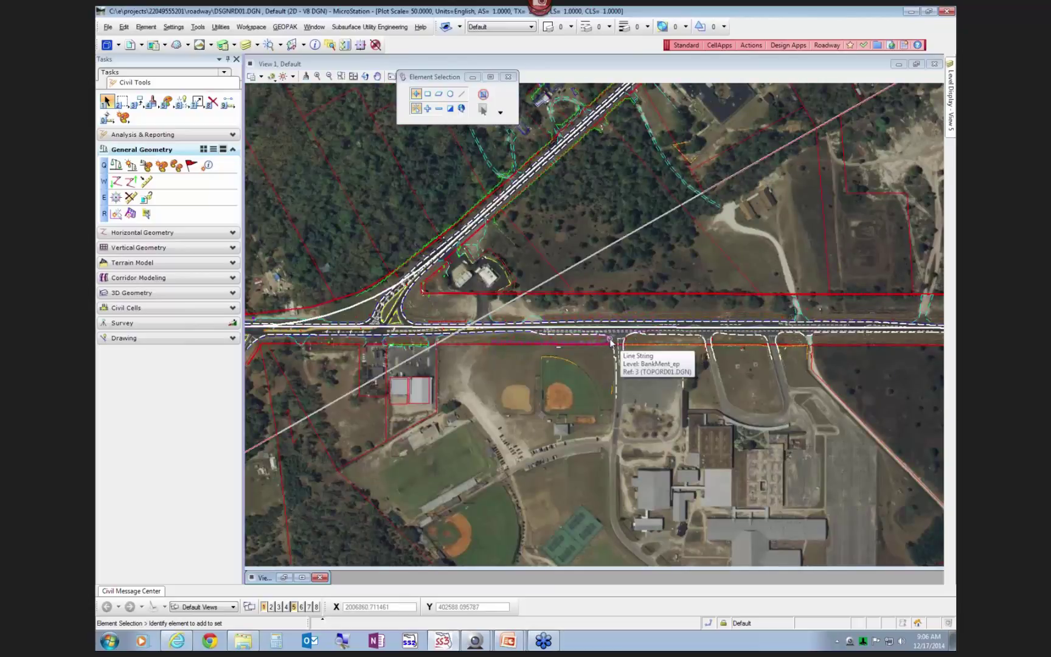
scroll(618, 341, up, 4)
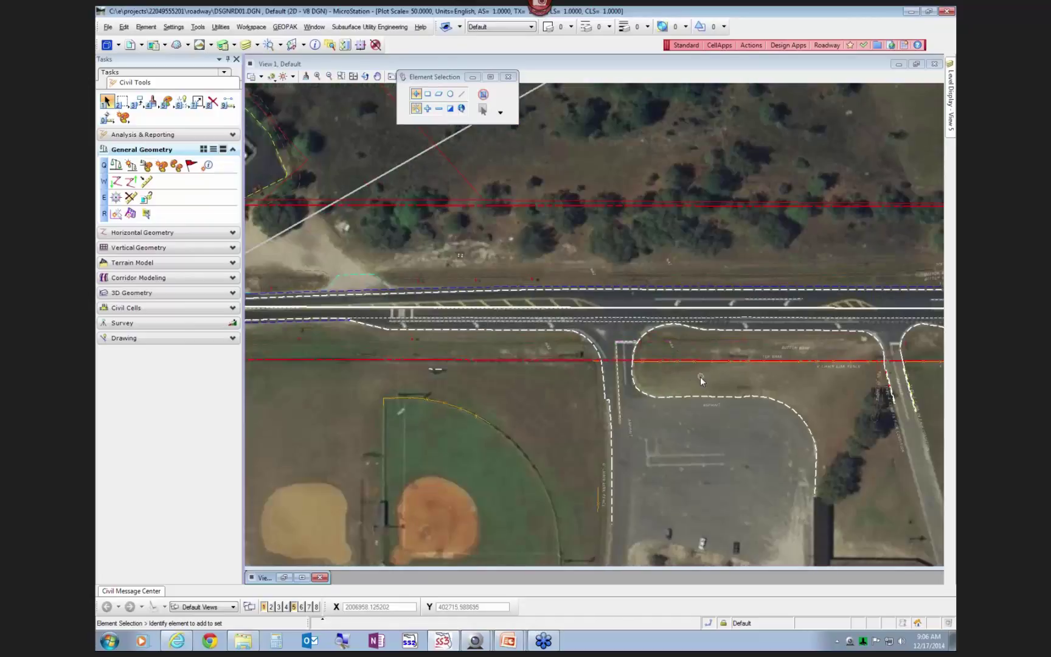
scroll(685, 398, down, 3)
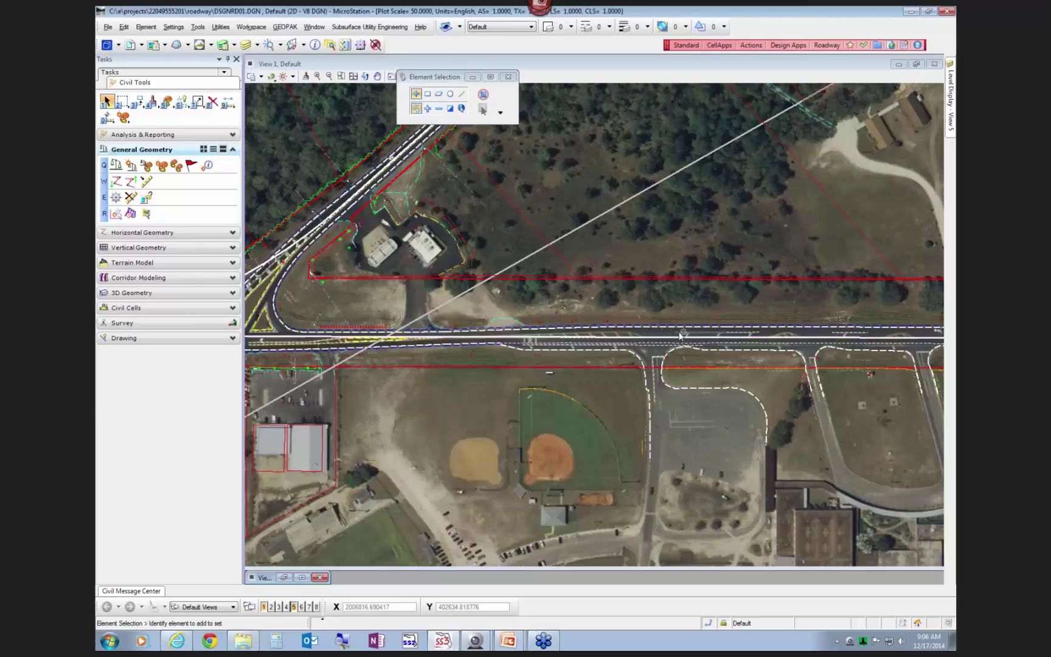
click(130, 236)
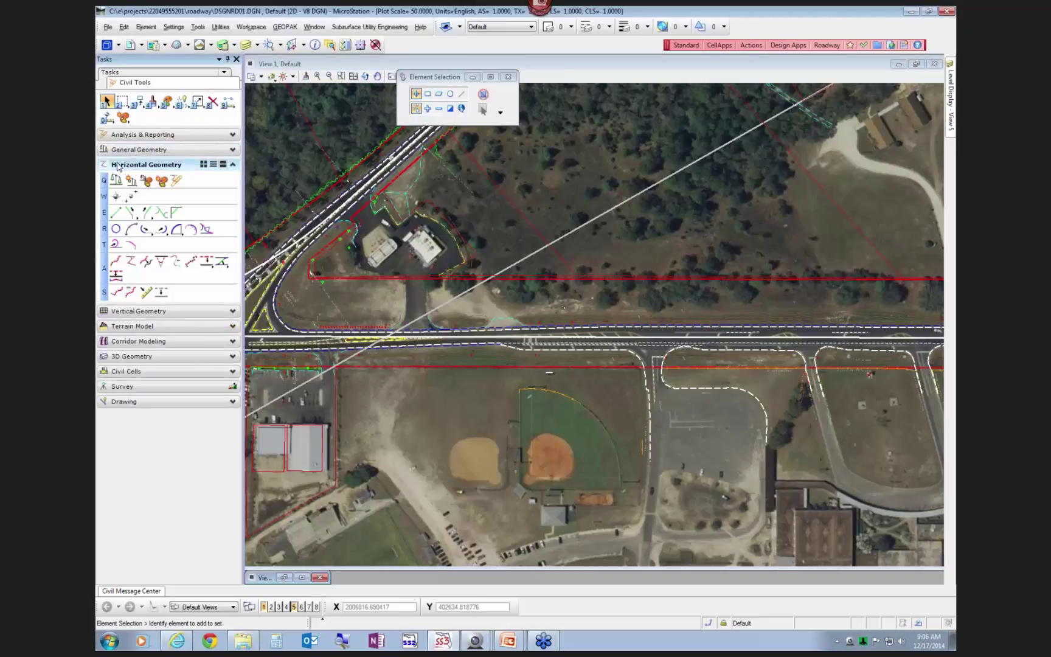
click(116, 213)
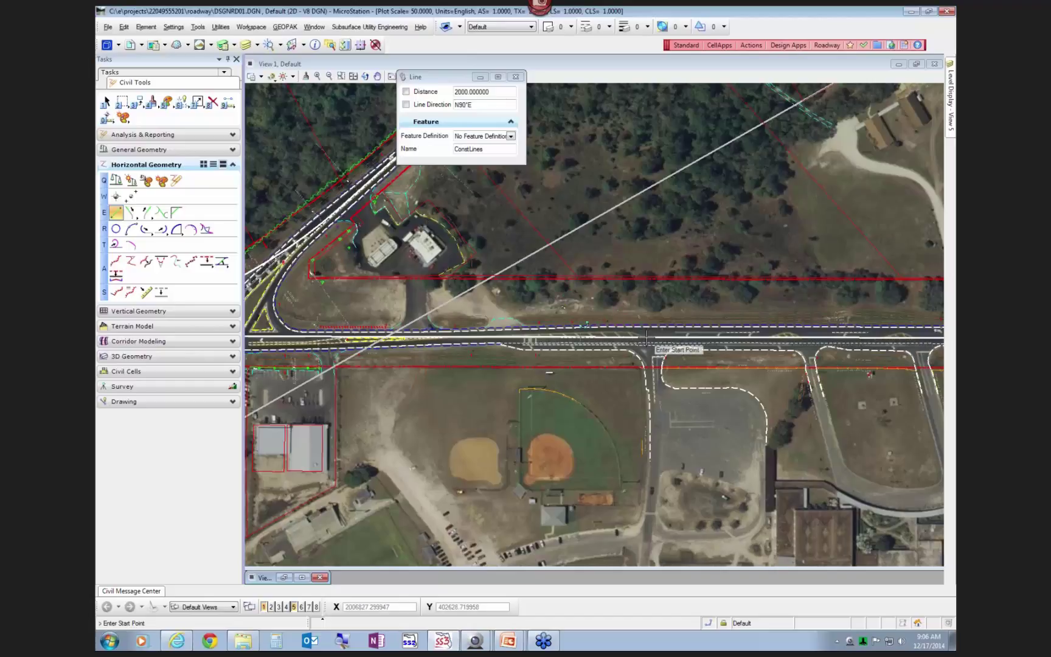
click(709, 624)
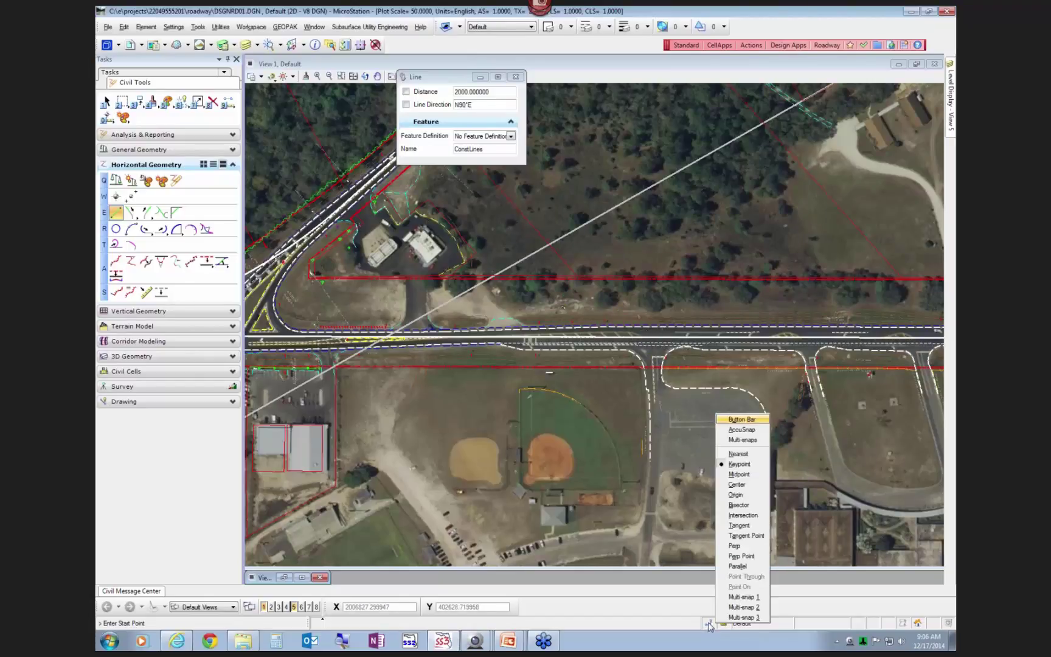
click(734, 420)
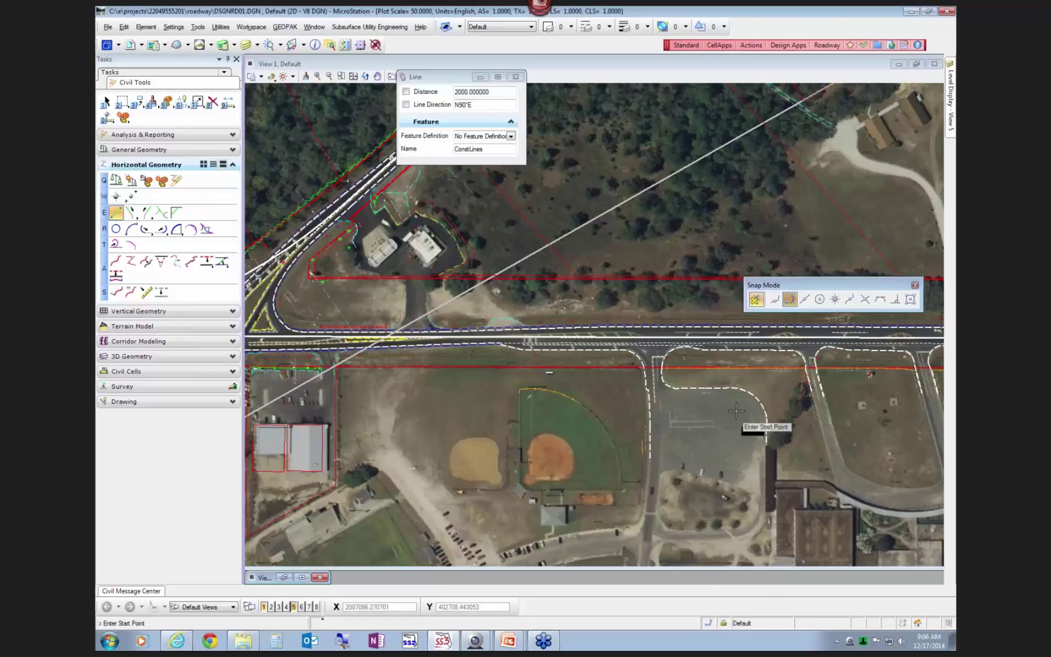
Step: Try a line 150 long, perpendicular from the main road's baseline down the driveway, and undo it
click(895, 301)
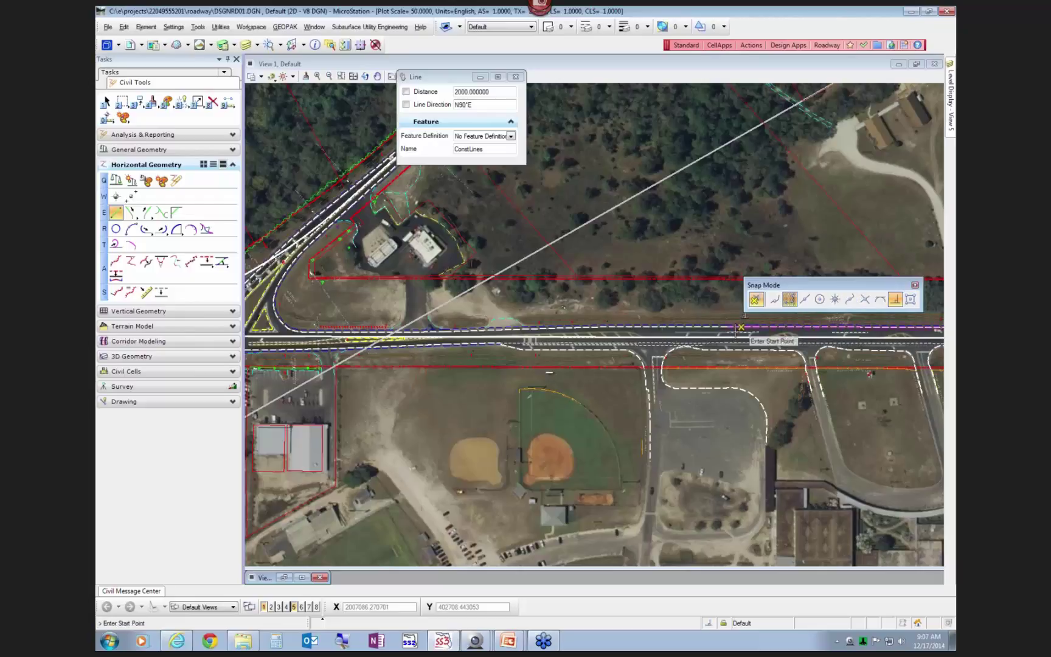
click(657, 336)
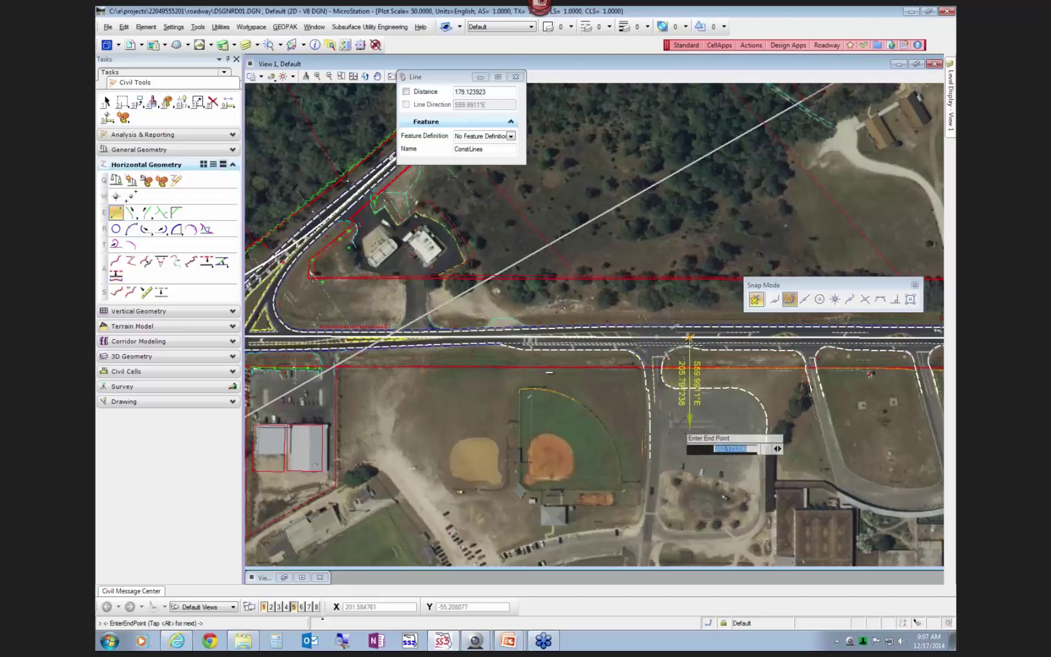
scroll(675, 423, up, 2)
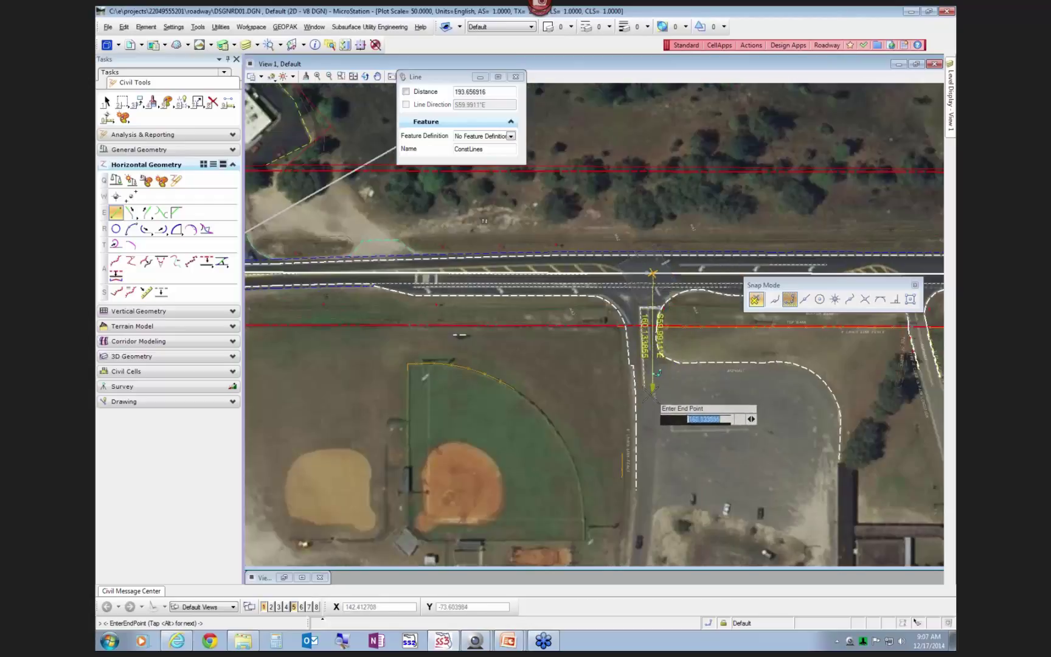
scroll(650, 392, up, 2)
scroll(632, 389, down, 3)
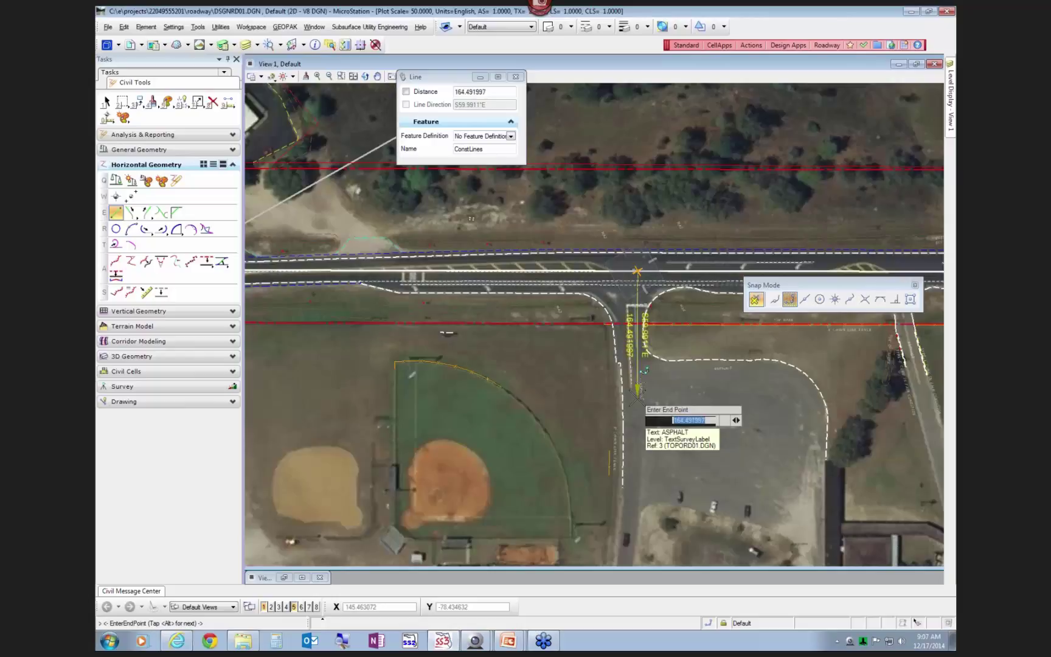
text(150)
key(Return)
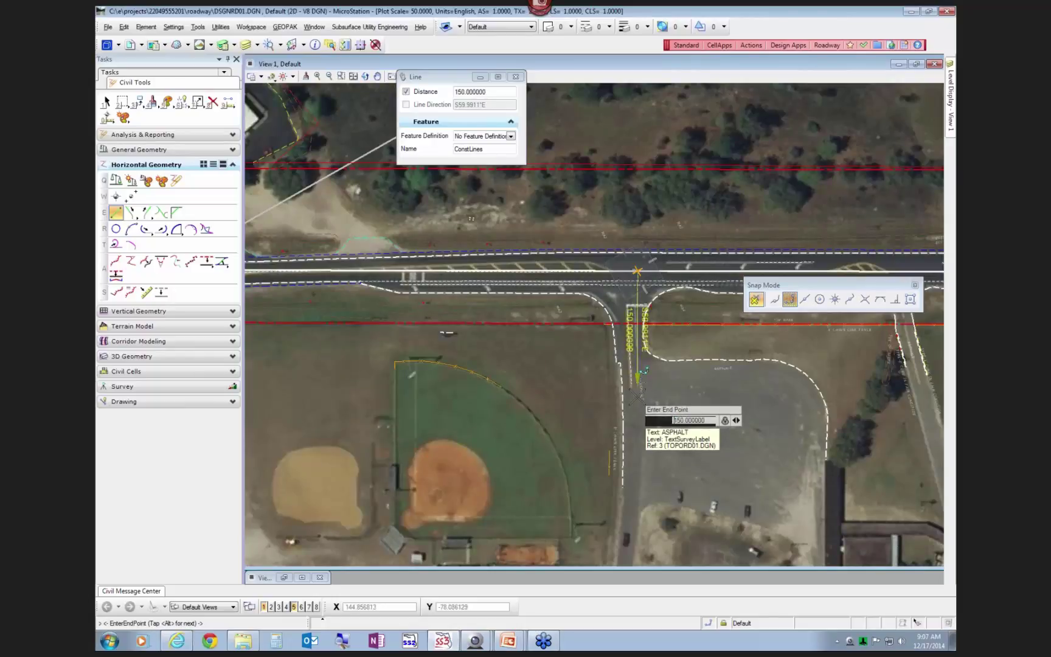
click(637, 396)
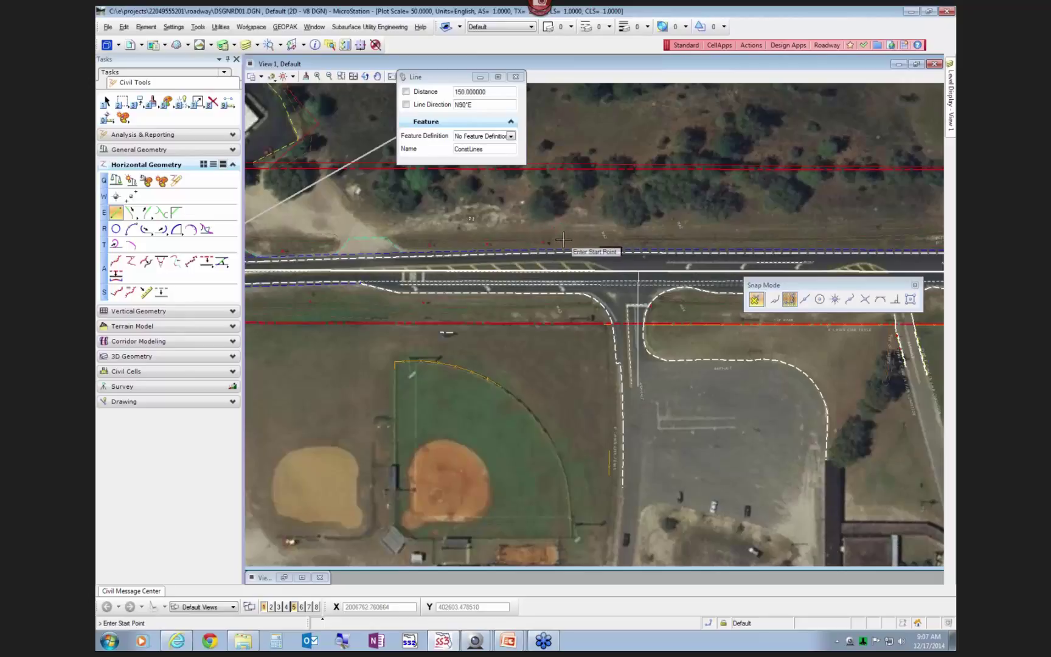
key(ctrl+z)
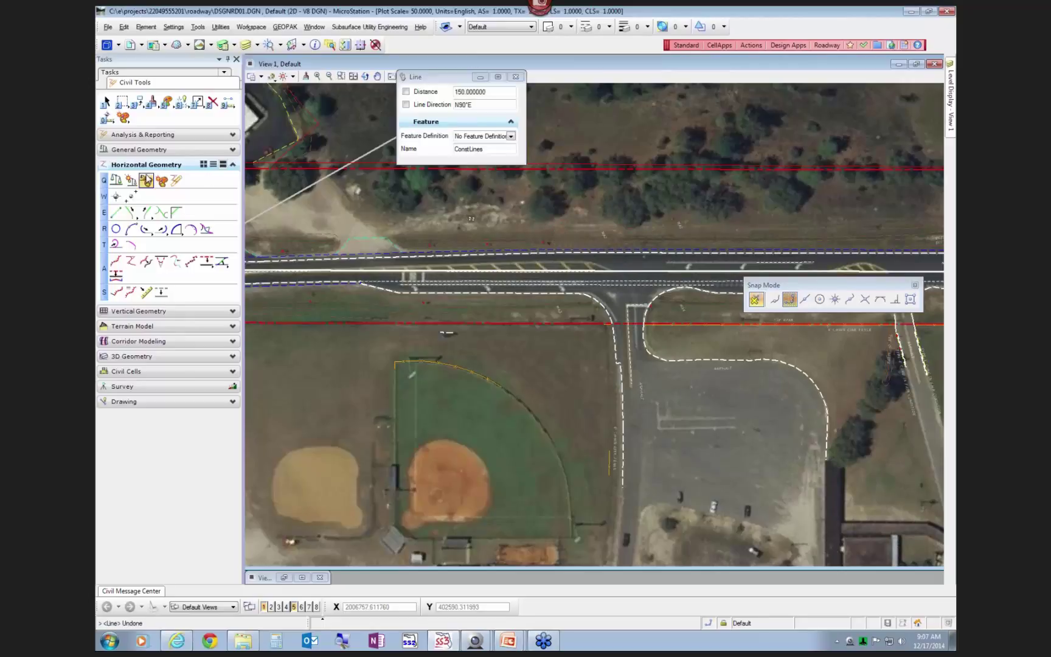
Step: Display the Features Definition Toggle Bar clear of the Line settings and start a new horizontal geometry line
click(147, 181)
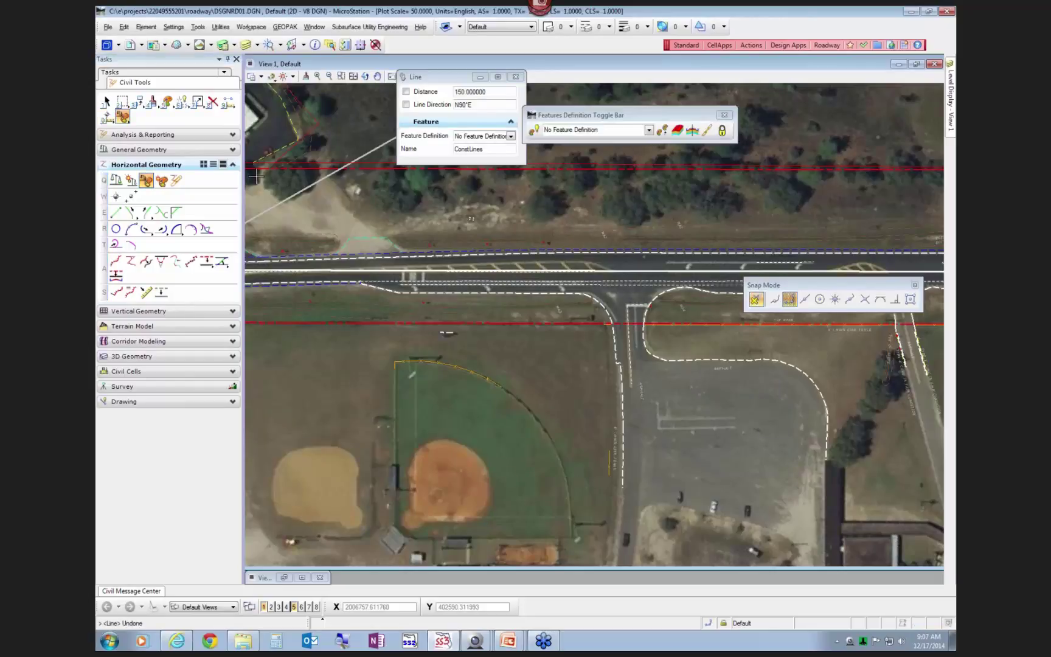
drag(604, 117, 683, 103)
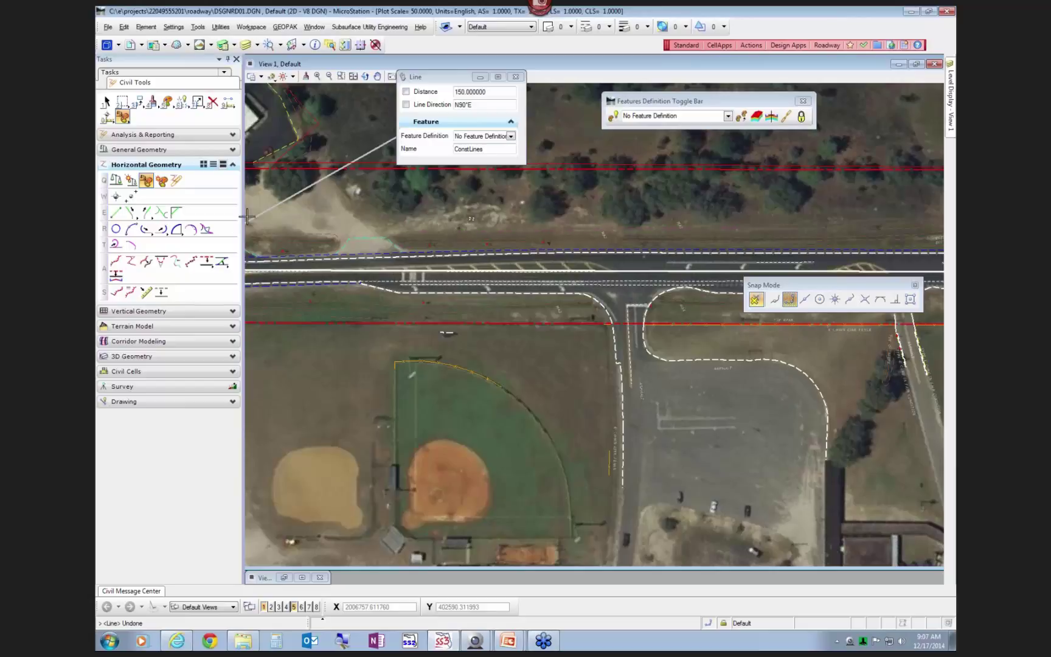
click(116, 212)
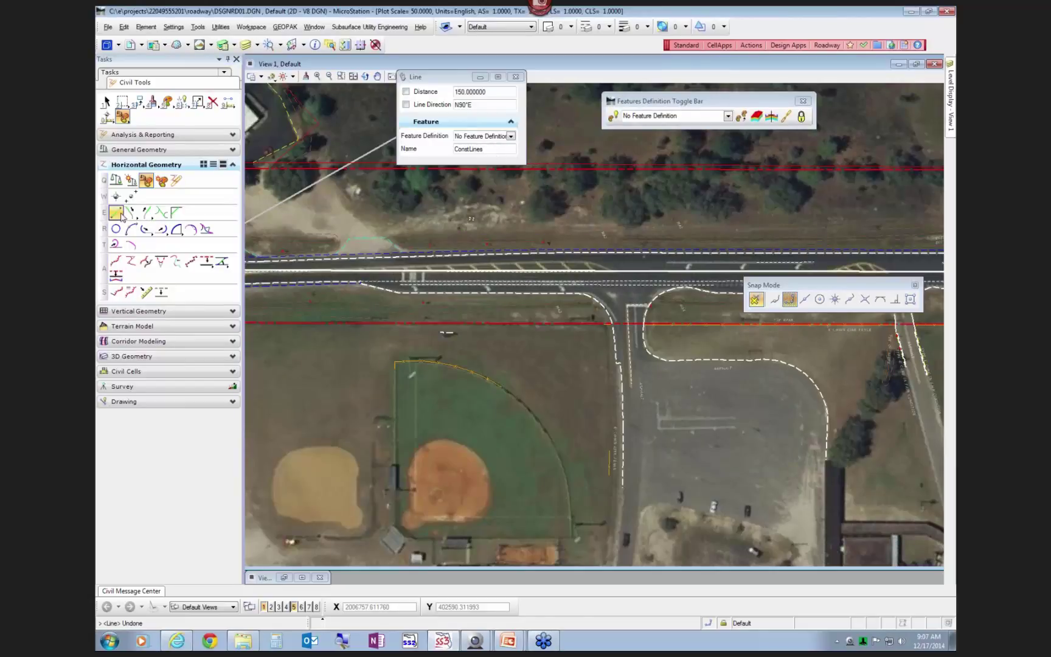
Step: Set the line's feature definition to ConstLinesBlue
click(511, 137)
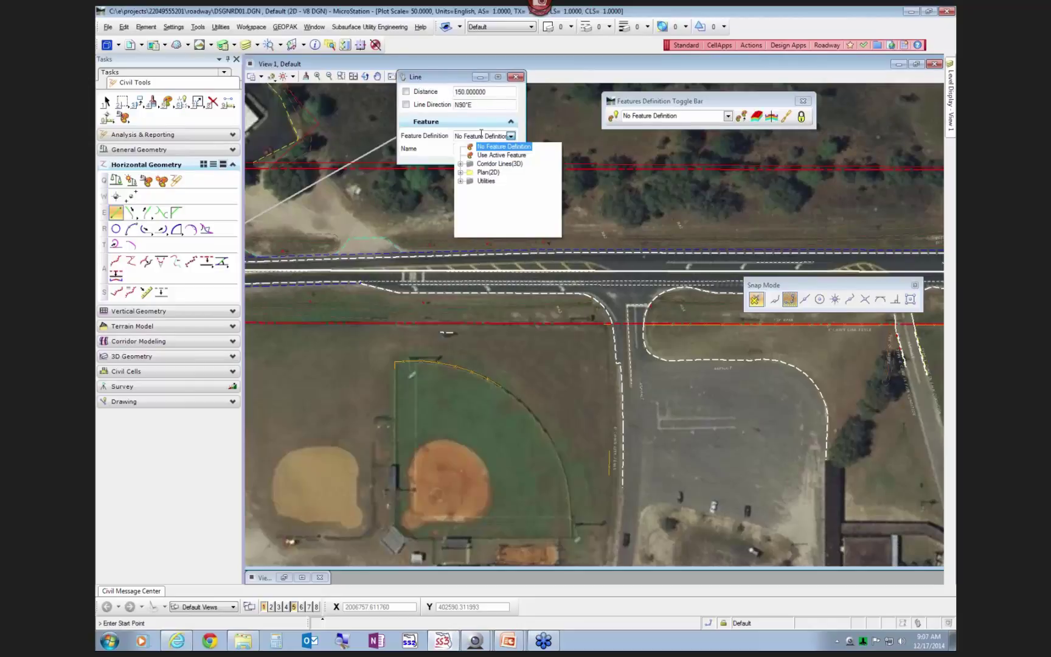
click(142, 211)
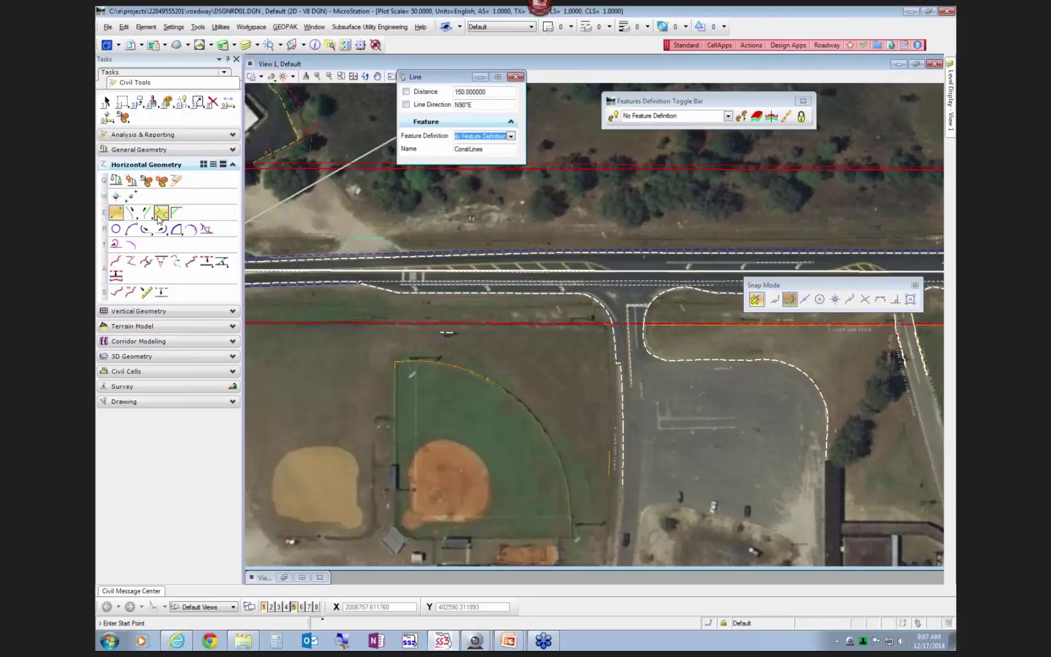
click(511, 136)
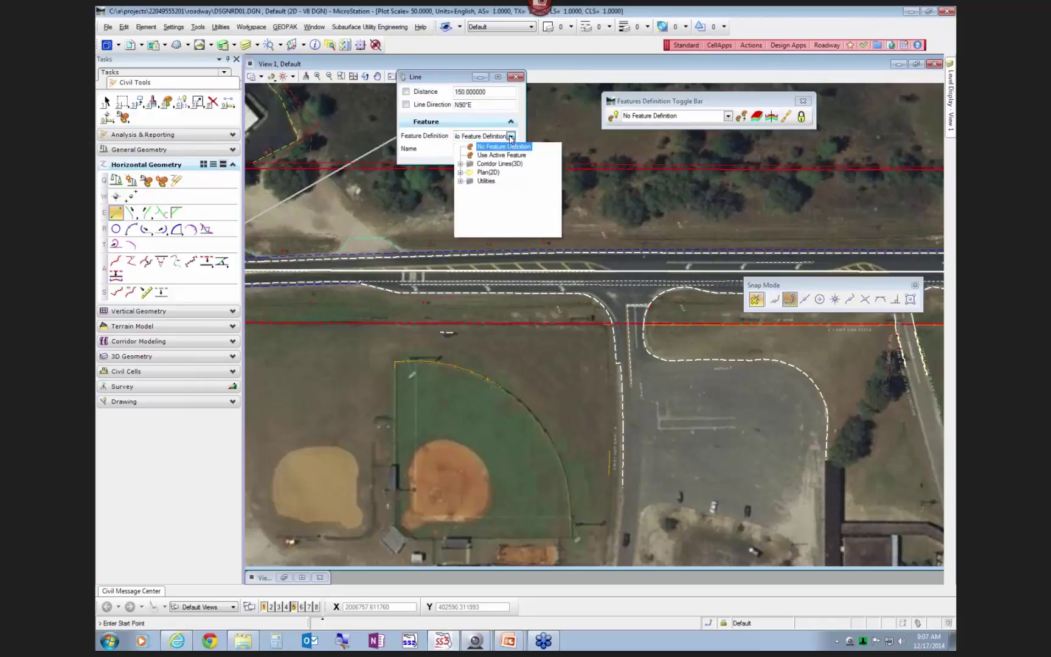
click(463, 182)
scroll(478, 207, down, 5)
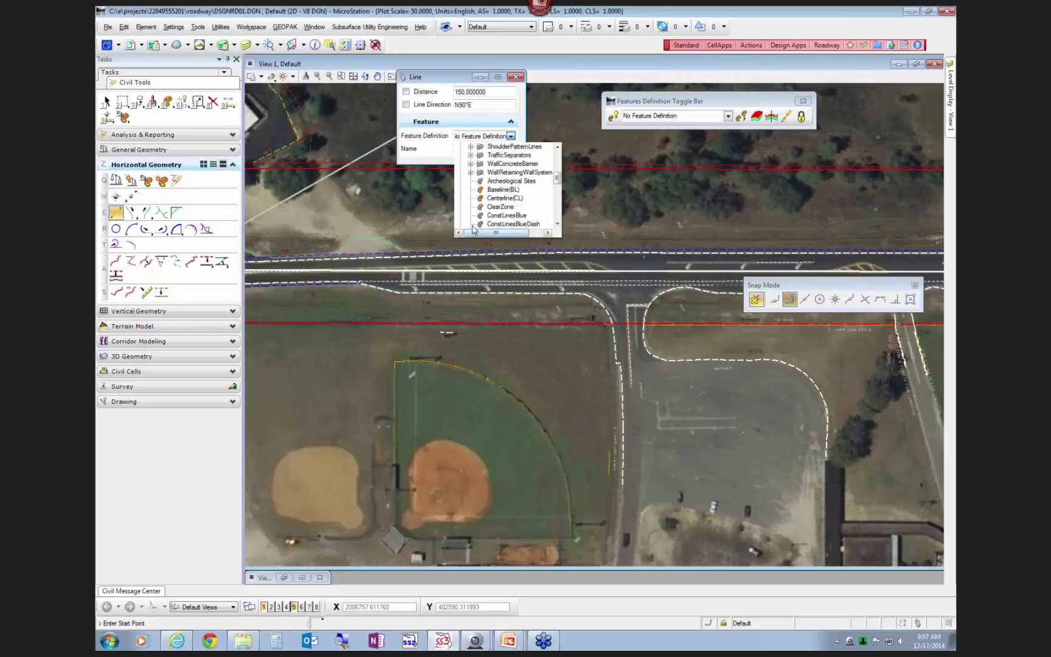
click(507, 216)
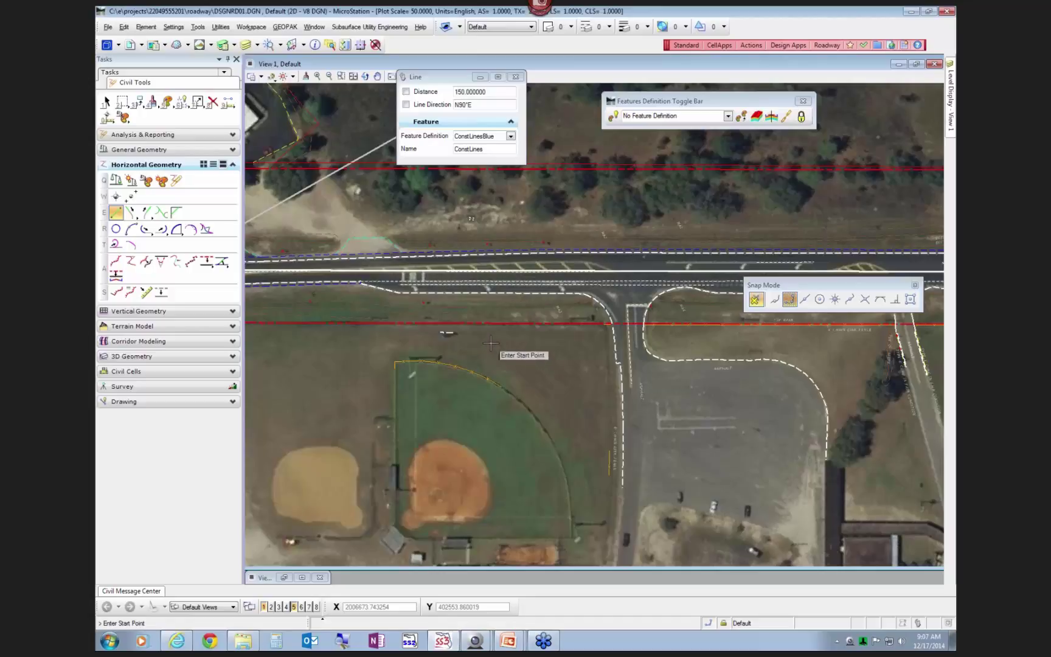
Step: Try a ConstLinesBlue line about 155 long, perpendicular from the main road's baseline down the driveway, and undo it
click(893, 300)
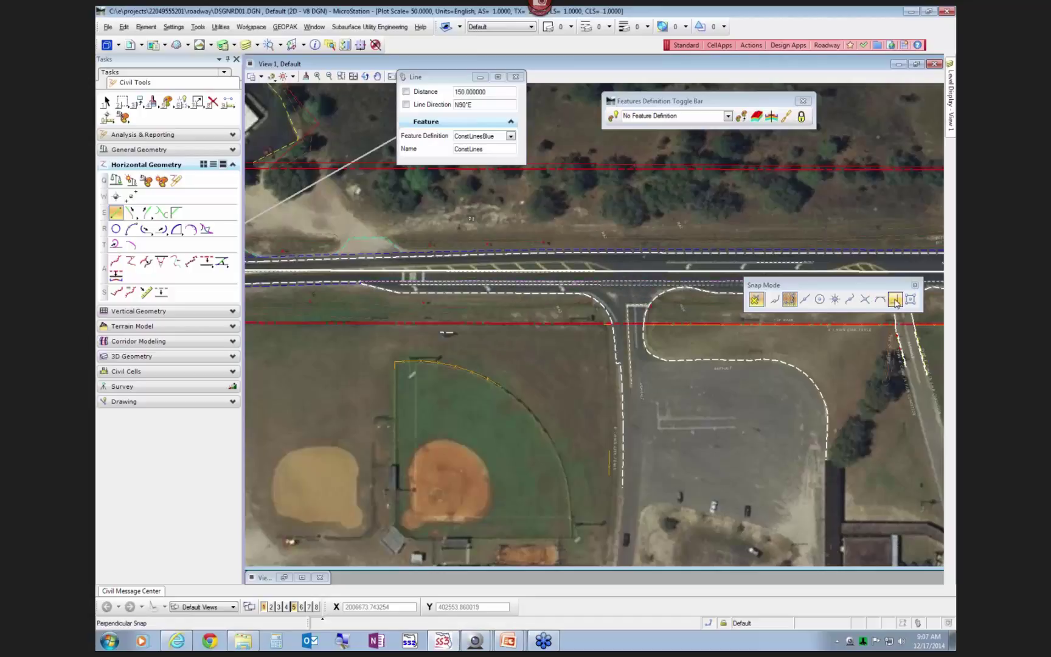
click(648, 271)
click(643, 386)
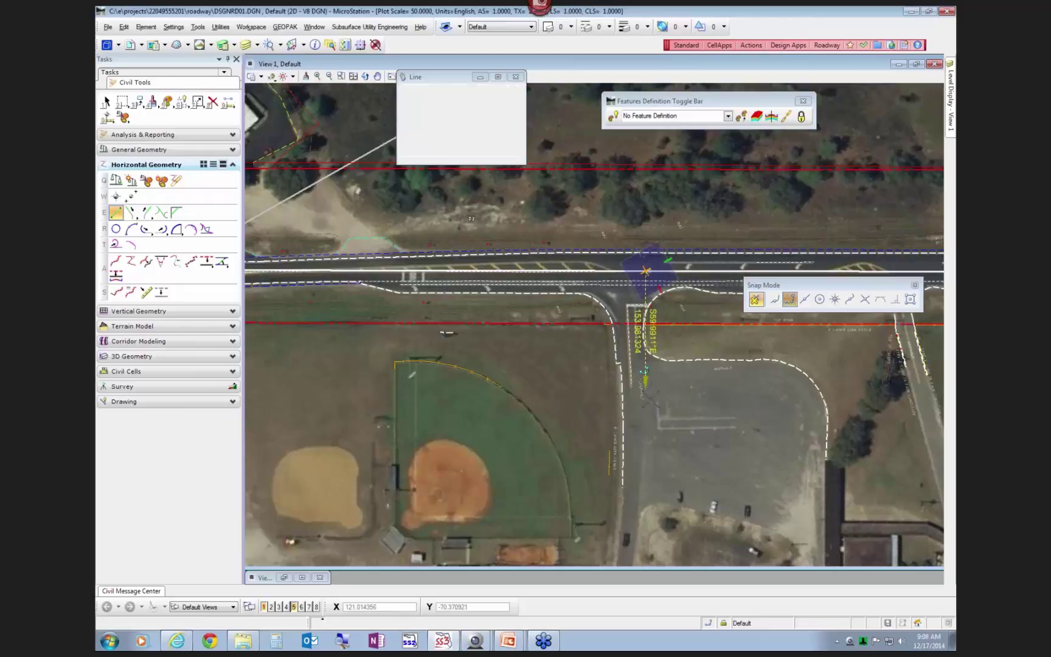
scroll(651, 395, down, 2)
scroll(654, 398, up, 2)
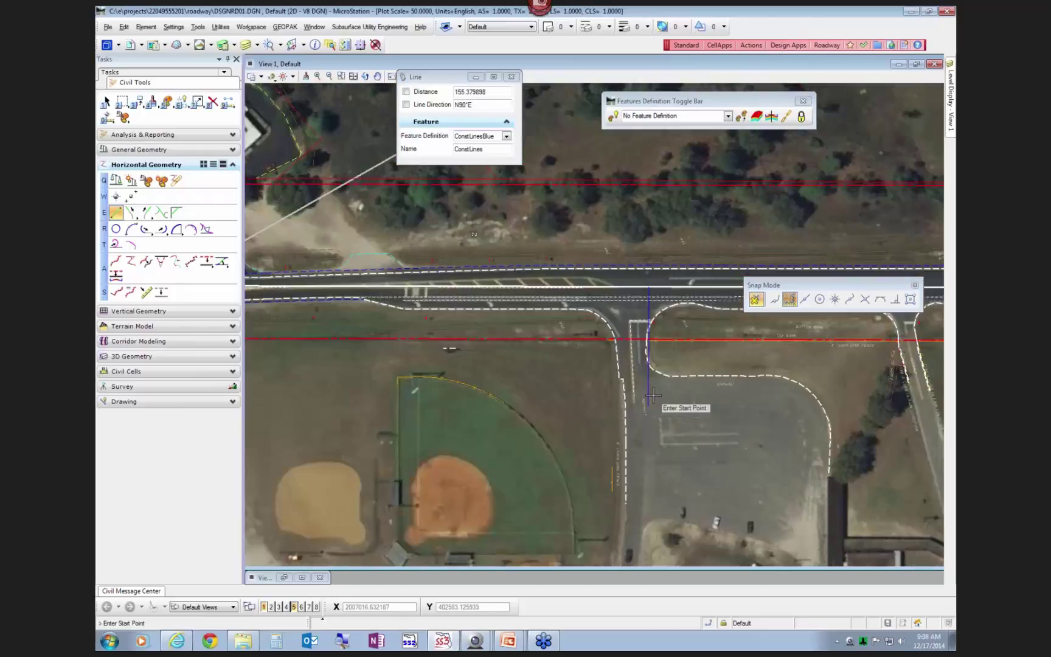
scroll(578, 381, down, 2)
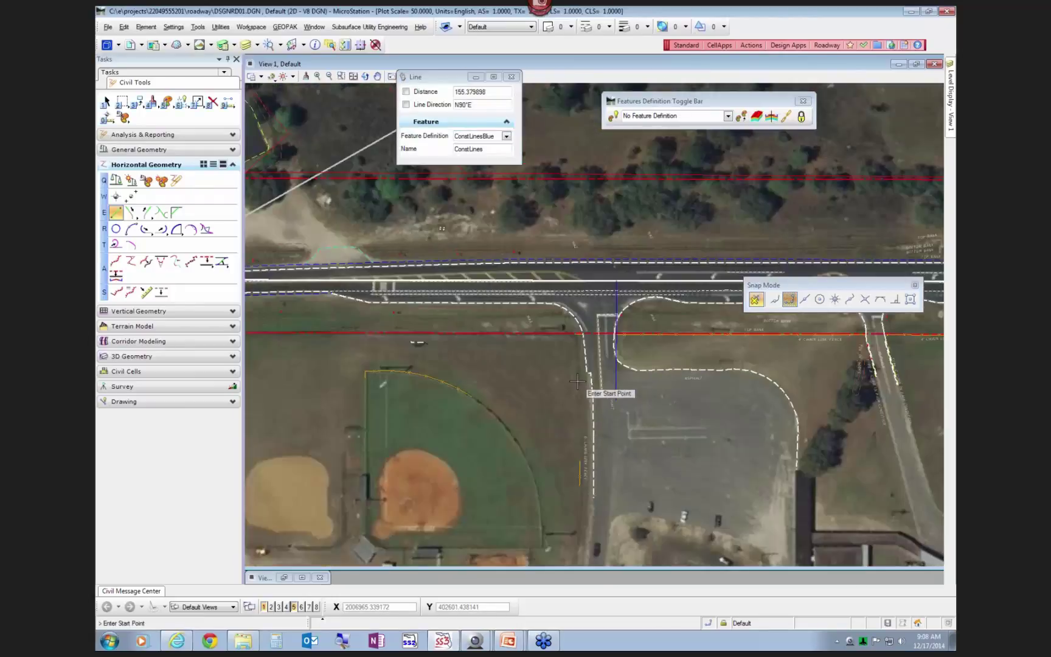
key(ctrl+z)
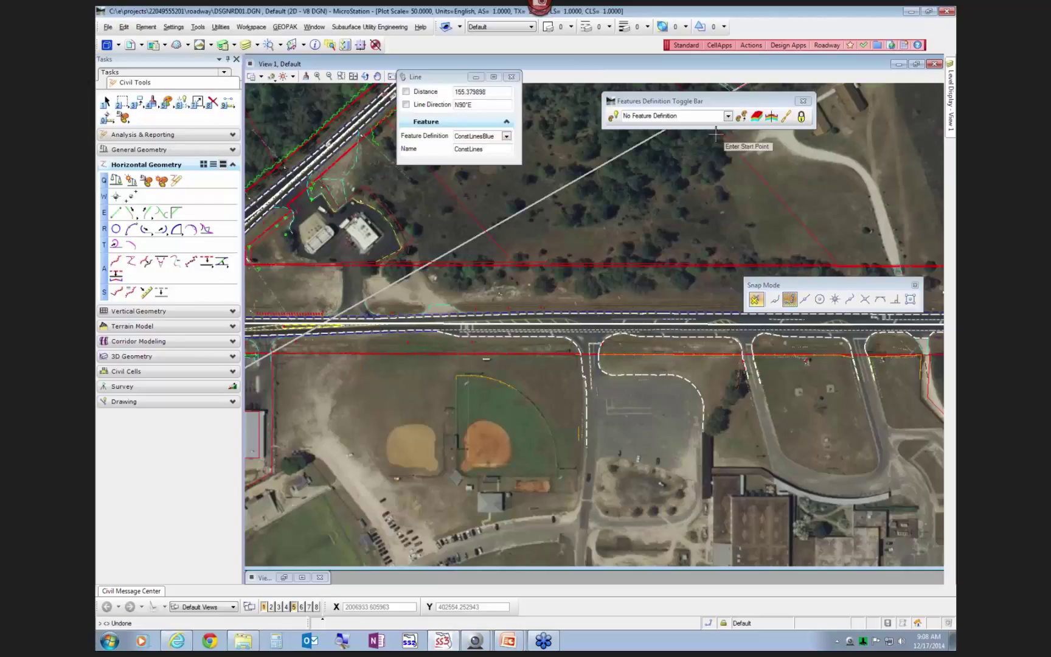
Step: Make ConstLinesGreenDash the active feature definition and turn on use of the active feature definition for new geometry
click(729, 117)
click(728, 117)
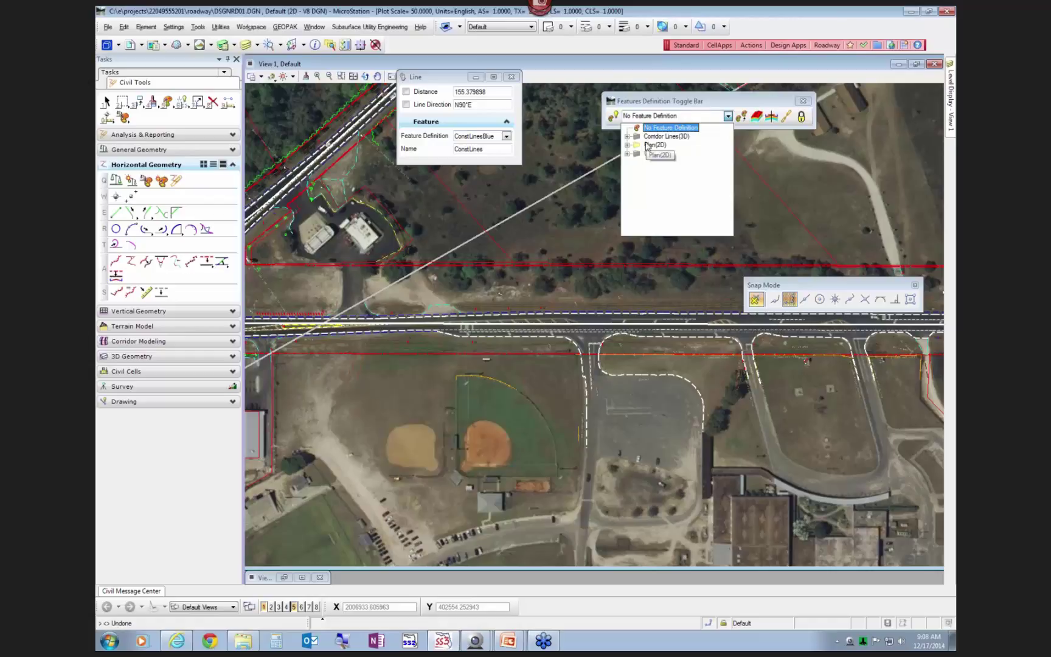
click(628, 145)
scroll(628, 192, down, 3)
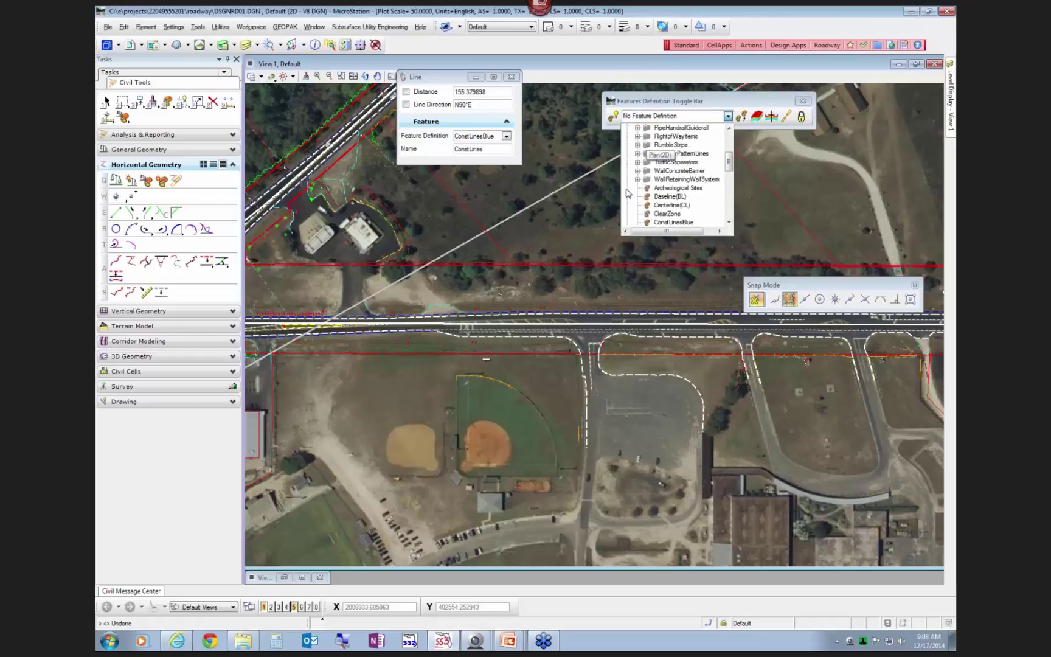
scroll(634, 222, down, 1)
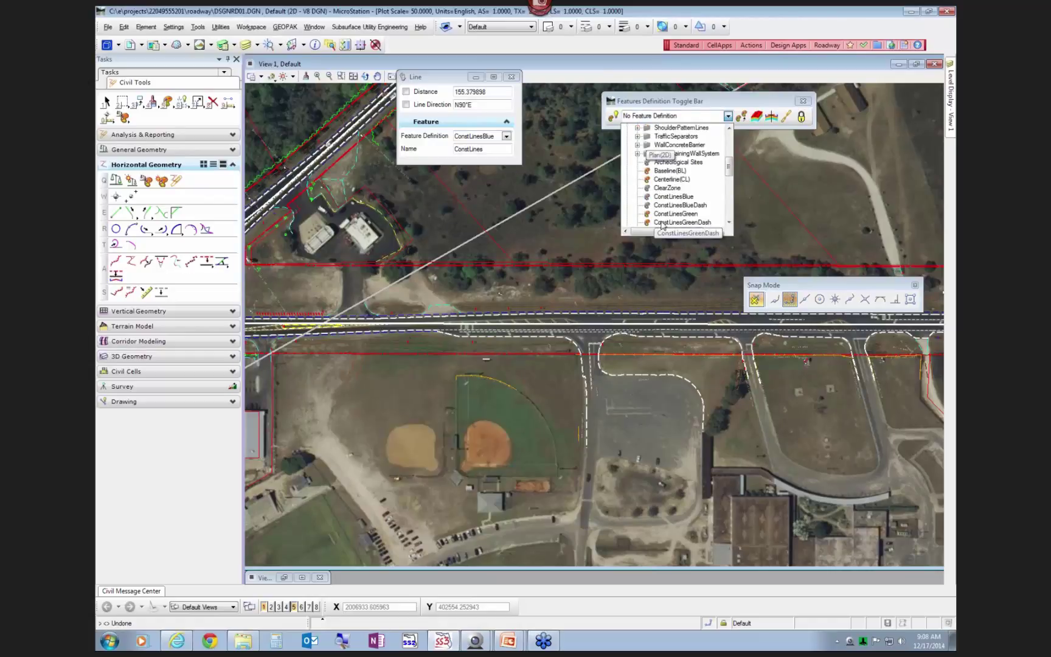
click(663, 222)
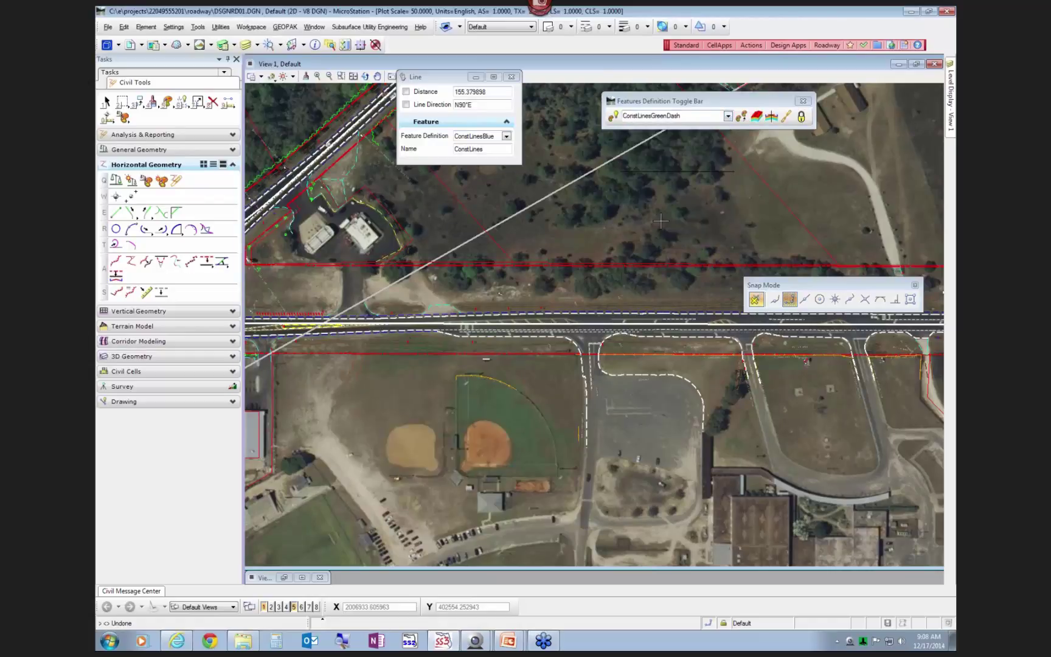
click(616, 118)
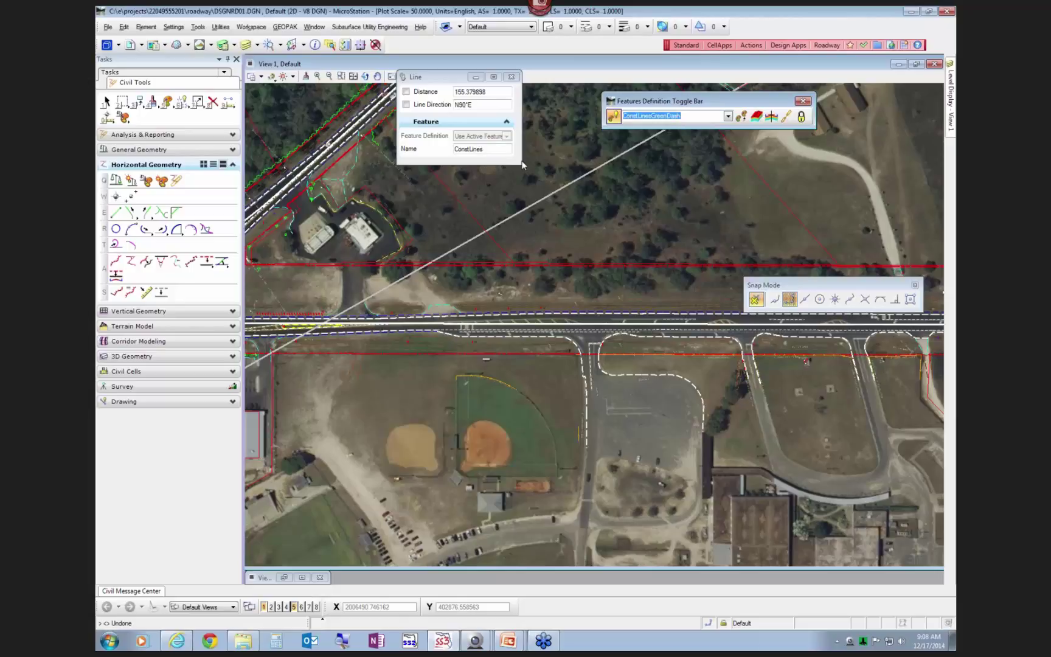
Step: Draw a line 150 long, perpendicular from the main road's baseline down the driveway east of the ball fields
click(895, 301)
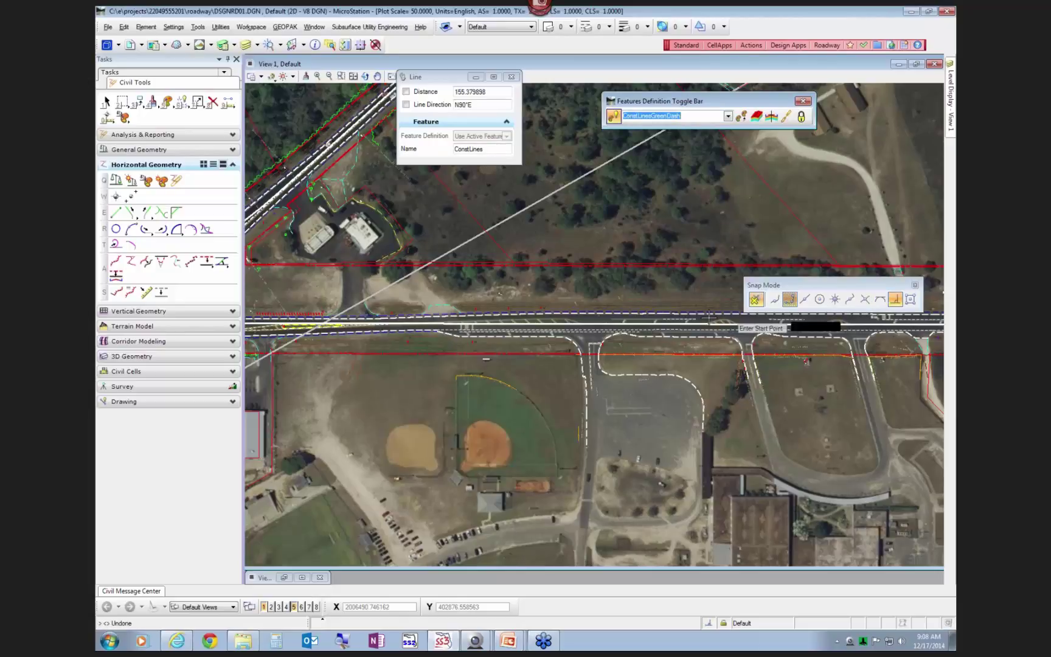
click(597, 325)
text(150.000000)
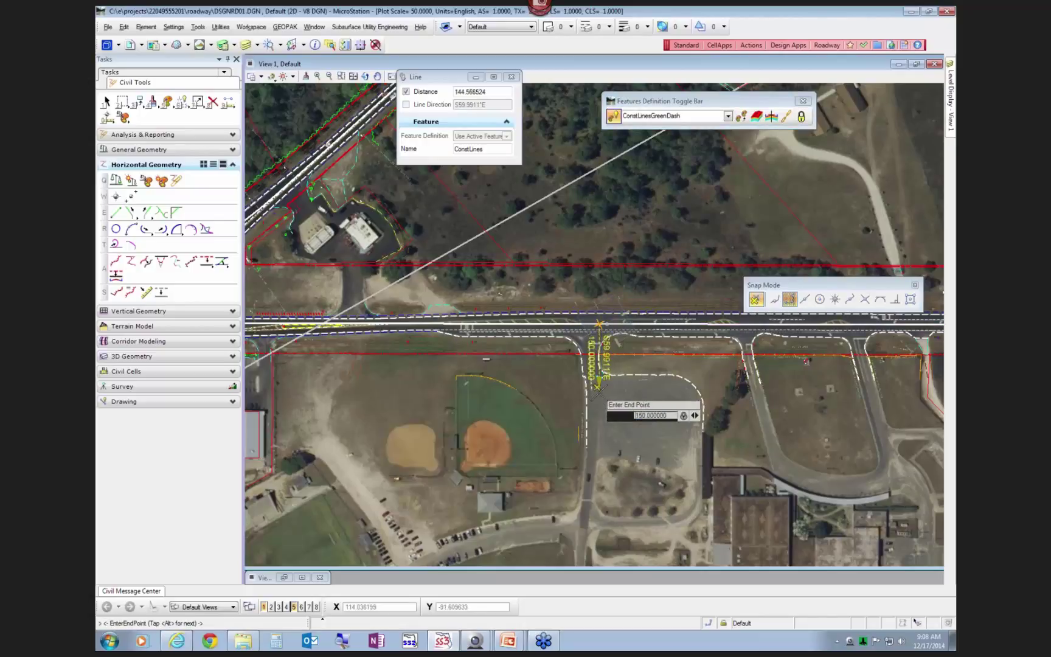
key(Return)
click(601, 393)
scroll(607, 395, up, 5)
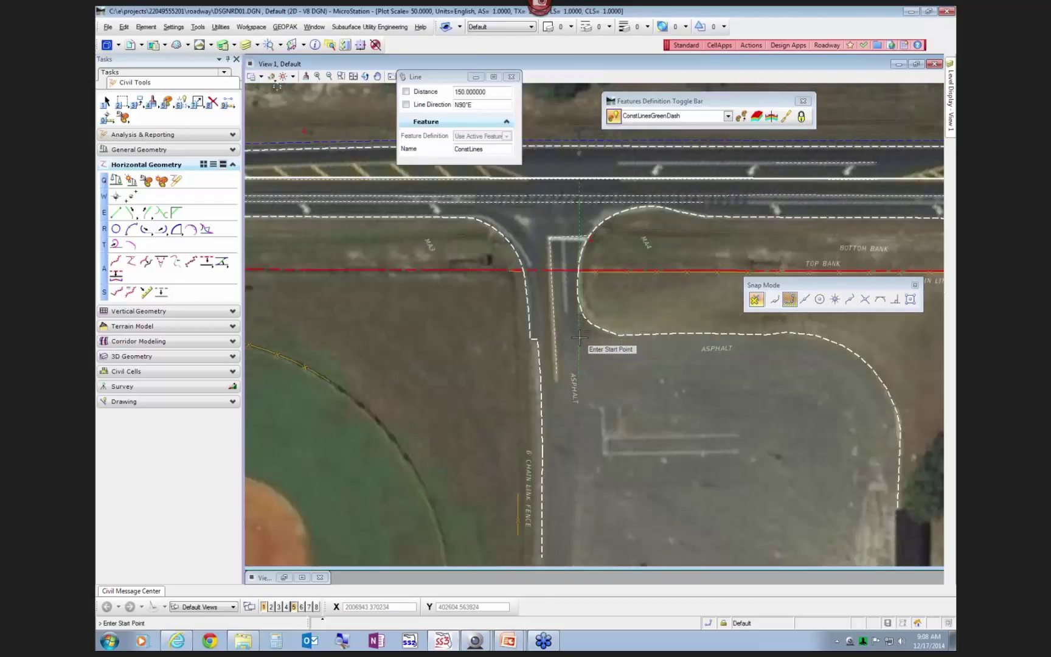
scroll(461, 346, down, 3)
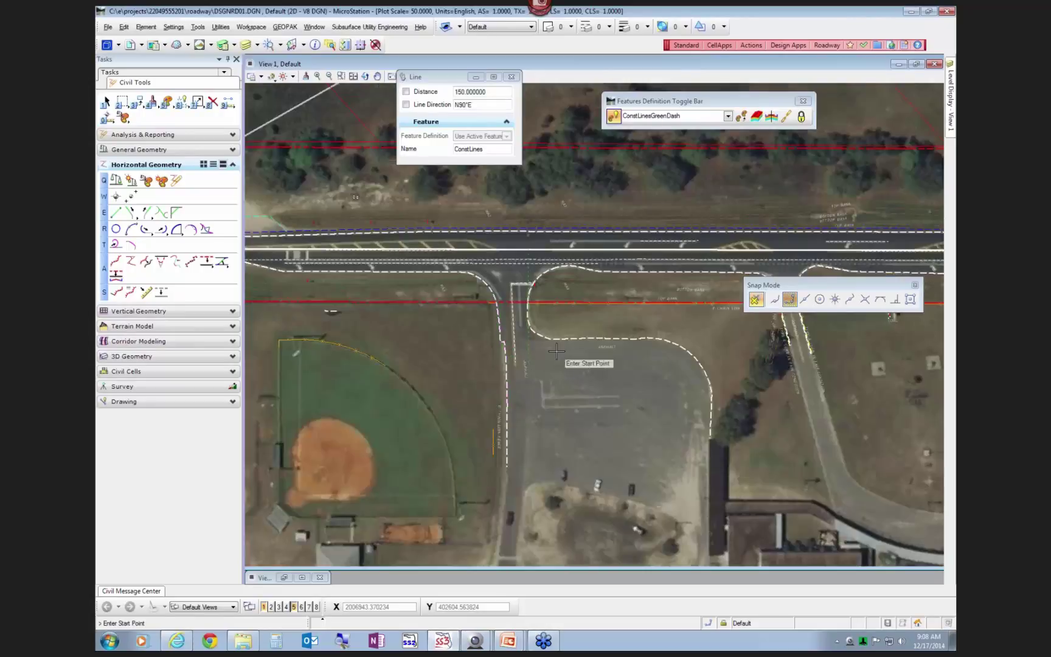
scroll(653, 412, down, 2)
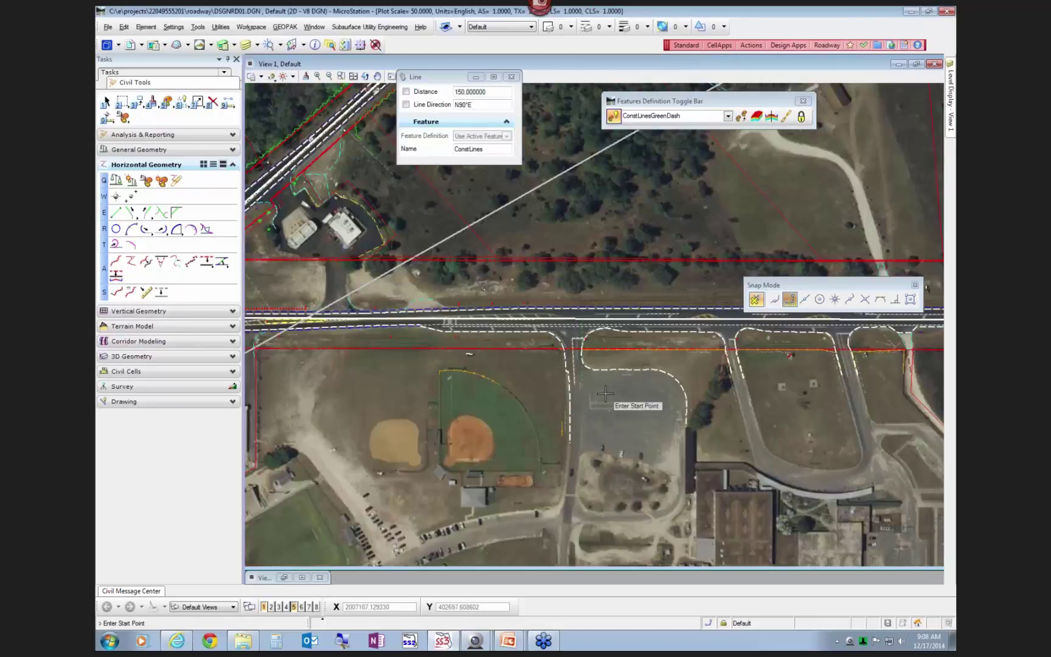
Step: Turn off the display of the Aerials.dgn reference and end the Line command
click(141, 47)
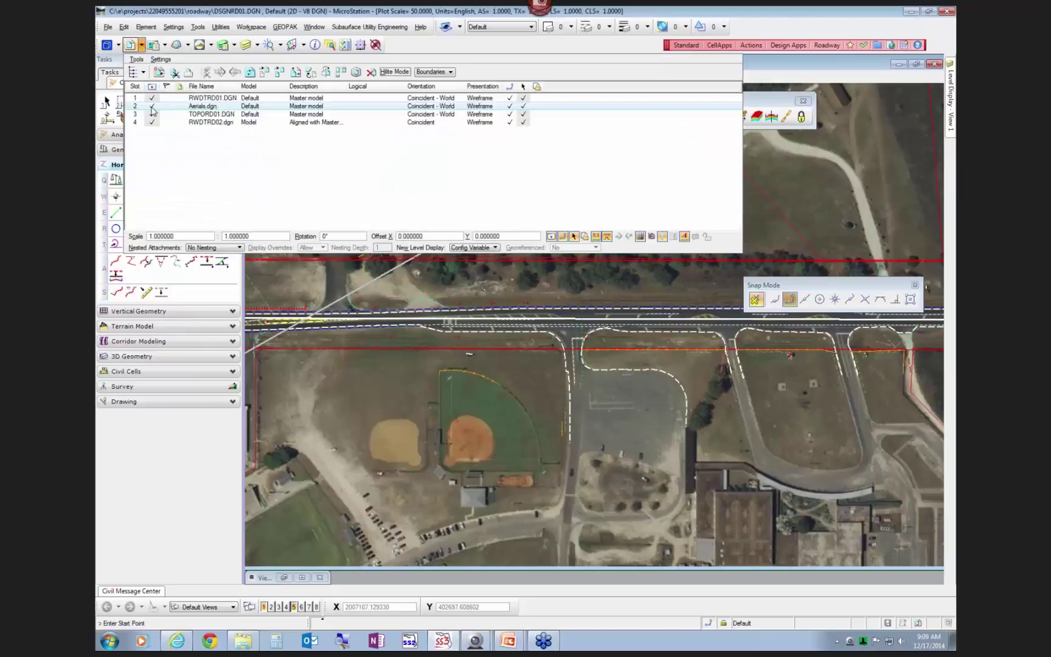
click(152, 106)
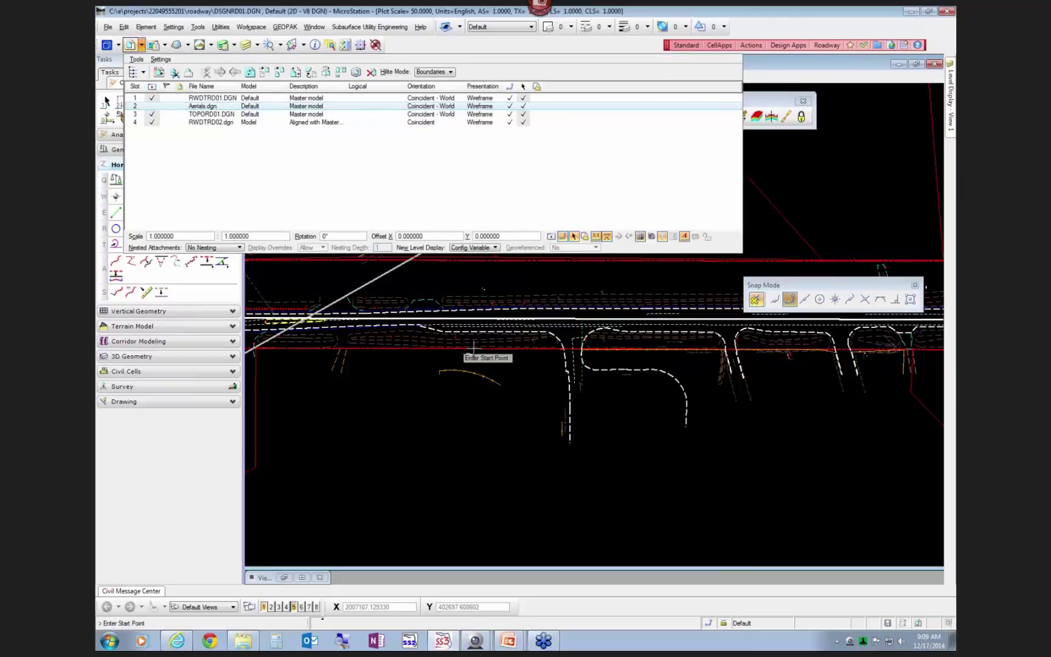
scroll(621, 352, up, 3)
scroll(619, 353, up, 3)
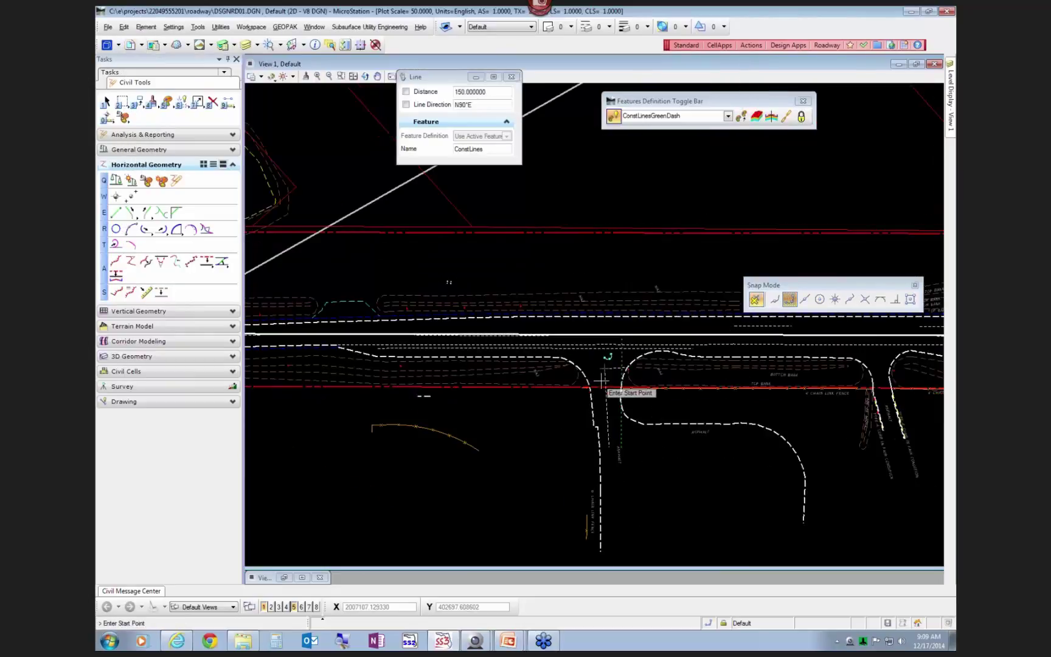
key(Escape)
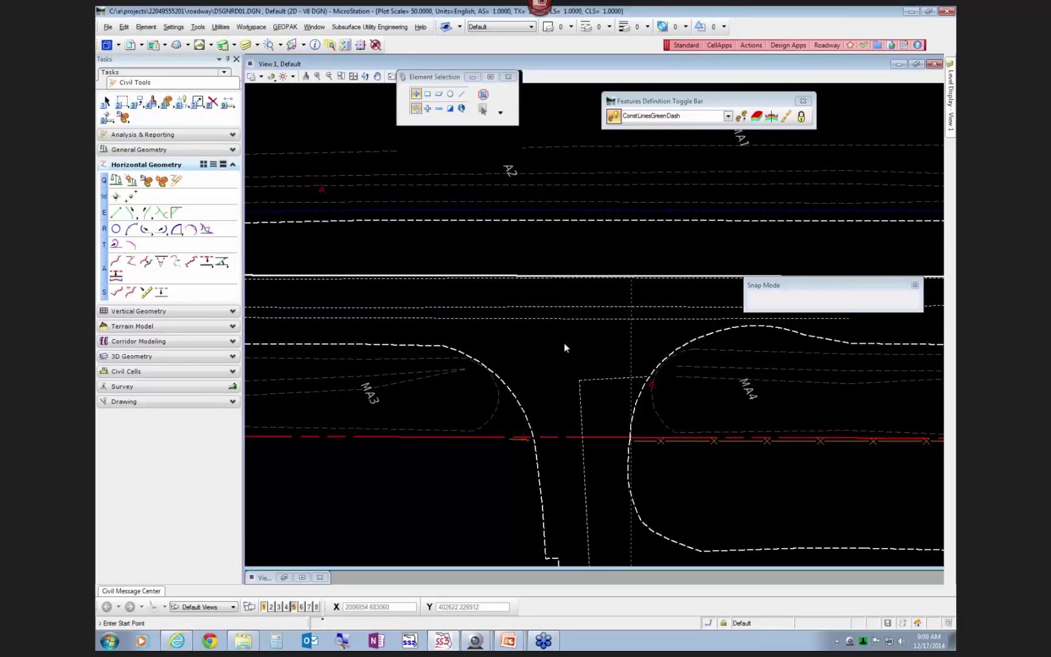
scroll(572, 431, down, 5)
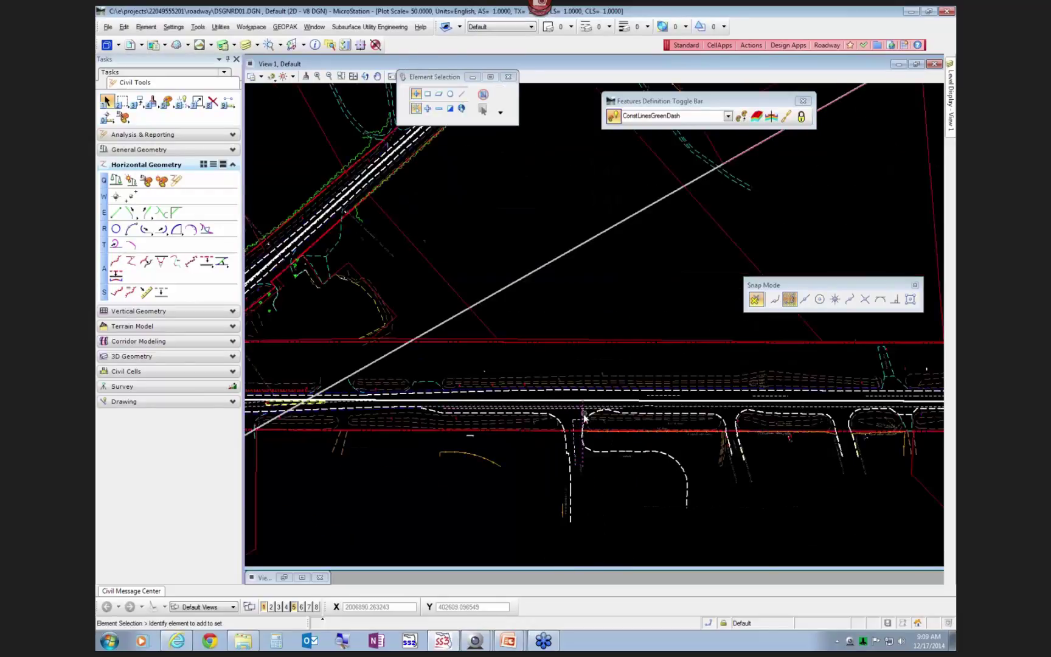
mouse_move(584, 417)
scroll(581, 221, down, 3)
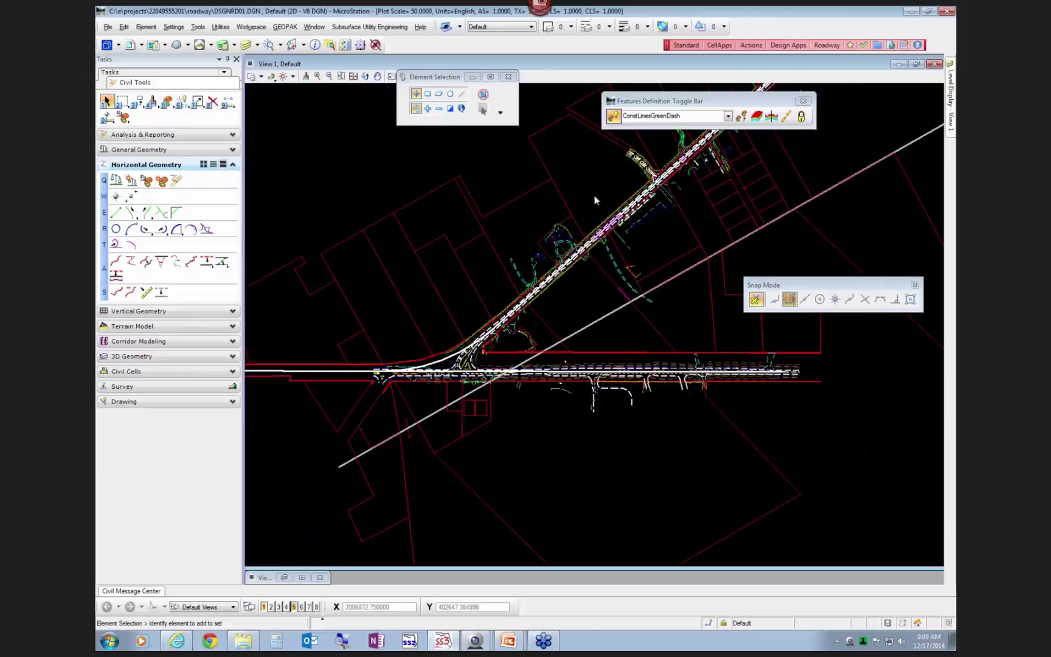
scroll(574, 173, up, 3)
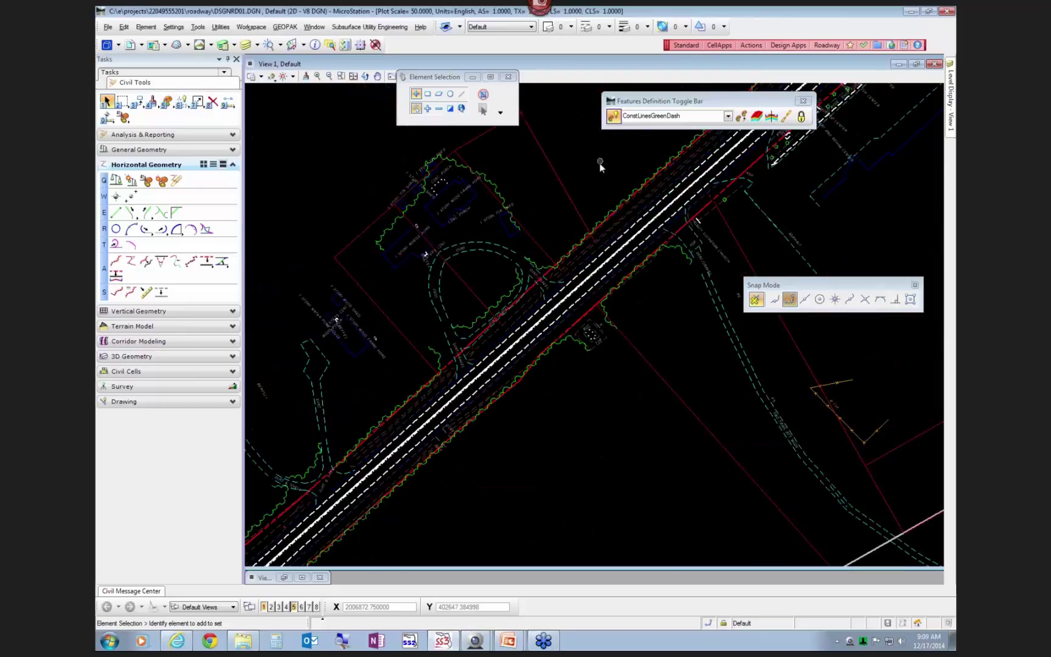
scroll(600, 161, down, 2)
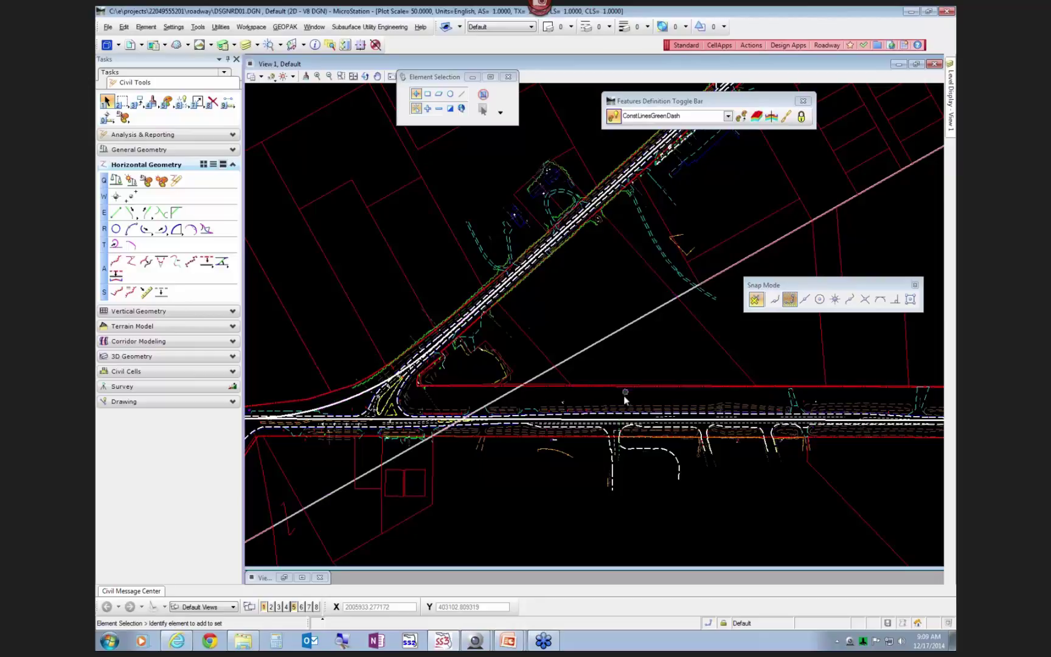
scroll(619, 426, up, 3)
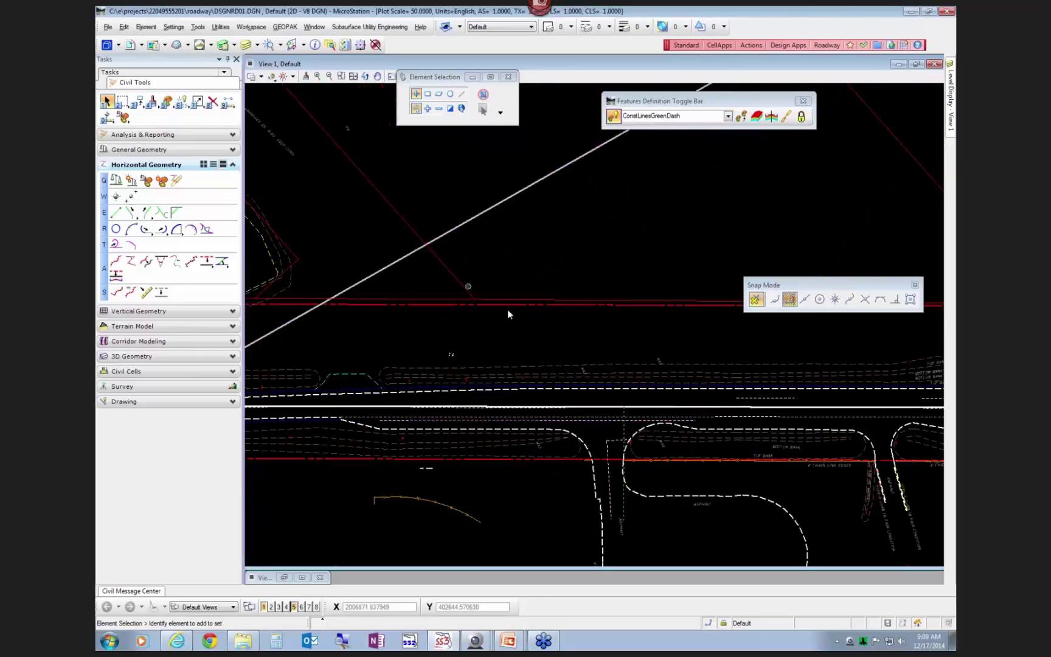
Step: Draw a Simple Line From Element off the driveway line, starting at its intersection with the main road's baseline, with an end distance of -2000
click(146, 213)
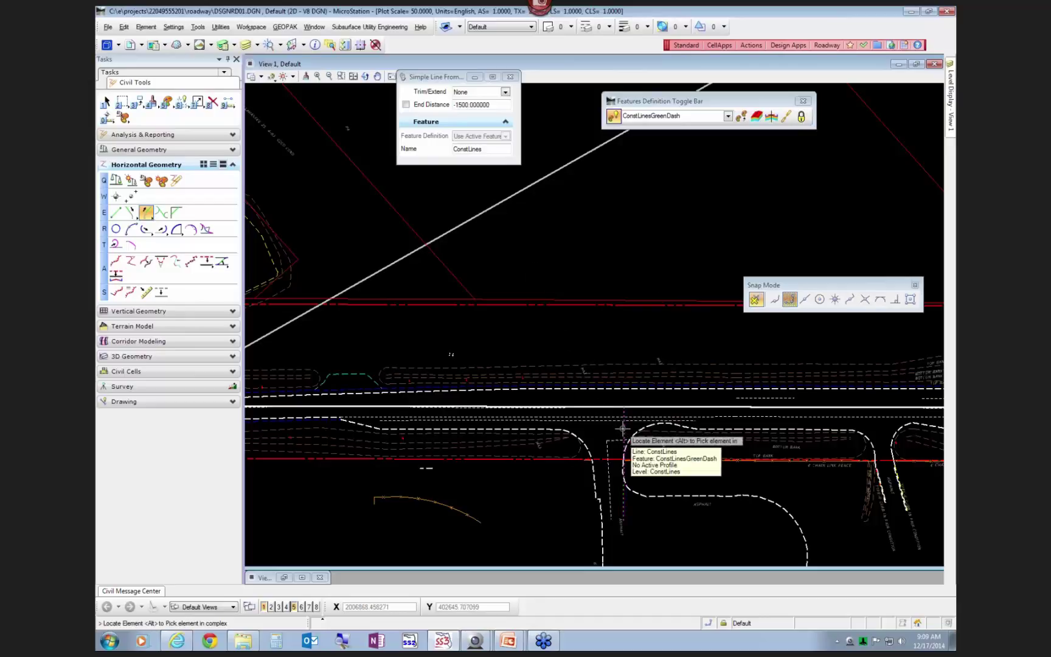
click(622, 429)
scroll(631, 396, up, 5)
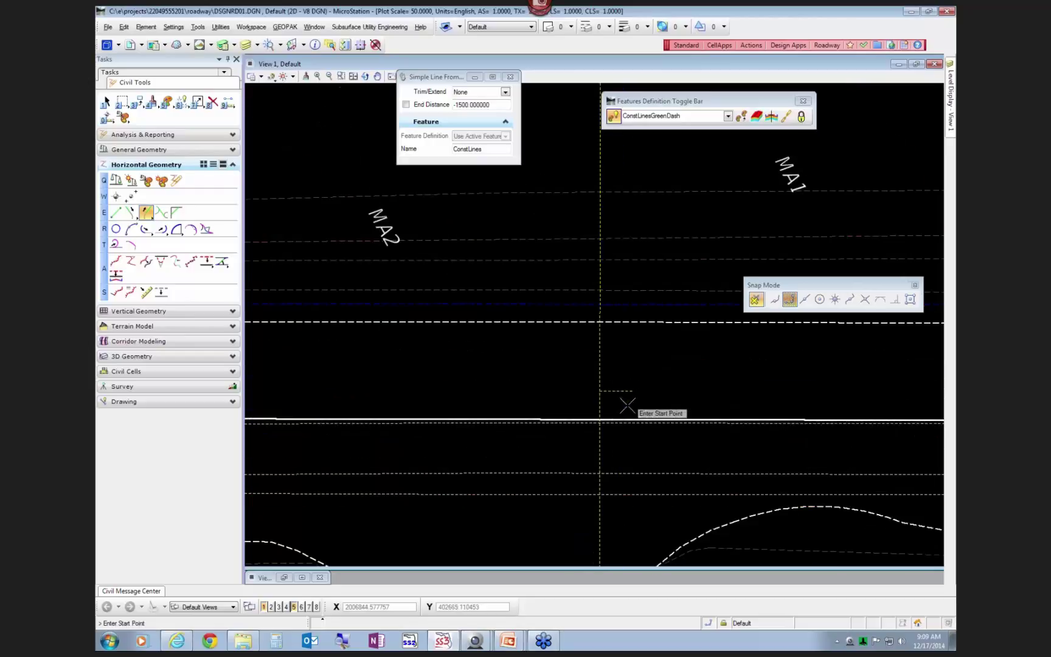
click(864, 299)
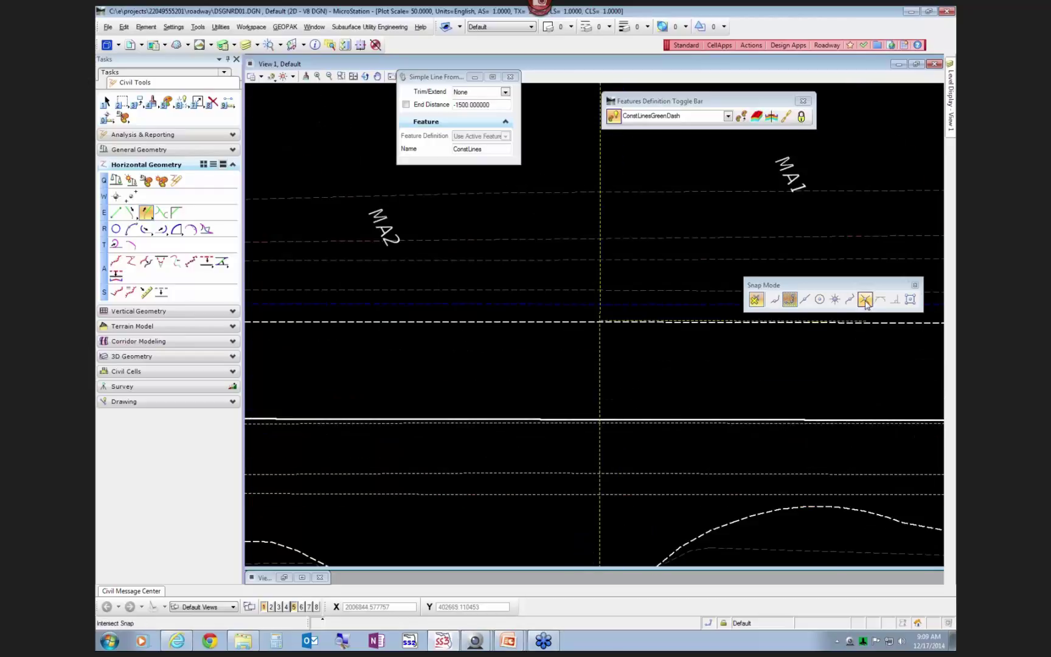
click(599, 419)
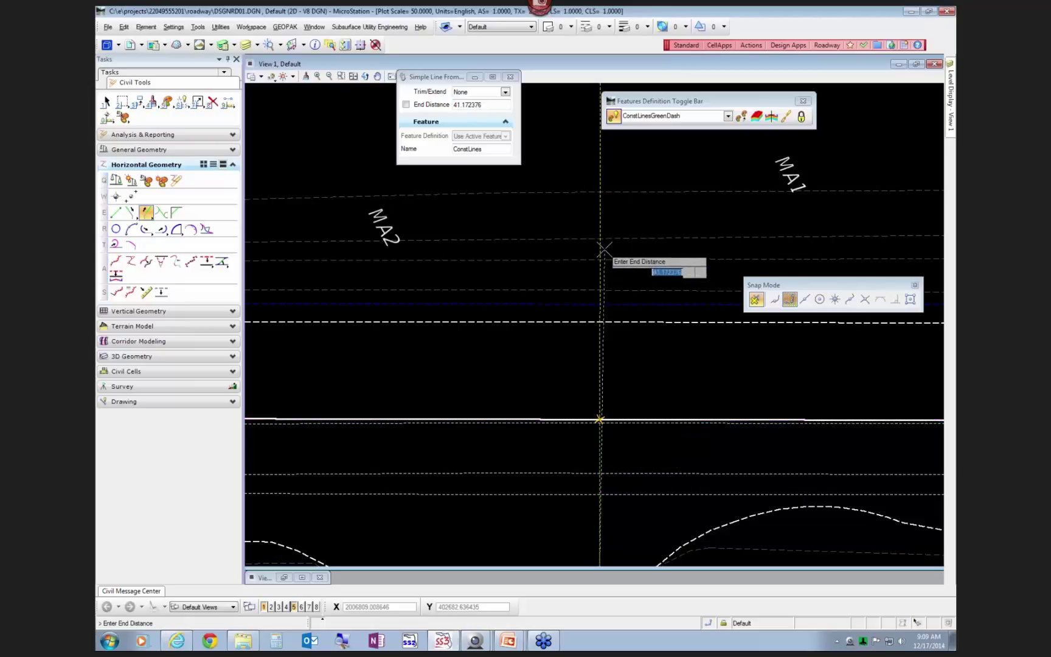
scroll(605, 248, down, 3)
scroll(602, 218, down, 3)
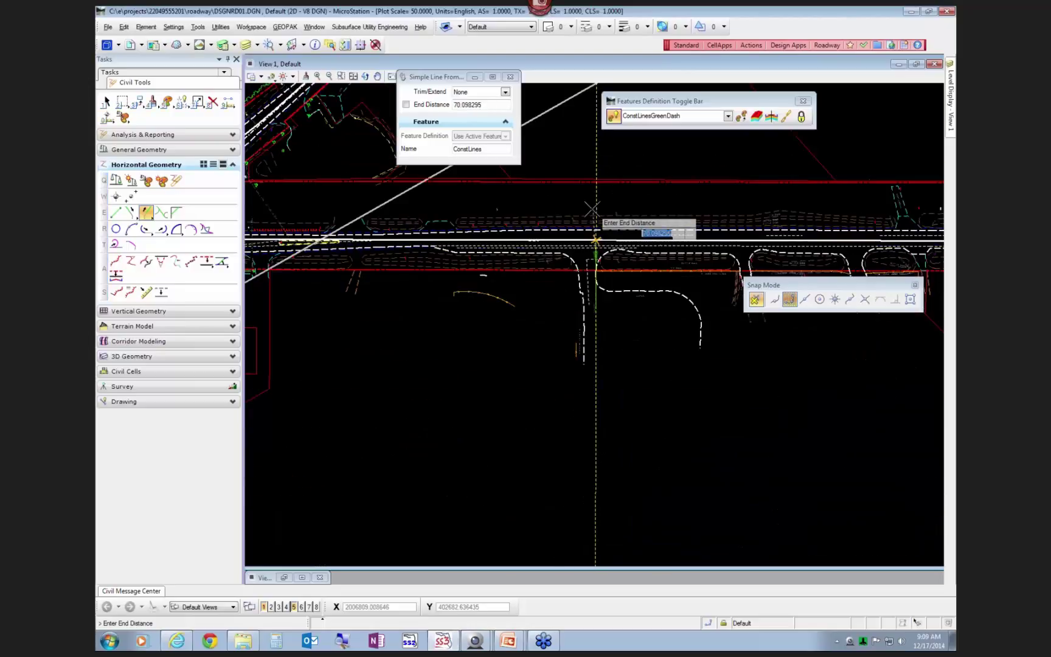
key(BackSpace)
text(-2000)
key(Return)
scroll(648, 450, down, 1)
scroll(646, 480, down, 1)
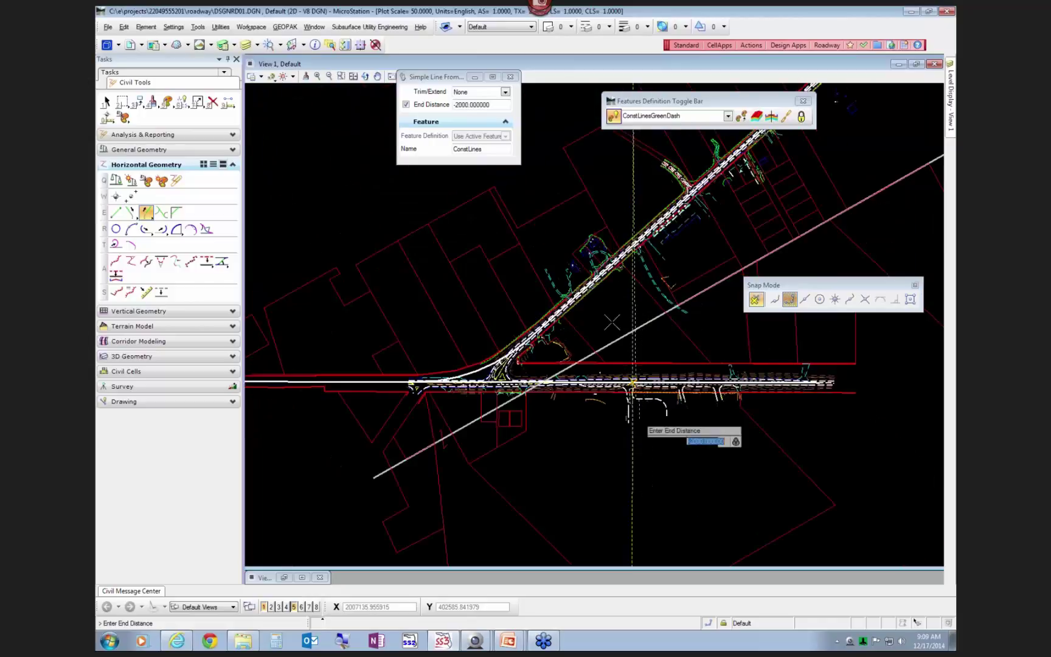
click(539, 167)
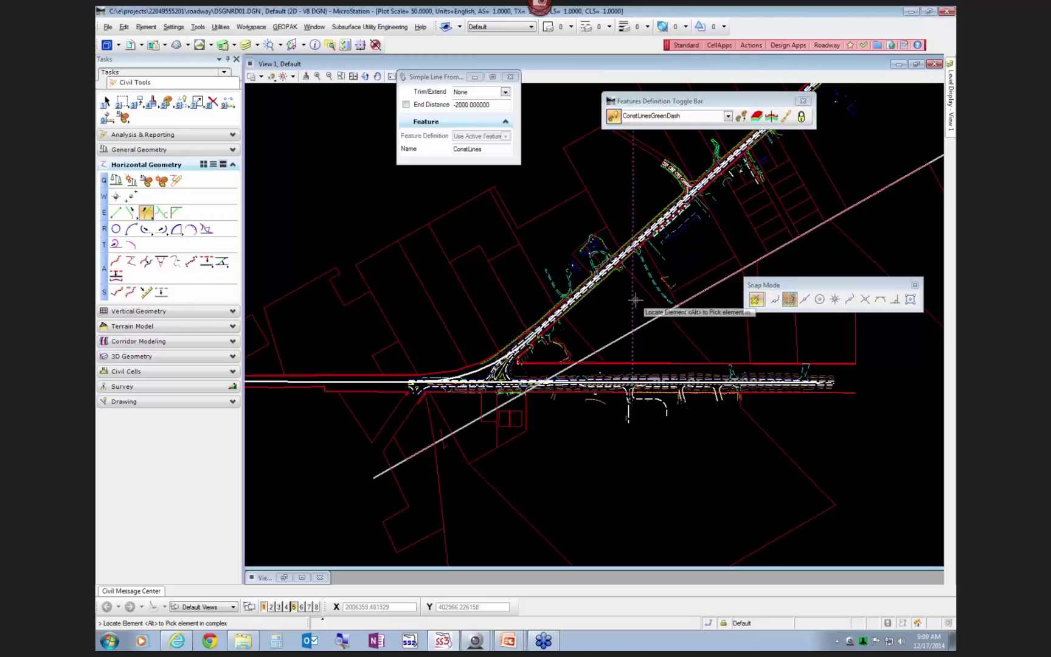
key(Escape)
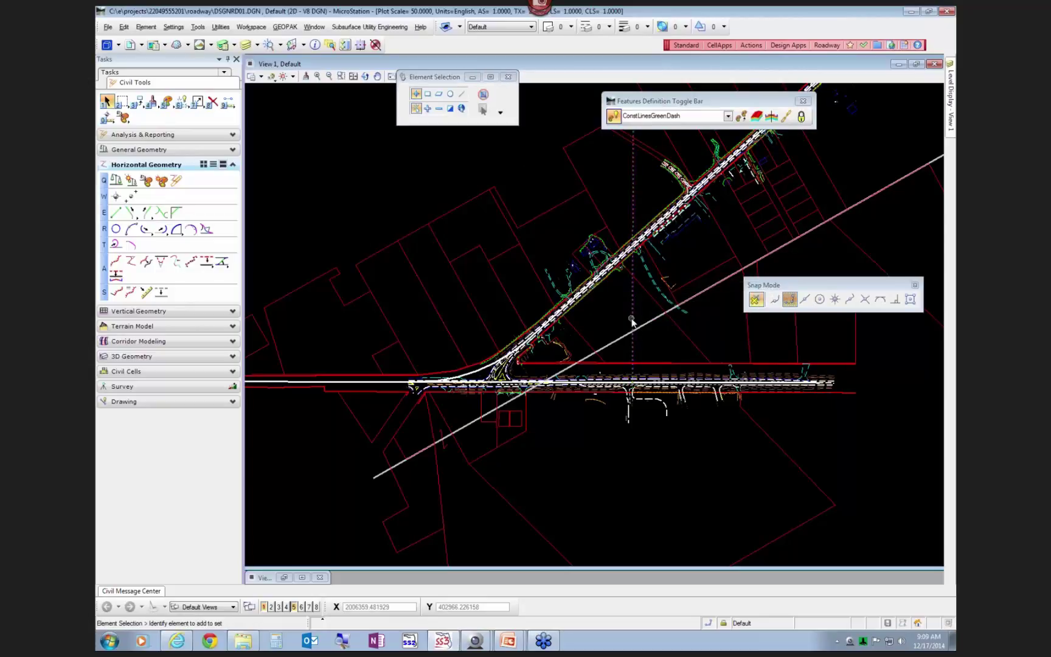
Step: Turn off the display of the TOPORD01.DGN and RWDTRD02.dgn references
scroll(634, 301, up, 2)
click(137, 45)
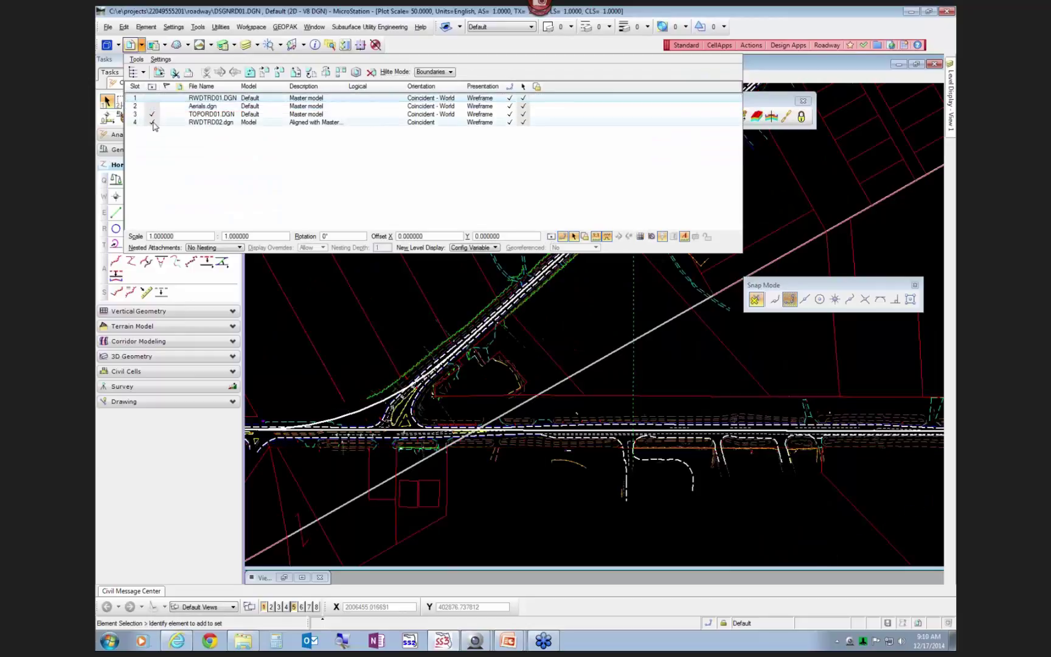
click(152, 122)
click(153, 117)
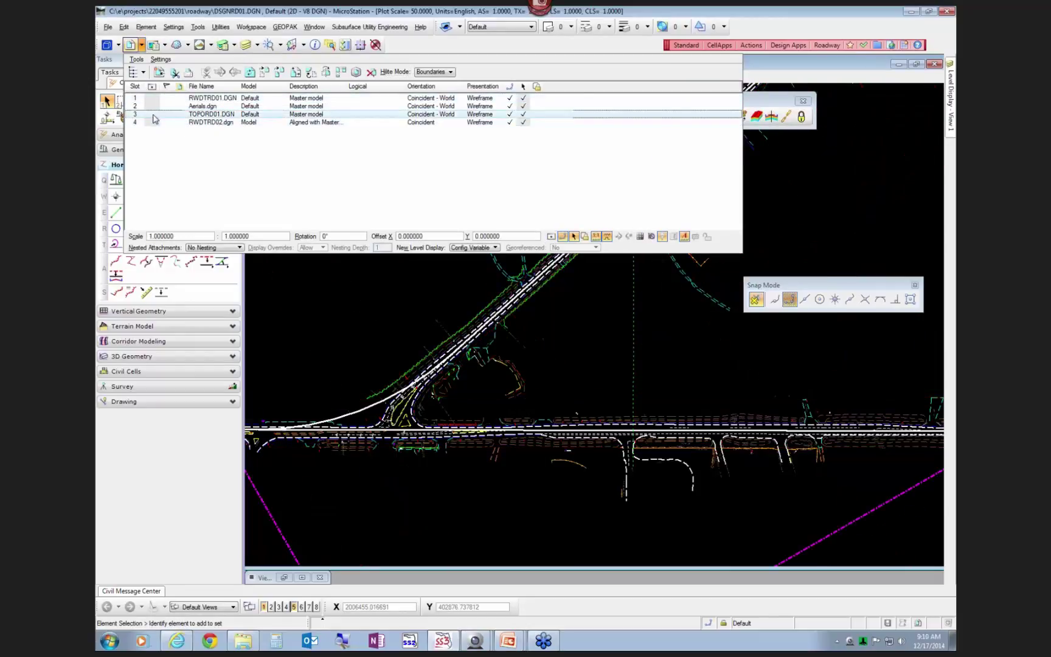
Step: Select the long construction line and the short driveway line in turn to examine their dimensions and relationships to the baseline
scroll(536, 395, up, 1)
scroll(556, 483, up, 1)
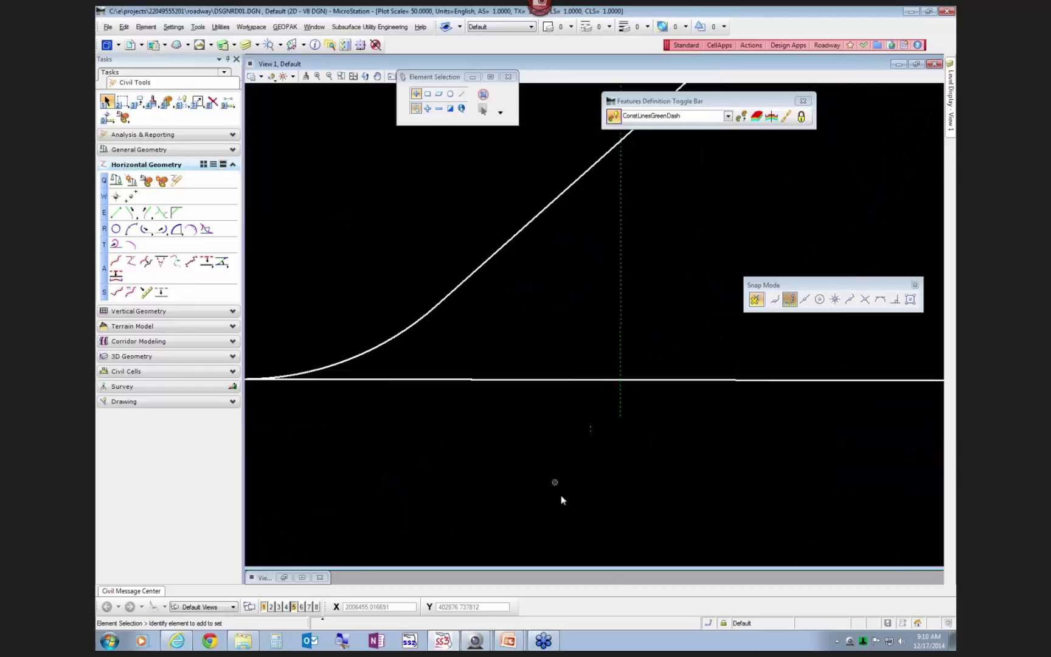
scroll(564, 502, down, 1)
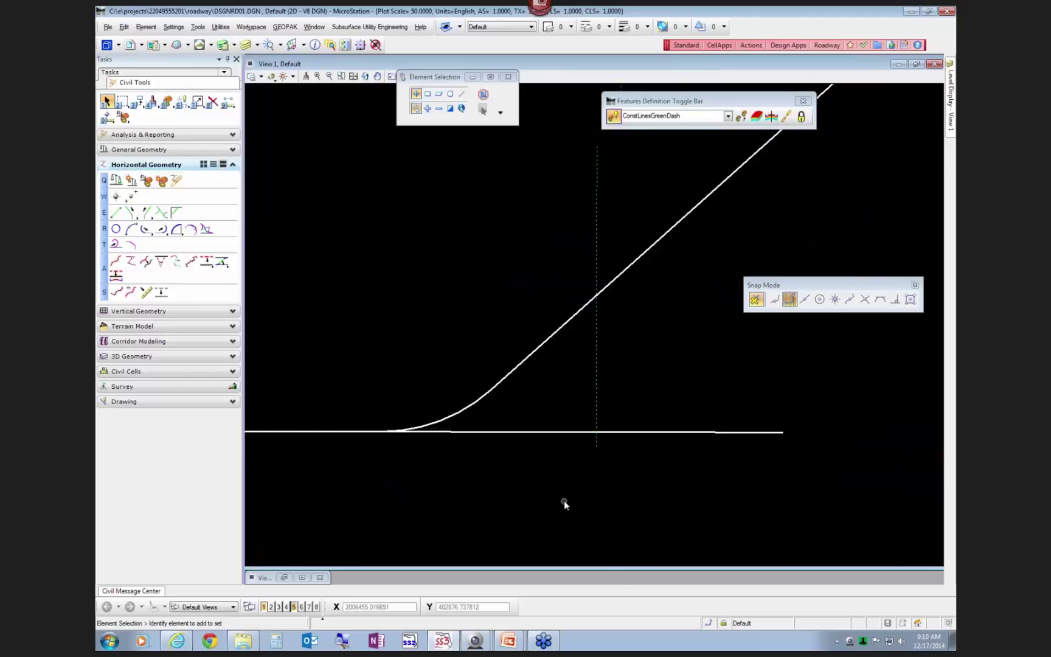
click(598, 335)
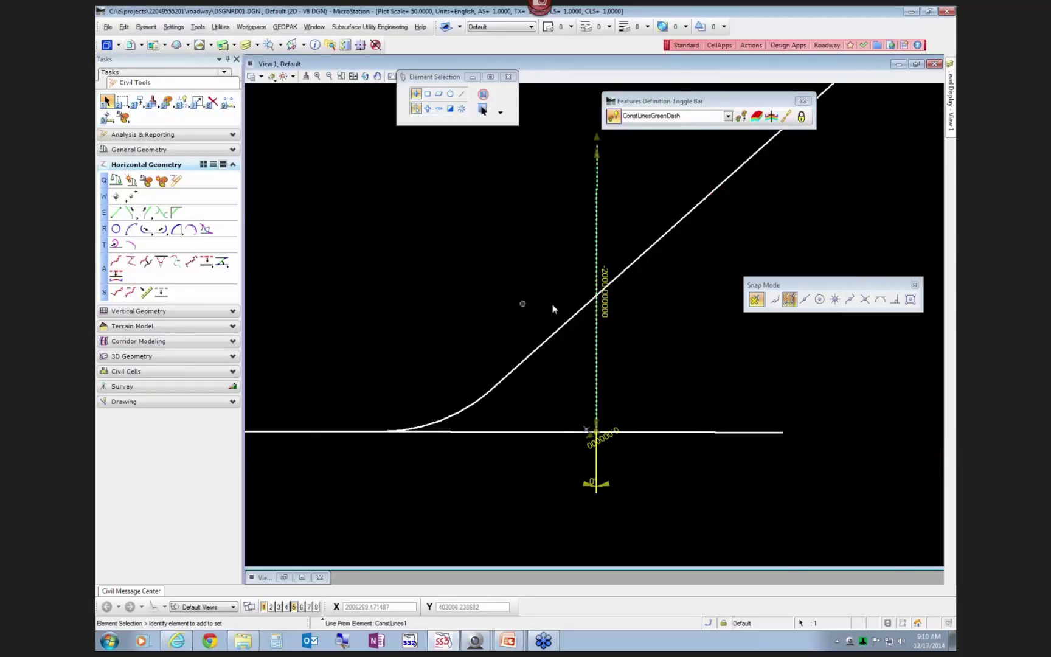
click(510, 274)
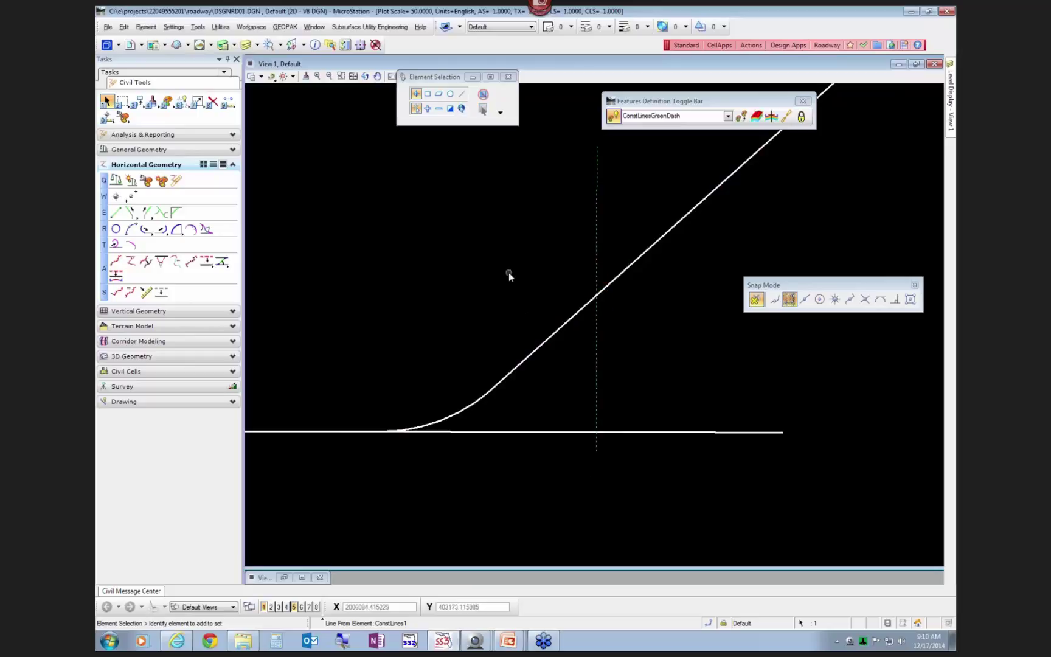
scroll(597, 451, up, 3)
click(593, 447)
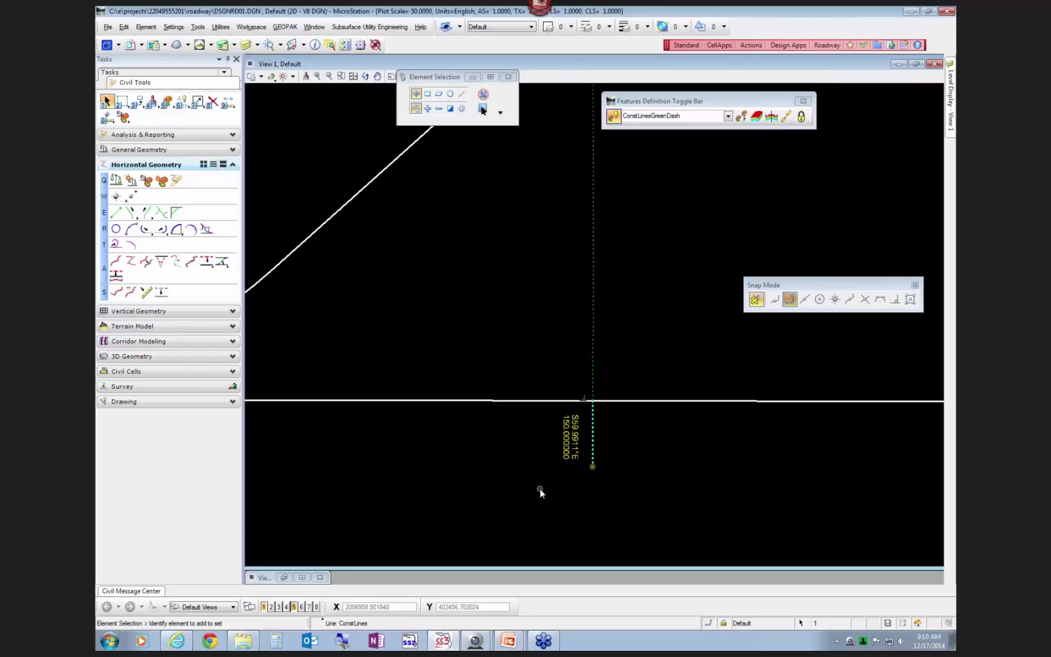
click(488, 434)
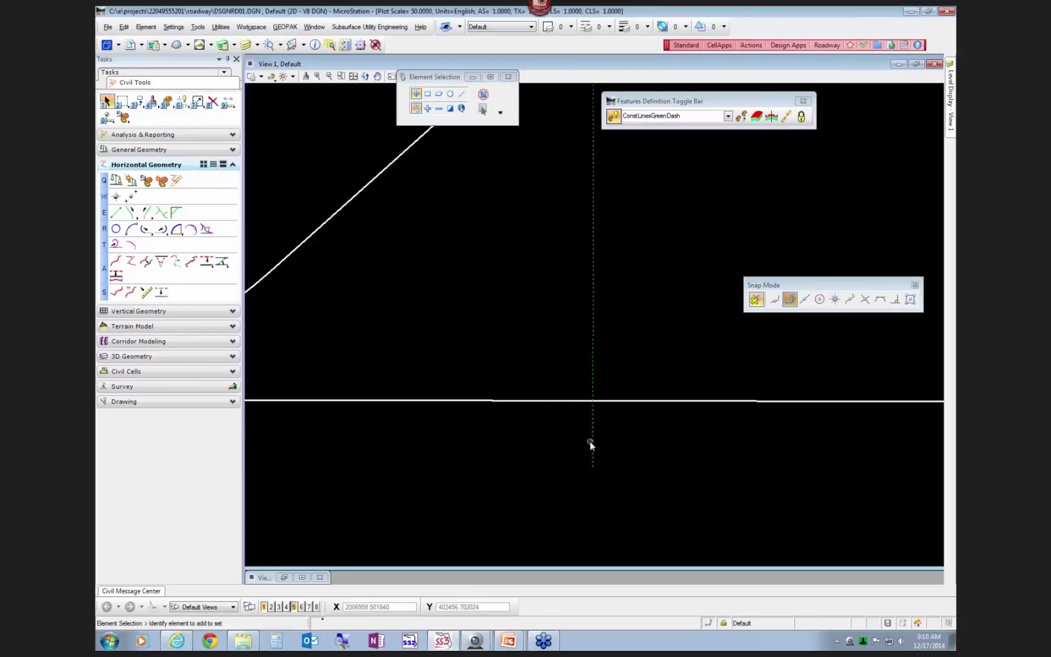
click(575, 433)
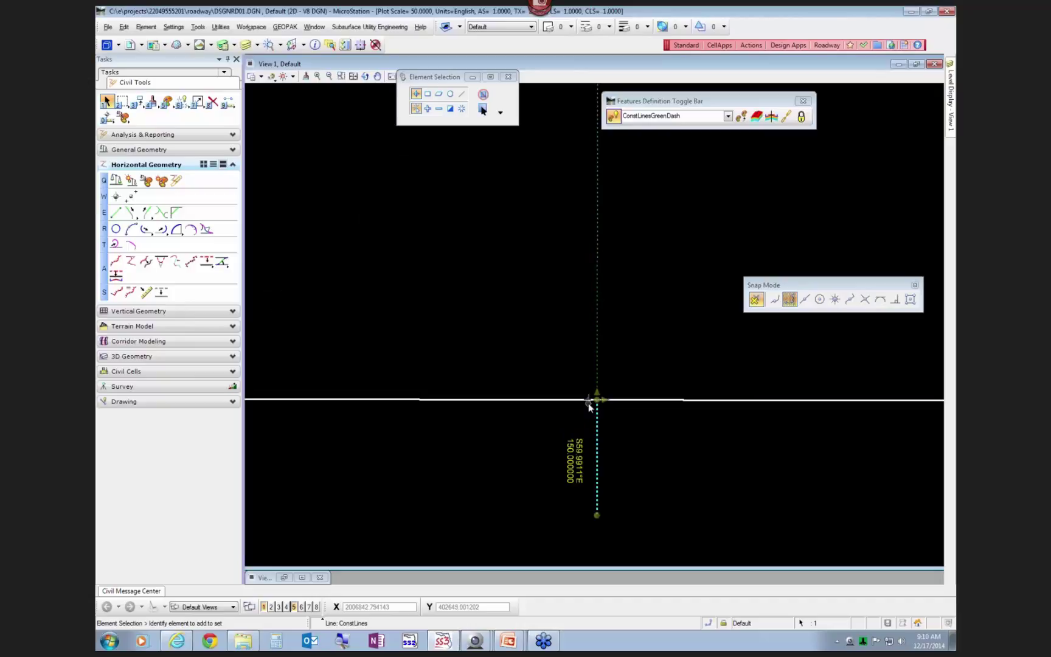
click(537, 423)
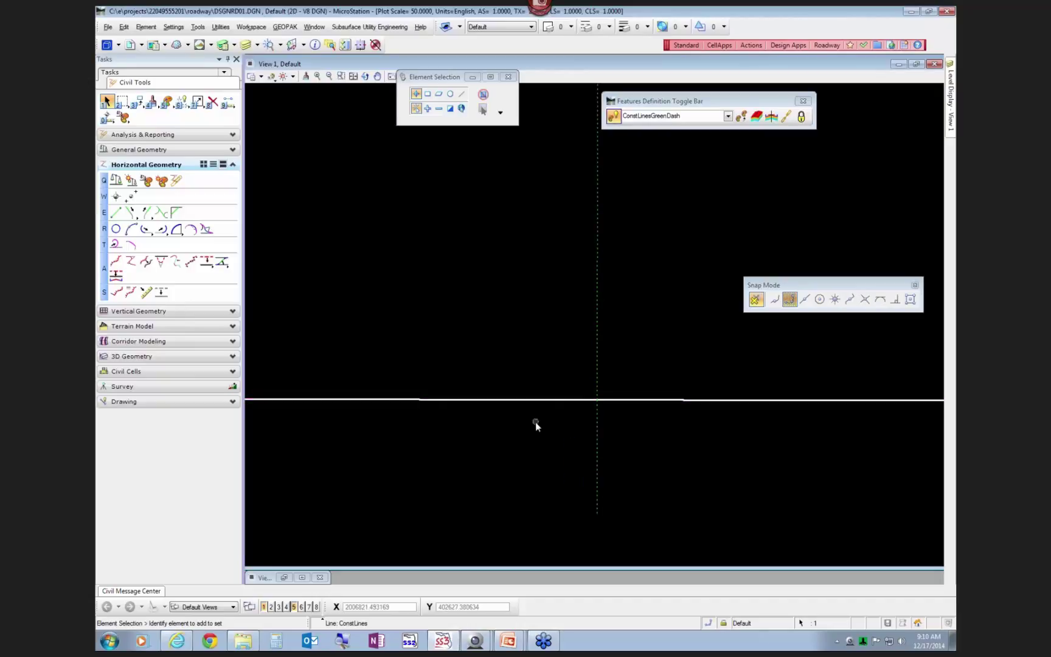
Step: Try moving the short driveway line along the main road's baseline, and undo the move
click(596, 461)
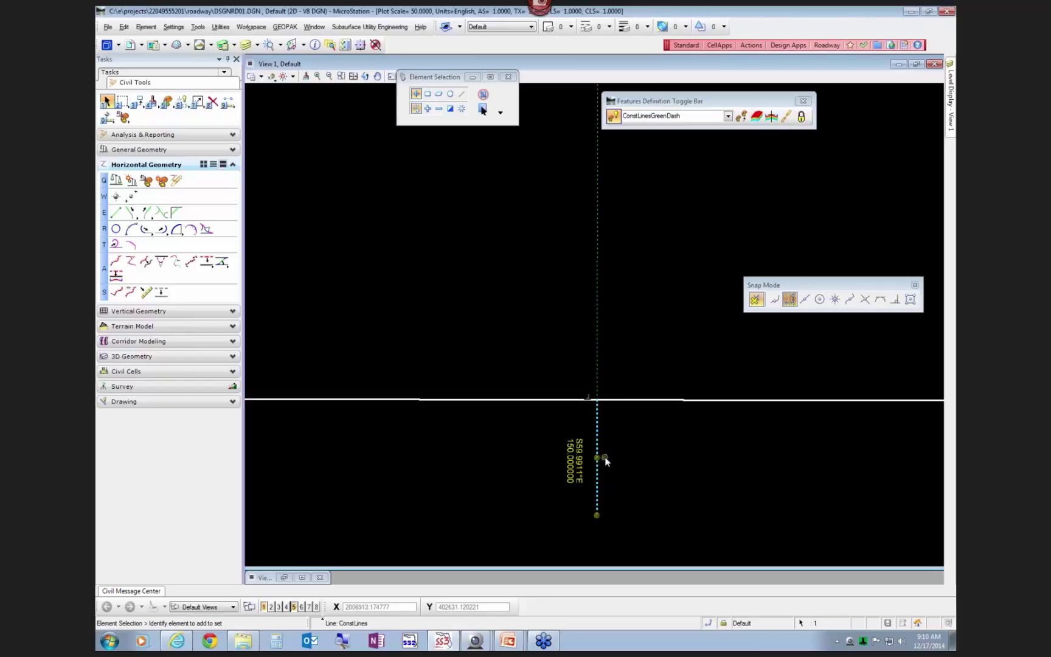
drag(603, 458, 665, 458)
scroll(616, 492, down, 3)
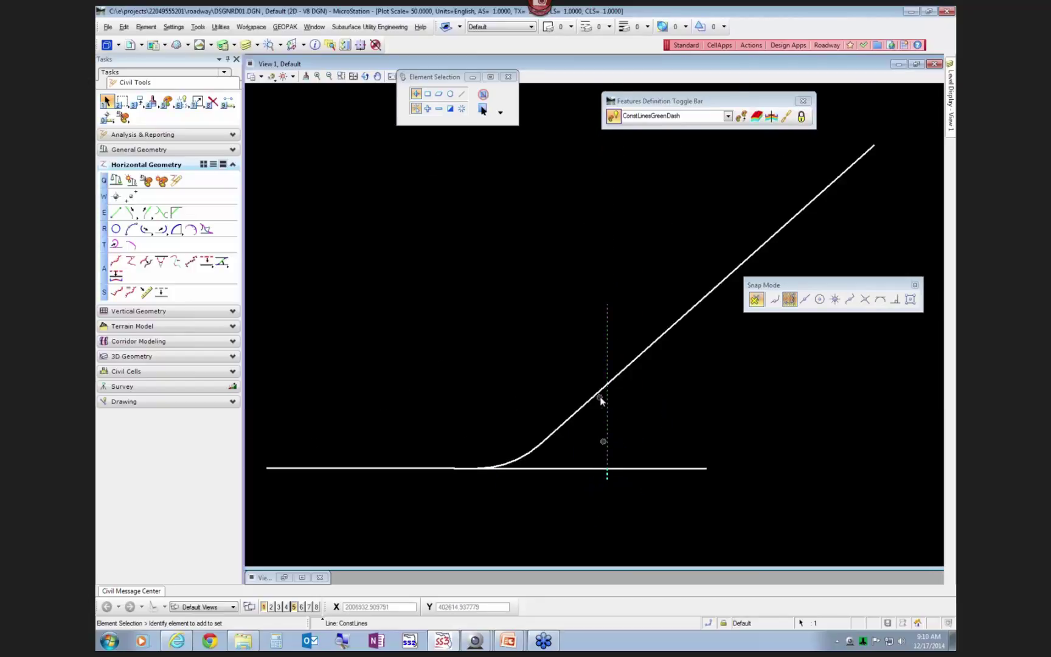
scroll(634, 398, up, 1)
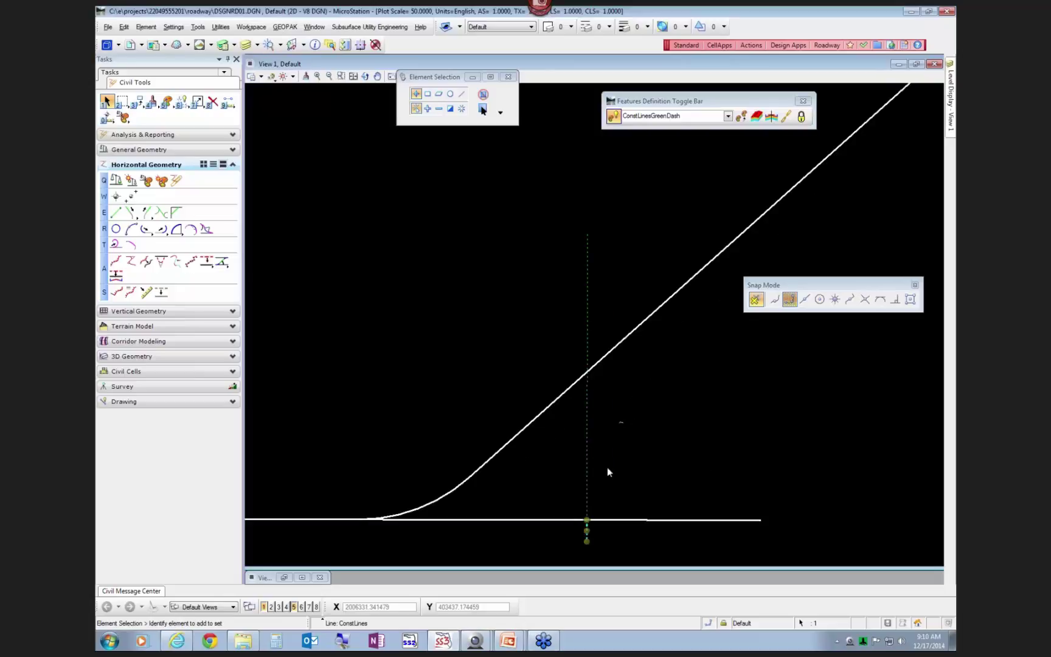
key(ctrl+z)
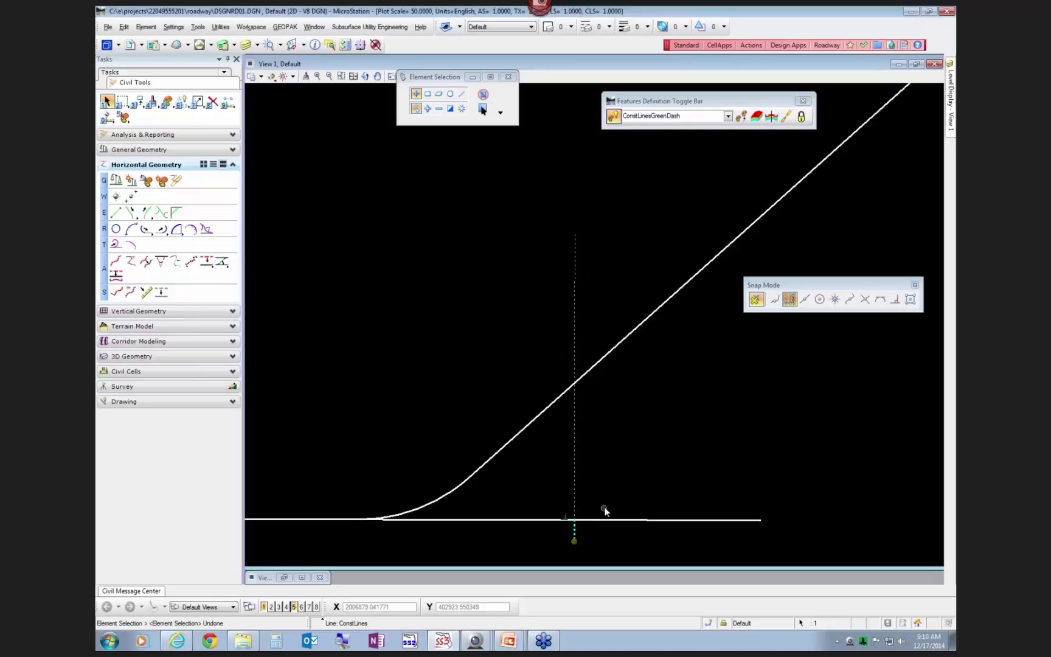
Step: Change the end distance of the long construction line to -1500
scroll(586, 534, up, 2)
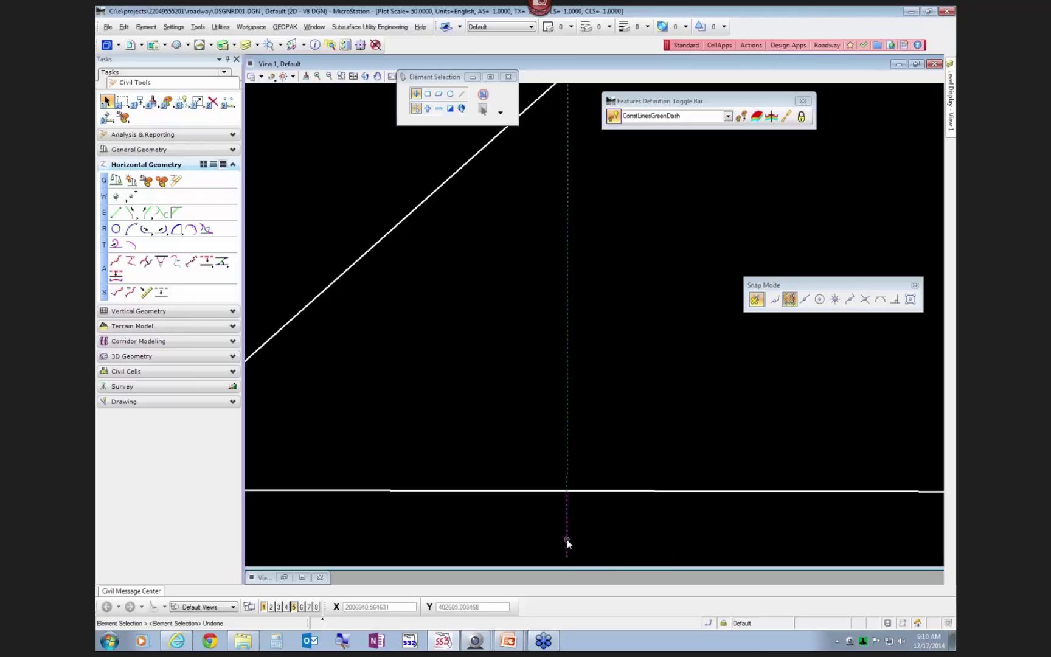
mouse_move(567, 540)
scroll(644, 363, down, 2)
click(618, 192)
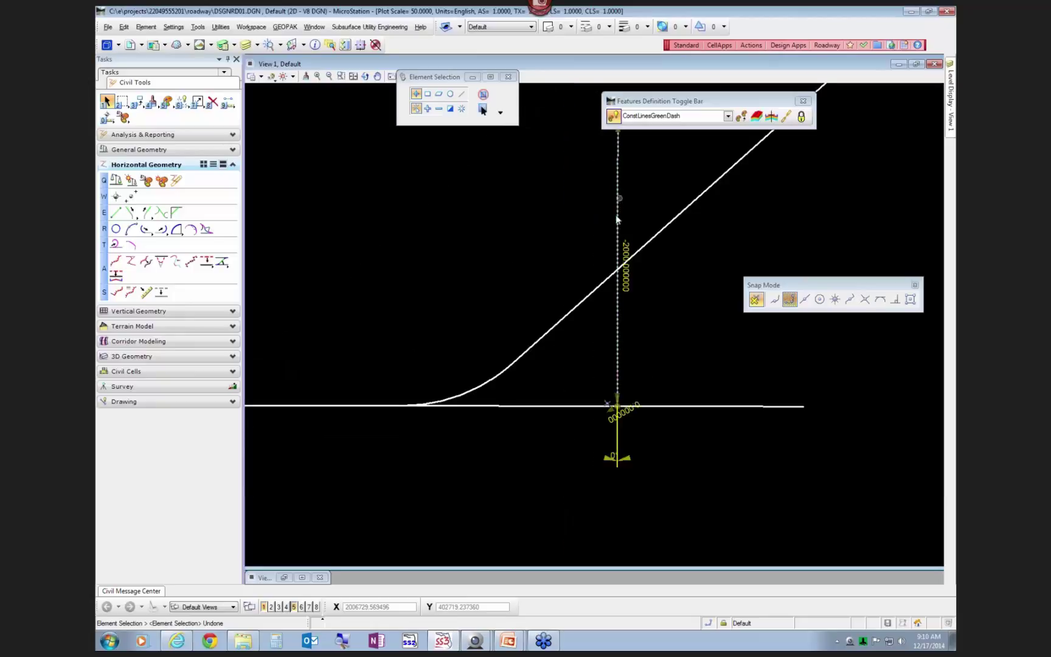
click(627, 279)
text(-)
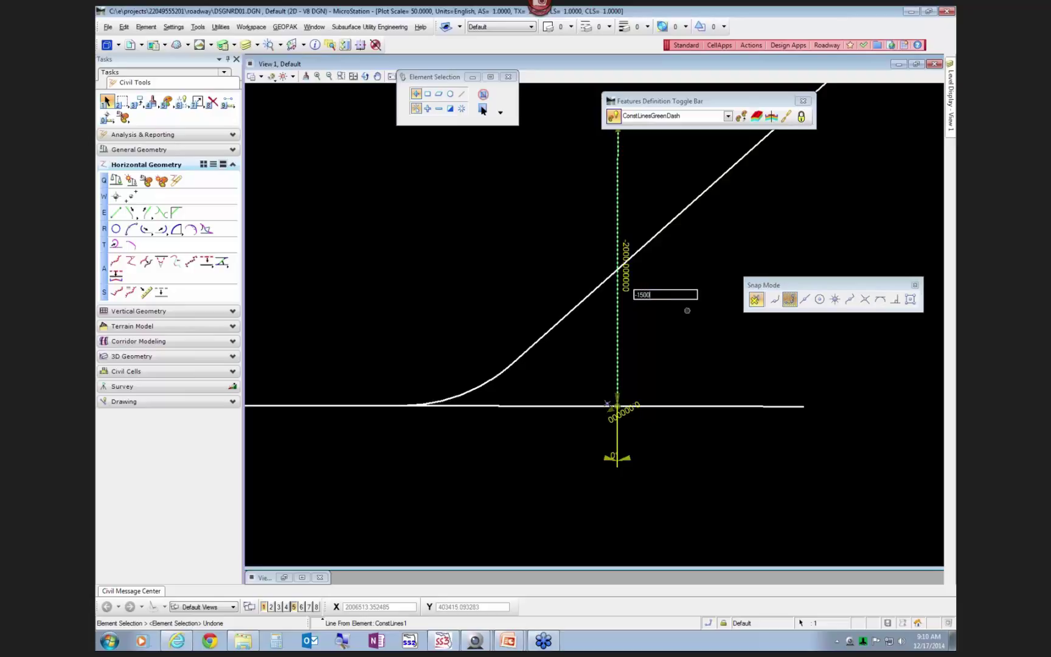
text(1500)
key(Return)
click(597, 337)
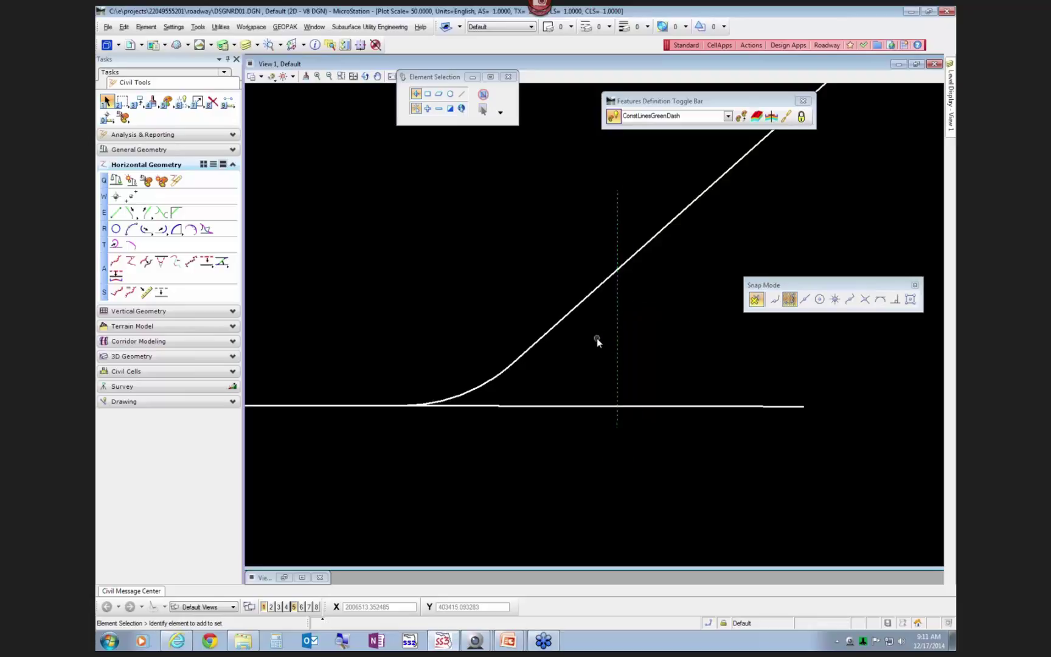
scroll(669, 347, down, 3)
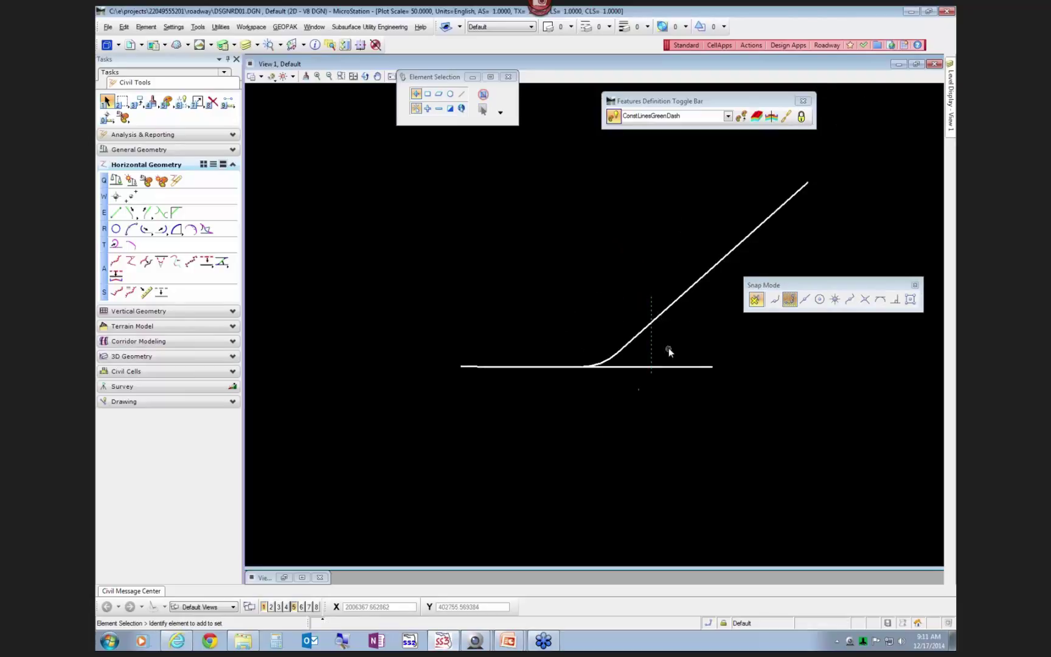
scroll(667, 319, up, 2)
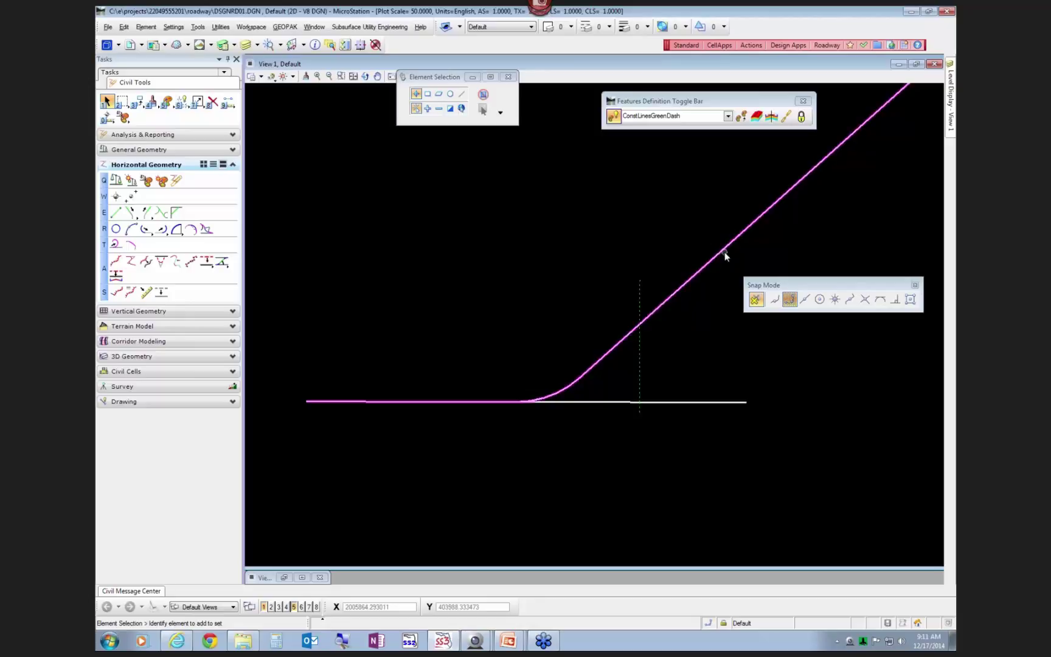
scroll(705, 301, down, 2)
scroll(709, 306, up, 3)
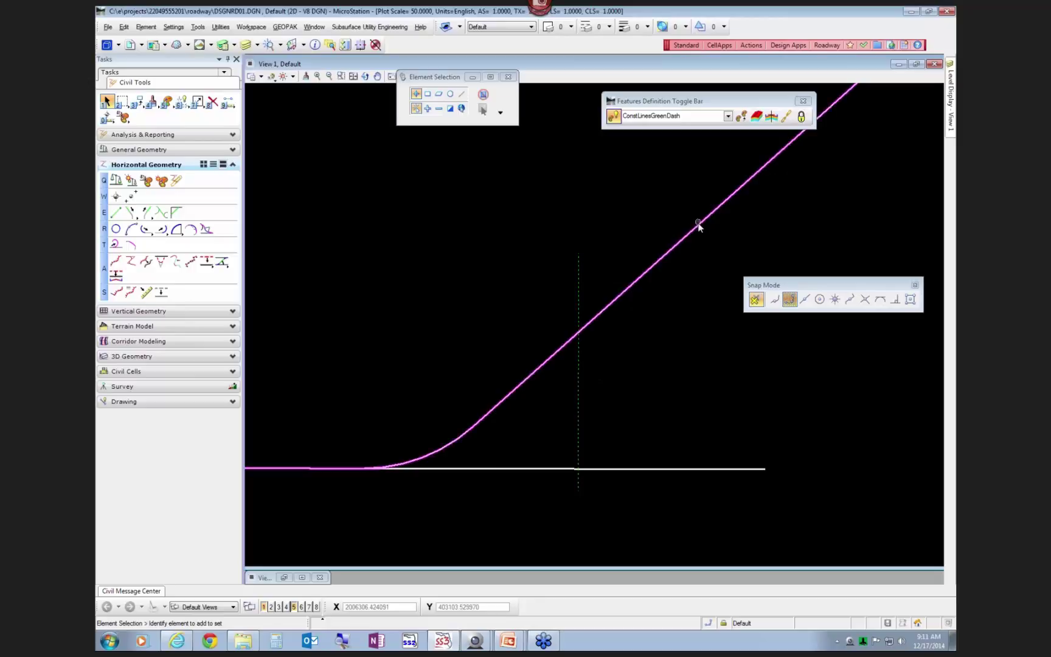
mouse_move(700, 227)
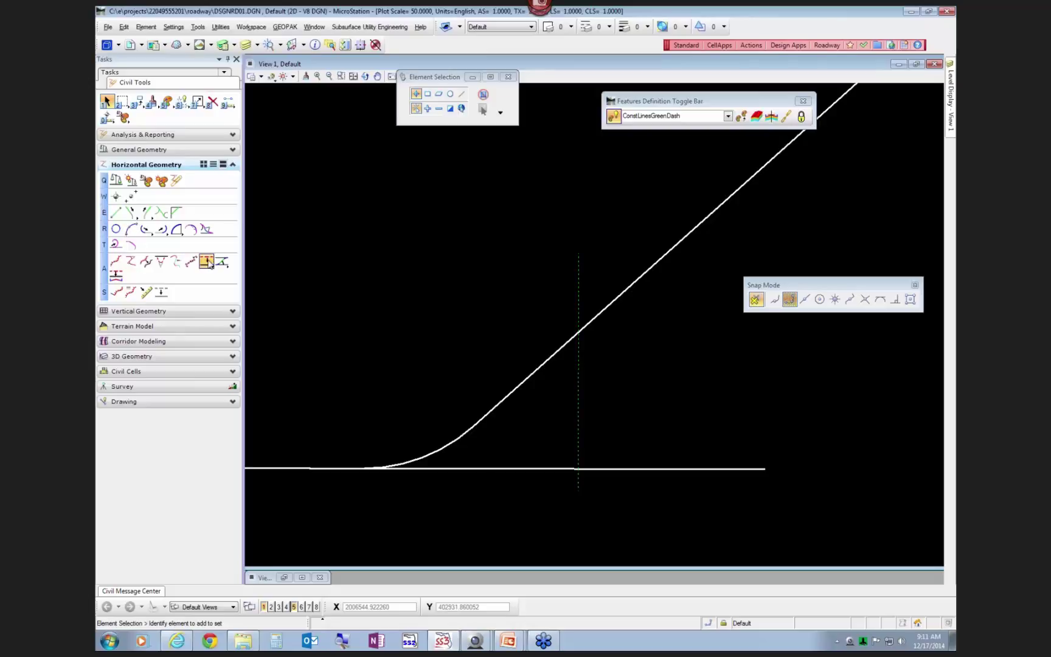
click(467, 428)
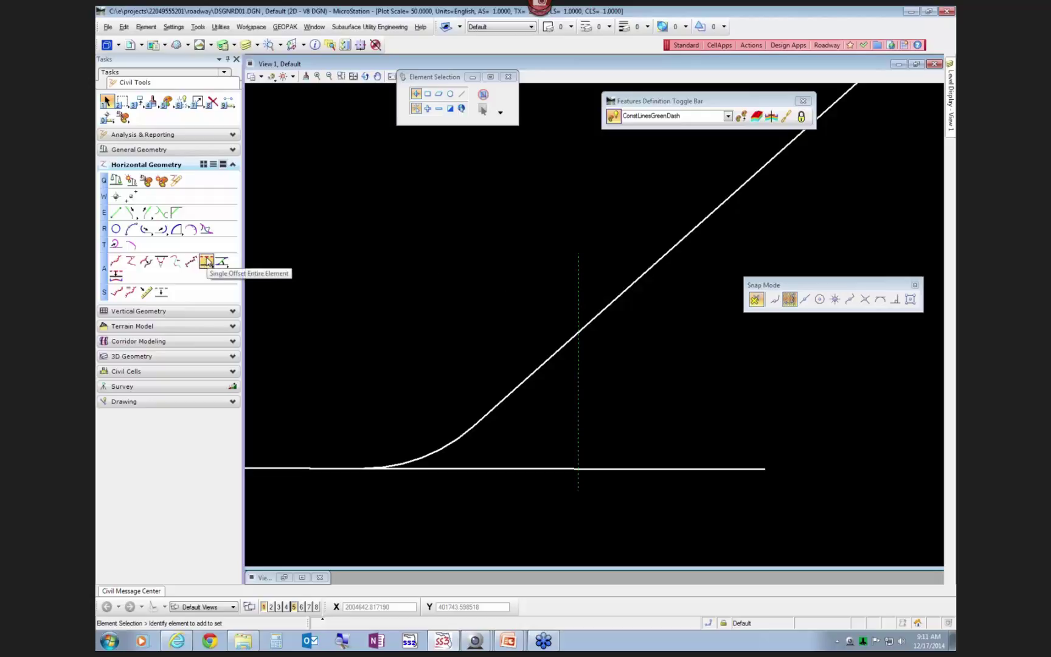
Step: Start a single whole-element offset from the main road's baseline with an unlocked distance, and turn on the display of the TOPORD01.DGN reference
click(207, 262)
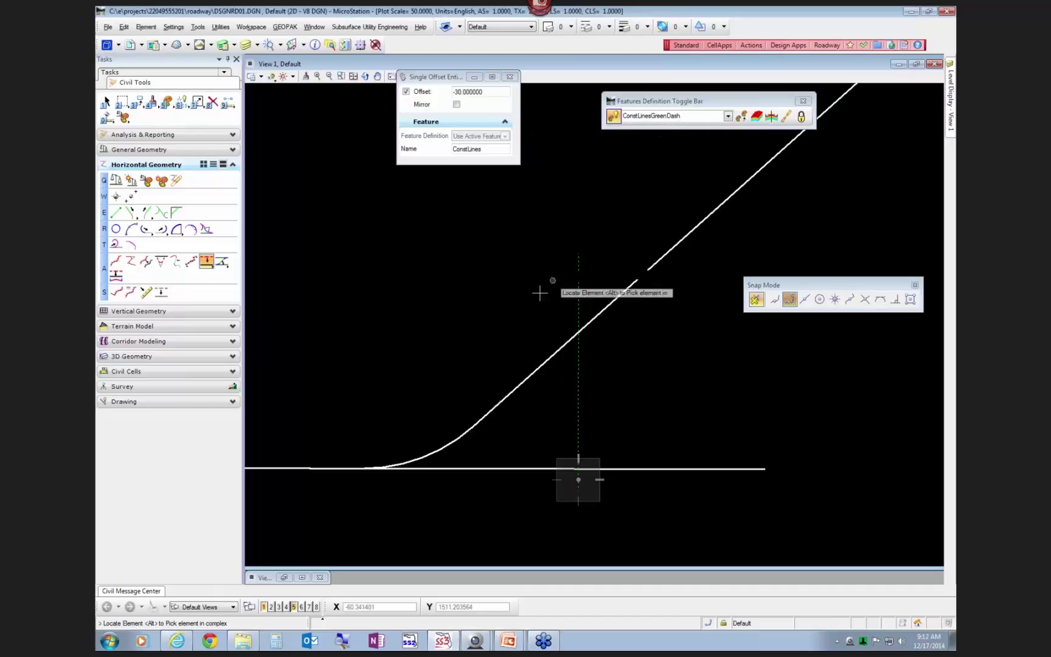
click(489, 410)
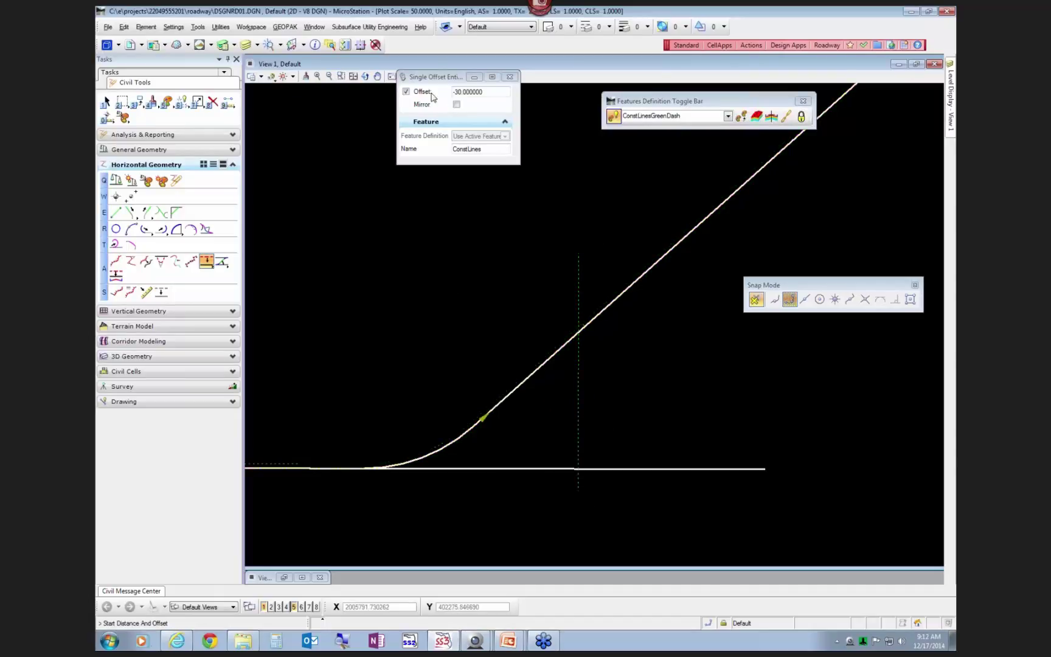
click(406, 92)
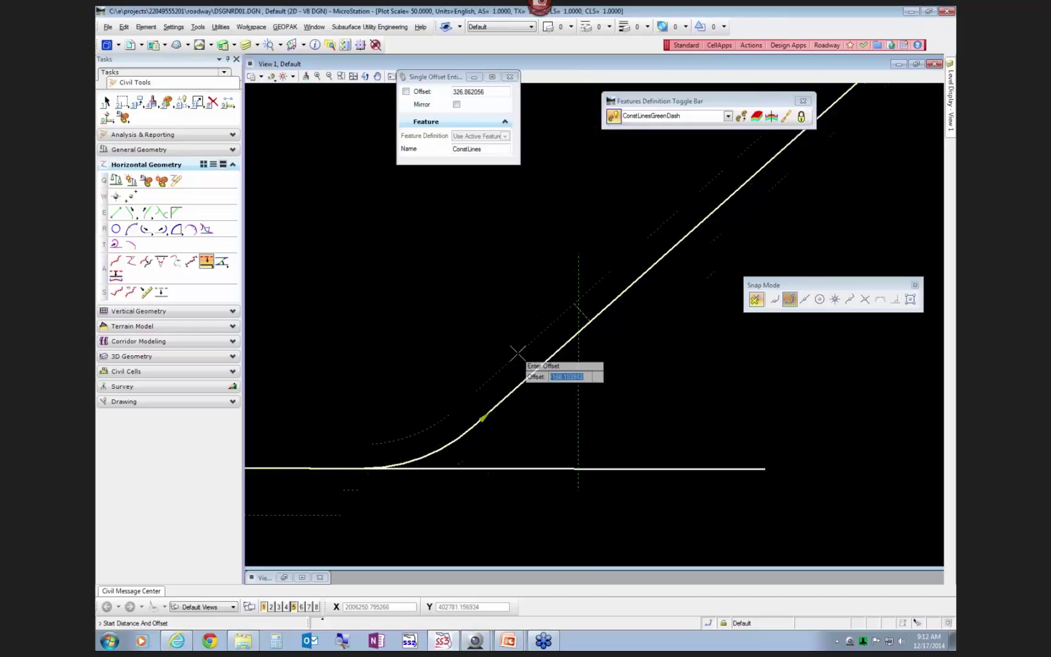
click(140, 45)
click(155, 118)
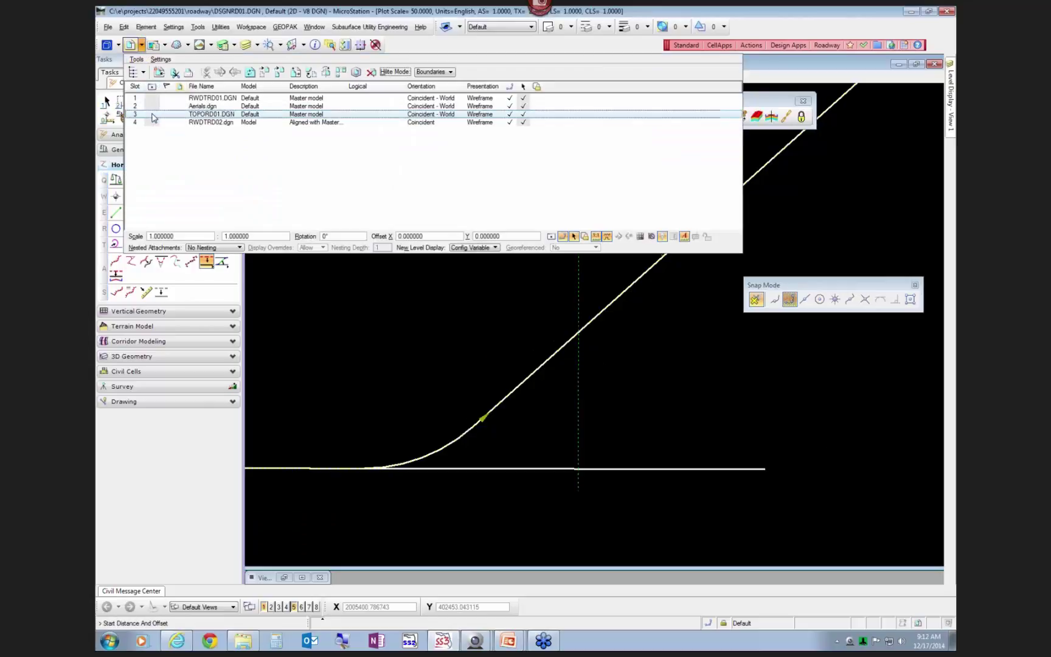
scroll(547, 317, up, 4)
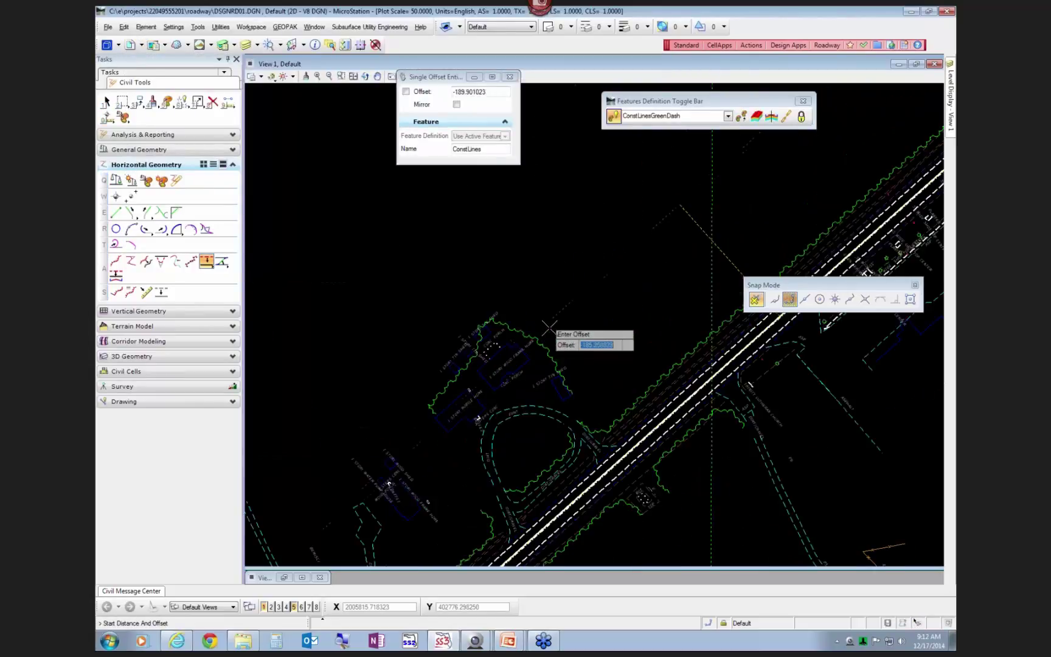
scroll(536, 331, down, 2)
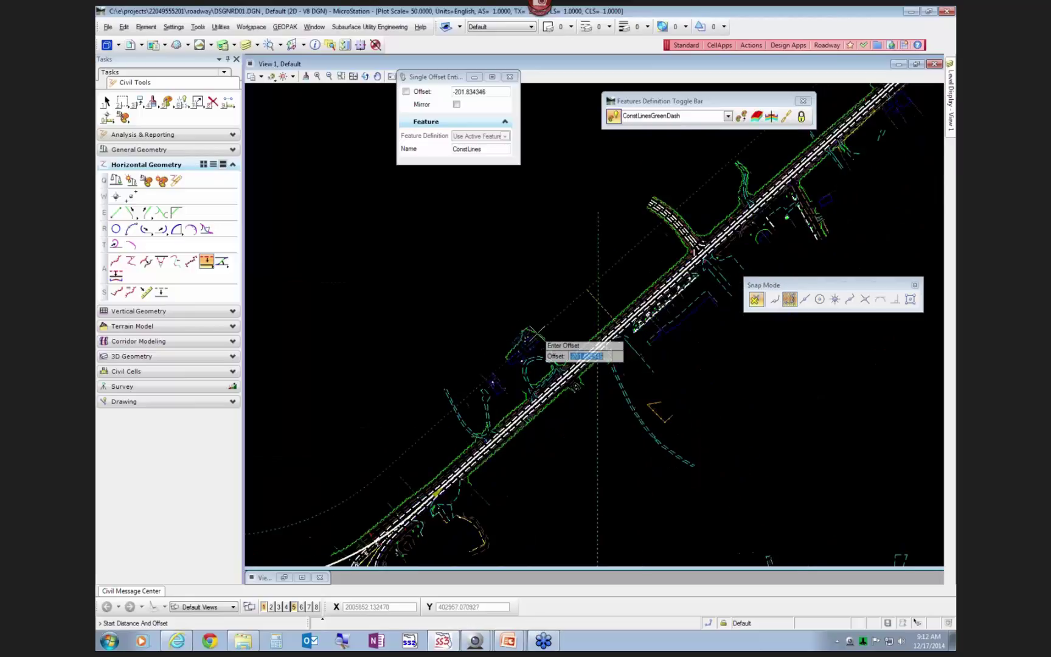
Step: Place the baseline offset at -30, on the side above the road, without a mirrored copy
text(3)
key(Return)
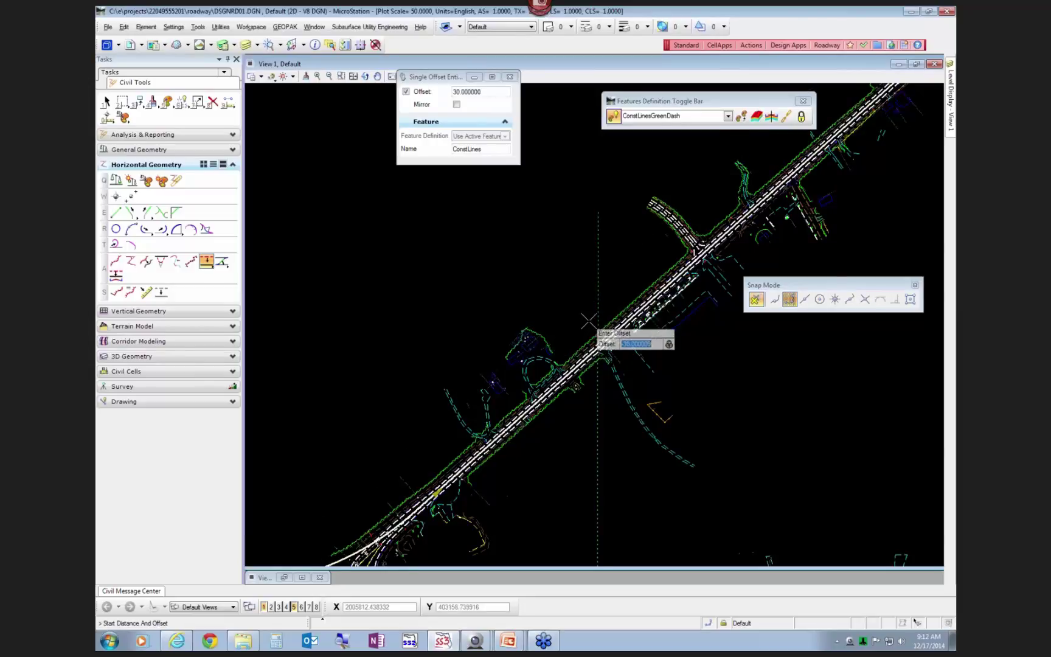
scroll(603, 322, up, 2)
scroll(631, 348, up, 1)
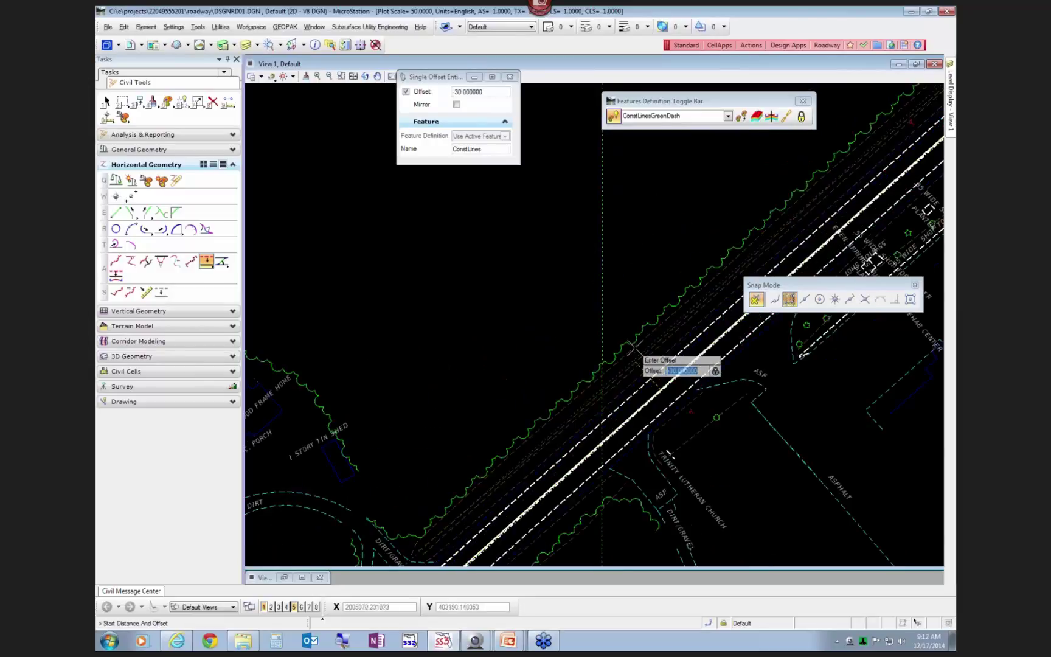
click(574, 320)
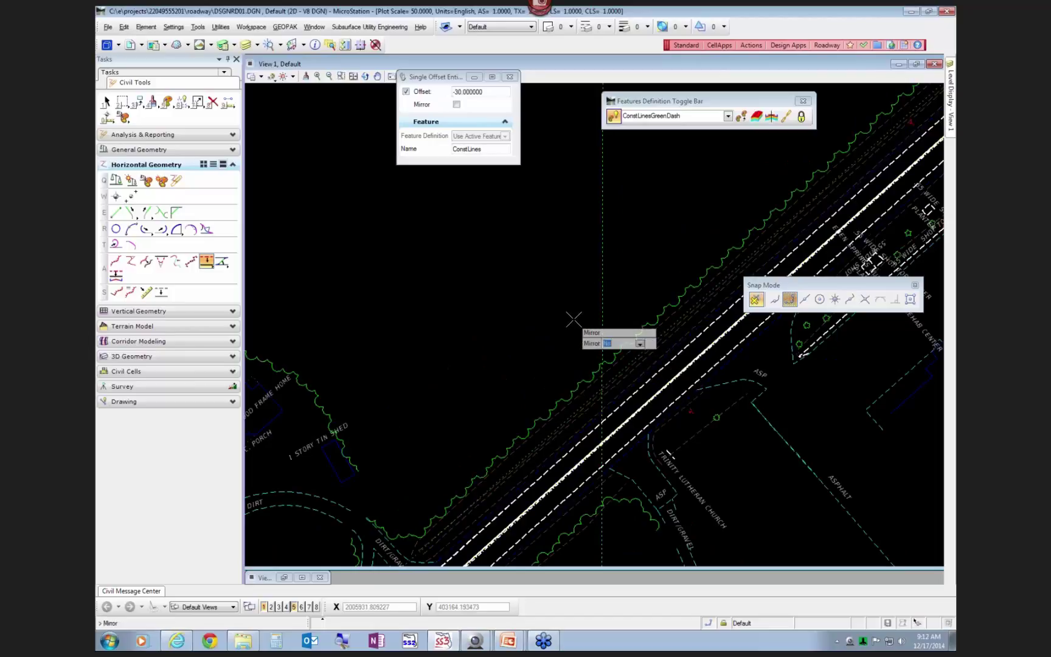
click(545, 305)
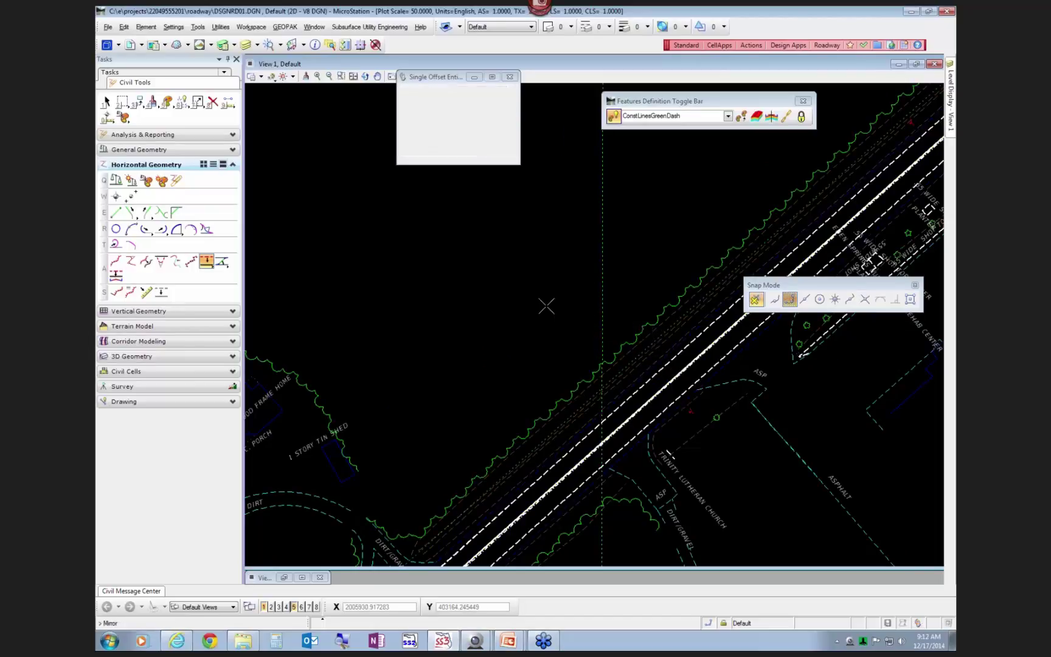
Step: Turn off the display of the TOPORD01.DGN reference and end the offset command
click(131, 45)
click(151, 114)
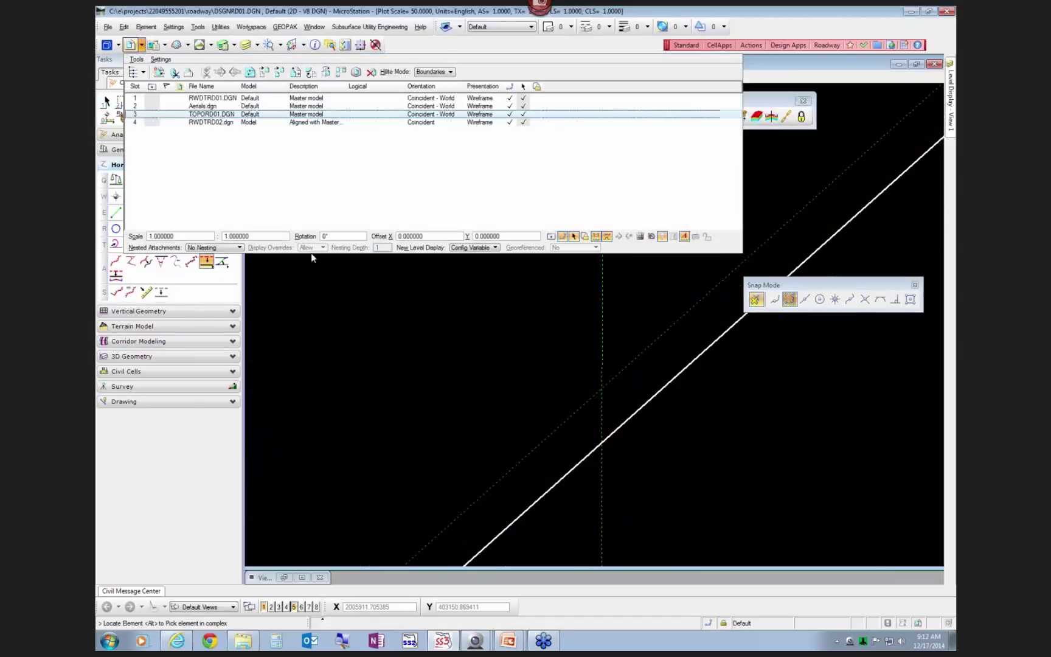
scroll(389, 304, down, 3)
click(605, 399)
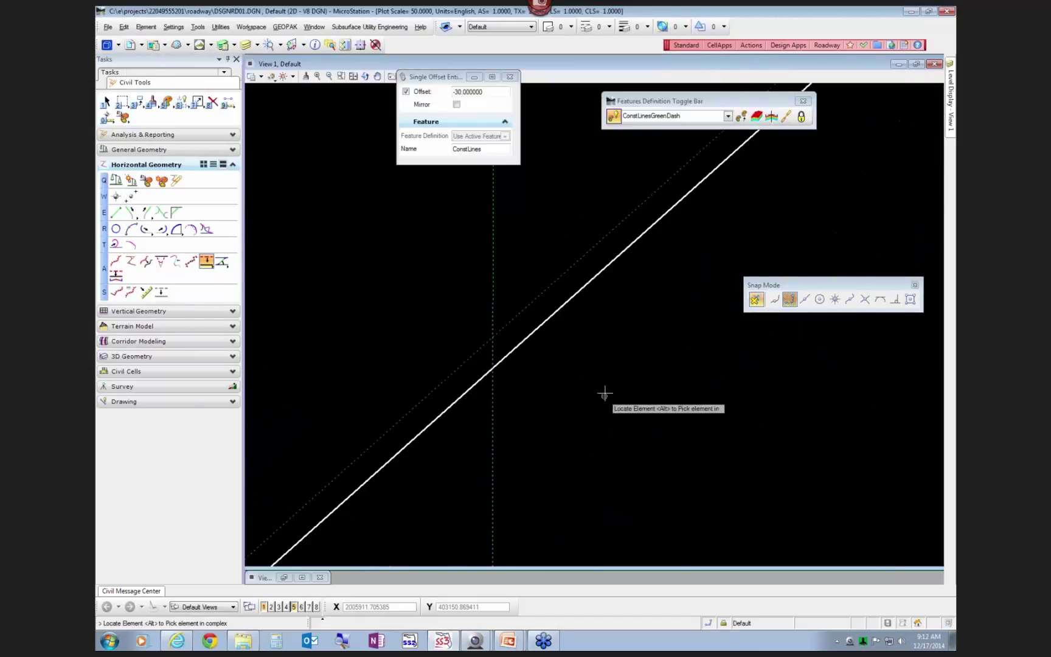
key(Escape)
scroll(620, 409, down, 3)
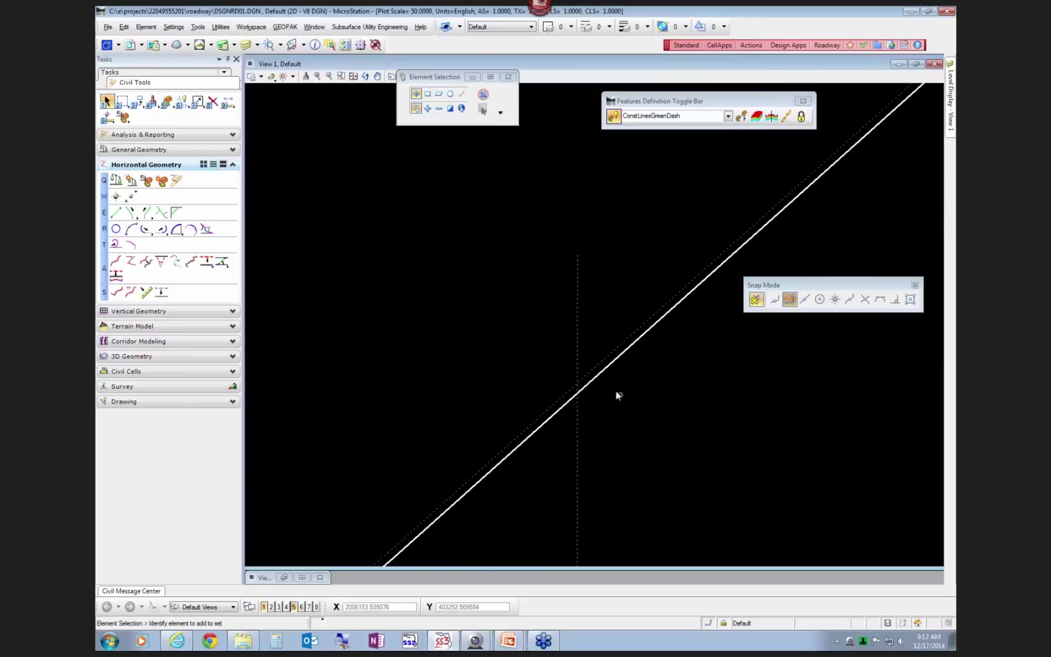
scroll(616, 395, down, 3)
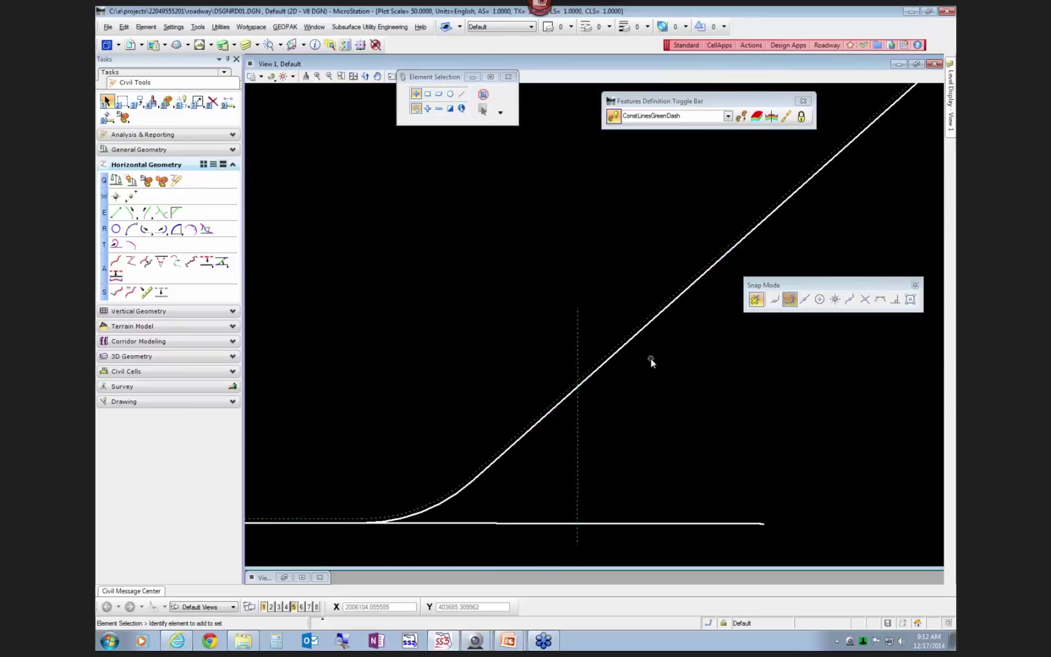
Step: Draw a plain horizontal line about 1040 long in the empty area above the baselines with Place Line
click(150, 401)
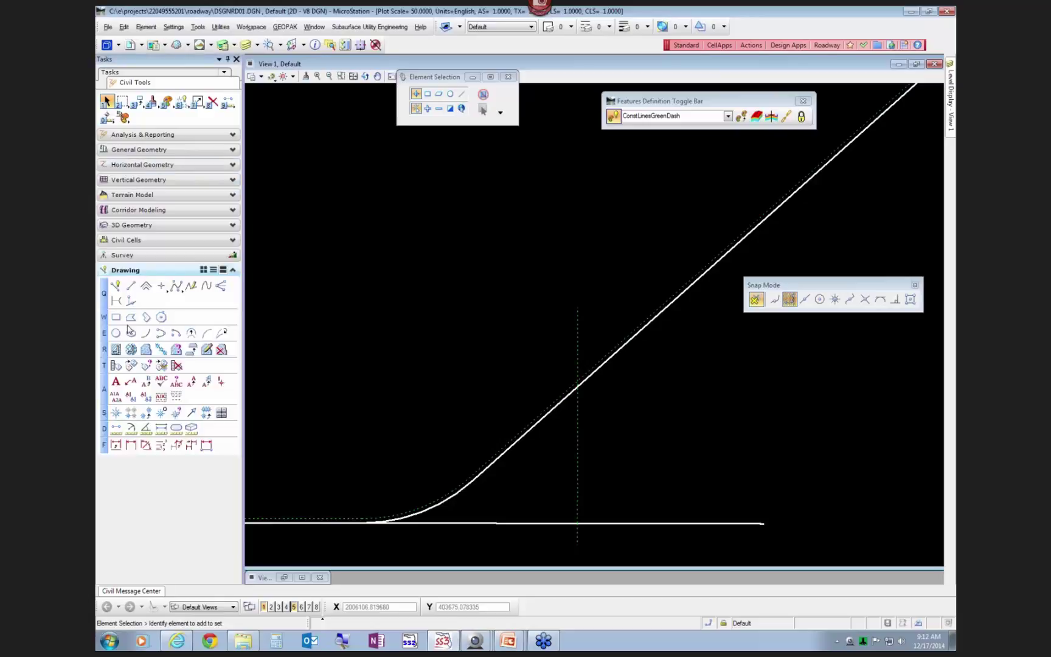
click(131, 286)
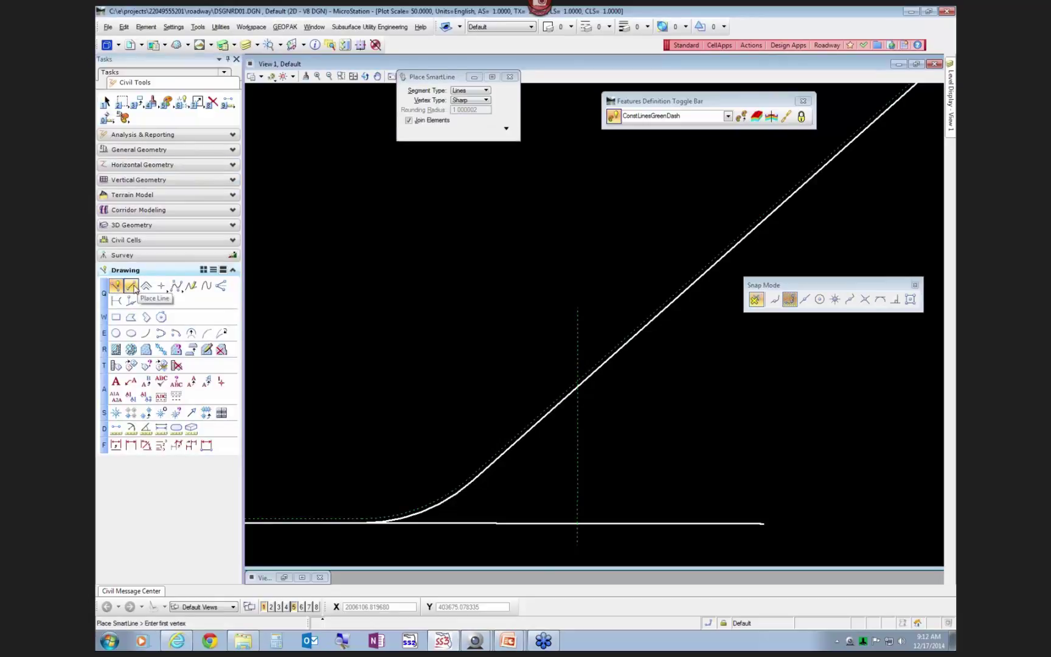
click(131, 286)
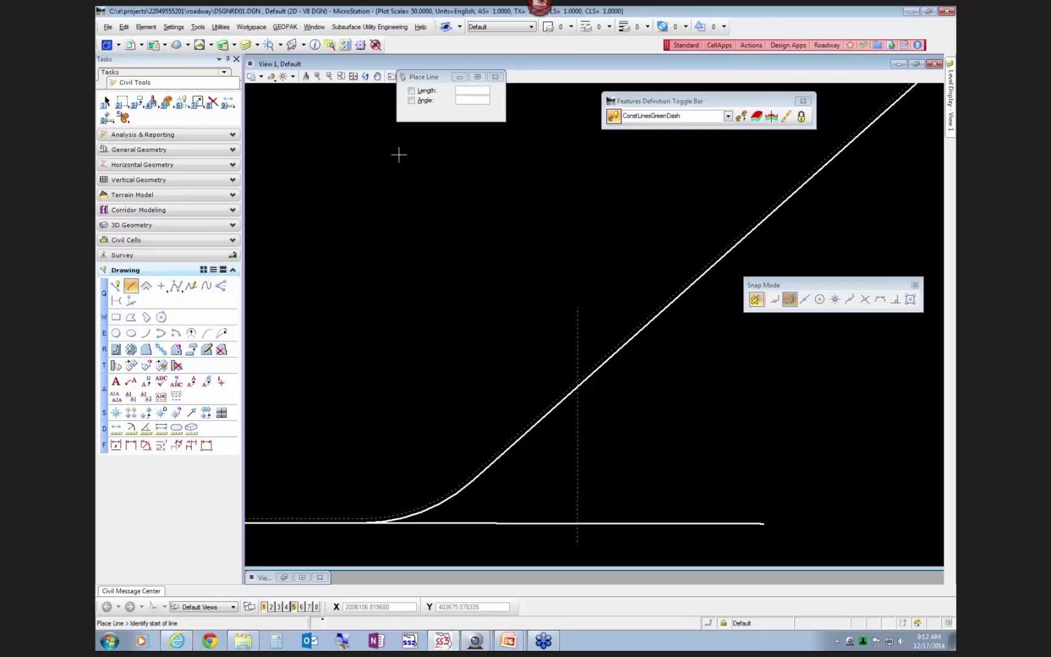
click(348, 213)
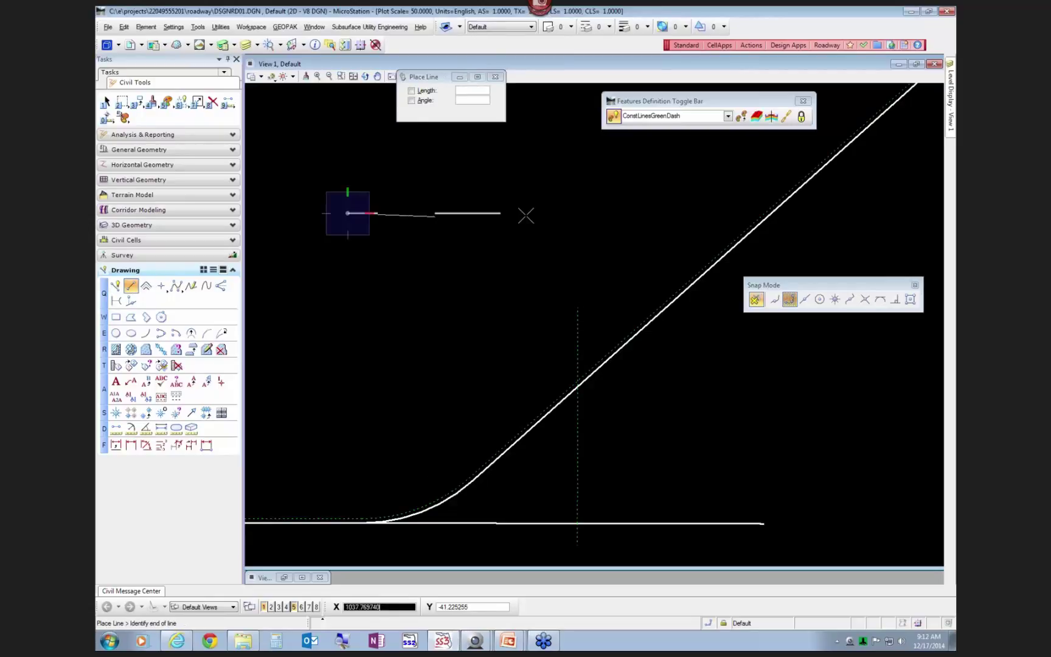
click(528, 213)
right_click(356, 204)
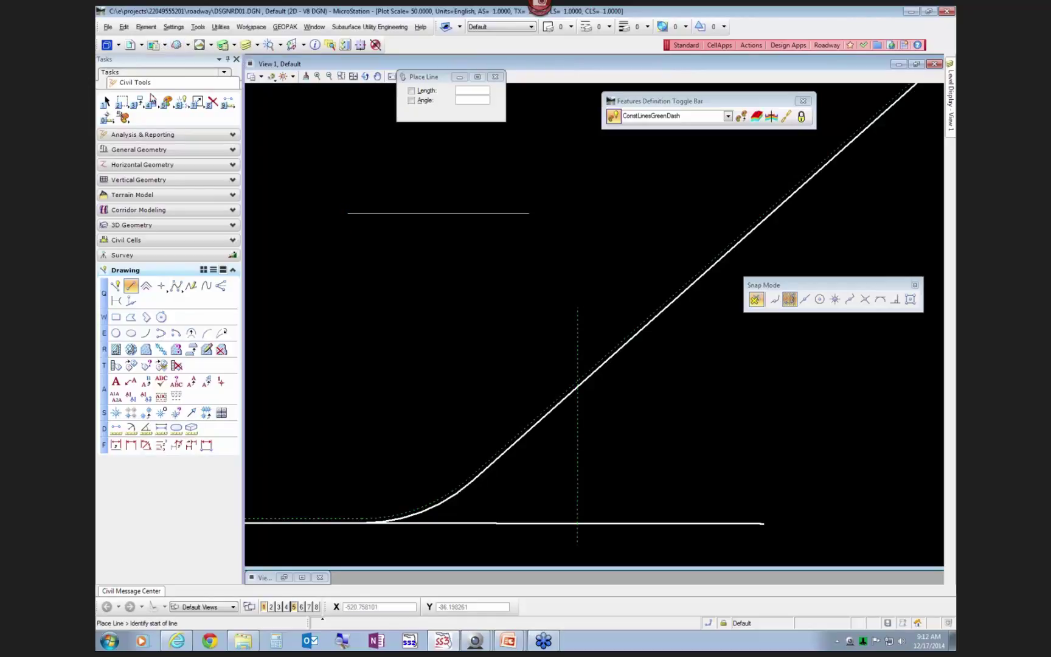
Step: Copy the plain horizontal line parallel above itself at a distance of 30
drag(140, 105, 187, 235)
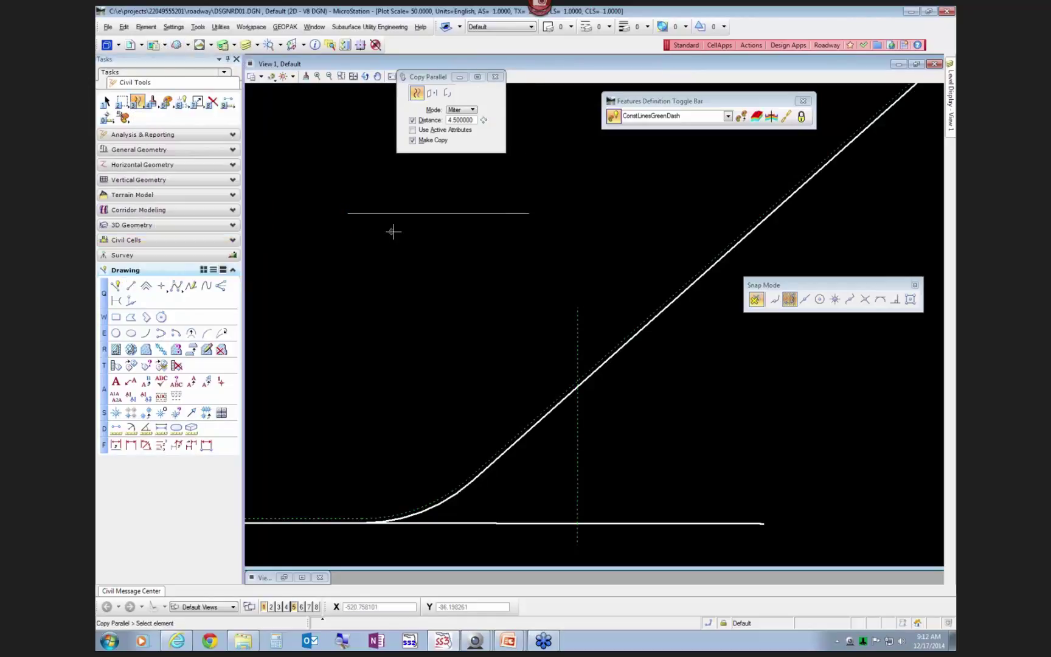
click(431, 213)
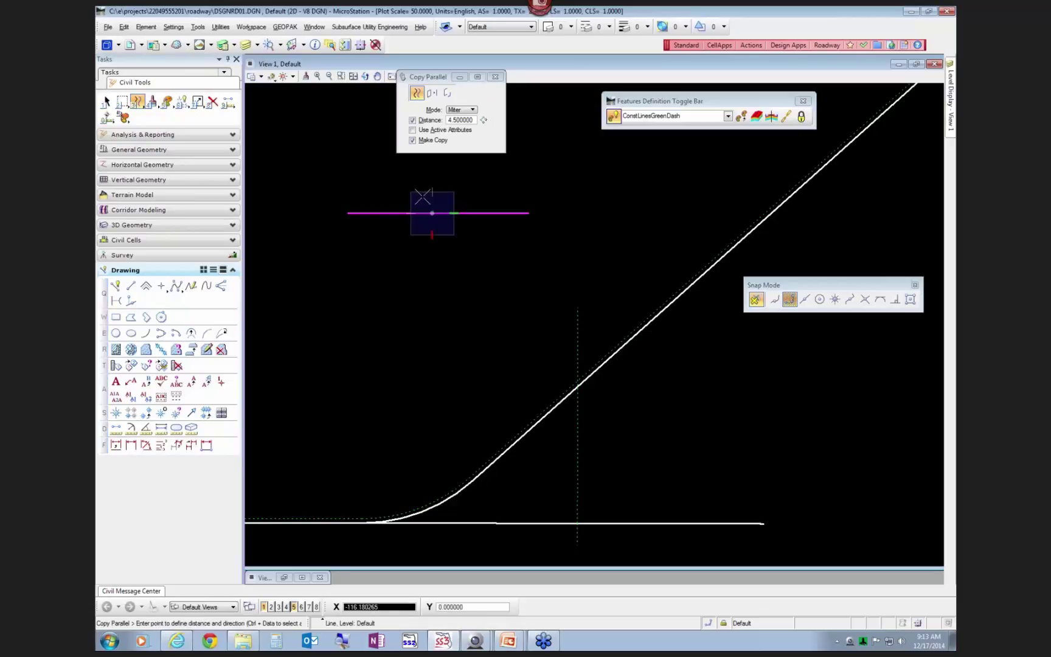
click(449, 119)
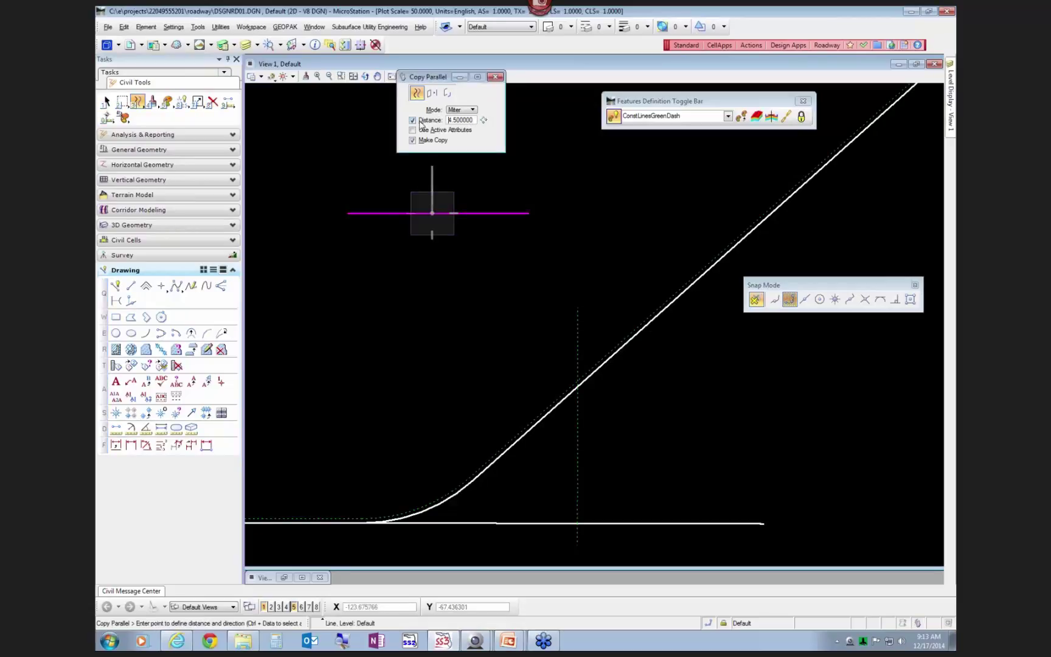
drag(475, 122, 436, 124)
text(30)
key(Tab)
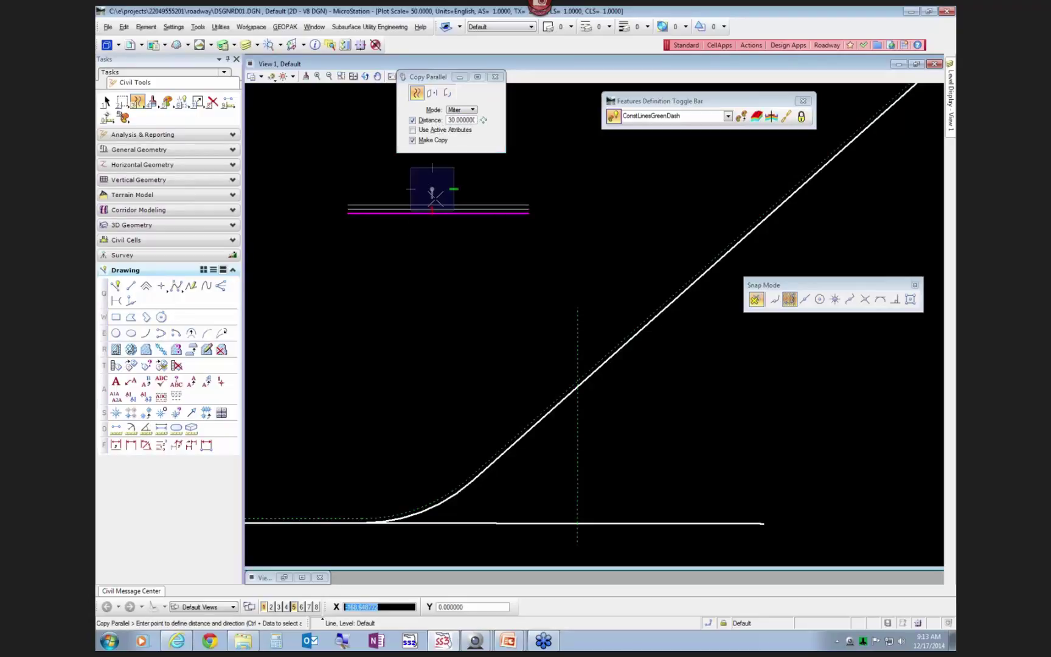
click(434, 200)
Step: Draw a SmartLine from the upper parallel line down across the lower one, ending well below it
scroll(441, 222, up, 5)
scroll(437, 193, up, 2)
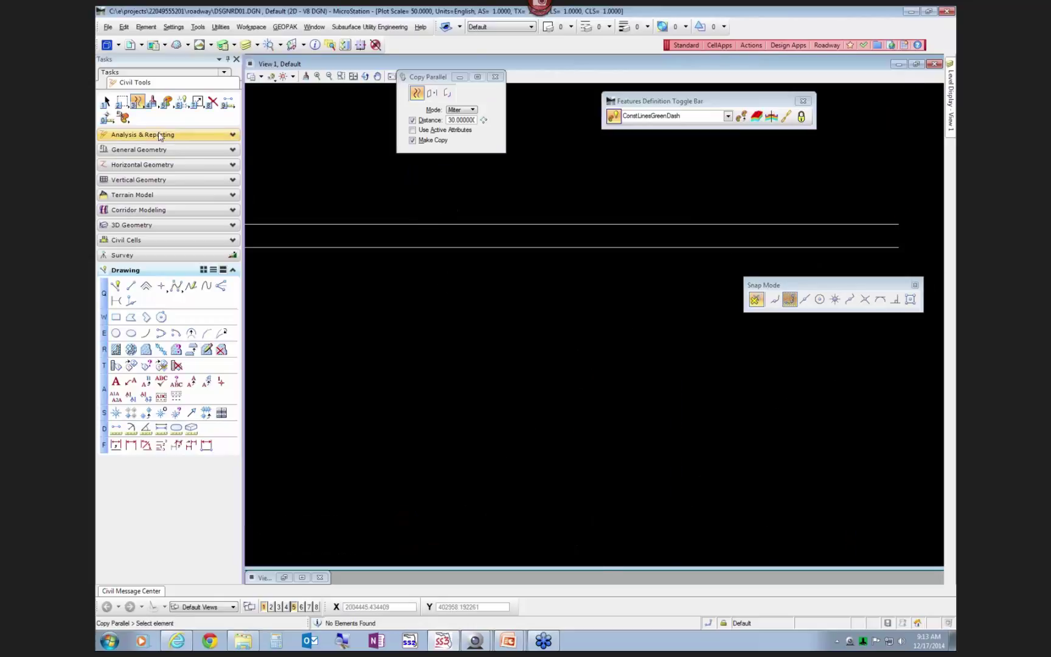
click(116, 285)
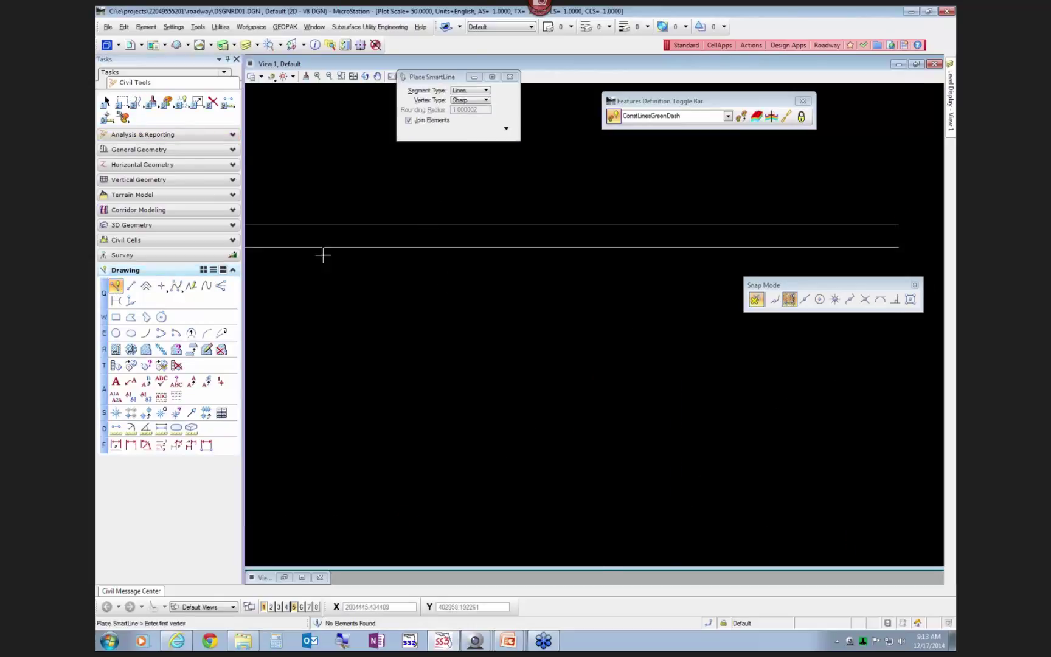
click(460, 224)
click(453, 443)
right_click(481, 436)
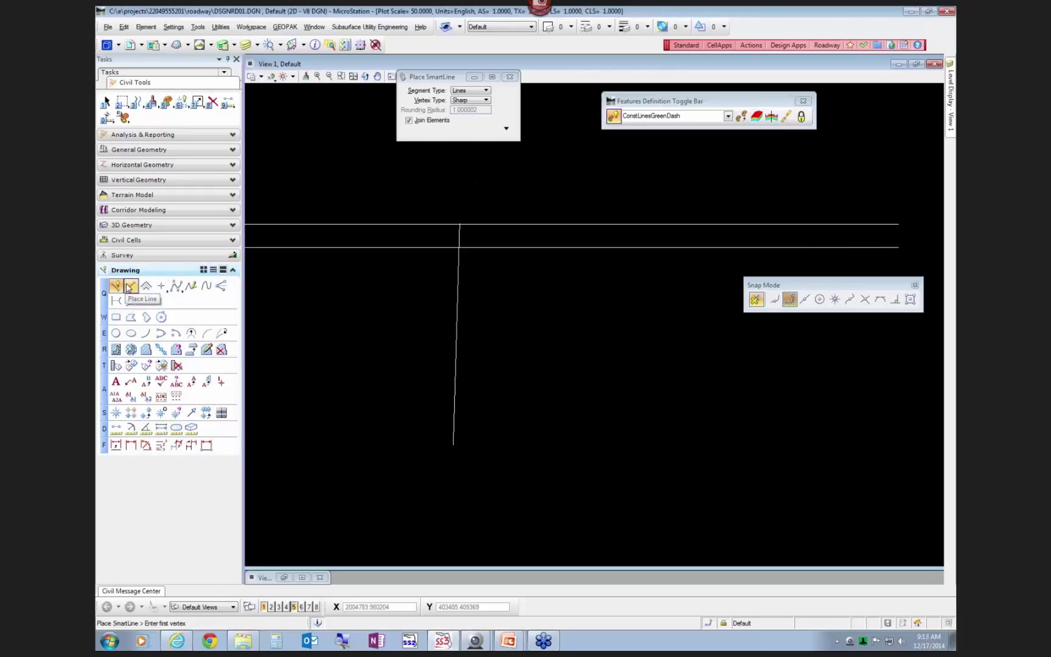
Step: Draw a plain line from the SmartLine's upper end to the right end of the lower parallel line
click(131, 285)
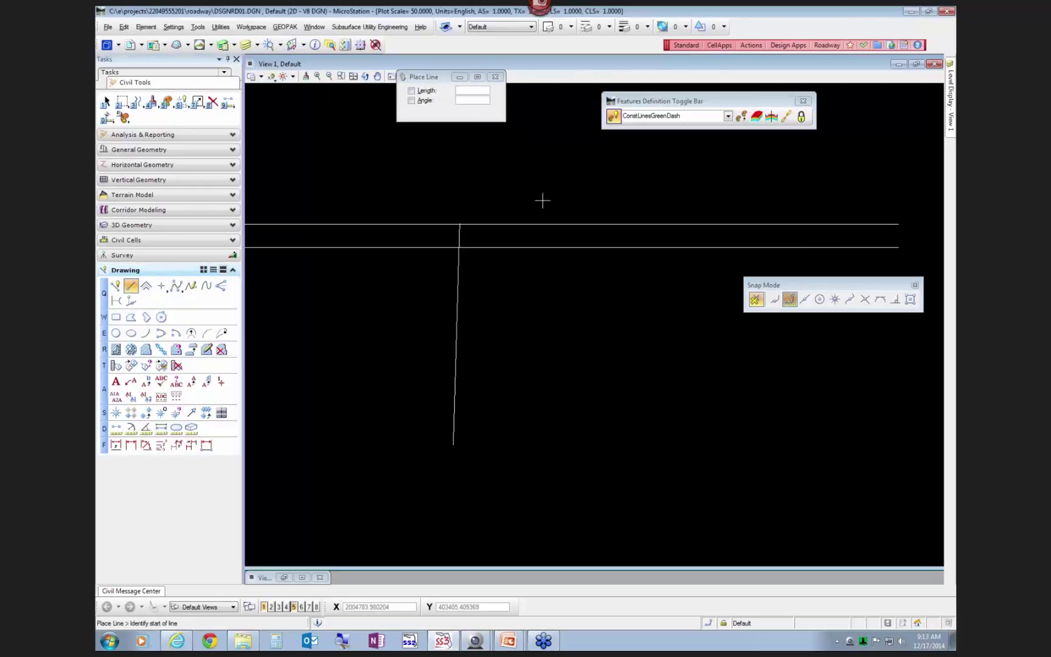
click(460, 224)
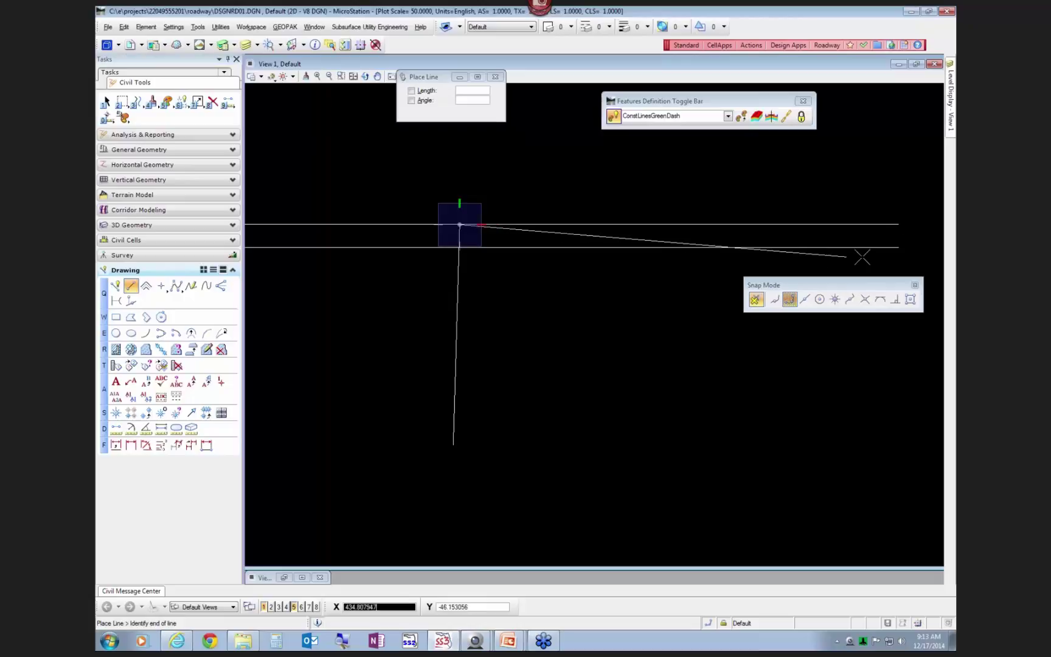
click(898, 247)
right_click(903, 251)
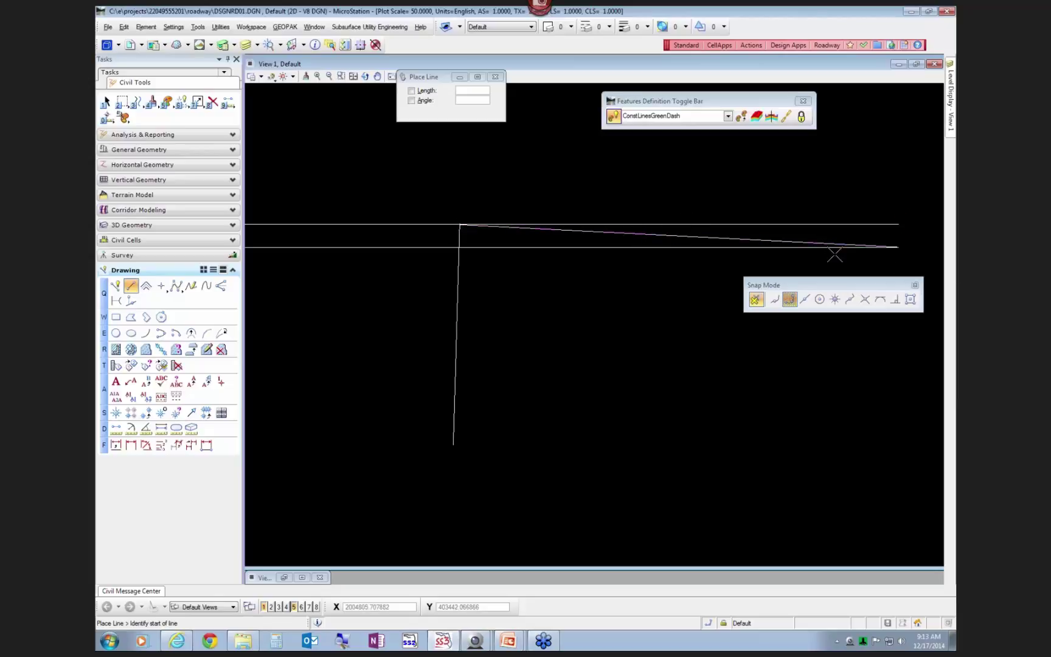
Step: Delete all the plain sample lines drawn above the baselines
scroll(600, 271, down, 2)
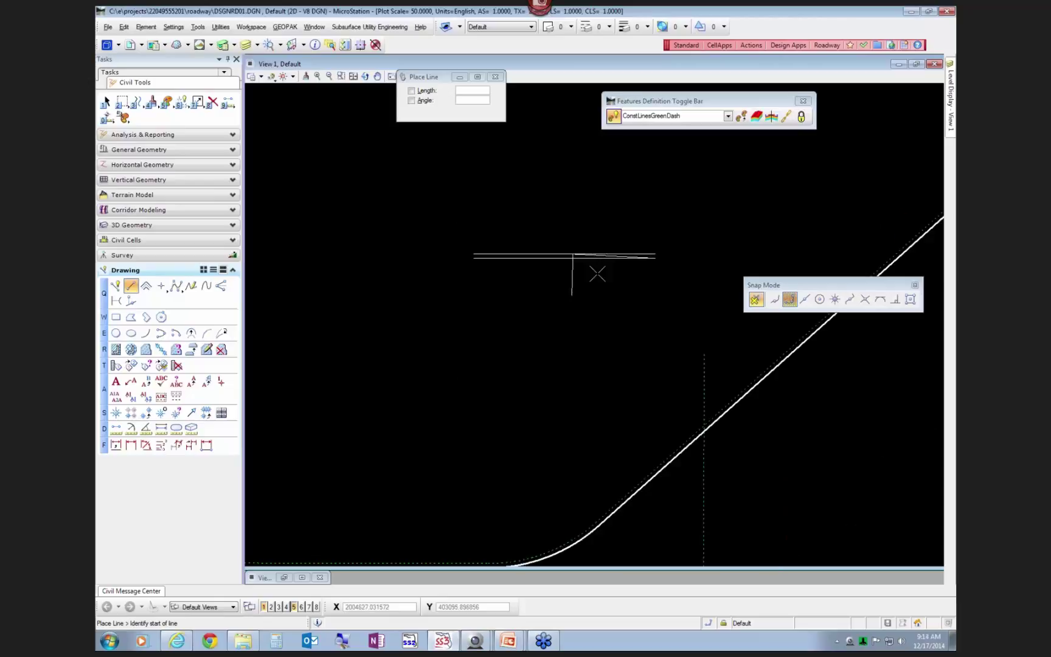
key(Escape)
drag(401, 194, 686, 312)
key(Delete)
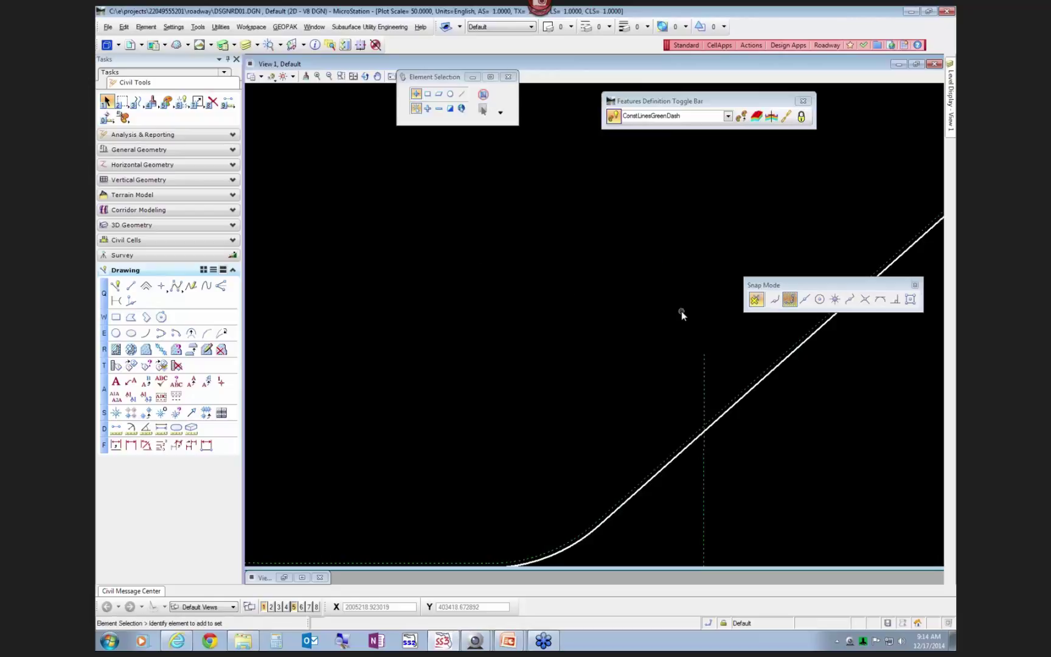
Step: Select the diagonal baseline and open the direction value of its straight segment for reference
scroll(655, 288, down, 1)
scroll(714, 383, up, 2)
scroll(673, 367, up, 1)
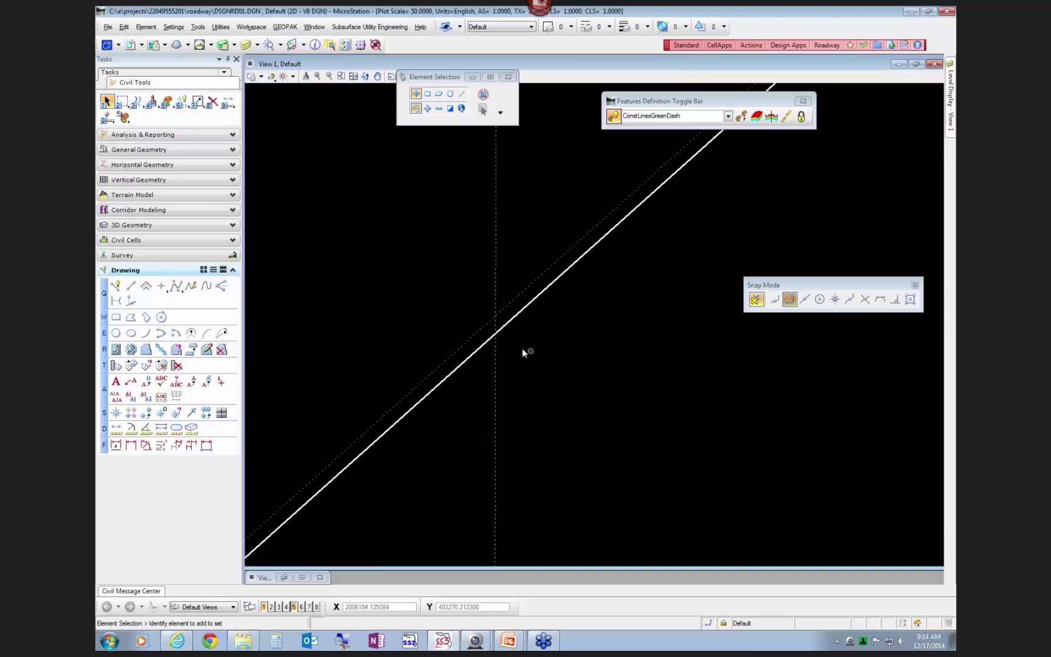
click(541, 296)
scroll(523, 414, down, 2)
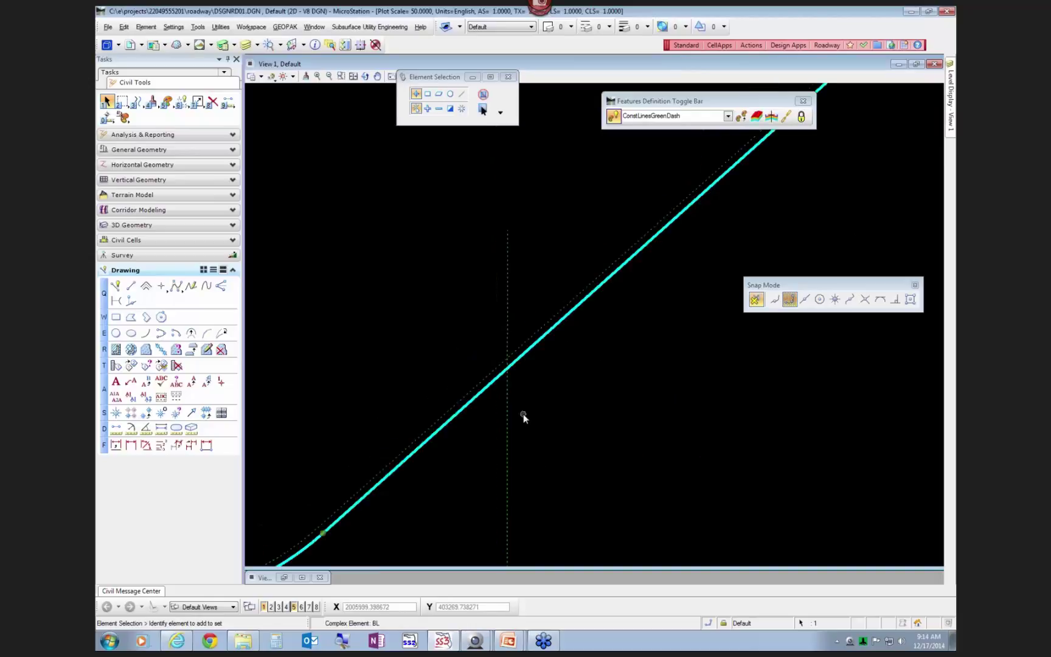
scroll(614, 304, up, 3)
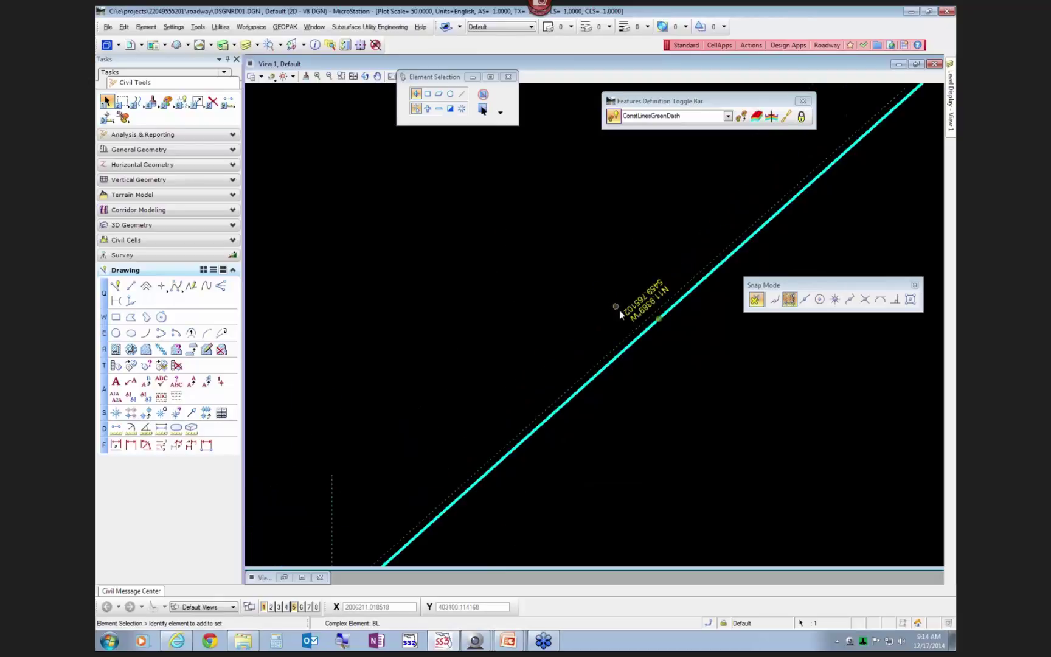
click(652, 304)
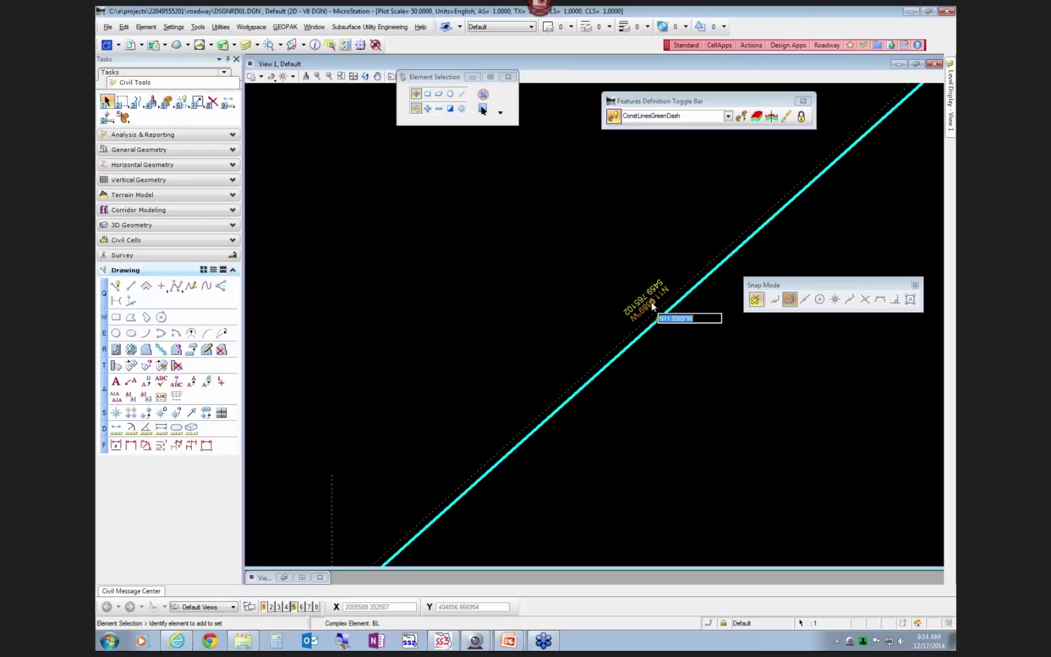
scroll(599, 283, down, 3)
scroll(532, 383, up, 3)
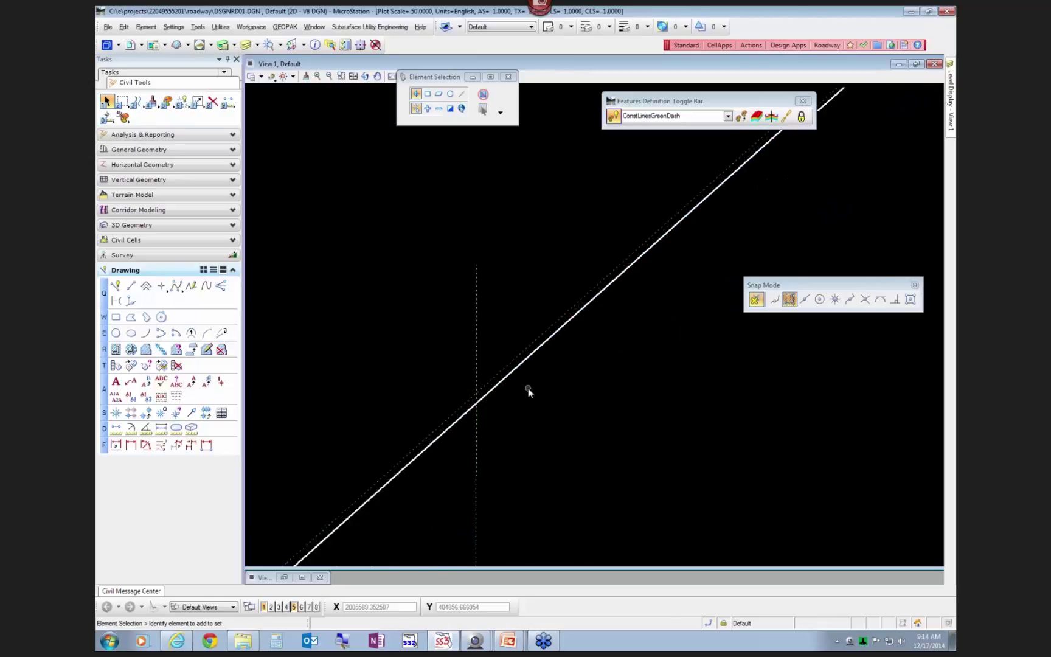
Step: Start a horizontal geometry line at the intersection of the vertical dashed line and the diagonal baseline's dashed offset
scroll(528, 388, up, 1)
click(131, 286)
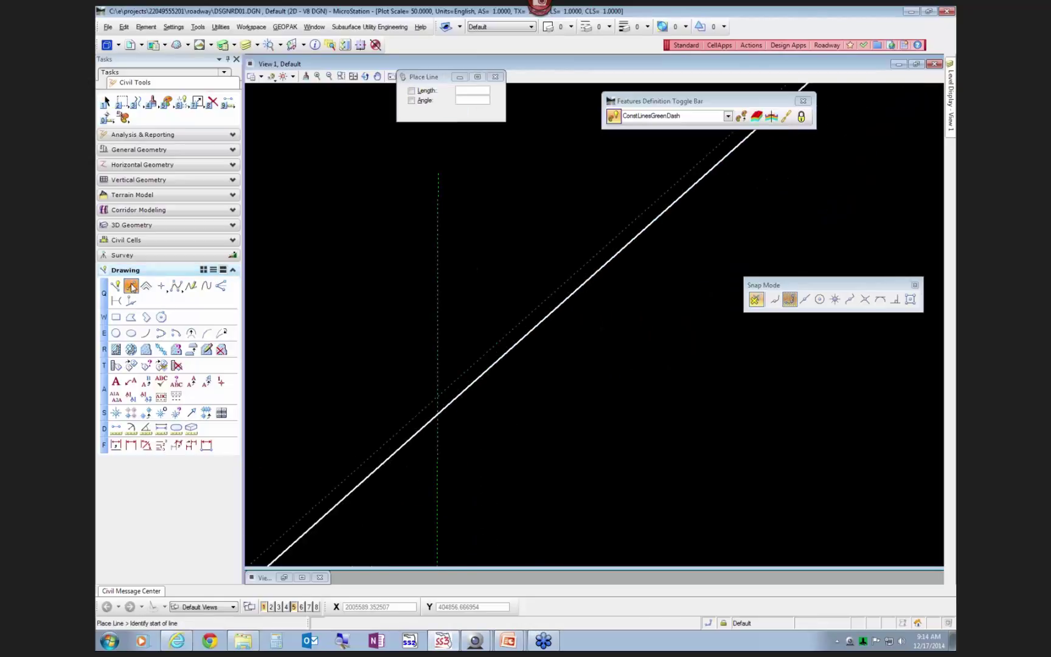
click(129, 165)
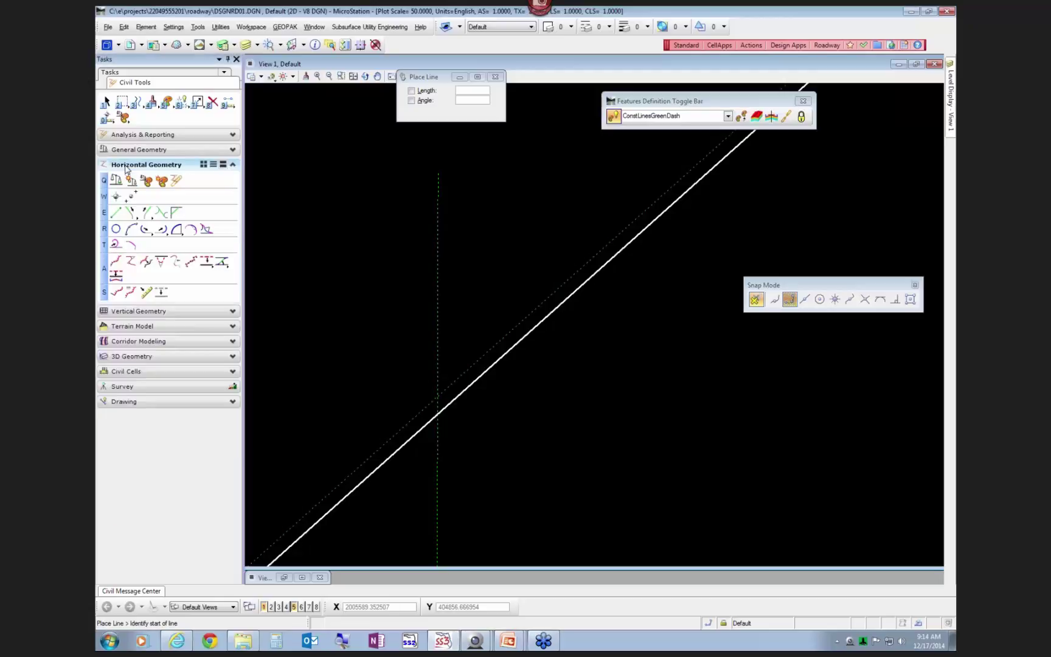
click(116, 213)
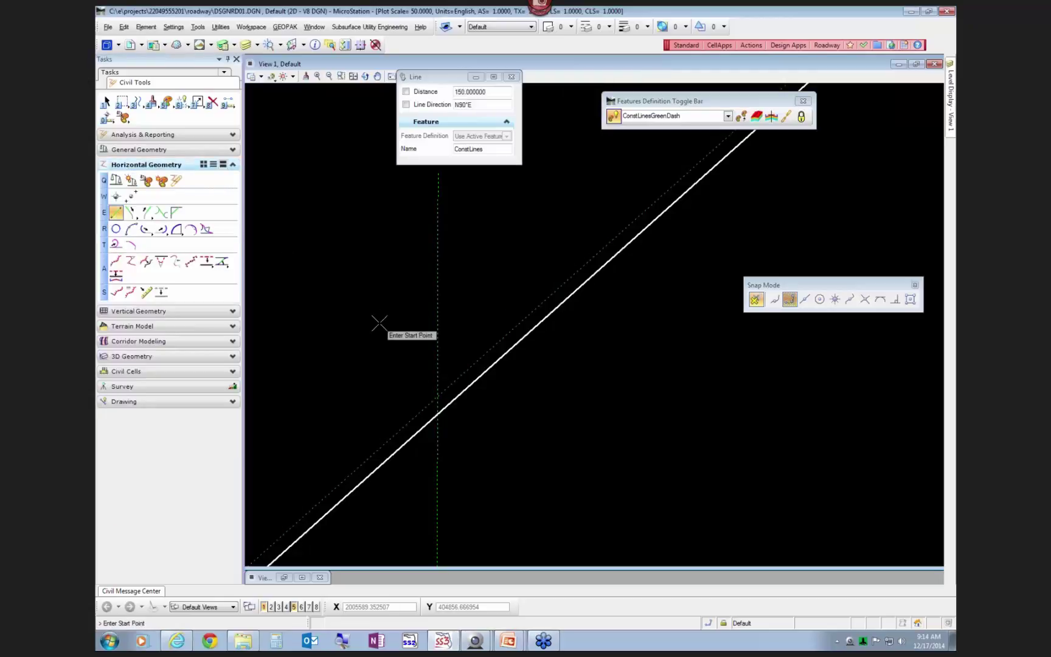
click(865, 299)
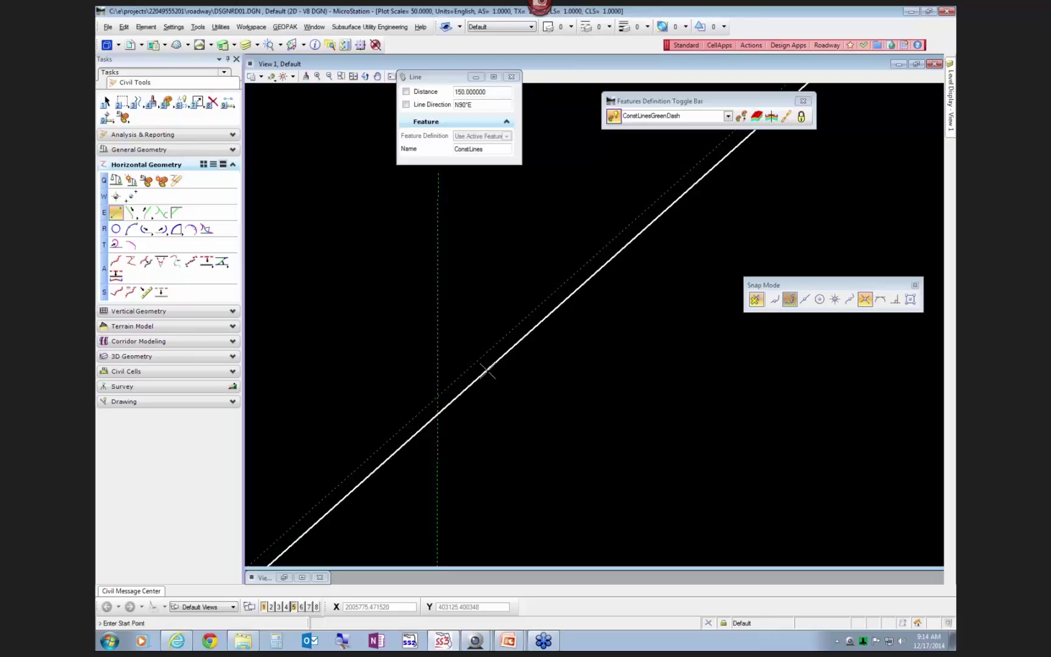
click(440, 386)
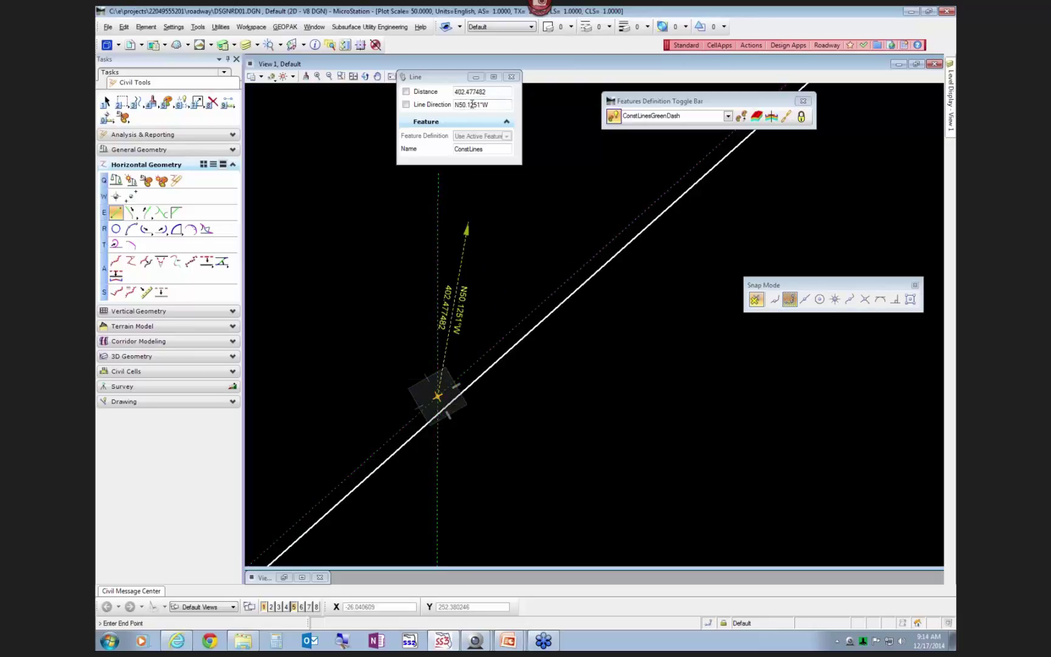
Step: Lock the line's distance at 2000 and its direction at N10.9389°W, and place it along the diagonal baseline
drag(448, 84, 419, 180)
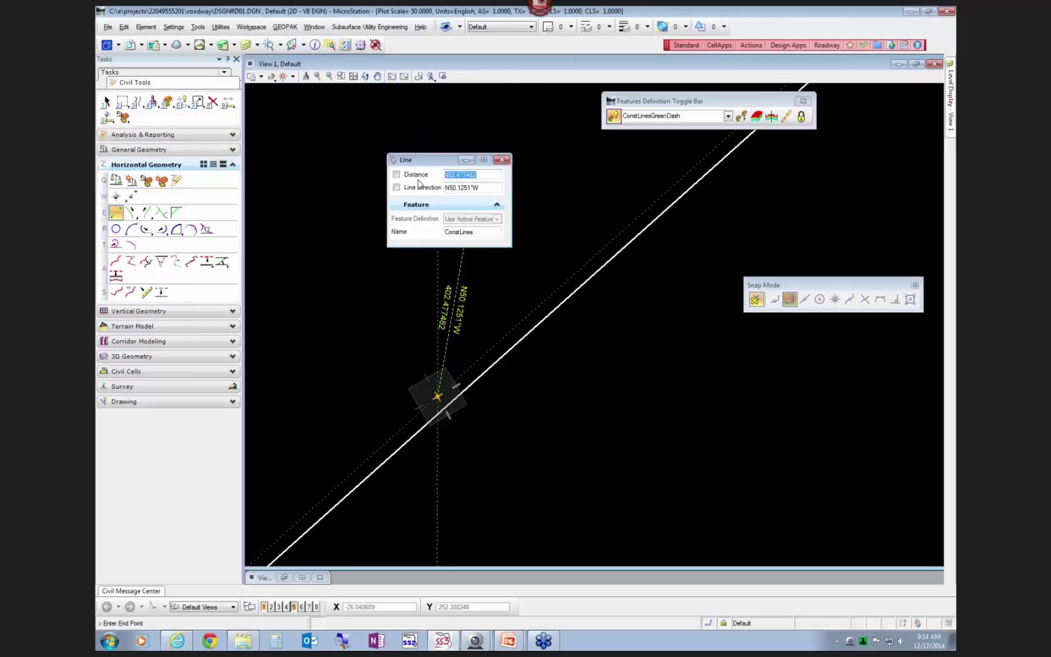
text(200)
key(Return)
key(Return)
drag(485, 187, 435, 187)
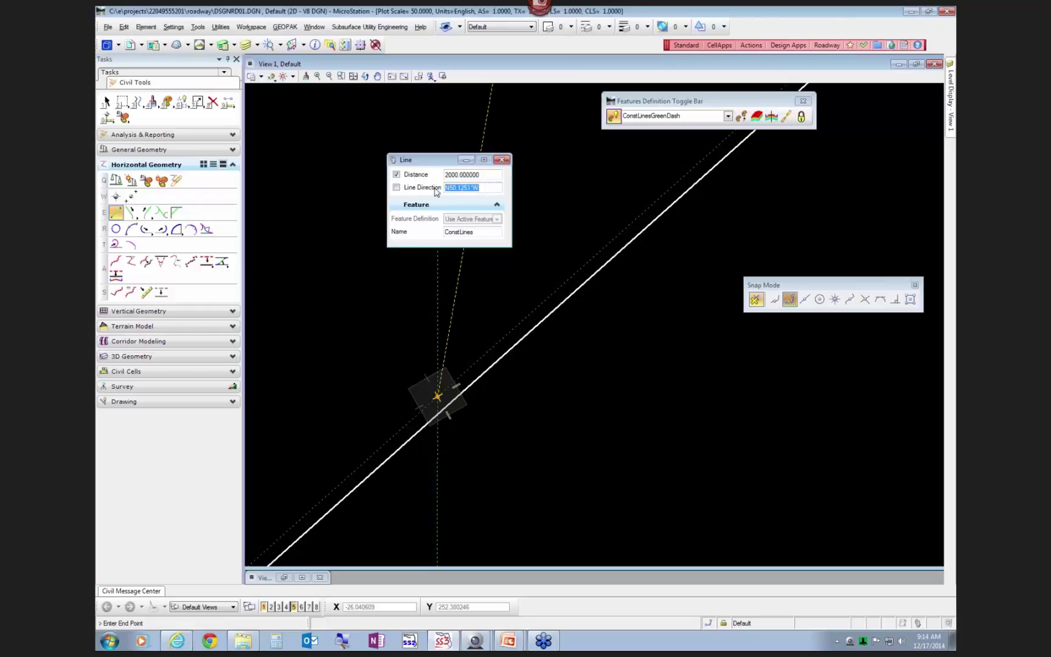
text(N11.9389'W)
scroll(572, 332, down, 1)
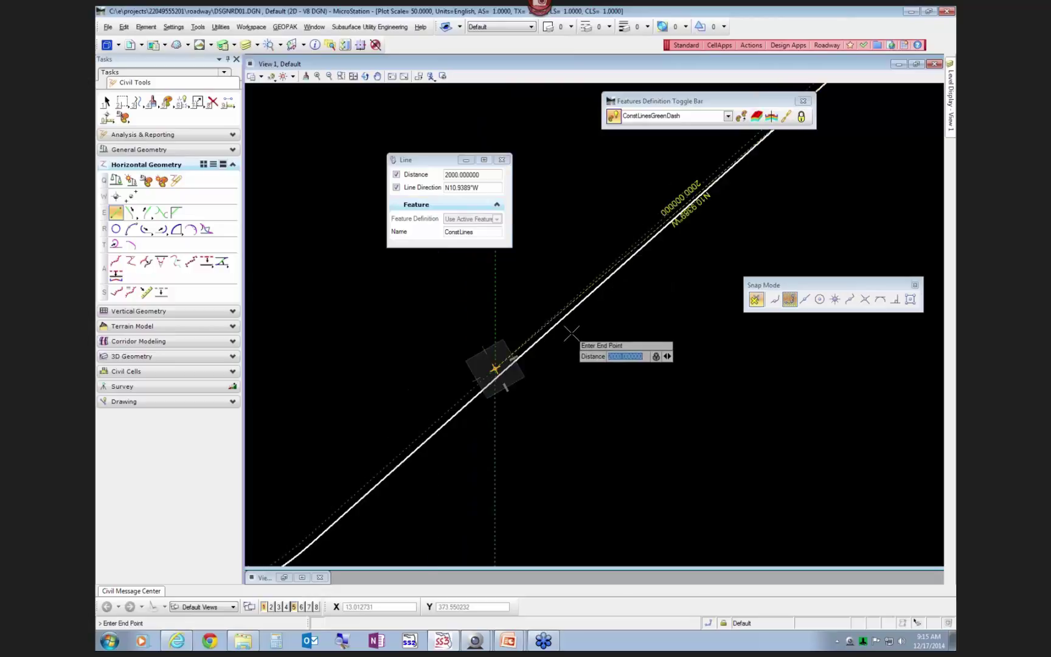
click(655, 278)
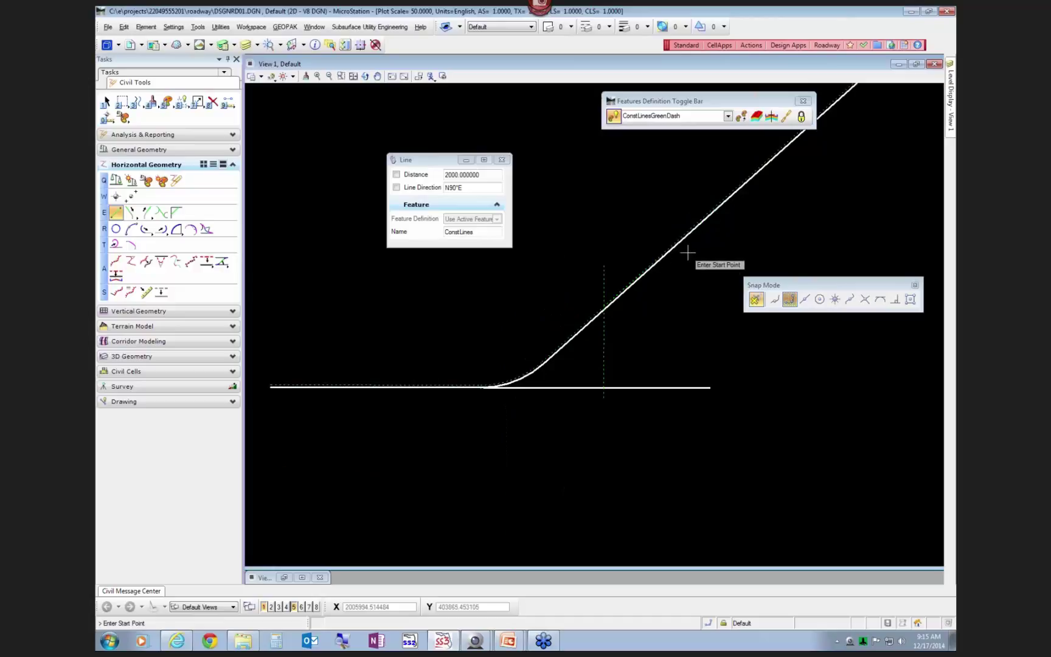
Step: Bring View 5 back on screen over View 1 and leave the line command
click(294, 607)
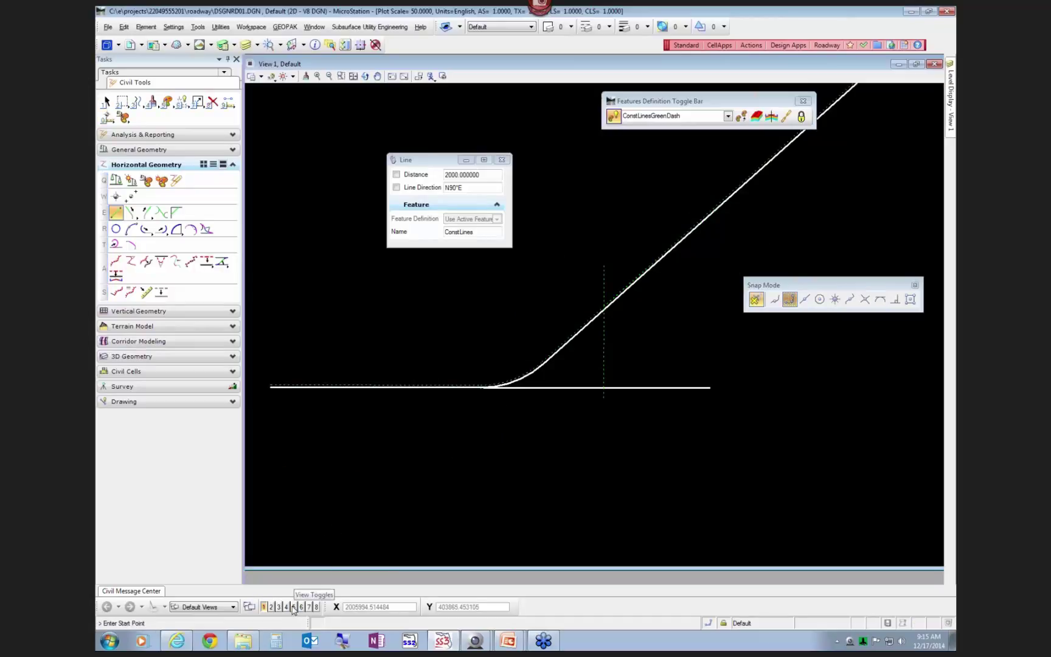
click(294, 607)
scroll(688, 255, up, 2)
scroll(685, 228, down, 1)
scroll(687, 207, up, 1)
scroll(694, 254, down, 1)
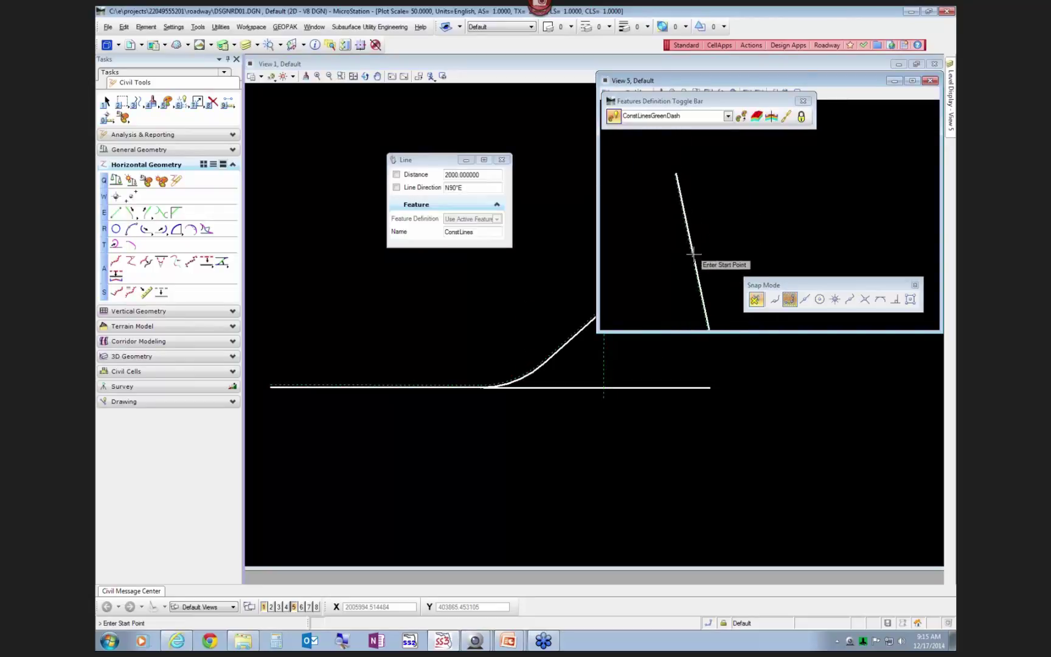
right_click(692, 254)
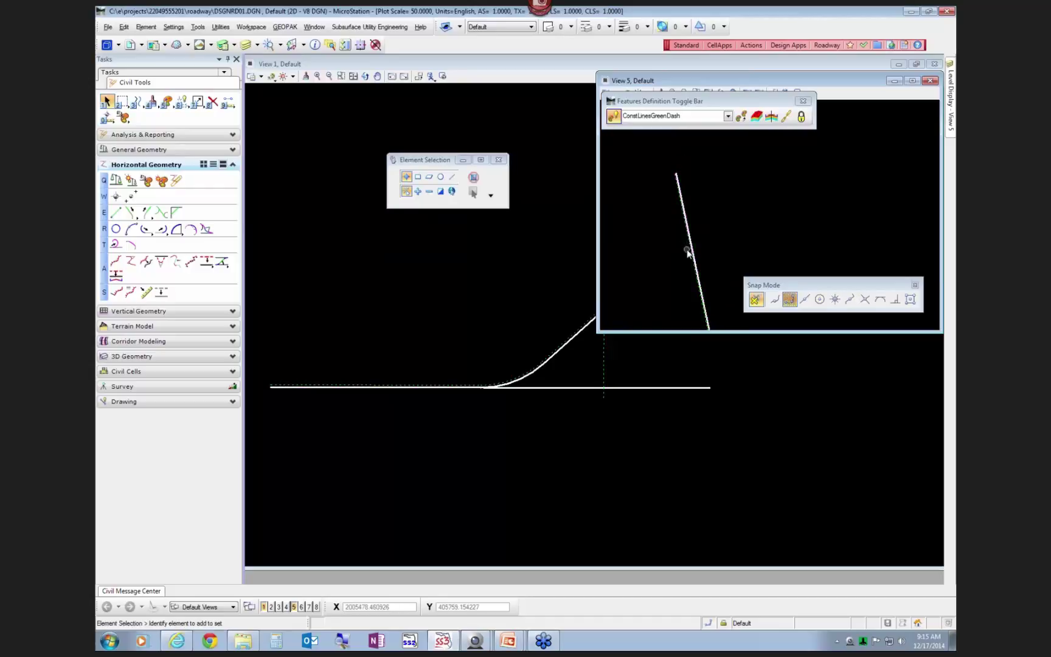
Step: Examine the dashed offset and the new construction line, checking where the new line crosses the diagonal baseline
click(670, 184)
drag(669, 181, 677, 178)
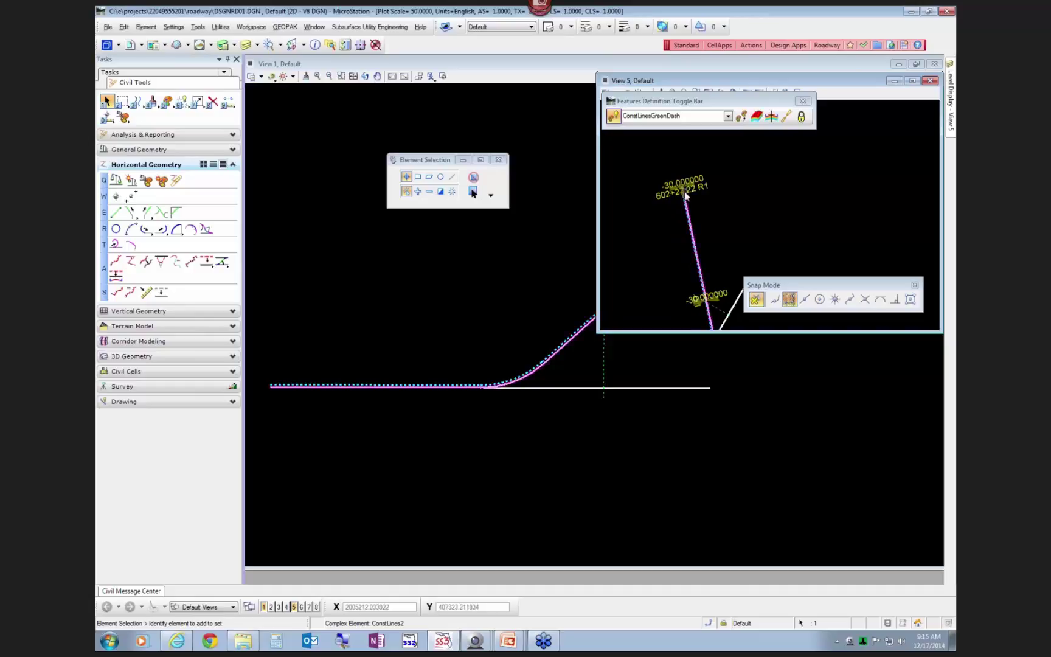
scroll(713, 290, up, 3)
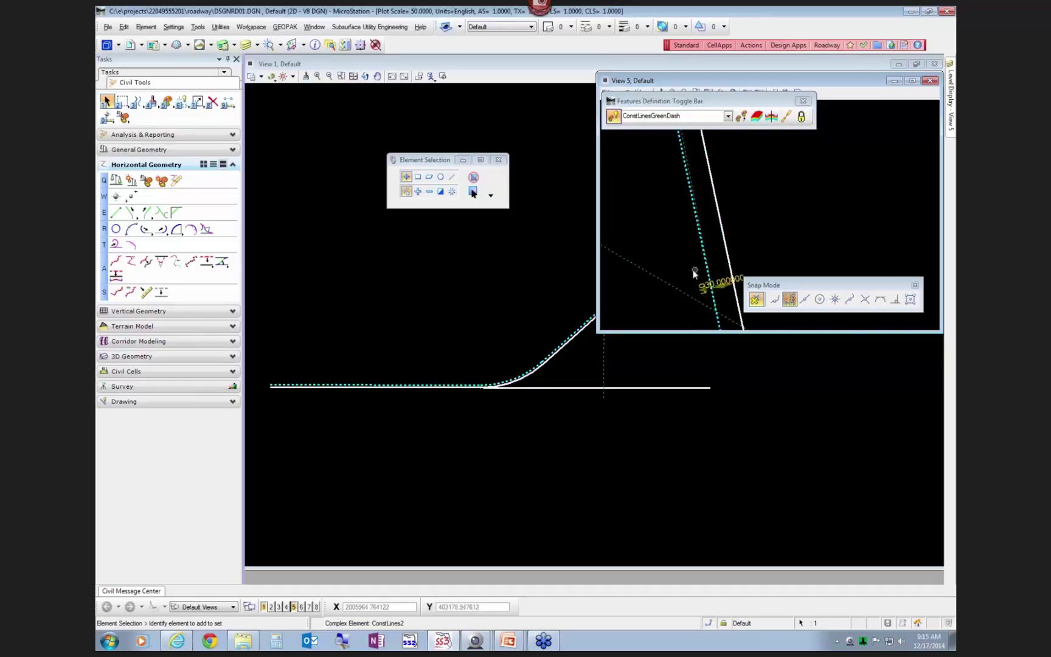
scroll(582, 341, up, 5)
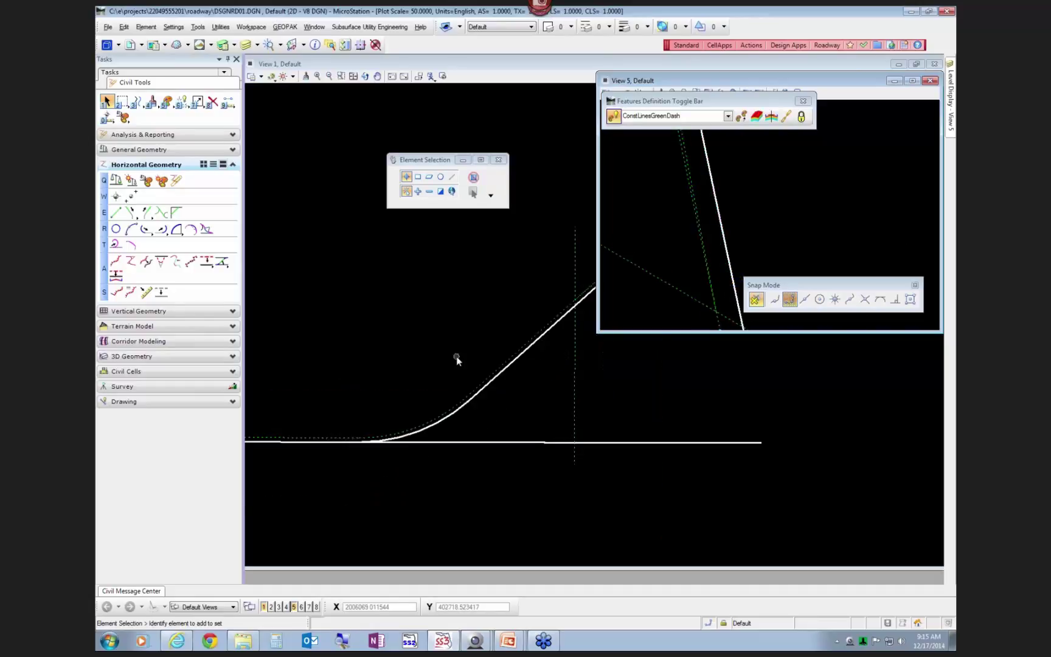
click(560, 294)
scroll(706, 296, down, 2)
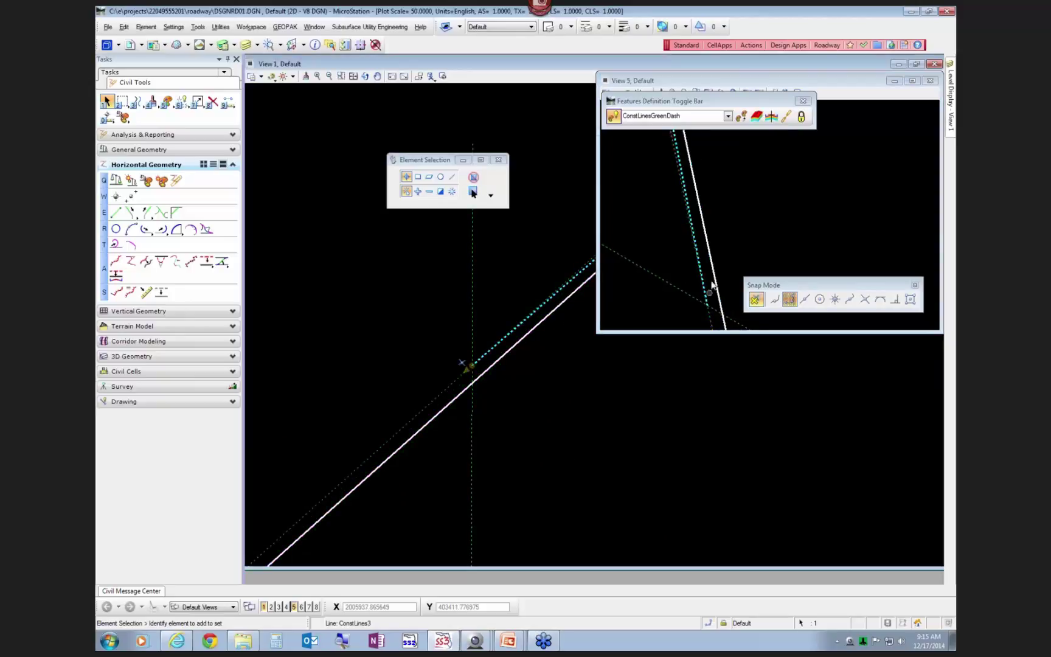
scroll(371, 316, down, 2)
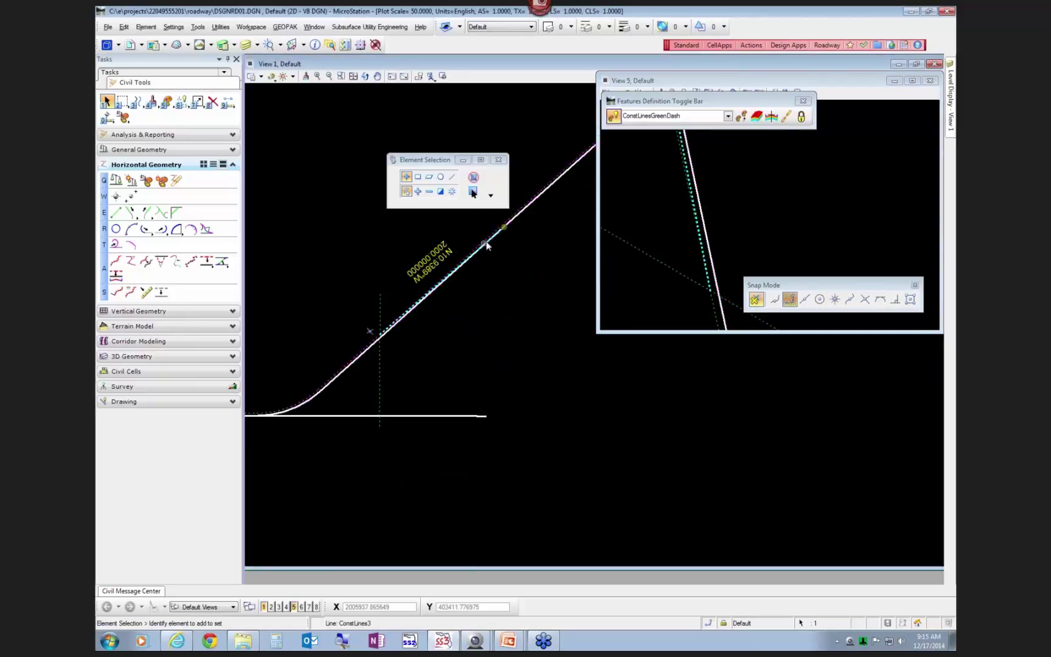
scroll(505, 235, up, 2)
scroll(513, 226, up, 2)
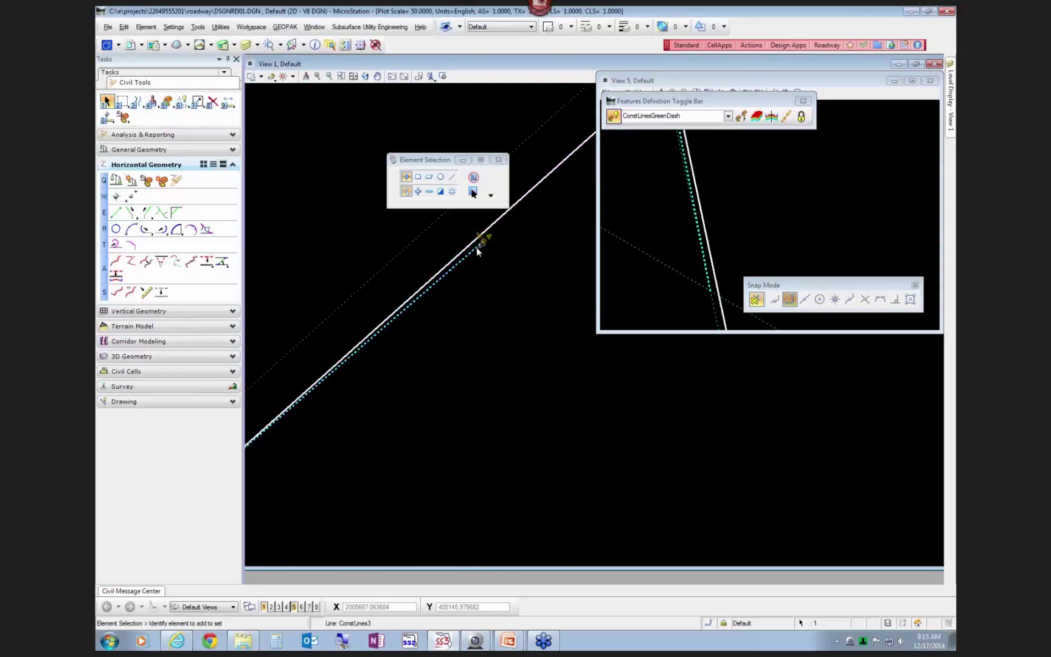
scroll(517, 249, down, 3)
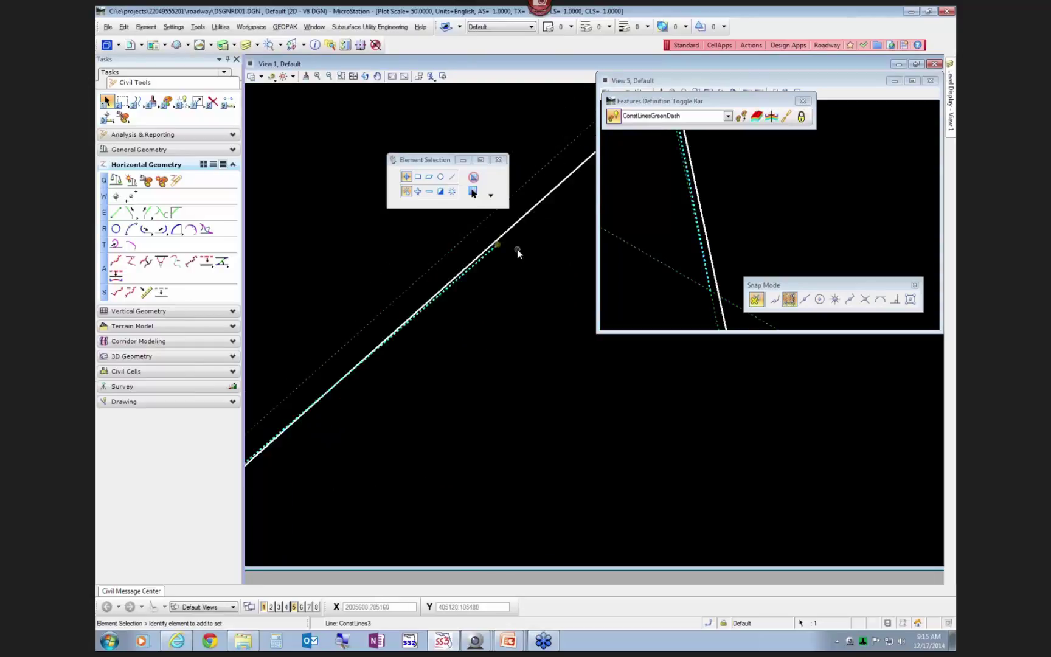
scroll(447, 294, up, 1)
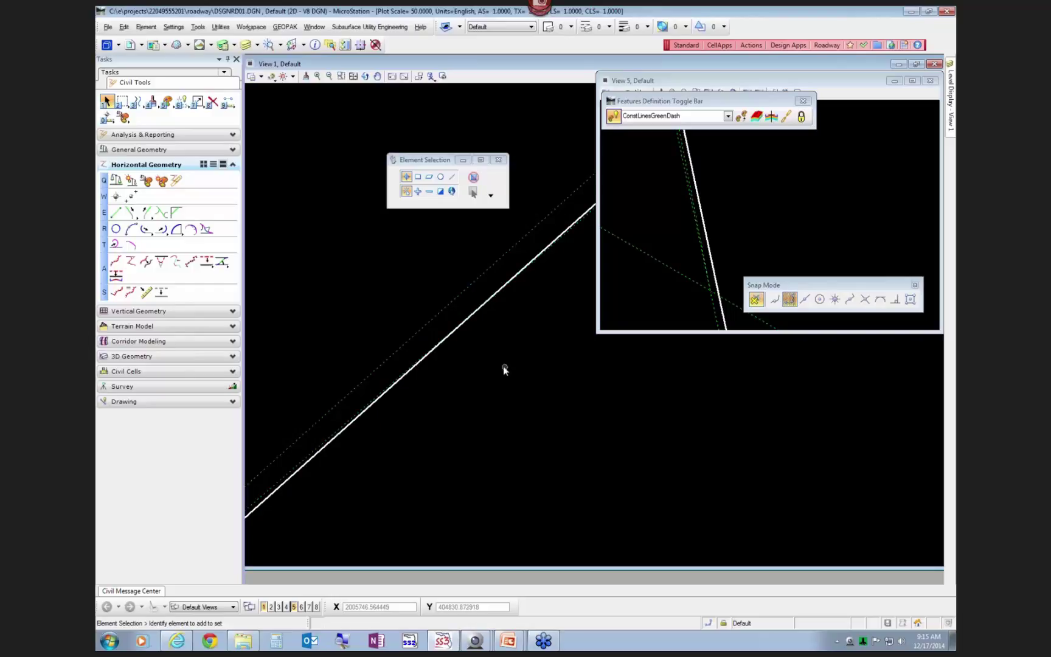
Step: Trim the new construction line to the diagonal baseline with Trim To Element, keeping the portion before the crossing
click(197, 102)
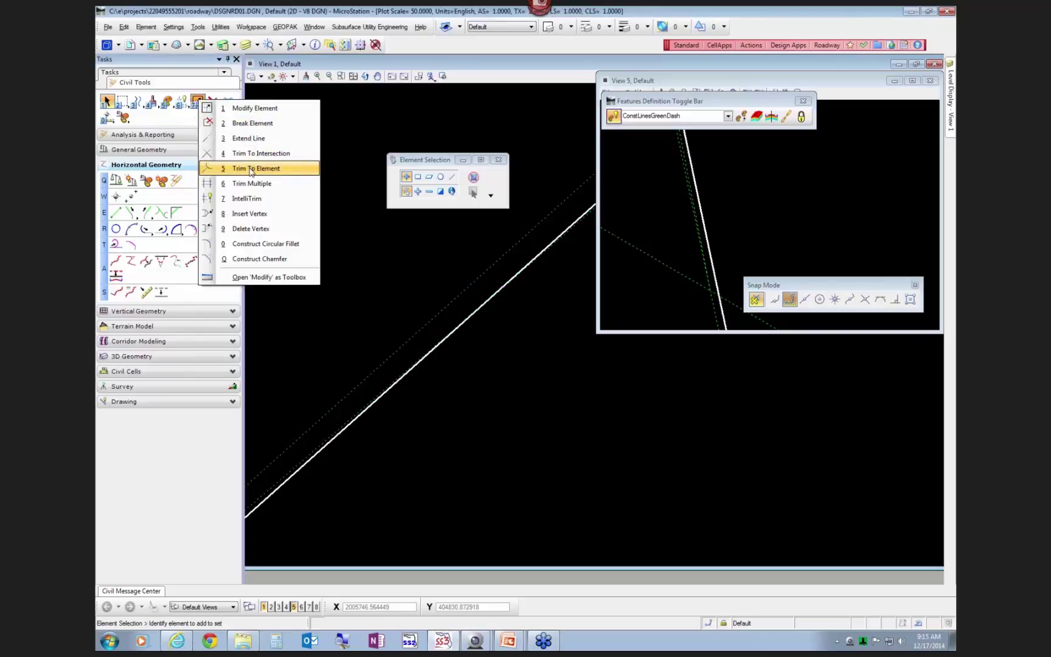
click(251, 170)
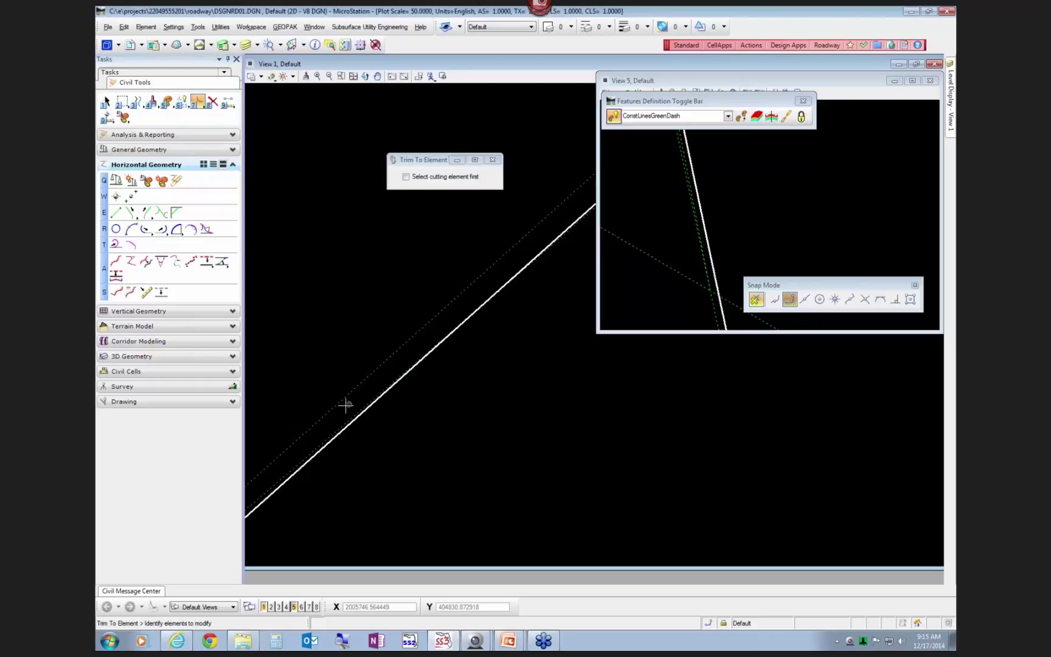
click(299, 459)
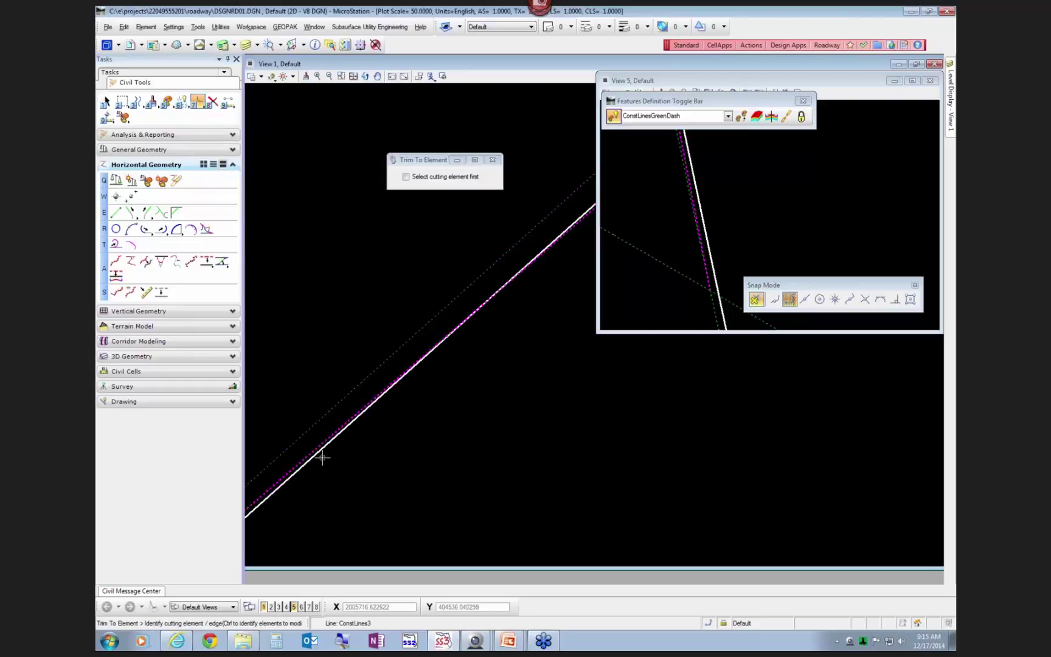
click(322, 452)
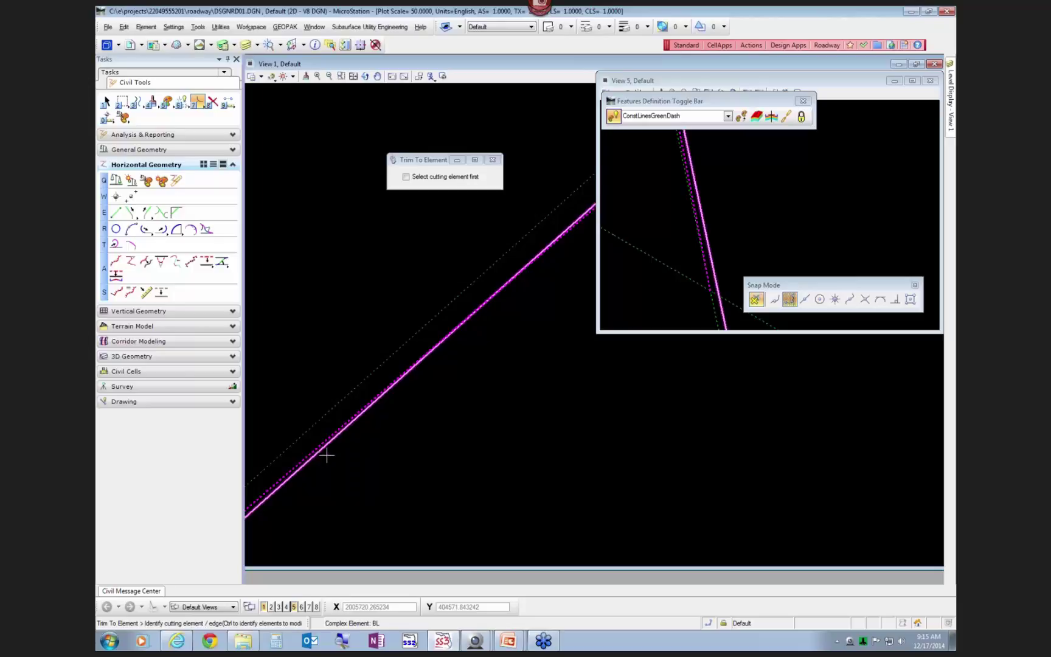
click(402, 476)
key(Escape)
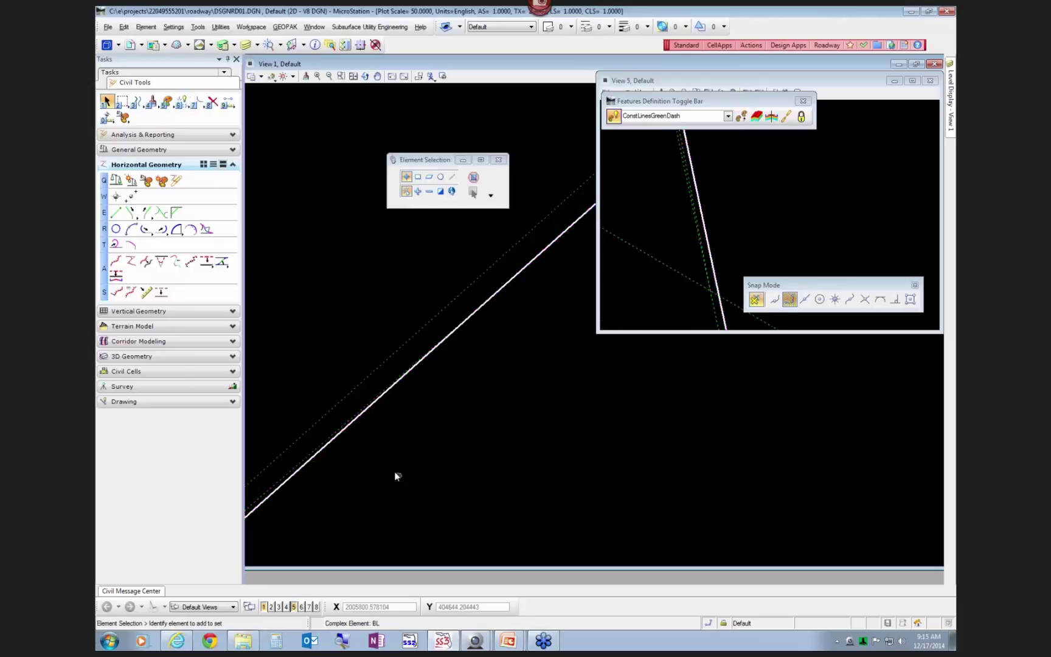
Step: Select the trimmed construction line to inspect its trim point and the original line's extent beyond the baseline
click(329, 439)
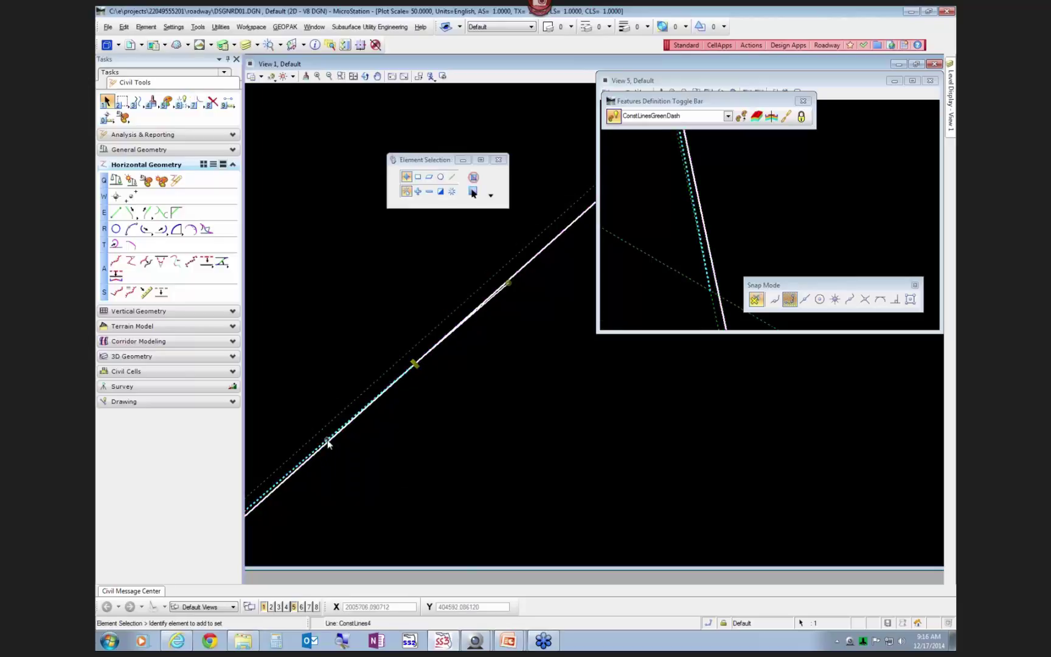
click(429, 358)
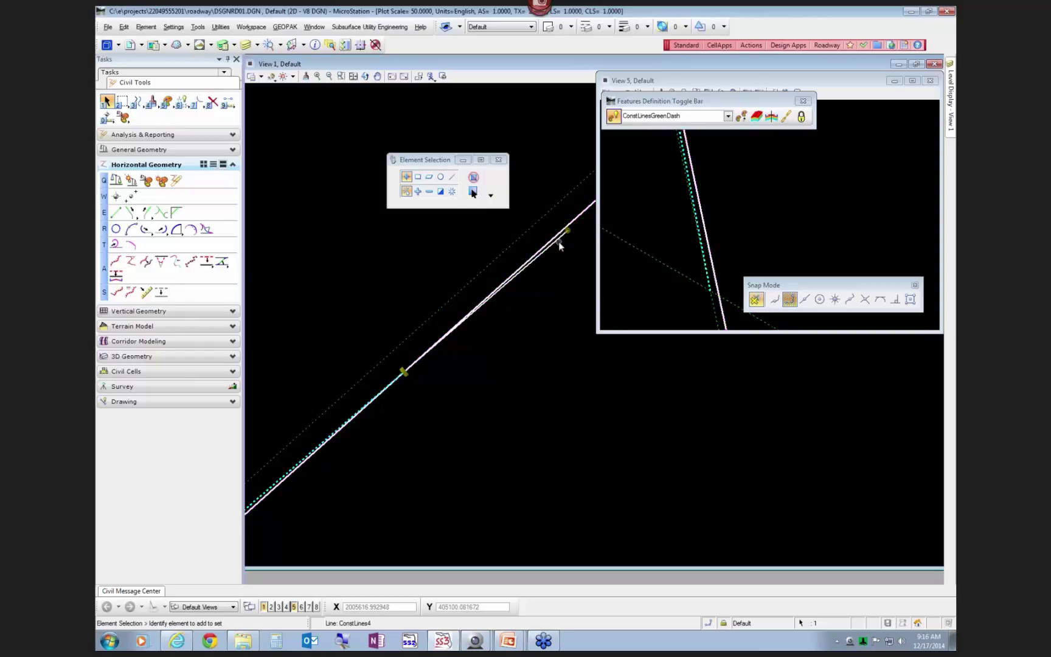
click(528, 362)
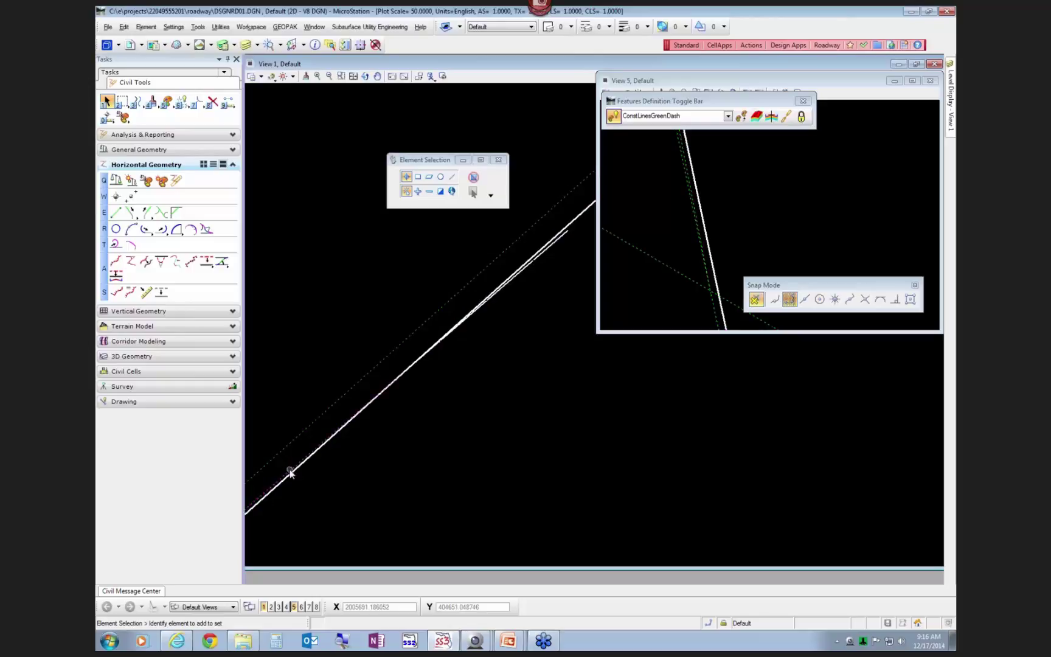
click(403, 371)
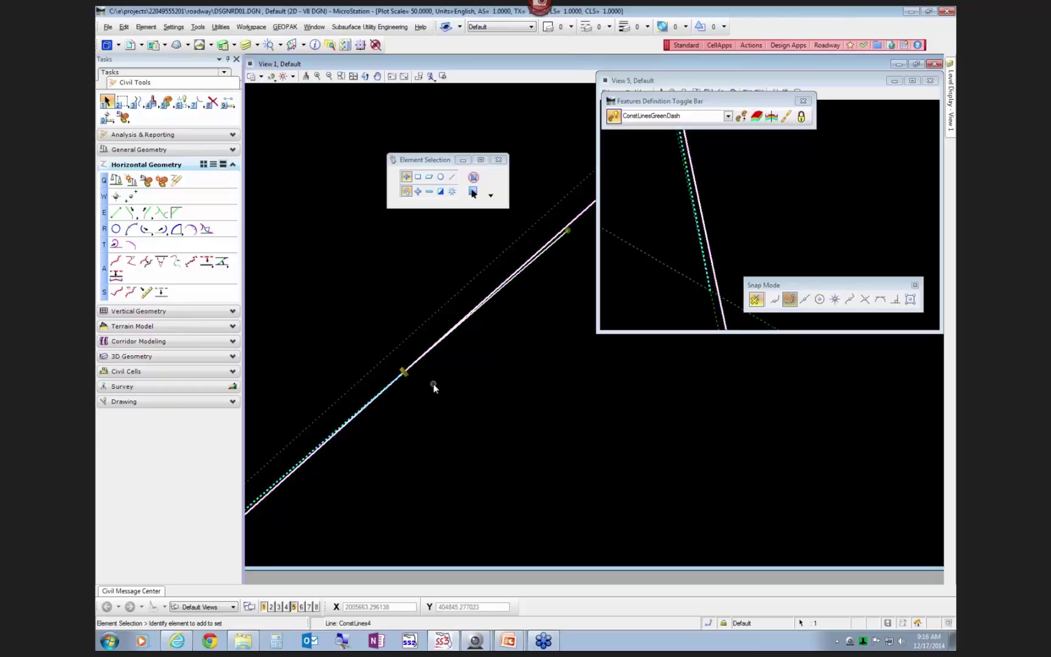
scroll(563, 381, down, 2)
click(555, 392)
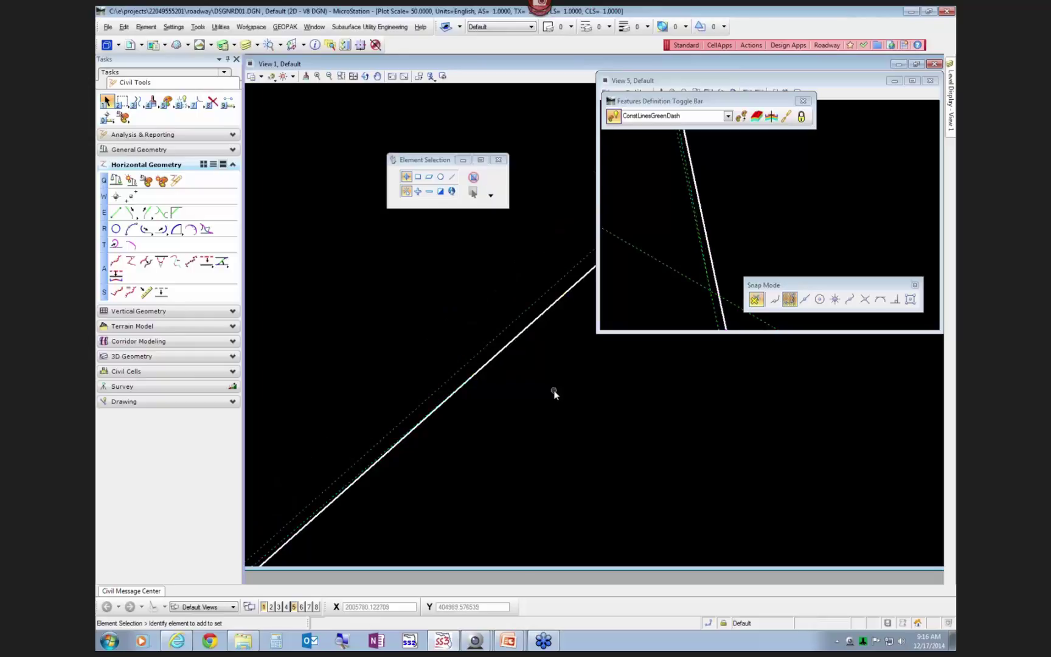
Step: Place a marker circle centred on the trimmed construction line's intersection with the diagonal baseline, using the Intersect snap
click(385, 453)
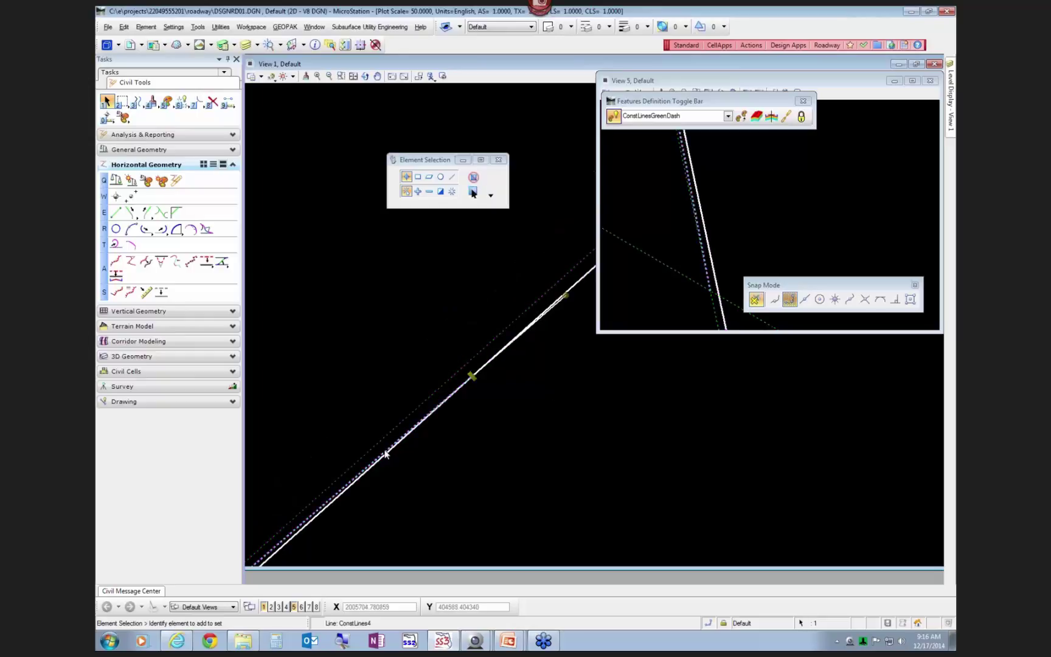
click(132, 402)
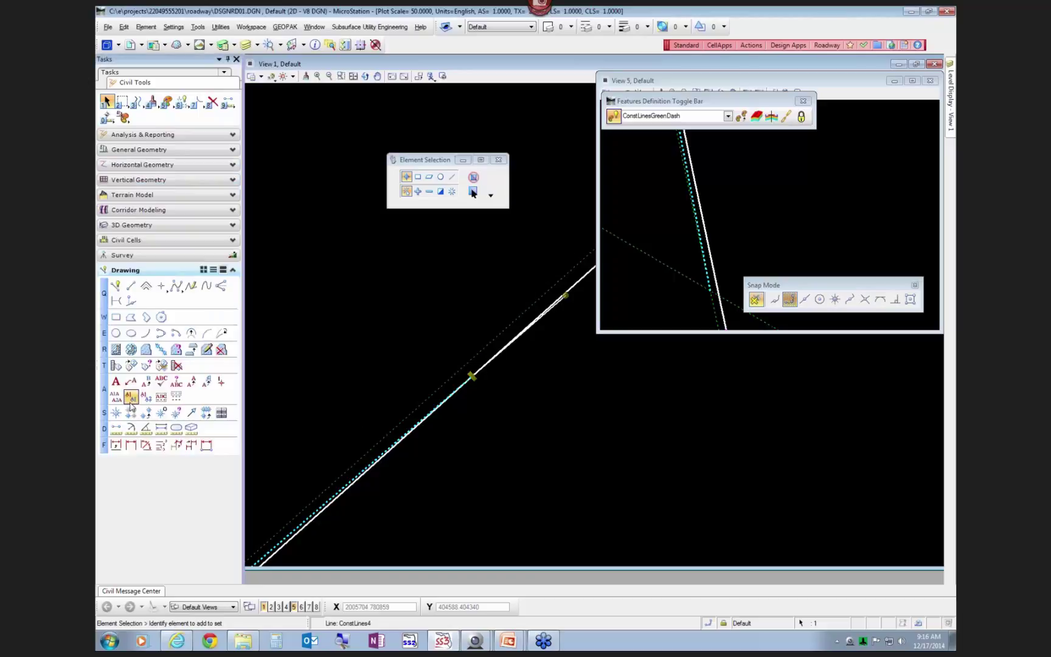
click(116, 334)
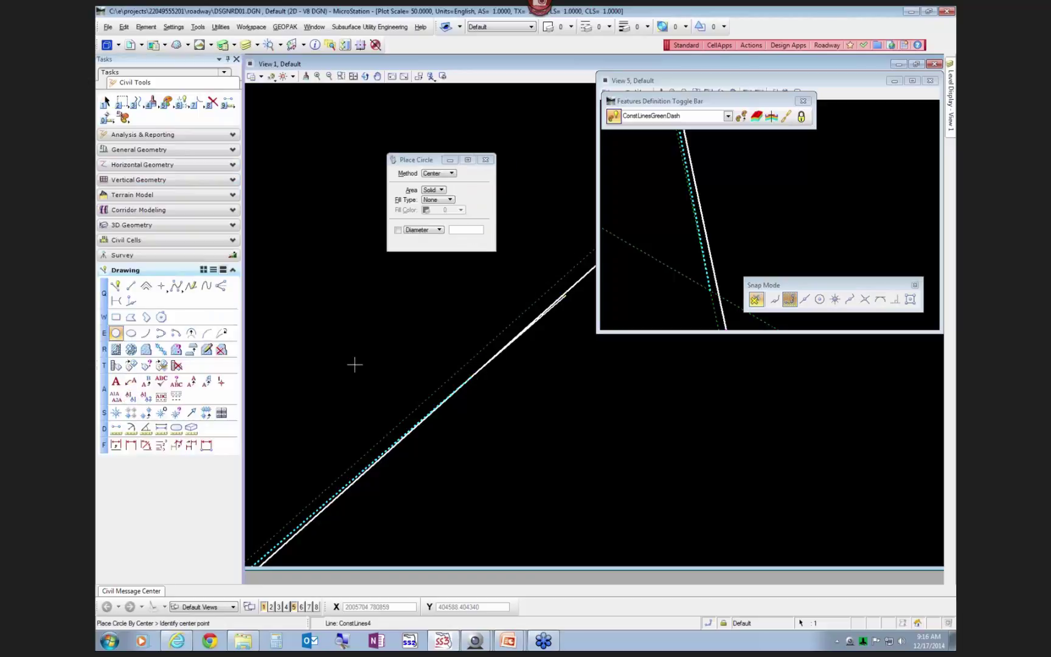
click(868, 302)
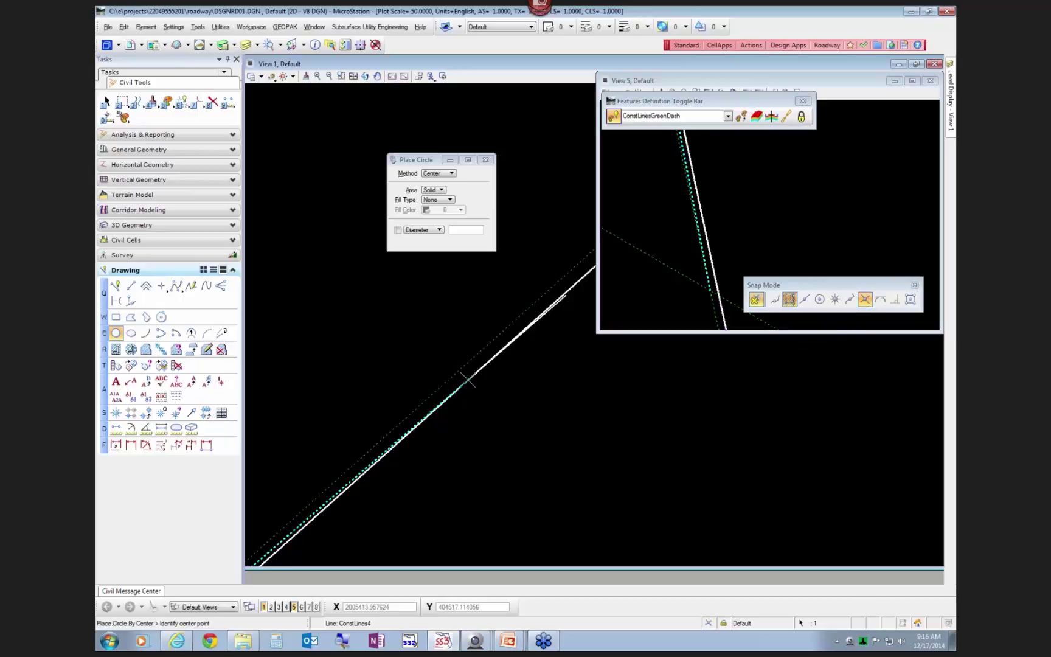
key(Escape)
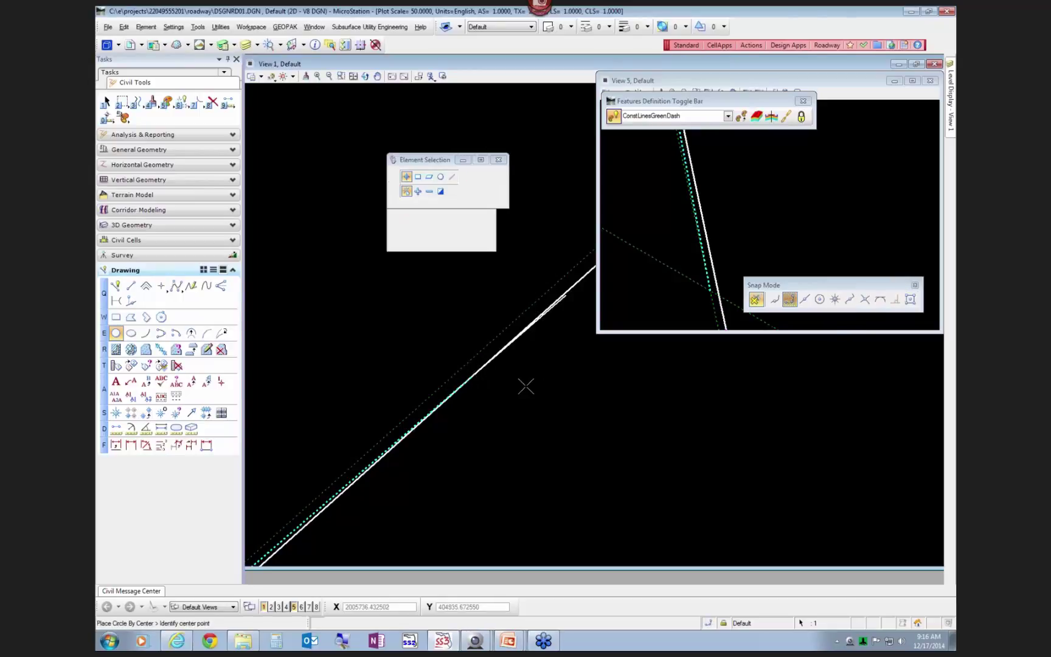
click(515, 407)
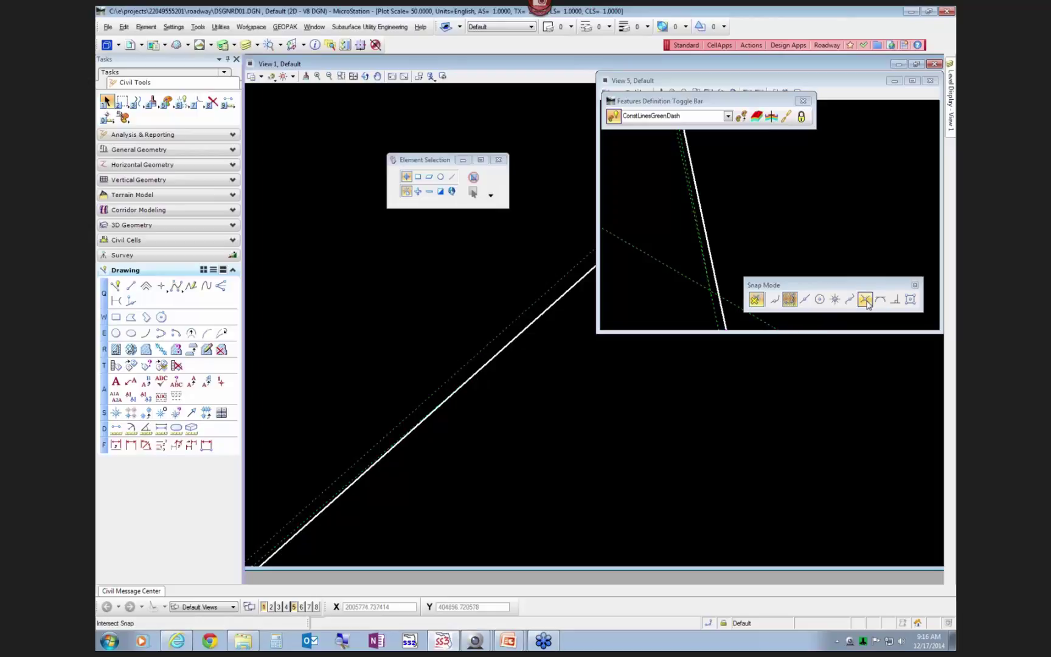
click(116, 333)
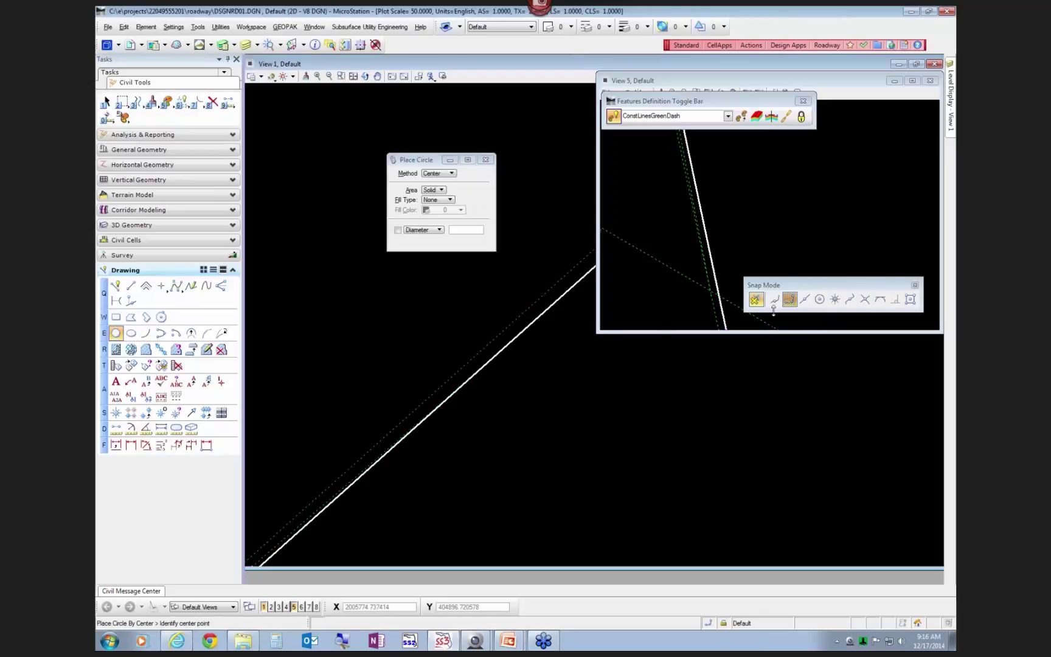
click(864, 299)
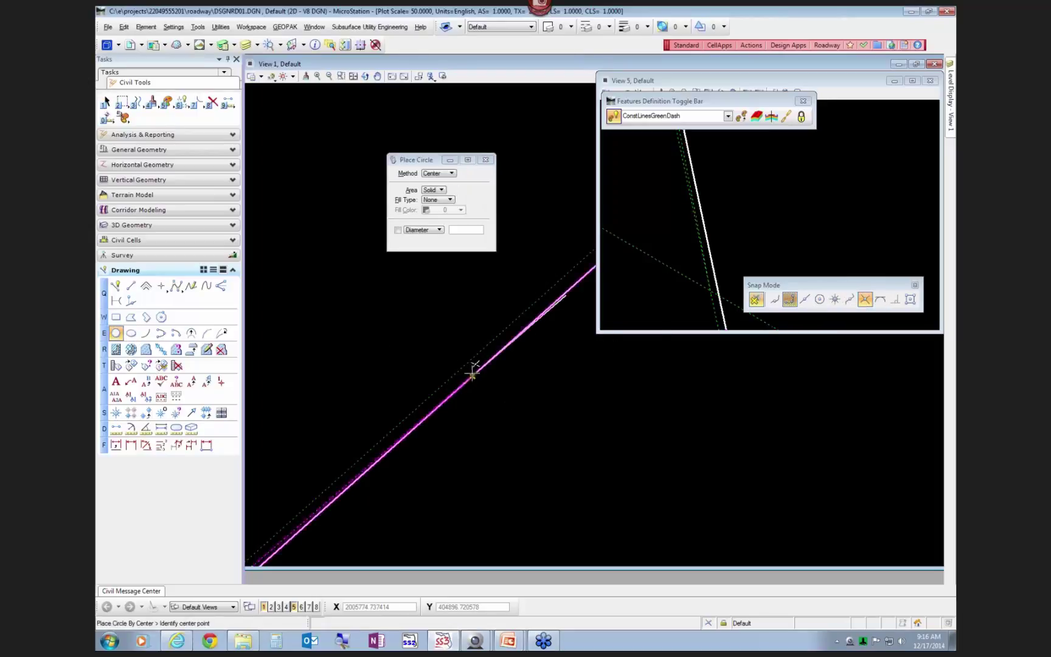
click(431, 321)
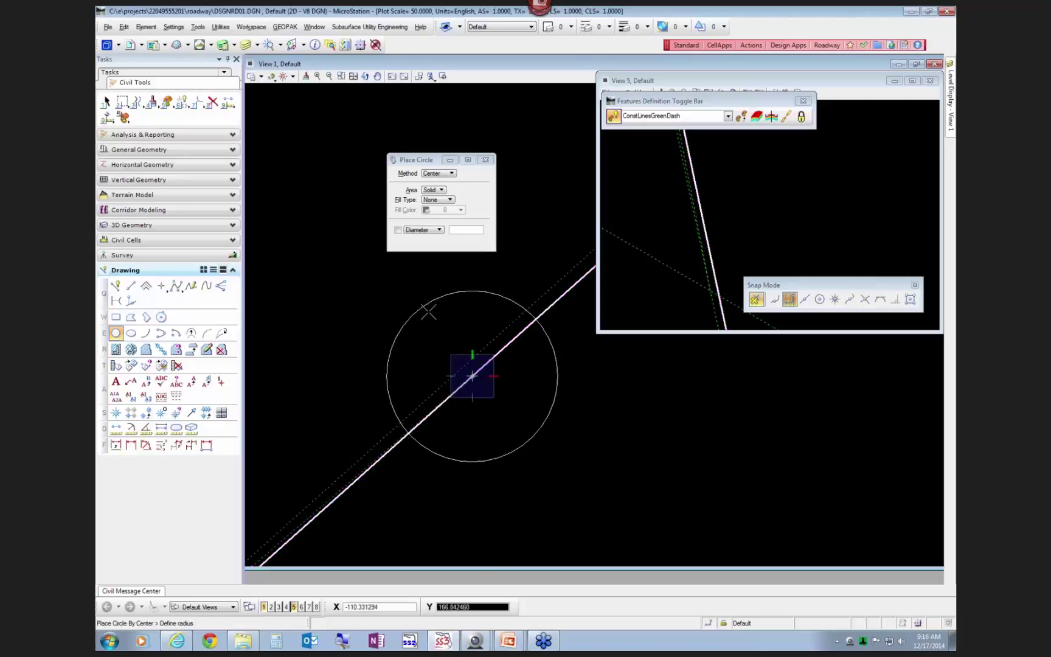
click(530, 414)
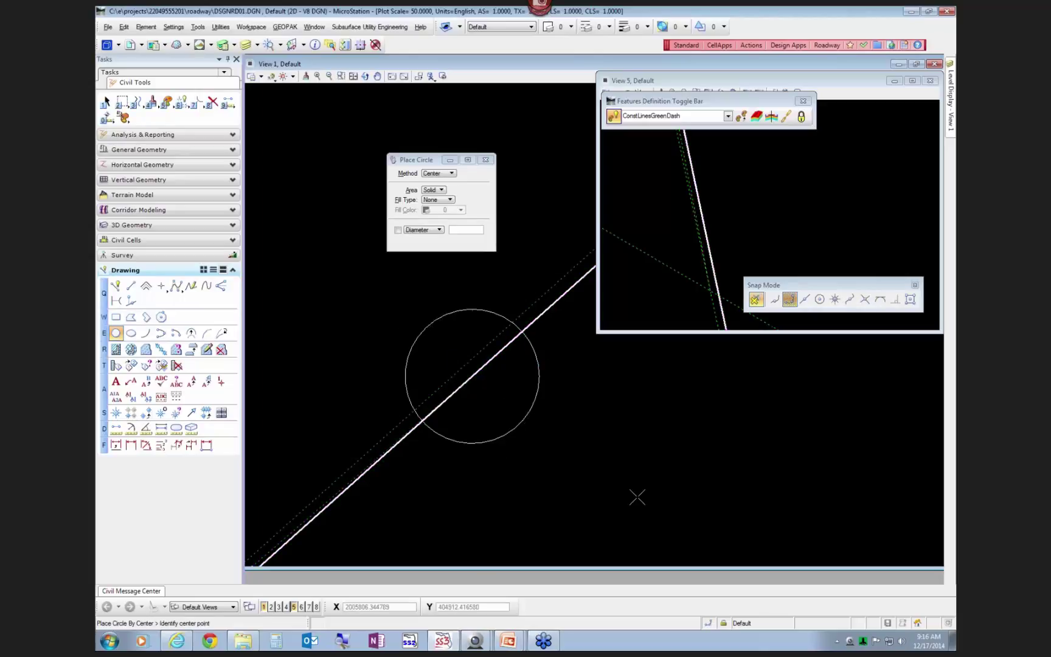
key(Escape)
Step: Inspect the trimmed line's end inside the marker circle in View 5 and move the Features Definition Toggle Bar off that view
click(317, 509)
click(471, 399)
scroll(798, 260, down, 3)
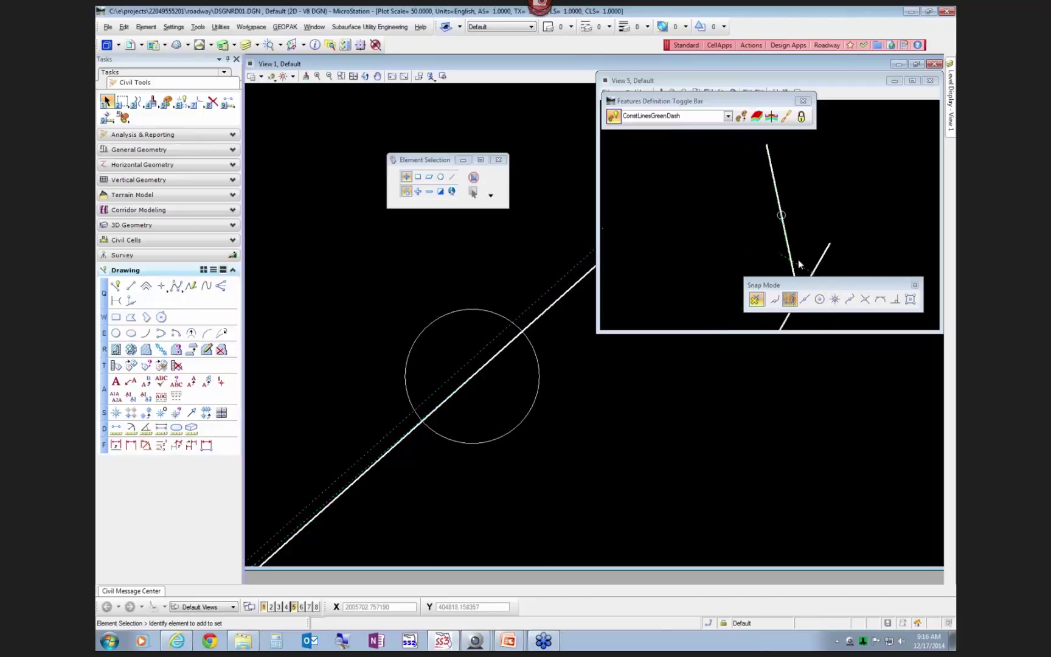
scroll(786, 206, up, 3)
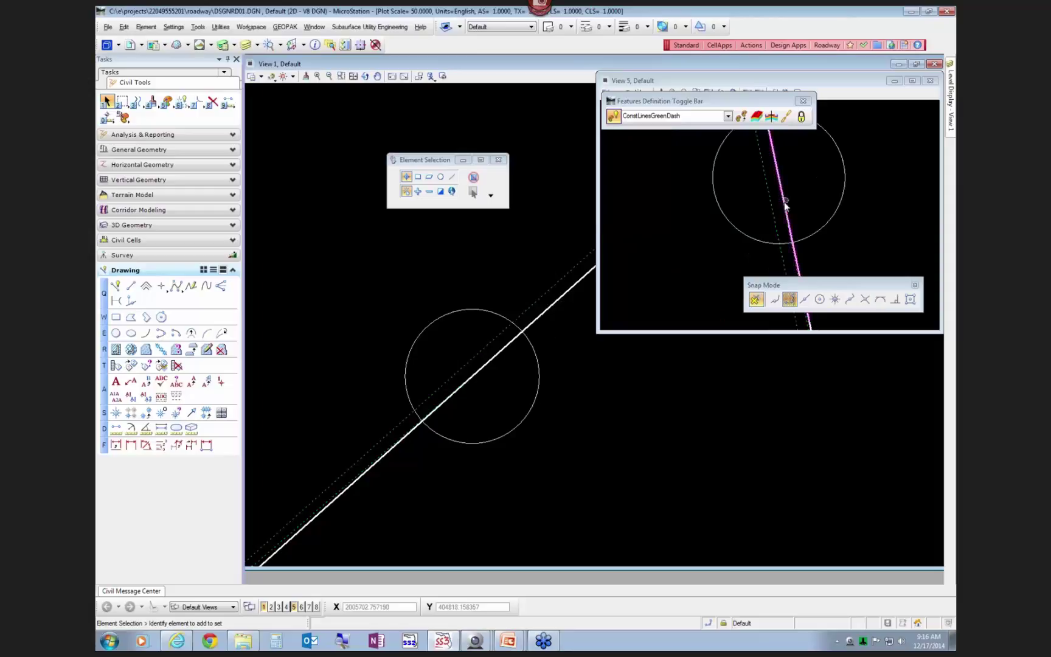
scroll(772, 210, up, 2)
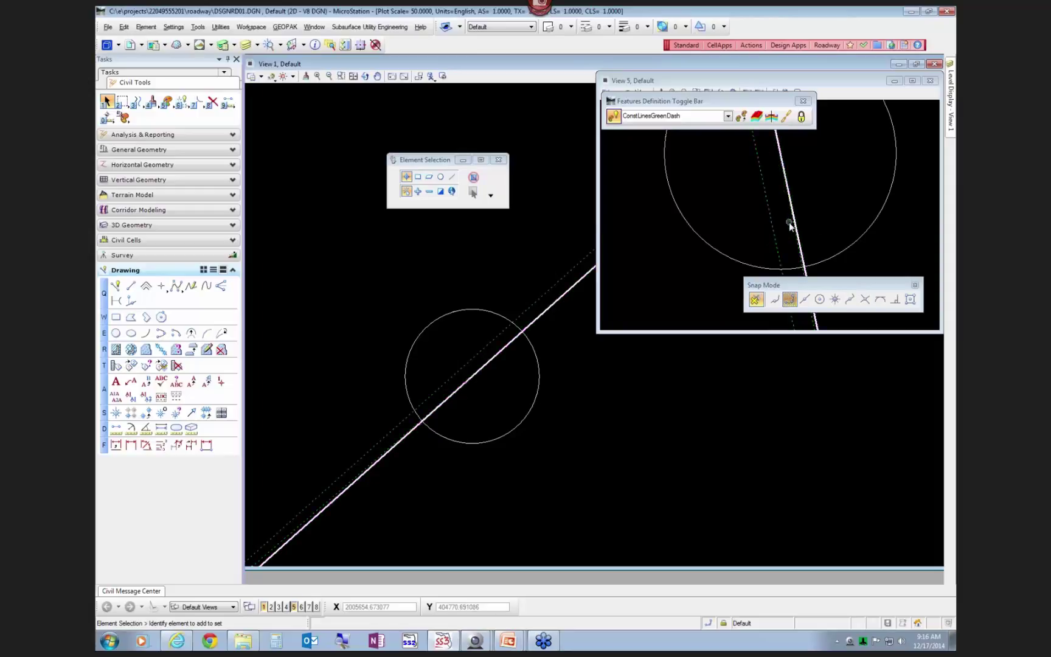
click(793, 229)
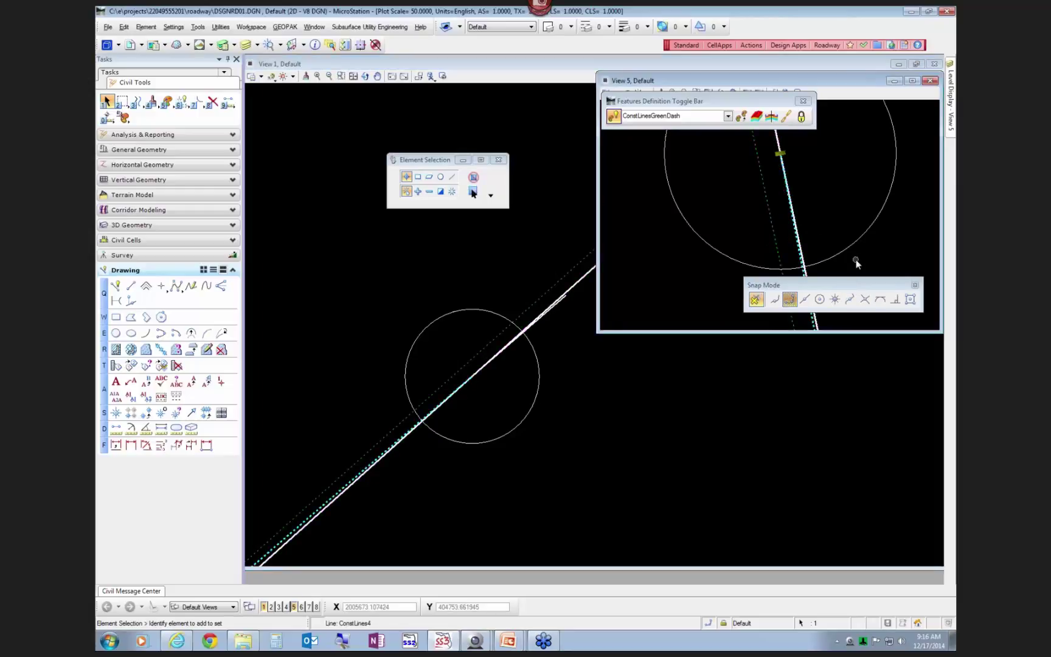
scroll(856, 259, down, 2)
drag(677, 103, 549, 90)
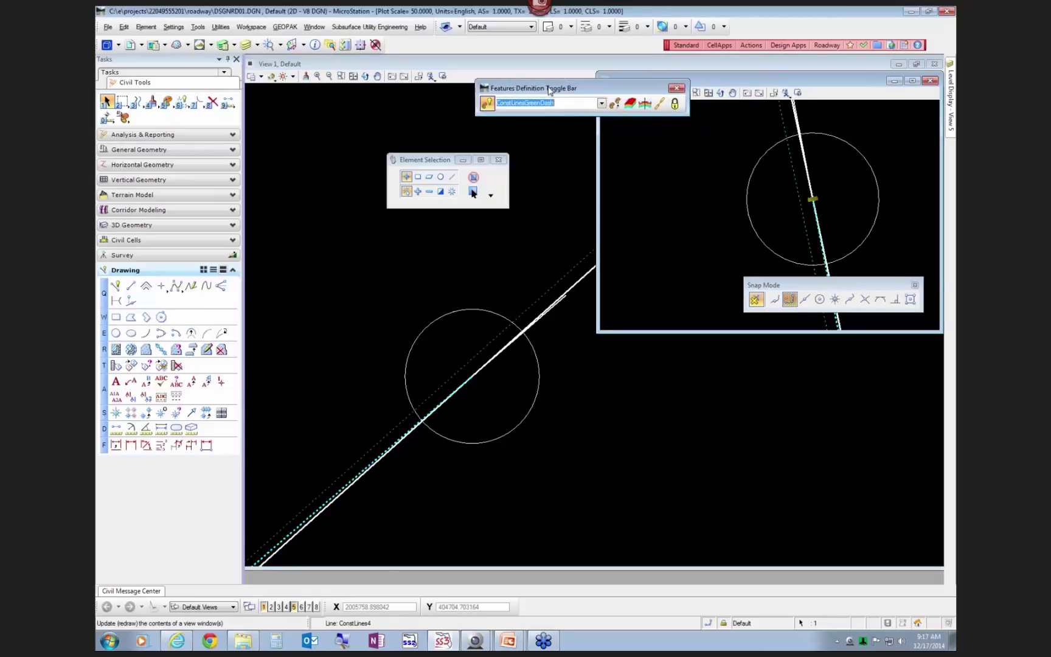
Step: Shift the vertical dashed construction line by its midpoint handle about 117 units along the horizontal baseline, away from the curve
click(575, 405)
scroll(575, 404, down, 2)
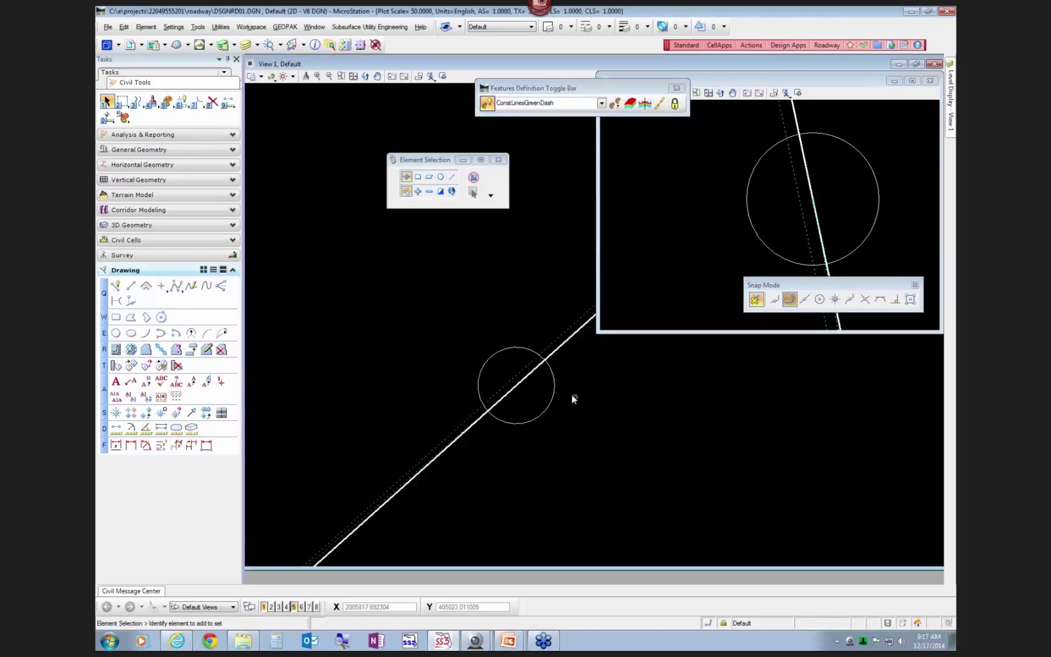
scroll(547, 382, down, 4)
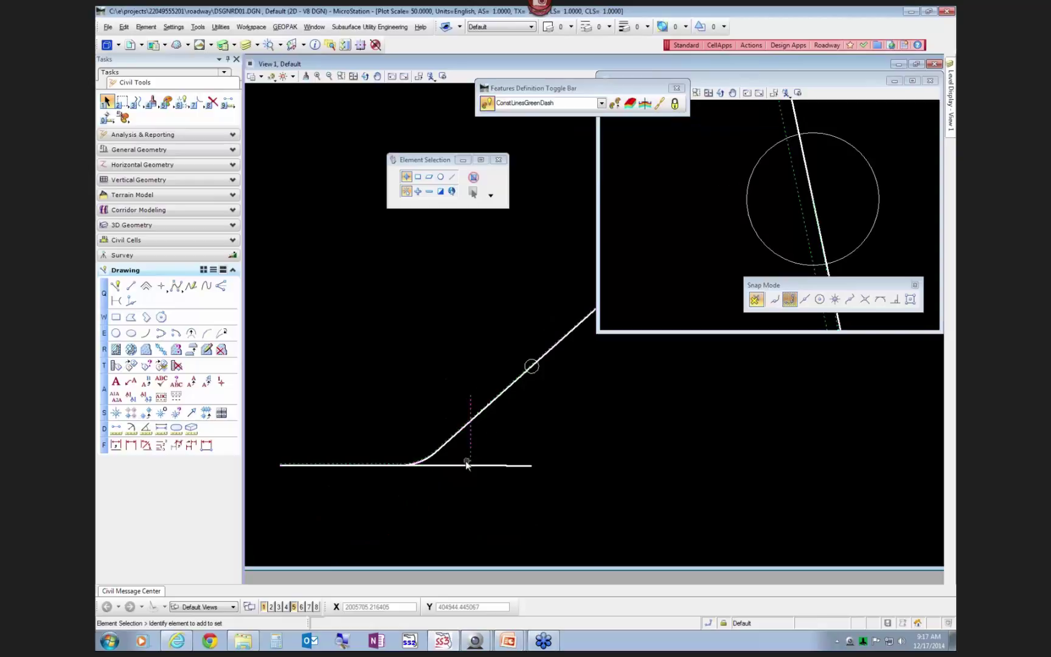
scroll(467, 464, up, 3)
scroll(505, 484, up, 2)
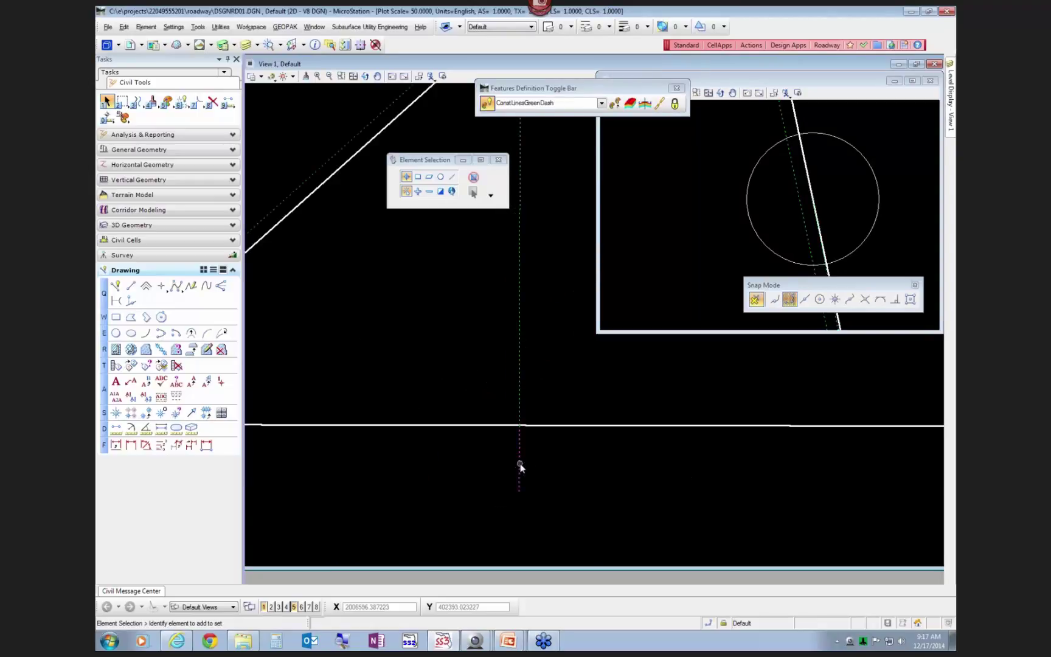
click(520, 467)
click(527, 457)
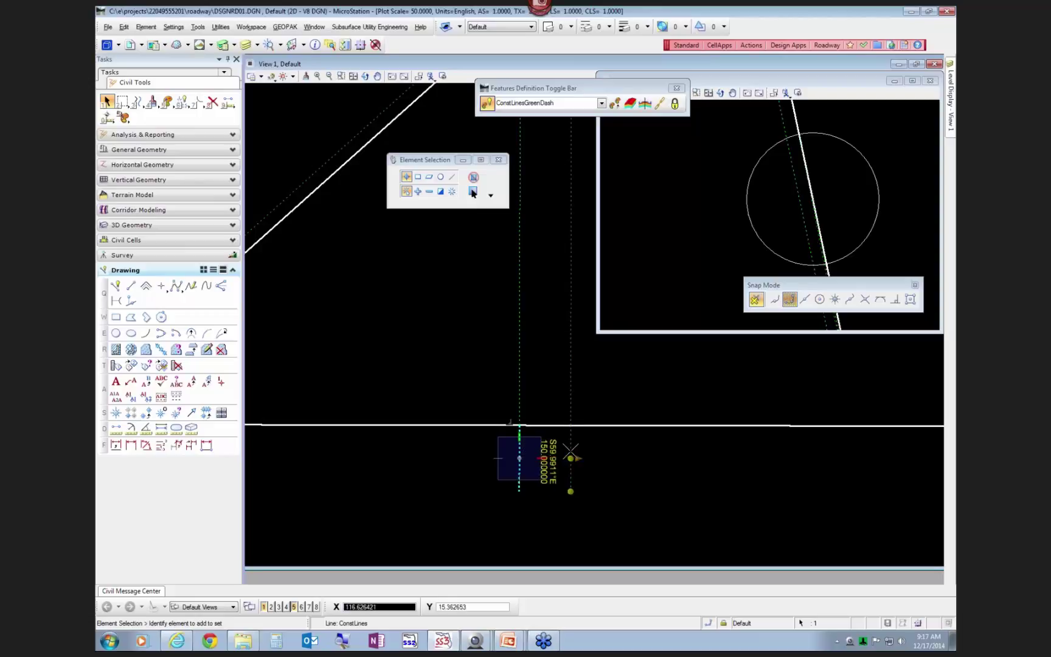
click(571, 455)
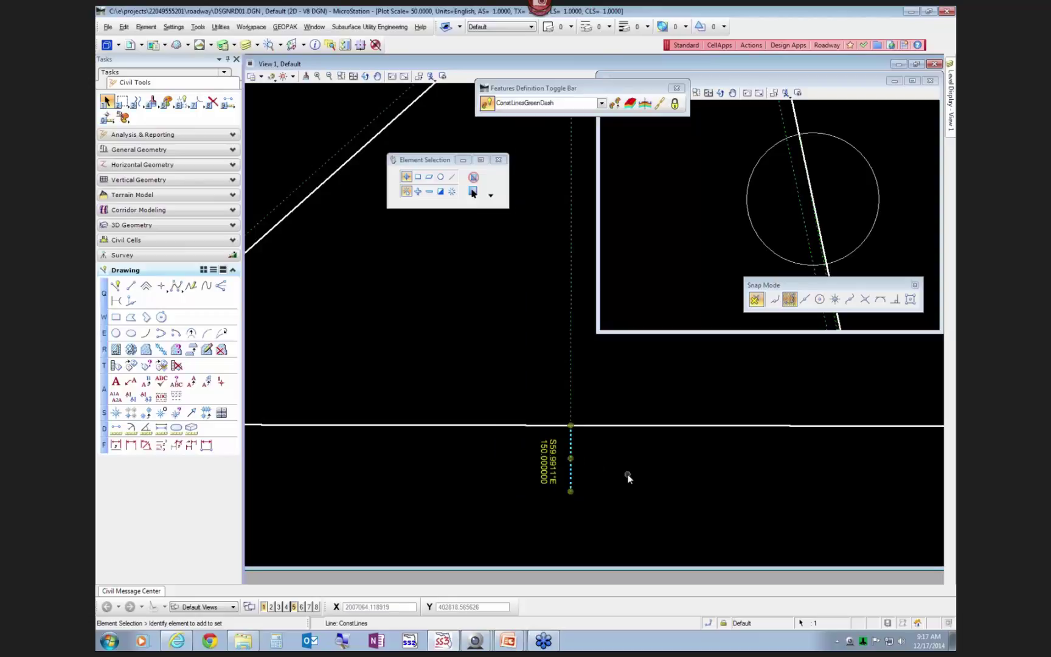
Step: Select the trimmed construction line and examine where its trim point now lies relative to the marker circle and the diagonal baseline
scroll(627, 475, down, 5)
scroll(775, 216, down, 4)
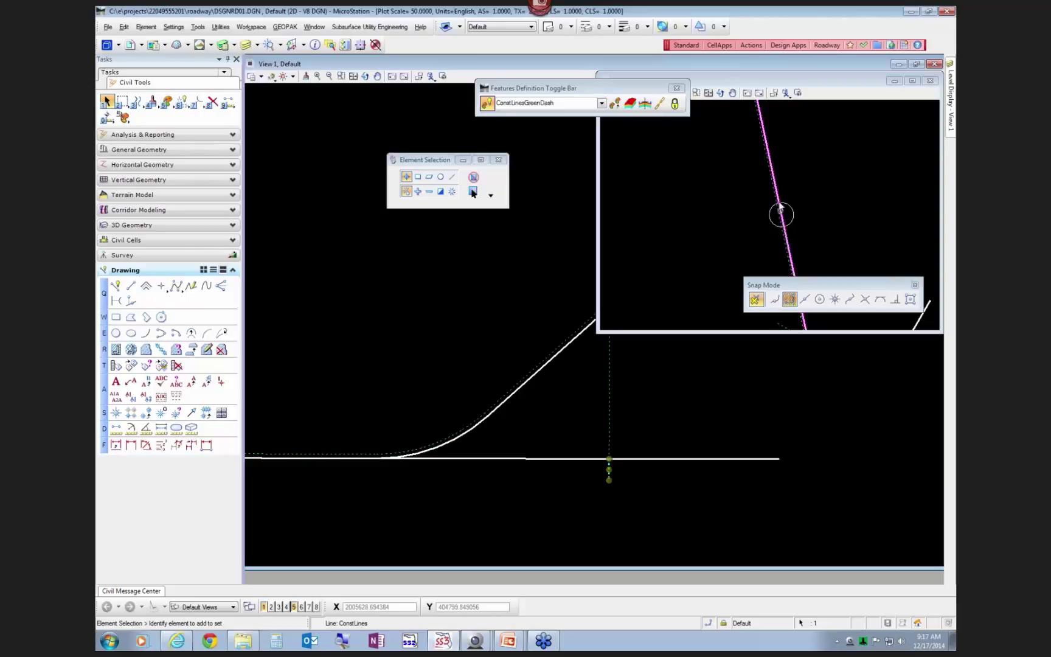
scroll(490, 346, down, 2)
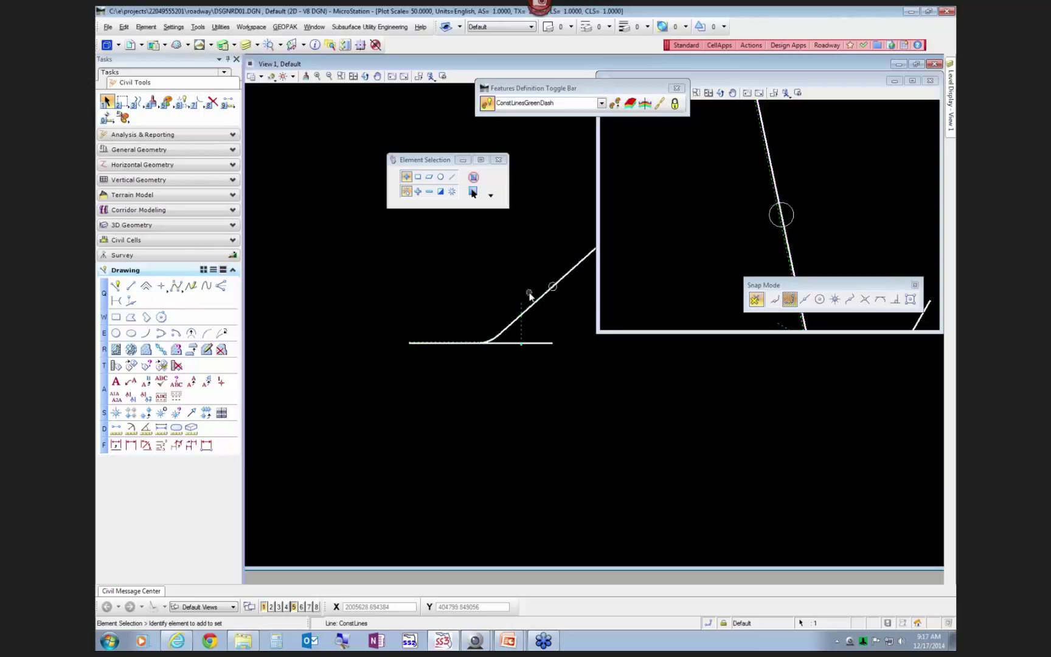
scroll(548, 292, up, 3)
scroll(553, 312, up, 3)
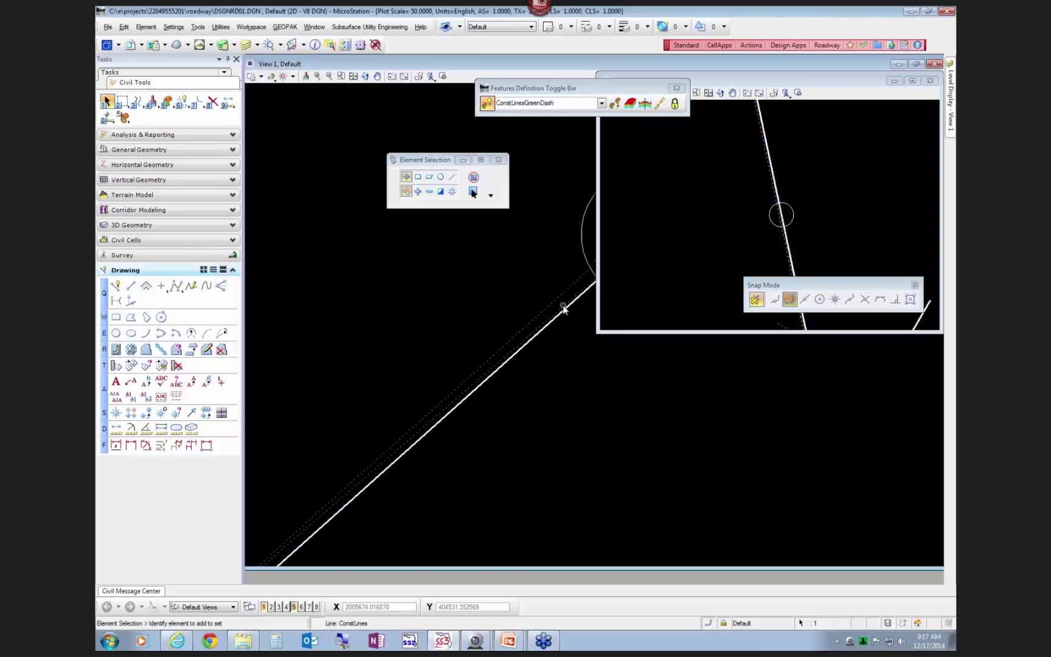
scroll(386, 323, down, 5)
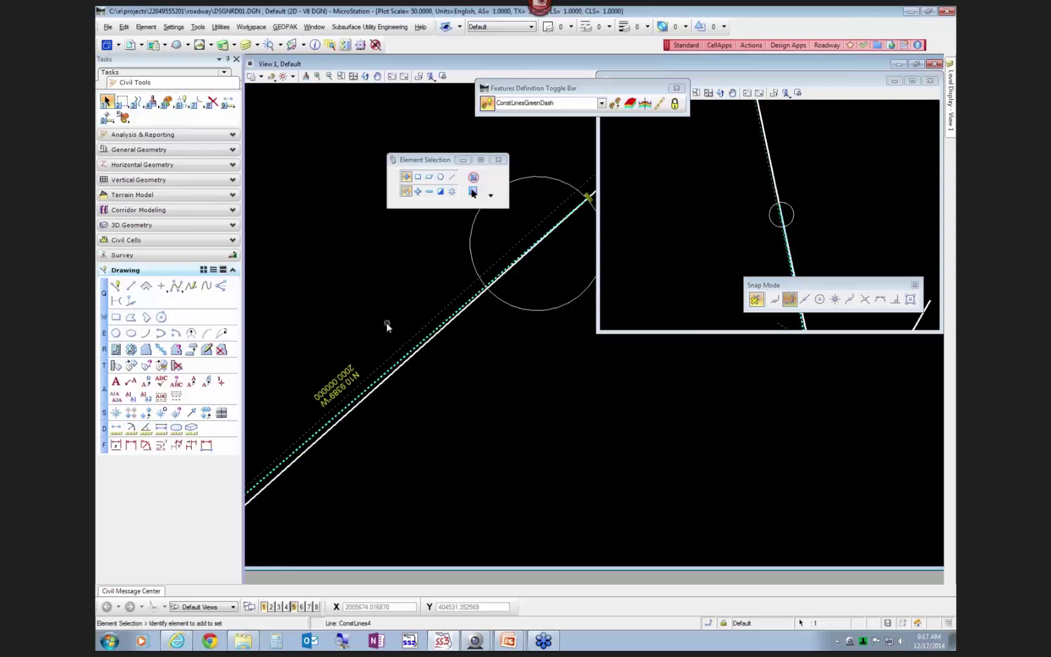
scroll(500, 268, up, 2)
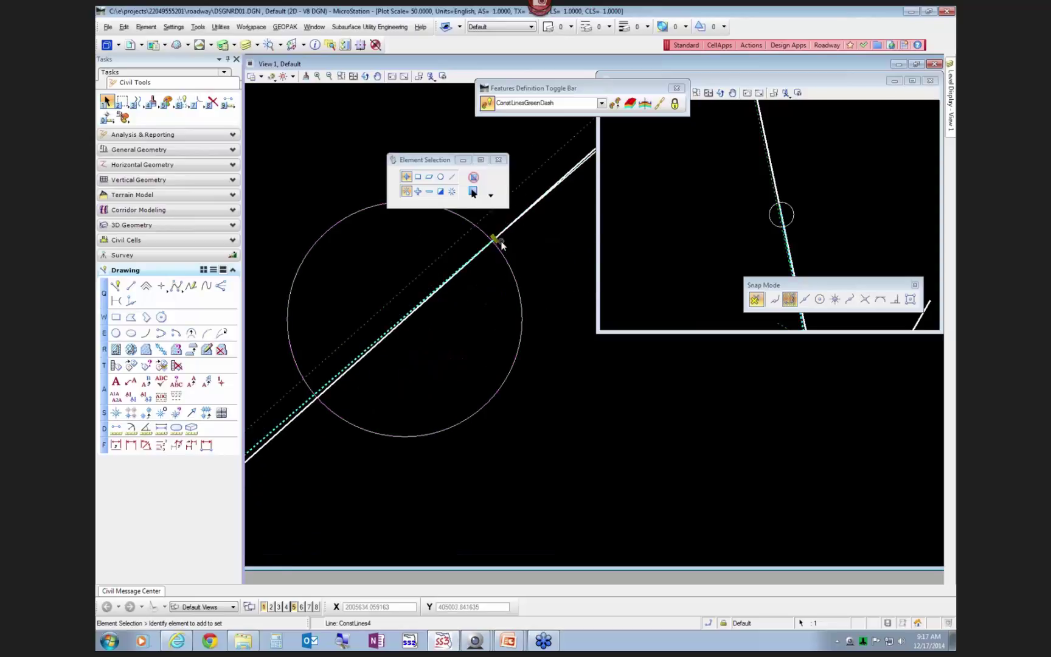
scroll(503, 240, up, 2)
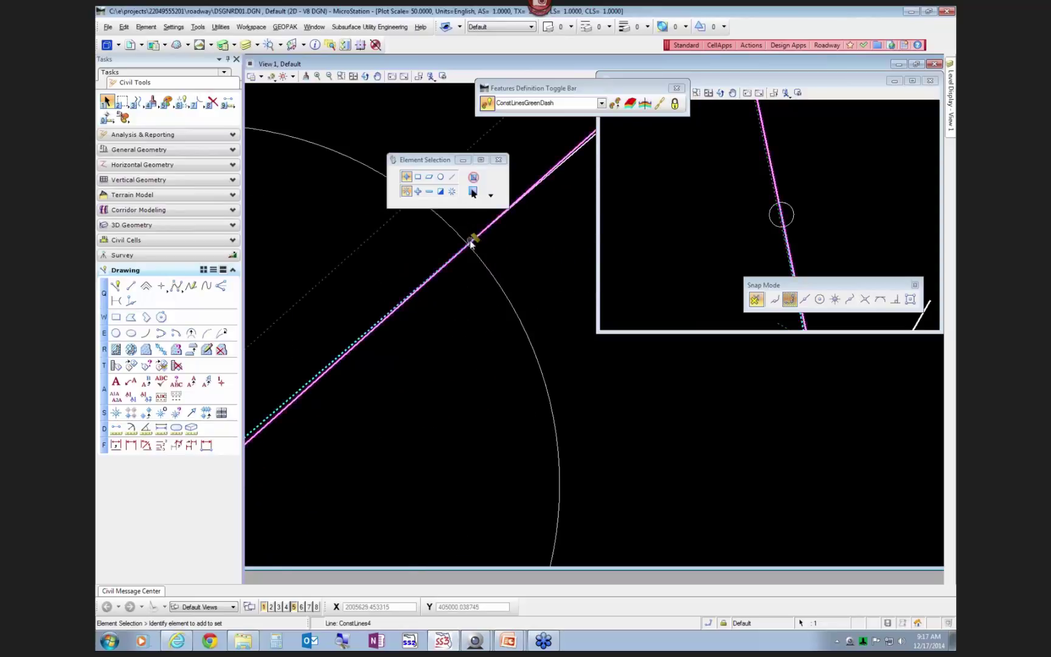
scroll(461, 266, down, 2)
scroll(484, 250, down, 5)
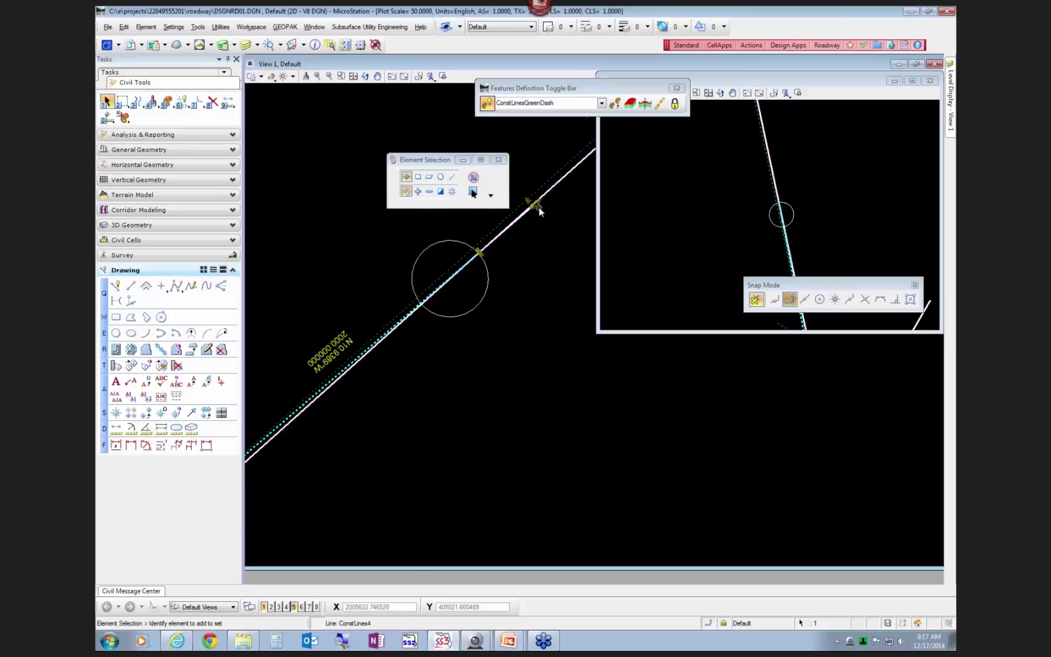
scroll(476, 275, up, 4)
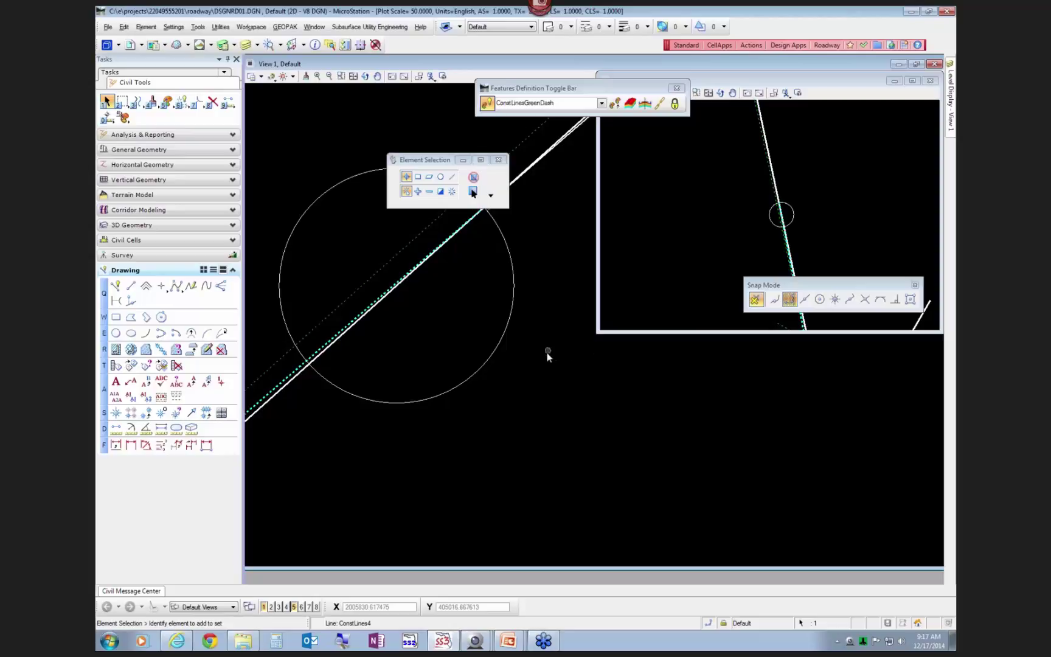
Step: Set the dashed offset line's distance from the diagonal baseline to -50
scroll(670, 416, down, 5)
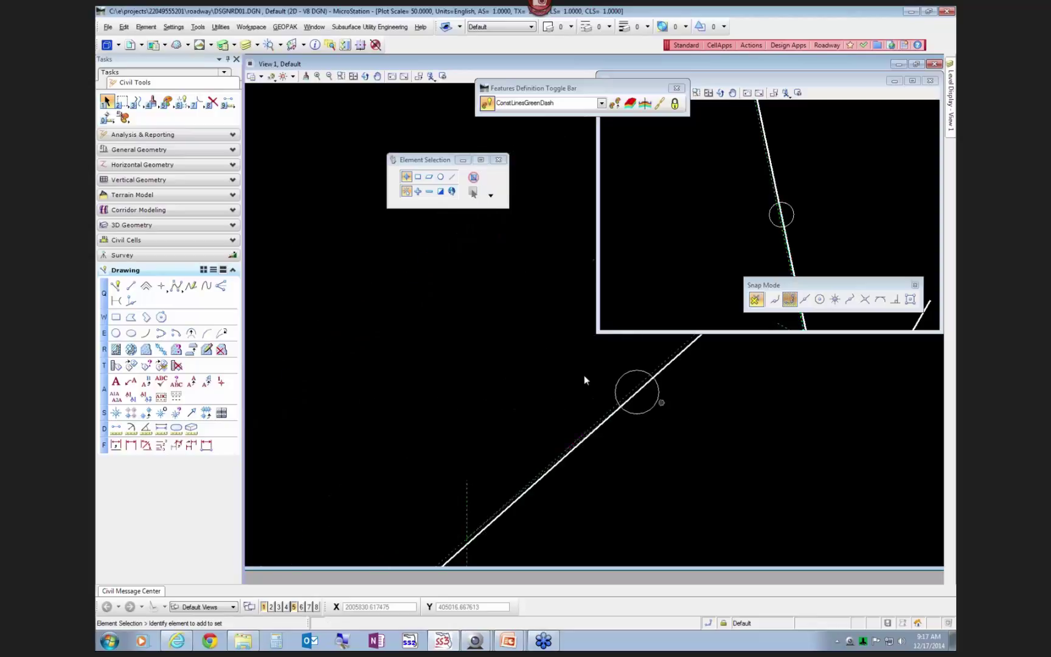
scroll(584, 376, down, 2)
scroll(479, 463, up, 2)
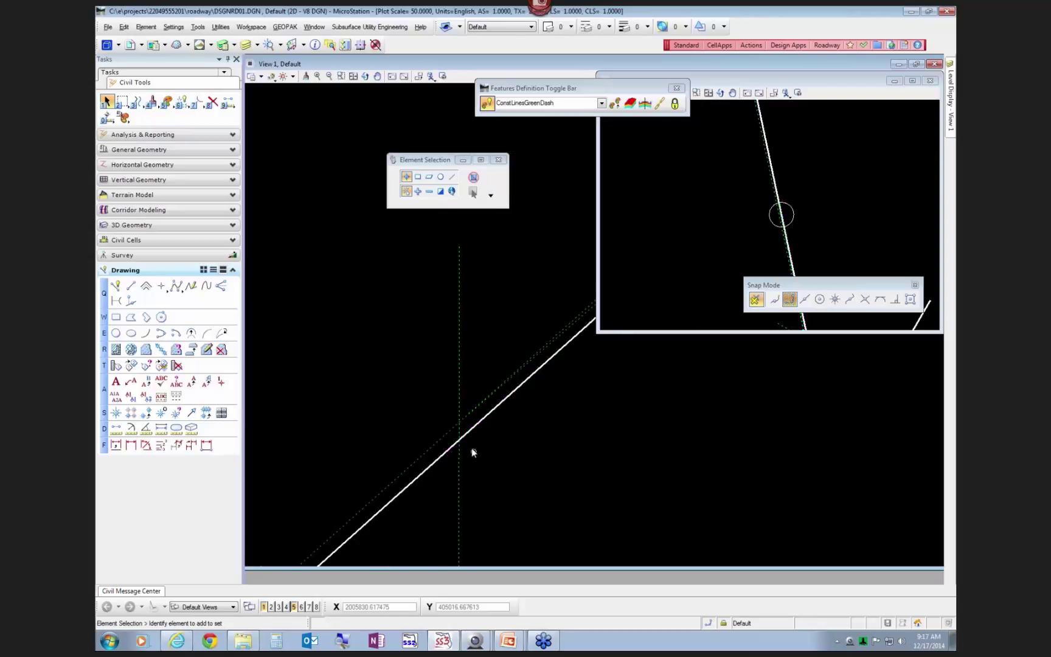
click(430, 447)
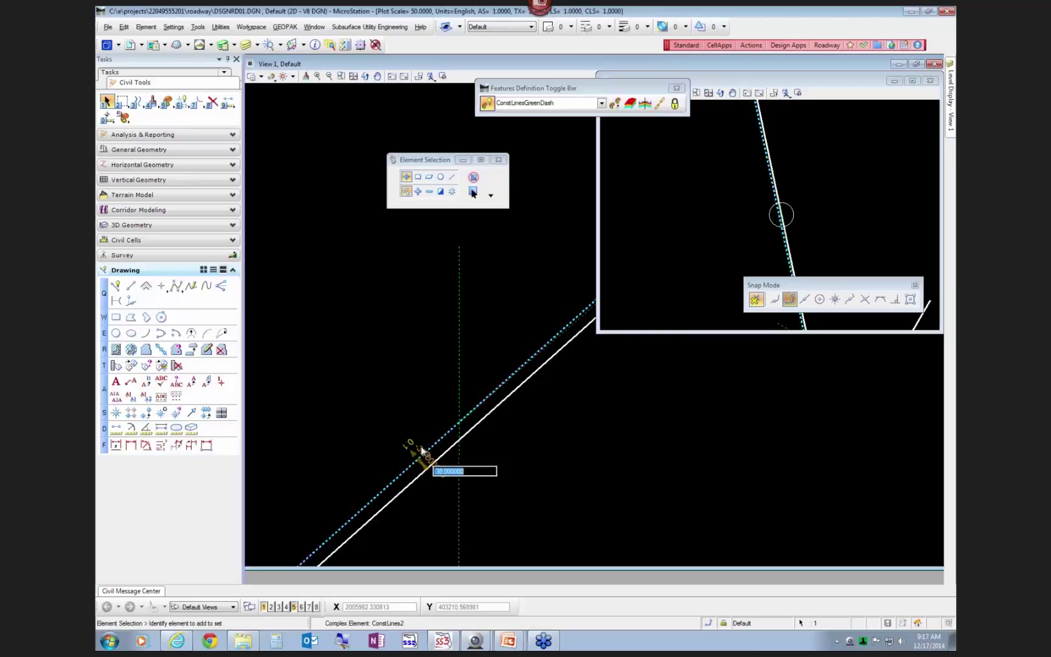
text(-50)
key(Return)
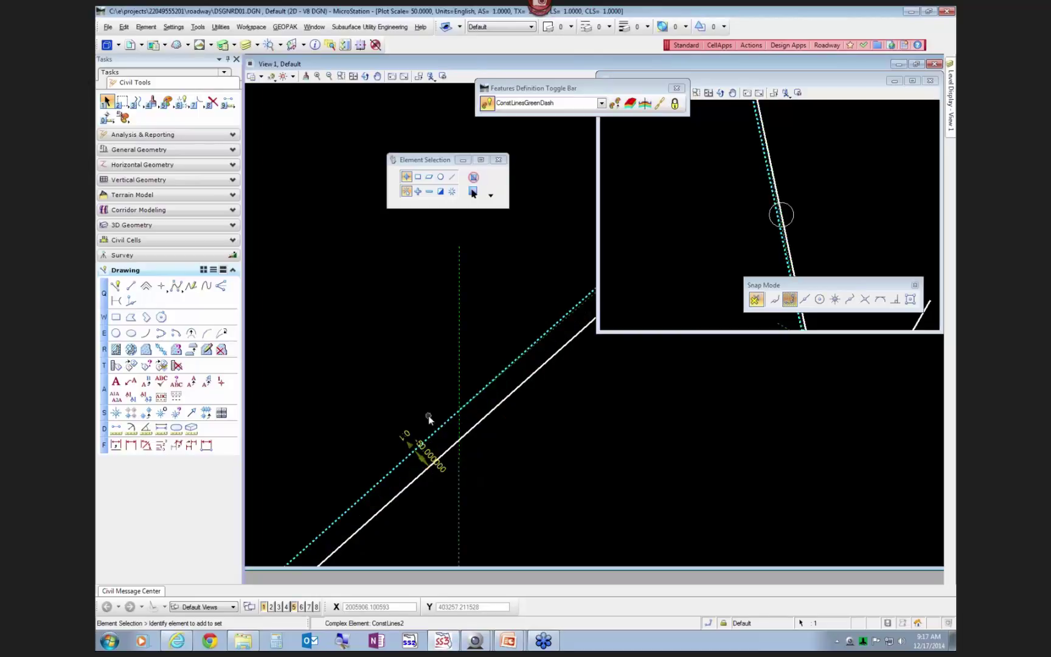
Step: Select the trimmed construction line again and compare its position with the marker circle and the diagonal baseline
click(656, 256)
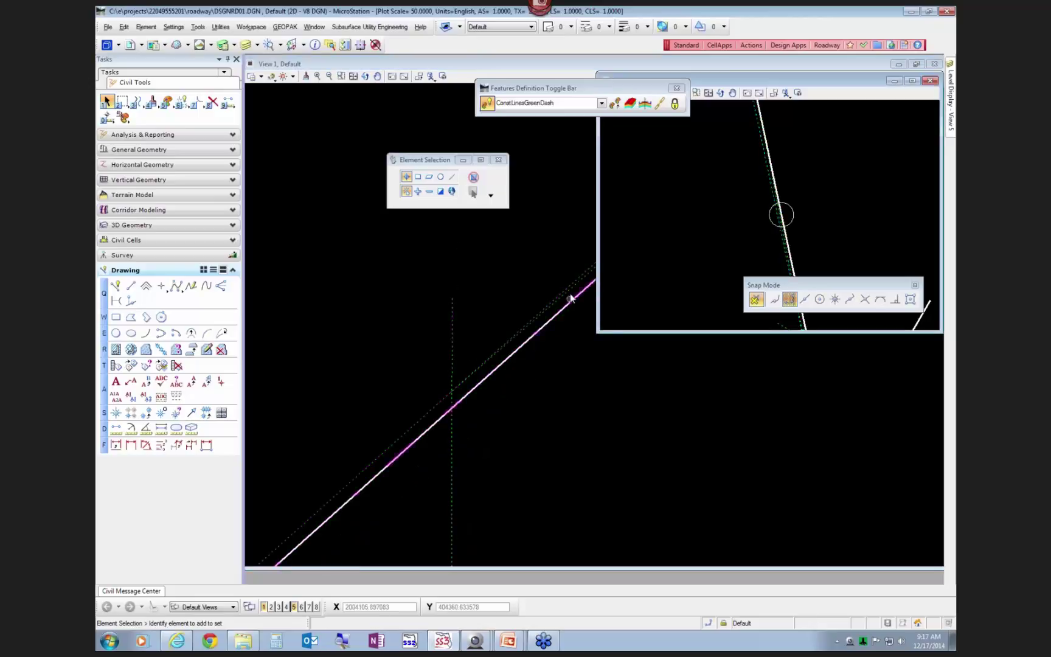
scroll(387, 391, down, 2)
click(387, 391)
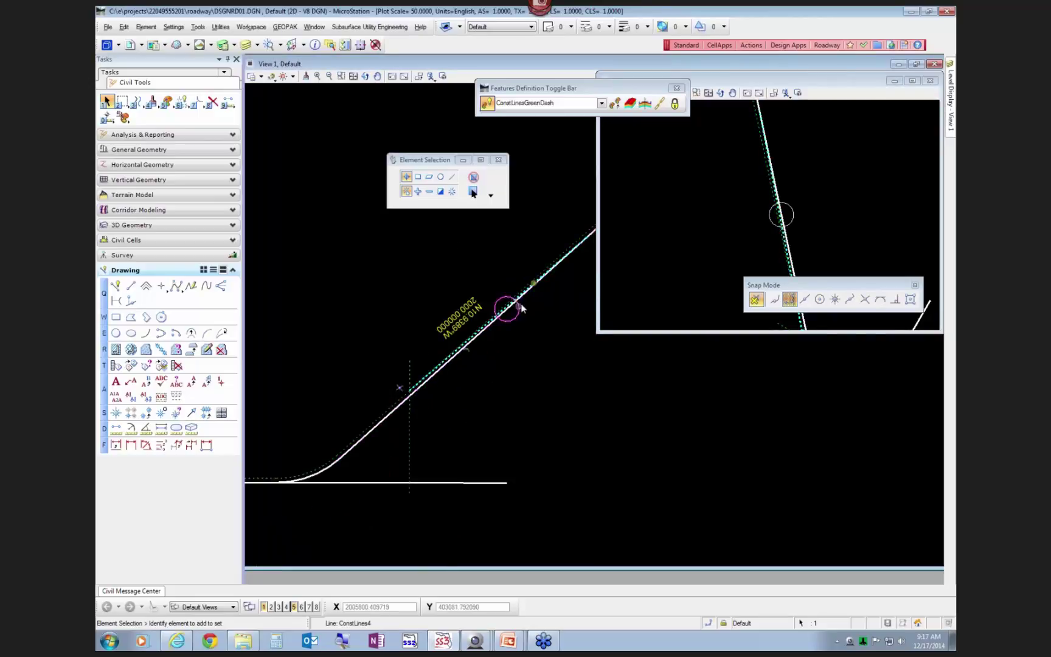
scroll(538, 285, up, 2)
scroll(465, 340, up, 2)
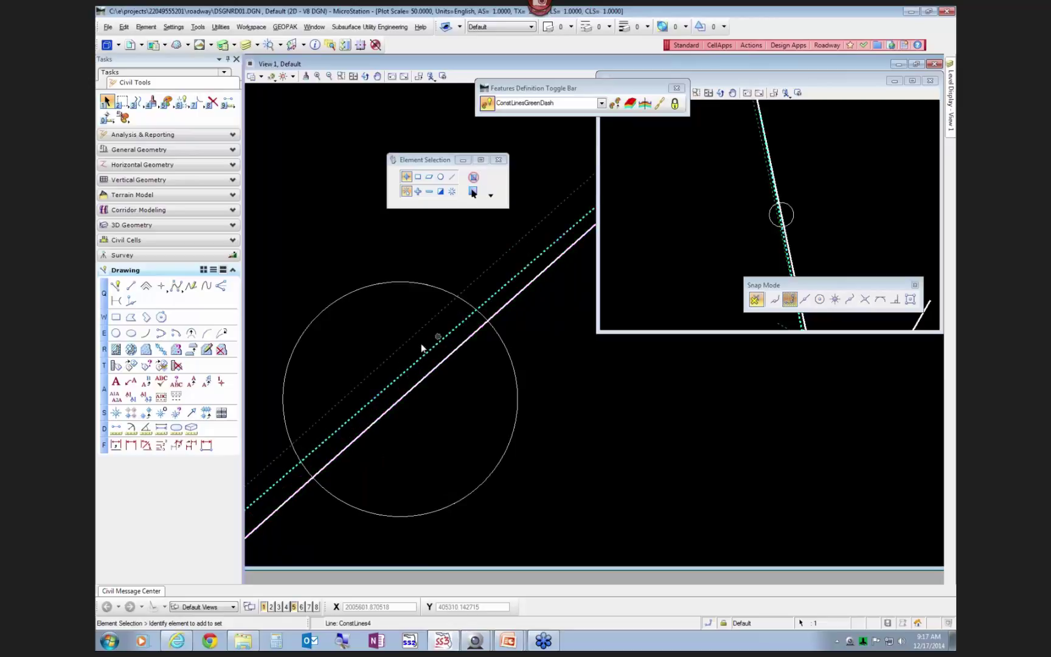
Step: Reduce the dashed line's offset from the diagonal baseline to 30
scroll(422, 343, down, 2)
scroll(522, 275, down, 2)
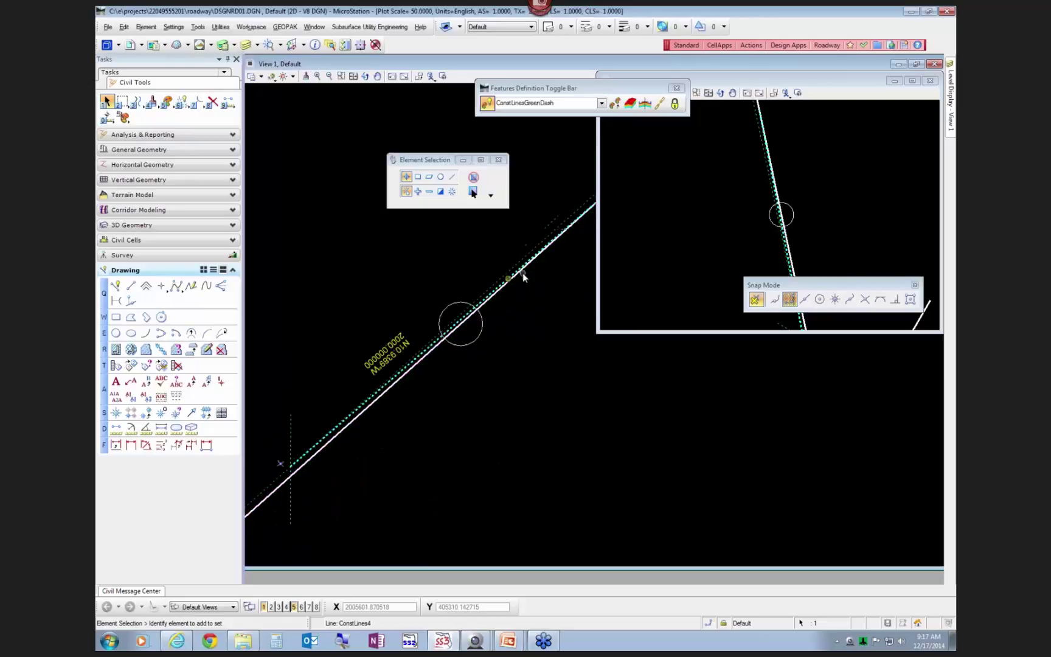
scroll(563, 301, down, 2)
scroll(352, 424, up, 3)
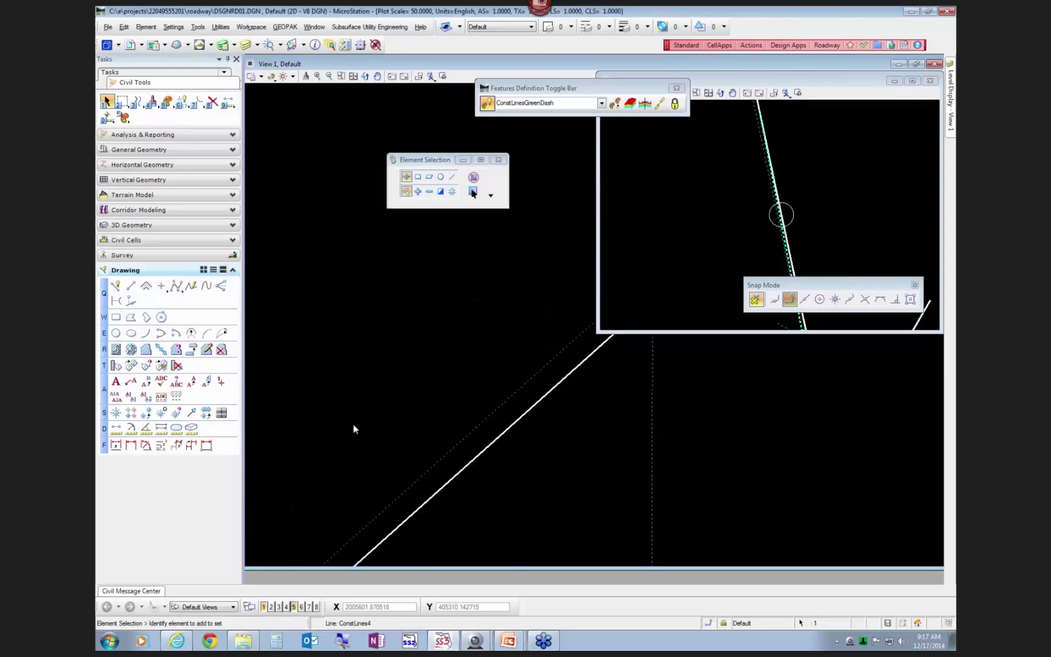
scroll(420, 371, down, 3)
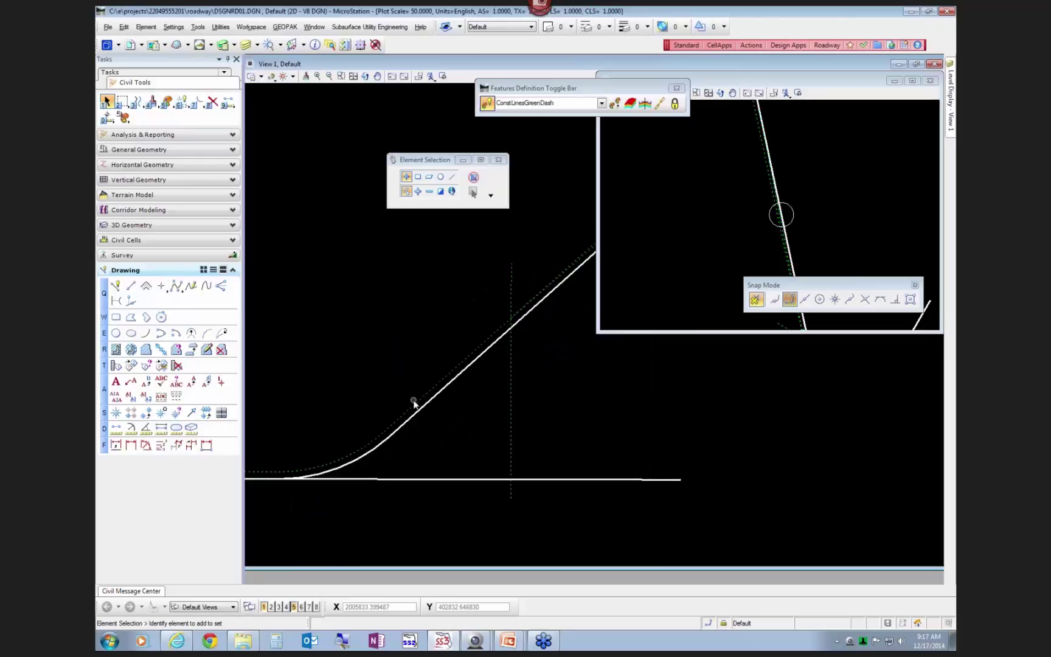
click(419, 402)
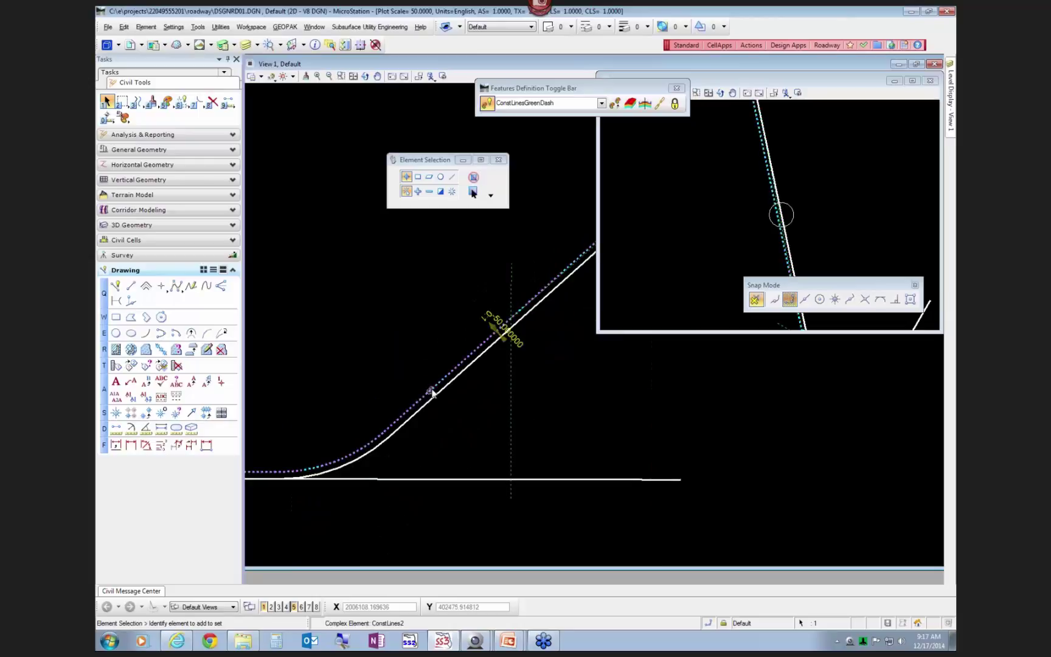
click(517, 344)
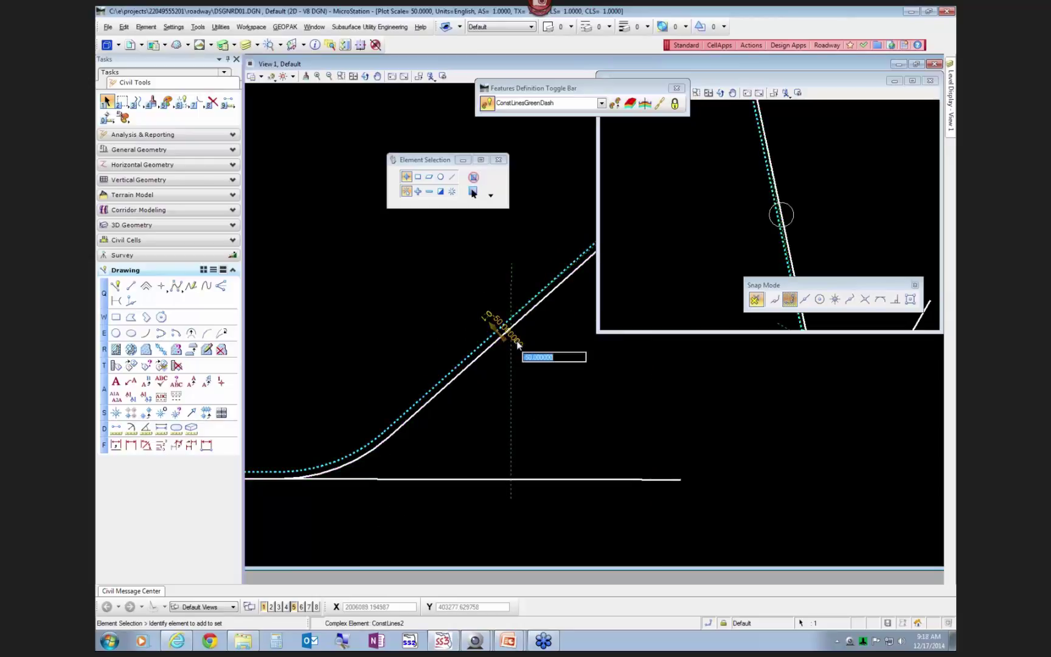
key(BackSpace)
text(30)
key(Return)
click(504, 364)
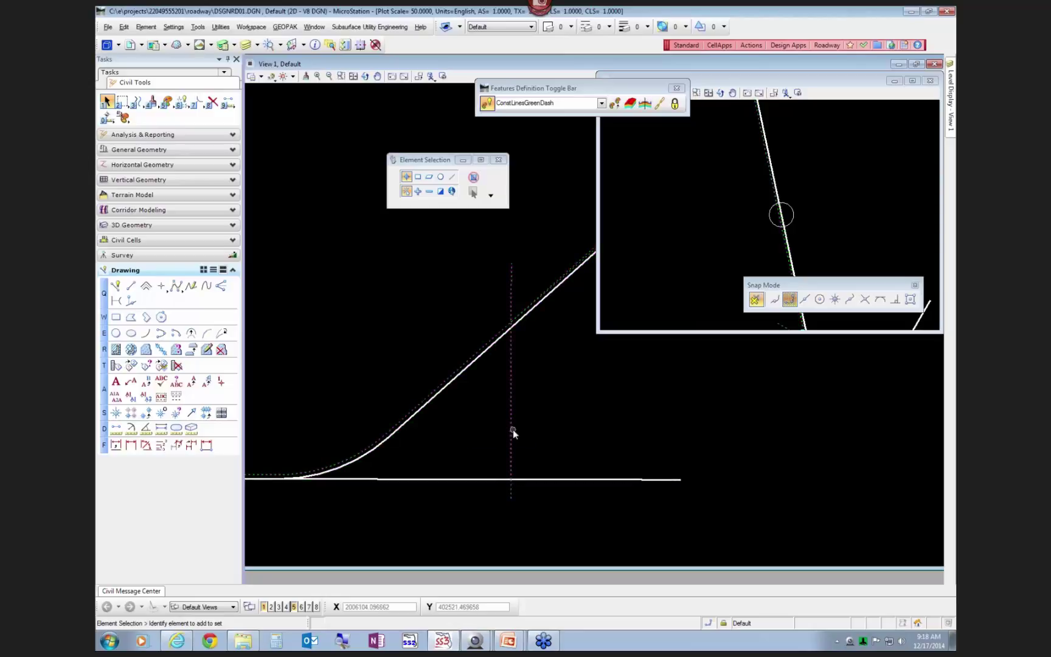
Step: Examine where the trimmed construction line meets the vertical construction line and the marker circle along the diagonal baseline
click(511, 492)
click(494, 467)
scroll(497, 427, down, 2)
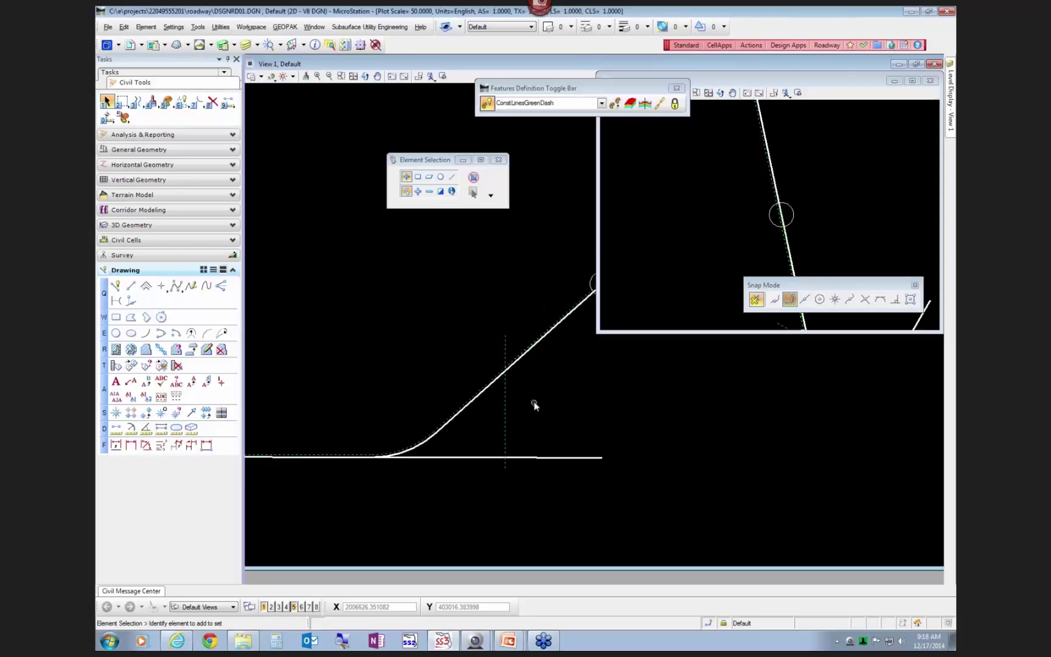
middle_drag(544, 358, 488, 361)
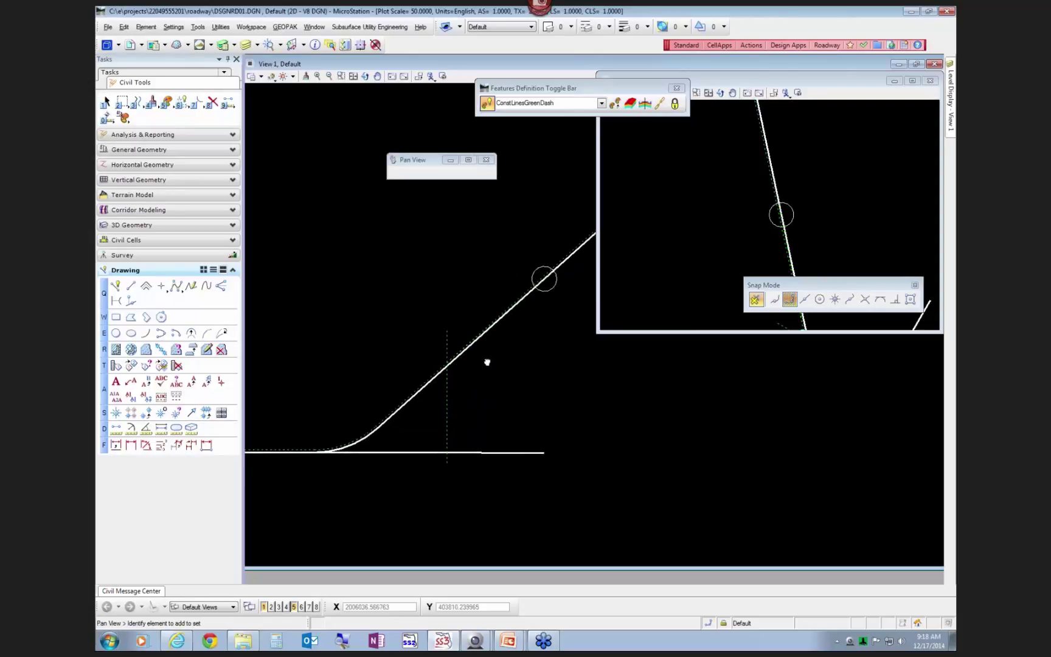
scroll(461, 378, up, 2)
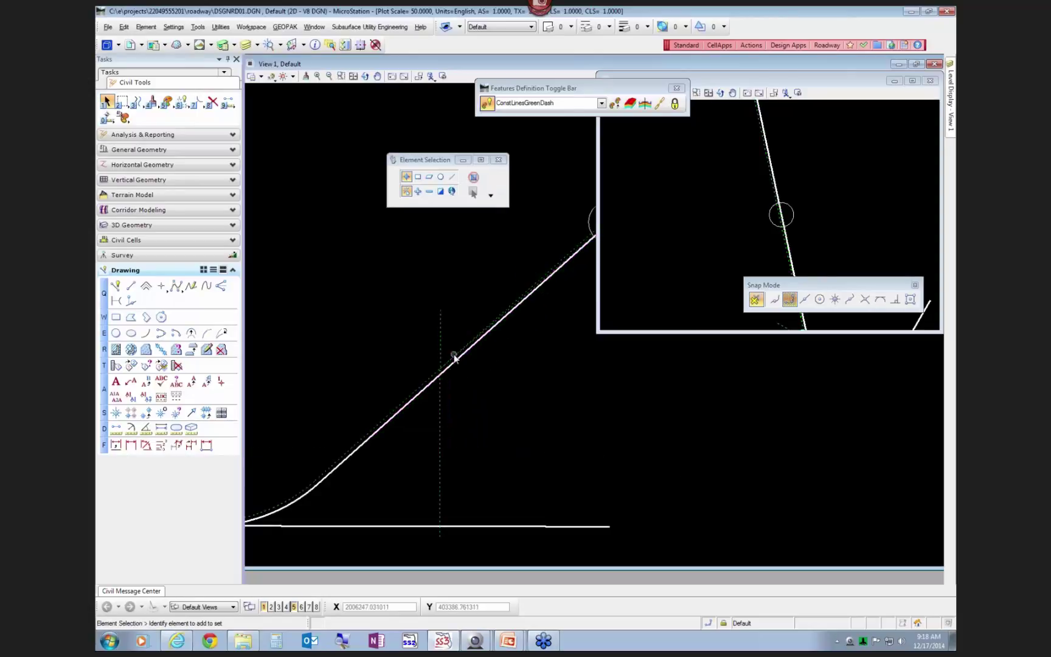
middle_drag(465, 398, 435, 383)
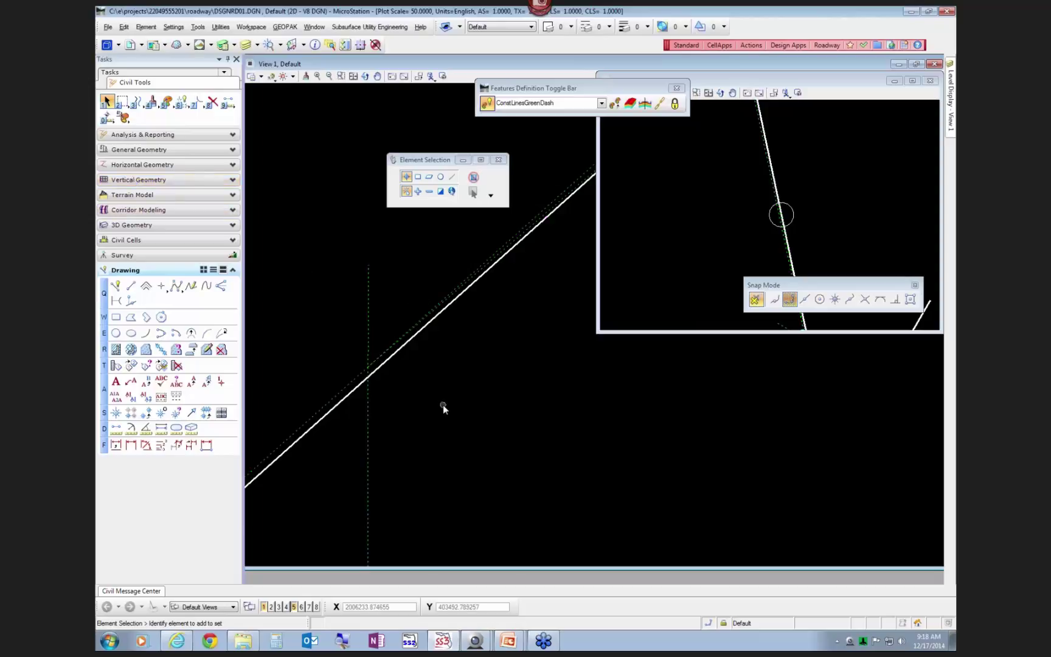
click(537, 231)
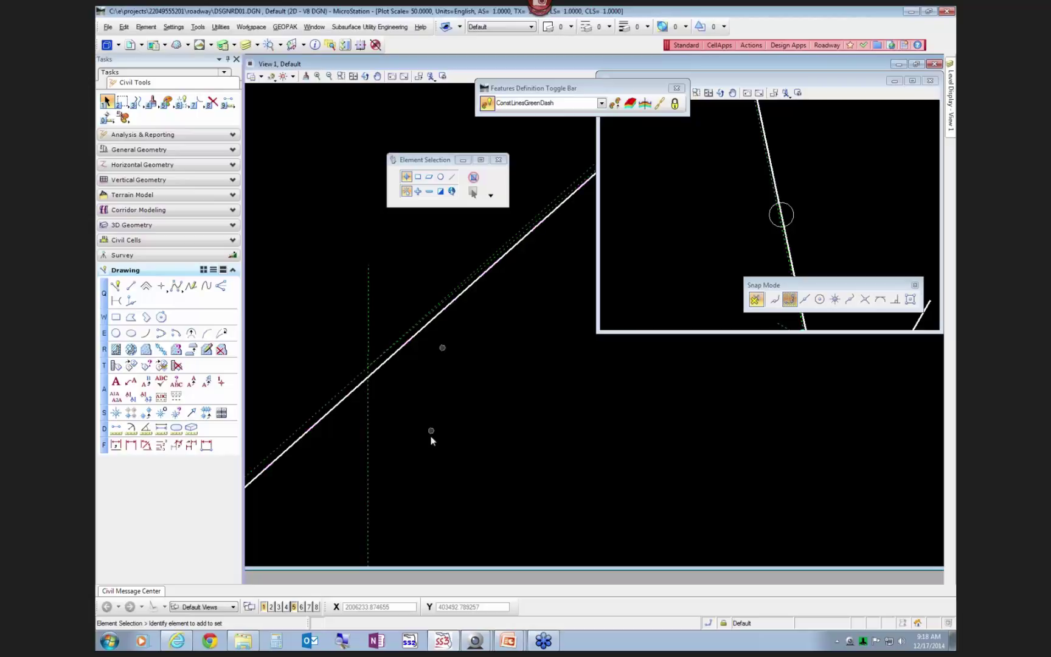
Step: Show the design standards controls from the horizontal geometry tools and place them beside the feature definition controls
click(121, 165)
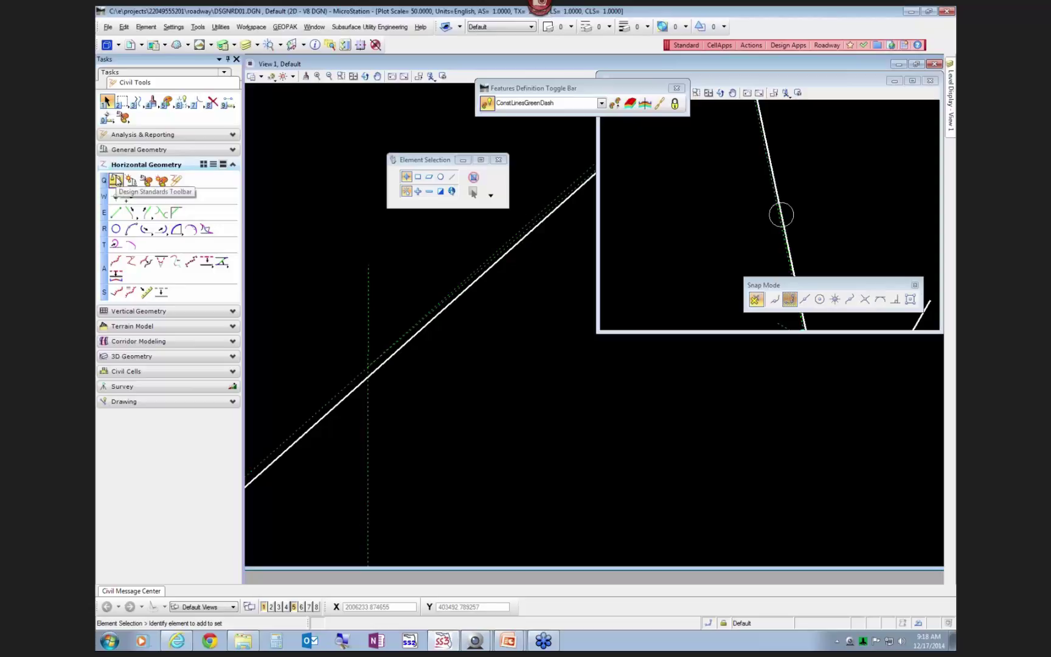
click(116, 180)
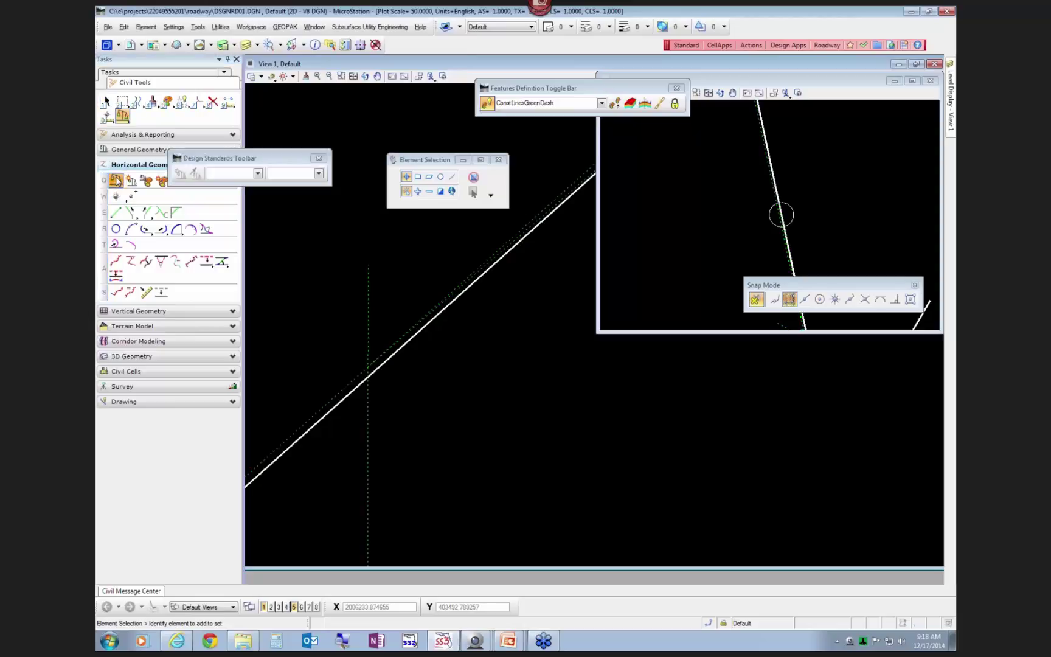
drag(265, 155, 360, 93)
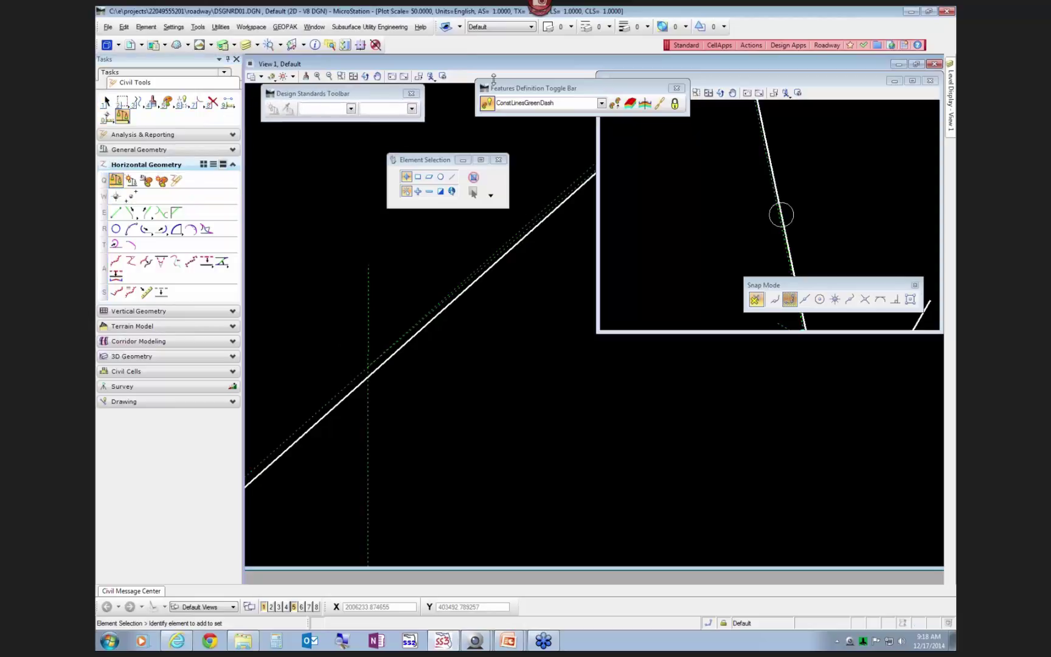
mouse_move(535, 89)
mouse_down()
mouse_move(522, 39)
mouse_move(516, 87)
mouse_up()
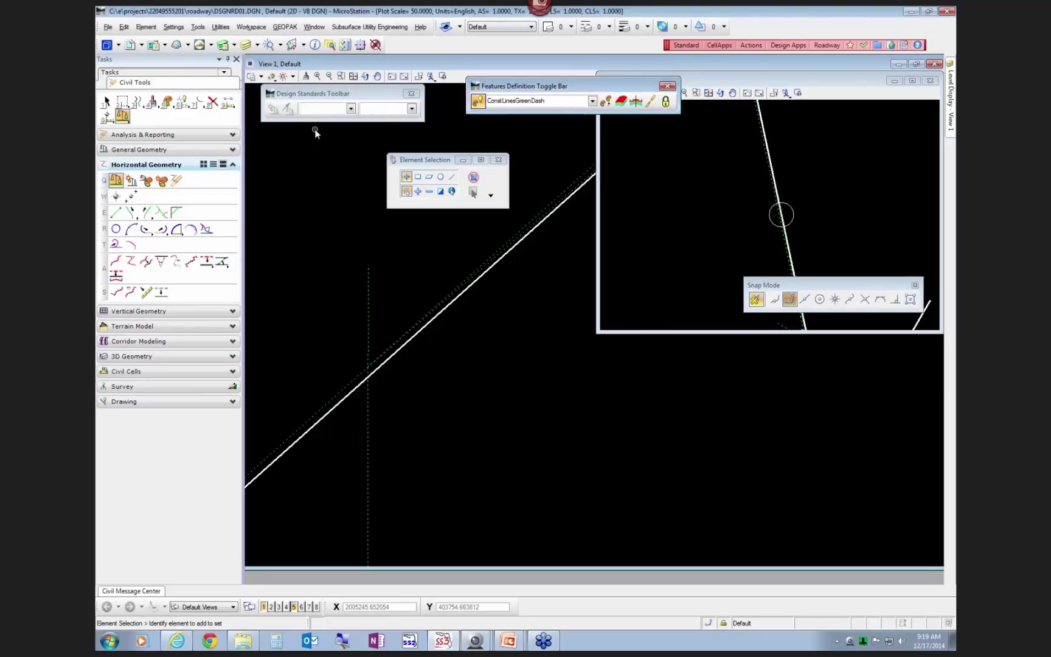
click(322, 95)
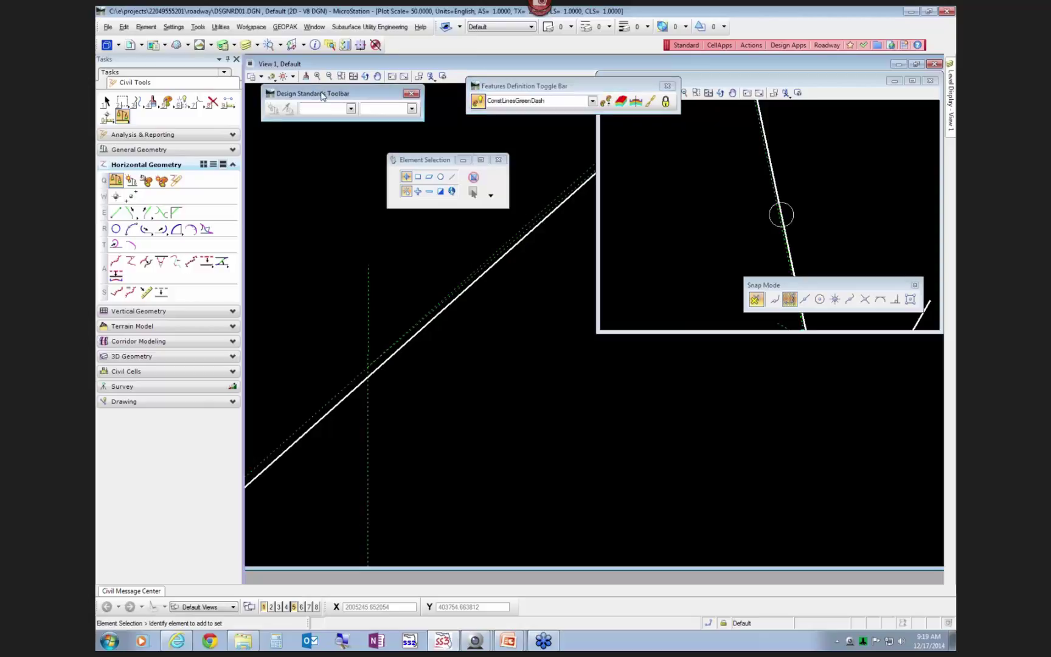
Step: Choose the 50MPH design standard for Arterials, Flat Terrain, Urban, With Curb and Gutter
click(351, 109)
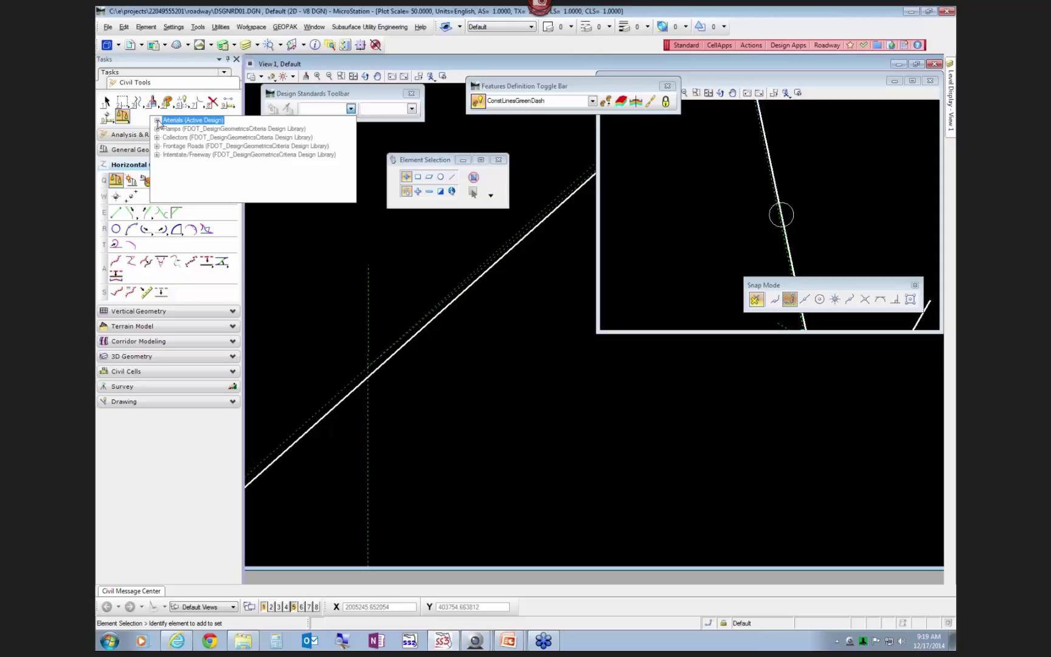
click(157, 120)
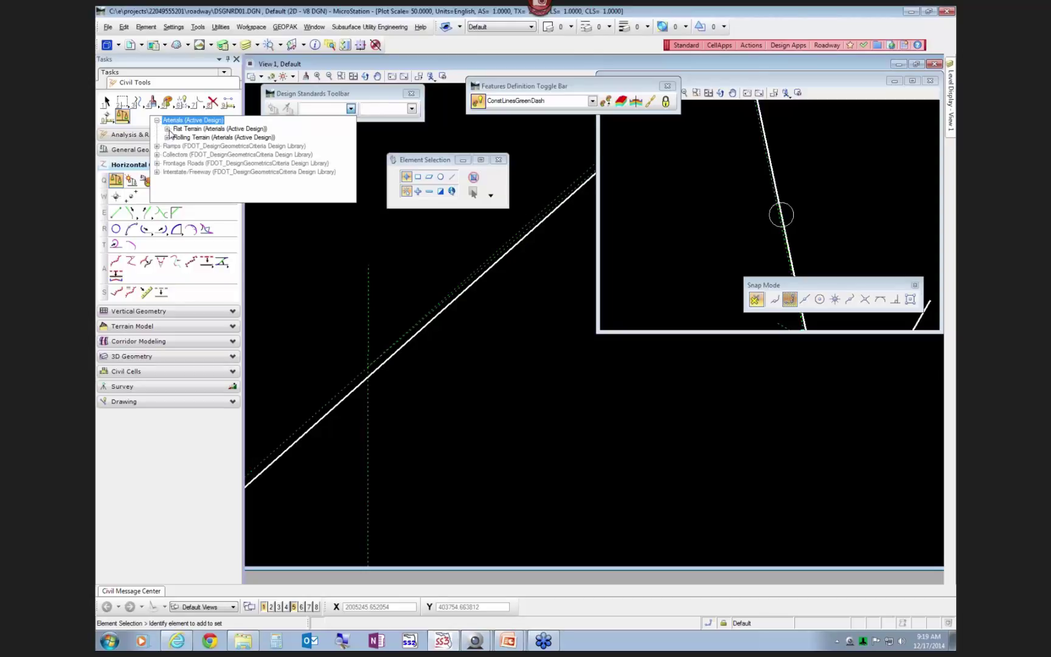
click(167, 129)
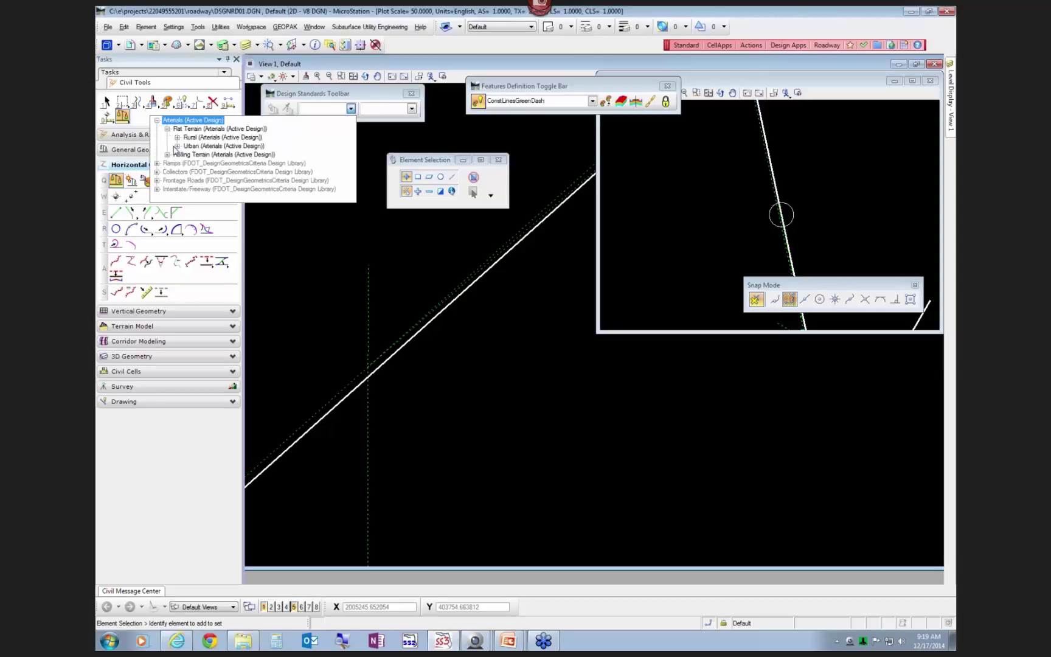
click(178, 146)
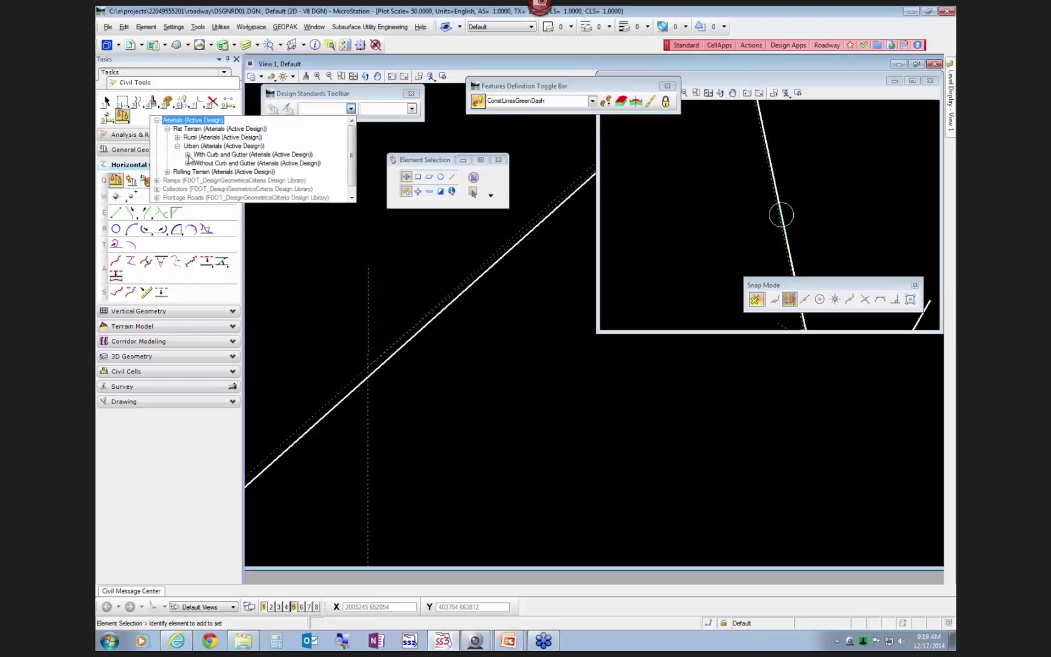
click(188, 155)
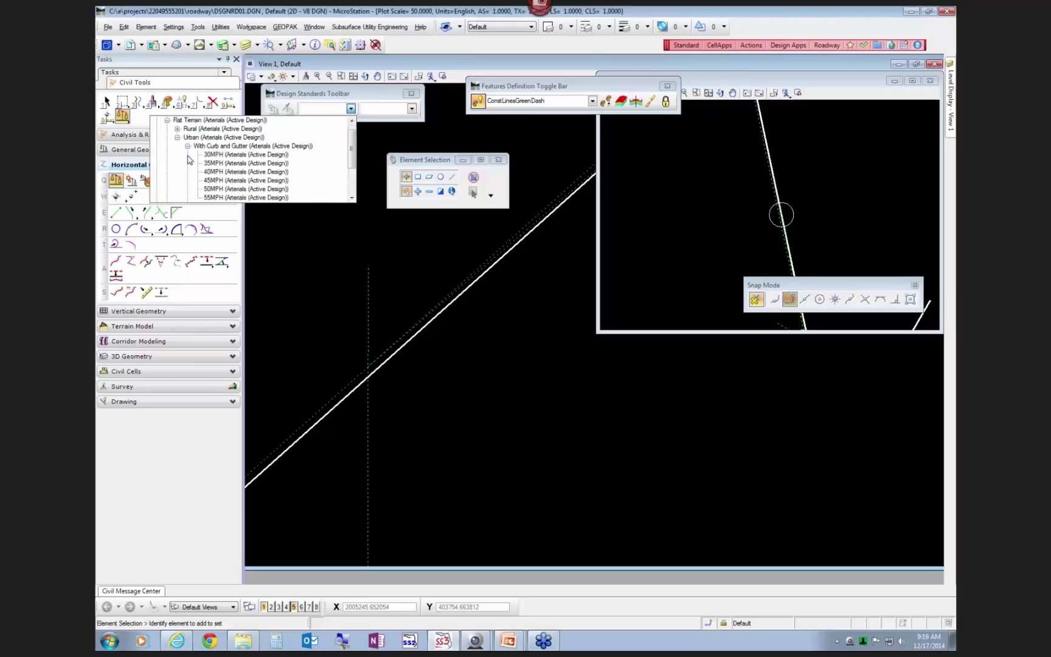
click(218, 190)
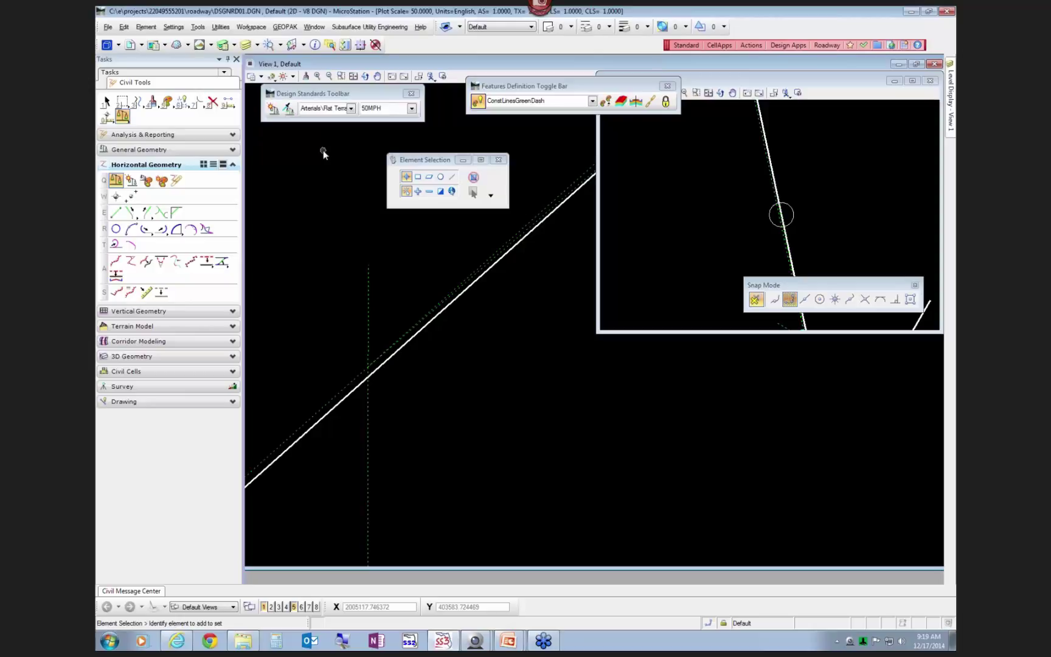
Step: Draw a simple arc of radius 881 between the trimmed diagonal line and the vertical construction line, trimming both
click(176, 230)
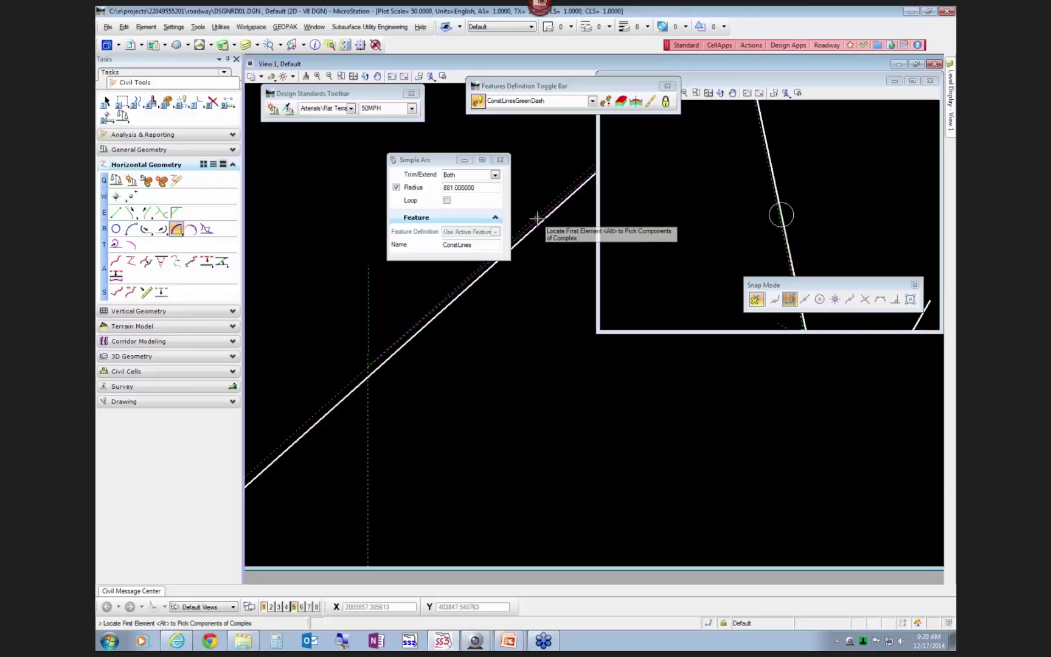
click(524, 236)
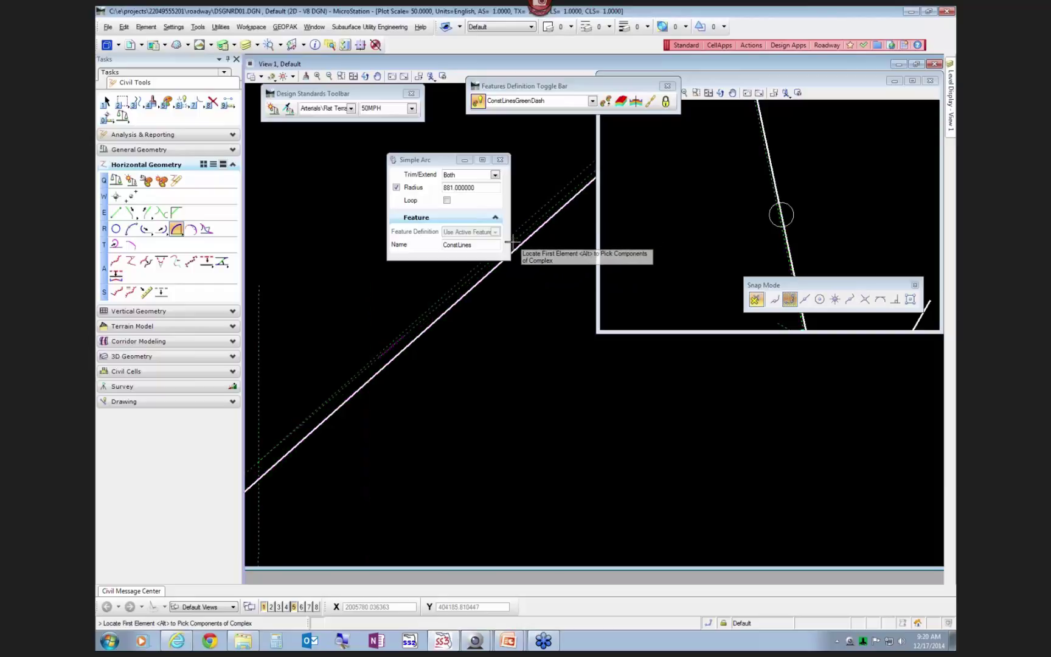
scroll(530, 300, down, 5)
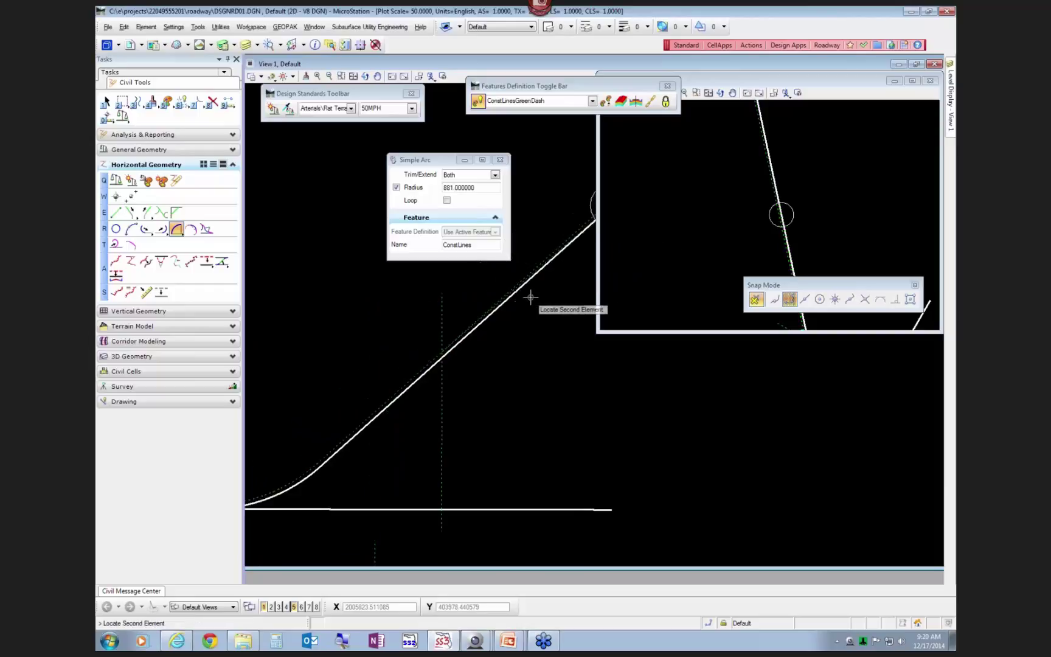
click(443, 397)
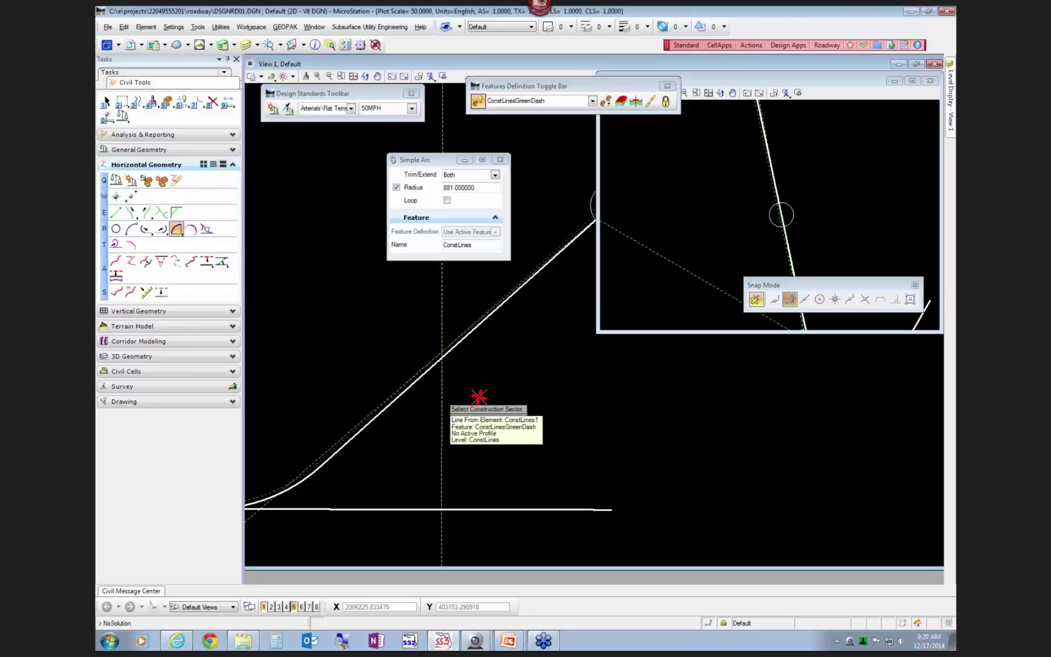
scroll(505, 385, up, 5)
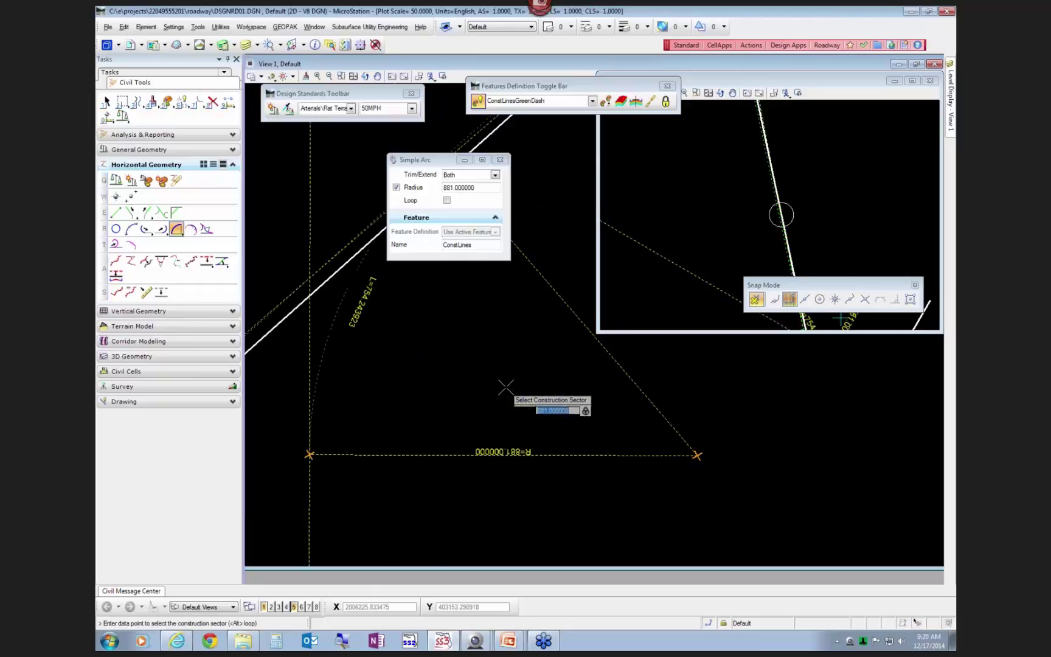
scroll(529, 421, down, 3)
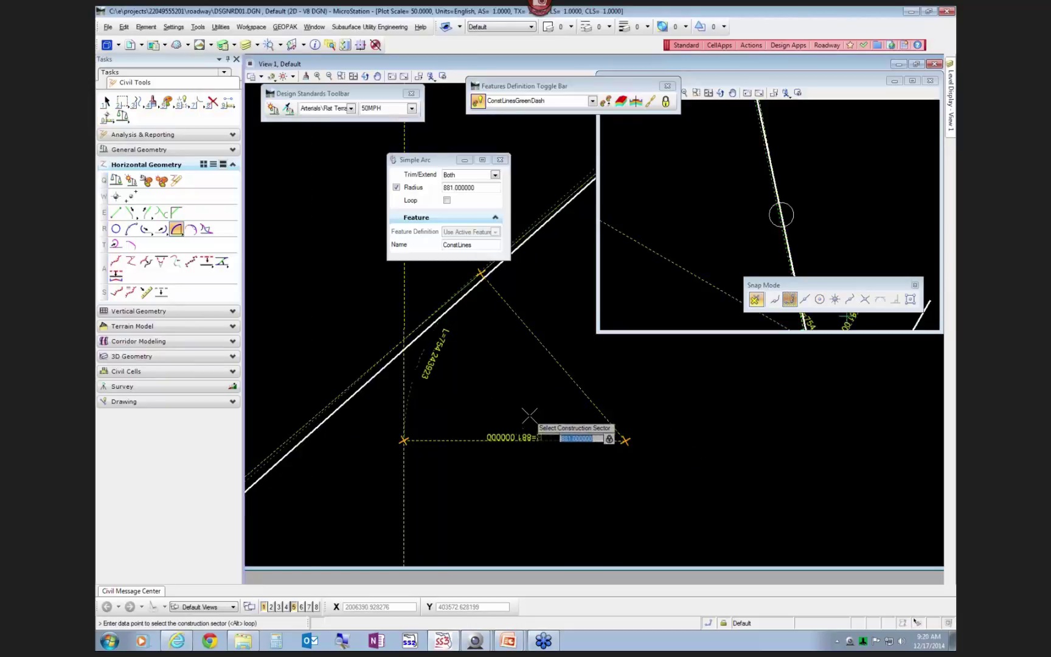
click(506, 394)
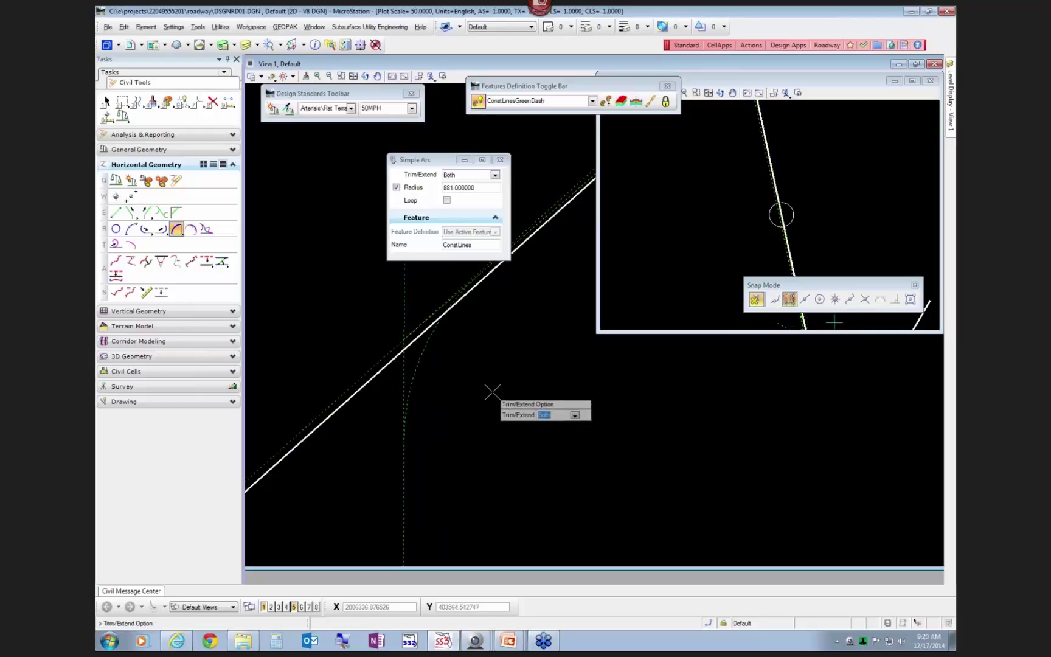
click(493, 392)
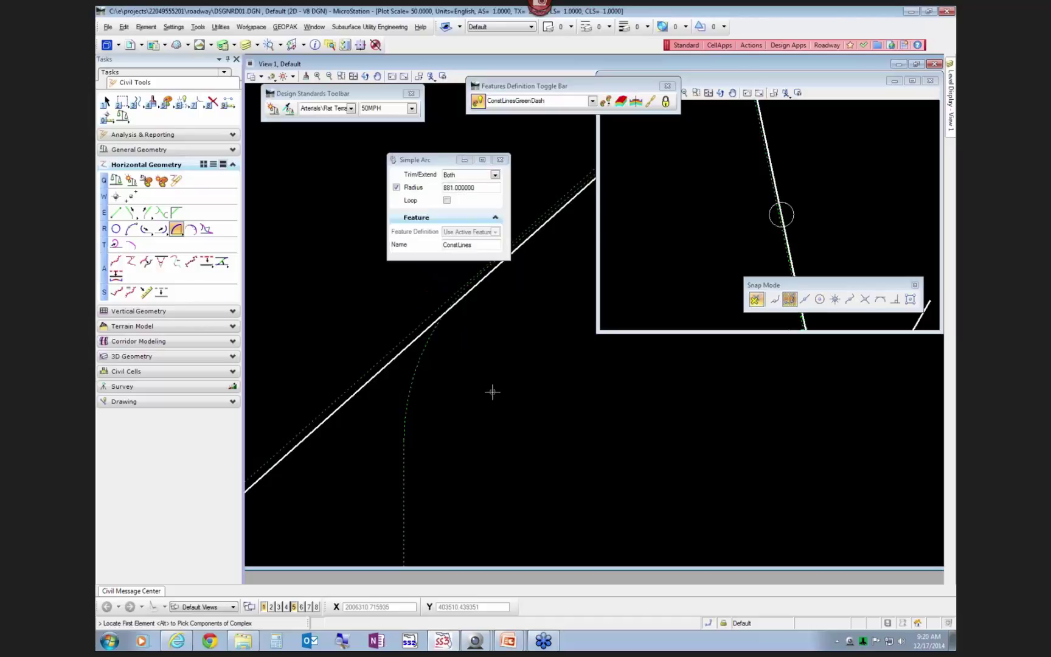
right_click(492, 392)
click(449, 379)
click(473, 402)
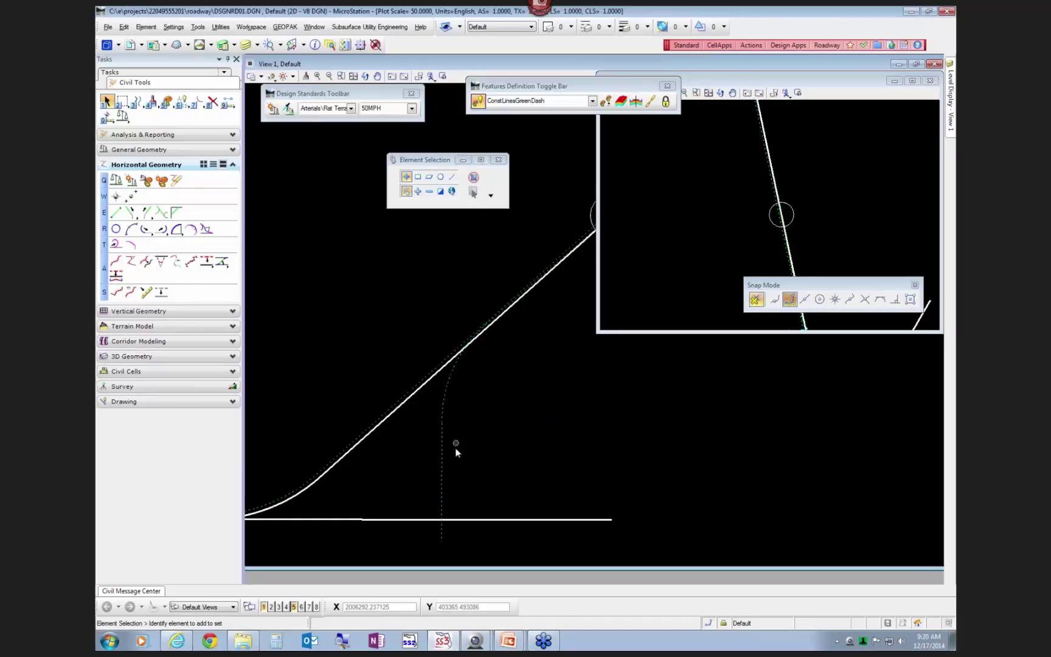
Step: Try to shift the vertical construction line about 117 units along the horizontal baseline by the midpoint handle of its lower part, and undo it
click(440, 537)
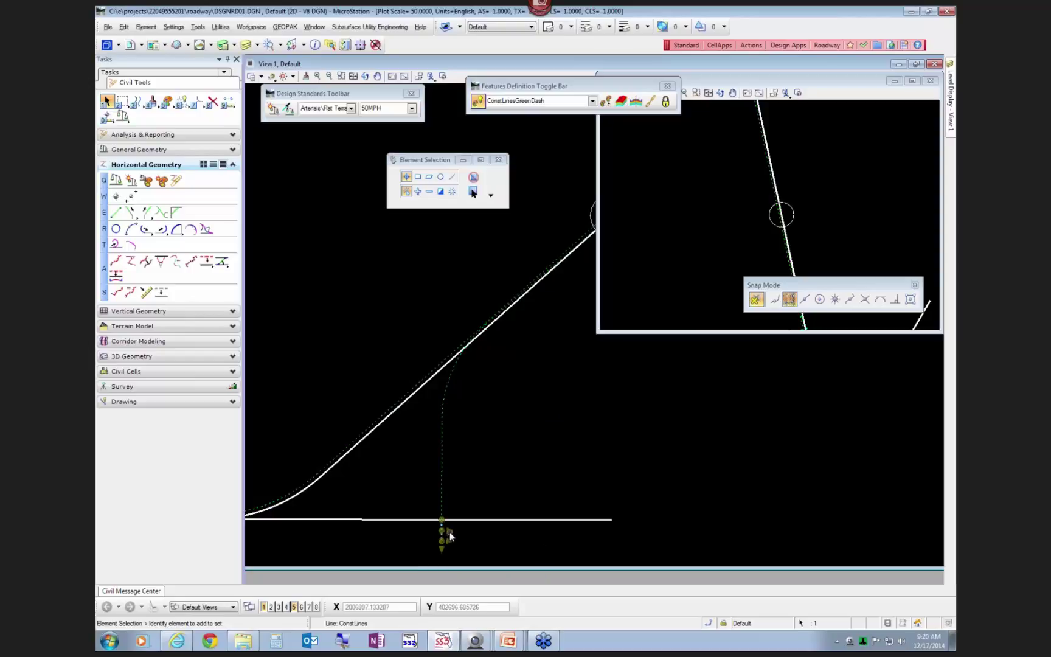
click(449, 531)
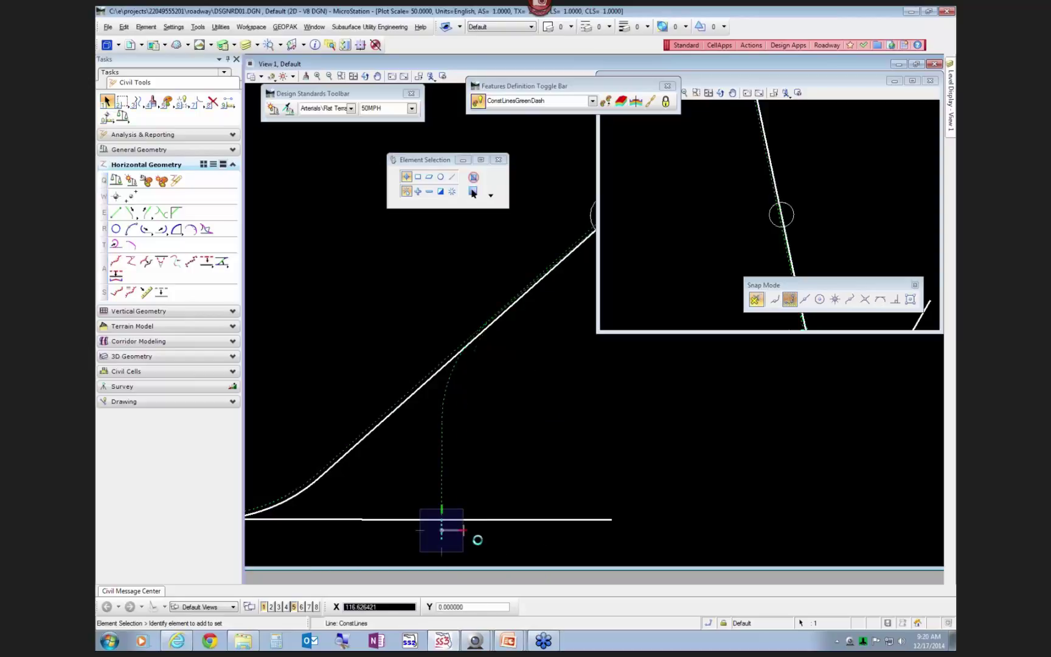
click(478, 539)
click(467, 373)
click(511, 439)
key(ctrl+z)
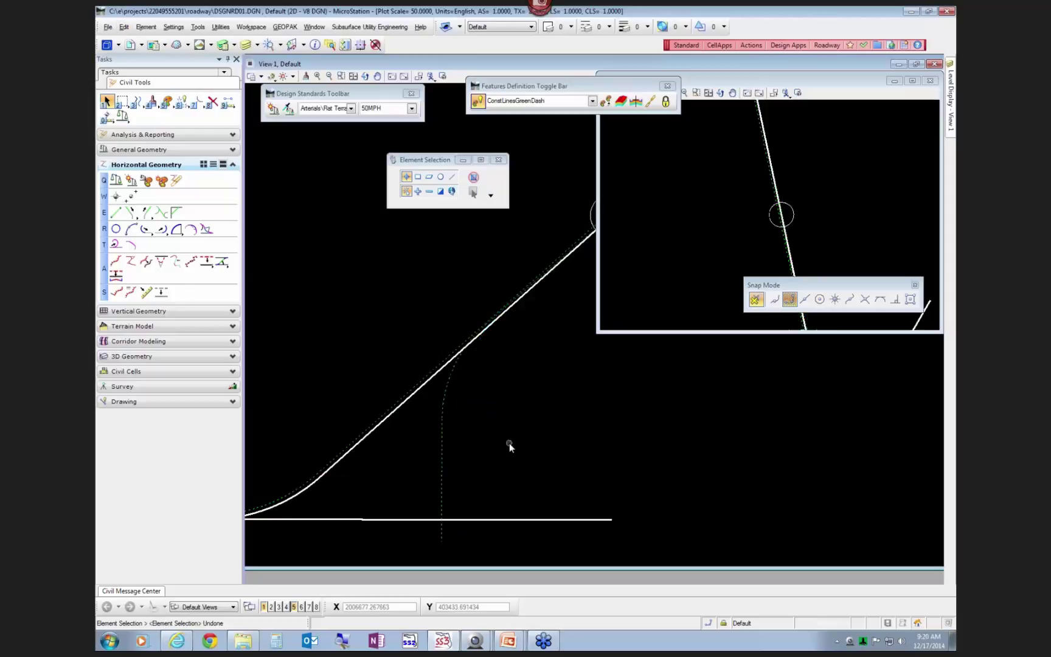
scroll(441, 545, up, 5)
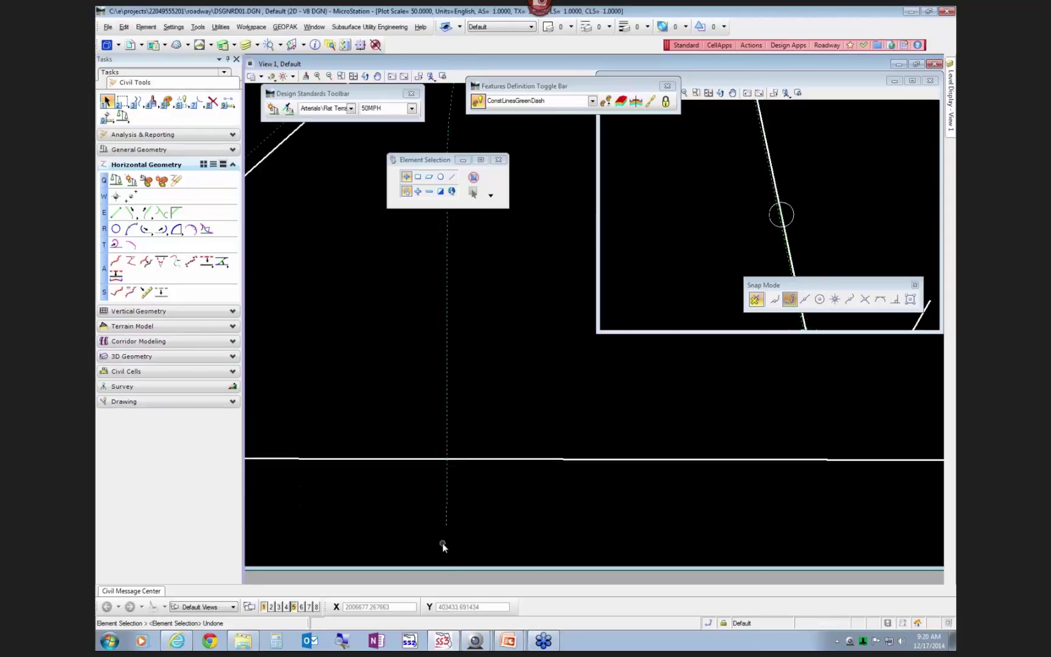
Step: Try to rotate the vertical construction line about 12 degrees by its lower end, pivoting where it meets the horizontal baseline
scroll(443, 543, down, 2)
click(443, 542)
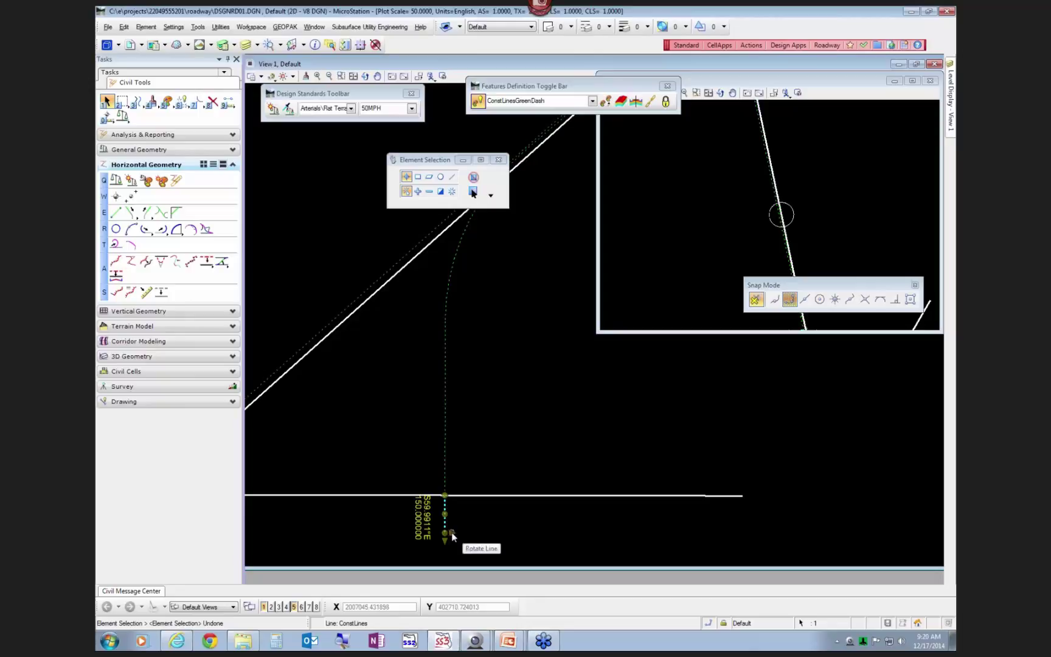
click(452, 532)
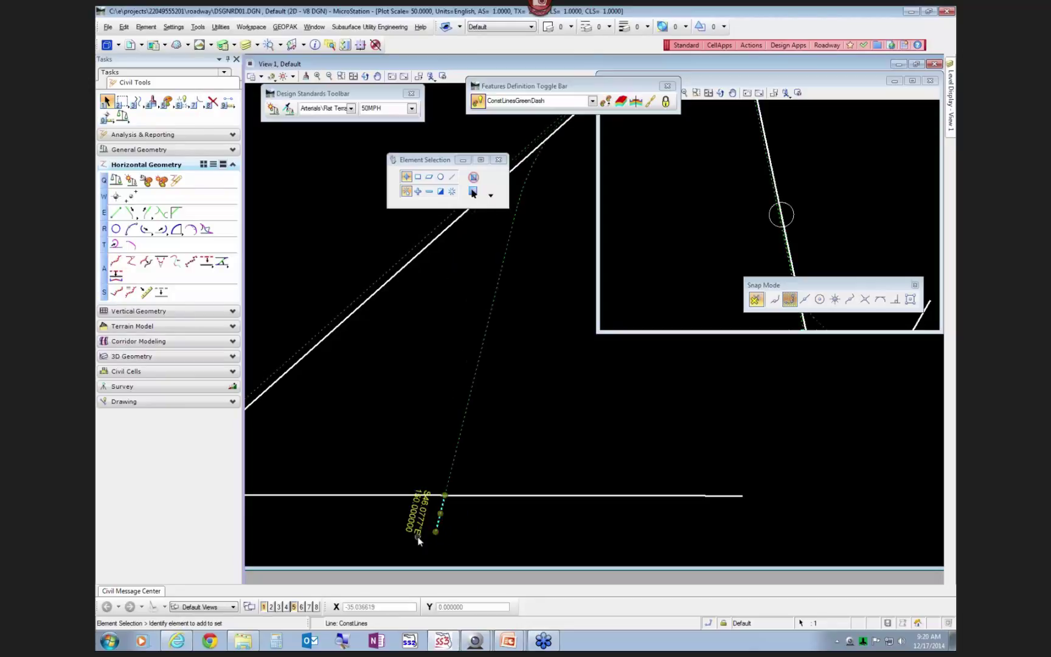
right_click(417, 537)
scroll(416, 537, down, 2)
Step: Examine how the radius 881 arc and the diagonal construction line relate to the rotated line by selecting each one
click(479, 336)
scroll(417, 384, down, 2)
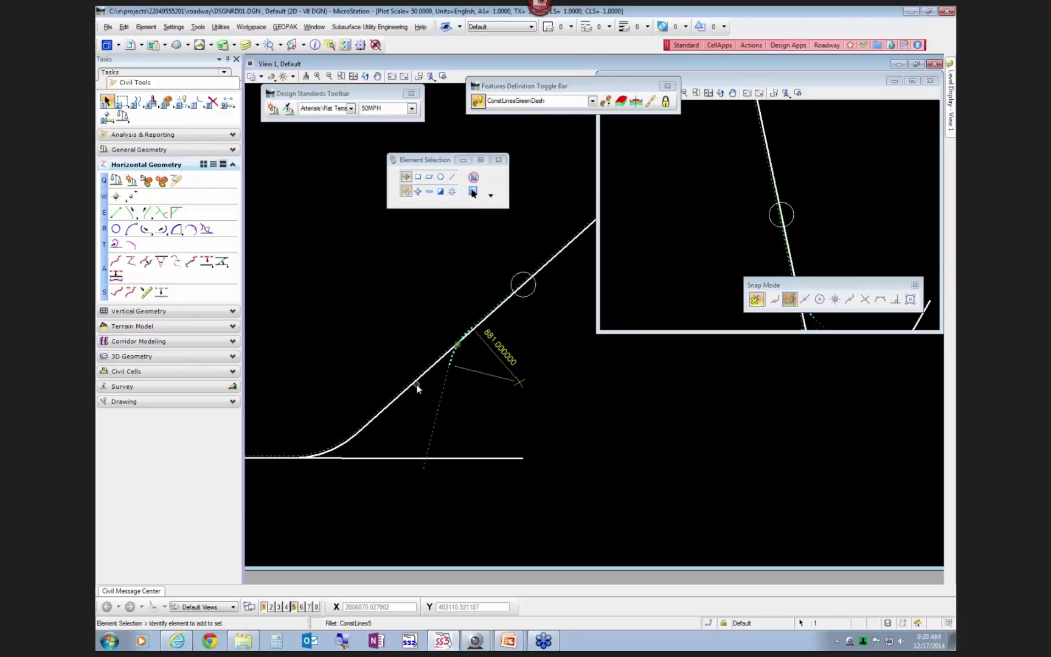
scroll(529, 283, up, 2)
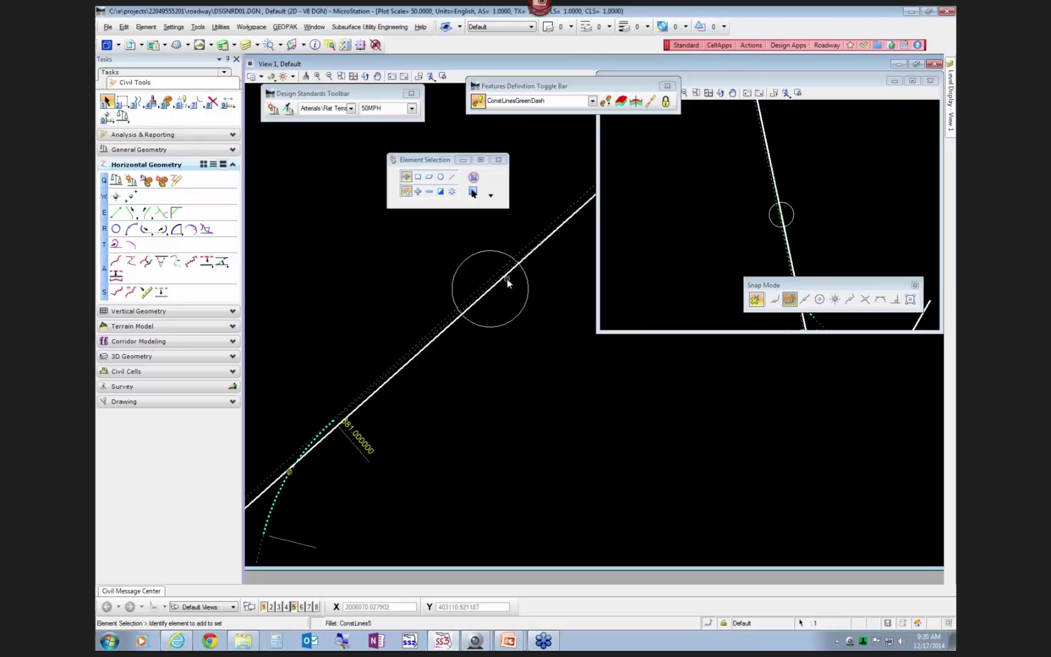
scroll(507, 279, up, 2)
click(501, 269)
scroll(357, 329, down, 1)
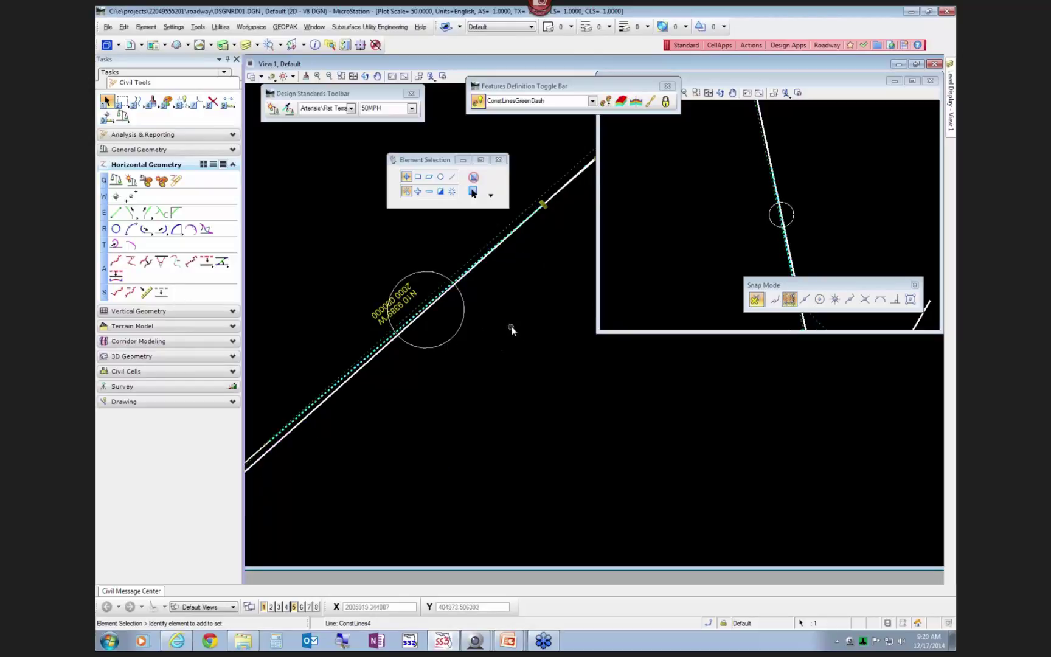
scroll(514, 327, down, 1)
click(515, 324)
scroll(515, 323, down, 2)
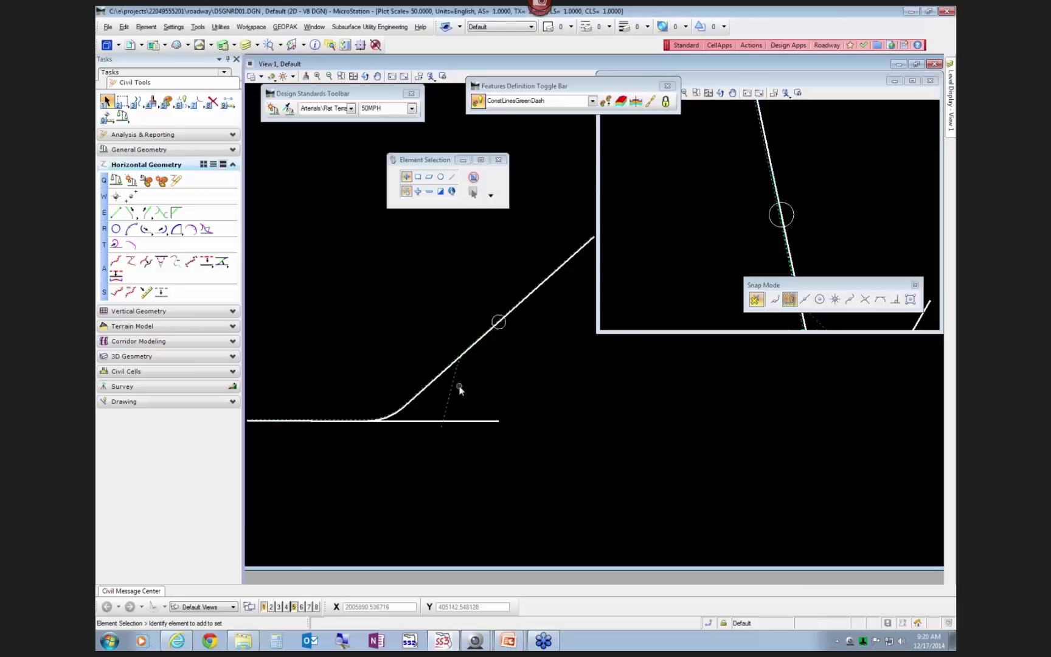
Step: Undo the rotation of the construction line
scroll(462, 389, up, 3)
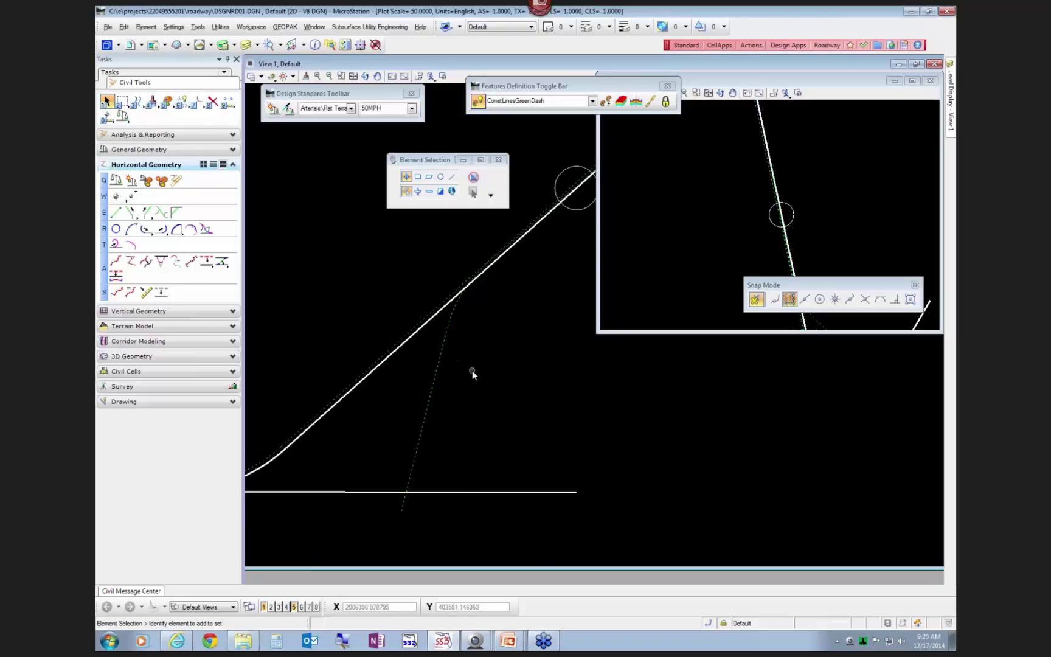
key(ctrl+z)
scroll(462, 382, down, 1)
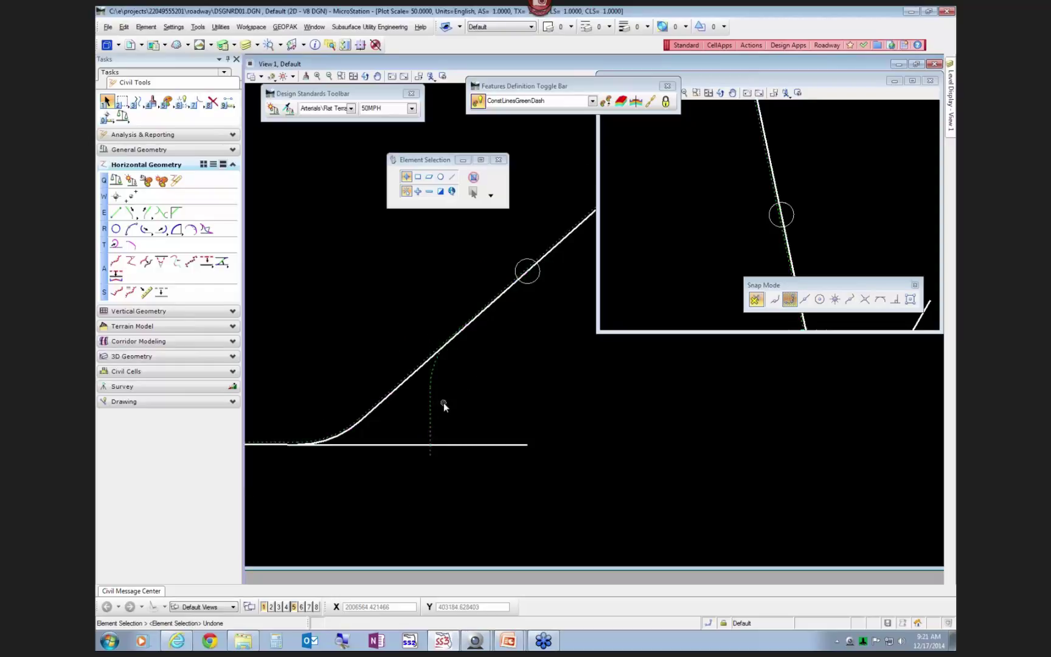
Step: Join the vertical line, arc and diagonal line automatically into a complex element with the Centerline(CL) feature definition and the name CL
scroll(426, 464, up, 3)
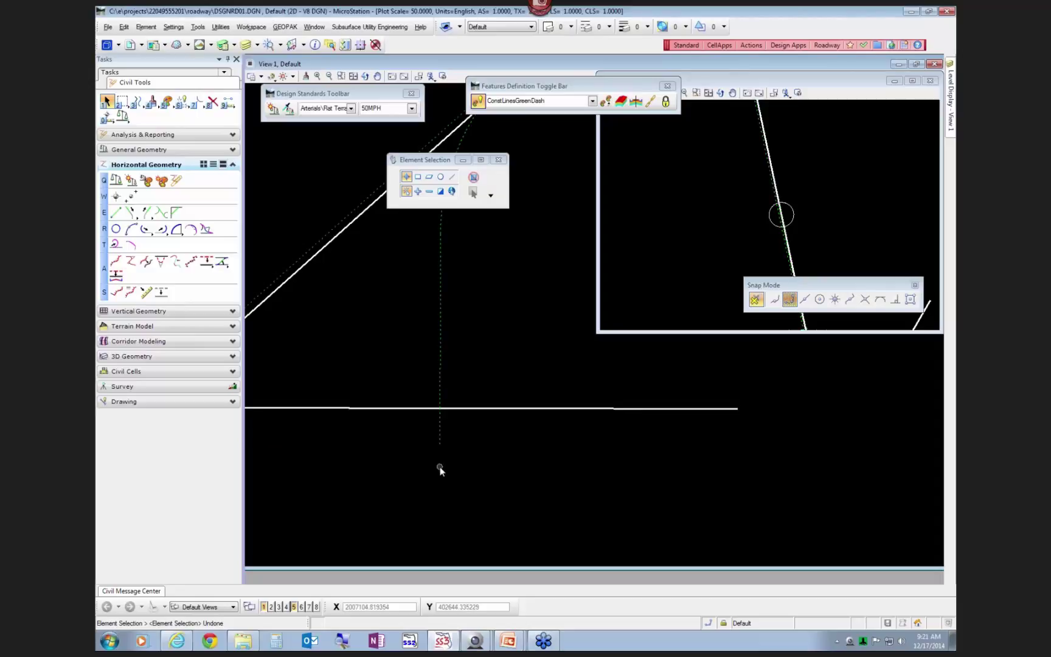
scroll(435, 470, down, 2)
middle_drag(493, 352, 453, 399)
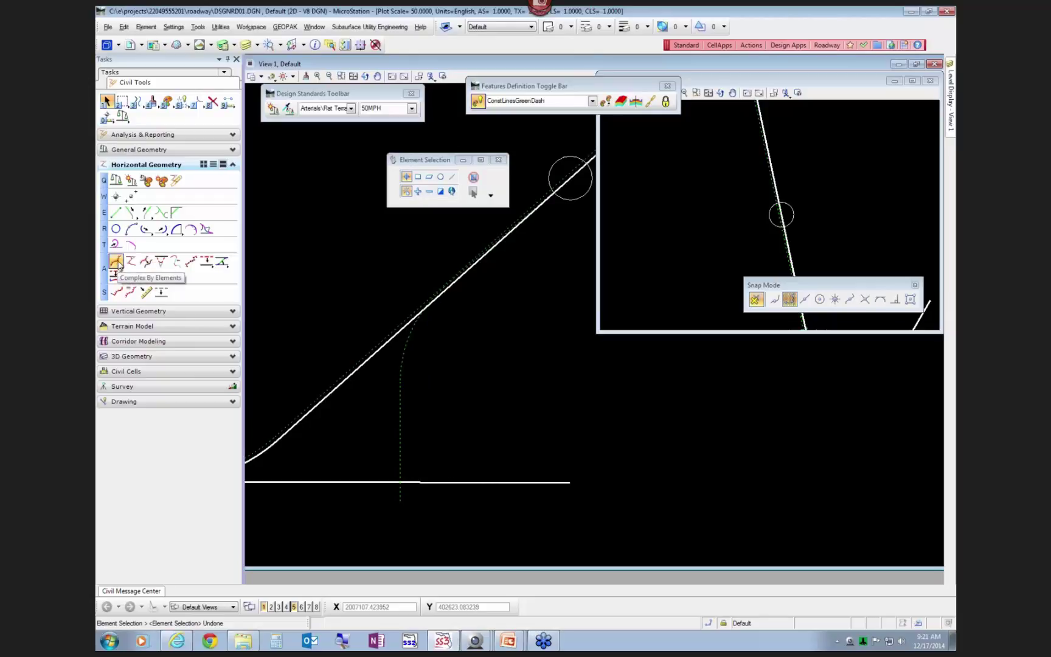
click(116, 262)
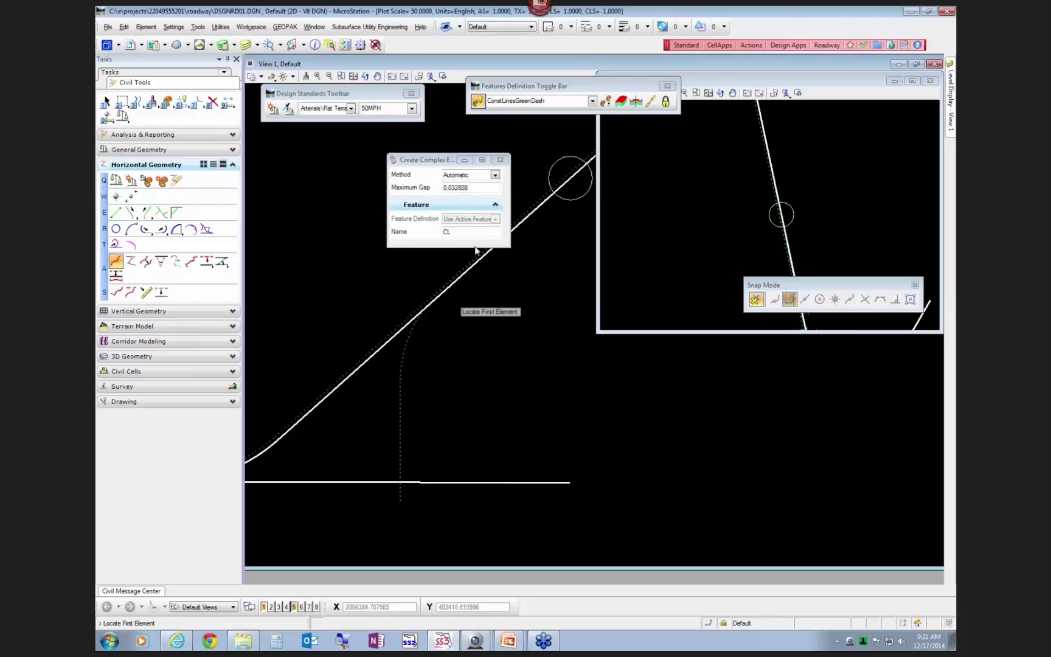
click(592, 102)
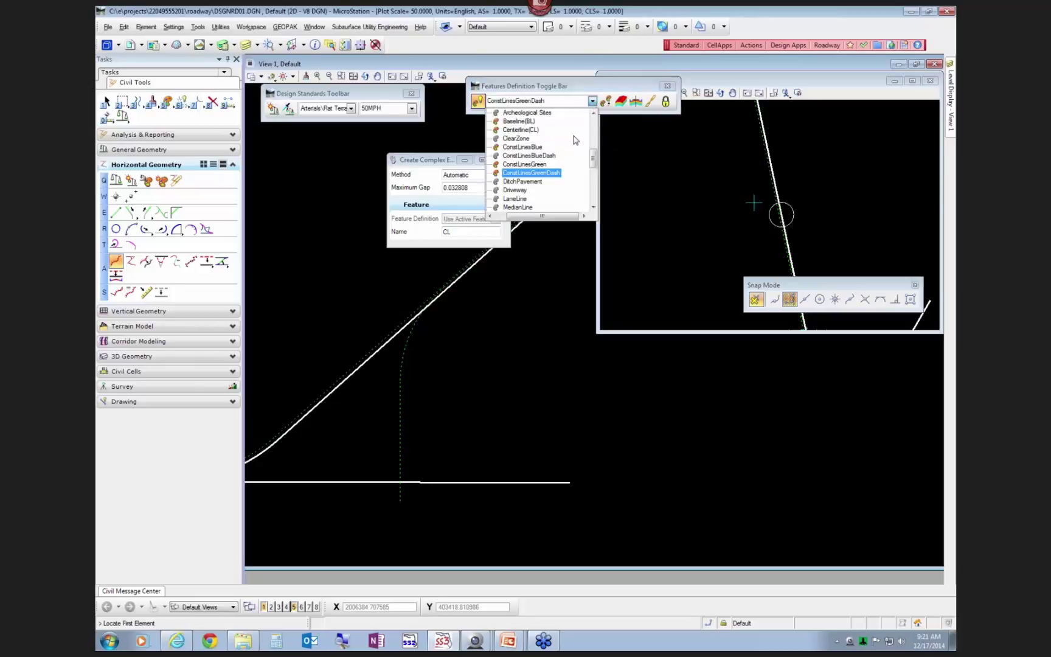
click(520, 129)
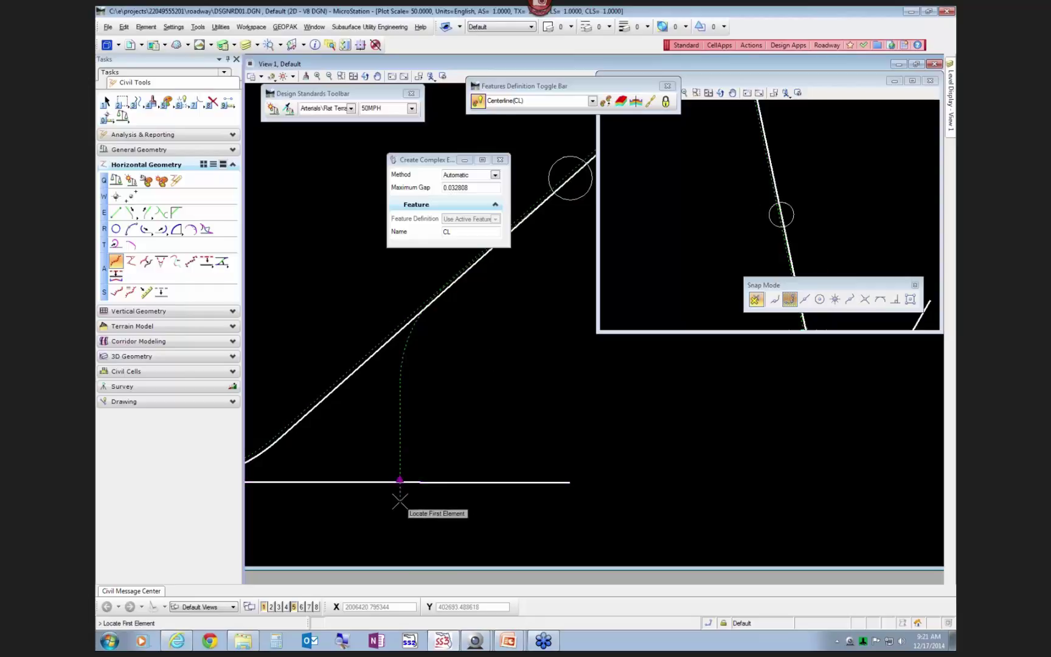
mouse_move(401, 499)
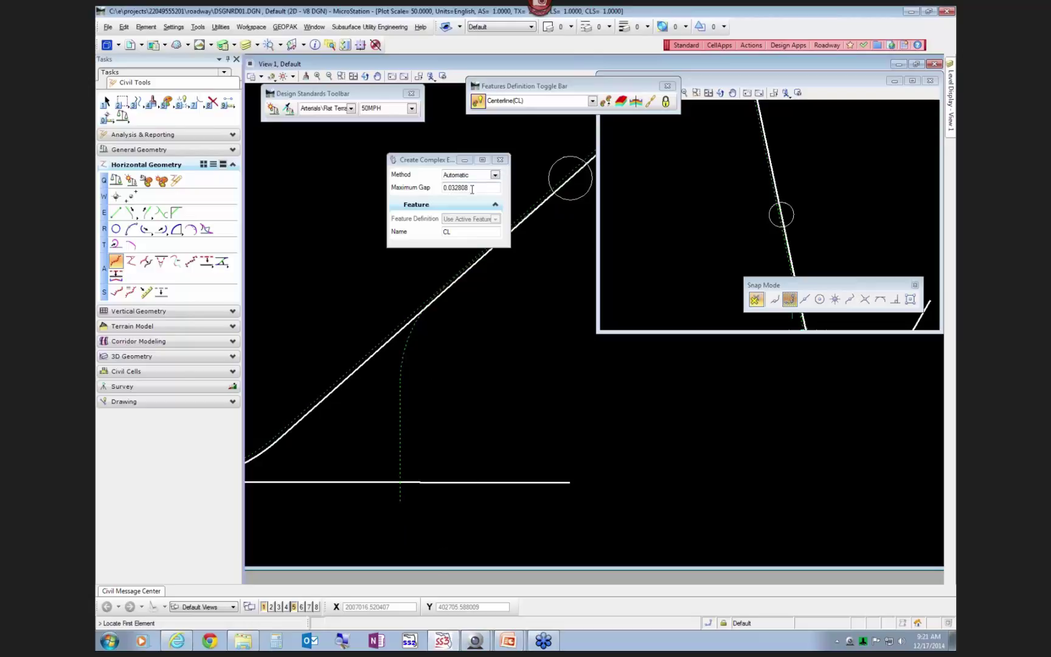
click(400, 501)
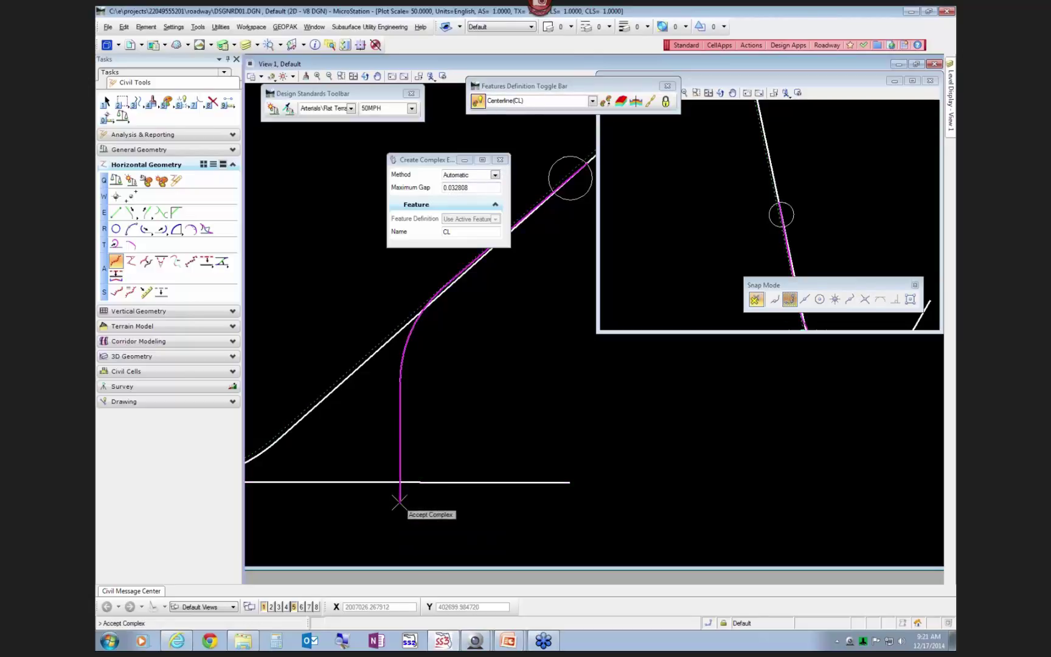
click(431, 468)
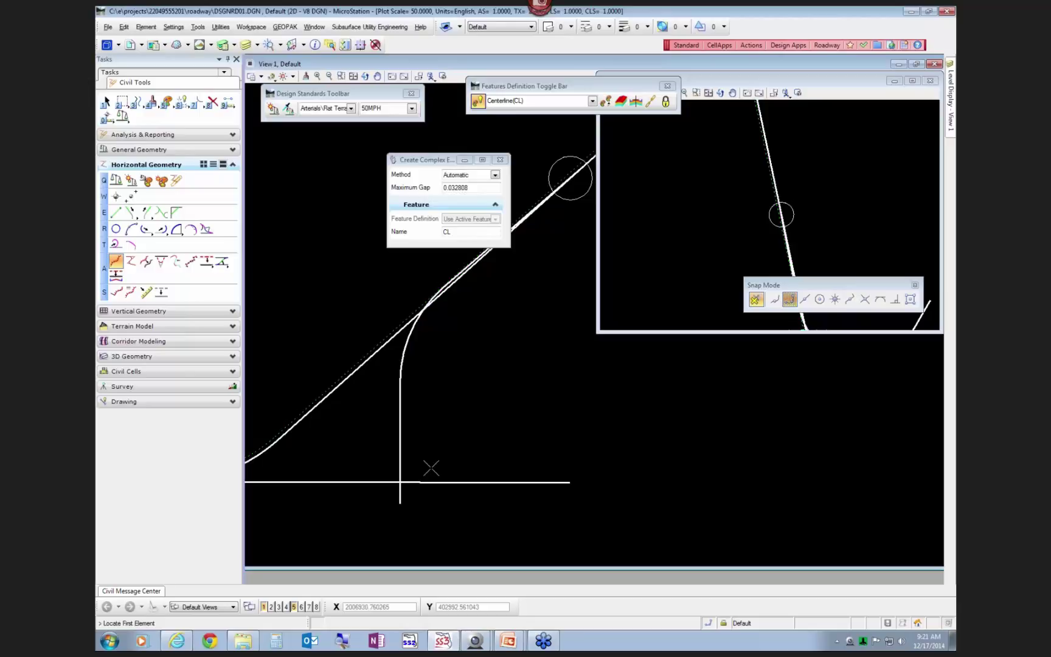
key(Escape)
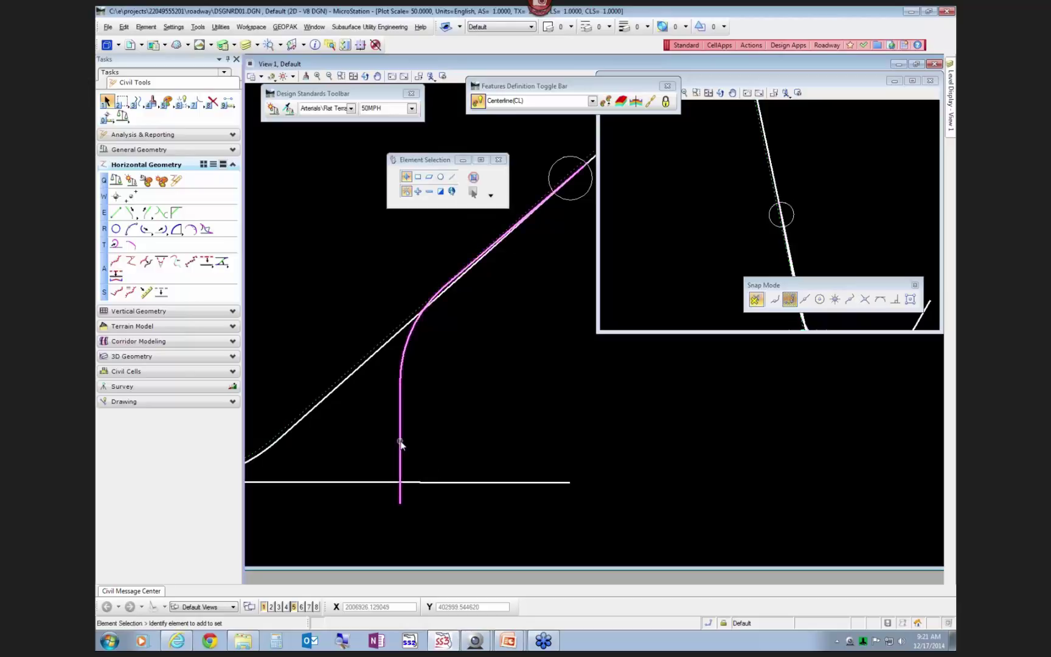
Step: Inspect the rules and dimensions of the complex centerline by selecting it, and clear the selection
click(399, 444)
scroll(438, 454, down, 2)
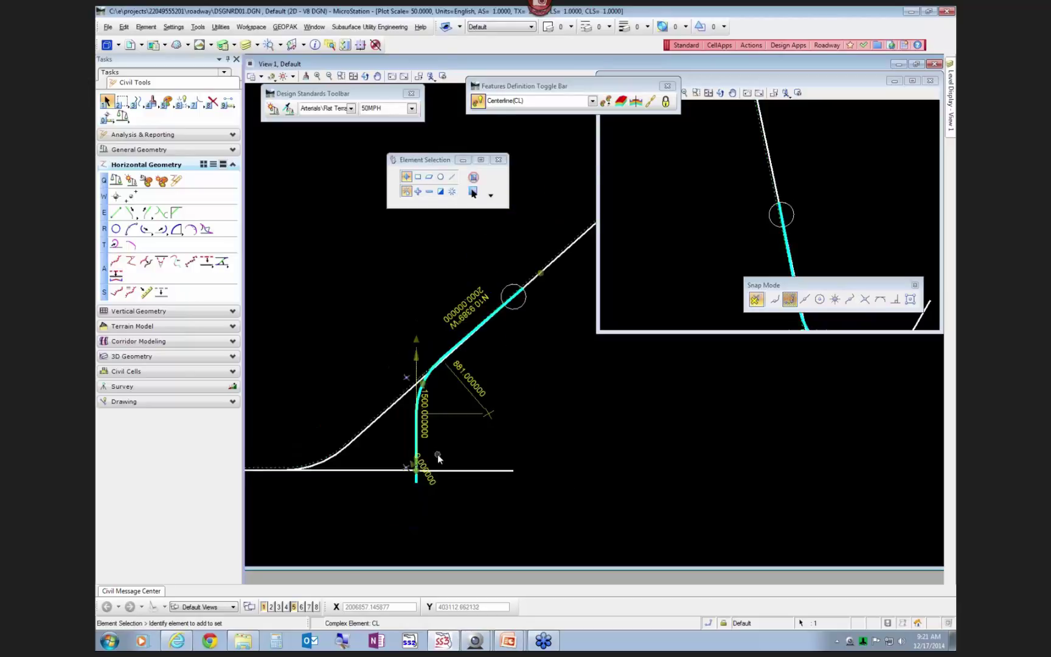
click(469, 444)
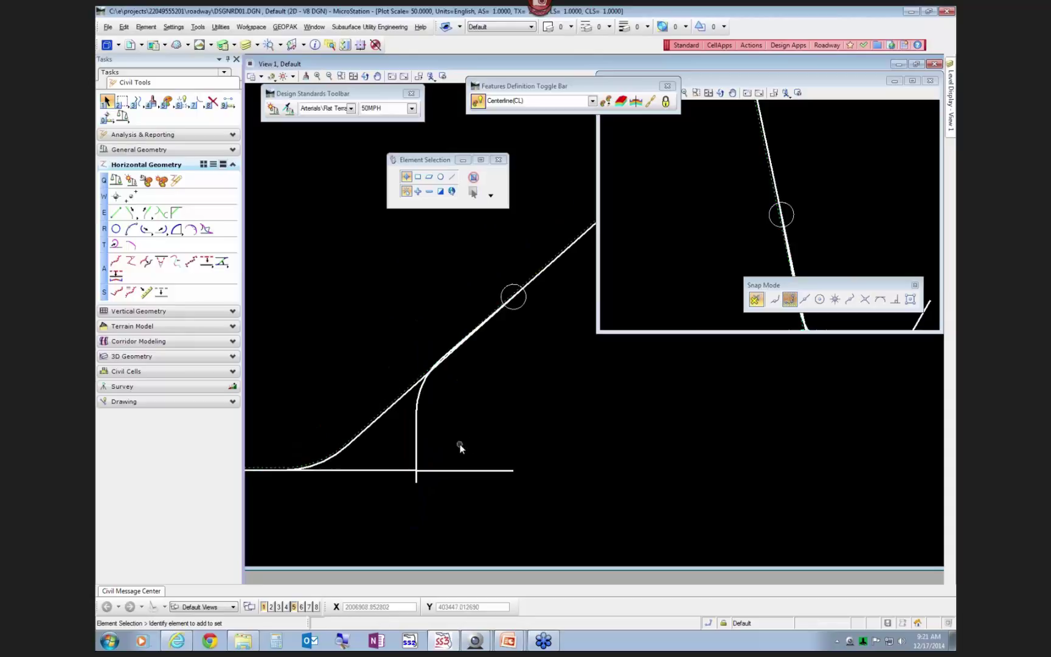
scroll(457, 447, up, 2)
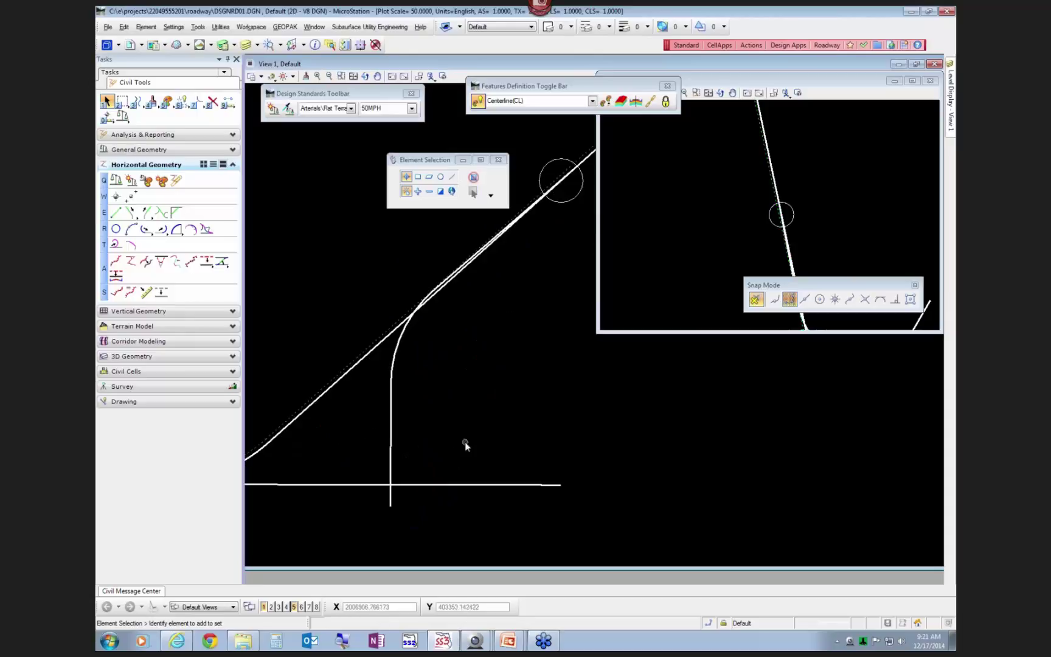
click(394, 371)
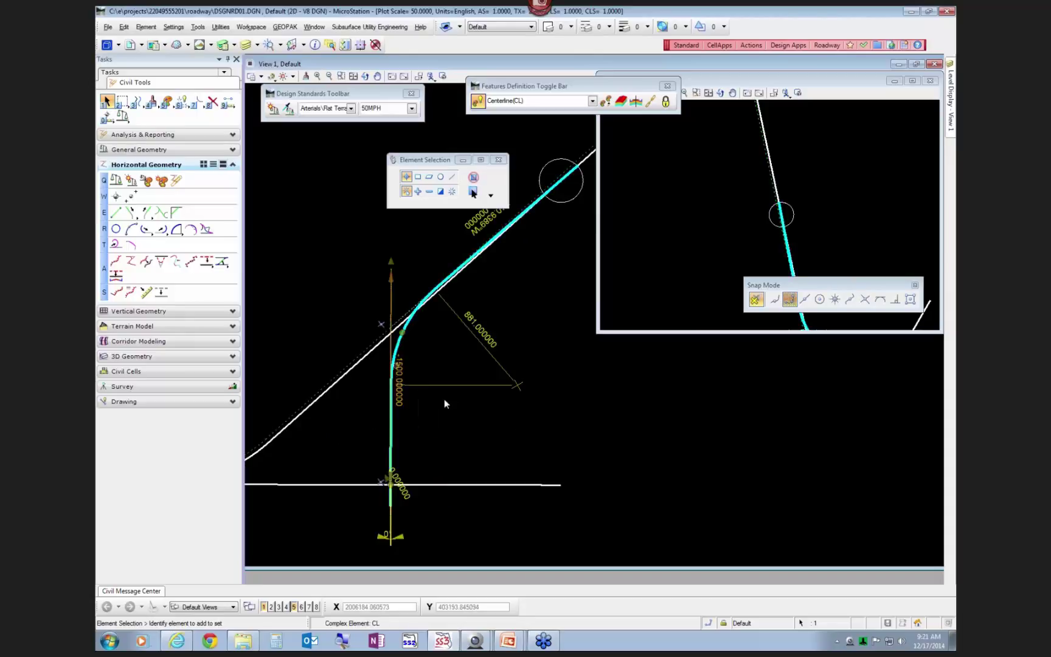
click(465, 426)
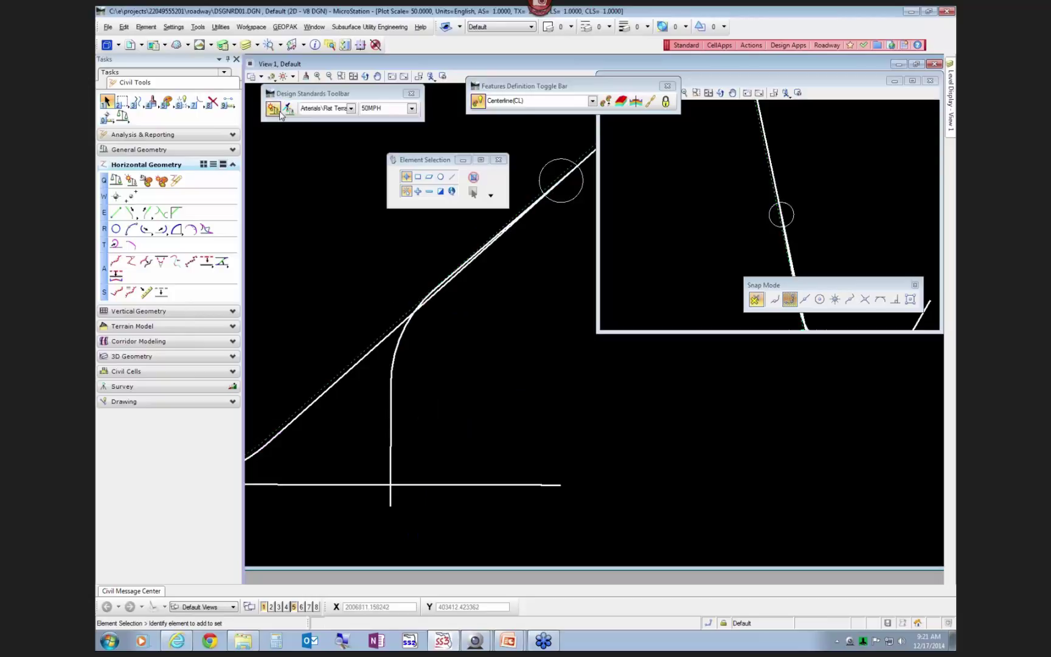
Step: Place the design standards controls in the drawing area near the centerline's curve and look over their set, activation and speed options
drag(305, 96, 311, 230)
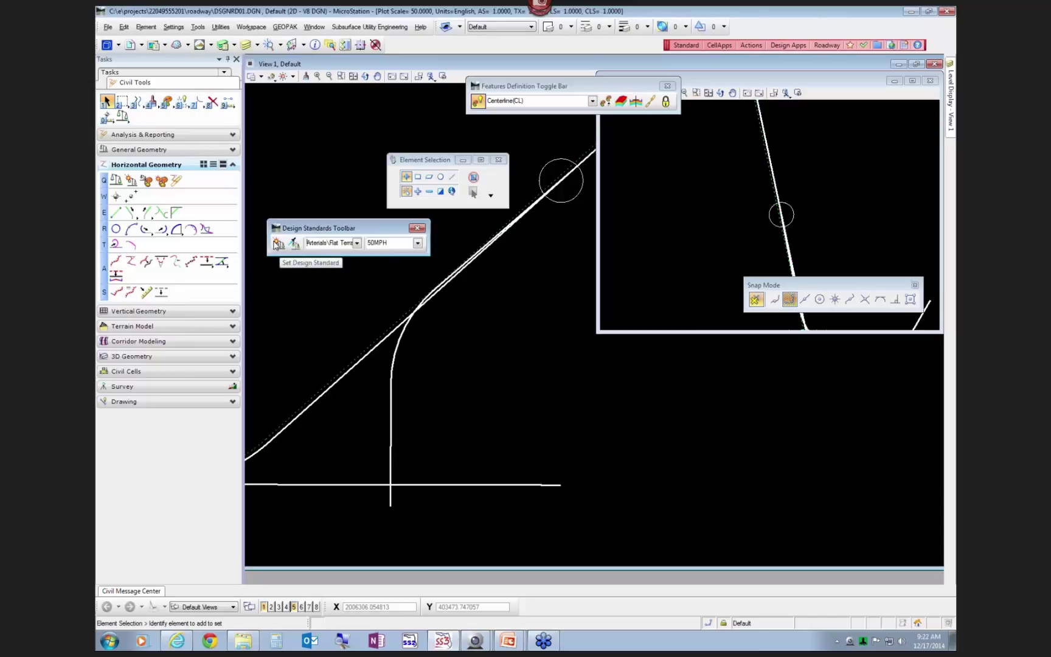
click(278, 243)
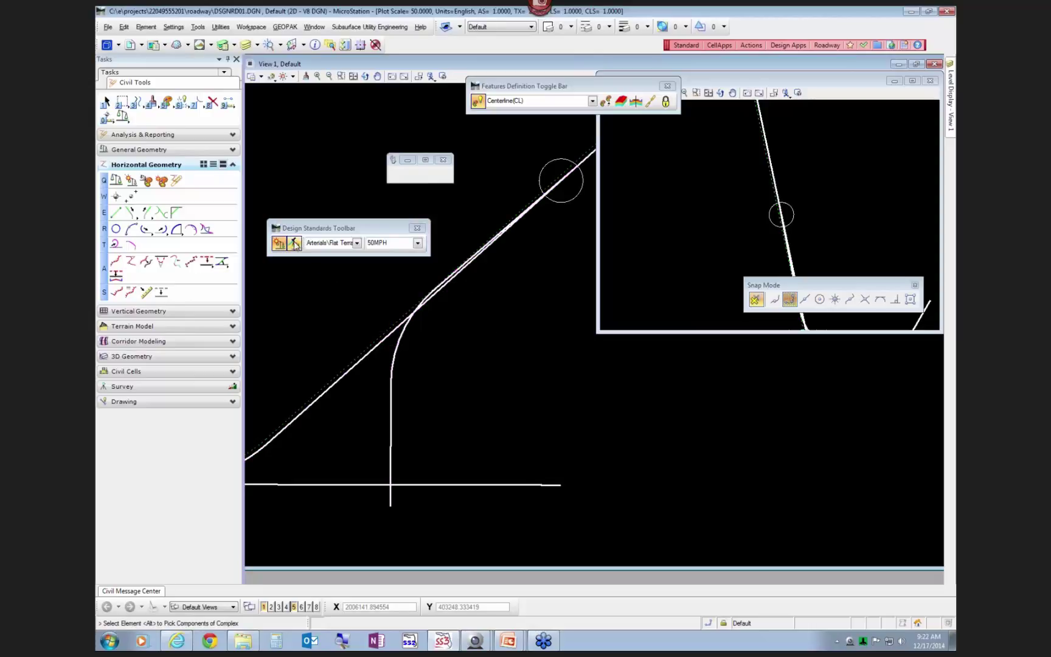
click(295, 243)
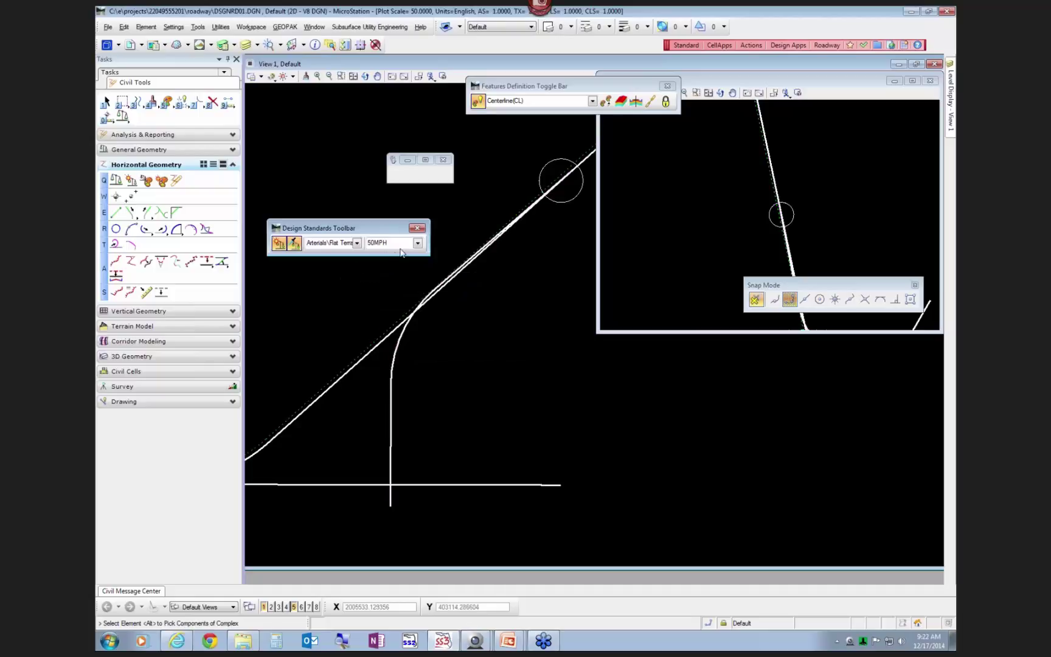
click(419, 246)
Step: Set the radius of the complex centerline's arc to 600
click(384, 334)
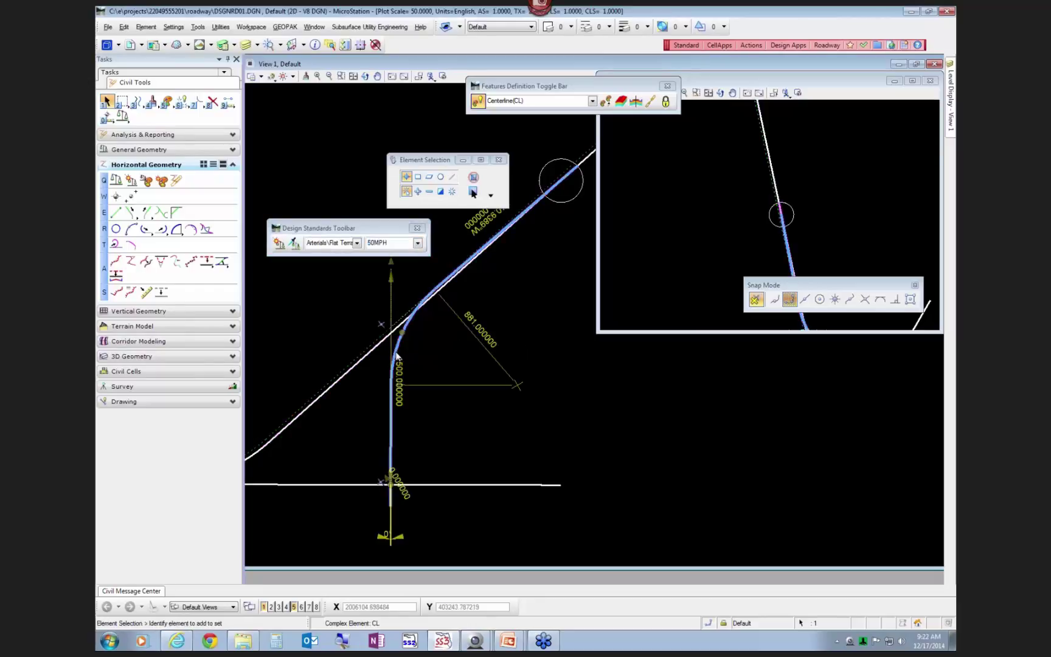
click(483, 334)
text(600)
key(Return)
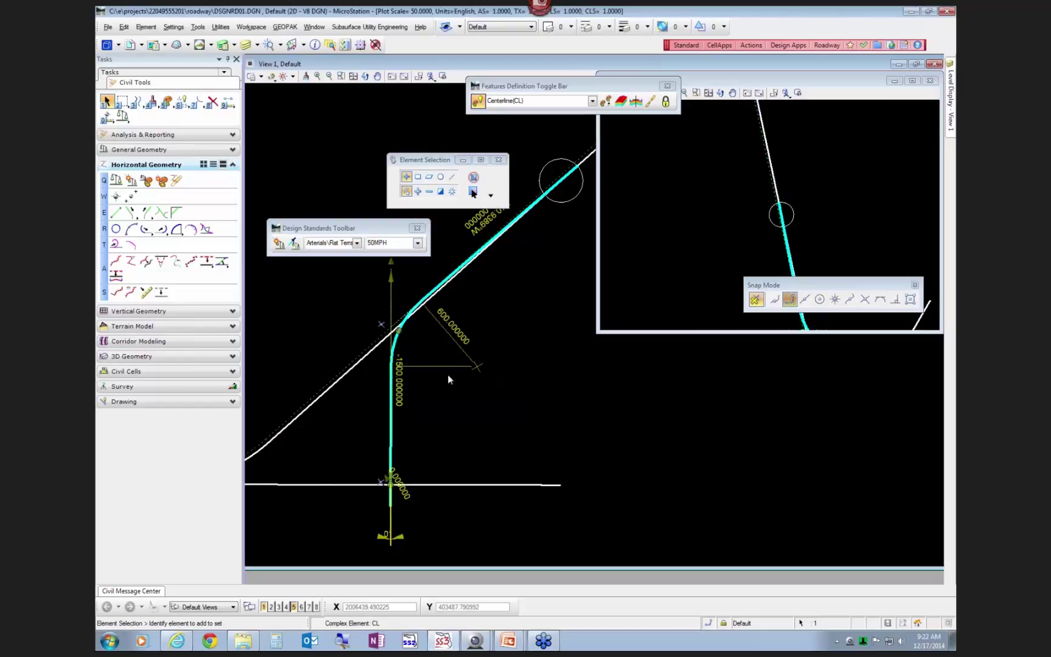
click(424, 344)
Step: Try to assign the 50MPH Arterials design standard to the complex centerline
scroll(424, 345, up, 2)
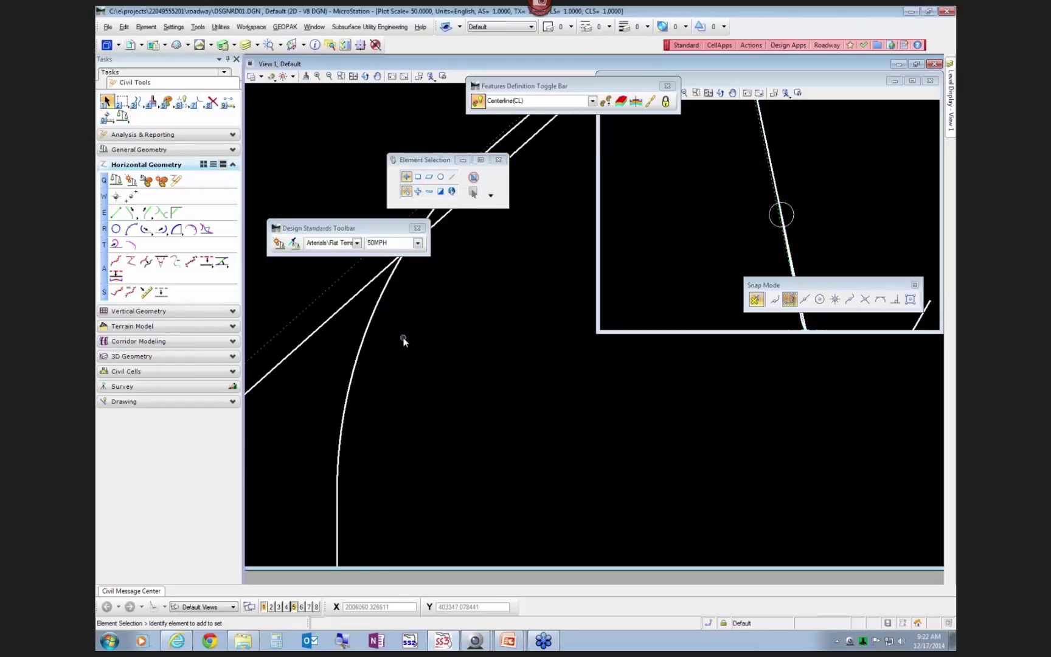
click(279, 243)
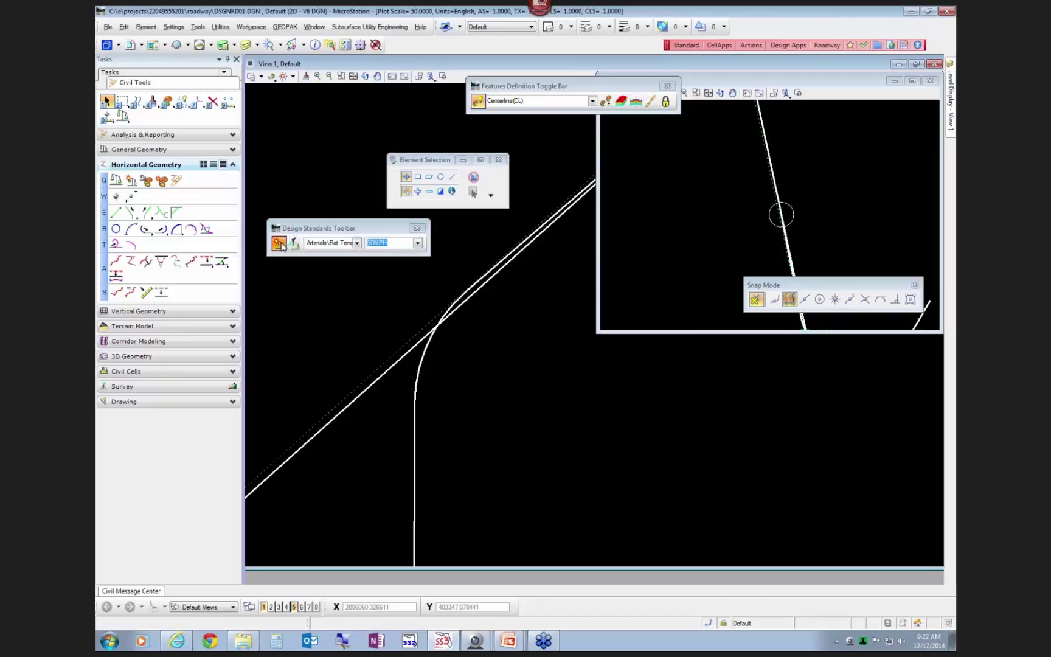
click(425, 353)
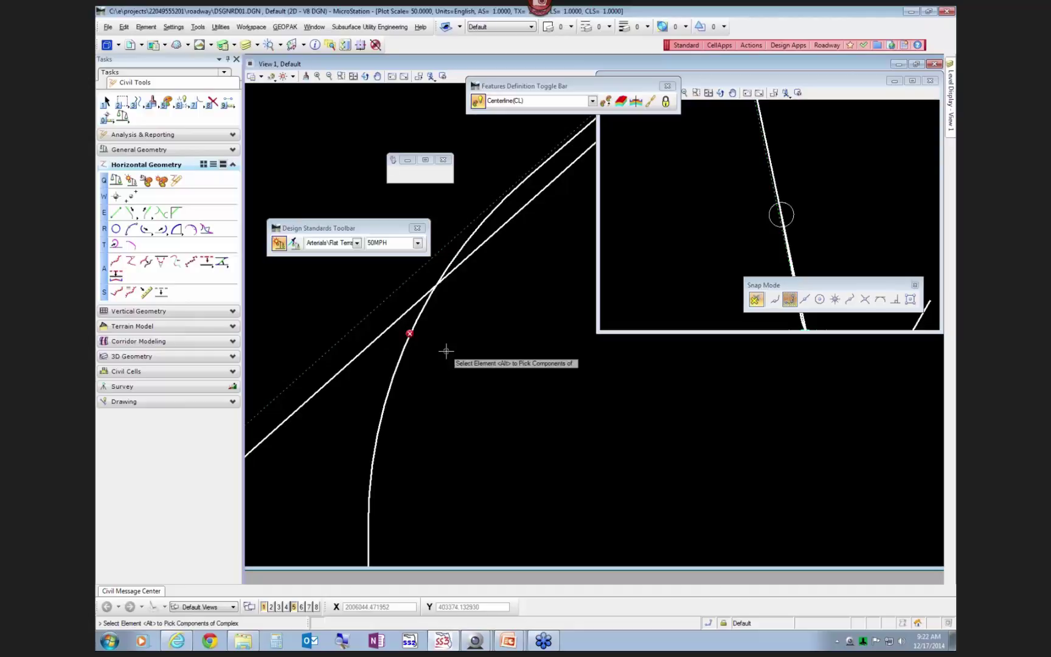
Step: Review the arc's design check in the Civil Message Center with the MicroStation messages hidden and the columns widened
click(118, 592)
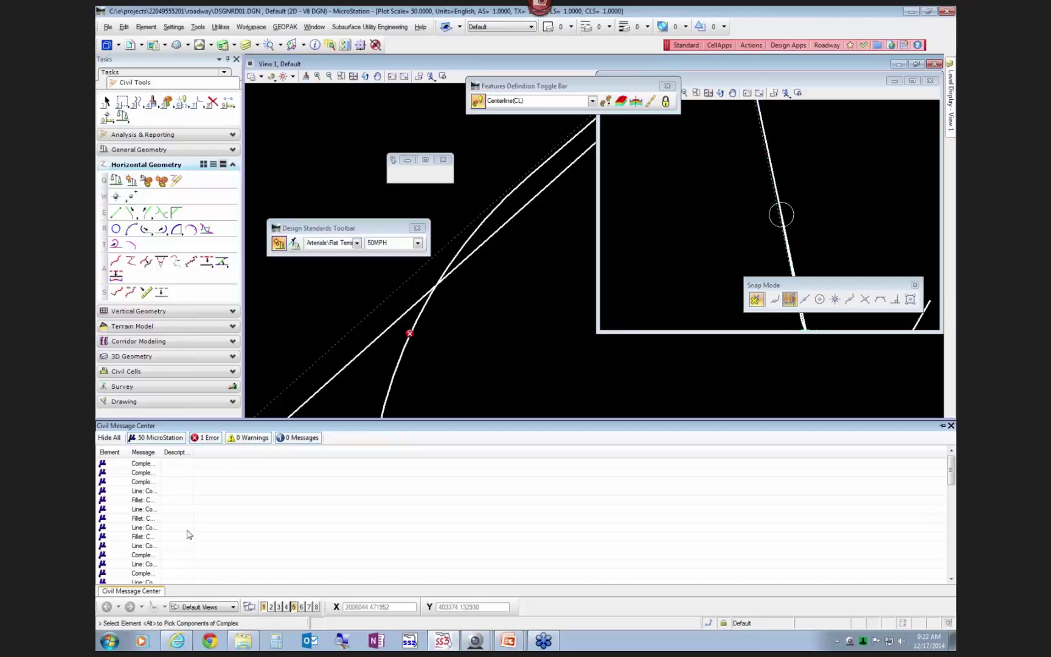
click(157, 437)
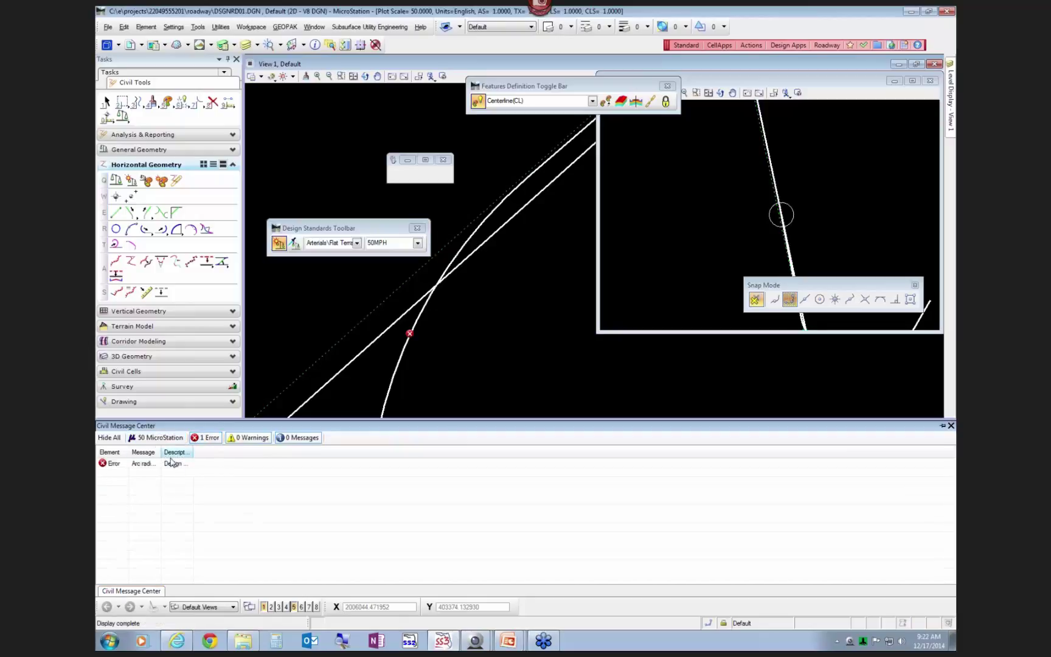
drag(127, 450, 420, 453)
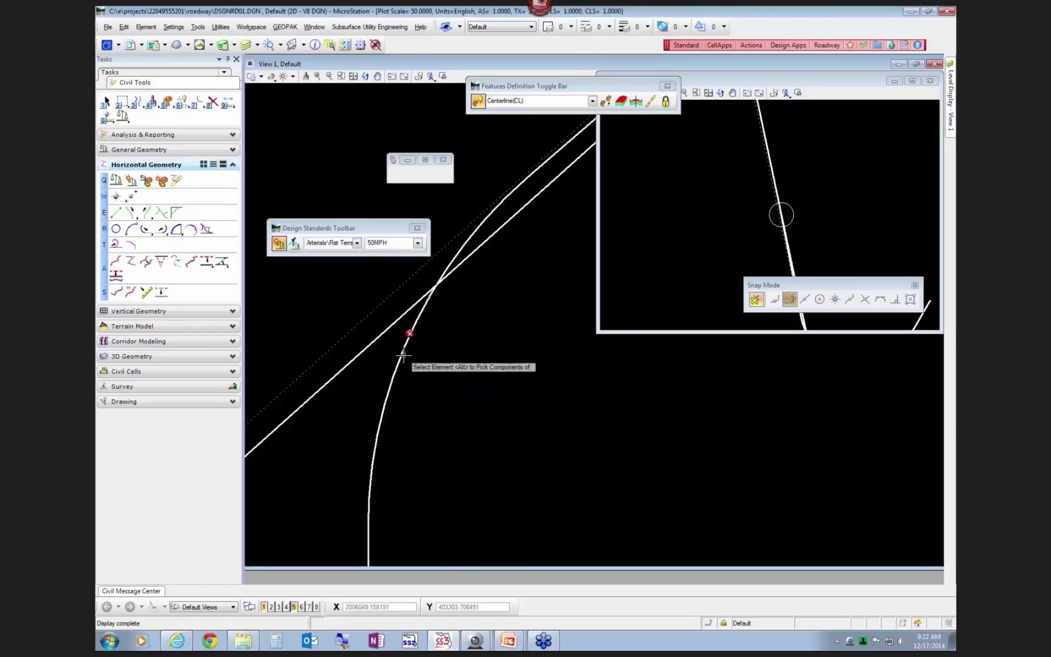
Step: Undo the design standard assignment on the complex centerline
key(ctrl+z)
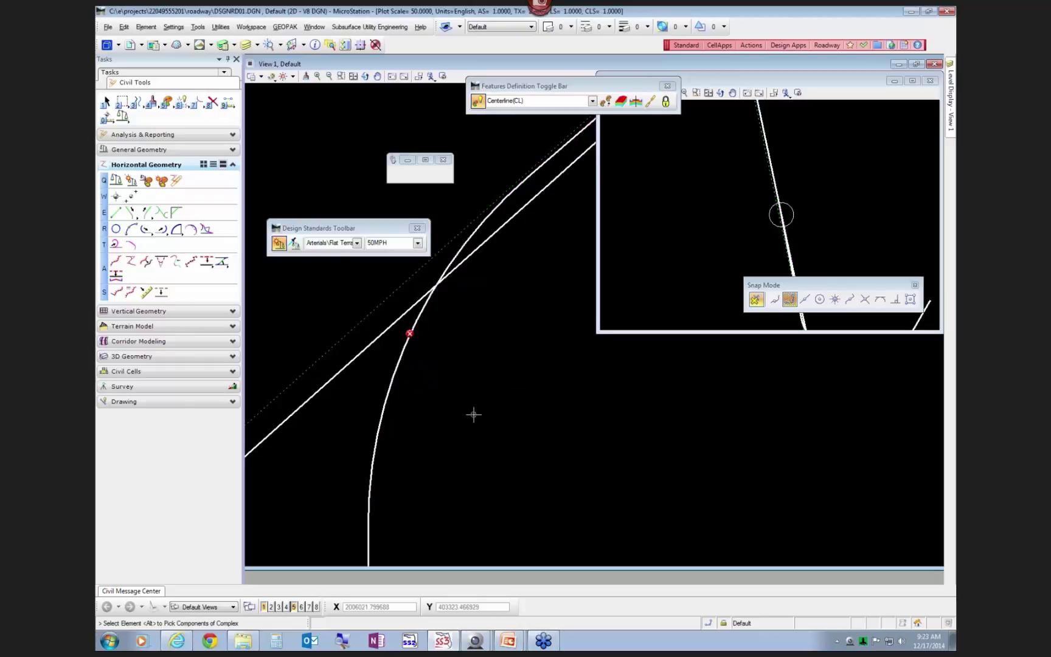
key(ctrl+z)
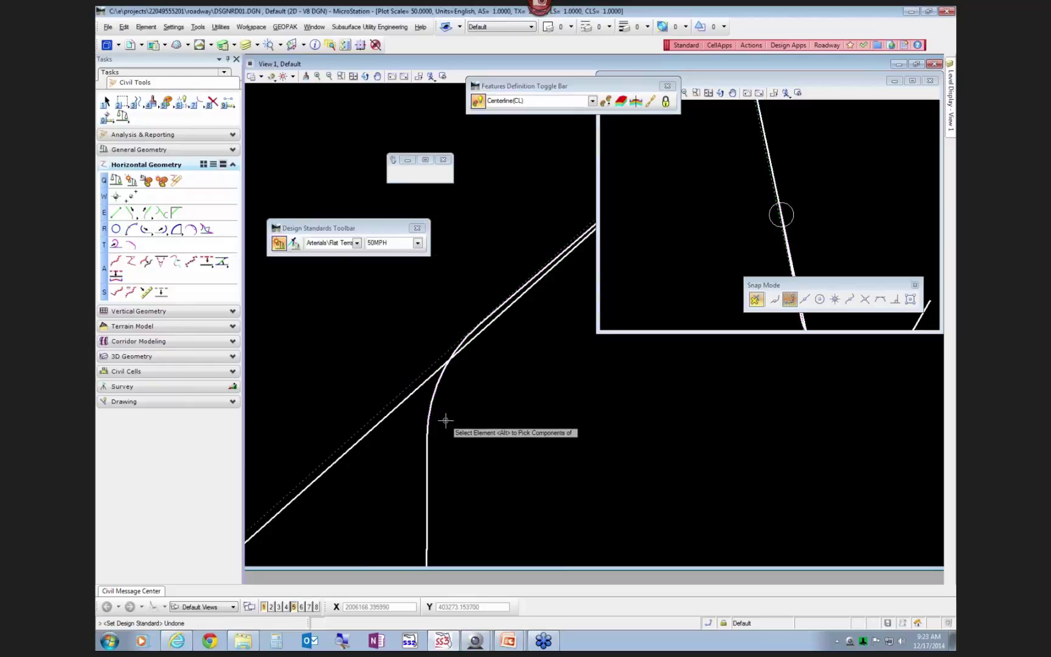
Step: Undo the last radius edit on the complex centerline's arc and inspect the centerline's dimensions and rules down to its baseline end
key(ctrl+z)
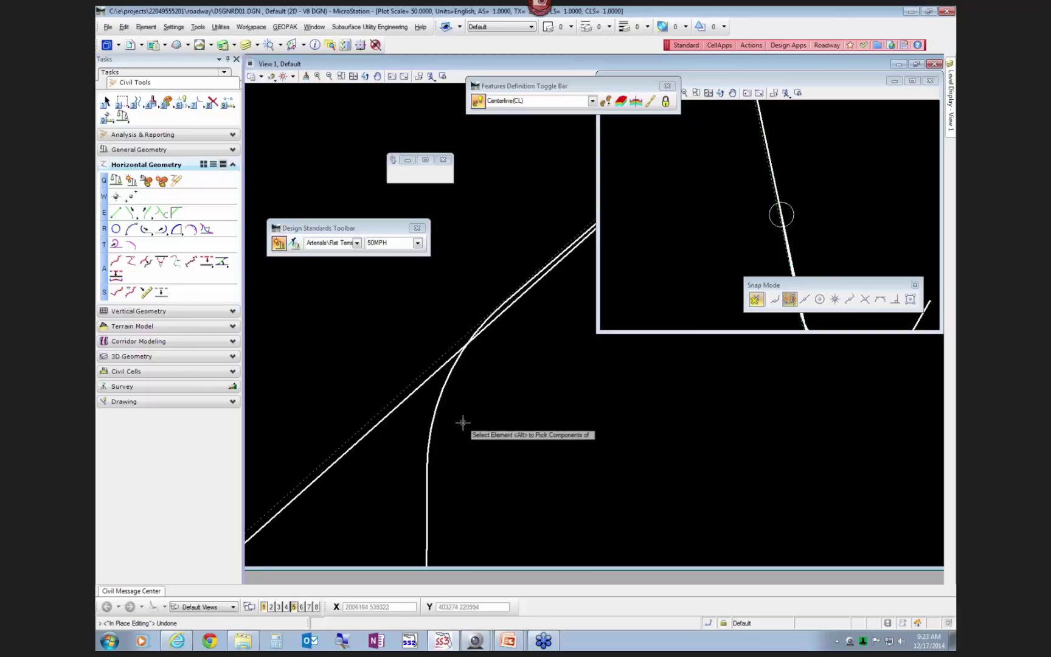
key(Escape)
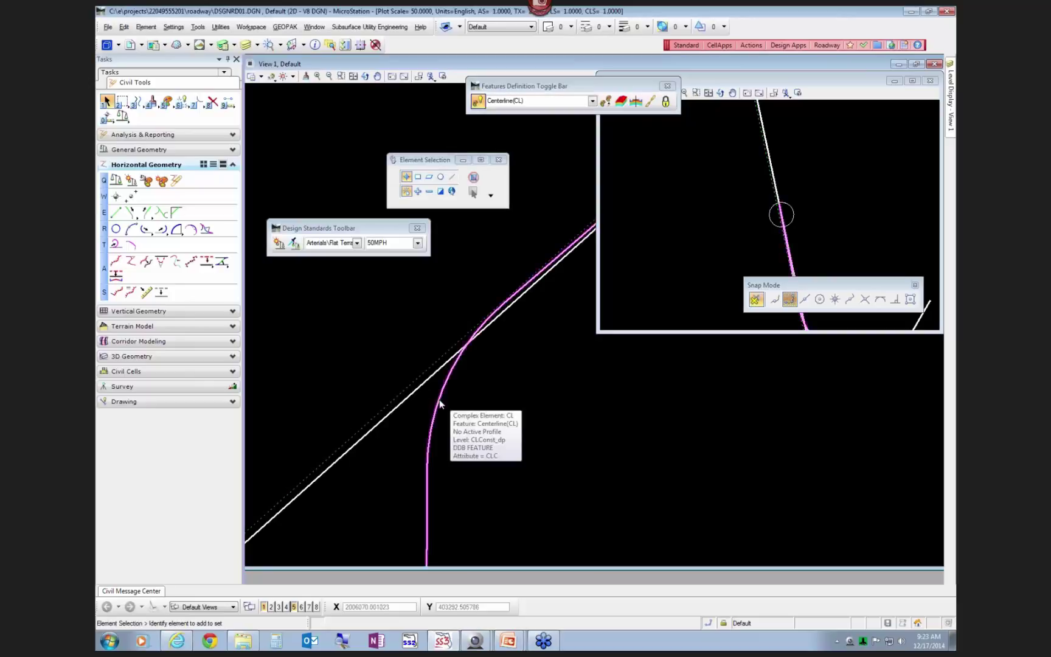
click(438, 404)
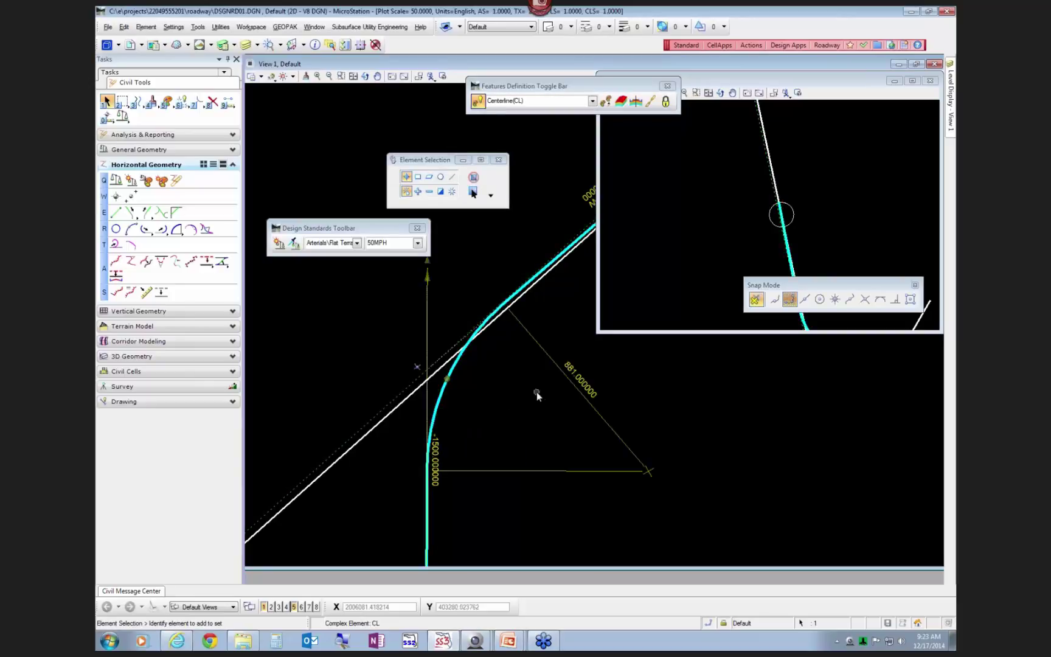
click(521, 409)
scroll(438, 314, down, 3)
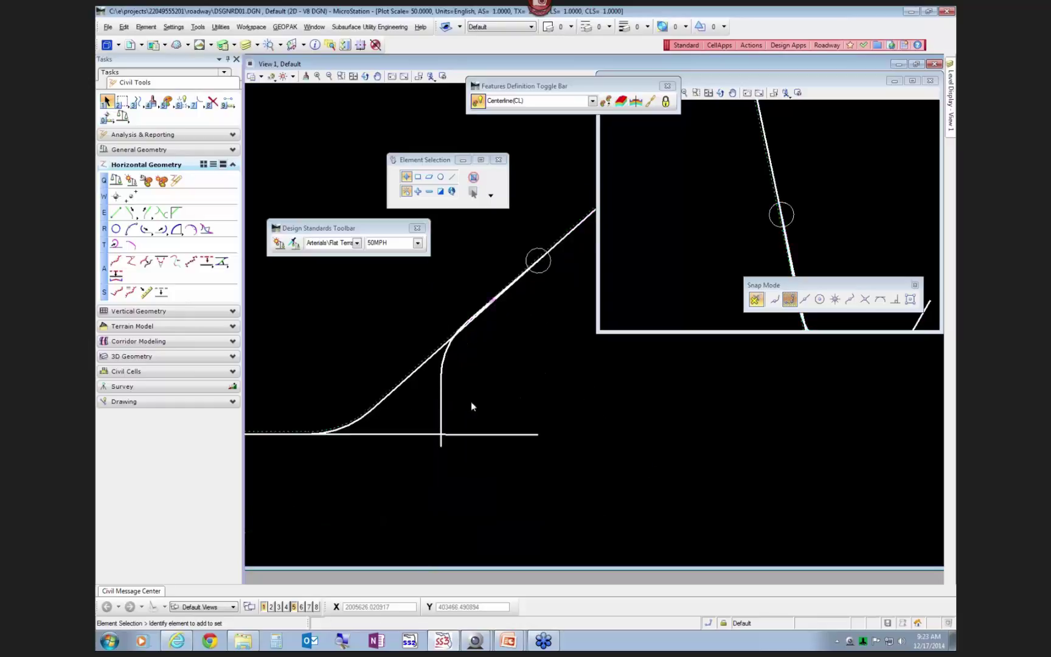
scroll(449, 402, up, 1)
scroll(461, 400, down, 1)
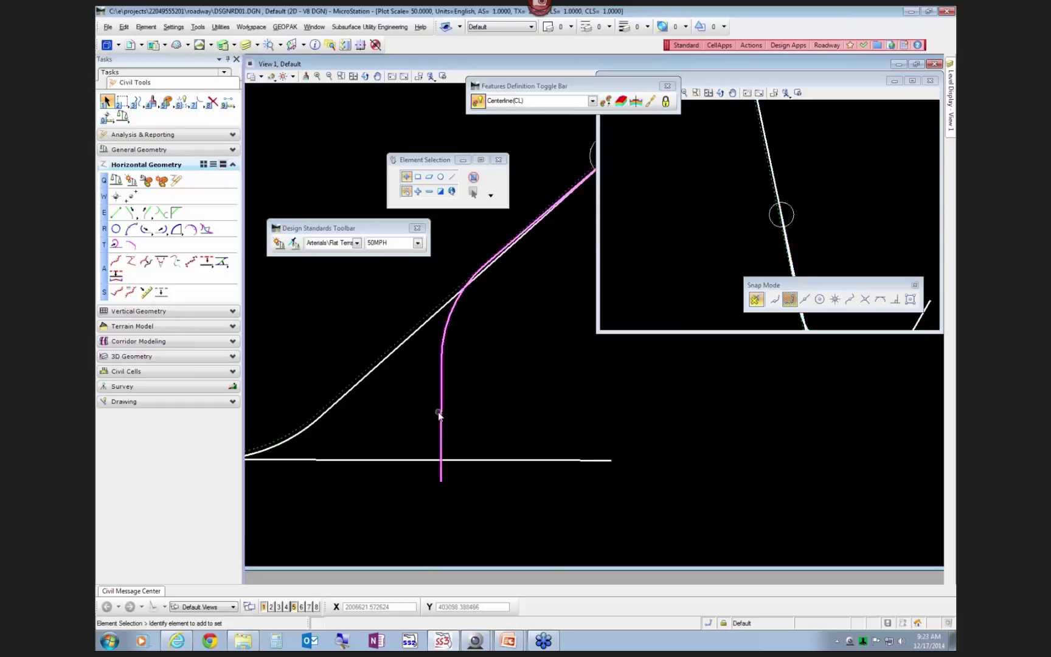
click(442, 417)
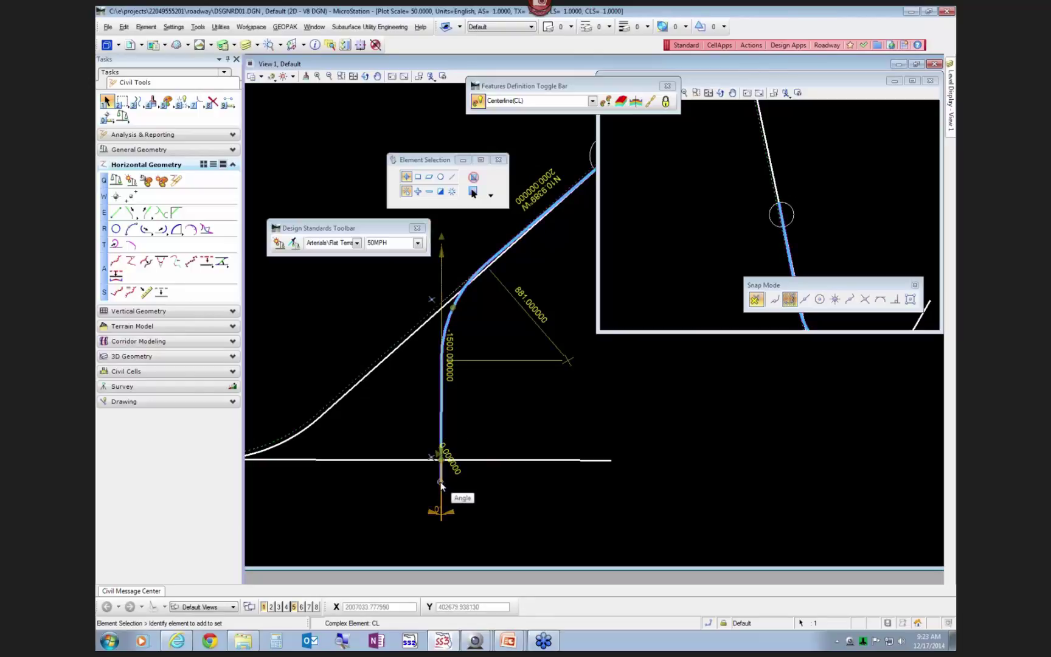
click(487, 489)
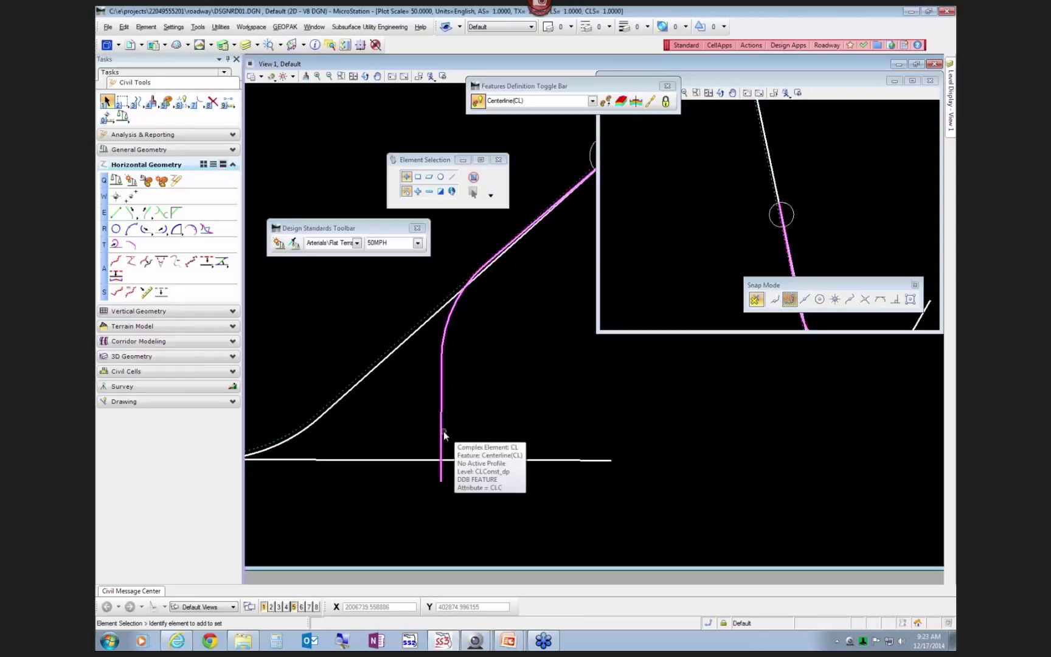
Step: Define start station 700+00.00 on the complex centerline at its intersection with the baseline BL98
click(116, 293)
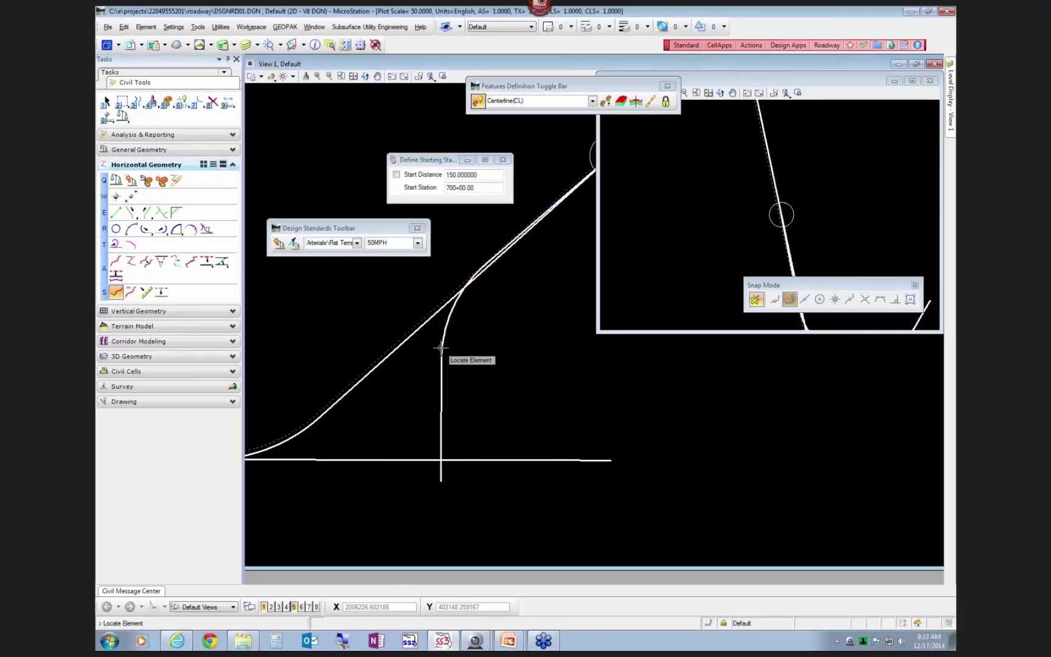
click(441, 349)
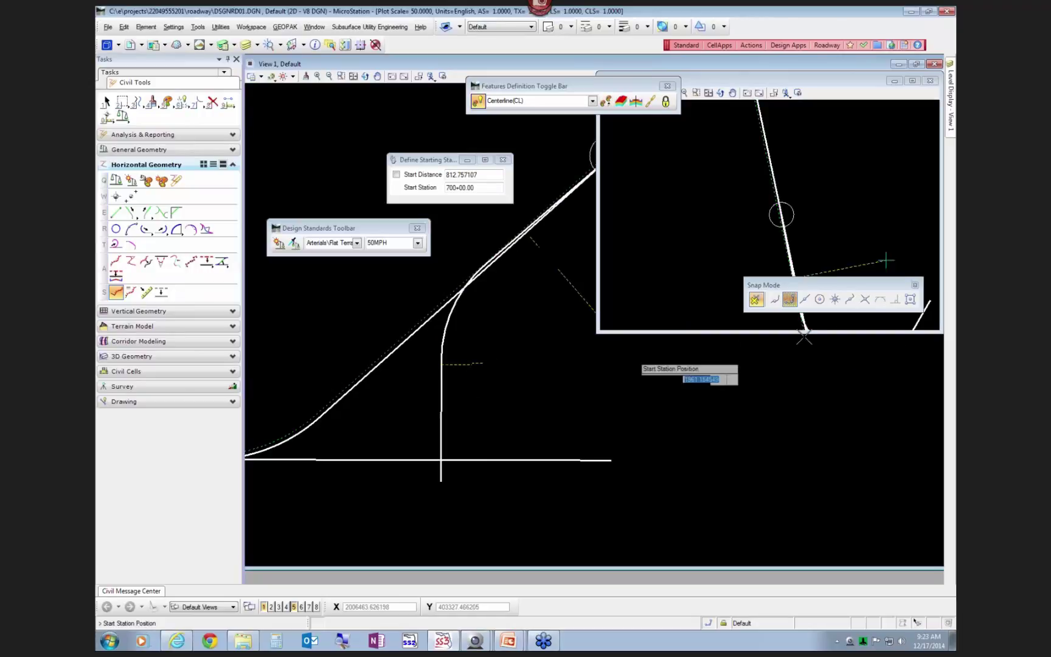
click(864, 299)
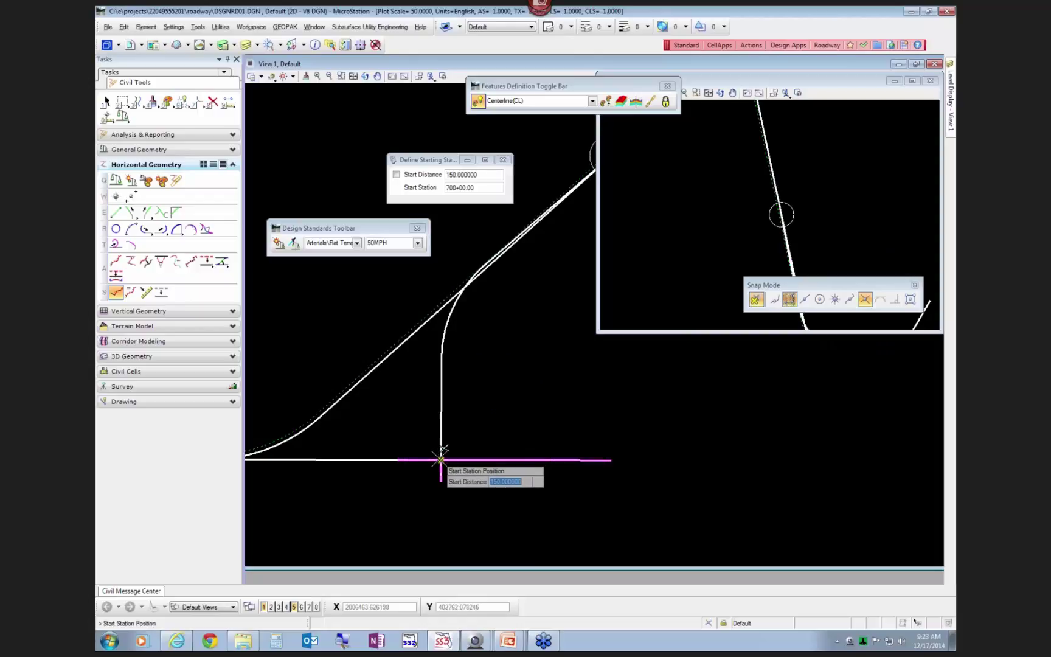
scroll(441, 457, up, 2)
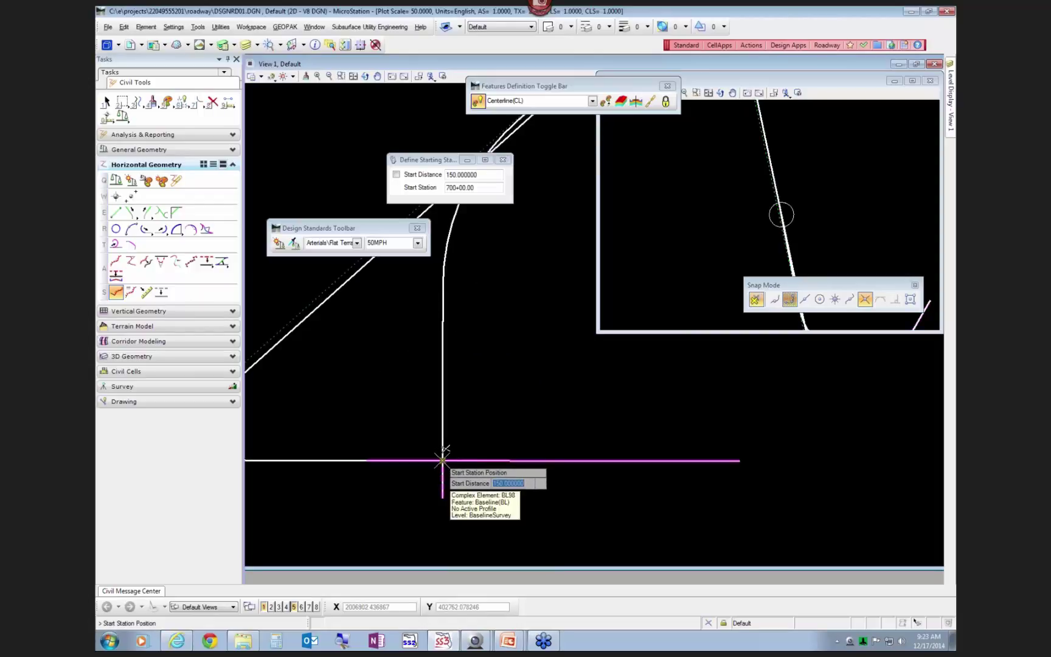
click(442, 458)
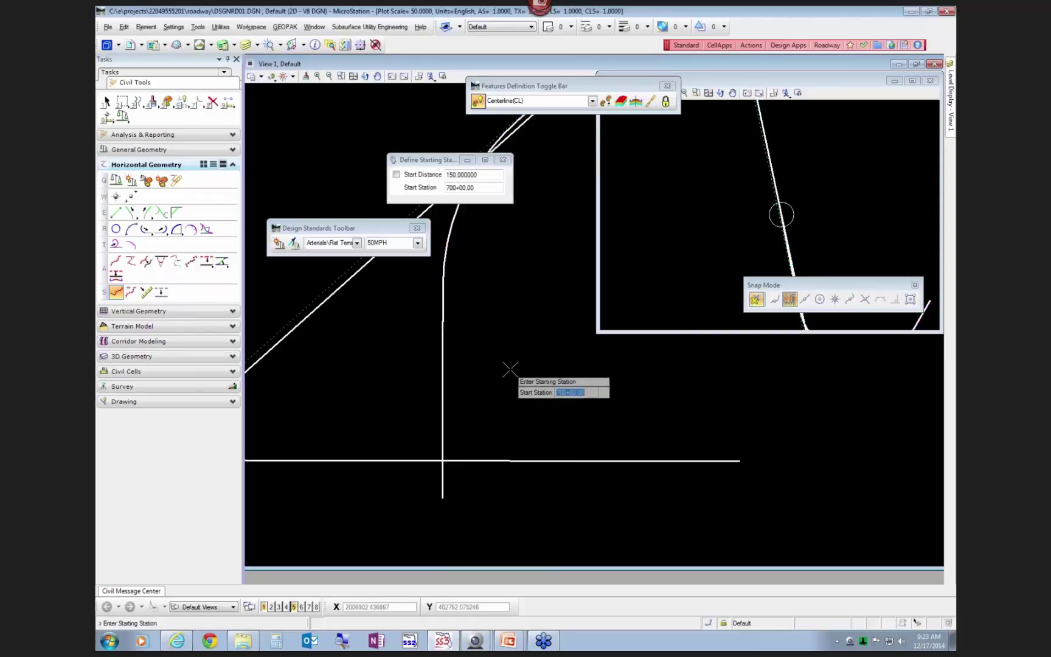
click(478, 354)
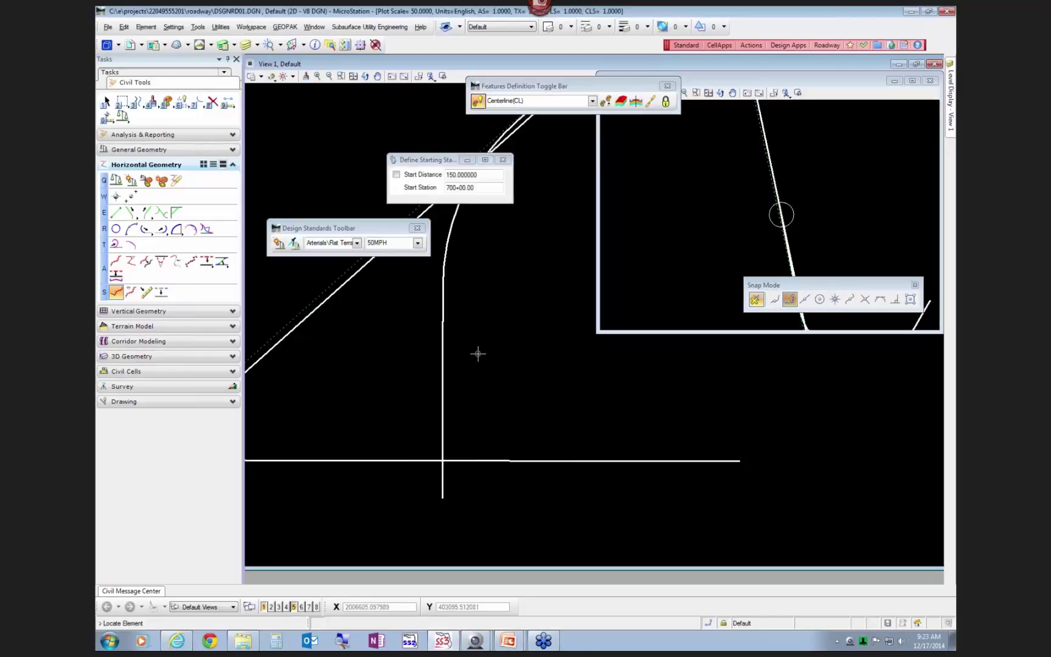
Step: Select the complex centerline to check its stationing rule and open the start station value for editing
click(443, 376)
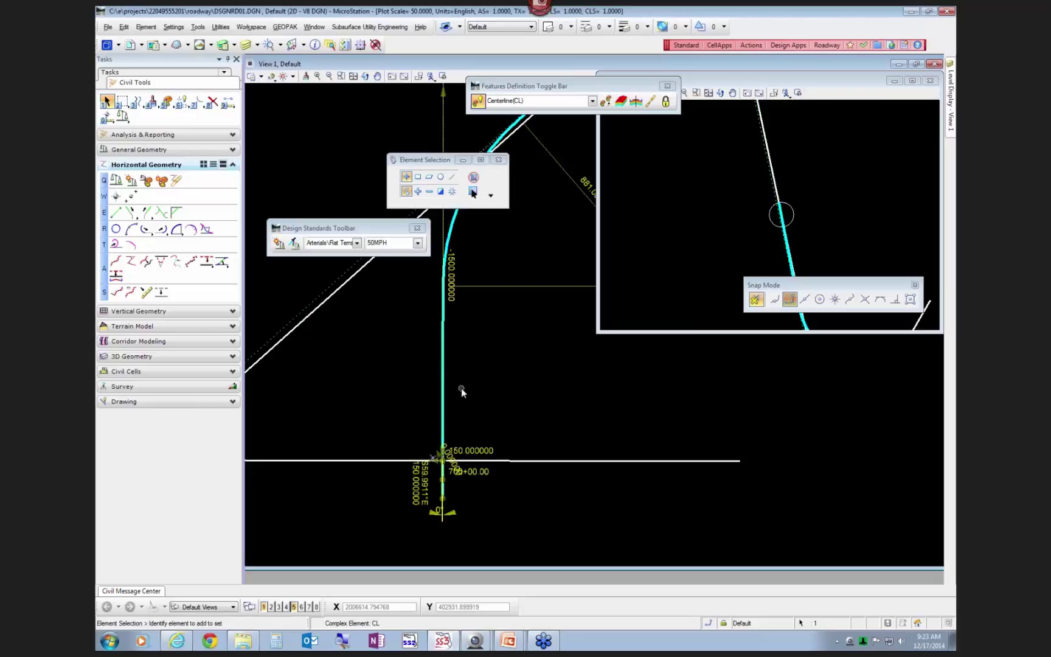
click(480, 473)
click(526, 414)
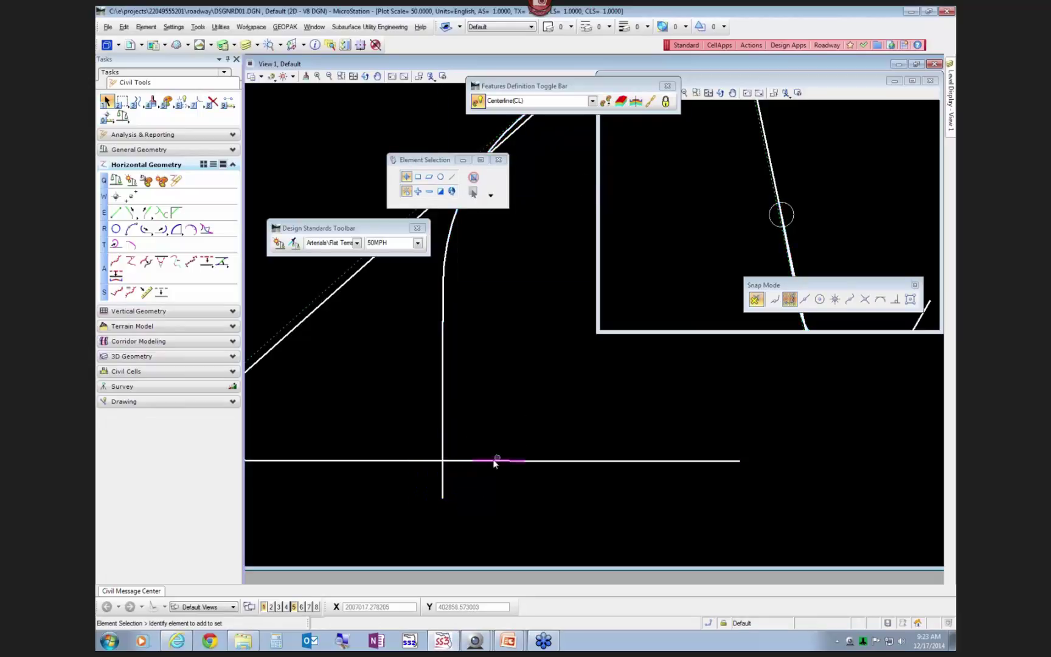
click(460, 450)
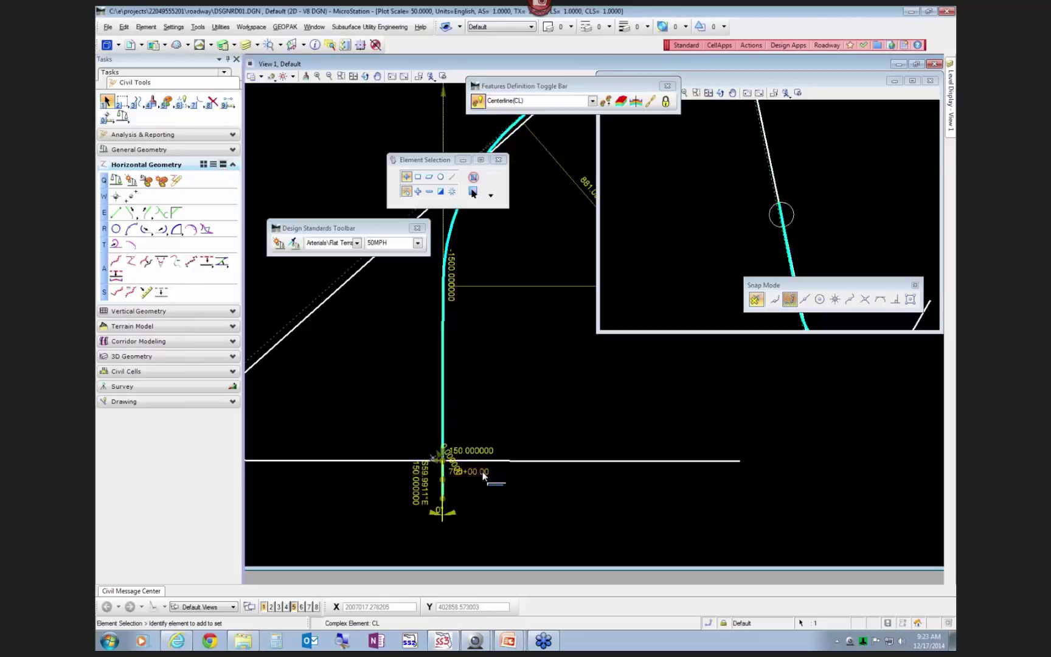
click(486, 473)
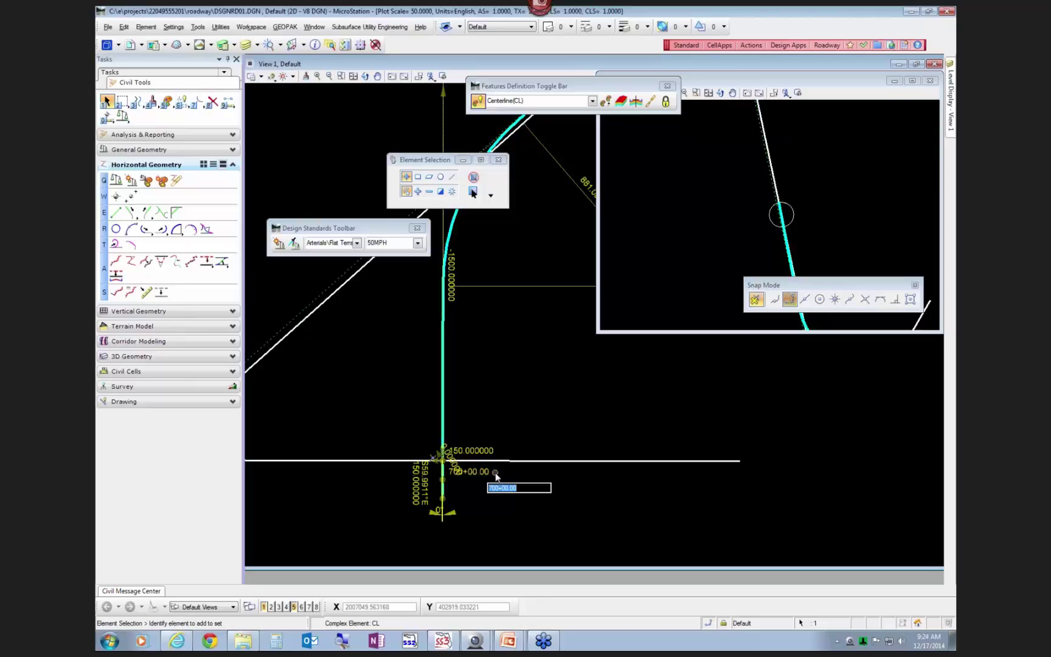
click(518, 473)
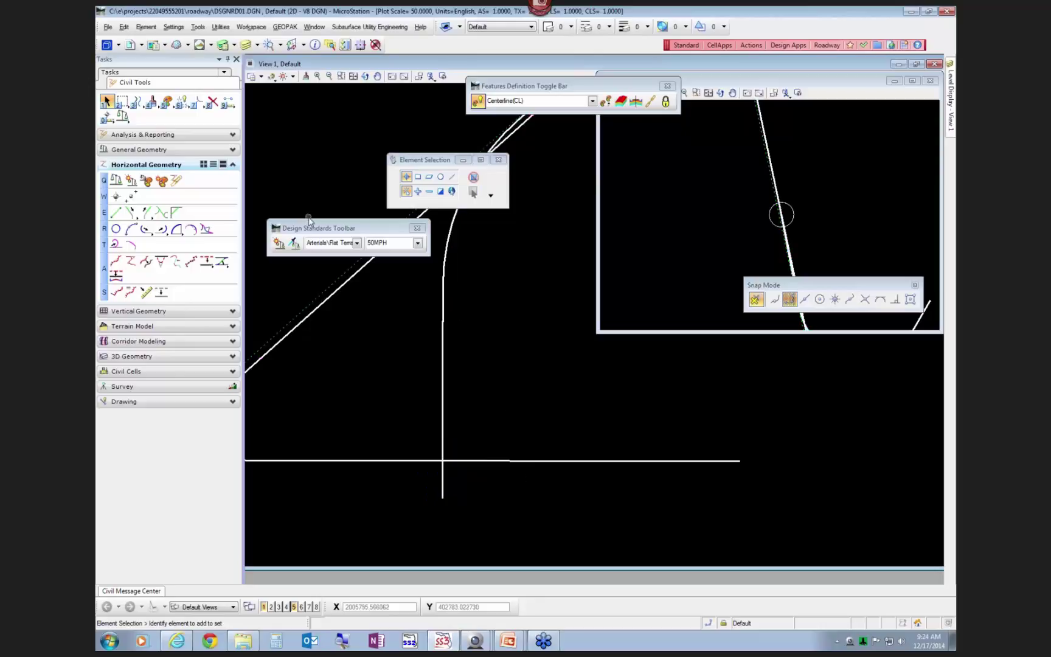
Step: Open Civil AccuDraw, dock its toolbar and activate it
click(122, 117)
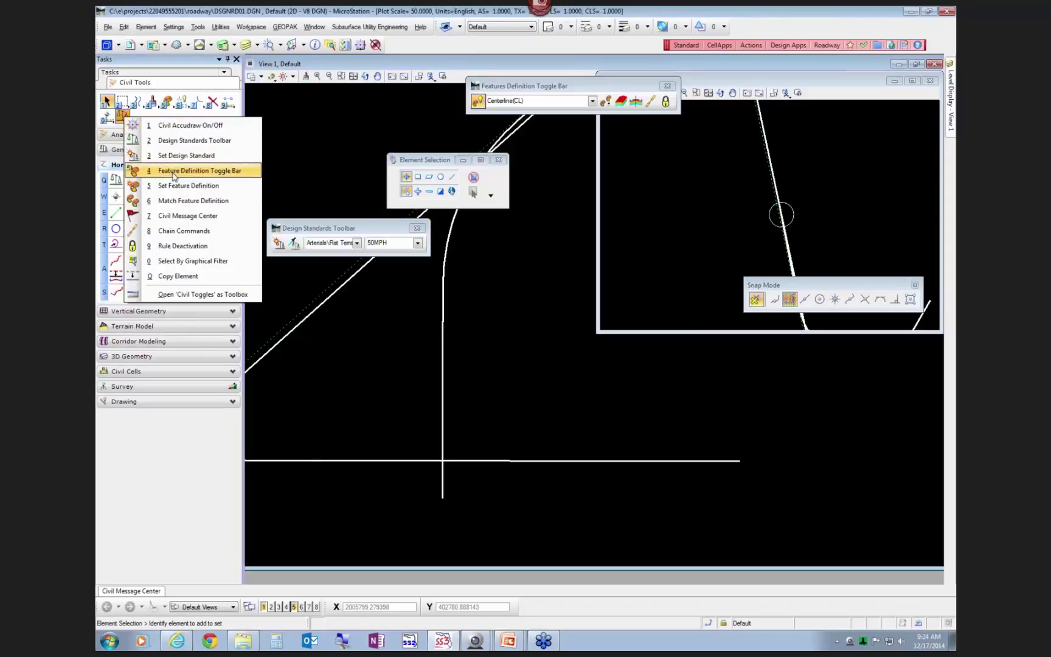
click(181, 126)
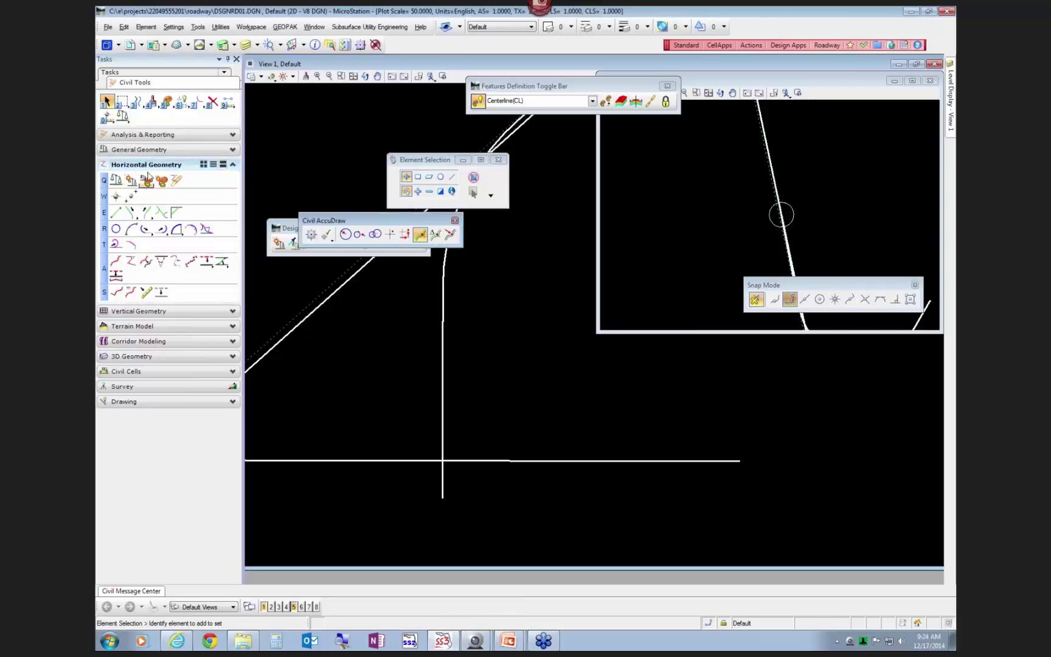
click(160, 150)
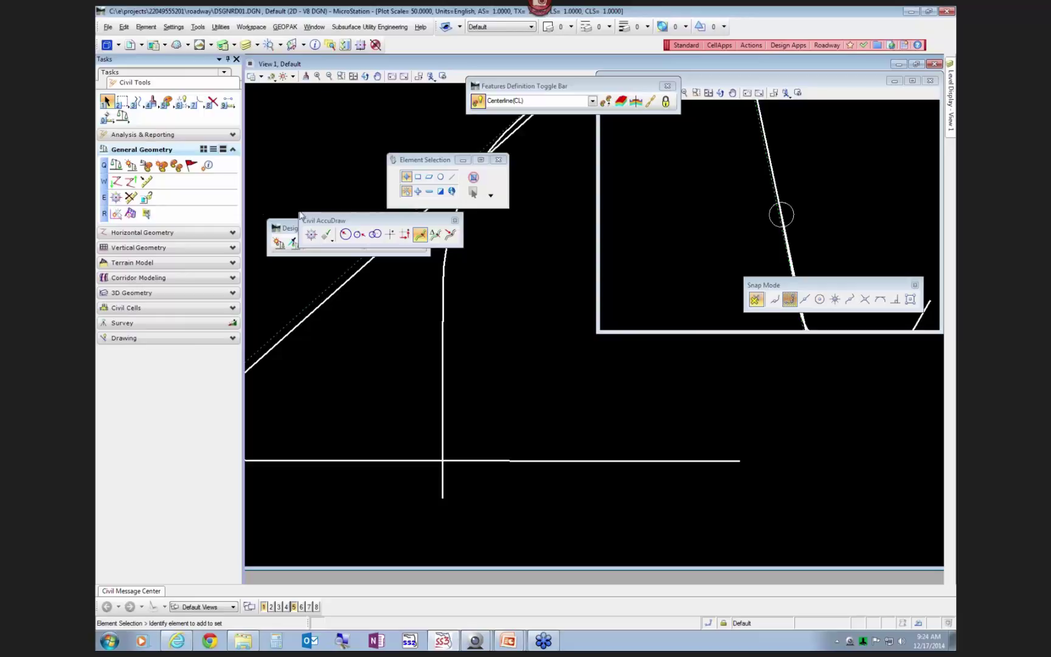
drag(399, 222, 482, 601)
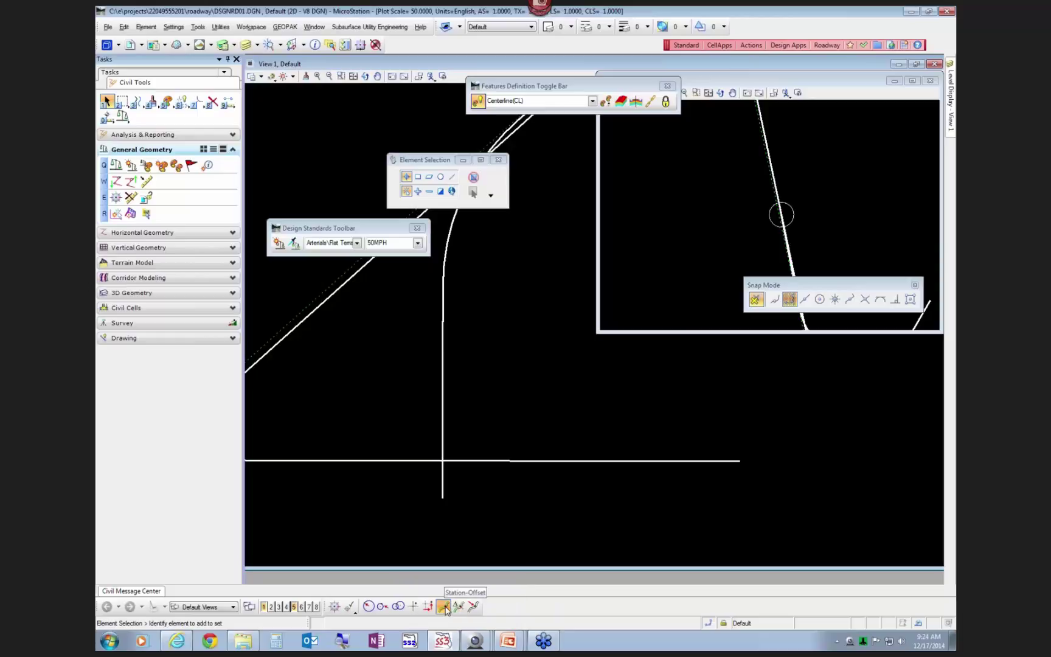
click(334, 606)
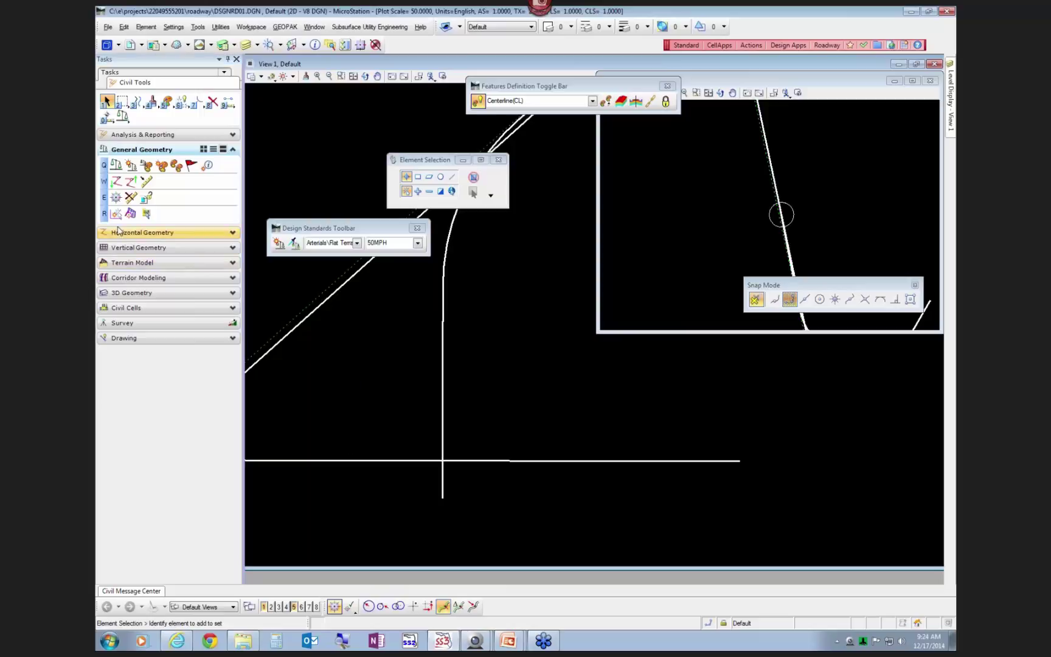
Step: Start the Place Line command with Station-Offset input referenced to the complex centerline
click(125, 337)
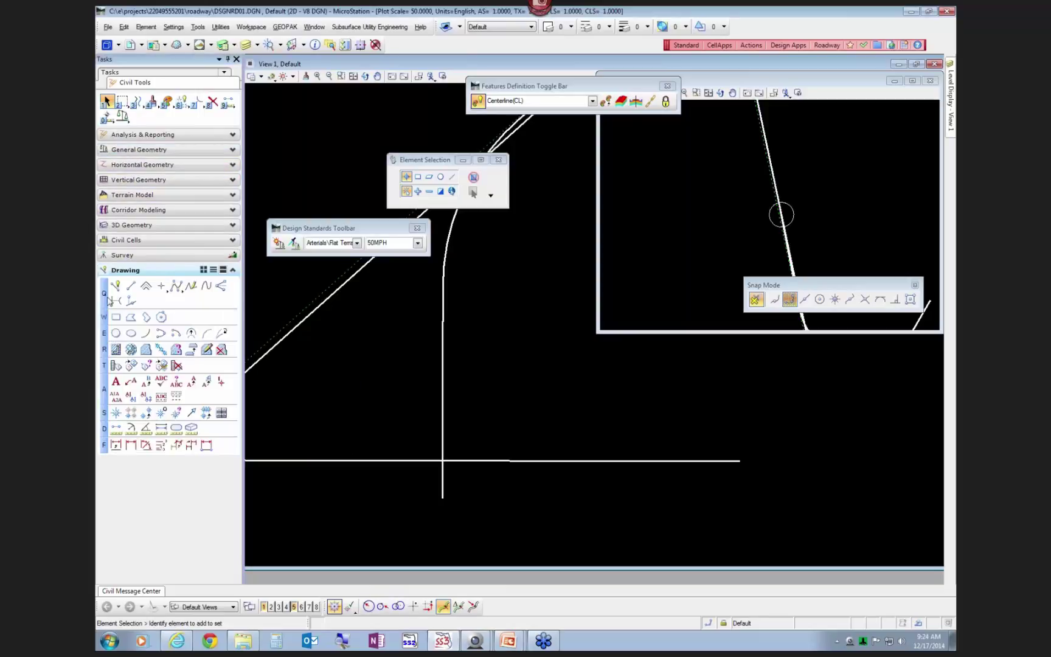
click(129, 289)
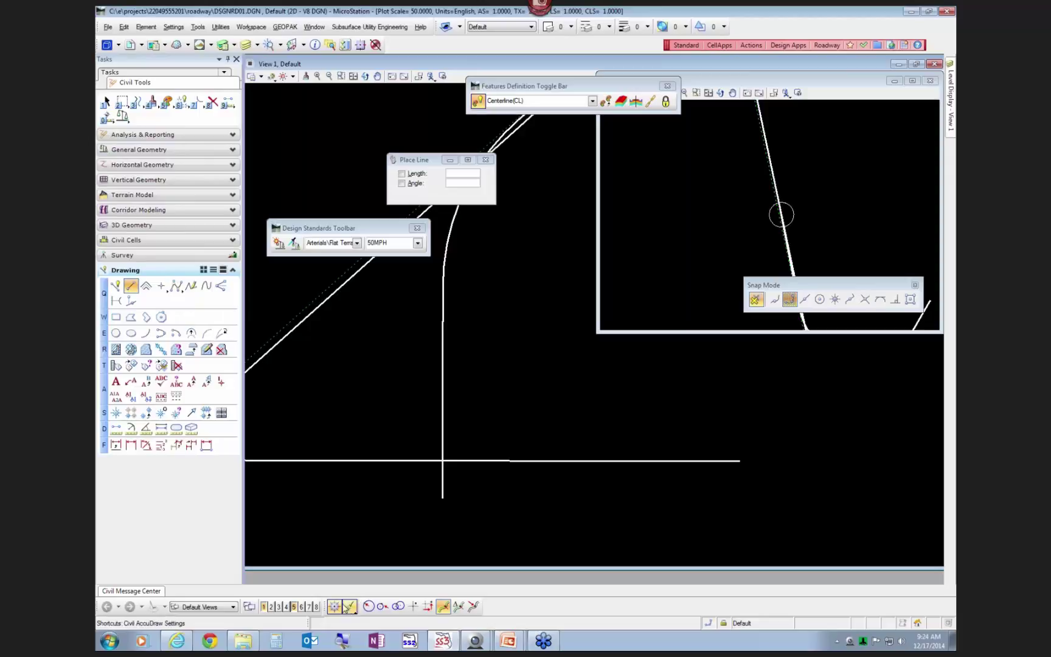
click(349, 414)
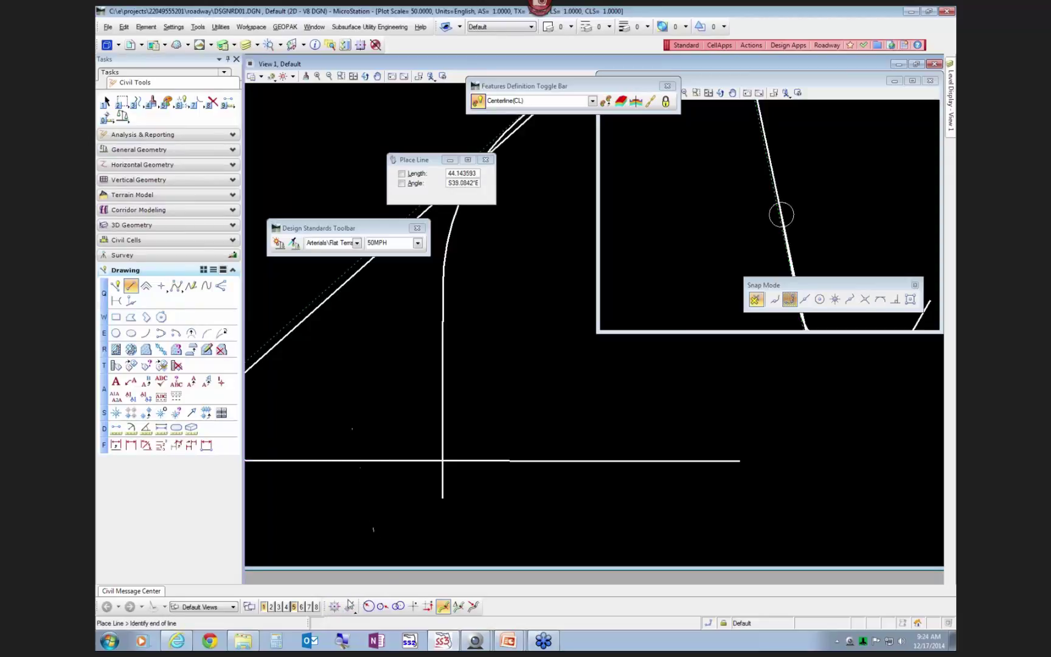
right_click(359, 402)
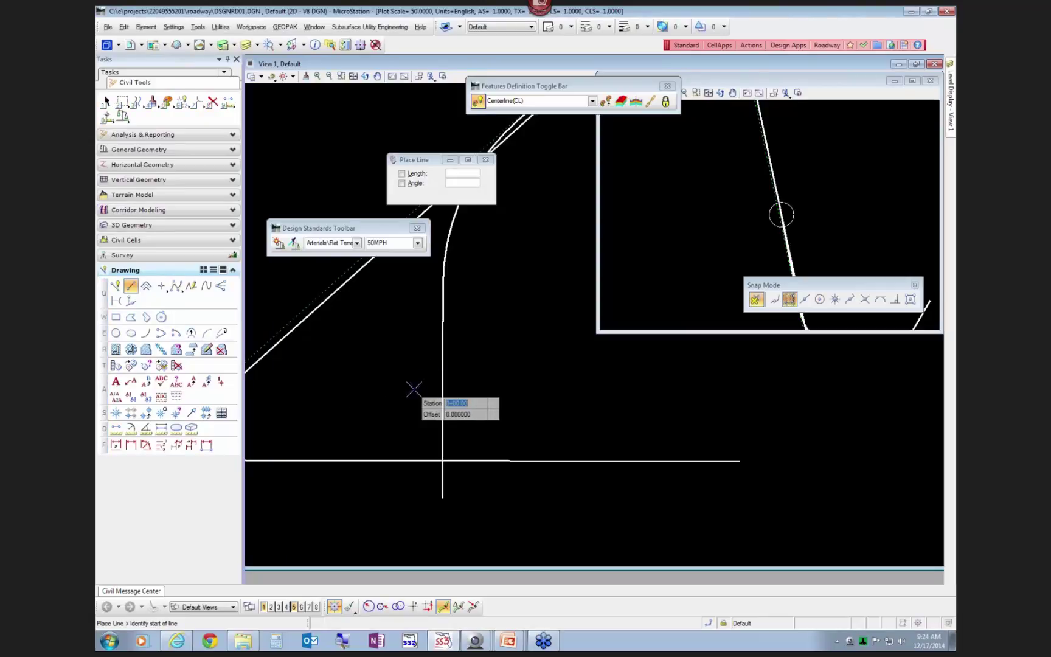
click(442, 380)
click(403, 388)
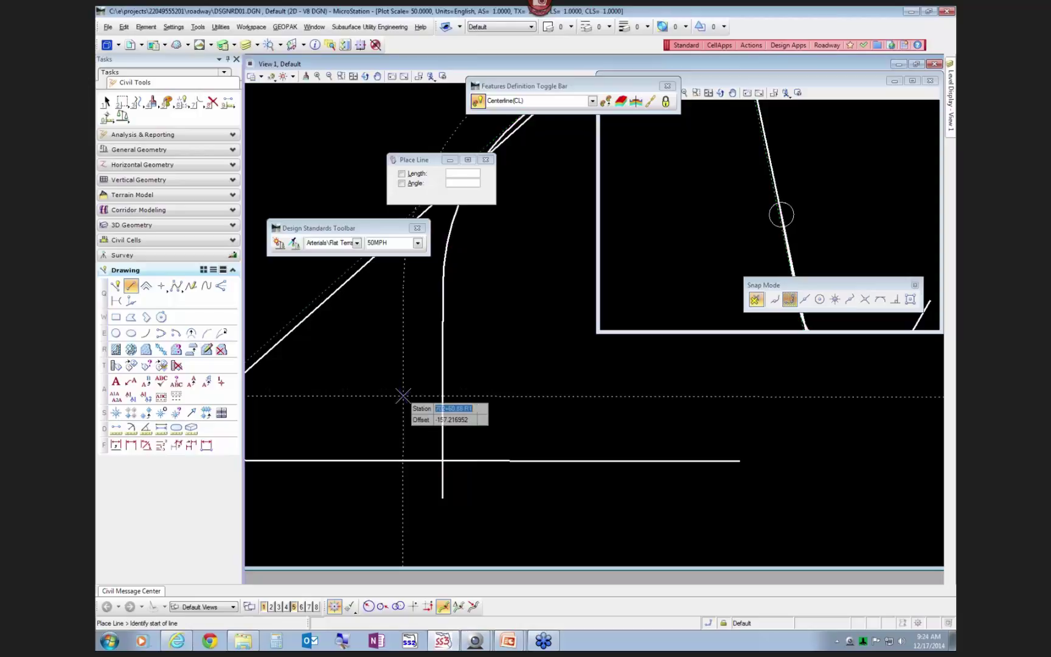
text(0)
key(BackSpace)
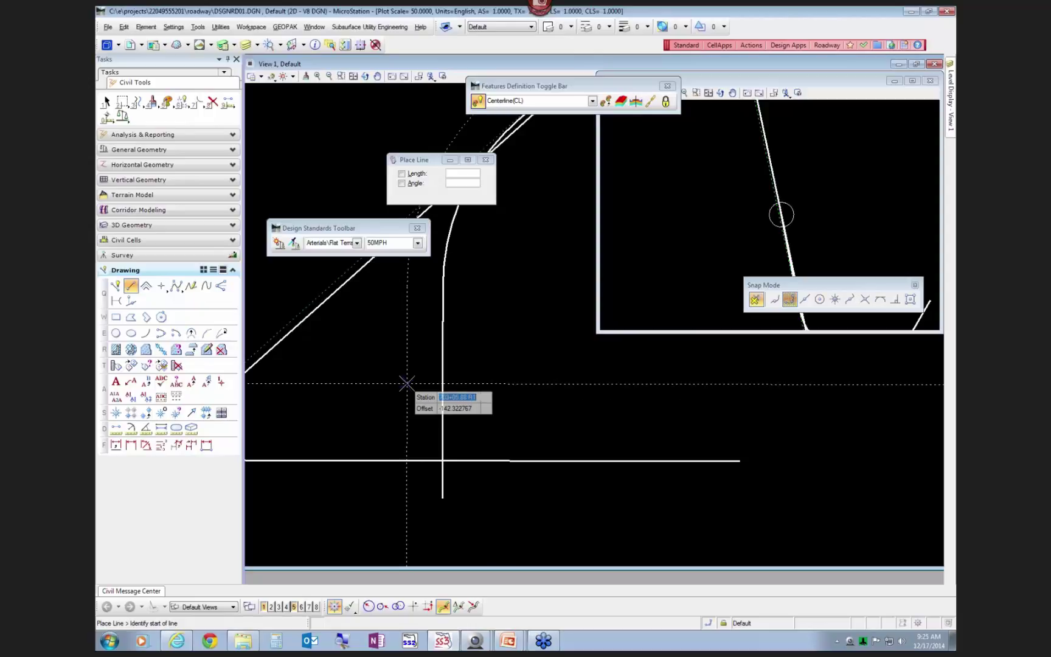
Step: Change the Station-Offset reference to the diagonal alignment and back to the complex centerline
key(Tab)
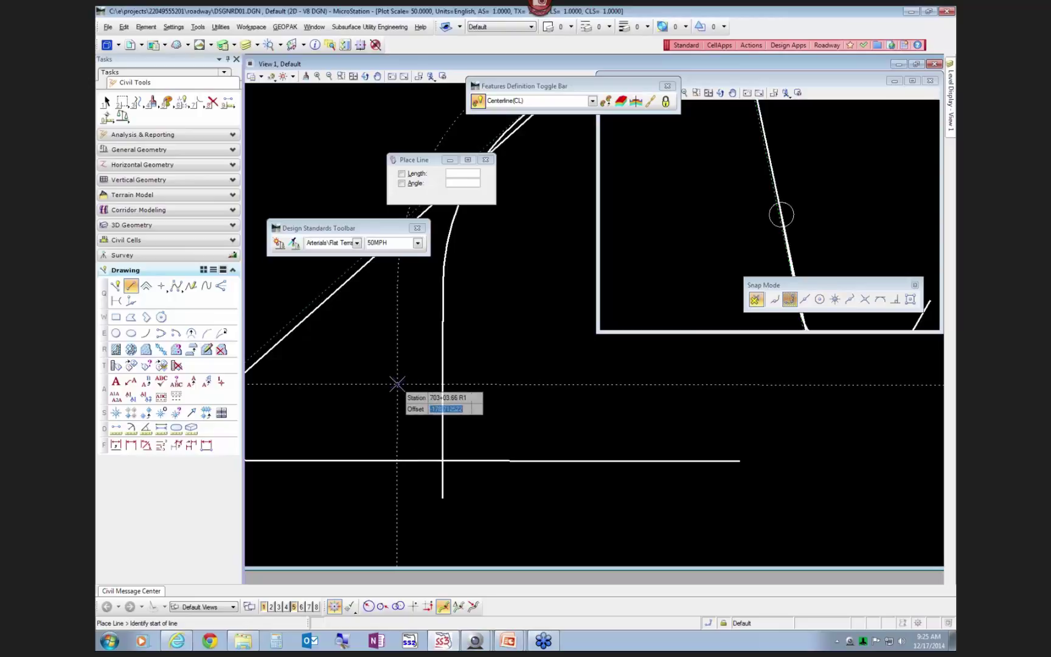
key(Return)
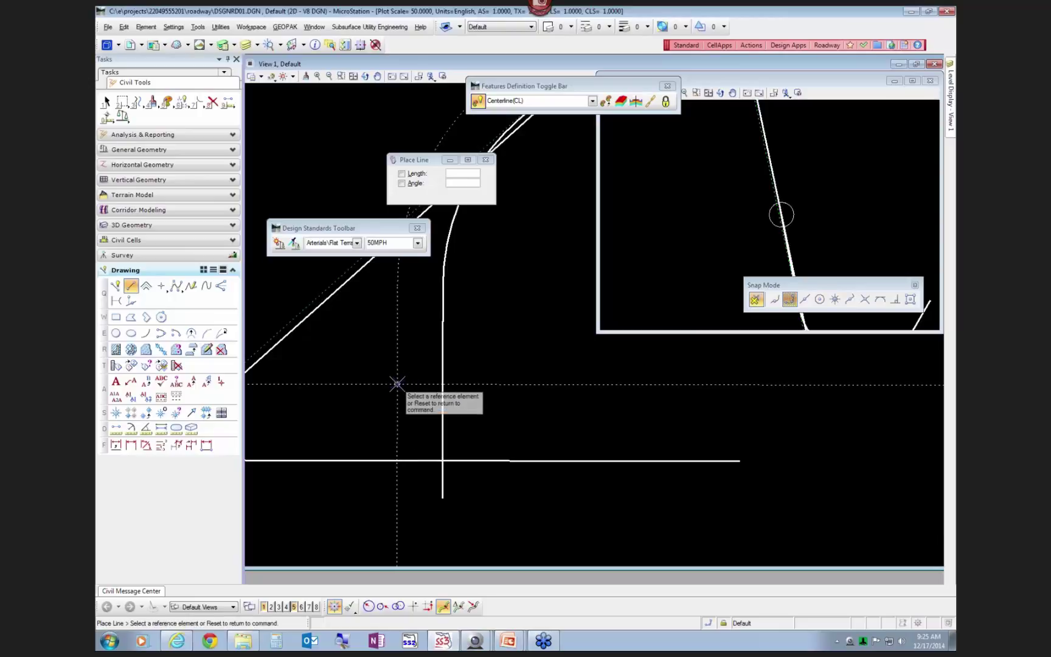
click(309, 316)
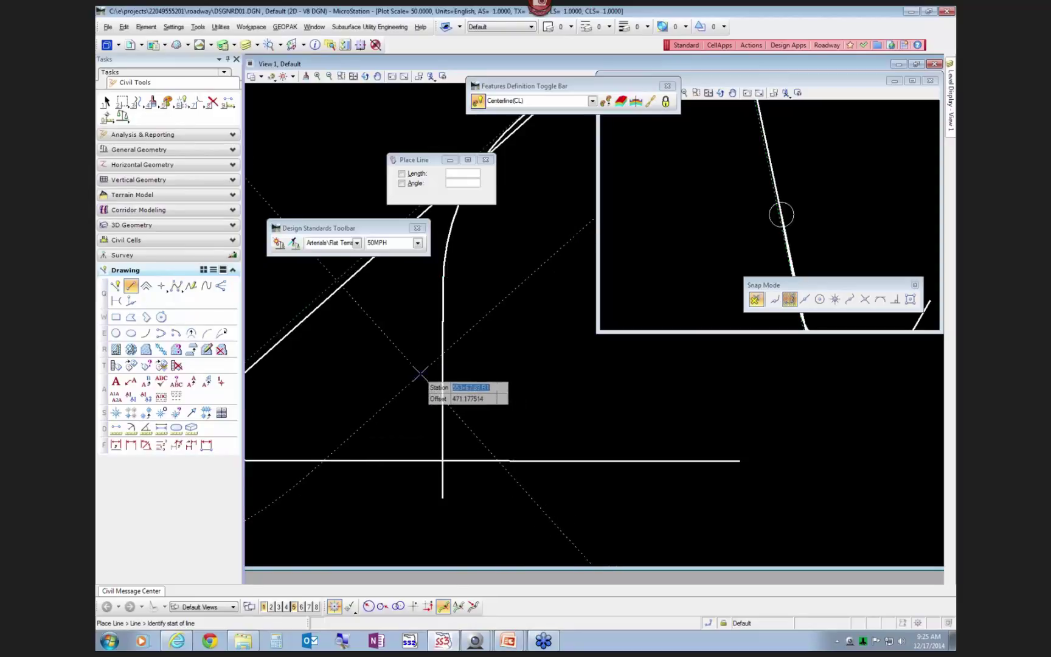
key(Tab)
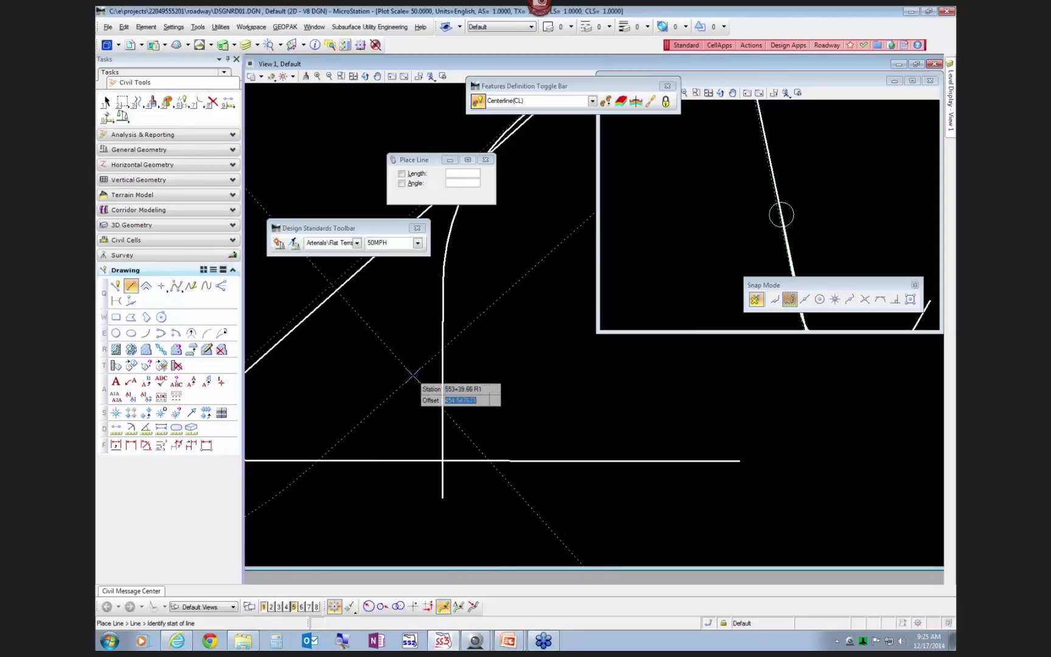
key(Tab)
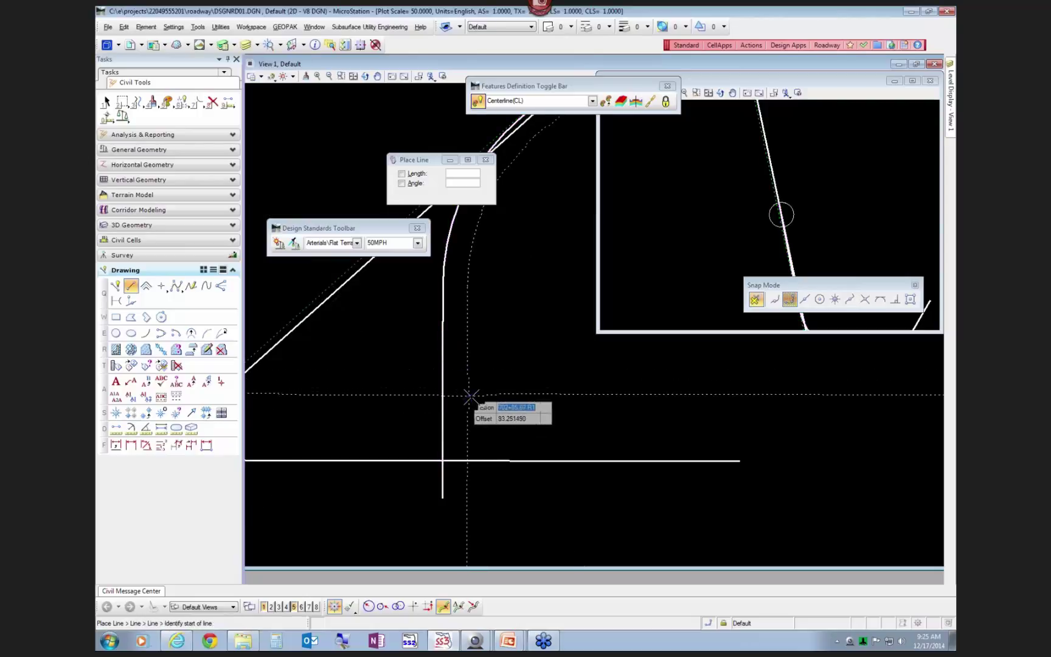
click(569, 399)
right_click(383, 363)
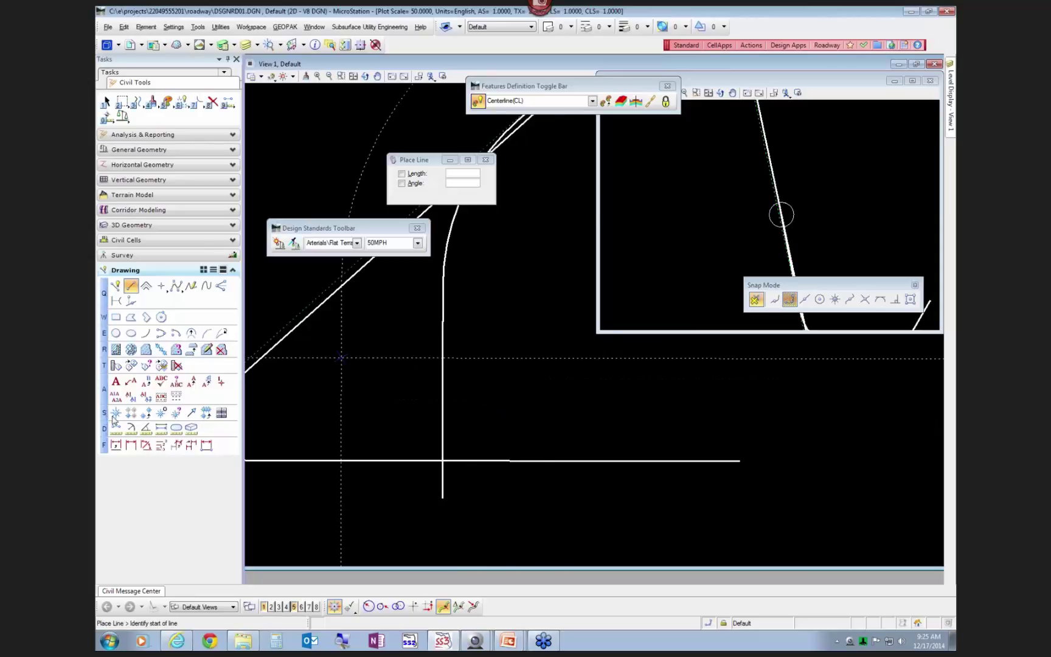
Step: Make the DBIA cell from FDOT's existing drainage library active for placement, then cancel its placement
click(723, 46)
click(739, 71)
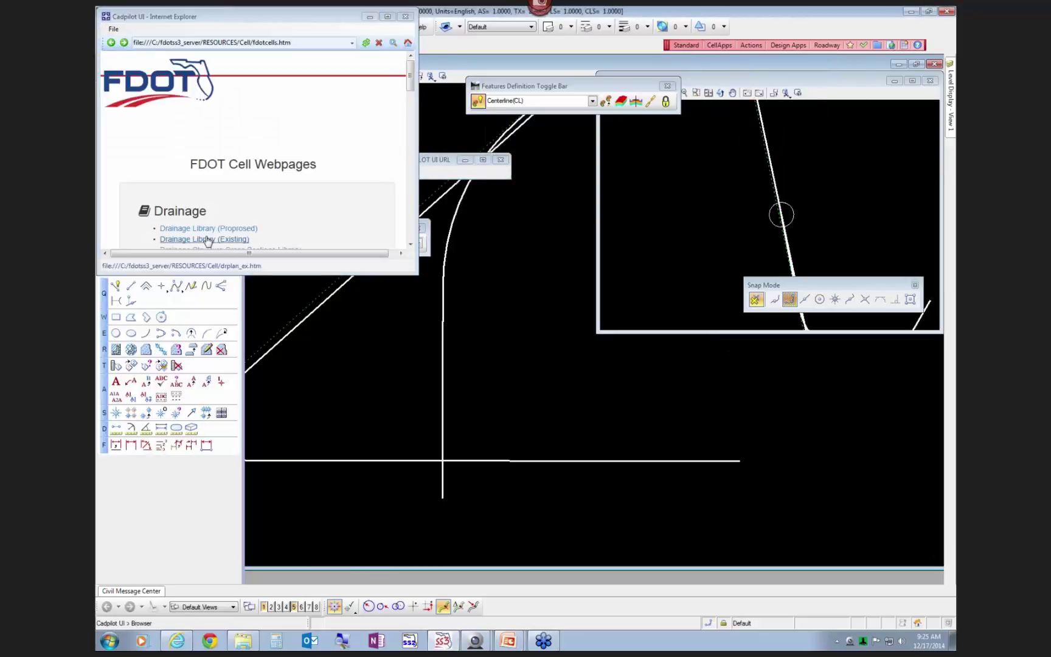
click(214, 239)
click(202, 214)
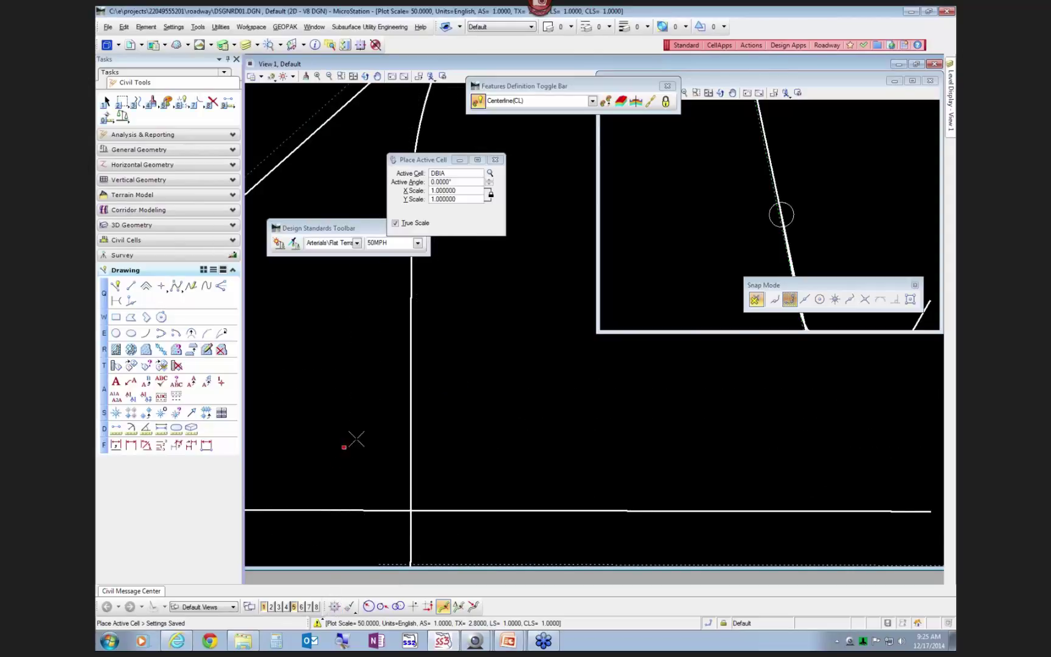
key(Escape)
Step: Examine the complex centerline's geometry, curve and start station annotations, then clear the selection
scroll(487, 418, down, 2)
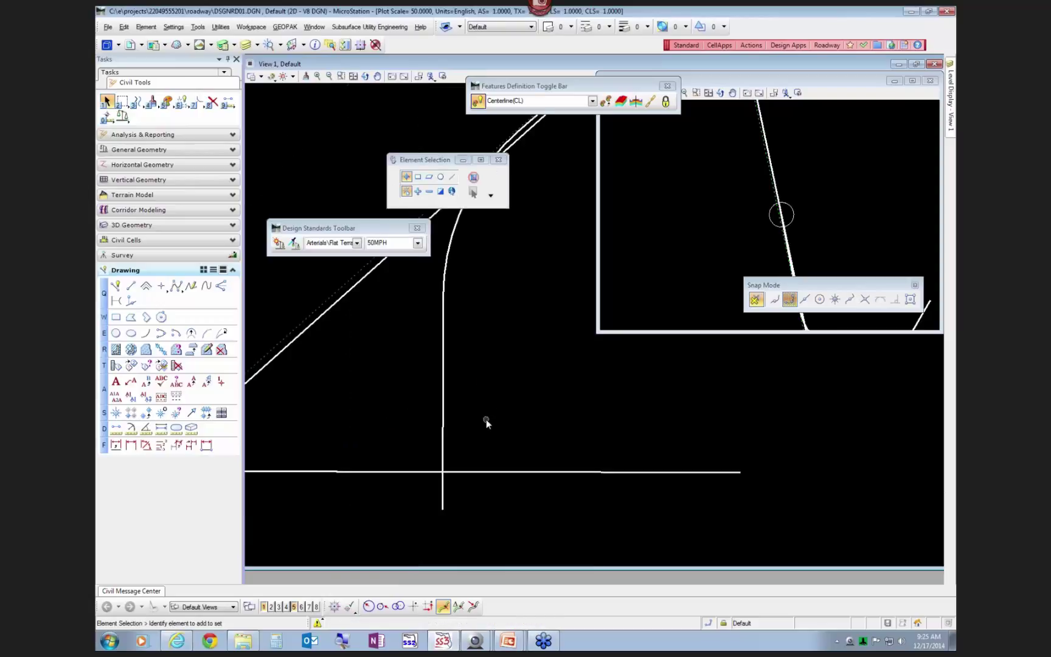
scroll(443, 483, up, 3)
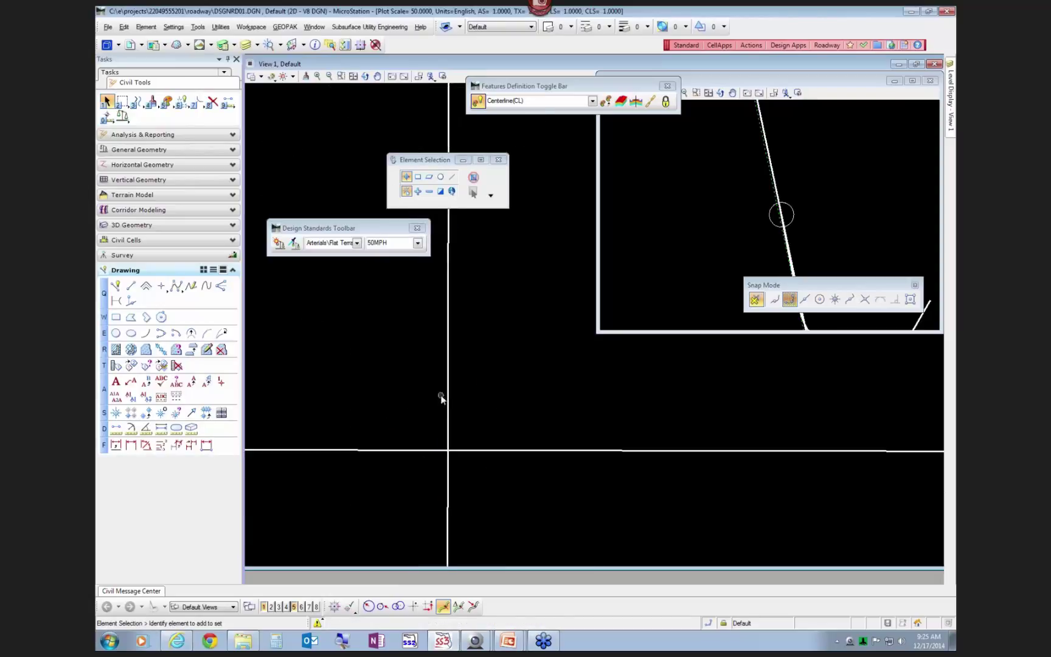
scroll(504, 412, down, 2)
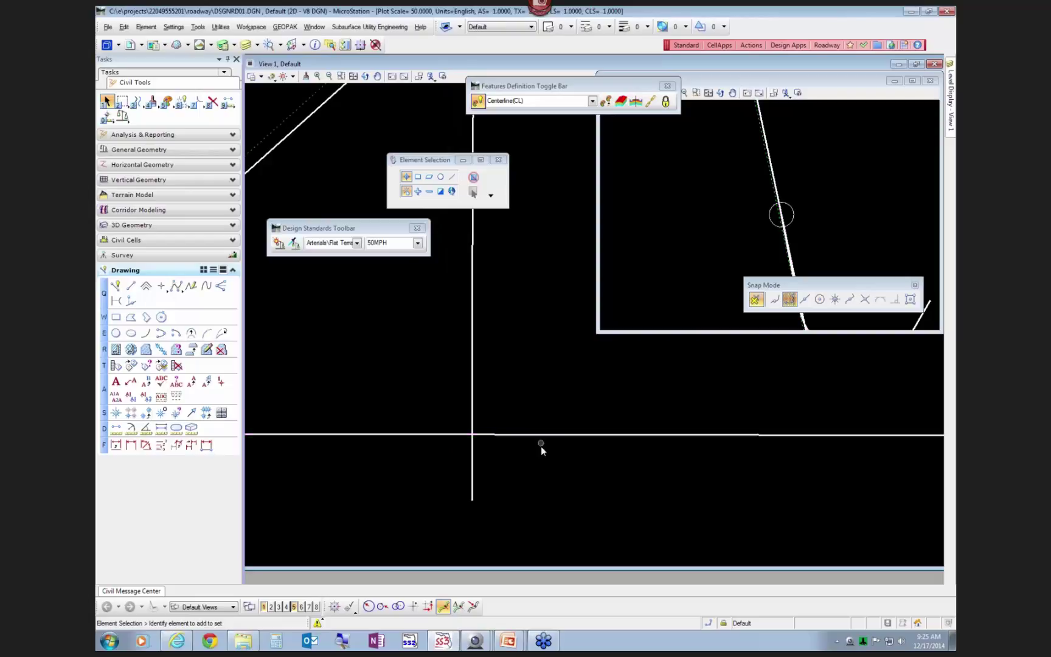
scroll(542, 450, down, 2)
middle_drag(537, 385, 543, 450)
scroll(542, 450, down, 2)
scroll(542, 446, up, 2)
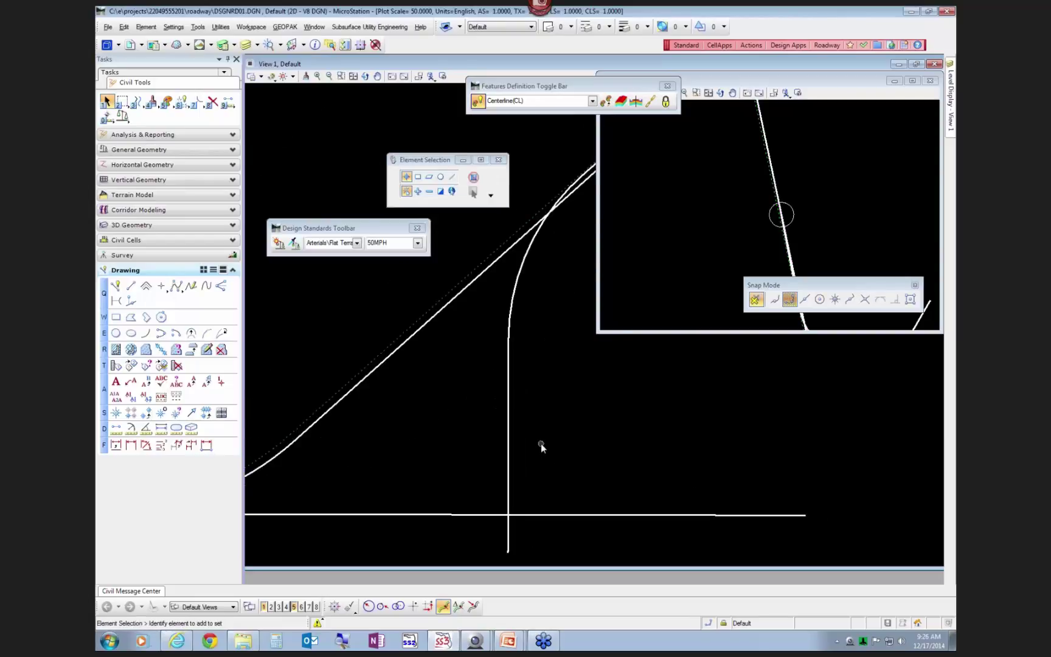
click(509, 420)
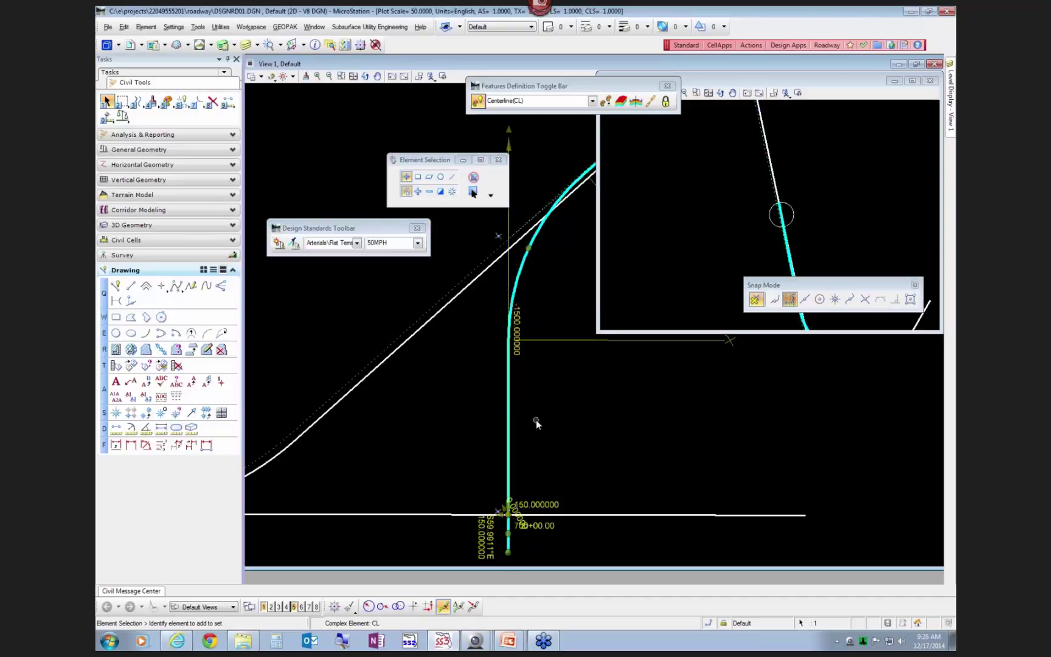
click(537, 419)
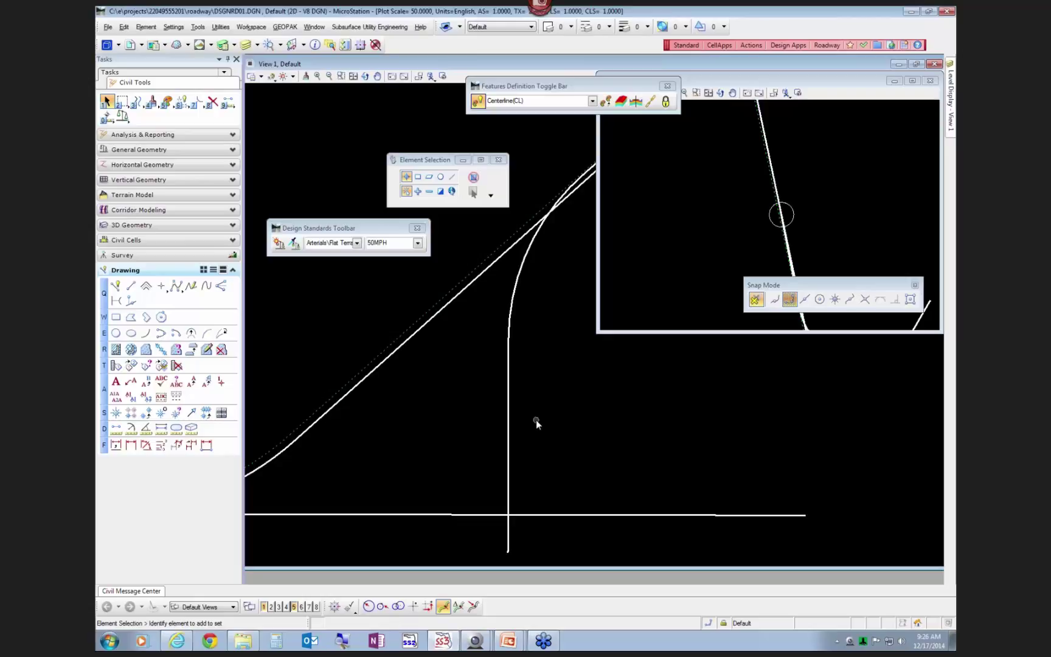
Step: Open the design file ALGNRD01.DGN and switch to its ALGNRD_50 model
mouse_move(509, 401)
click(109, 27)
click(247, 309)
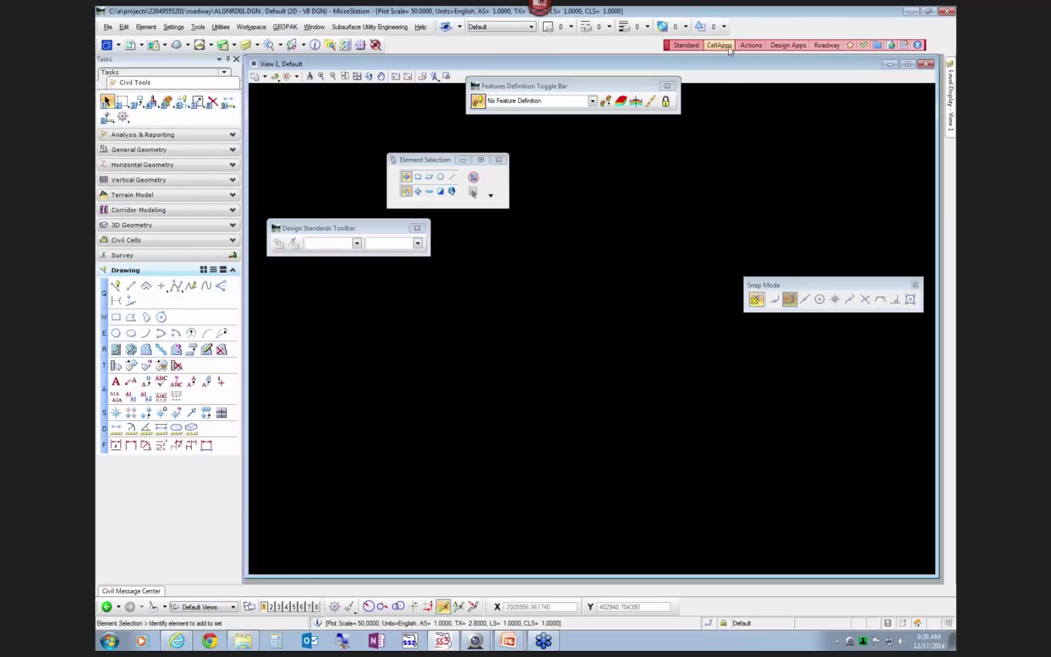
click(748, 48)
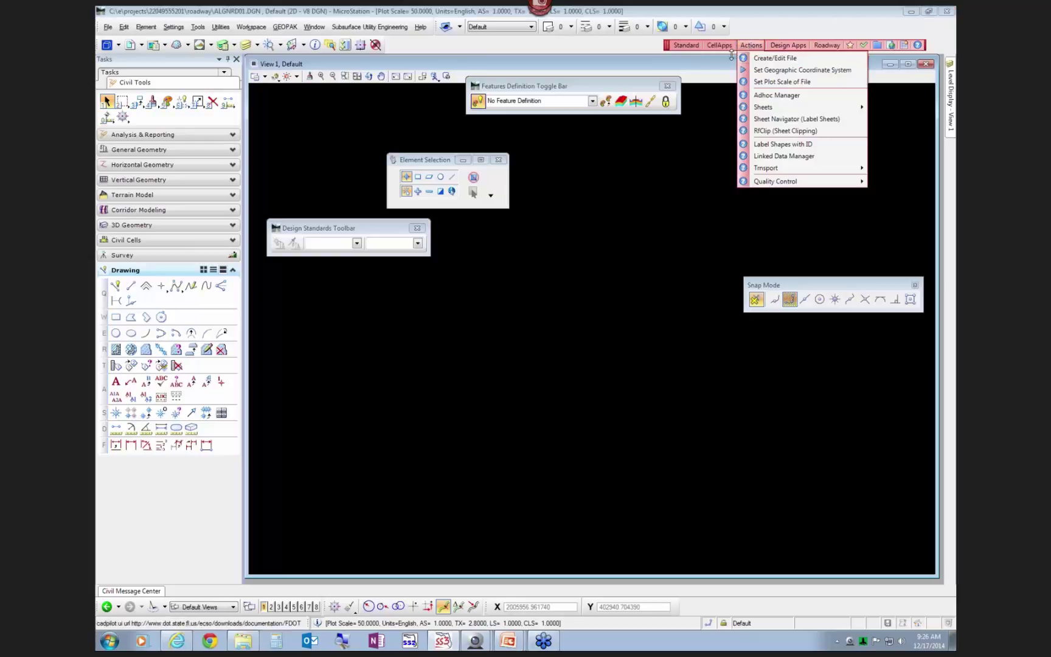
key(Escape)
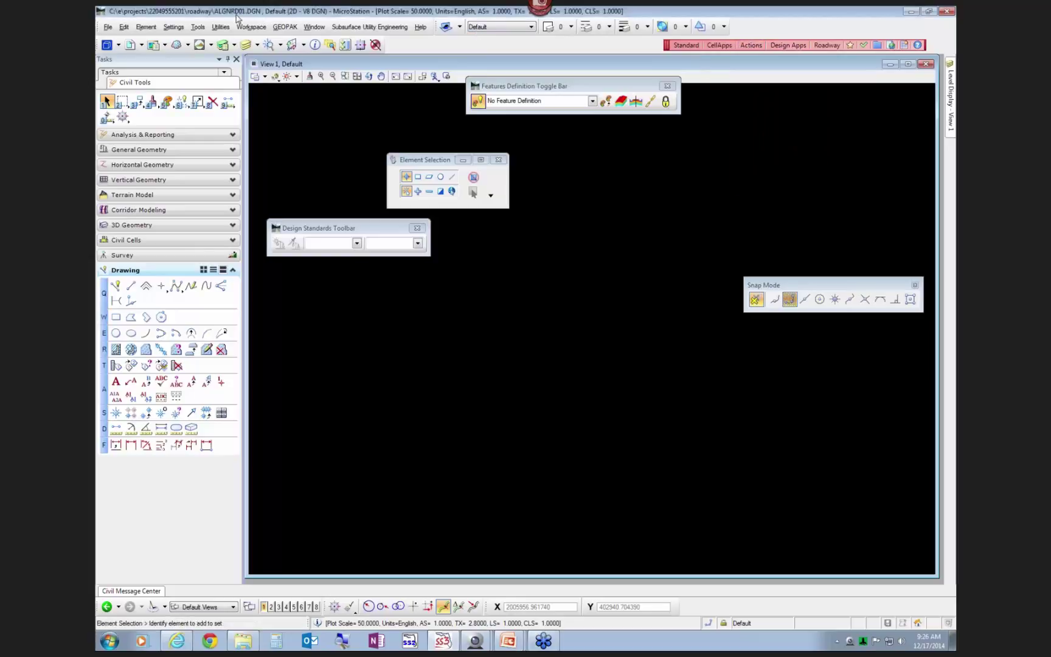
click(218, 607)
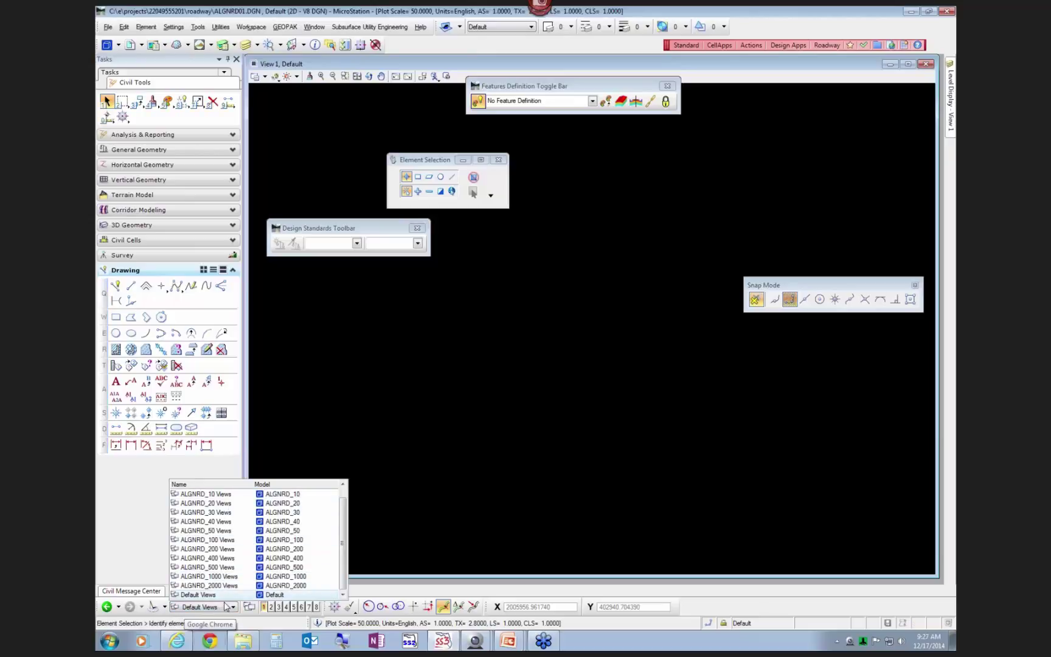
click(214, 531)
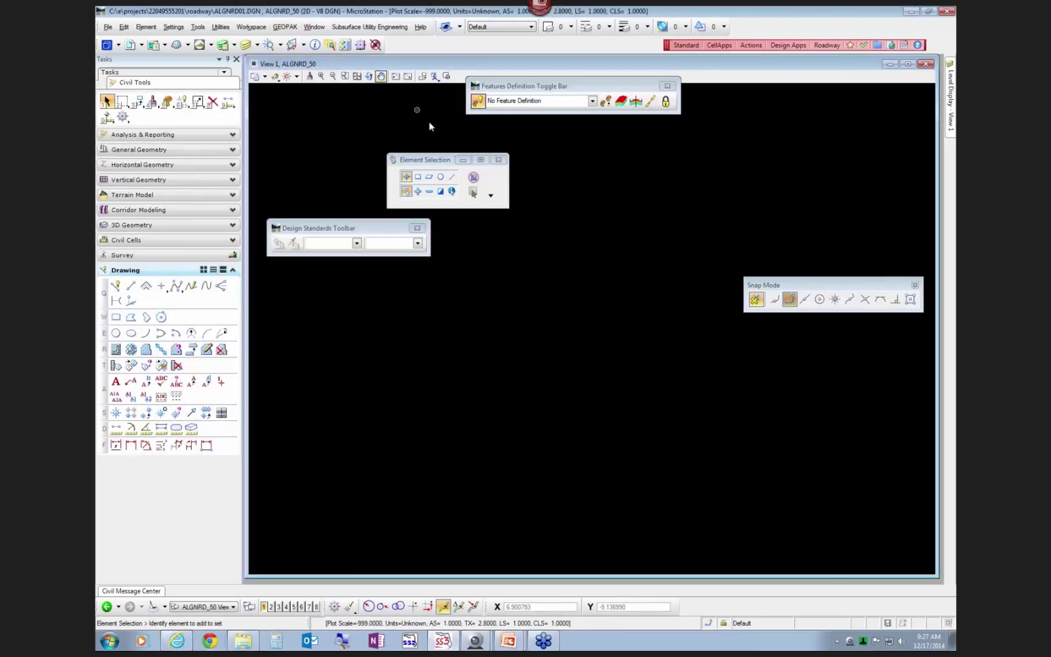
Step: Close the Design Standards, Features Definition and Snap Mode toolbars
click(417, 228)
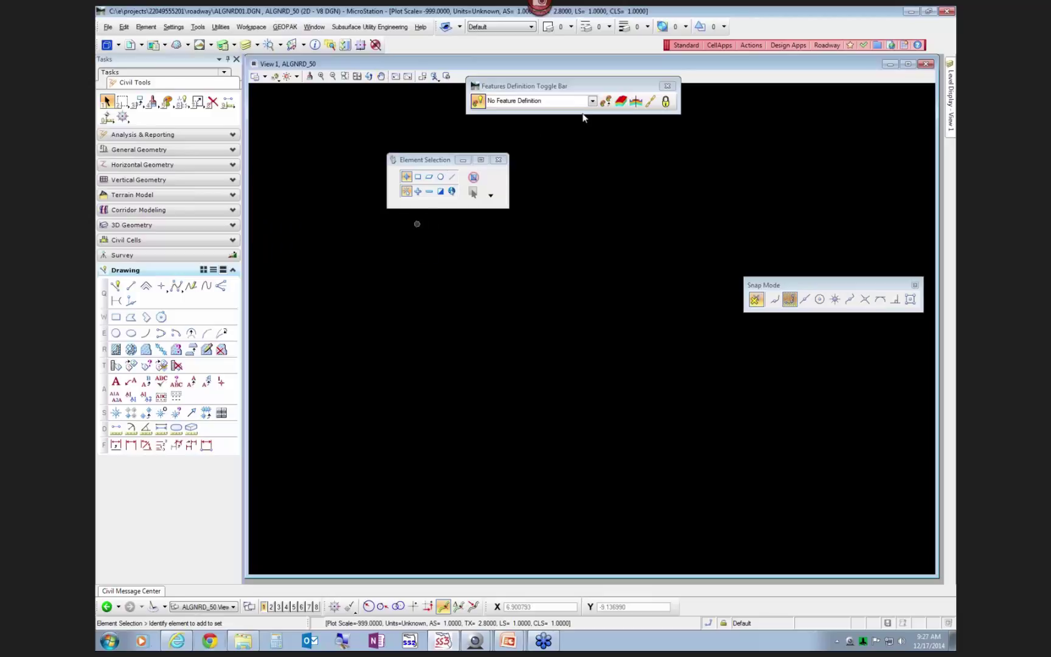
click(669, 87)
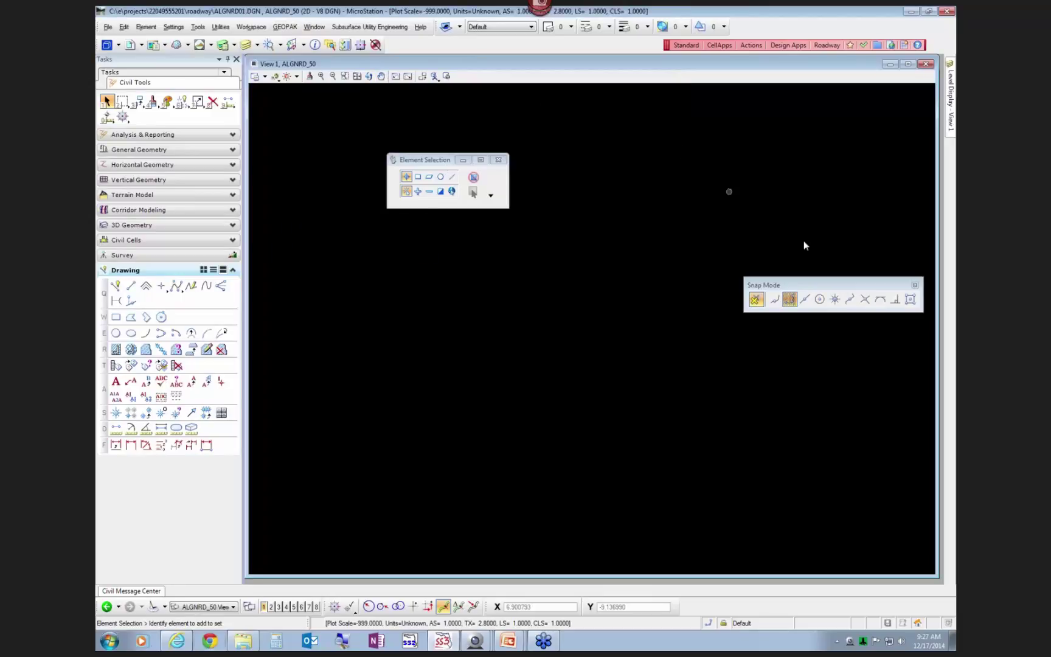
click(915, 285)
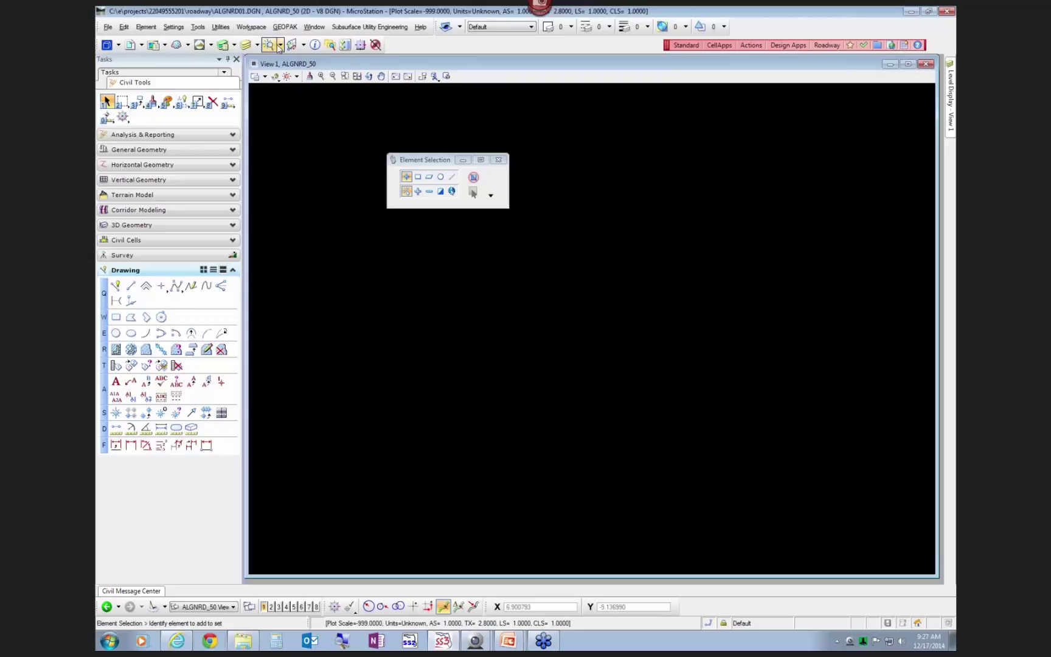
Step: Try Draw Plan & Profile for the CL Centerline of Construction (with stationing) item in the Design and Computation Manager
click(283, 27)
mouse_move(292, 39)
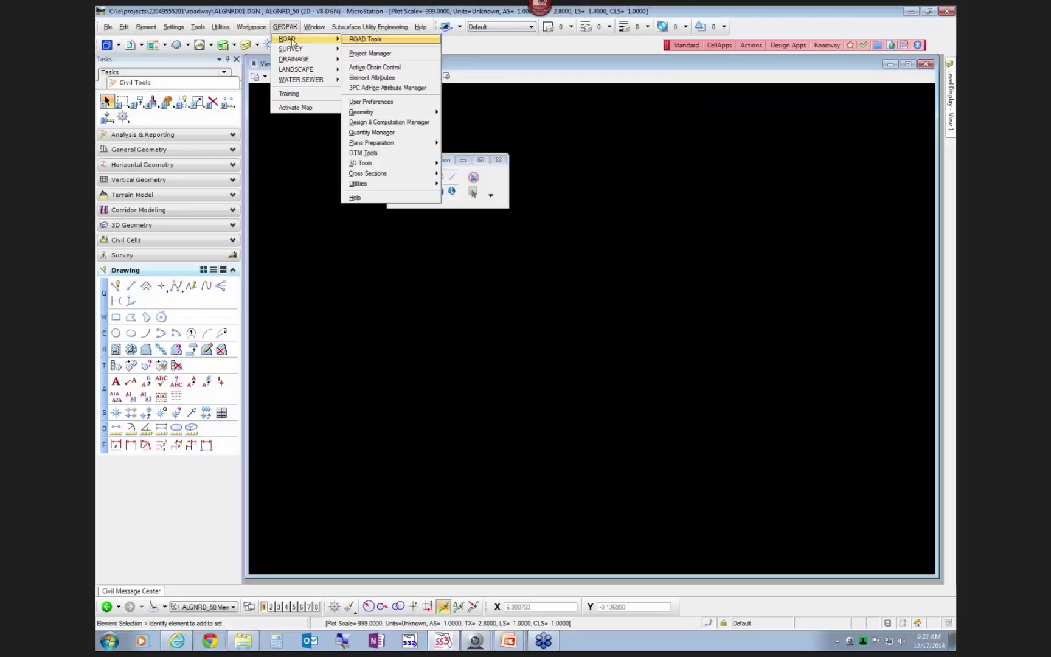
click(395, 122)
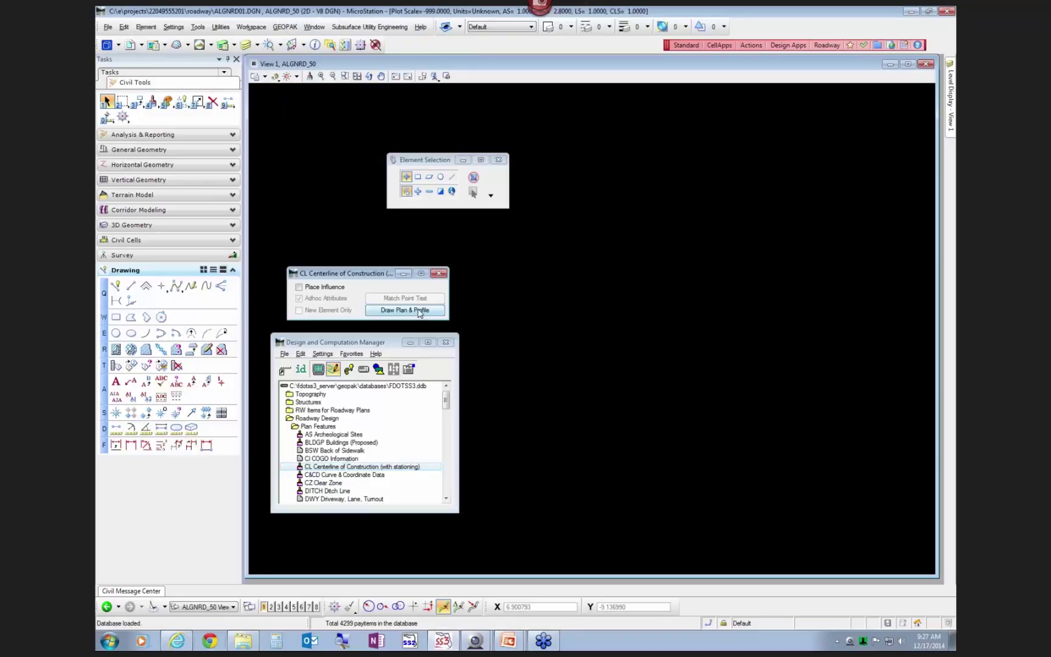
click(419, 311)
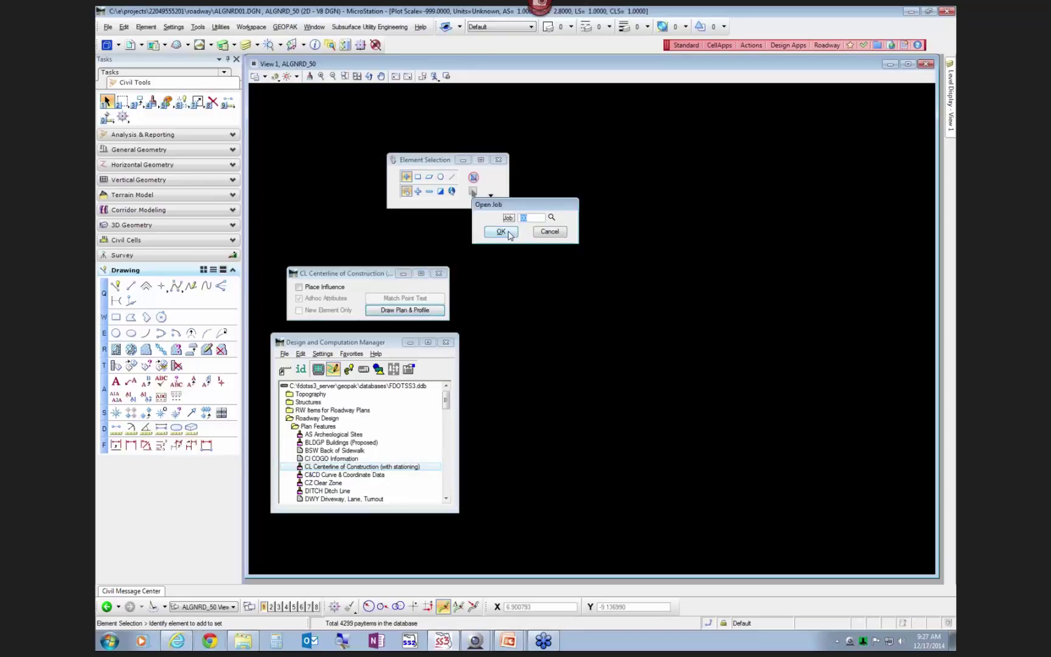
click(550, 233)
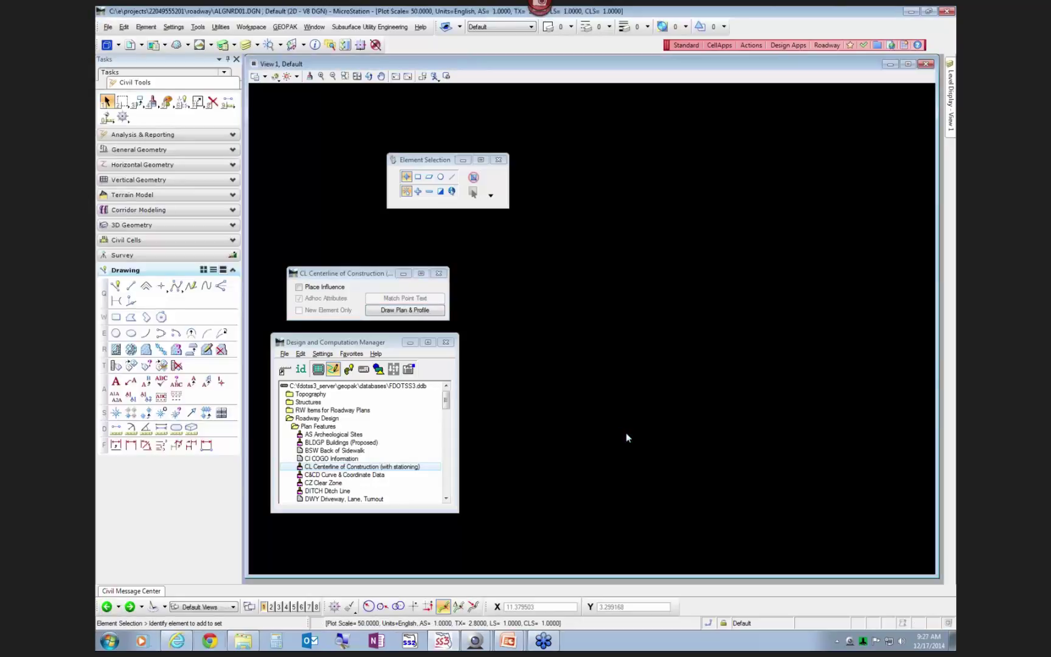
Step: Return to the design file DSGNRD01.DGN, show the General Geometry tools and close the Design and Computation Manager
click(357, 77)
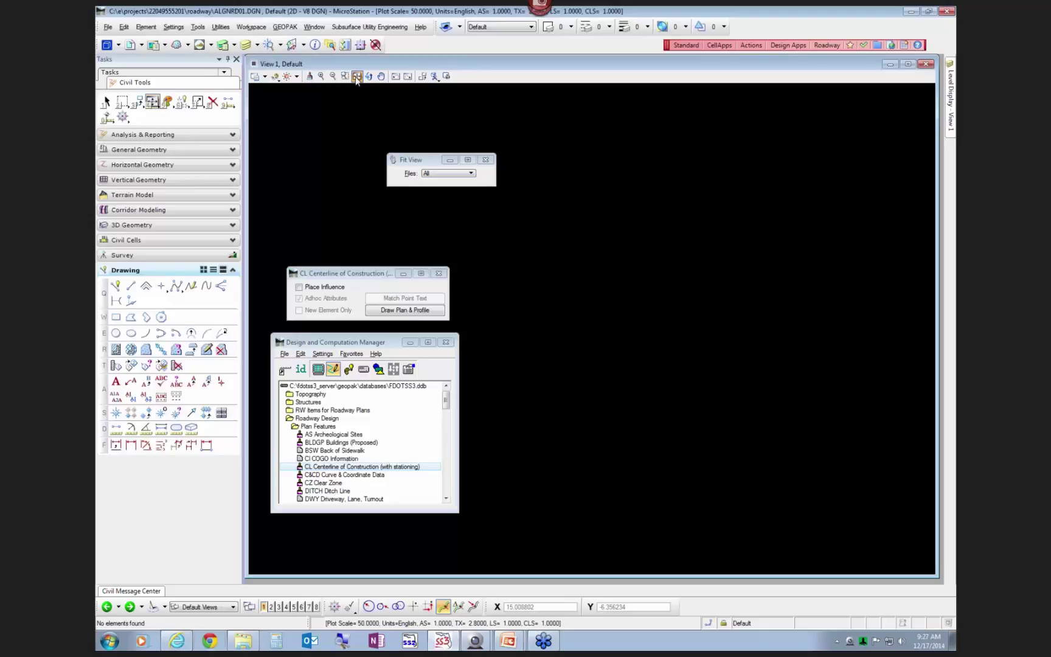
click(468, 174)
click(442, 173)
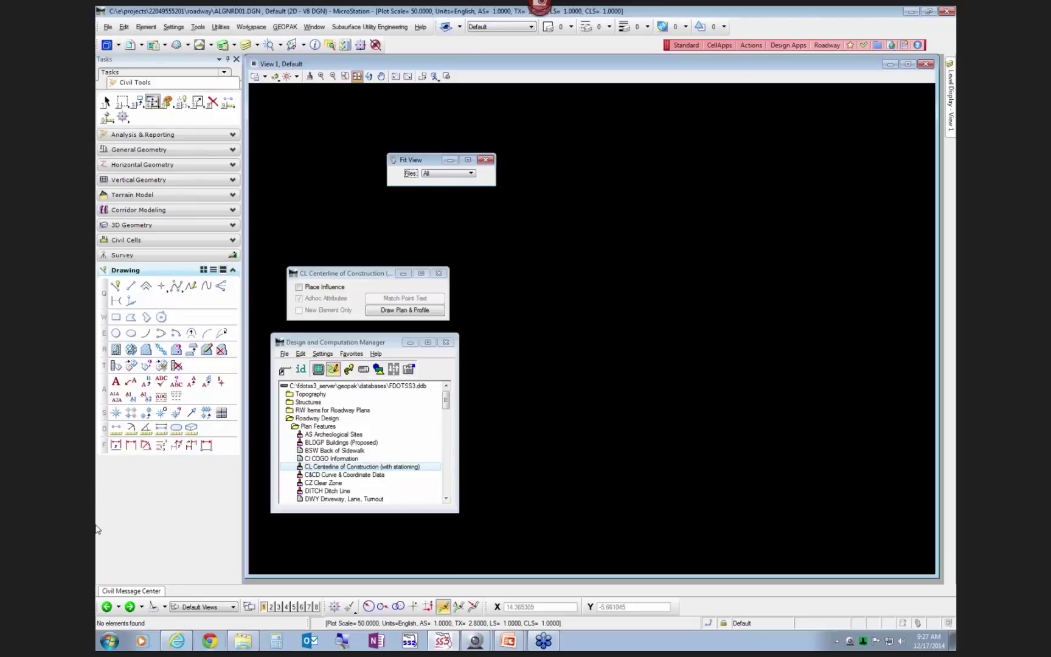
click(118, 607)
click(119, 619)
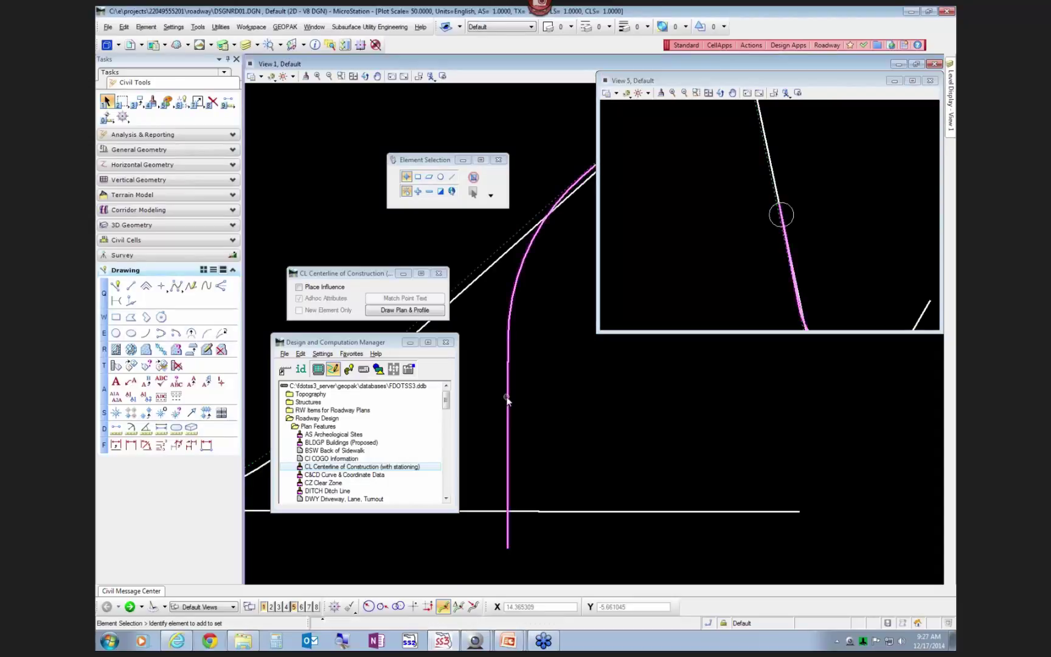
click(116, 152)
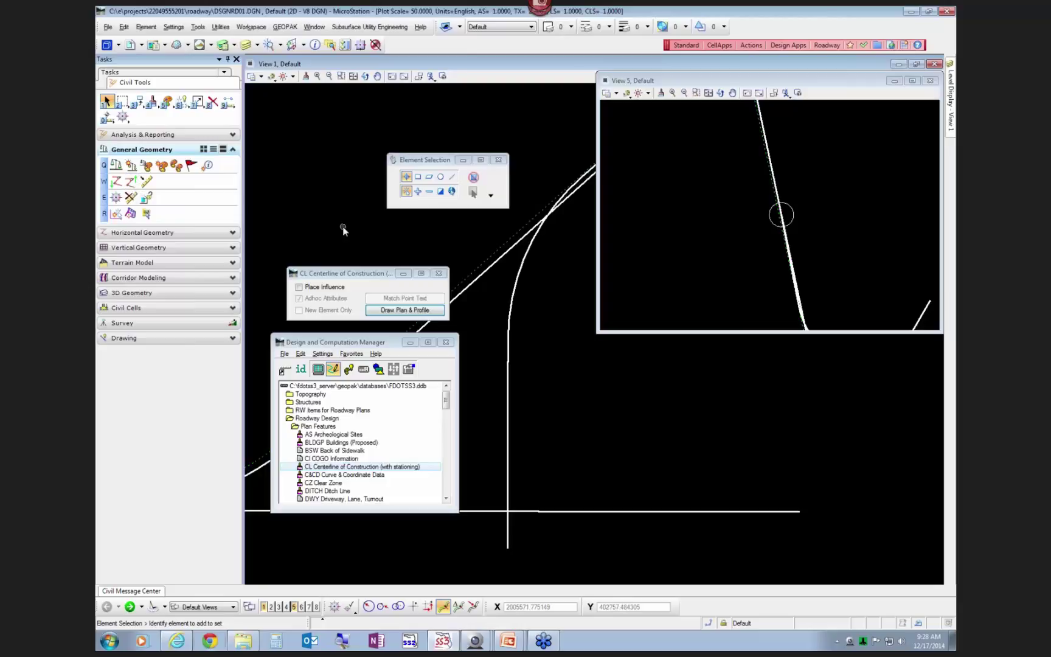
click(446, 342)
Step: Select the complex centerline and check the feature name setting of the Create Complex Element command, then leave the command
click(508, 350)
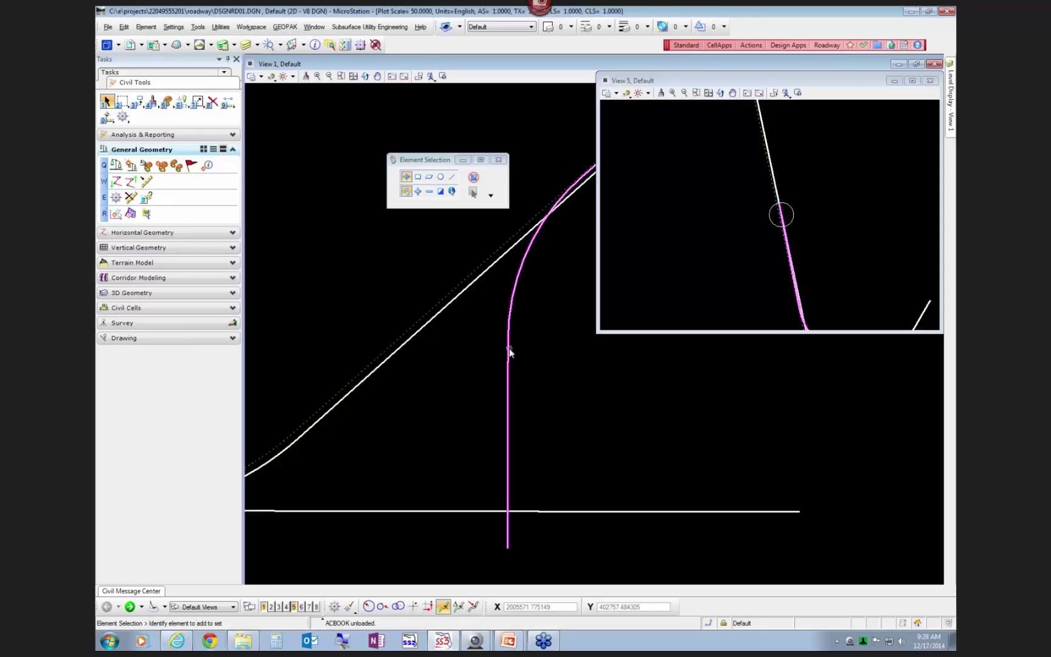
click(508, 349)
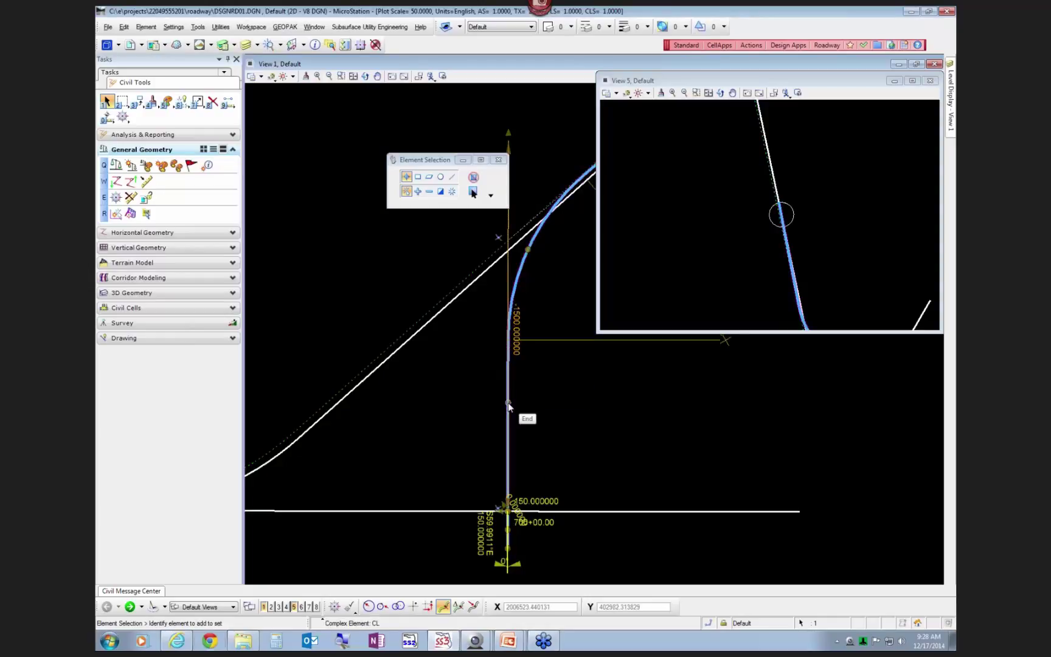
mouse_move(521, 277)
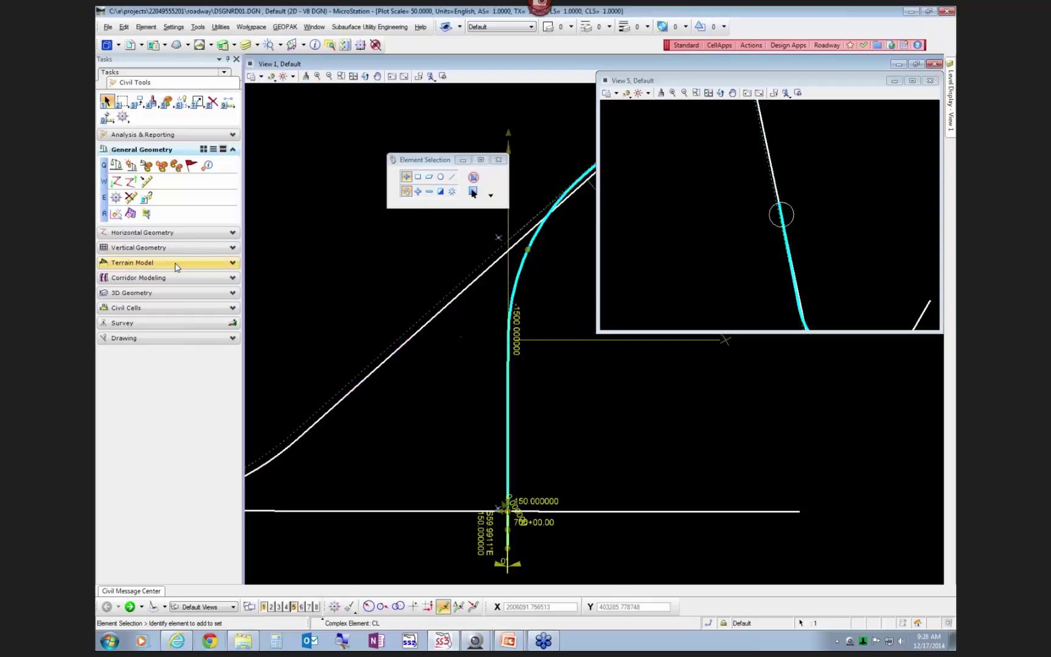
click(150, 233)
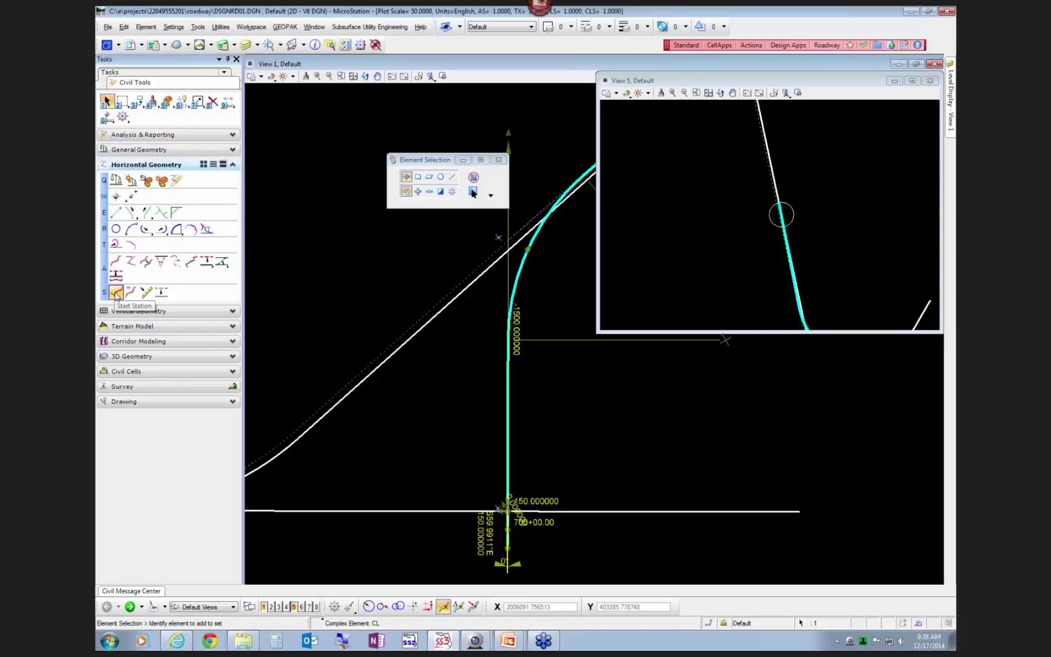
click(116, 261)
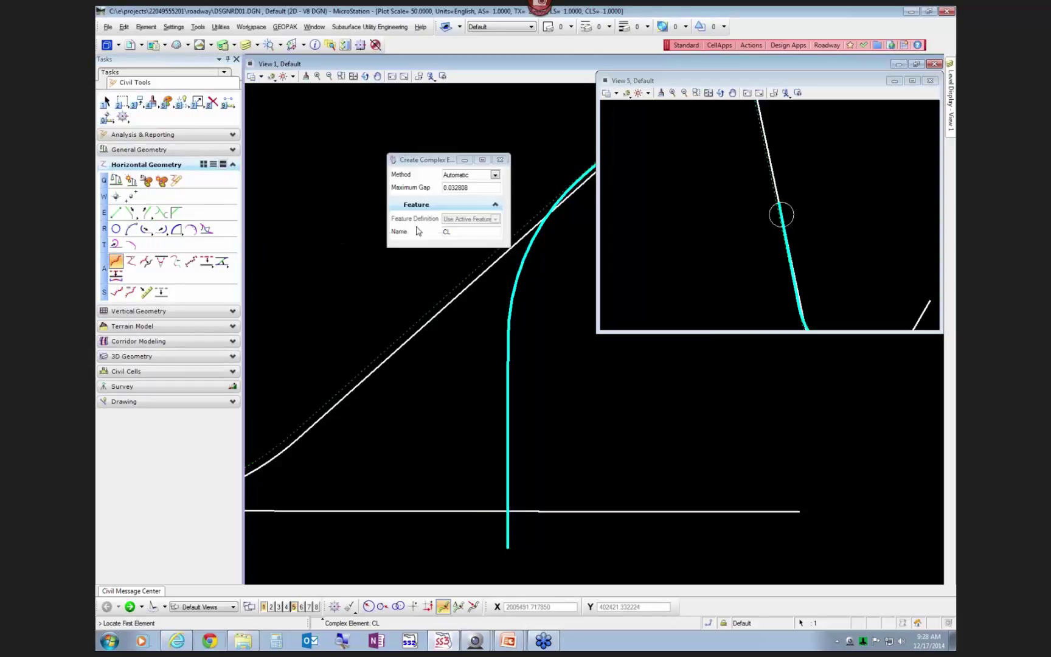
click(461, 233)
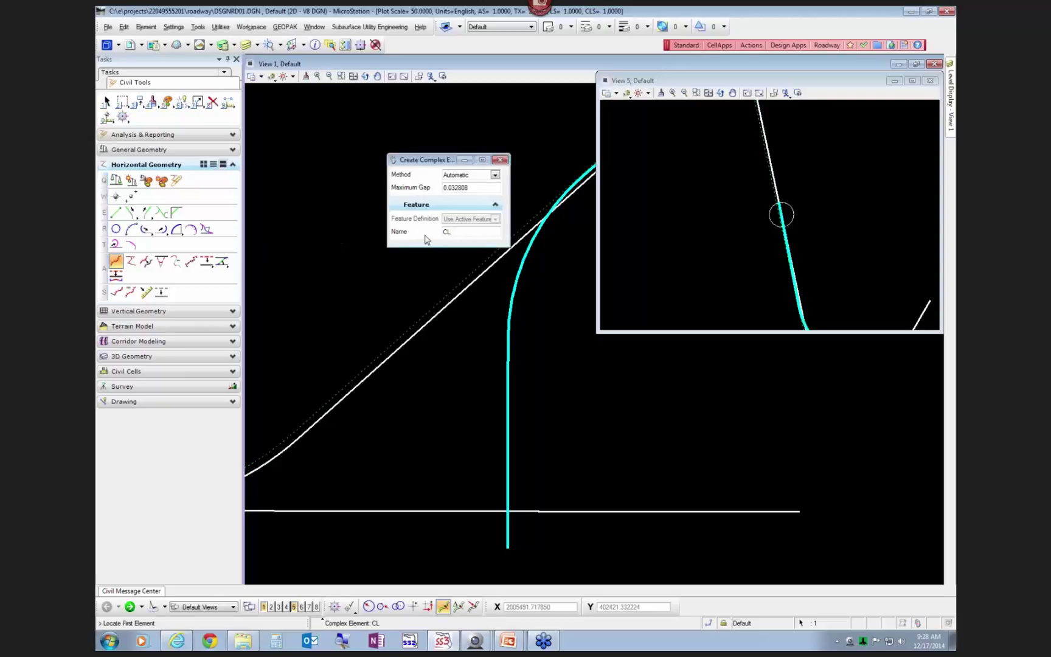
key(Return)
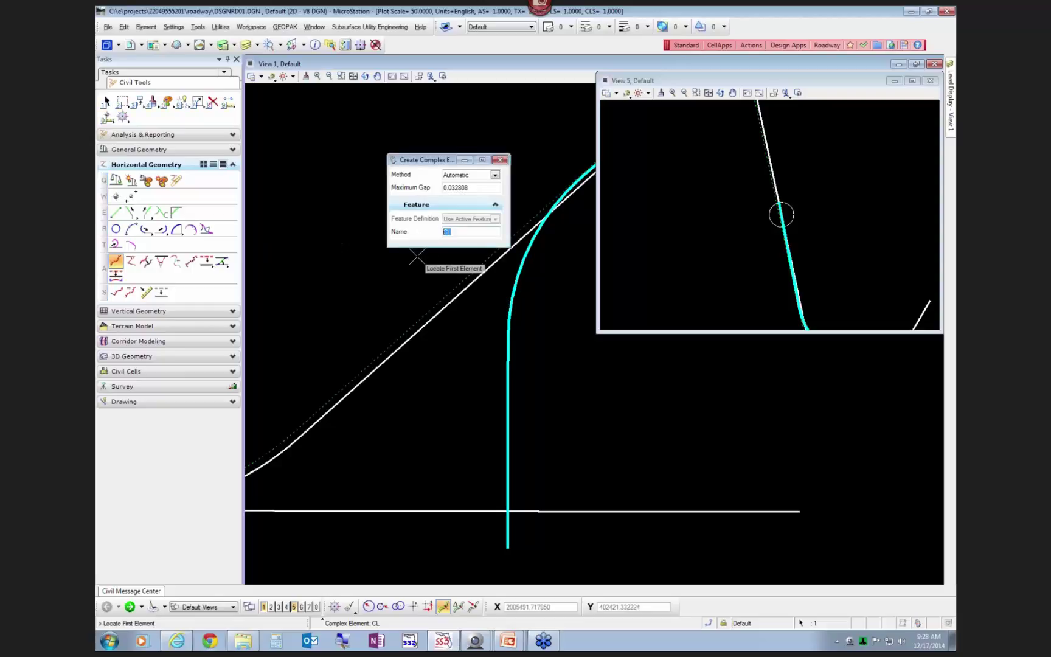
click(395, 268)
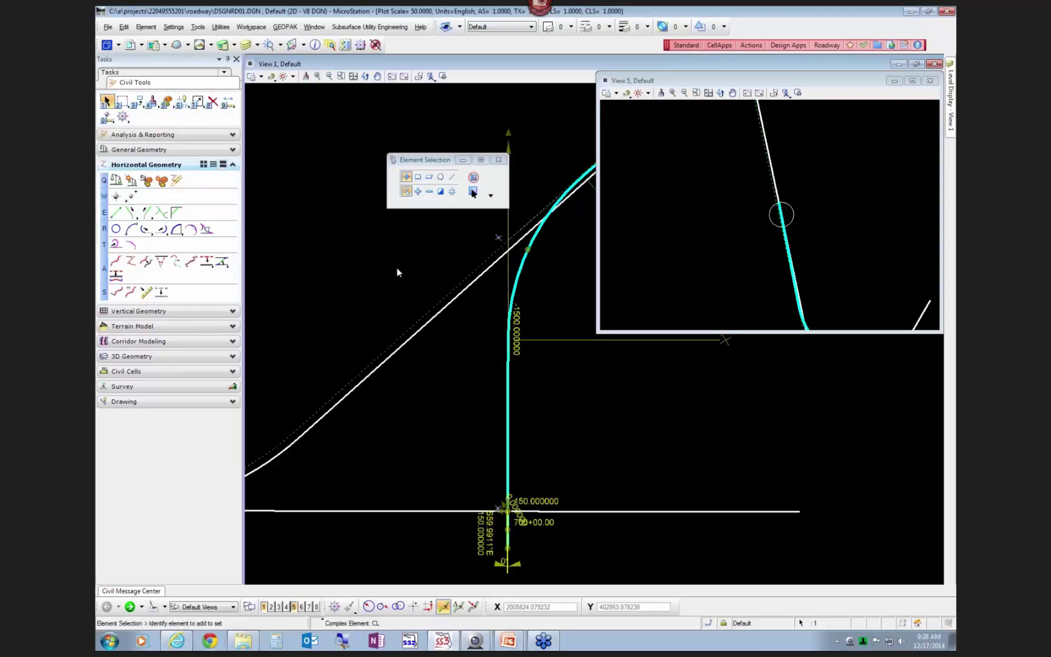
Step: Rename the complex centerline's feature as sr61_webinar
click(514, 290)
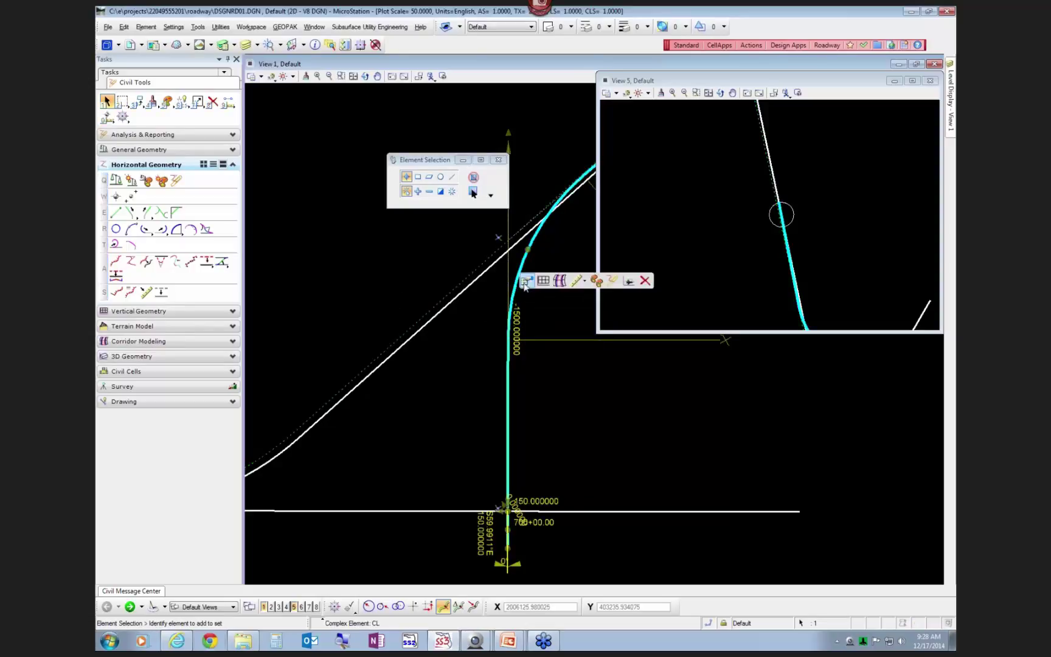
mouse_move(526, 286)
click(617, 289)
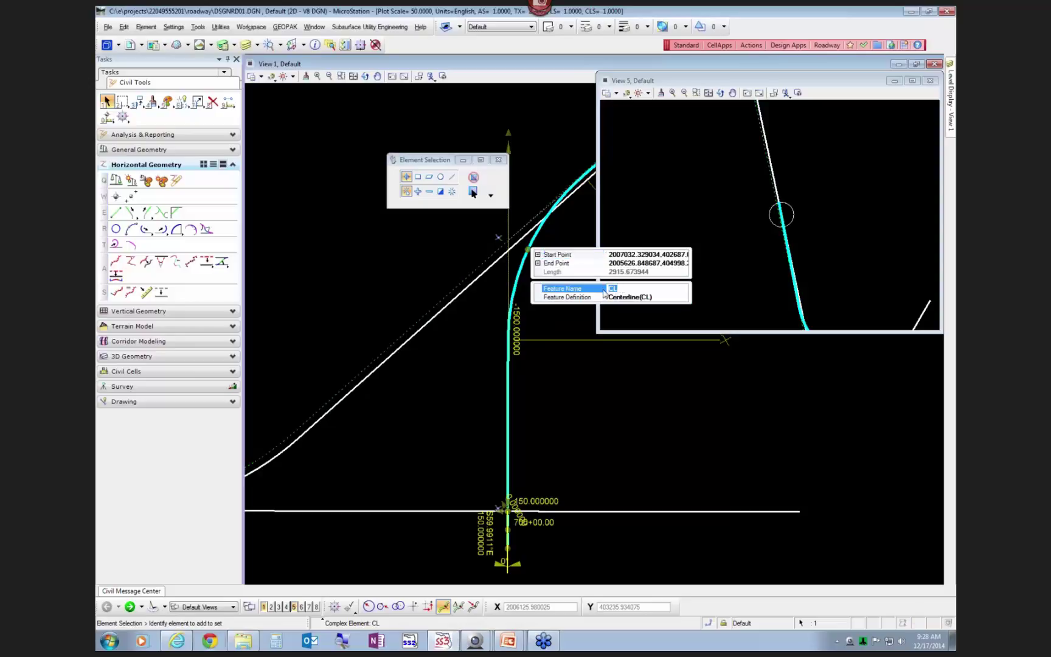
text(sr61_webinar)
key(Return)
click(575, 383)
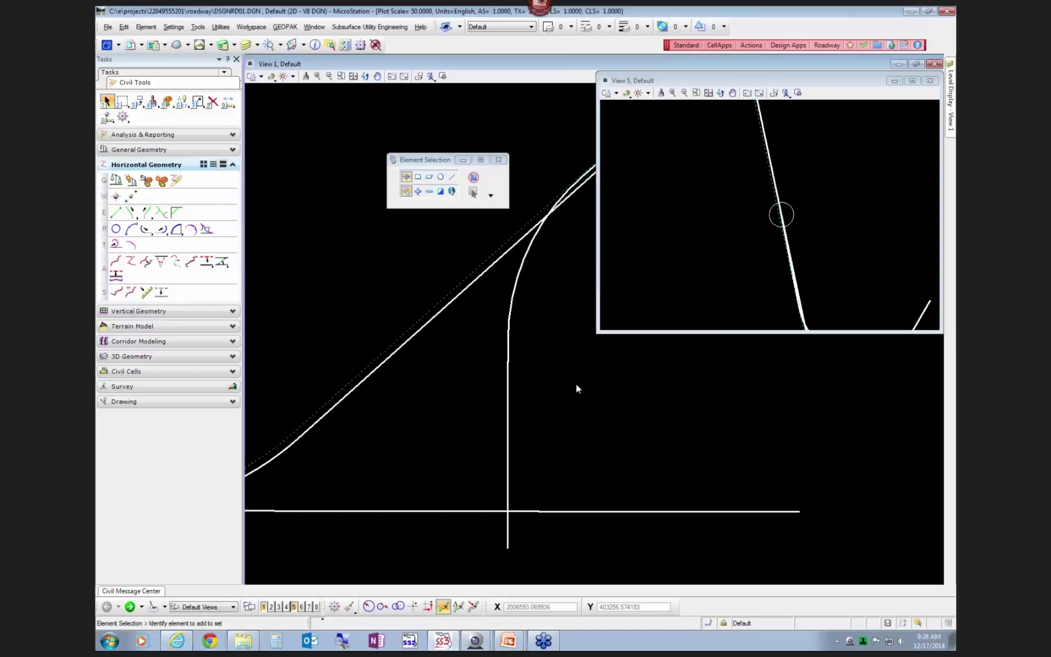
Step: Examine the sr61_webinar complex element and its components among the civil model's linear elements in Project Explorer
drag(782, 214, 600, 168)
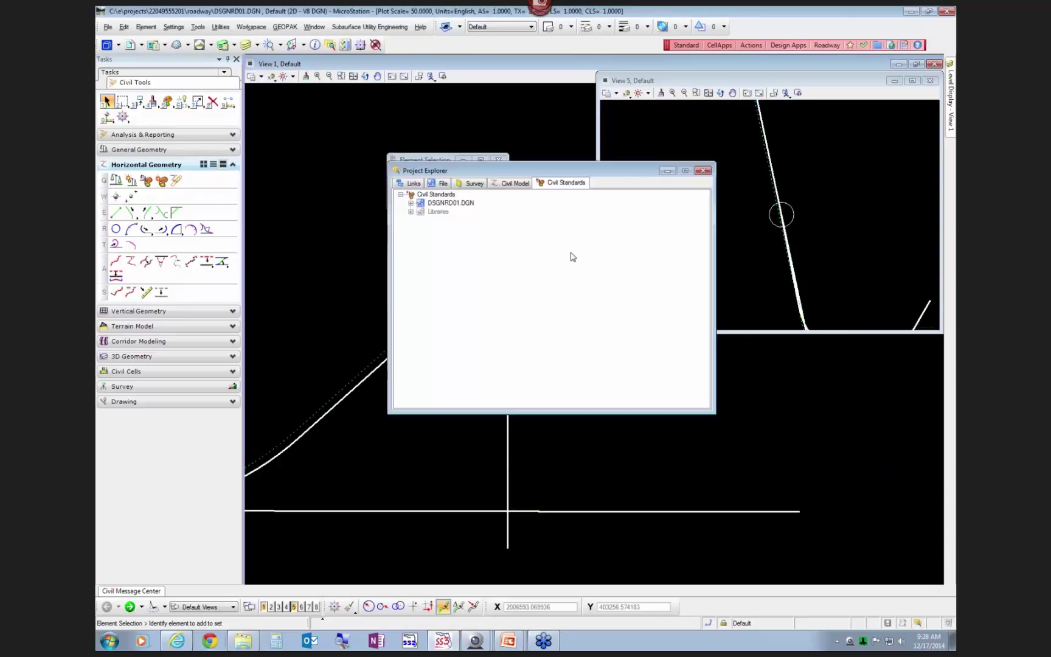
click(516, 183)
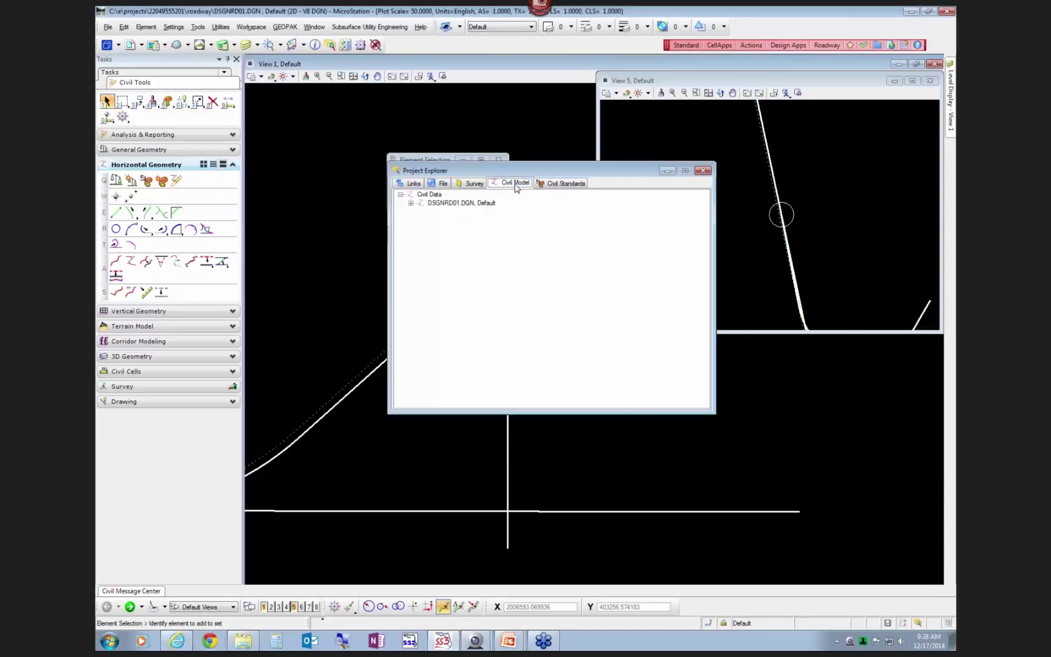
click(411, 204)
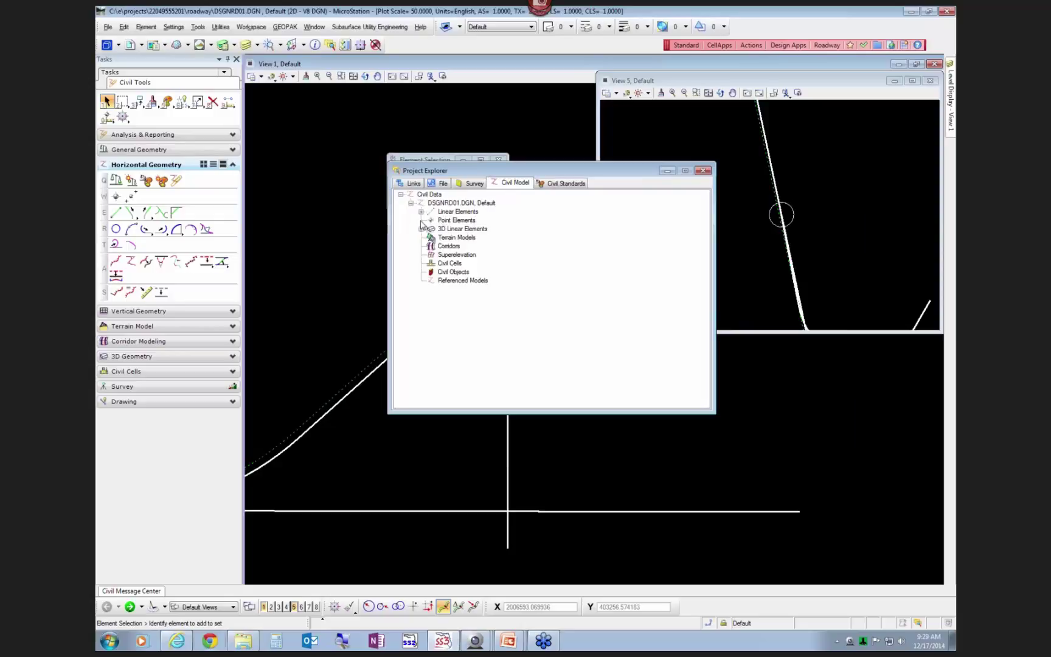
click(422, 212)
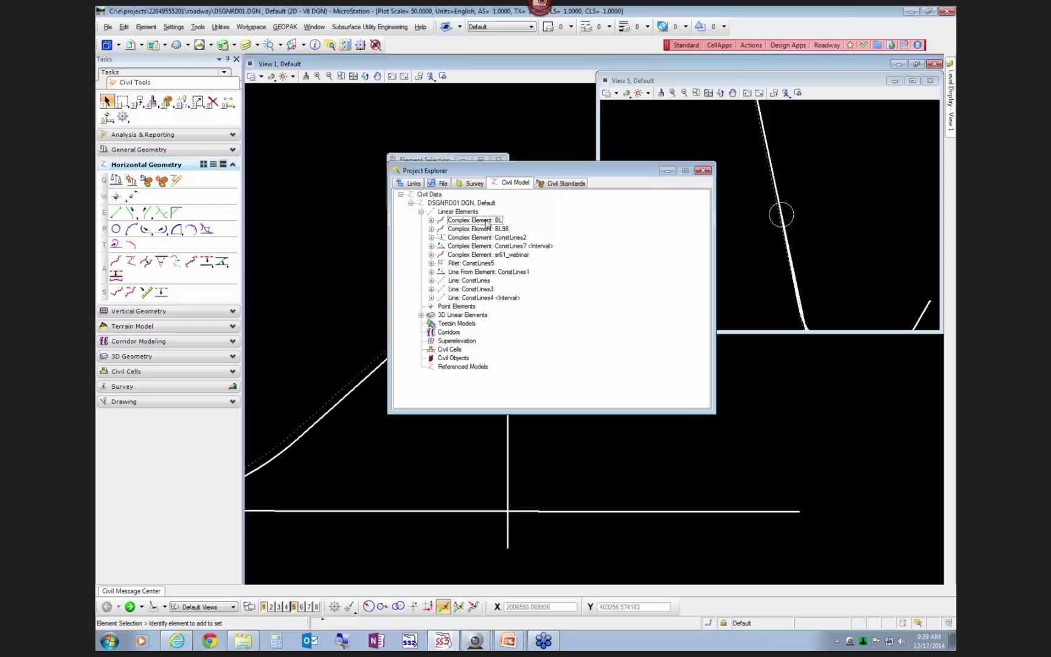
click(509, 256)
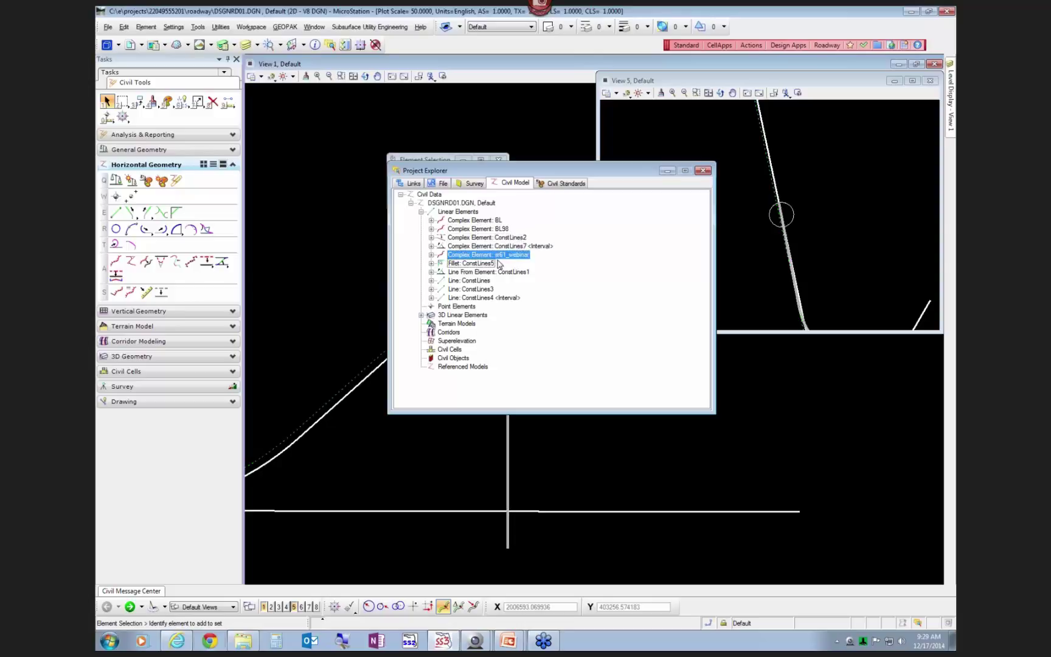
click(431, 256)
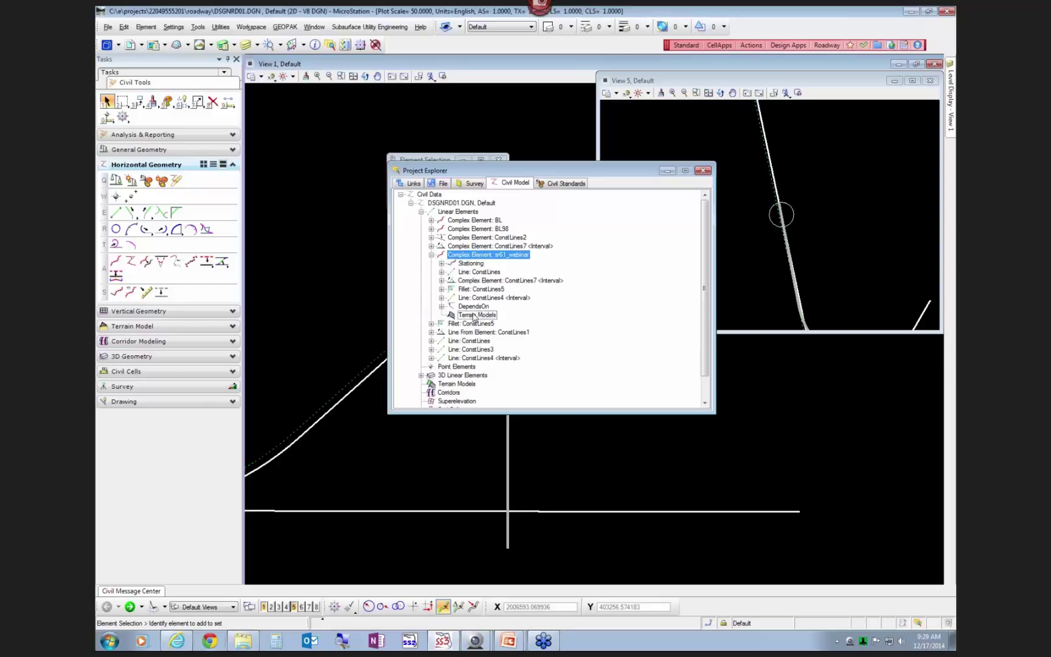
Step: Rename the sr61_webinar complex element's feature to sr61_webinarDec in its element information
click(431, 255)
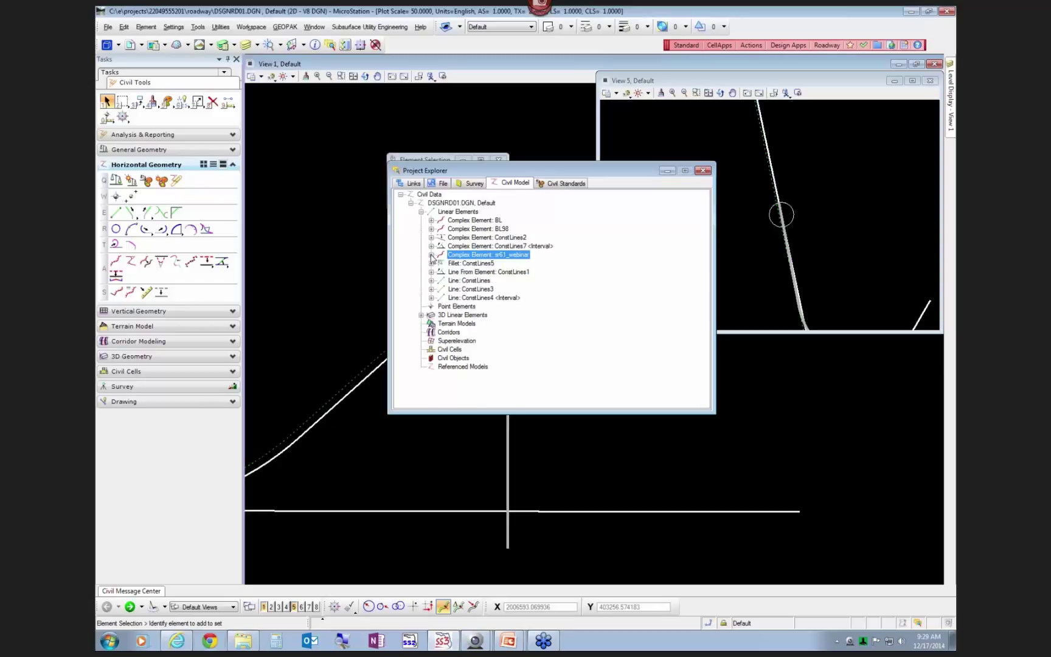
right_click(479, 258)
click(504, 350)
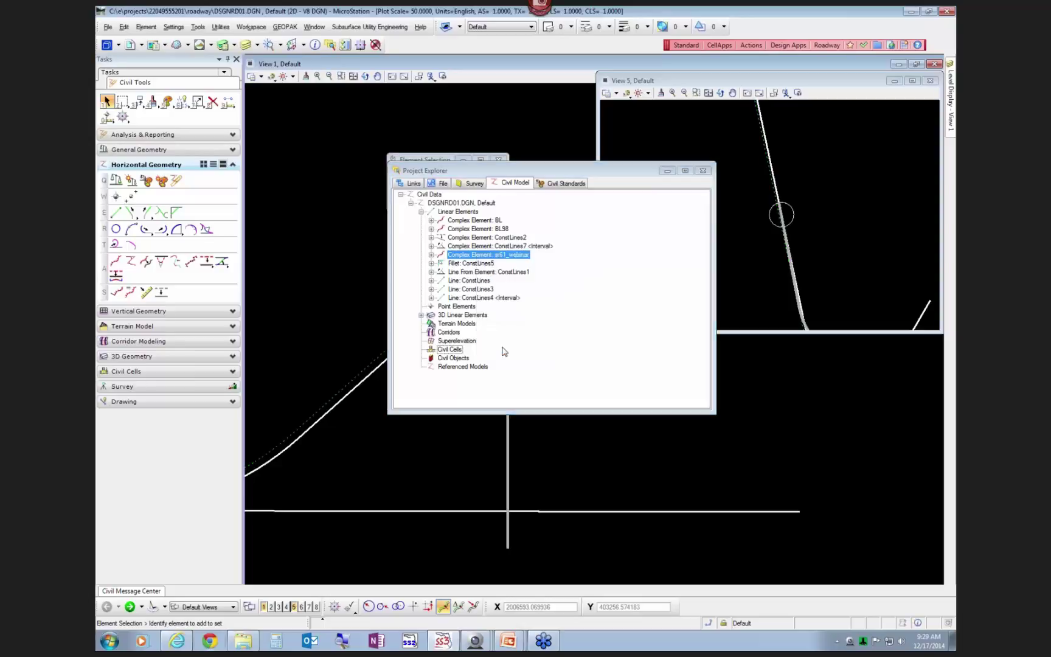
drag(781, 215, 717, 173)
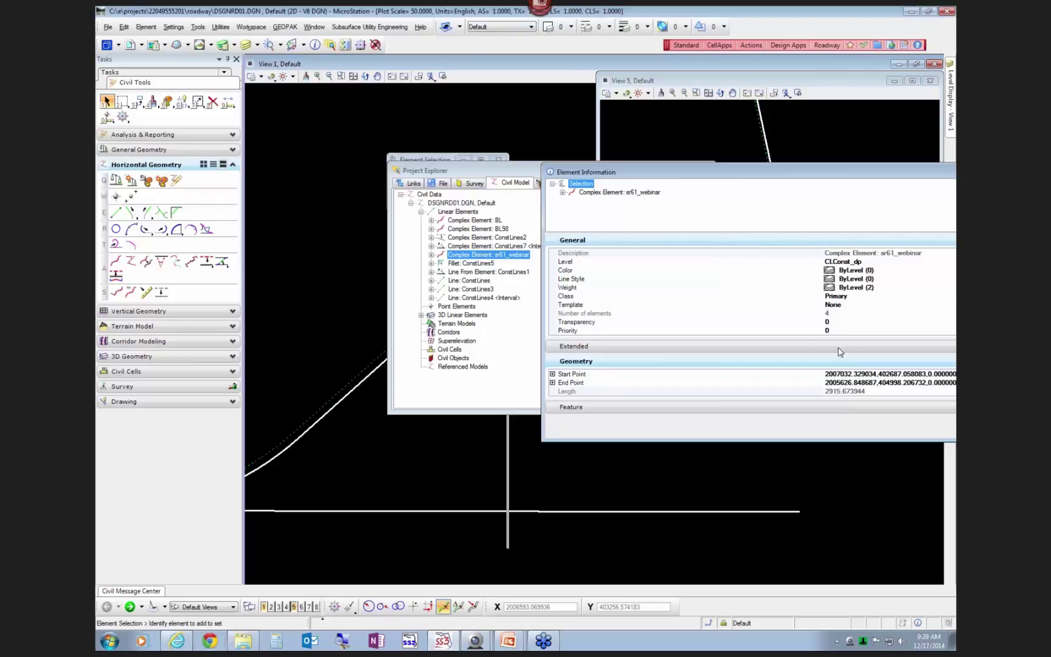
click(755, 408)
click(729, 421)
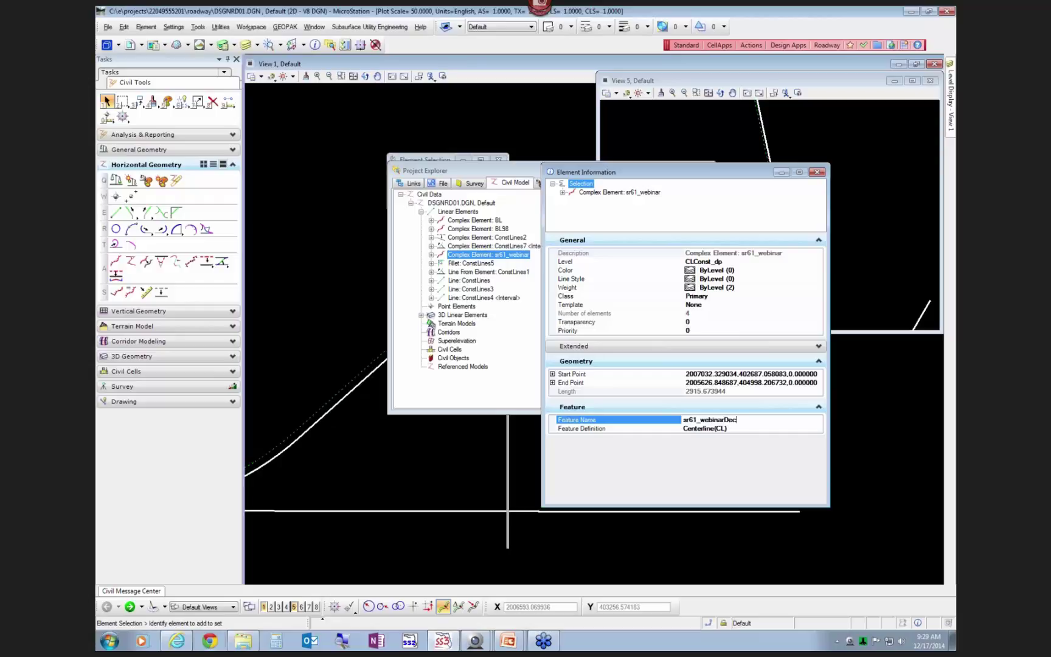
key(Return)
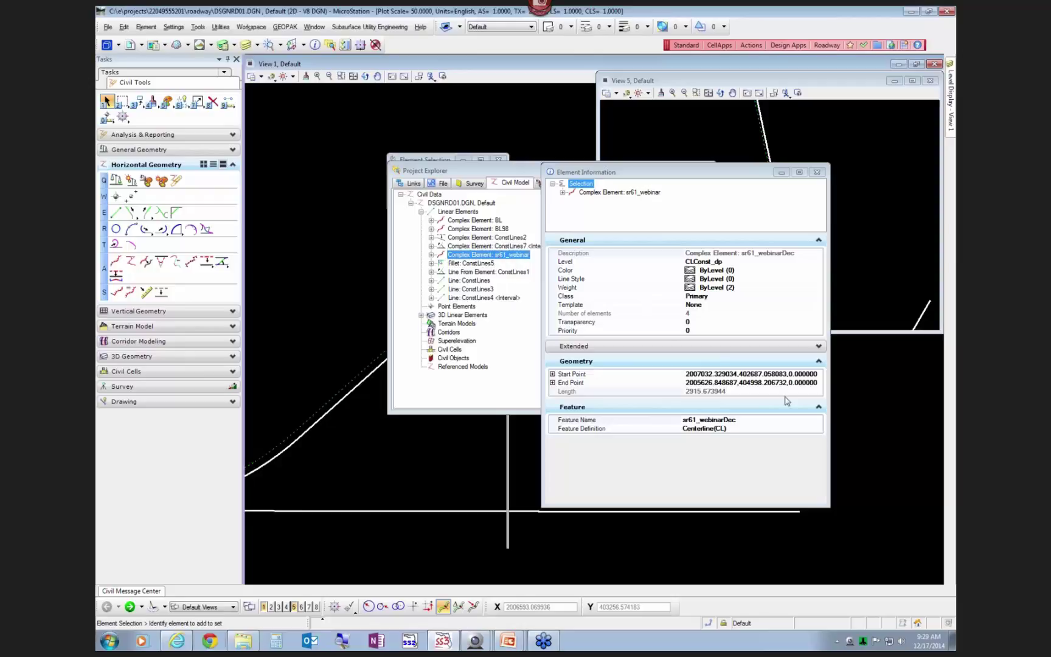
click(778, 419)
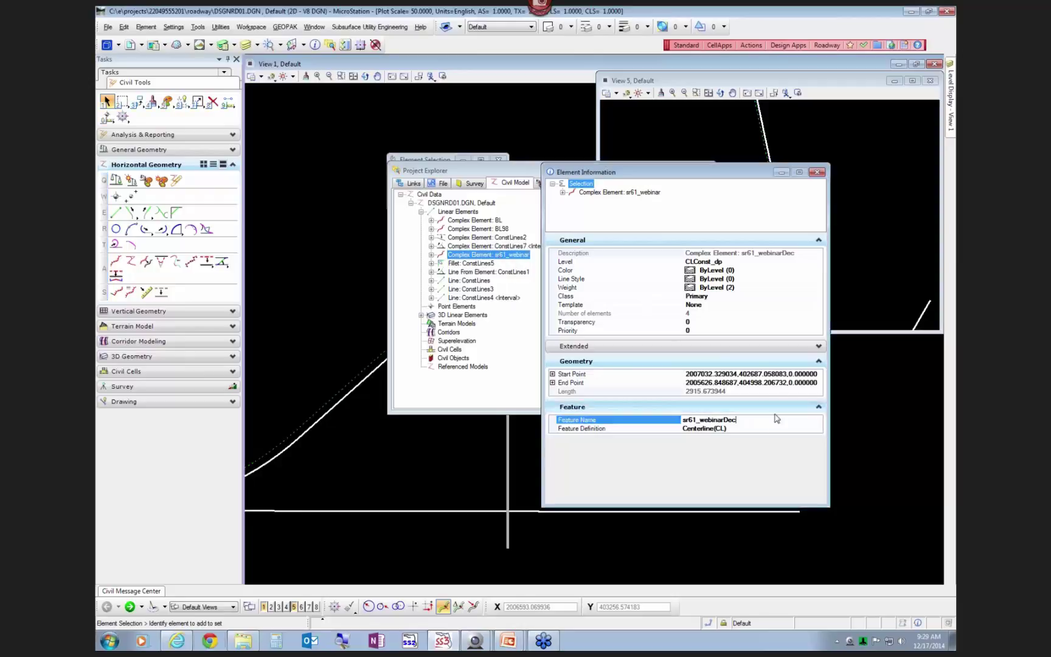
click(817, 172)
Step: Check the renamed complex element under DSGNRD01.DGN's linear elements in the refreshed civil model, then close Project Explorer
click(700, 171)
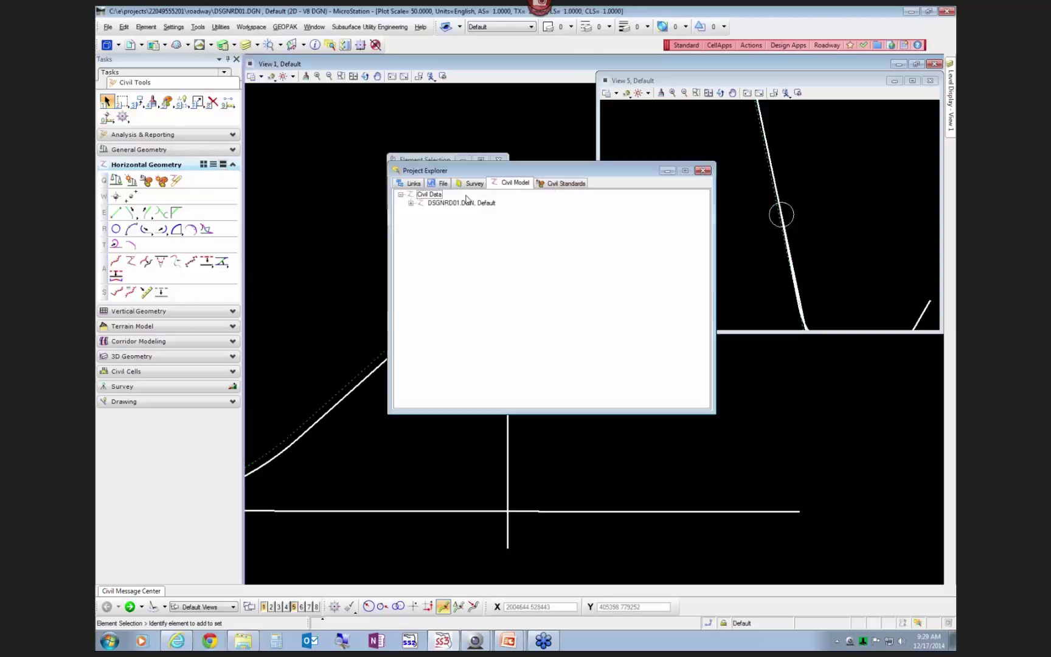
click(411, 204)
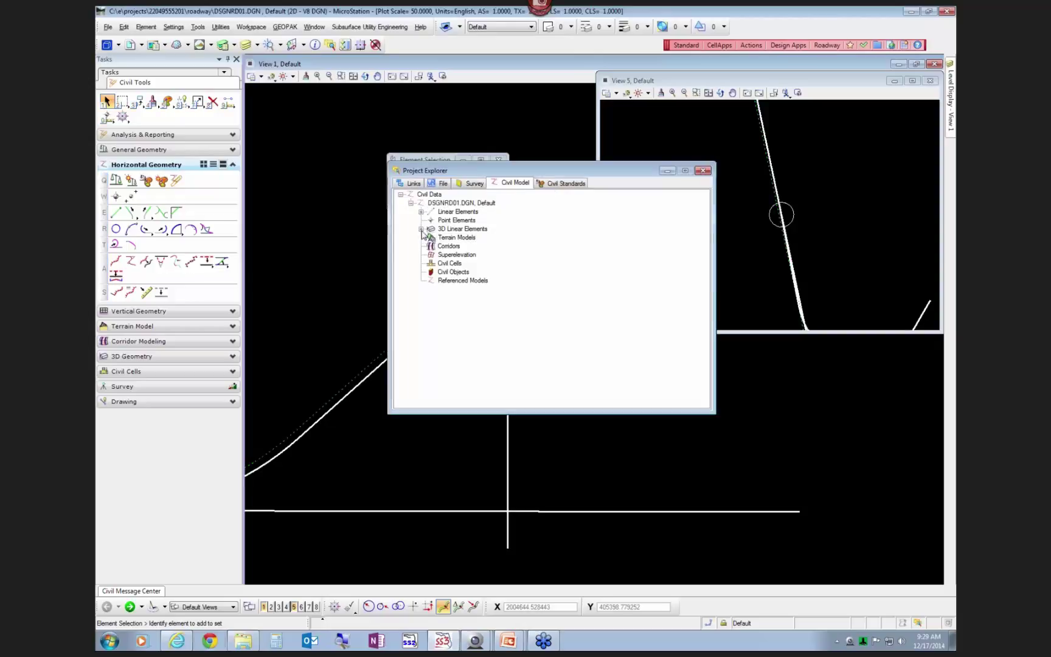
click(421, 212)
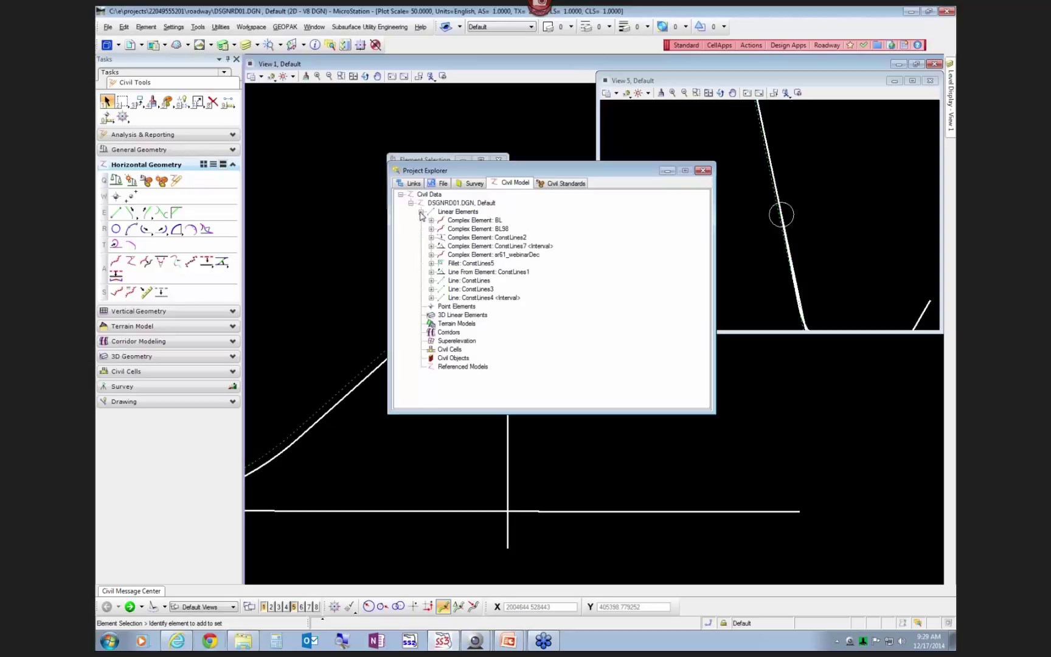
click(490, 255)
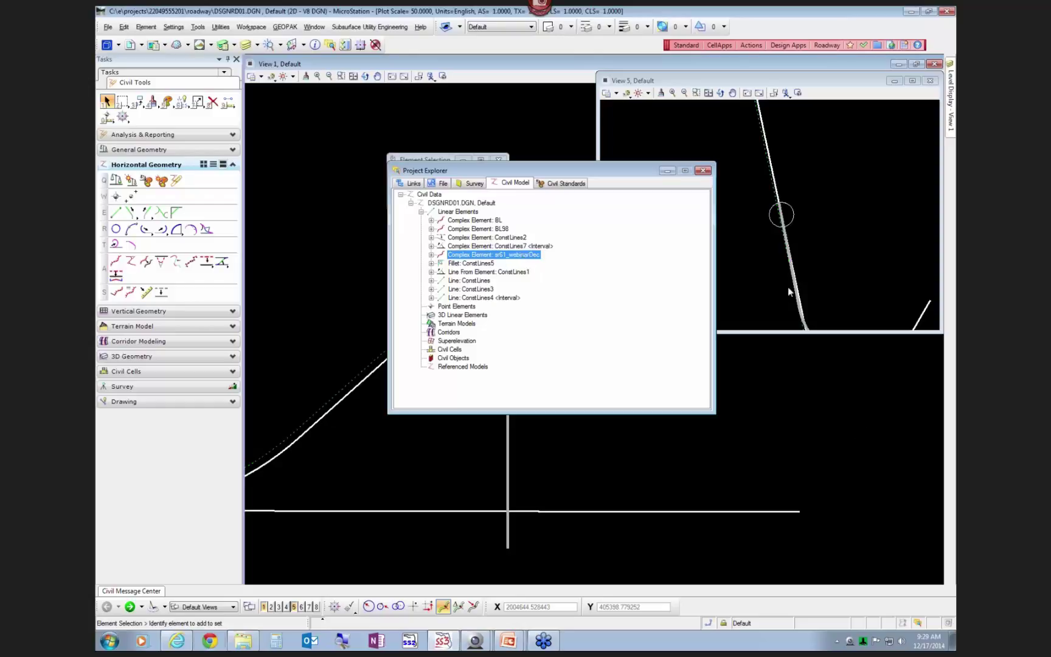
click(703, 172)
click(509, 329)
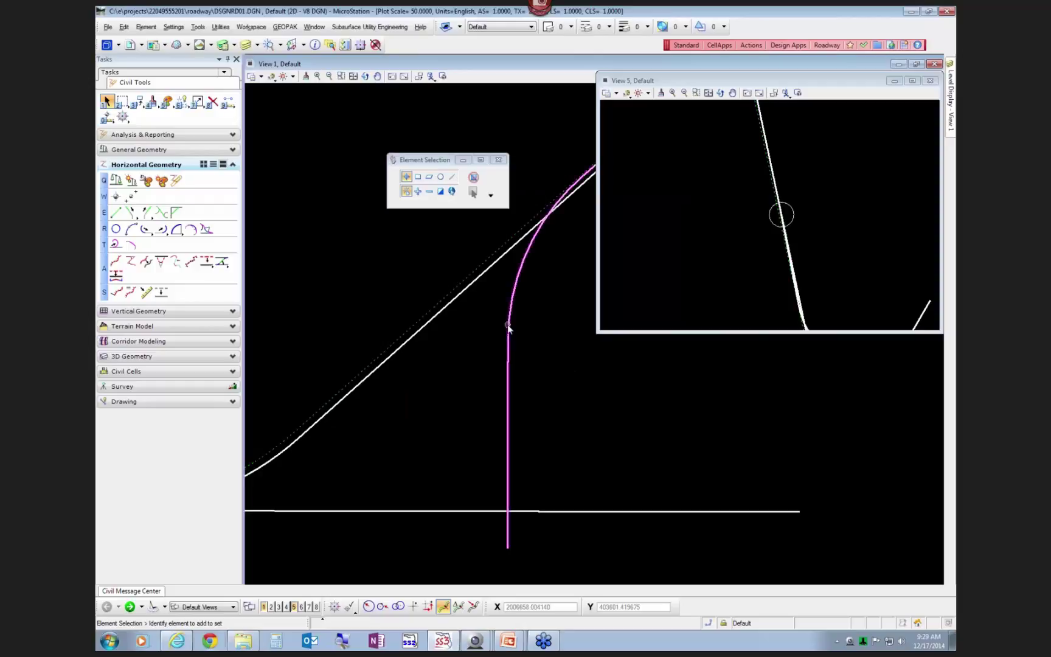
click(438, 340)
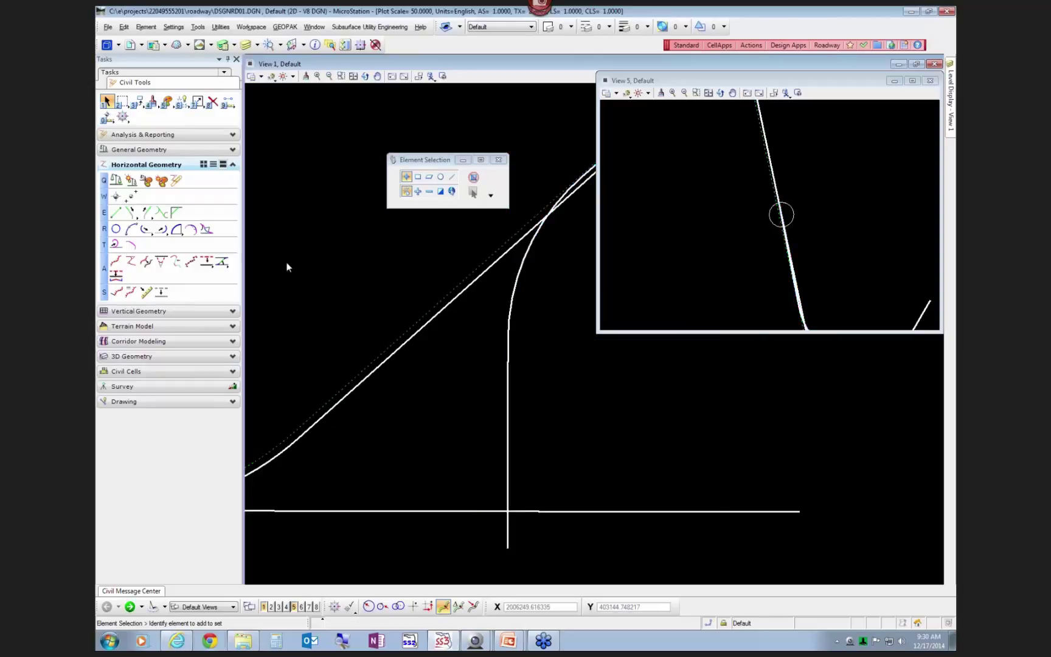
Step: Try to export the sr61_webinarDec alignment to the GEOPAK job file job00.gpk
click(145, 150)
click(131, 182)
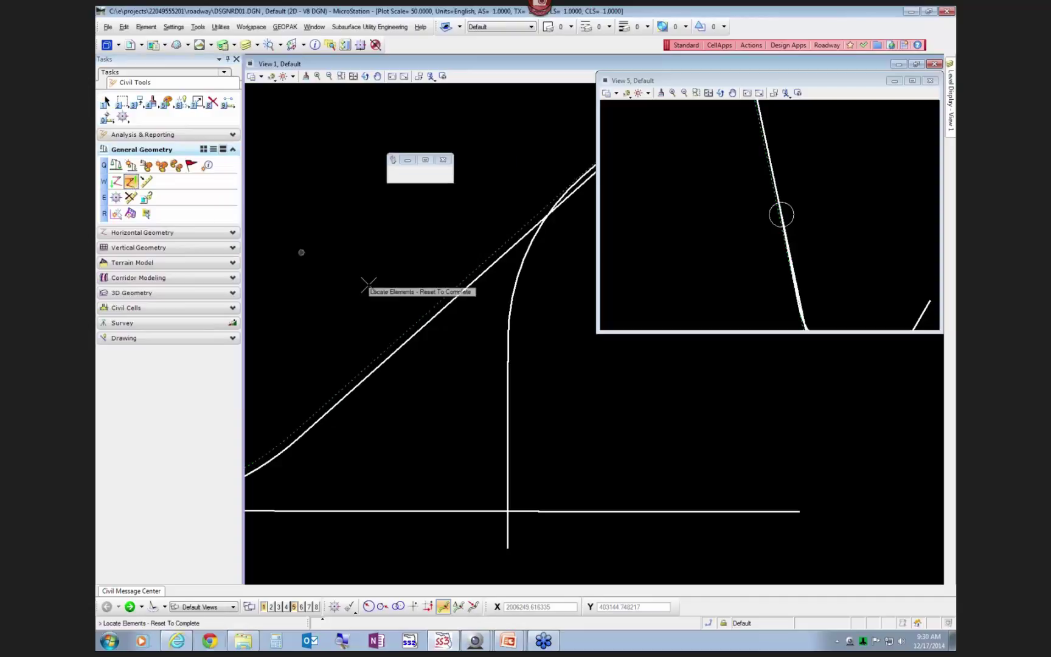
click(510, 314)
right_click(488, 323)
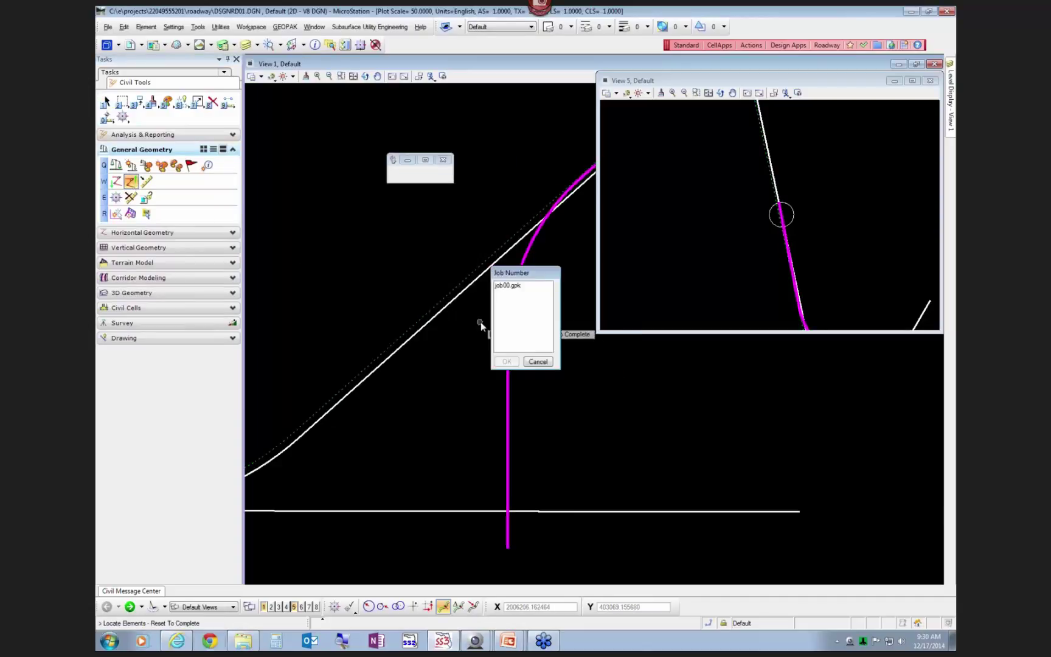
click(512, 286)
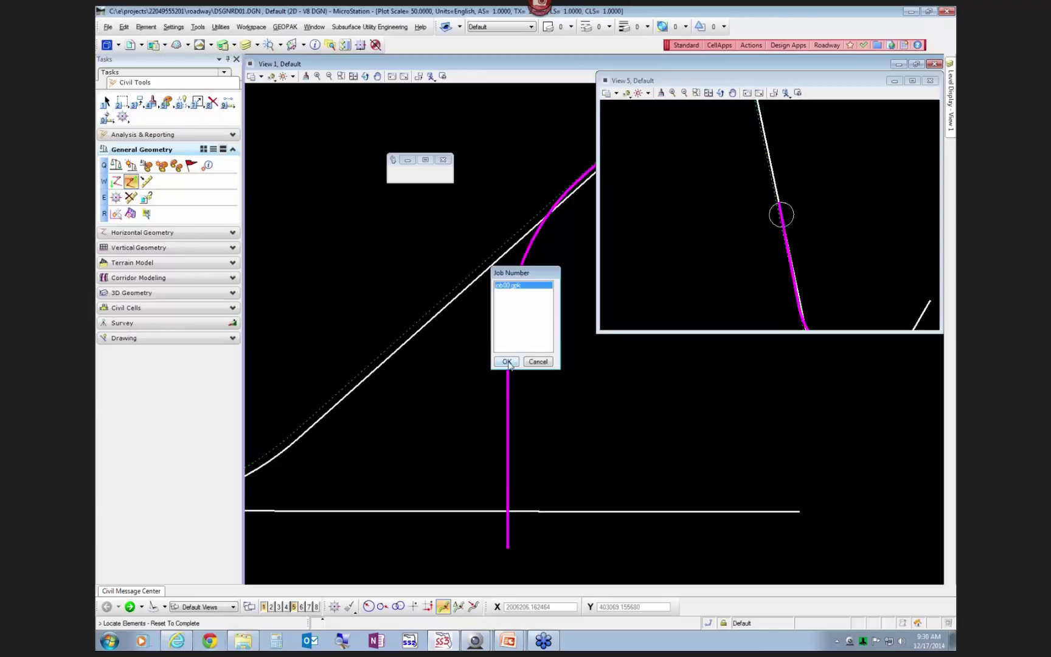
click(507, 362)
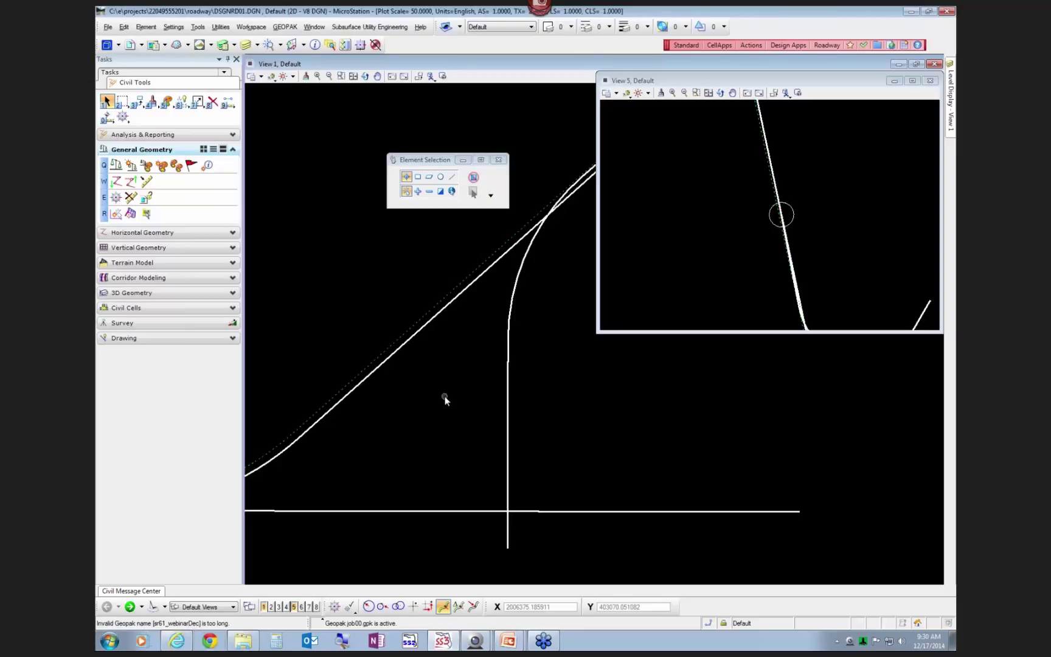
Step: Shorten the curved alignment's feature name to sr61_web
click(508, 331)
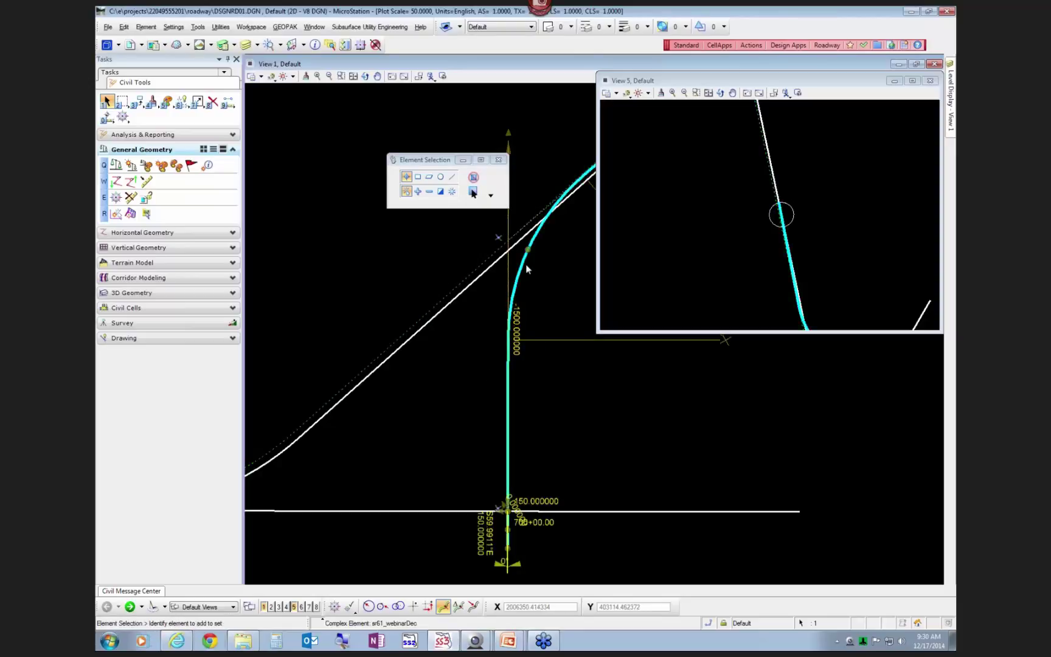
mouse_move(531, 273)
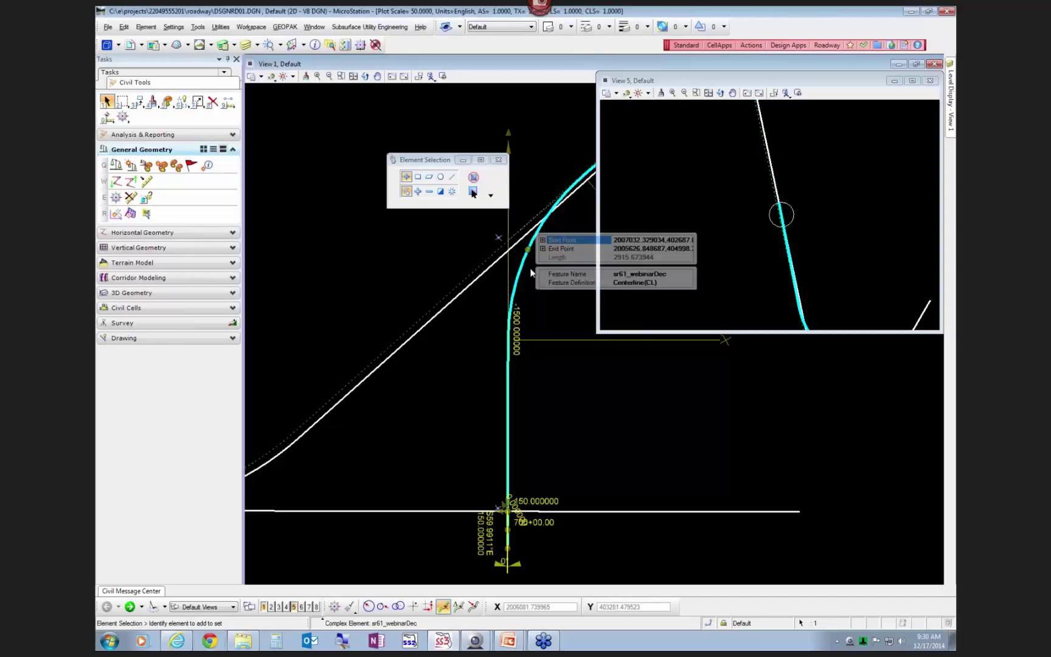
click(671, 274)
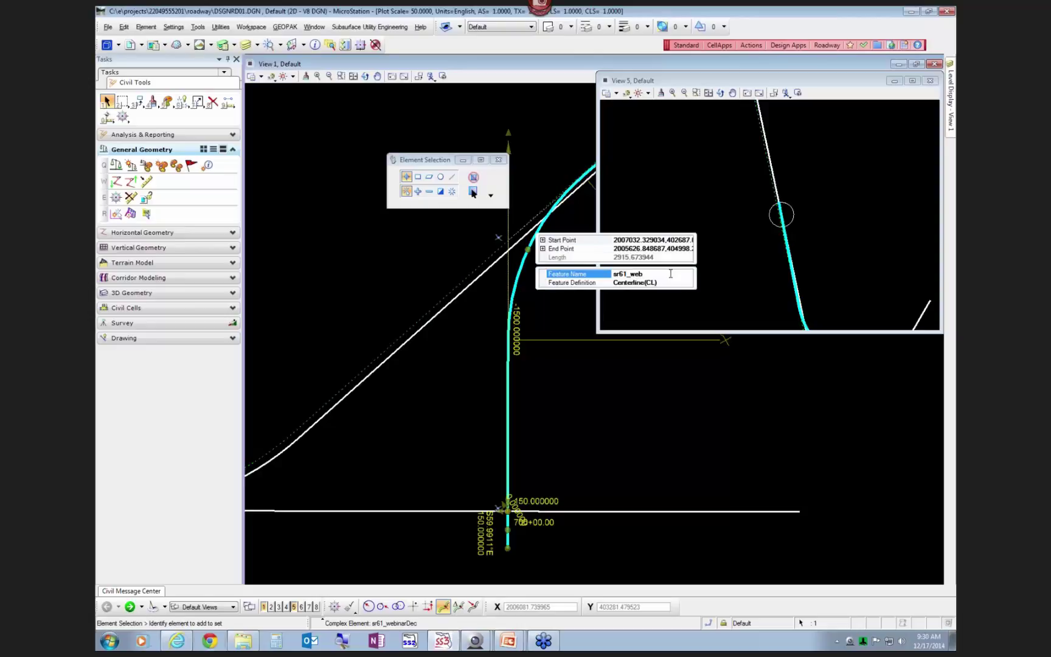
click(601, 418)
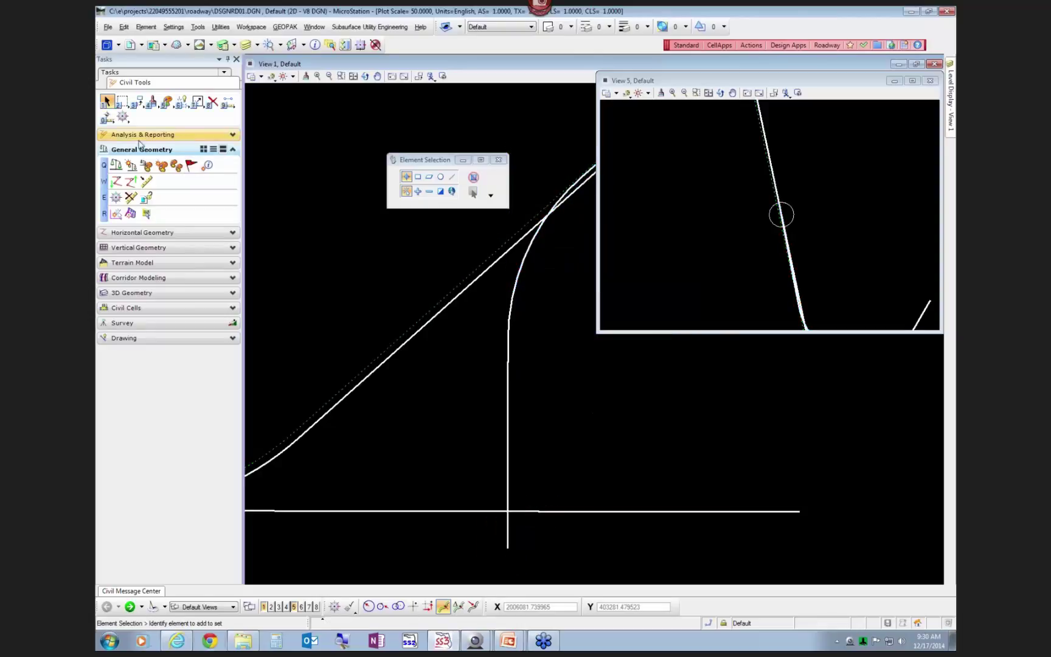
Step: Export the sr61_web alignment to the GEOPAK job file job00.gpk
click(131, 182)
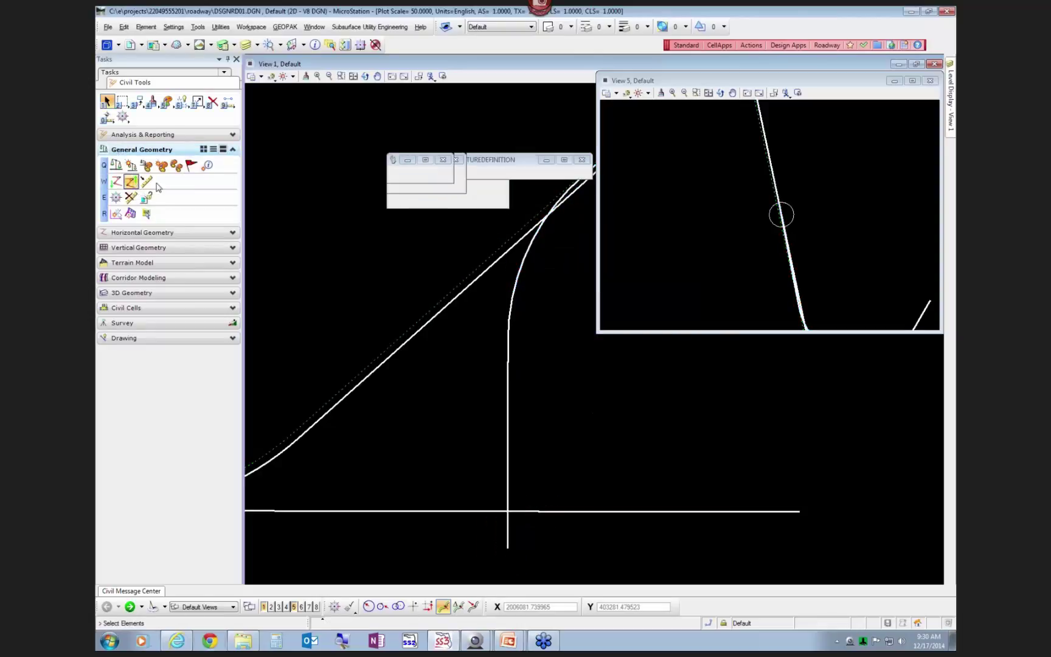
click(517, 281)
right_click(466, 324)
click(517, 284)
click(507, 361)
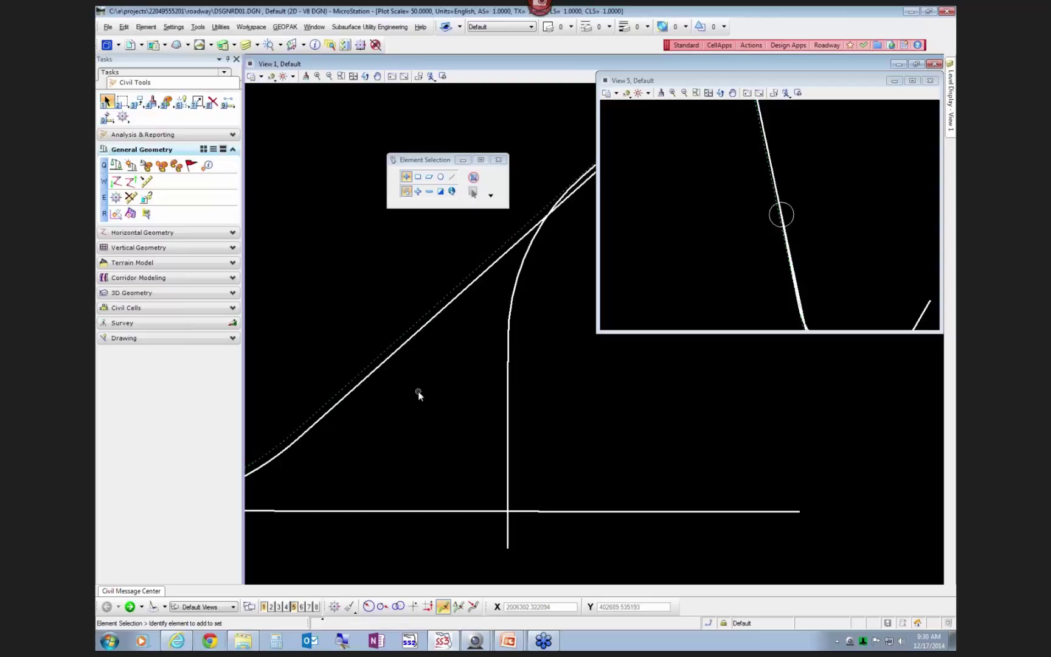
Step: Open GEOPAK Coordinate Geometry for job 00
click(284, 27)
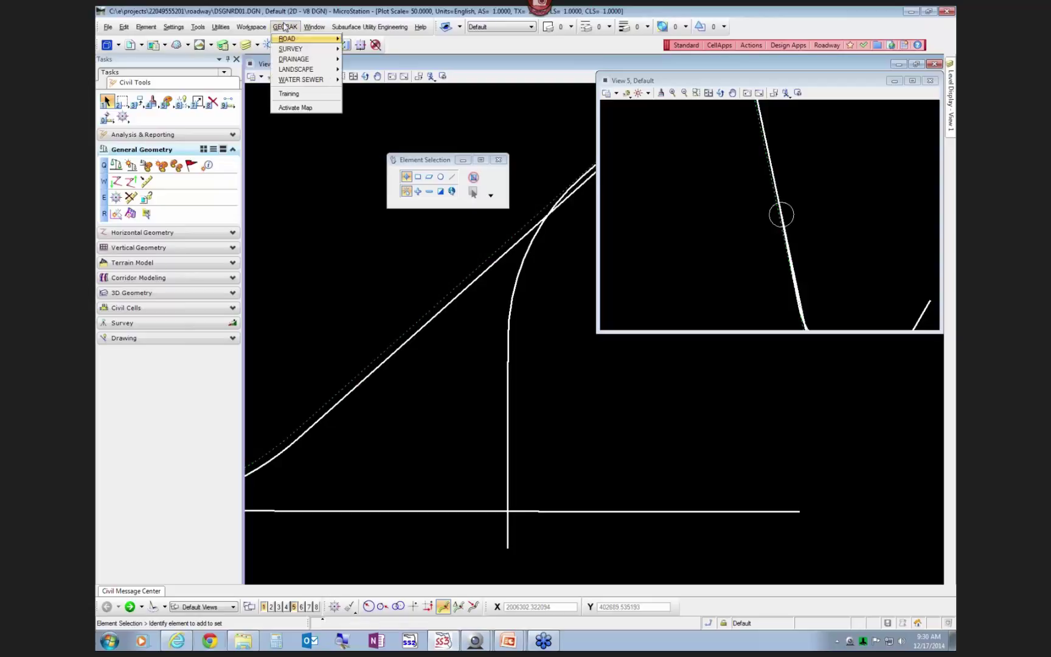
mouse_move(299, 43)
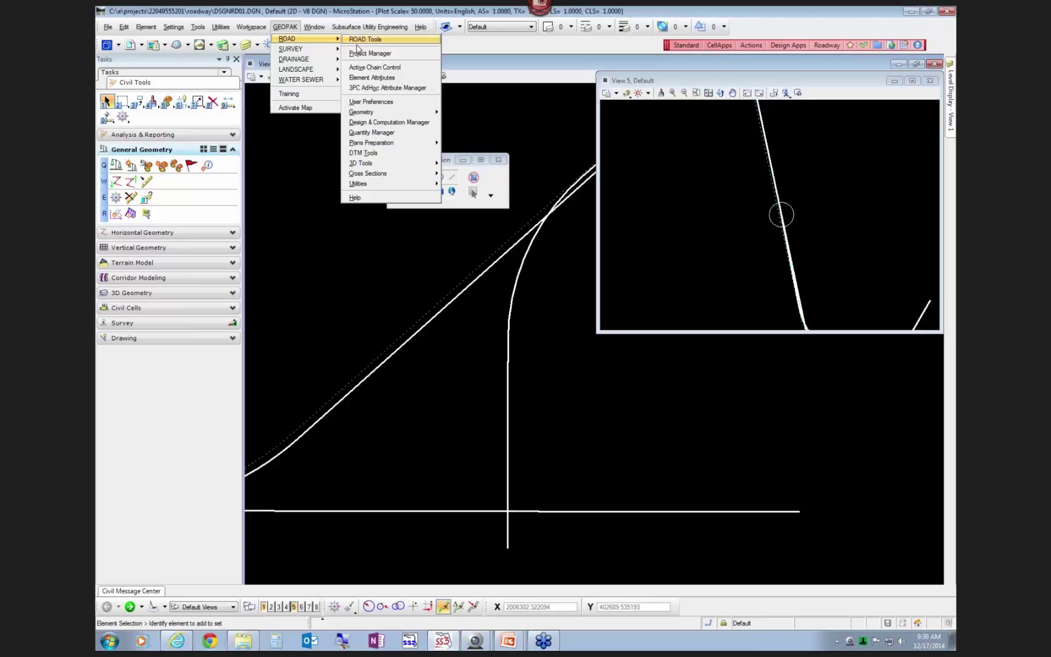
mouse_move(381, 116)
click(474, 113)
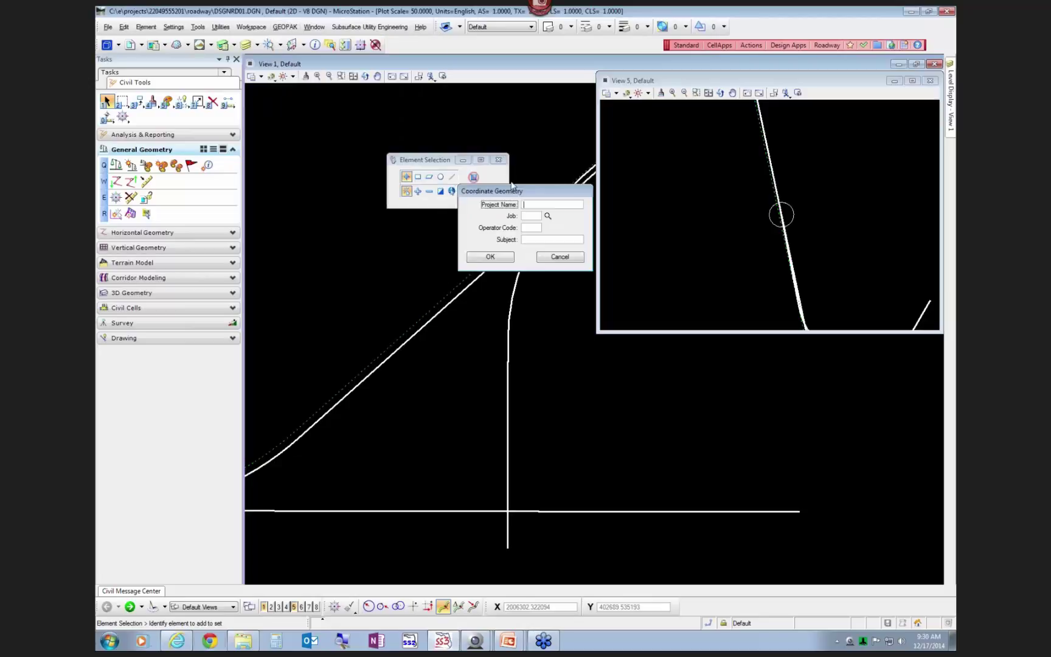
click(548, 216)
click(524, 203)
click(509, 282)
click(489, 263)
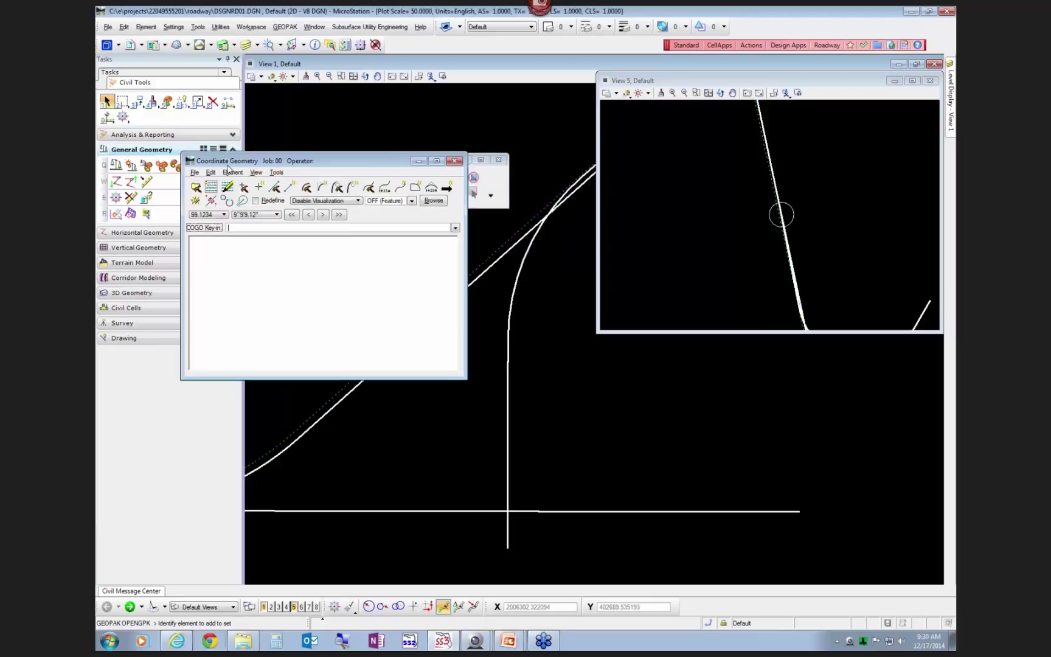
Step: Check the job's stored chains for the exported alignment in the Chain Utility, and close Coordinate Geometry
click(232, 172)
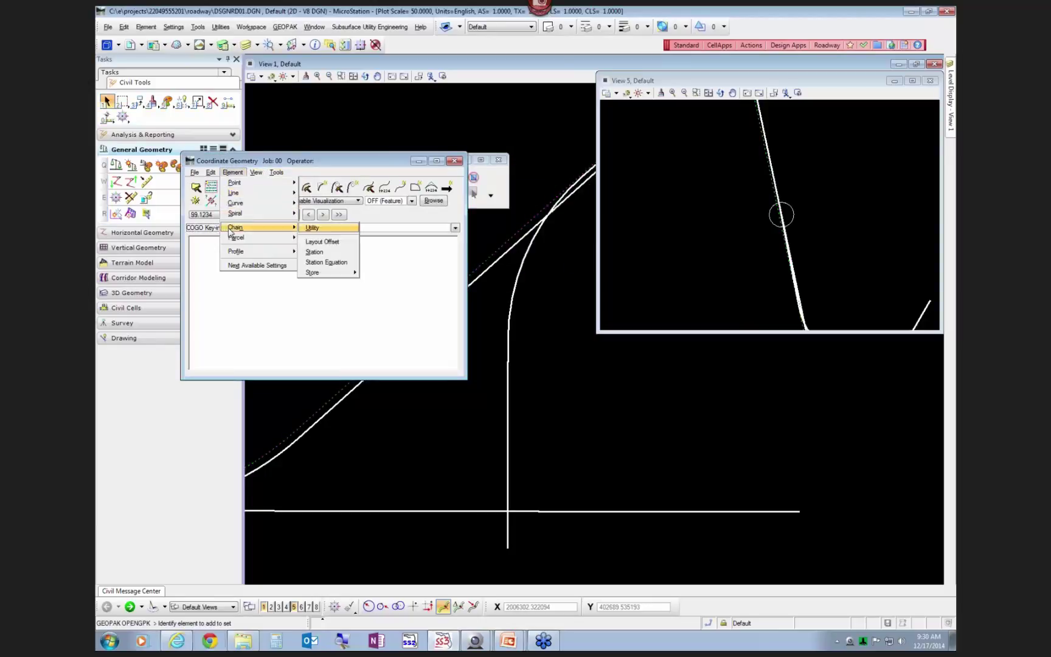
mouse_move(240, 231)
click(310, 229)
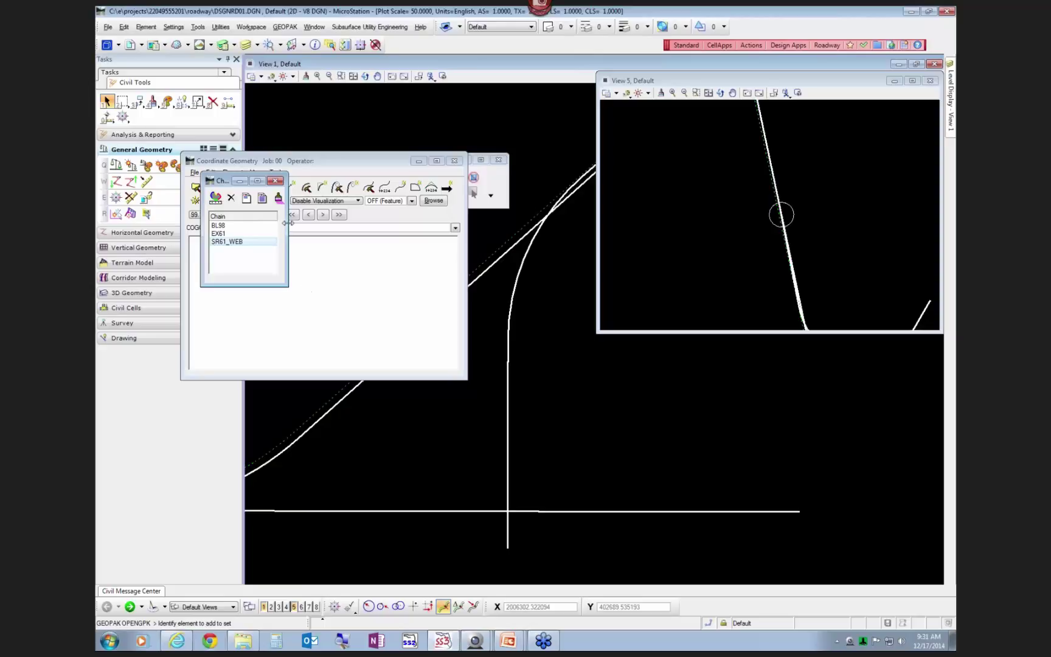
click(276, 181)
click(454, 161)
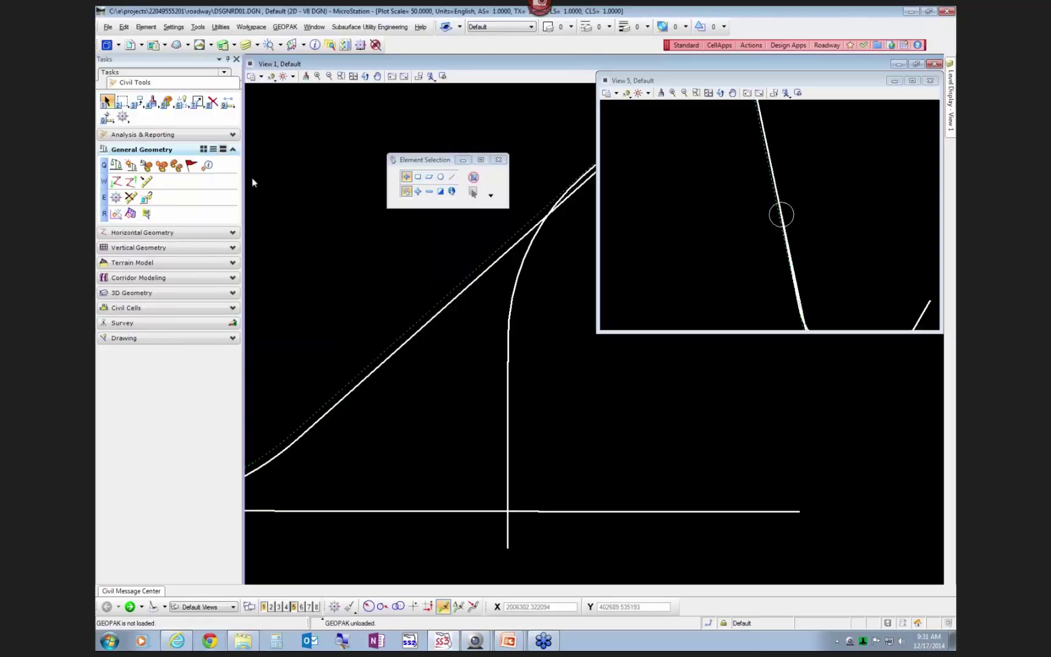
Step: Switch to the ALGNRD_50 model of ALGNRD01.DGN and open the Design and Computation Manager
click(142, 607)
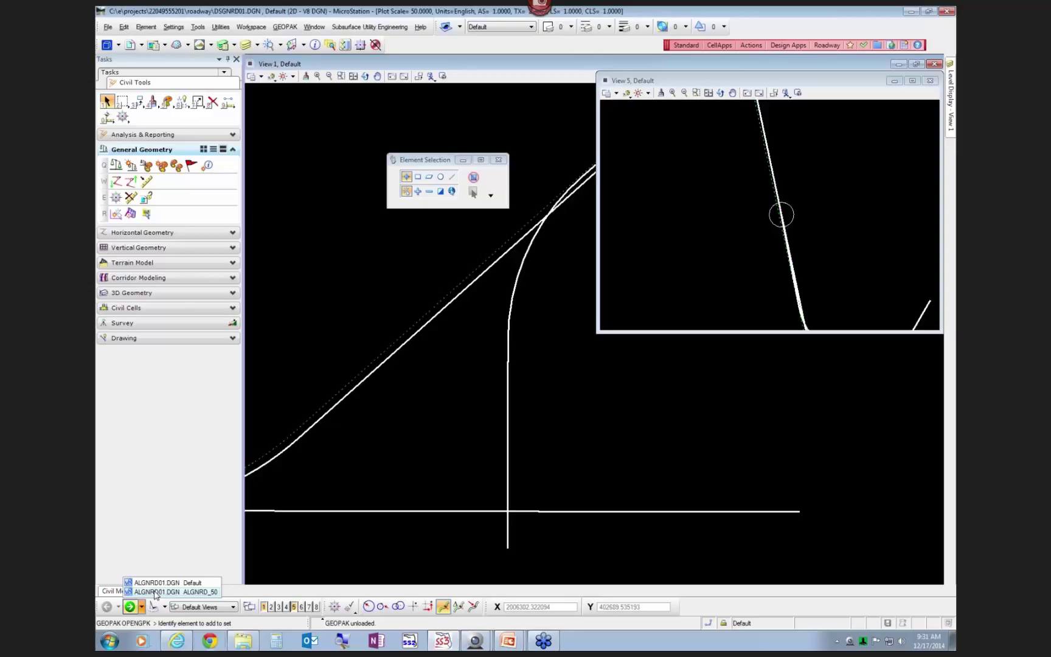
click(154, 593)
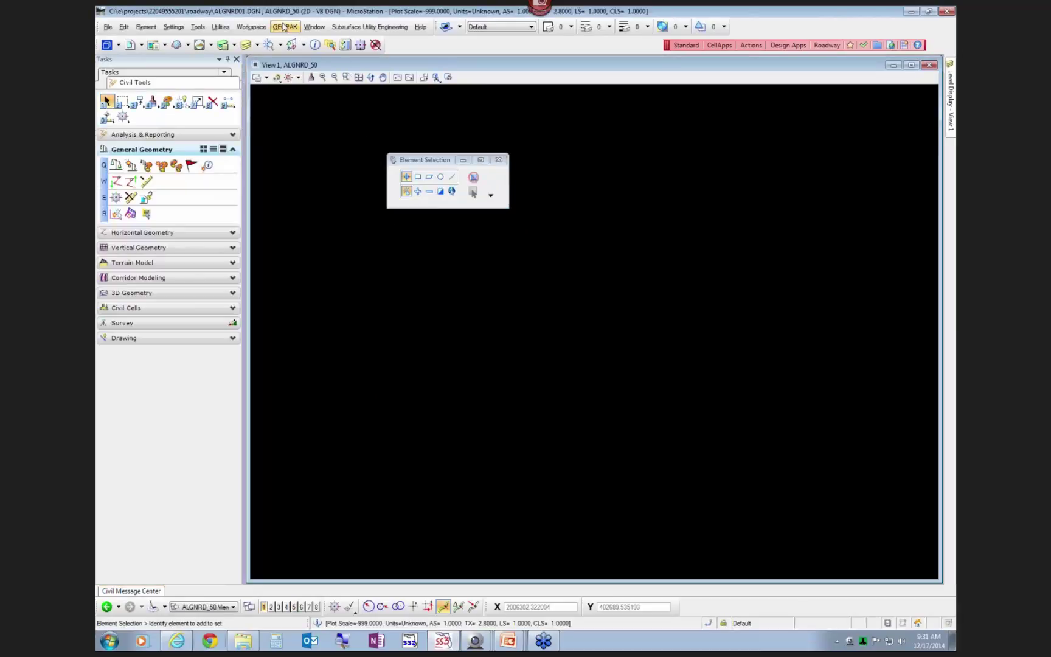
click(284, 27)
mouse_move(293, 39)
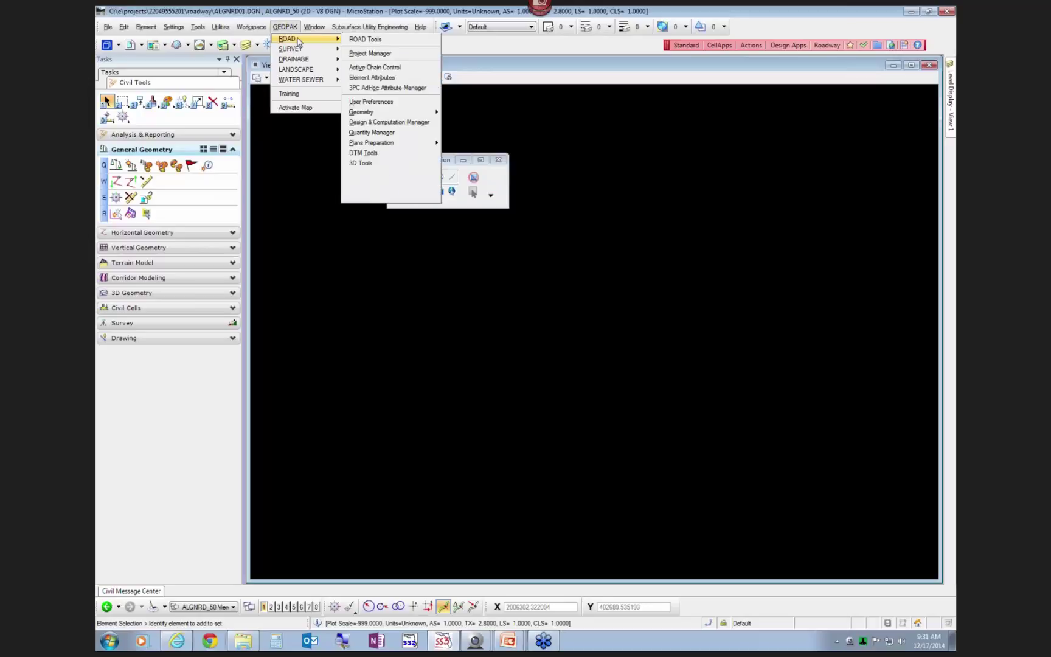
click(413, 123)
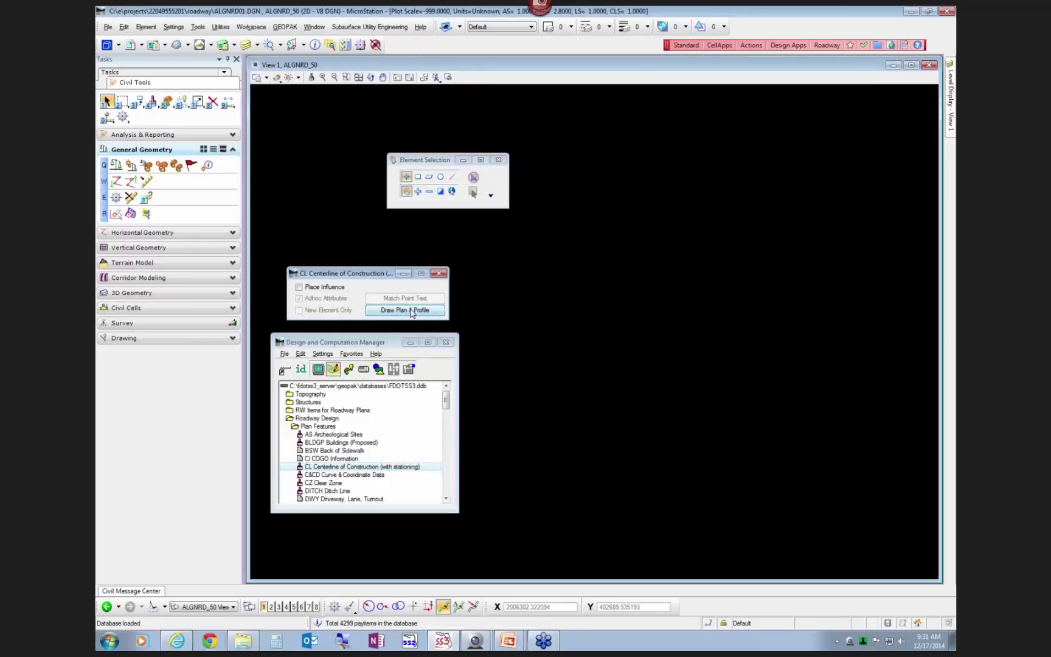
Step: Draw the stationing of job 00's SR61_WEB chain as CL Centerline of Construction (with stationing) with a label scale of 50
click(411, 310)
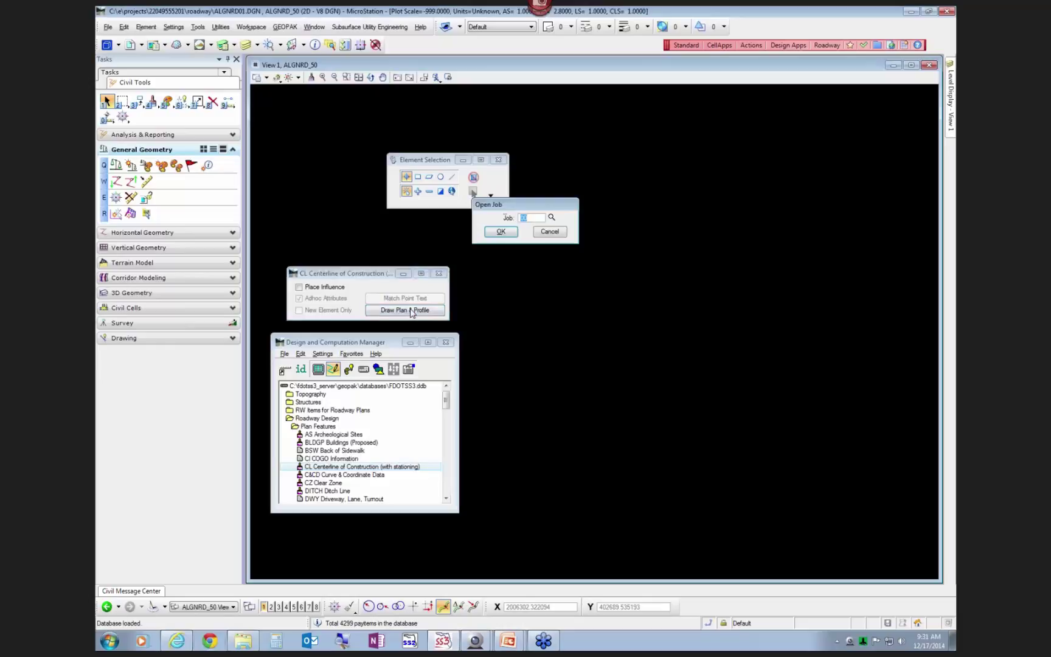
click(502, 233)
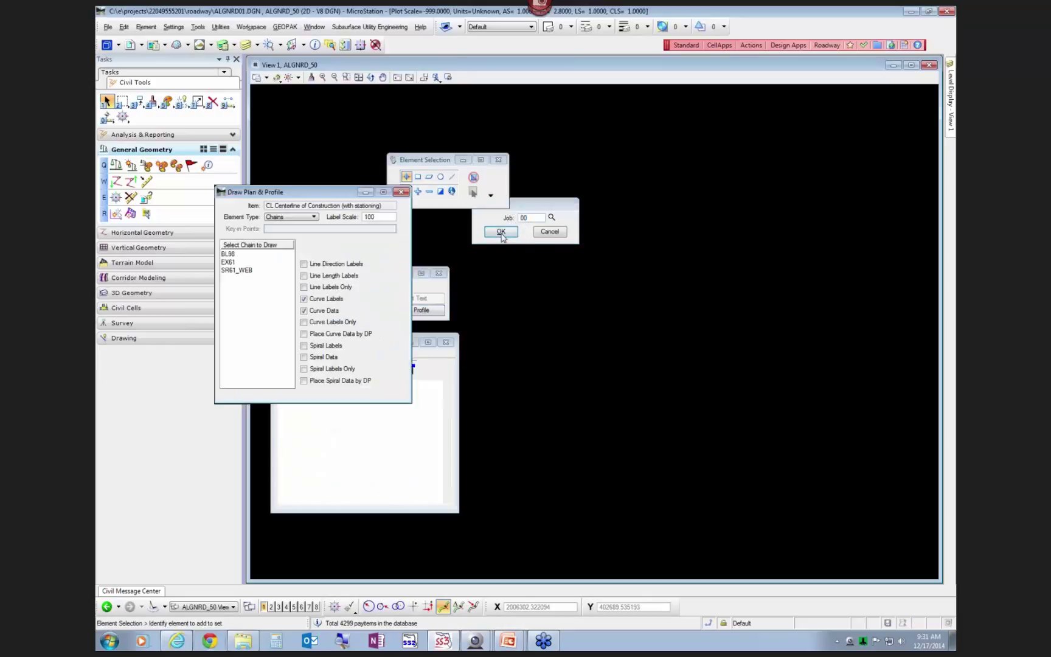
click(293, 219)
click(291, 229)
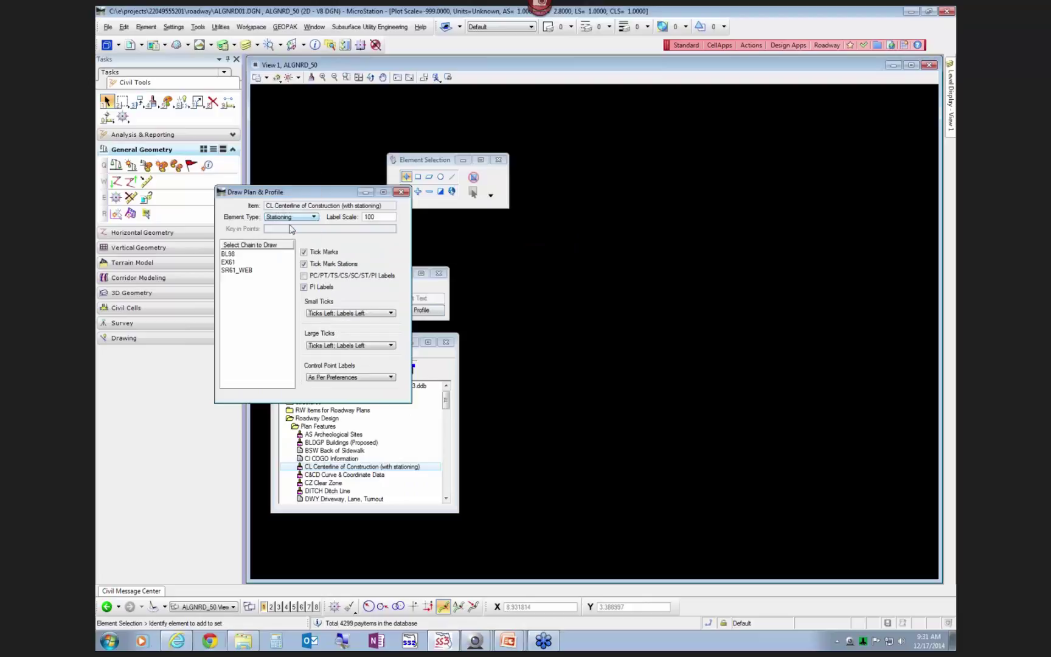
drag(382, 221, 353, 223)
Step: Fit the view to the drawn centerline and examine its tick marks, station labels and starting point label
click(359, 79)
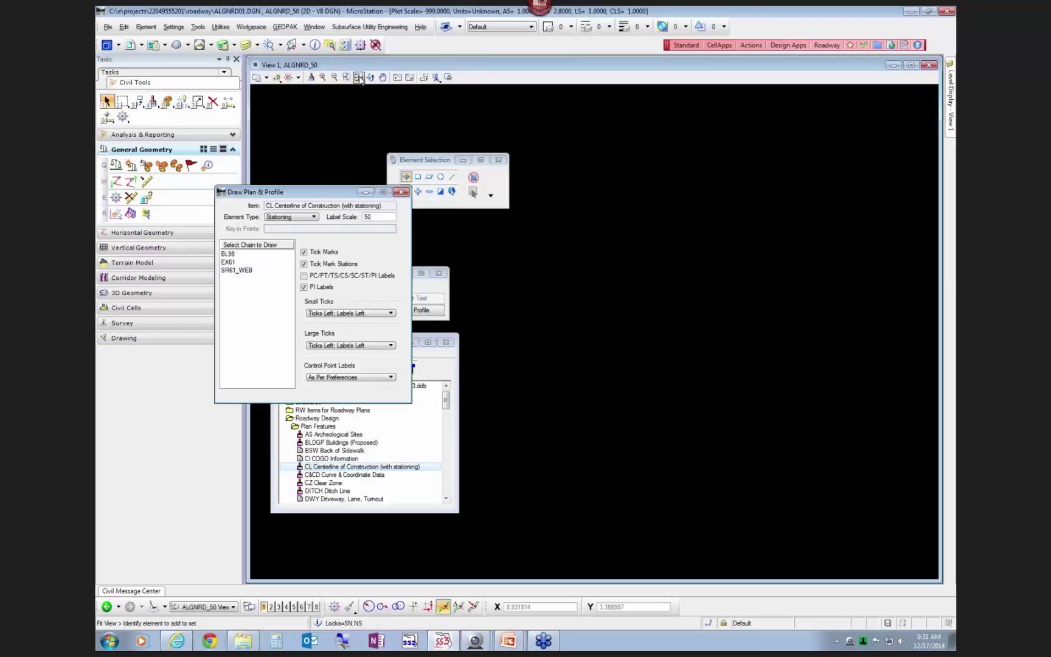
scroll(599, 434, up, 5)
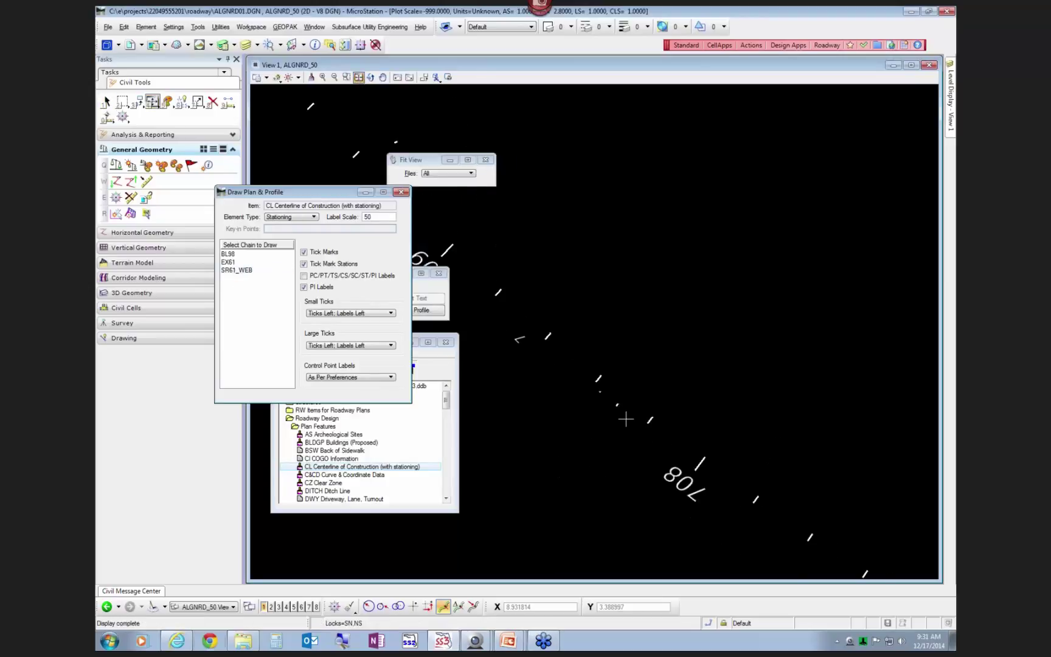
scroll(645, 441, down, 4)
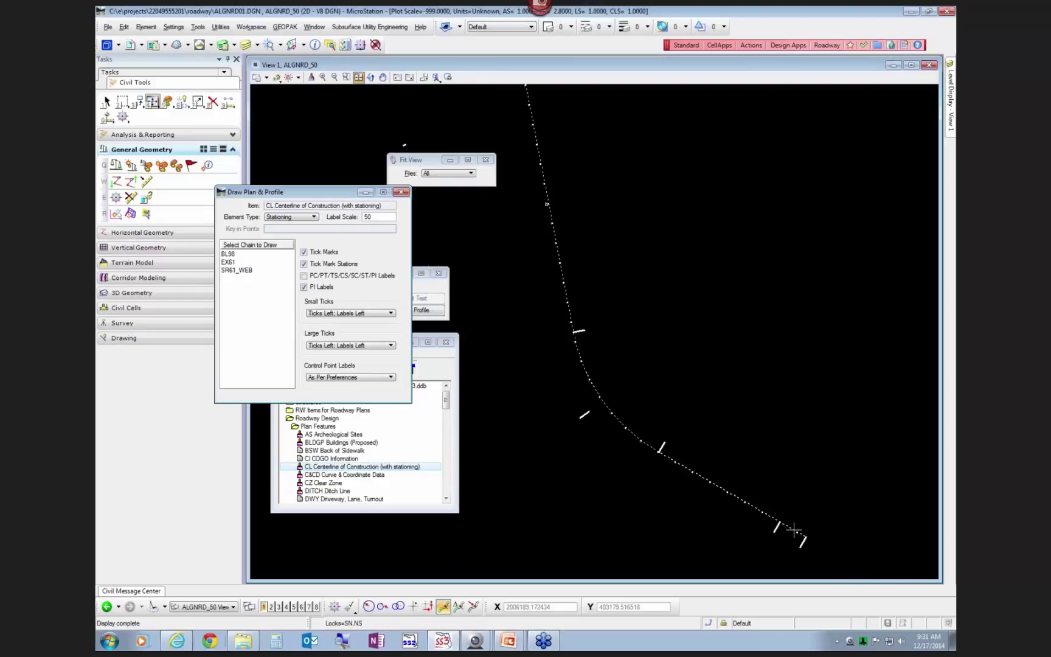
scroll(794, 530, up, 2)
scroll(704, 512, up, 2)
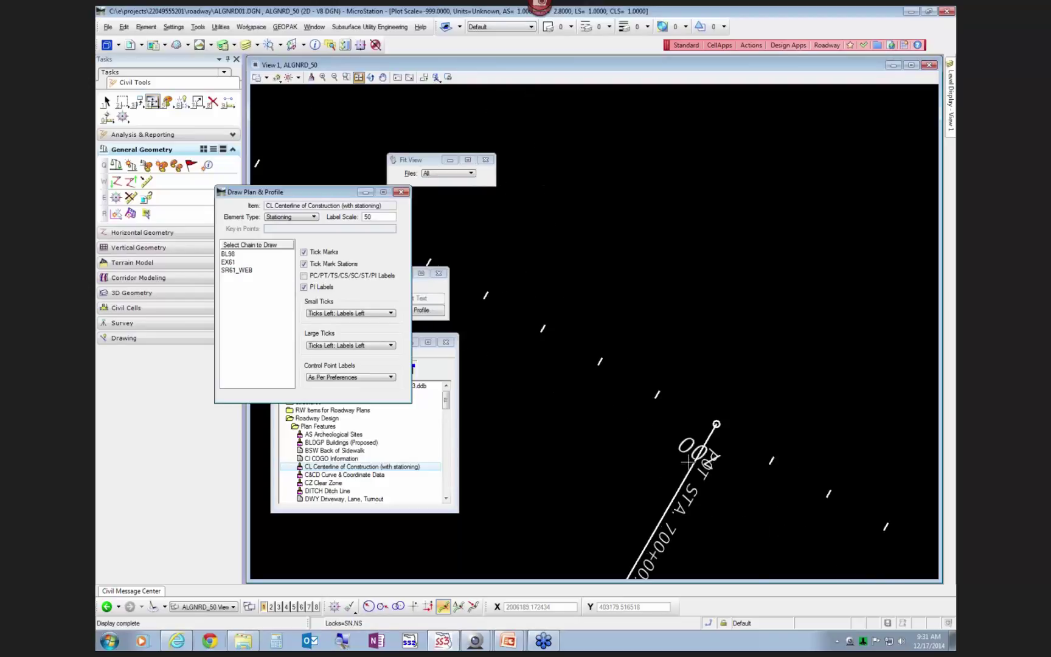
scroll(688, 462, down, 2)
scroll(753, 446, down, 1)
scroll(754, 446, down, 2)
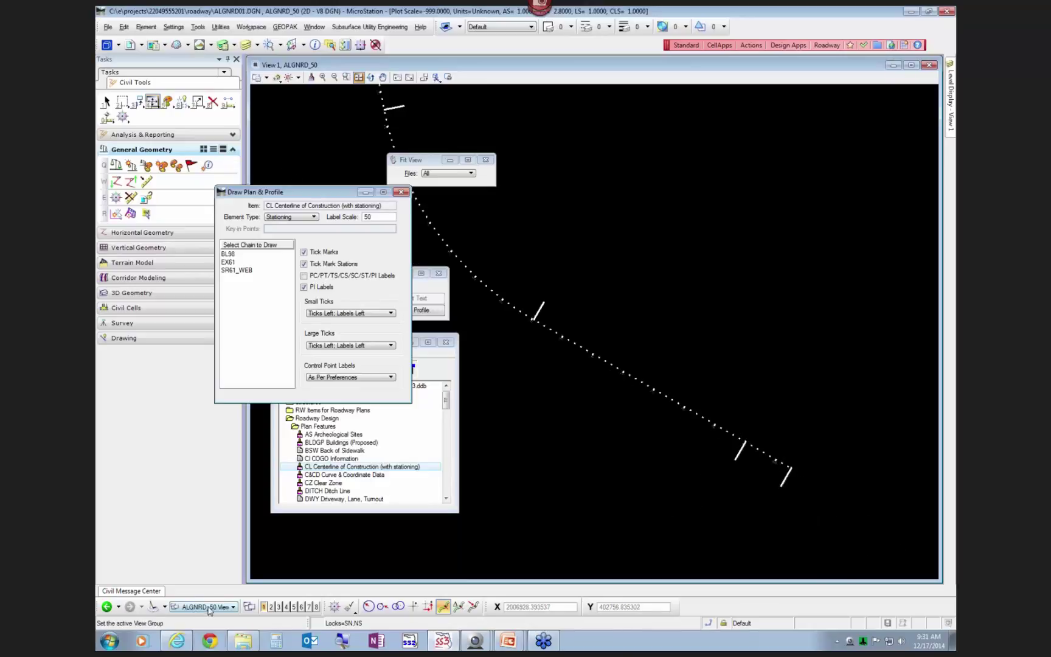
Step: Return to the Default model of DSGNRD01.DGN and close the Draw Plan & Profile and Design and Computation Manager dialogs
click(118, 607)
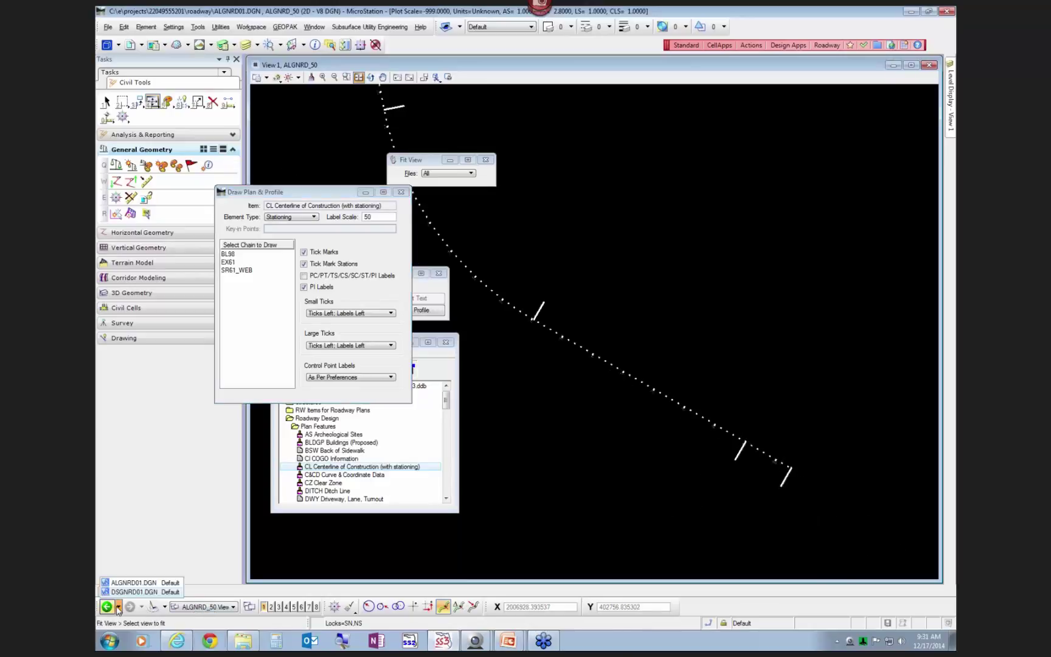
click(139, 592)
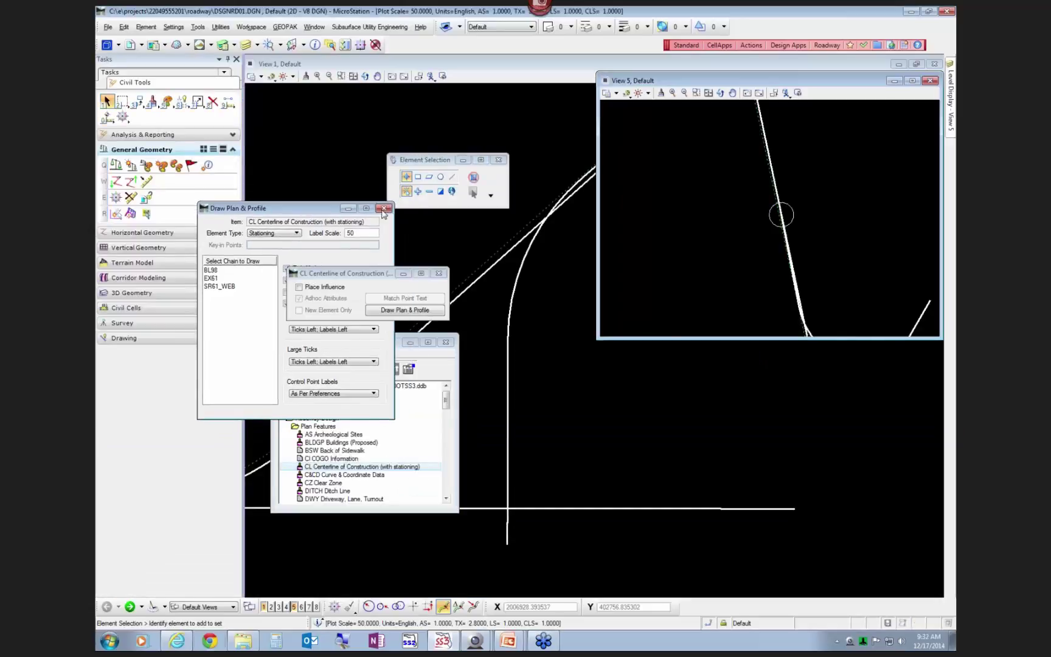
click(384, 209)
click(446, 343)
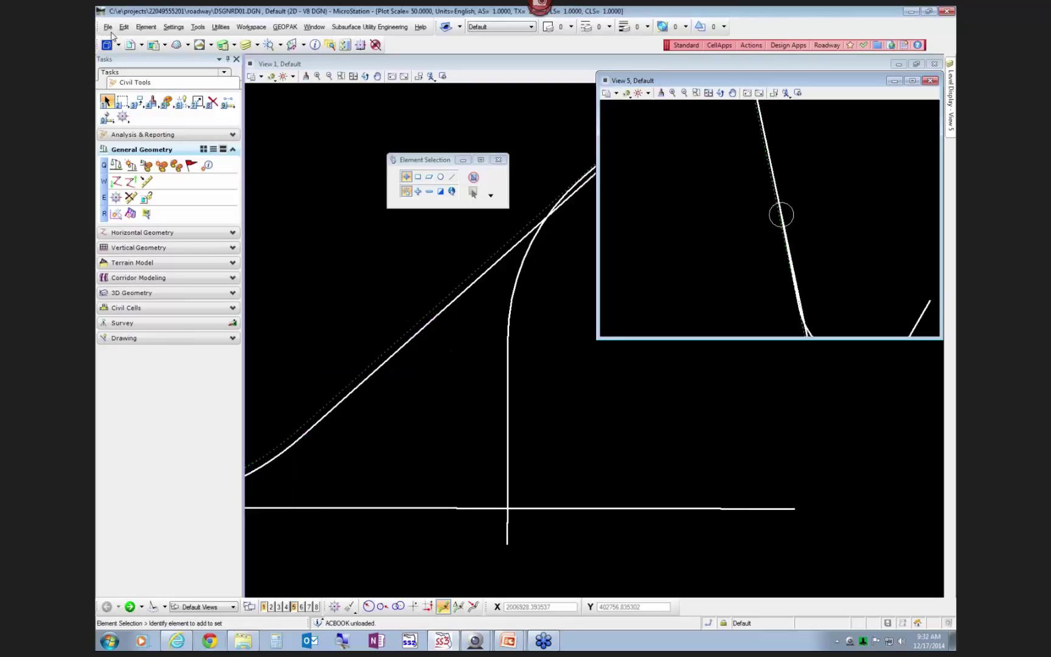
Step: Attach the ALGNRD_50 model of ALGNRD01.DGN as a reference with Coincident - World orientation and a 1:50 detail scale
click(129, 45)
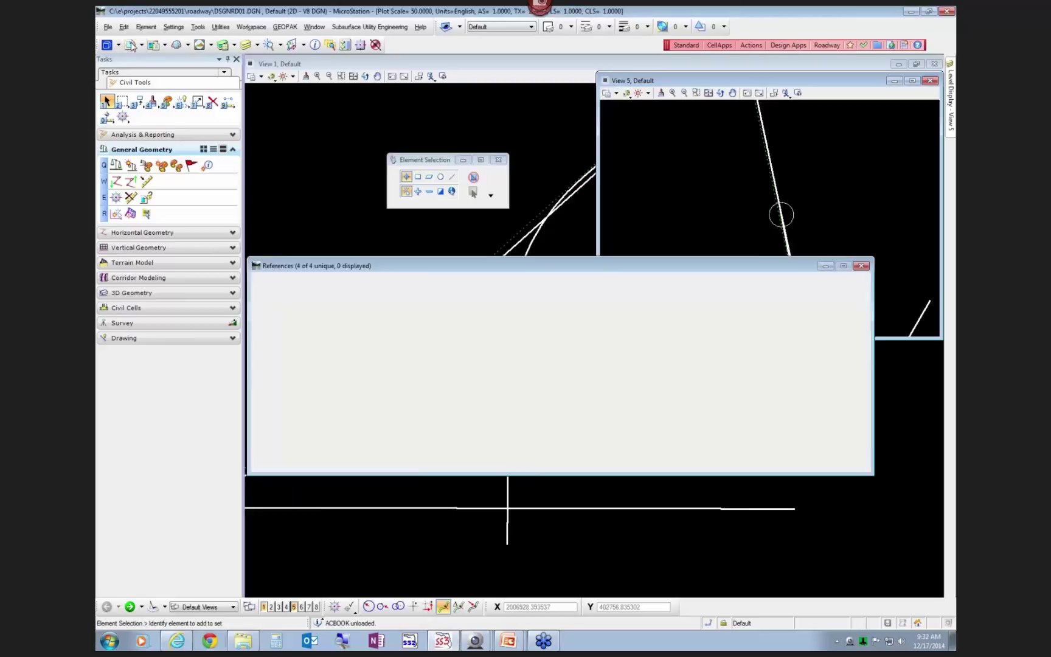
click(287, 291)
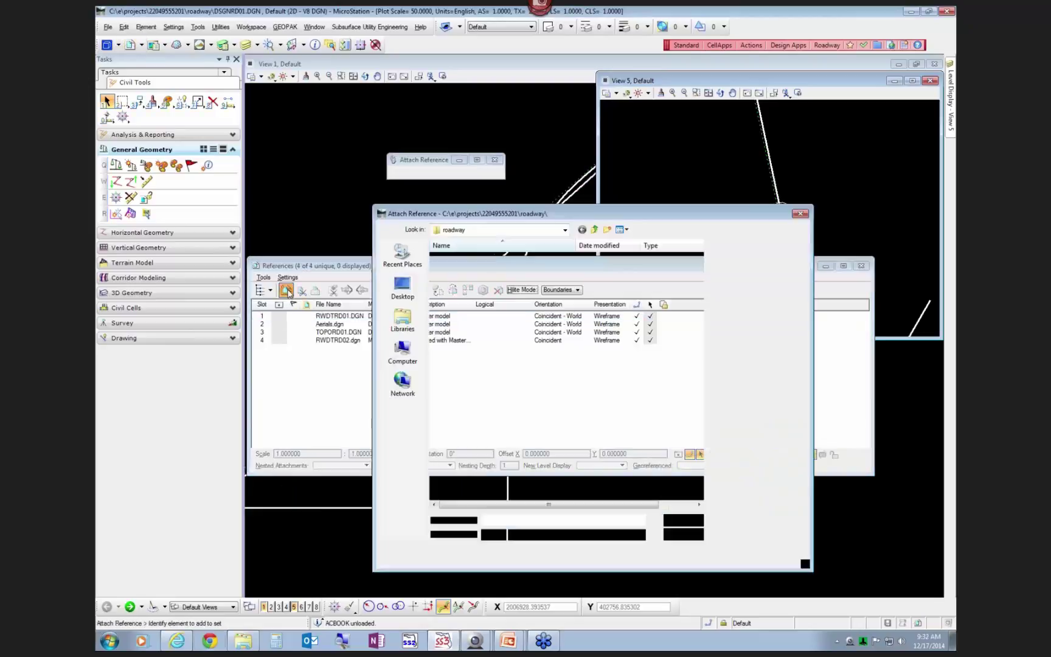
click(463, 299)
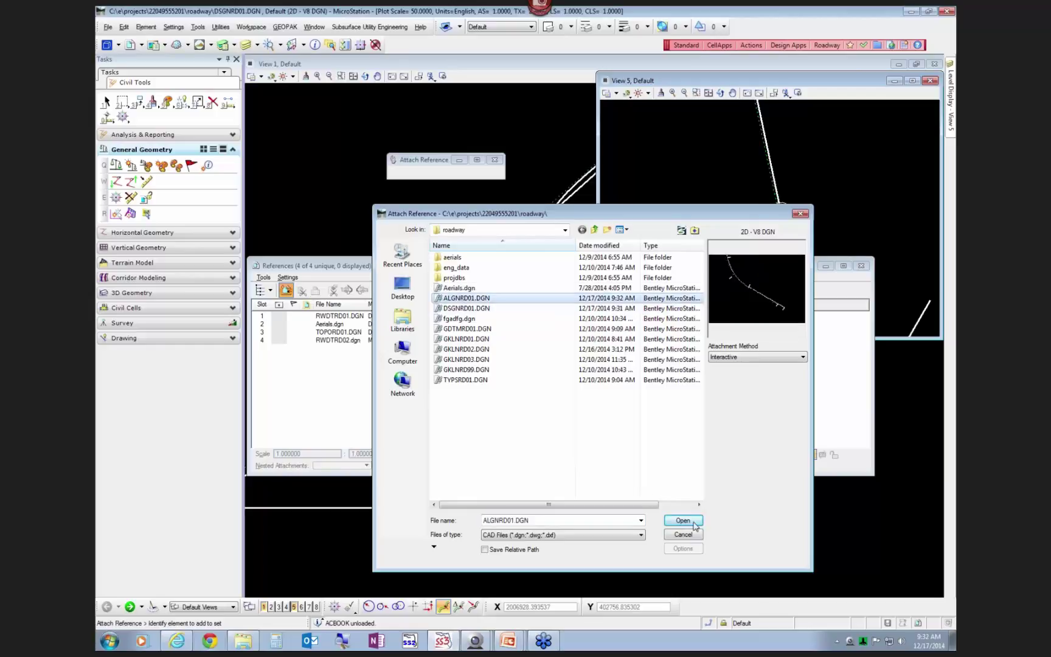
click(693, 521)
click(564, 141)
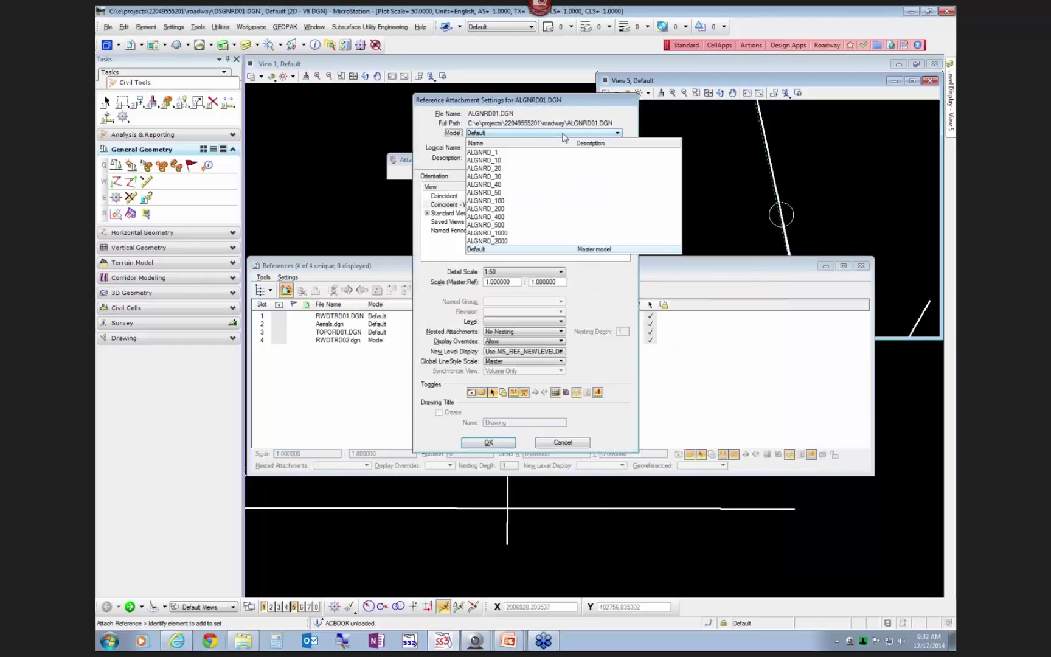
click(491, 194)
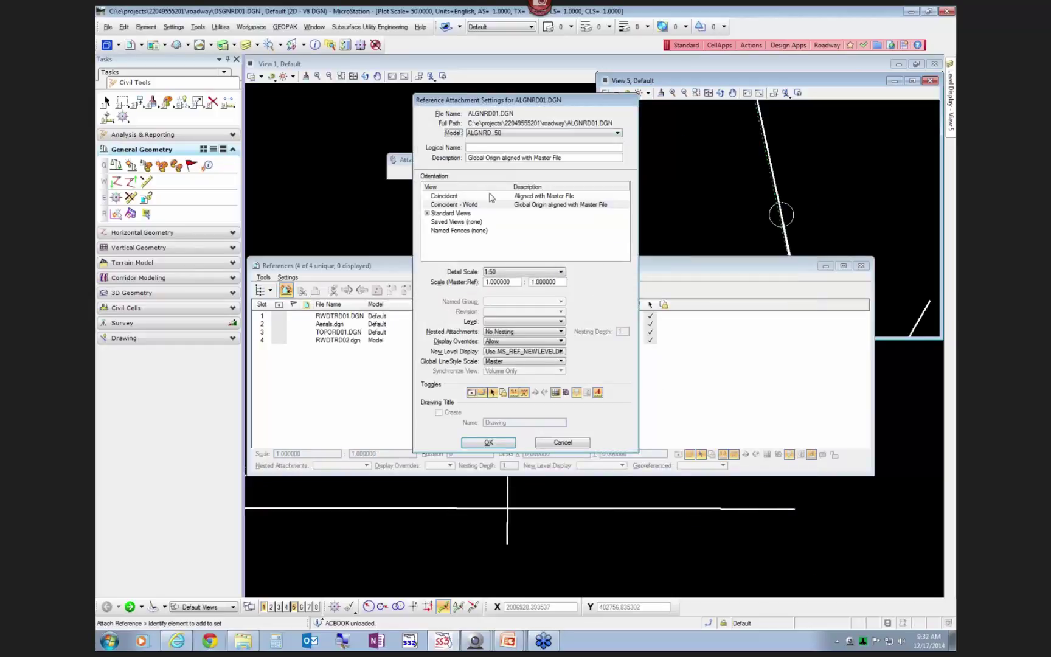
click(489, 442)
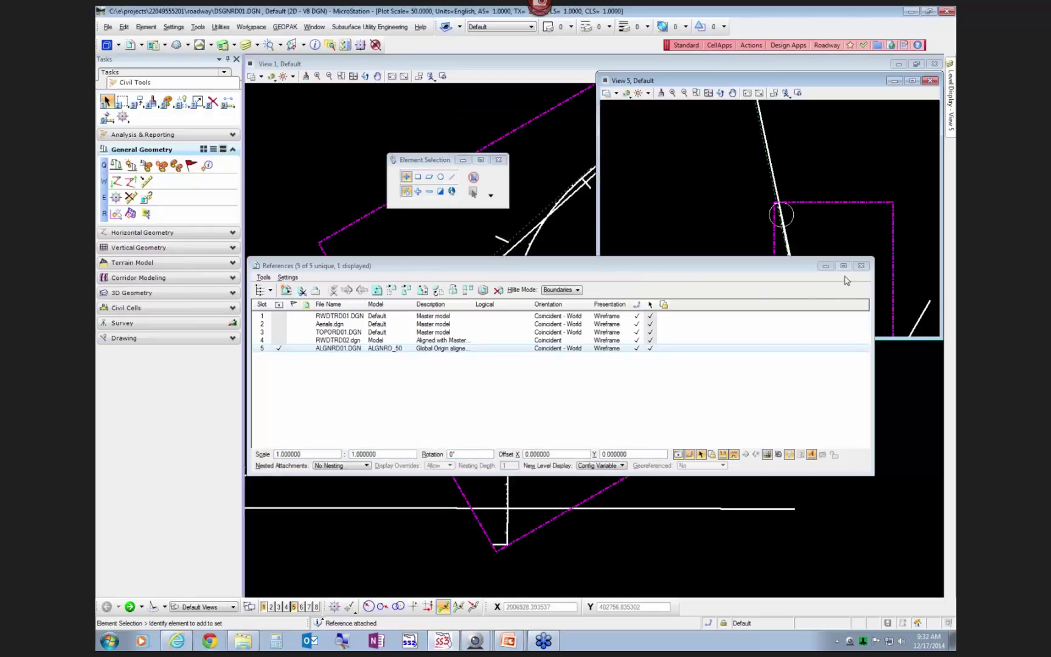
click(861, 266)
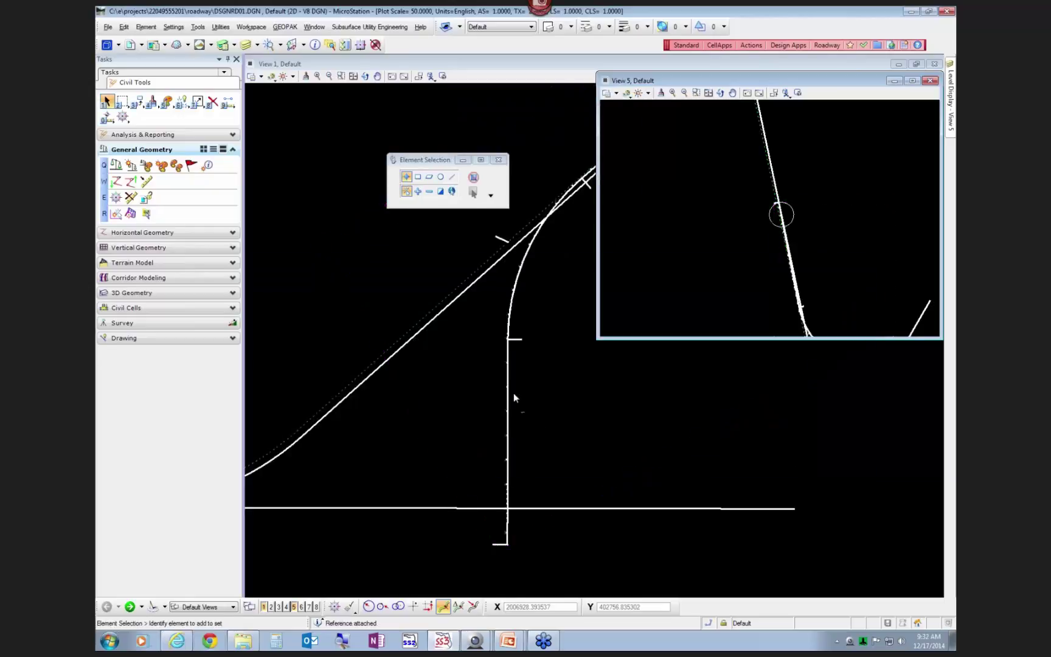
Step: Examine how the referenced stationing lines up with the curve and lower tangent of the sr61_web alignment
scroll(513, 398, up, 8)
scroll(474, 346, down, 10)
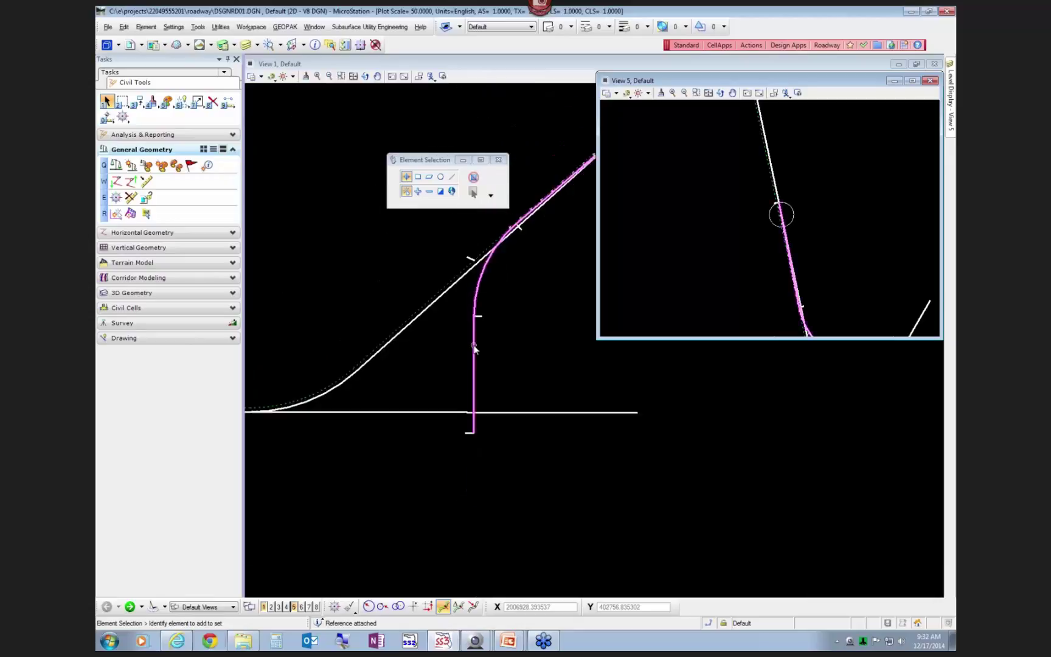
scroll(434, 263, up, 5)
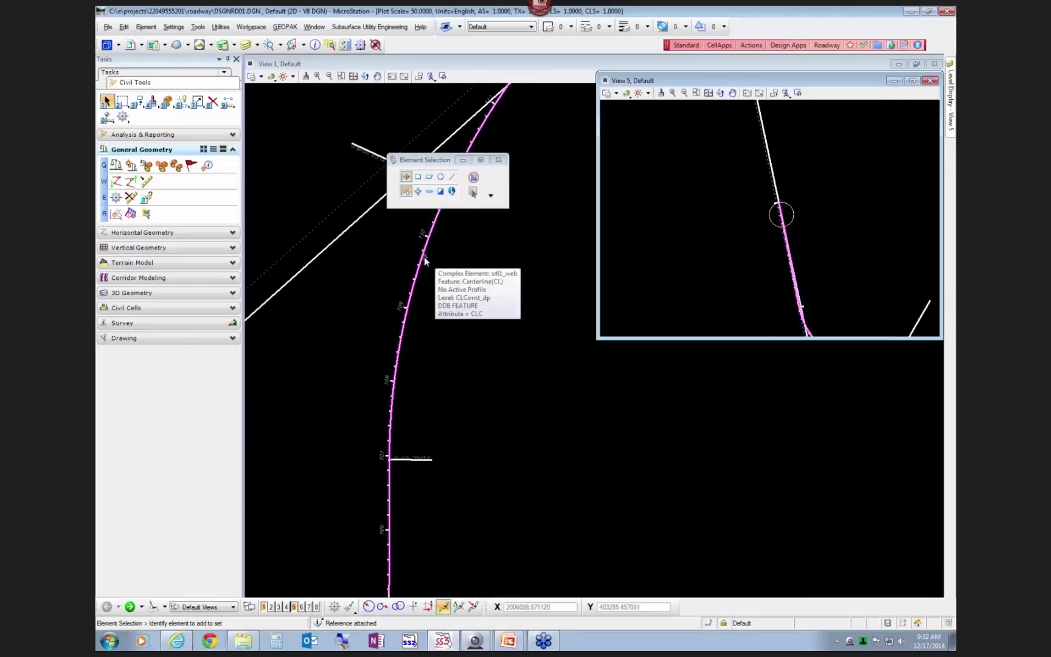
click(424, 260)
scroll(462, 349, down, 4)
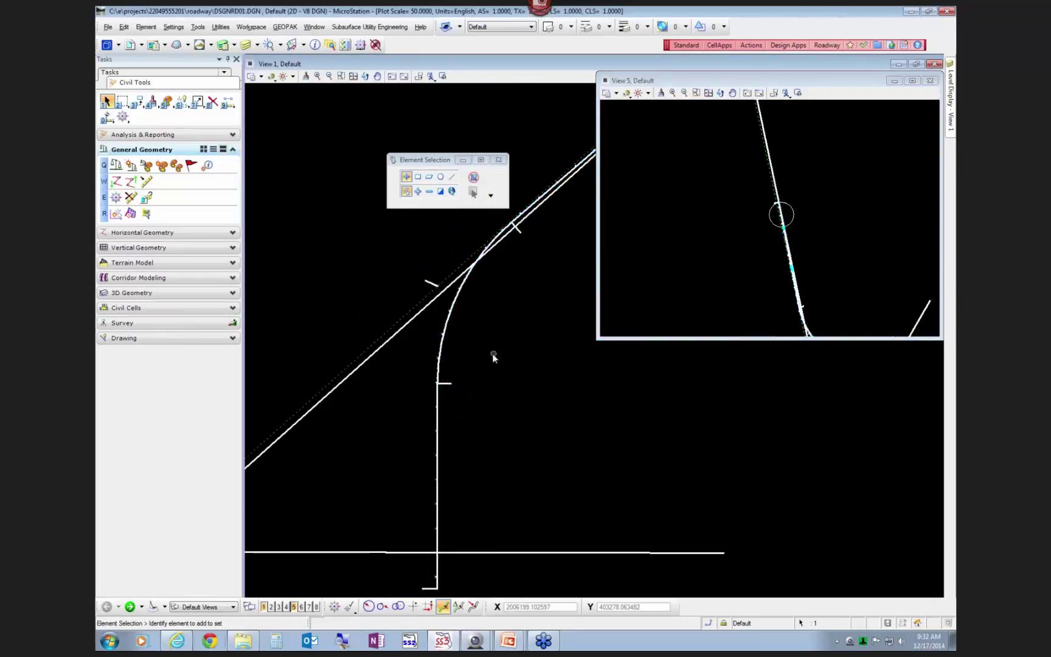
scroll(448, 317, up, 3)
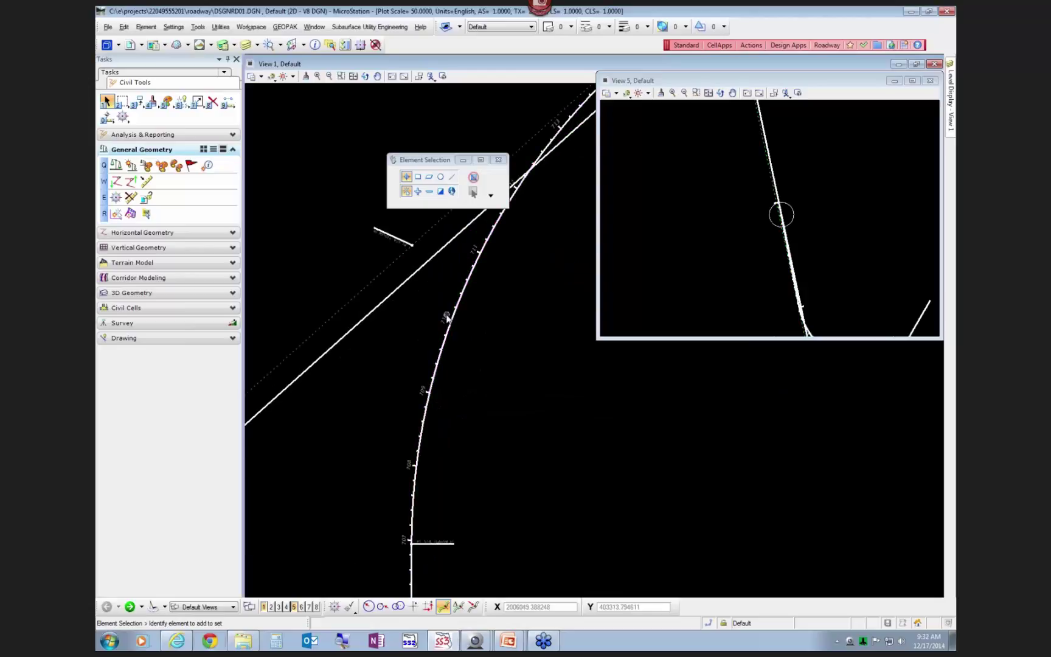
scroll(413, 305, down, 2)
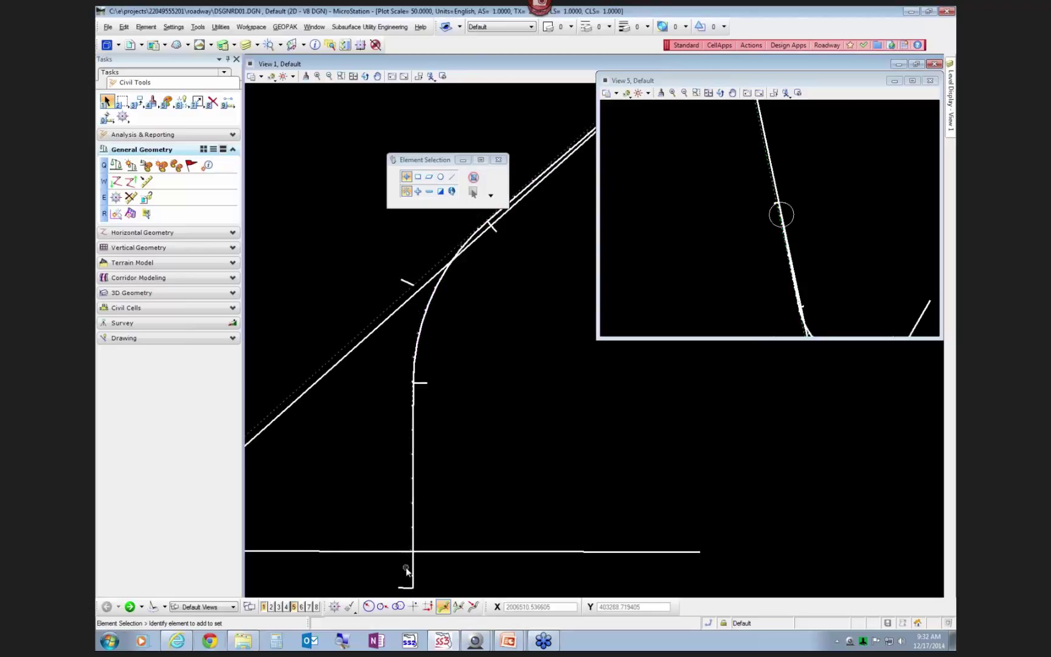
scroll(407, 567, up, 3)
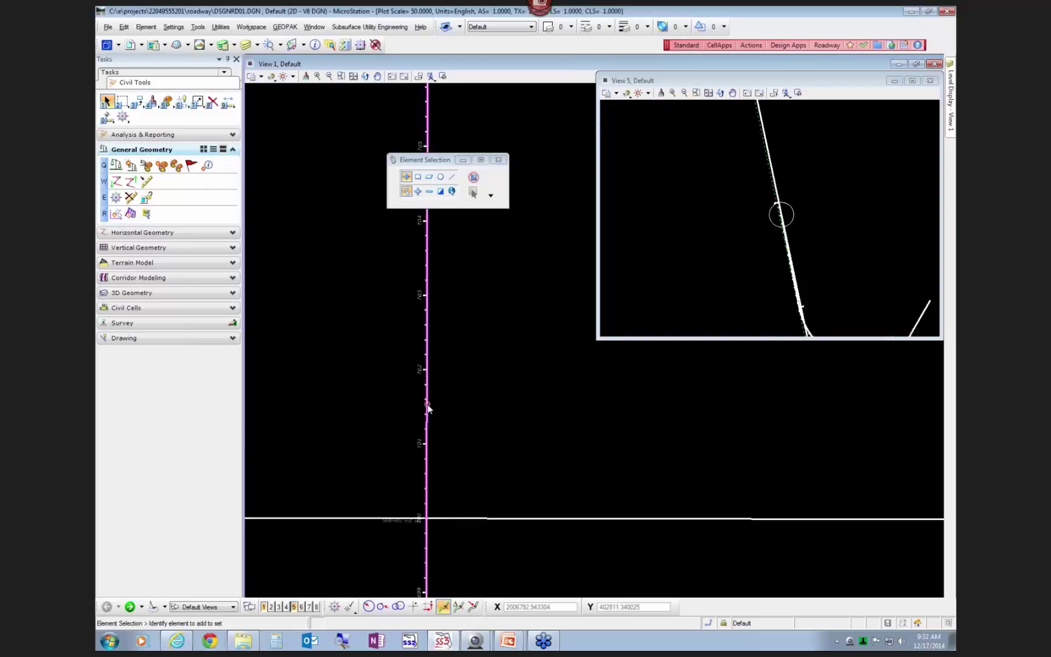
mouse_move(429, 409)
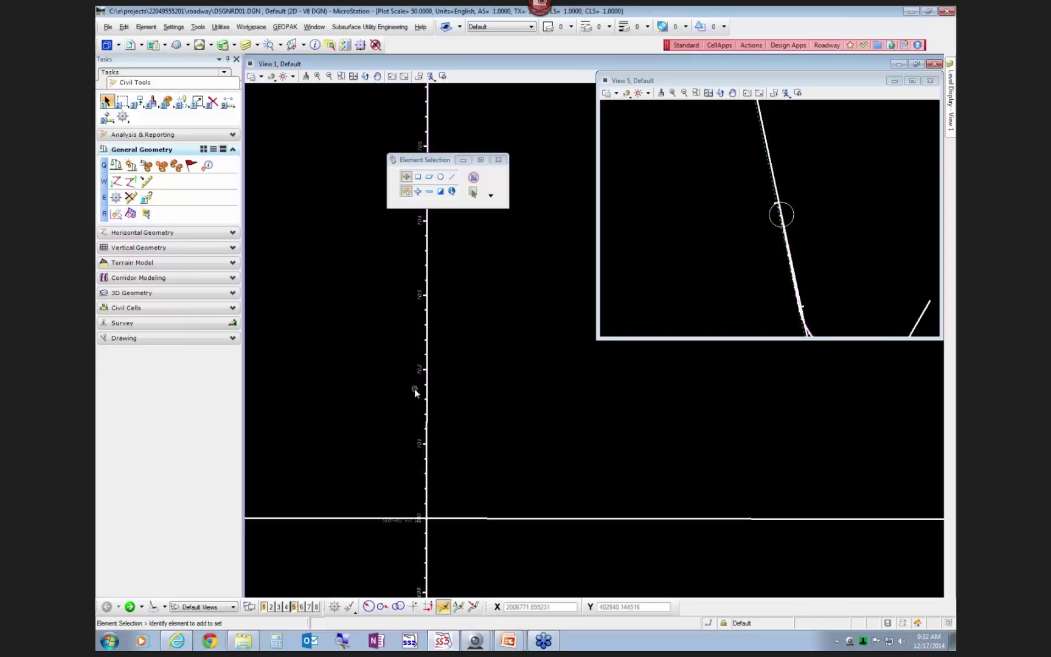
mouse_move(419, 373)
scroll(443, 468, down, 1)
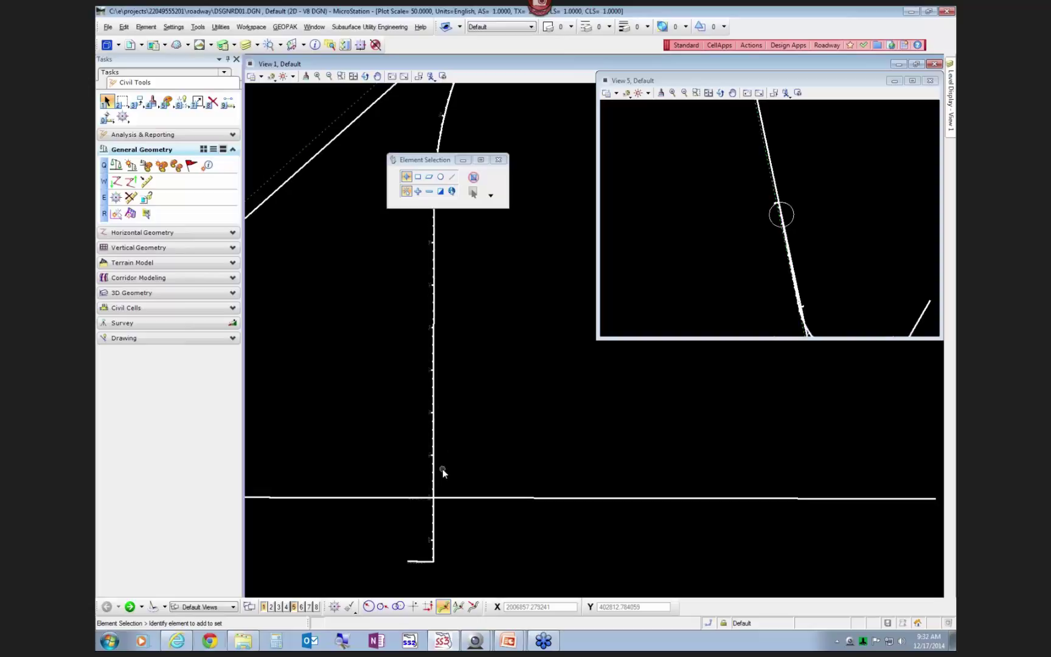
Step: Select the sr61_web alignment to check its start station and geometry annotations, and clear the selection
click(435, 515)
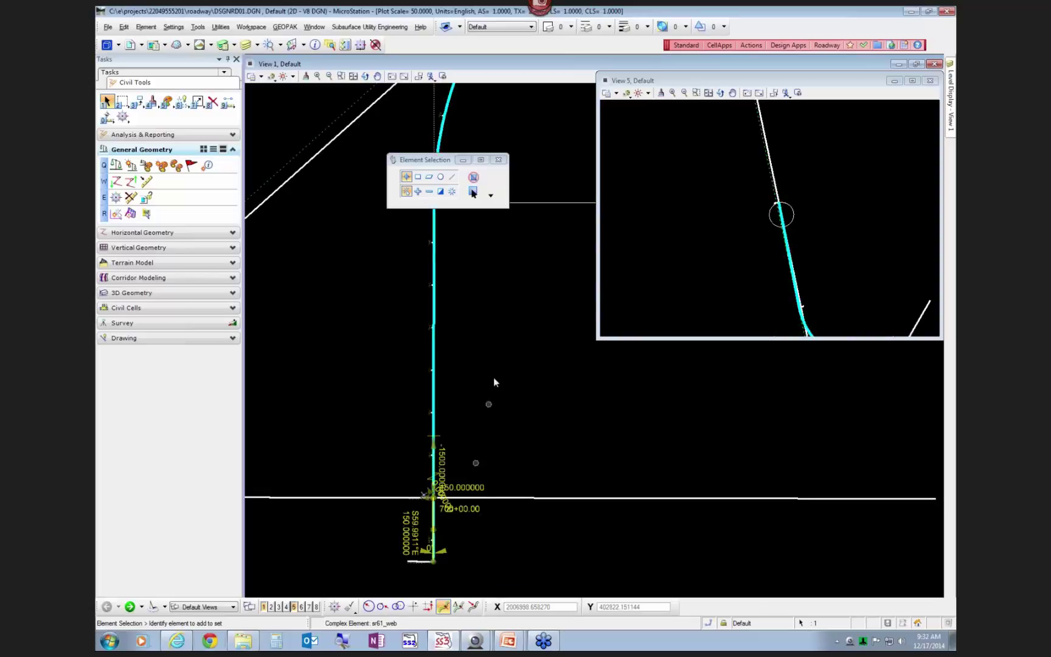
scroll(479, 353, down, 1)
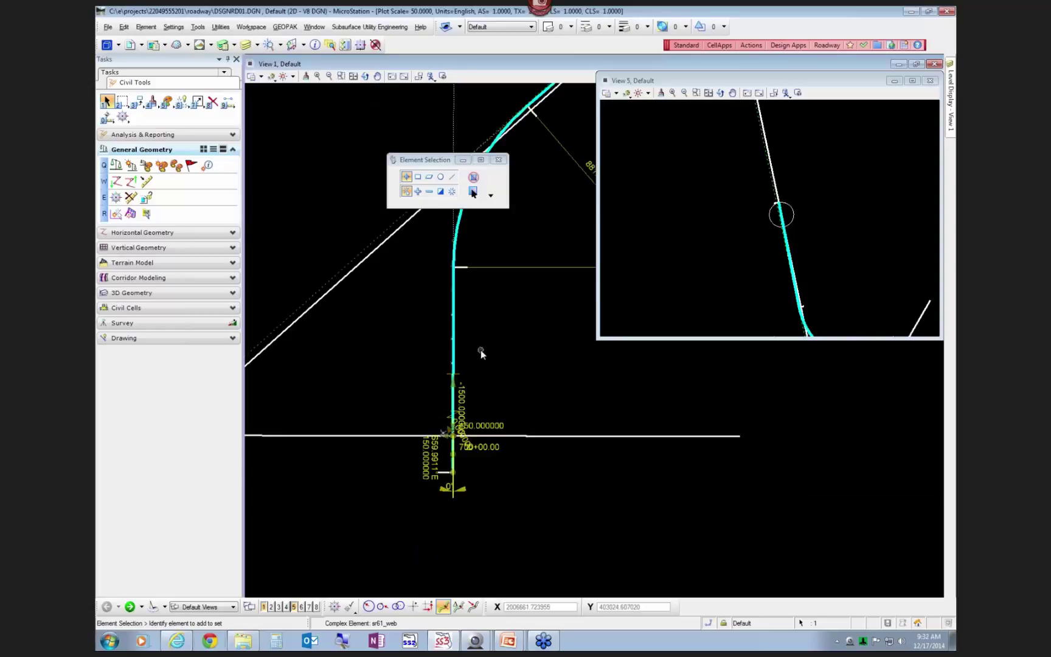
click(419, 337)
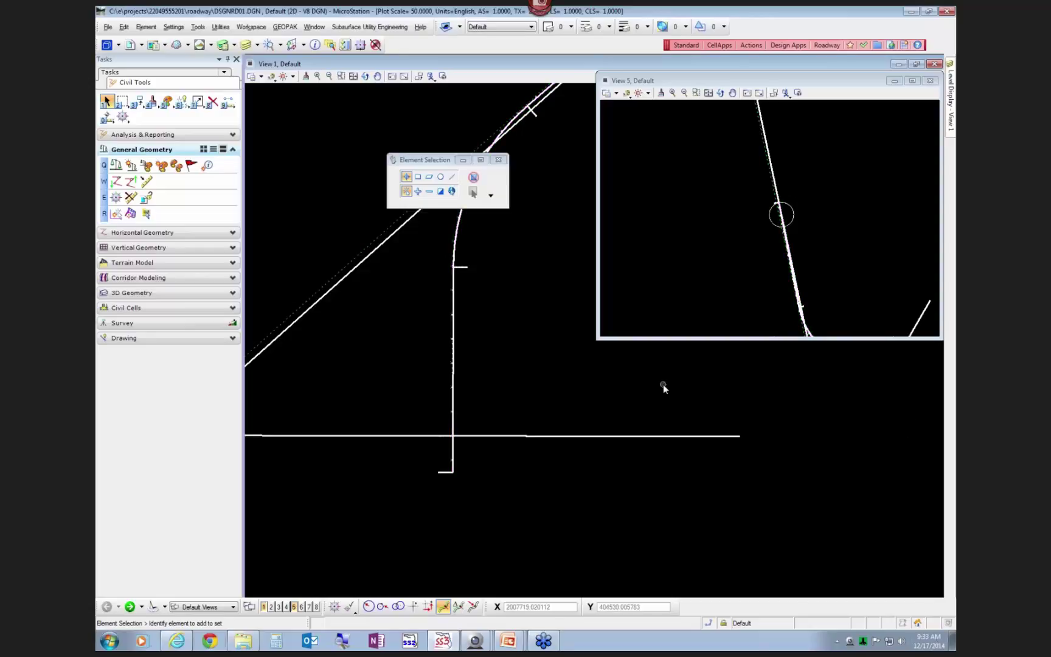
middle_drag(633, 386, 620, 484)
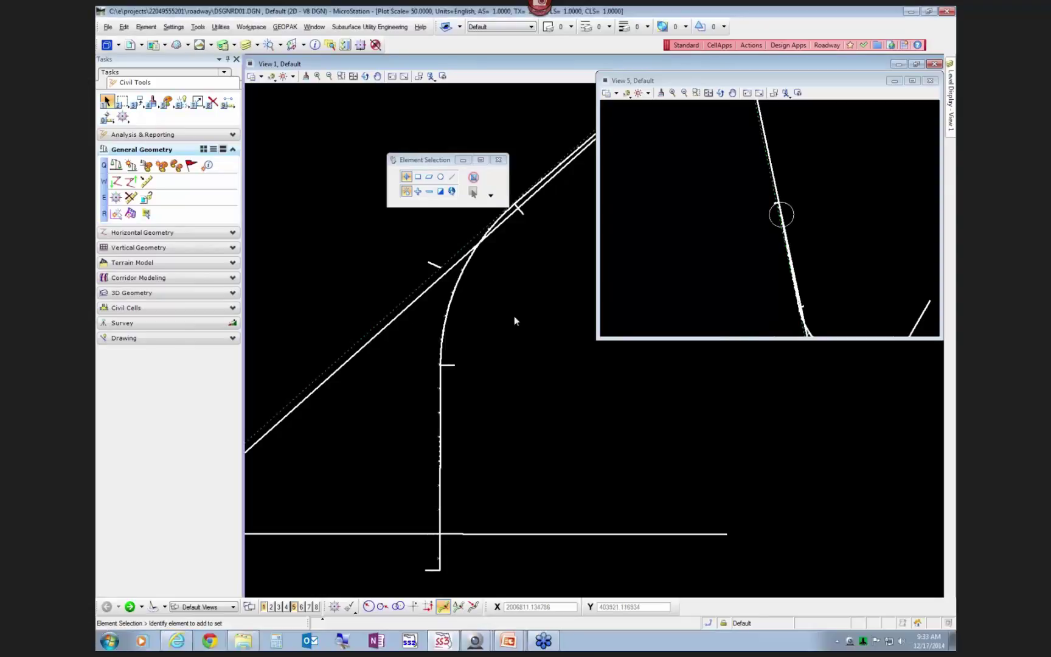
click(118, 181)
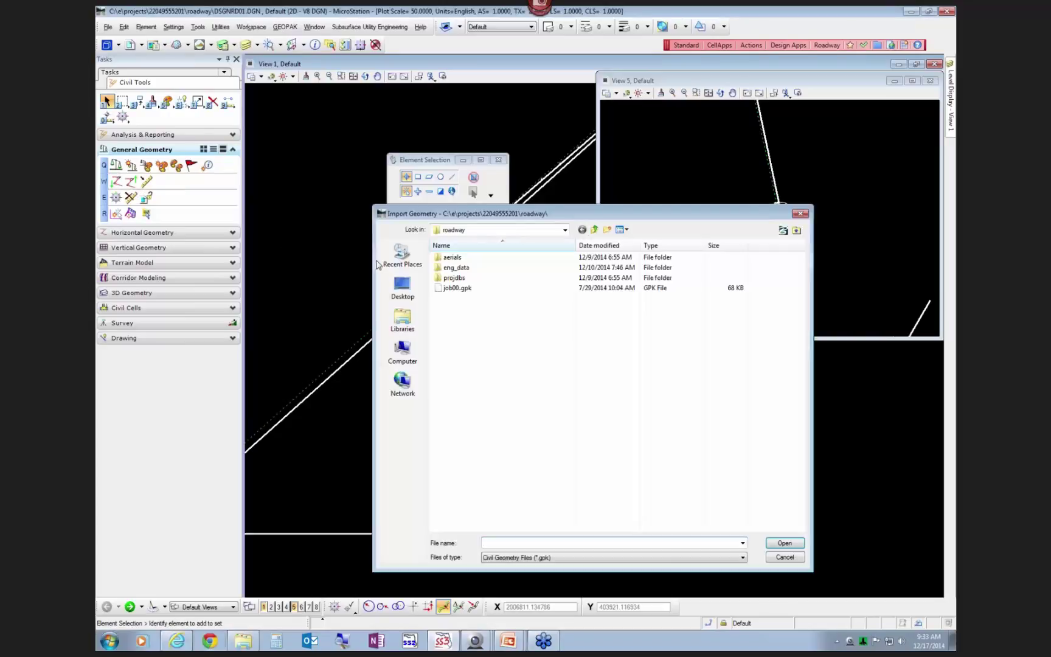
click(785, 557)
Step: Select the horizontal BL98 baseline to check its bearing and length annotations, and clear the selection
scroll(657, 496, down, 3)
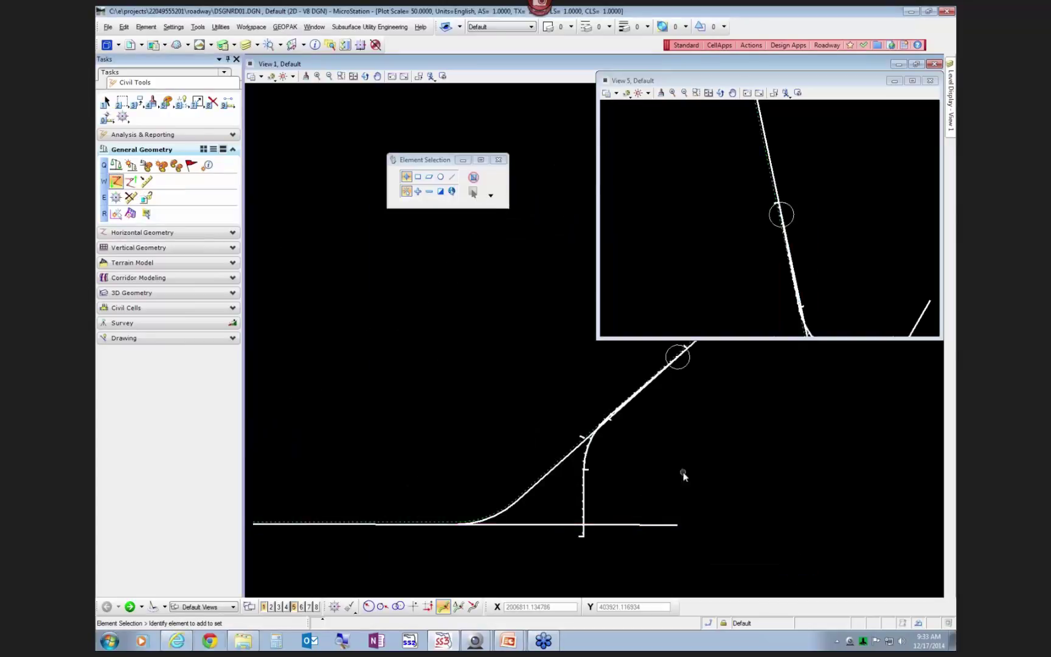
middle_drag(683, 475, 530, 434)
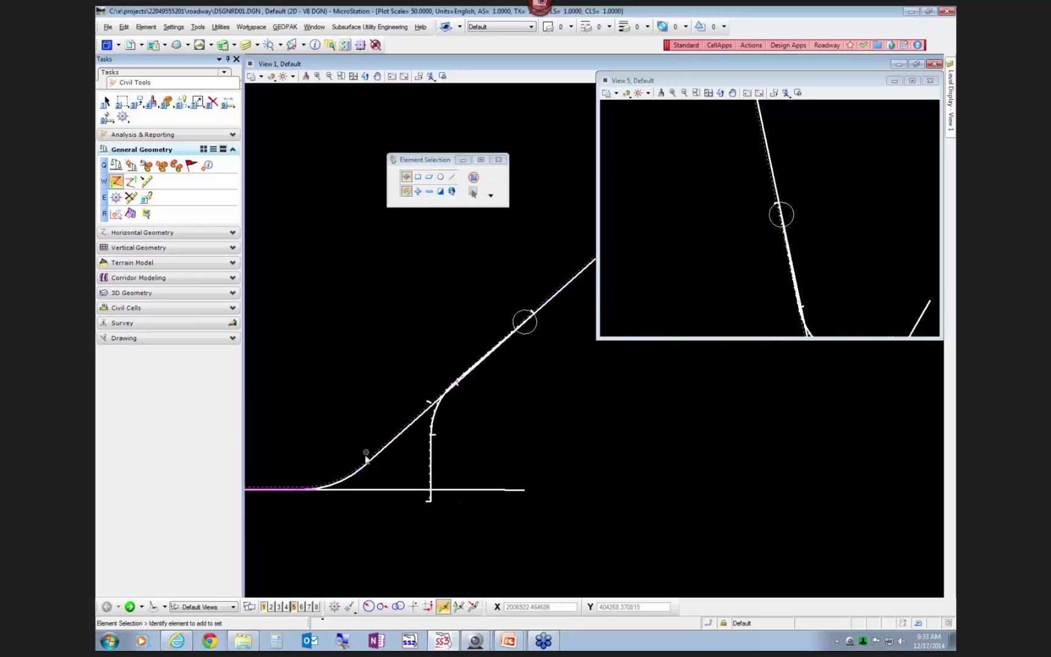
scroll(345, 479, up, 3)
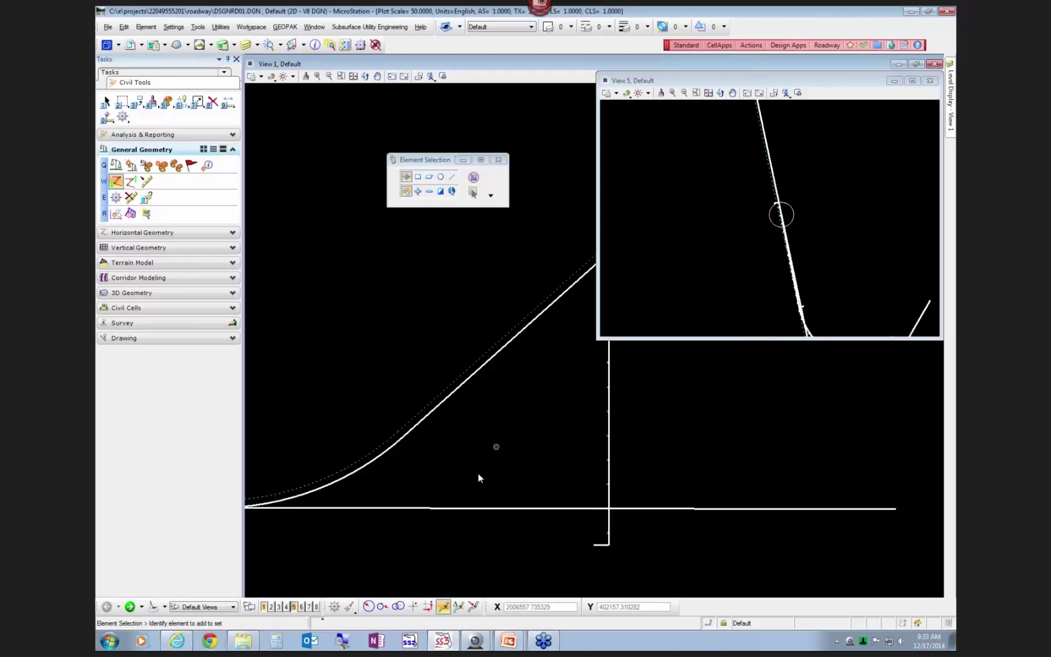
click(473, 509)
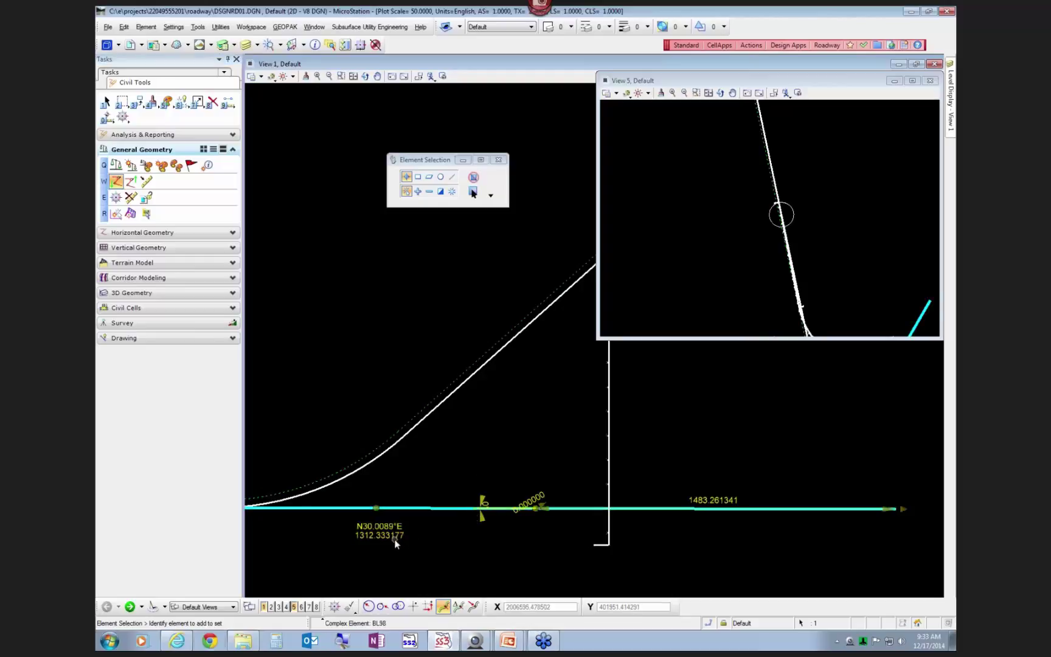
click(493, 526)
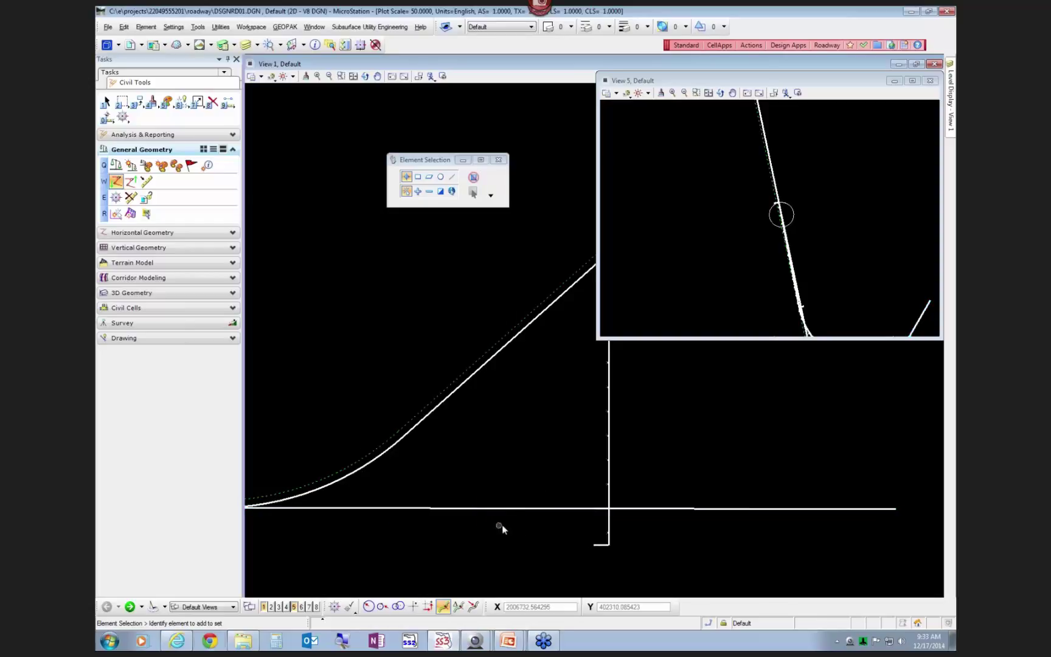
Step: Select the diagonal BL baseline and the BL98 baseline in turn to compare them, and clear the selection
scroll(501, 526, down, 3)
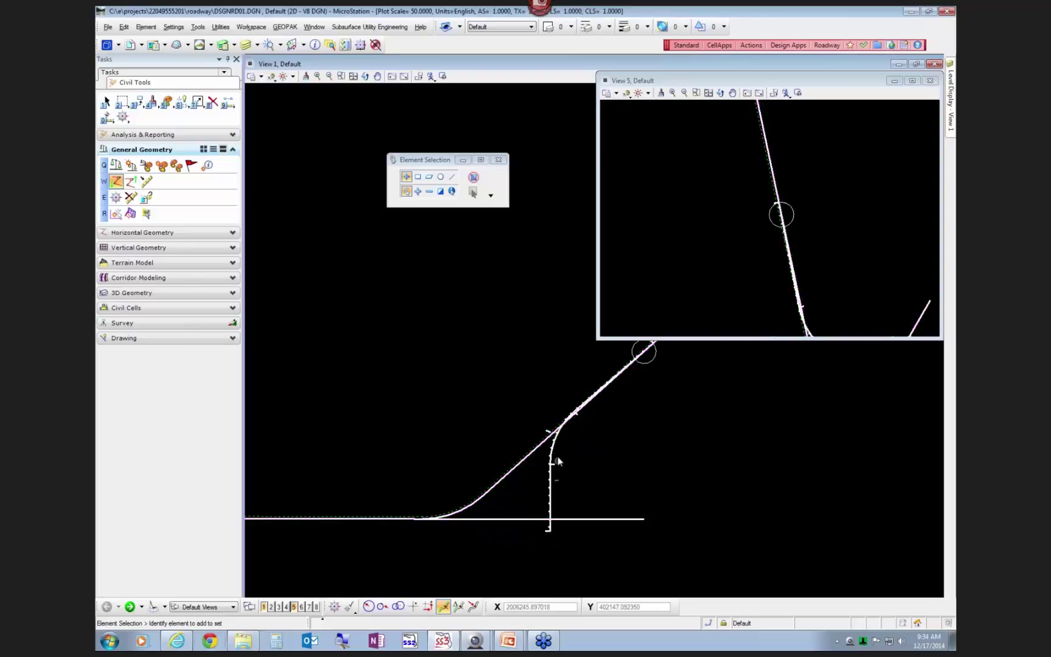
scroll(550, 444, up, 3)
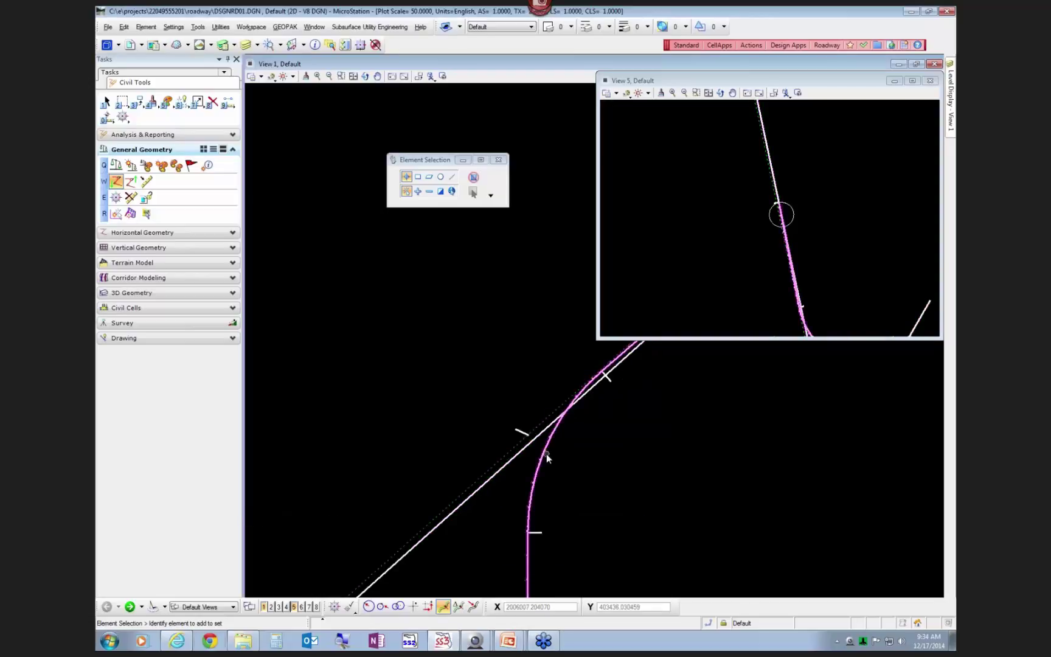
click(533, 442)
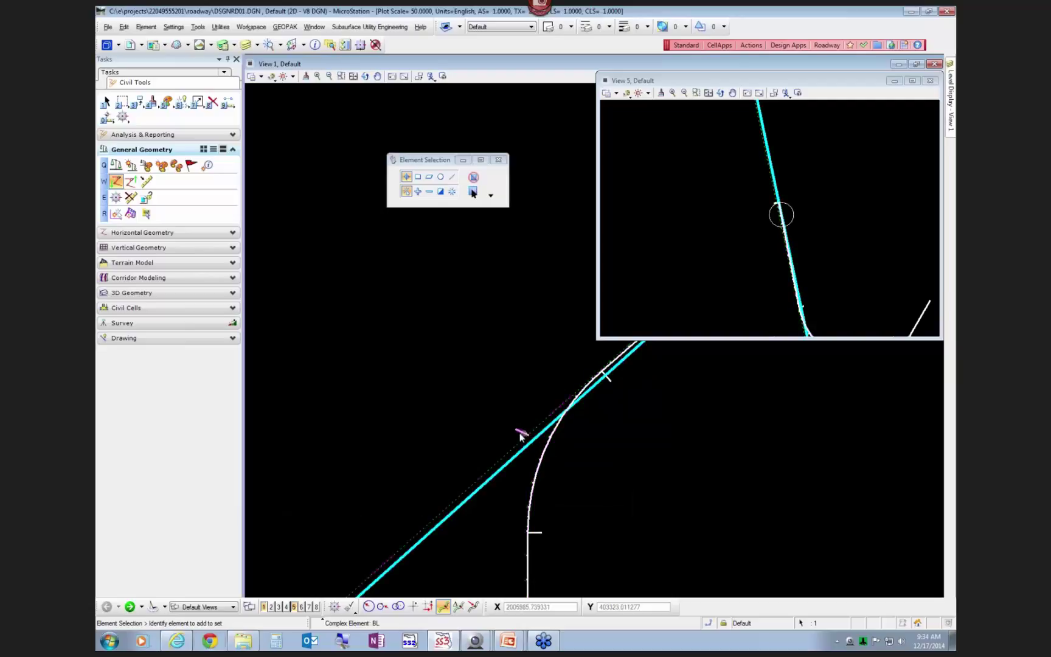
scroll(527, 439, down, 3)
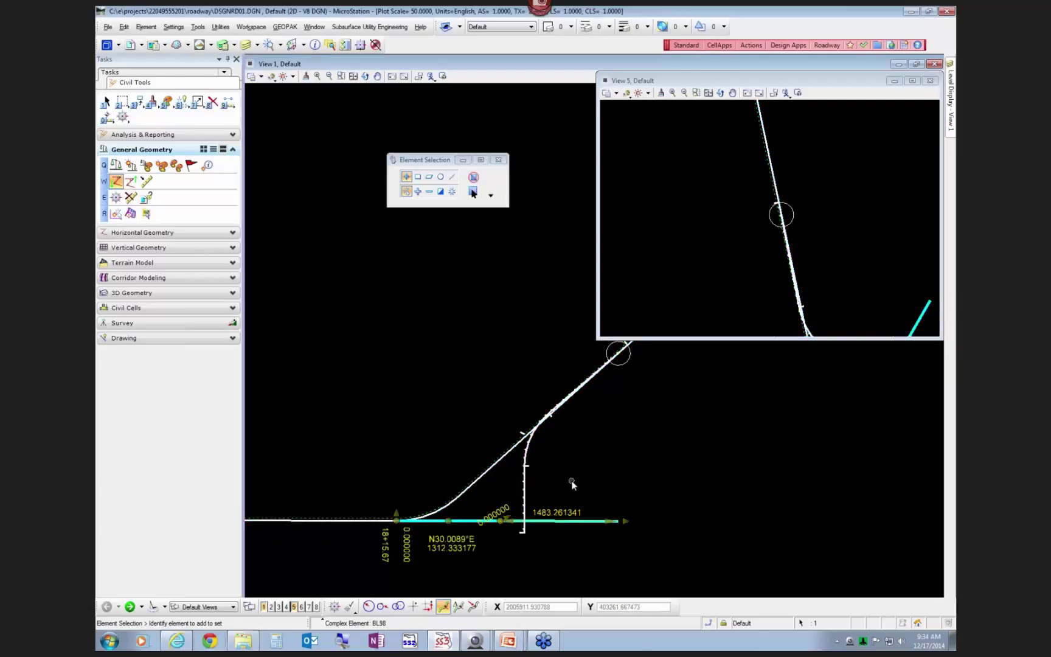
click(544, 442)
Step: Generate a Horizontal Geometry Report for the sr61_web alignment
scroll(539, 430, up, 4)
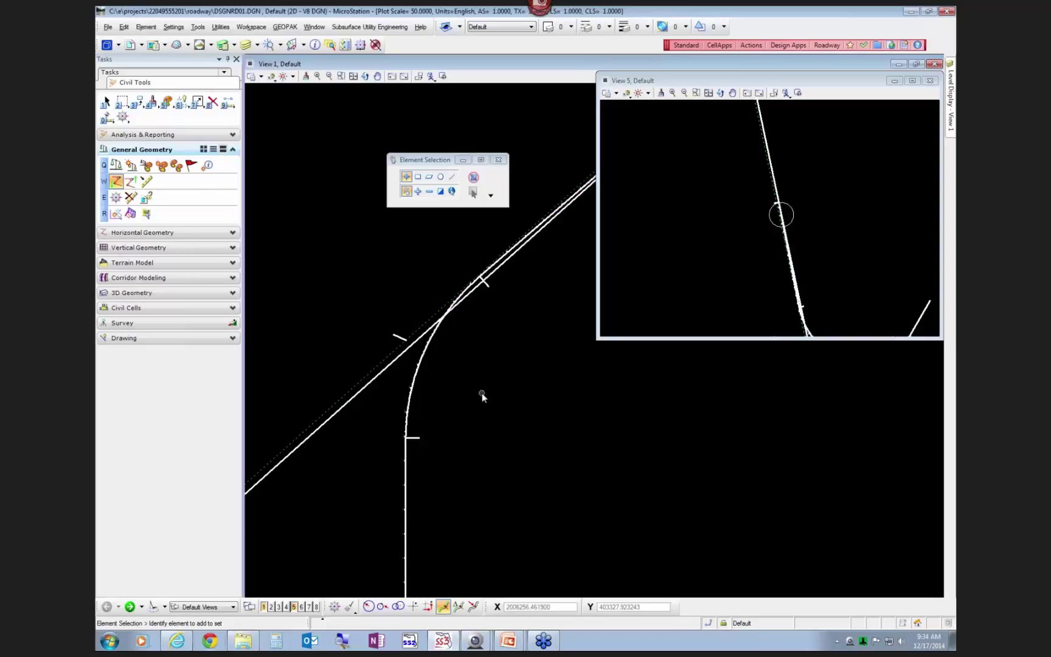
scroll(486, 357, down, 2)
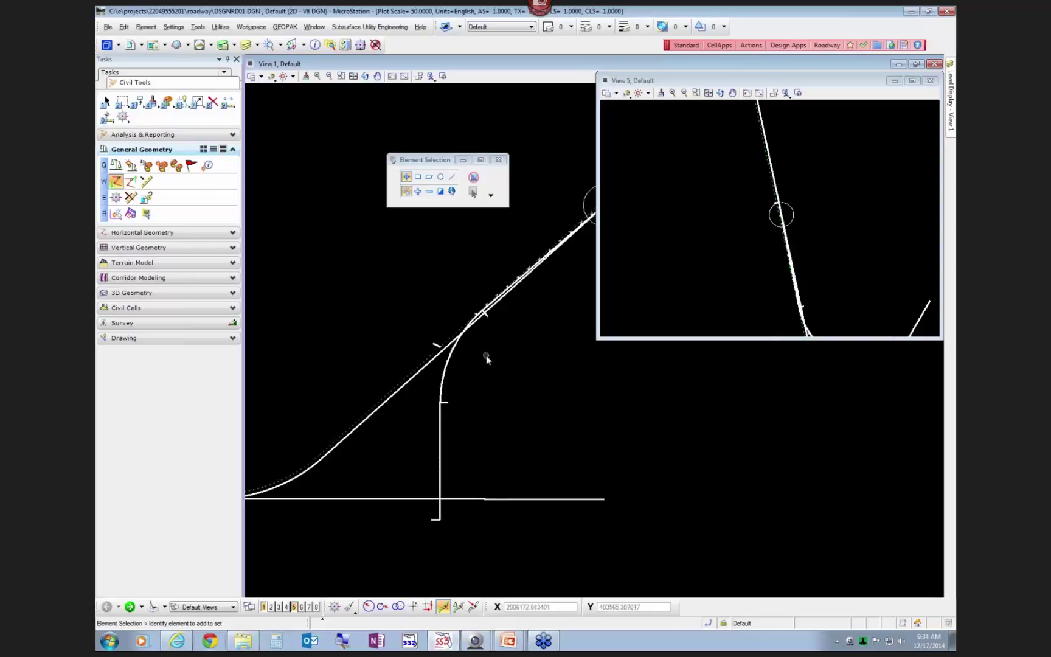
middle_drag(495, 353, 527, 380)
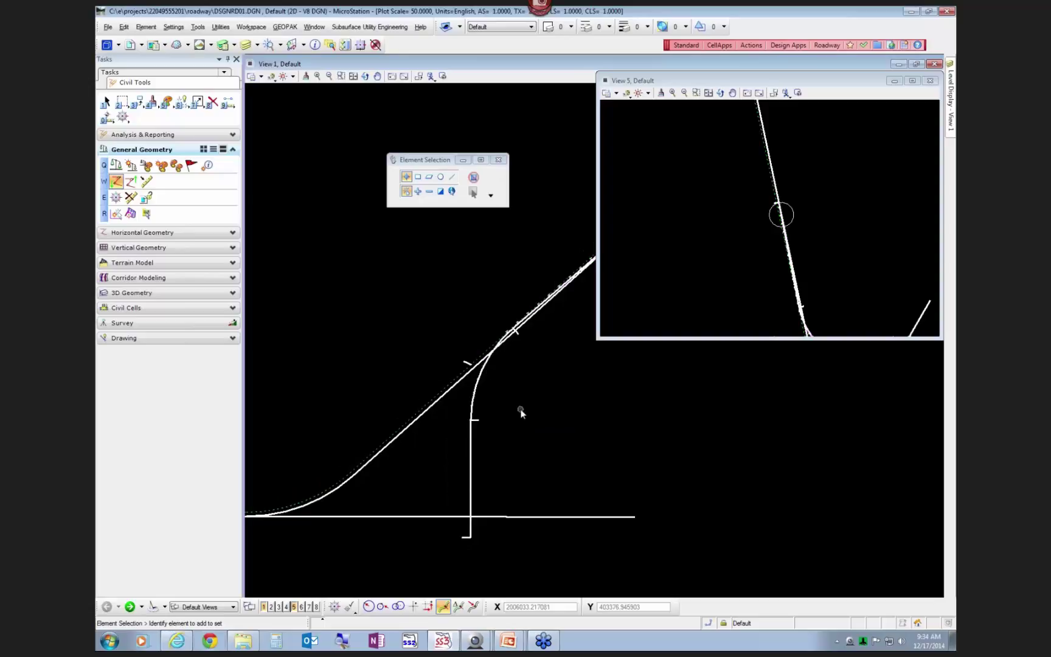
click(481, 378)
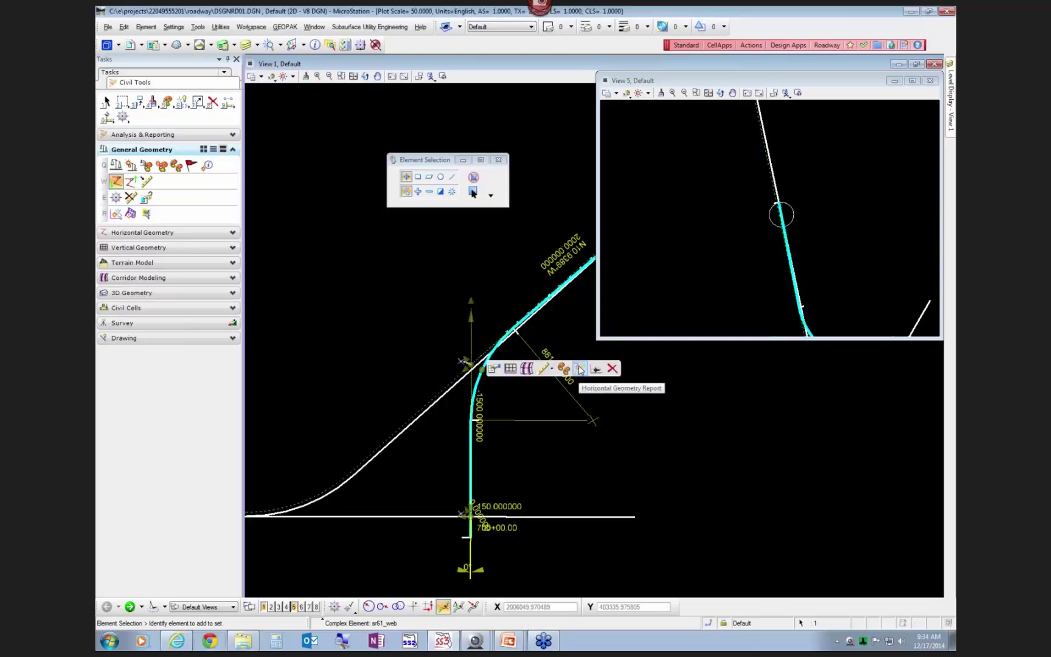
click(580, 370)
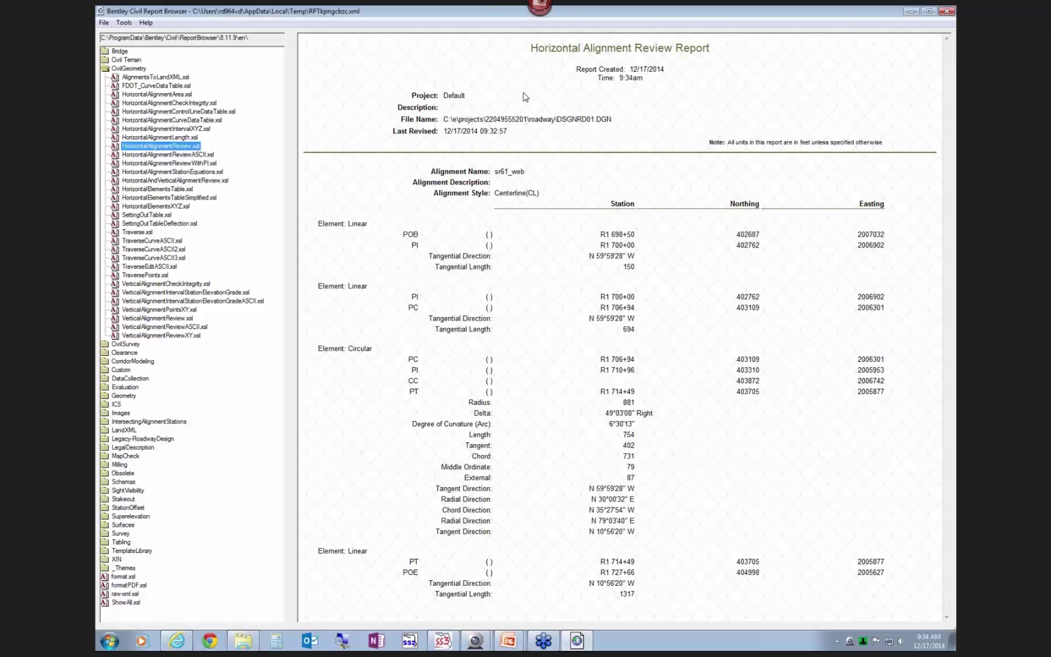
Step: View the sr61_web report in the ASCII review, review with PI, station equations and LandXML formats, and close the report browser
click(195, 156)
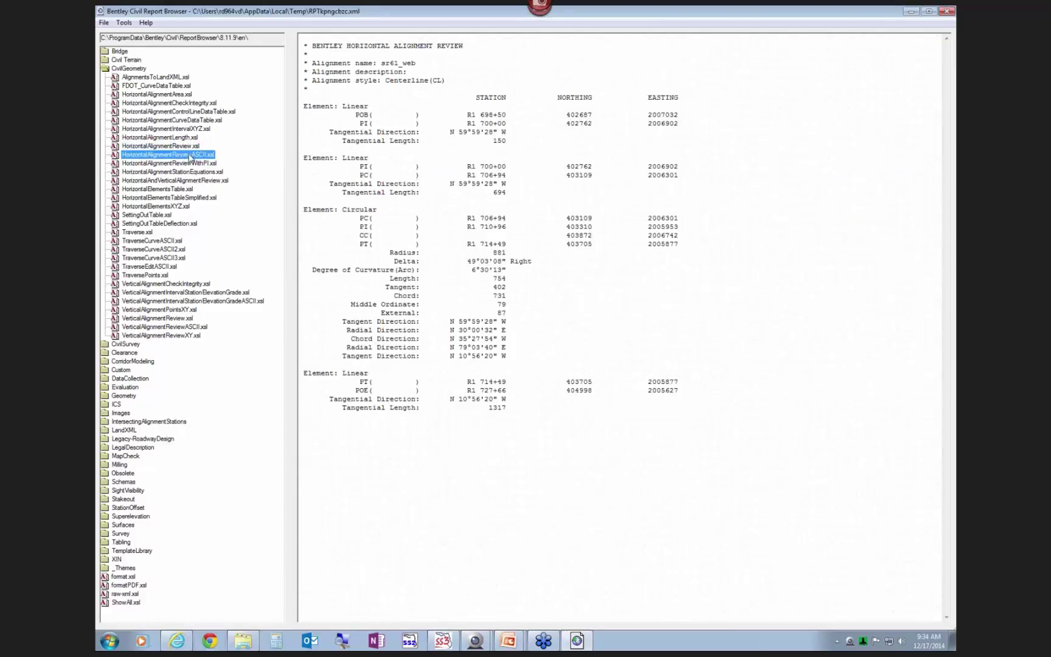
click(183, 163)
click(181, 173)
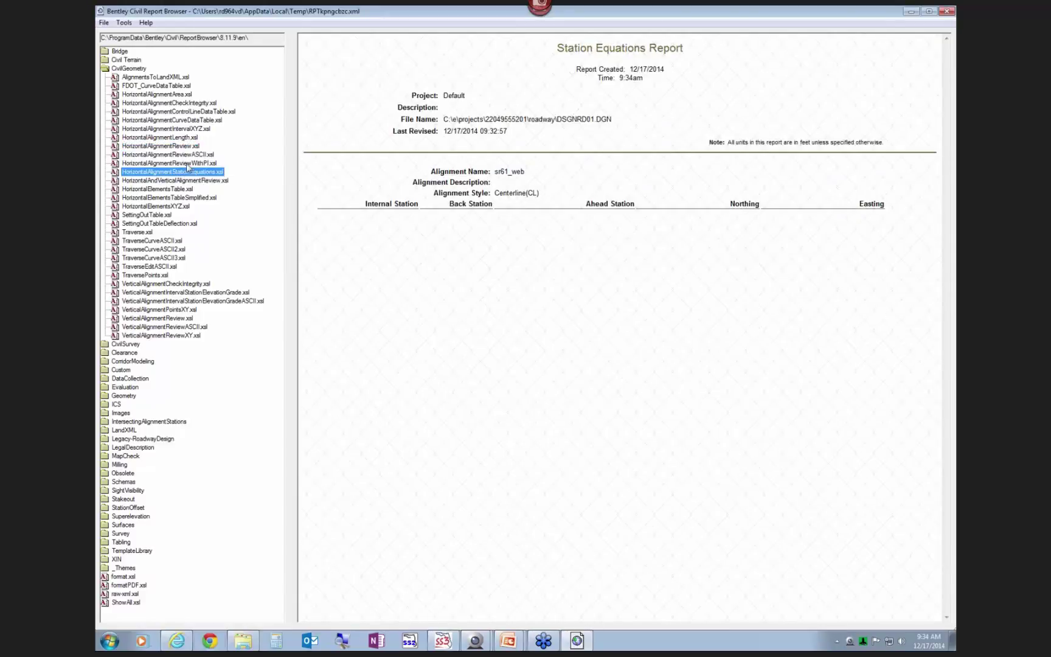
click(160, 77)
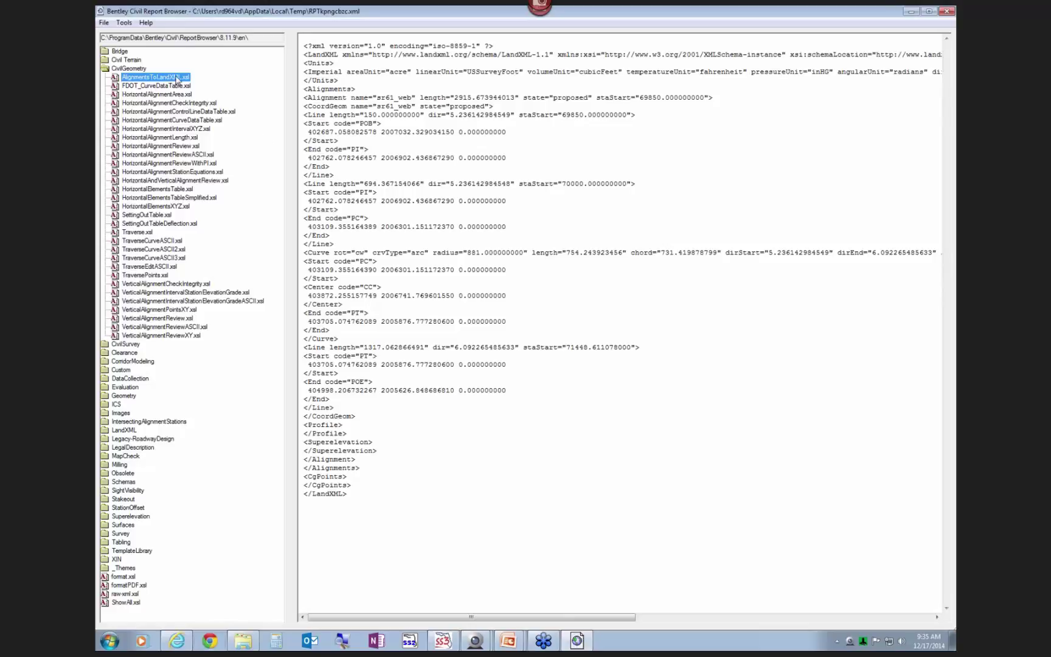
click(948, 12)
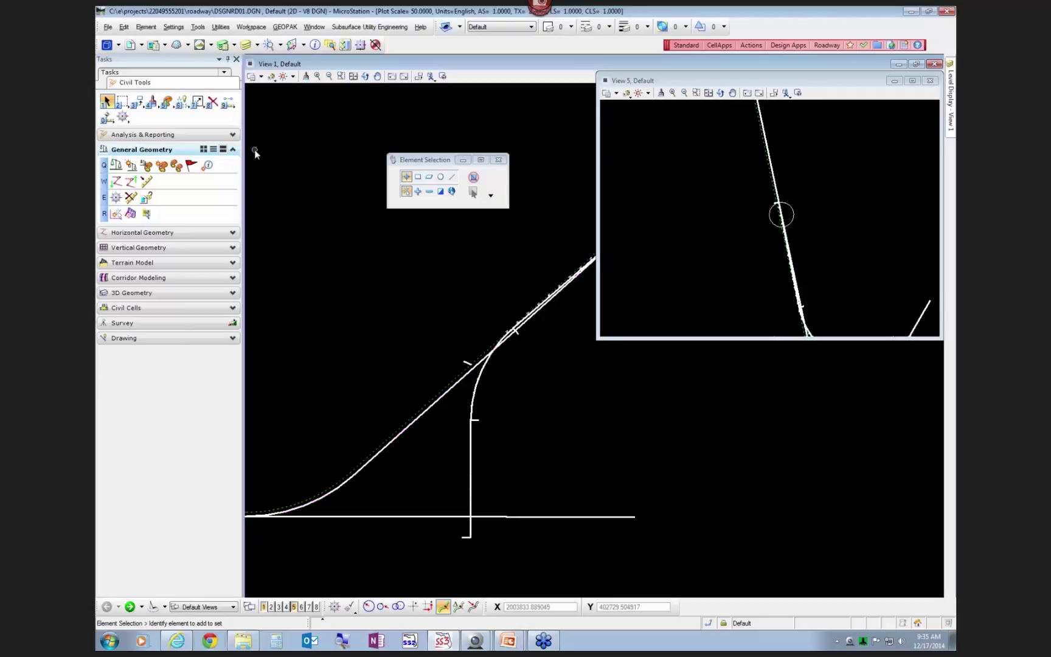
Step: Open Project Explorer's Civil Standards and expand the Feature Definitions under Libraries
key(ctrl+alt+x)
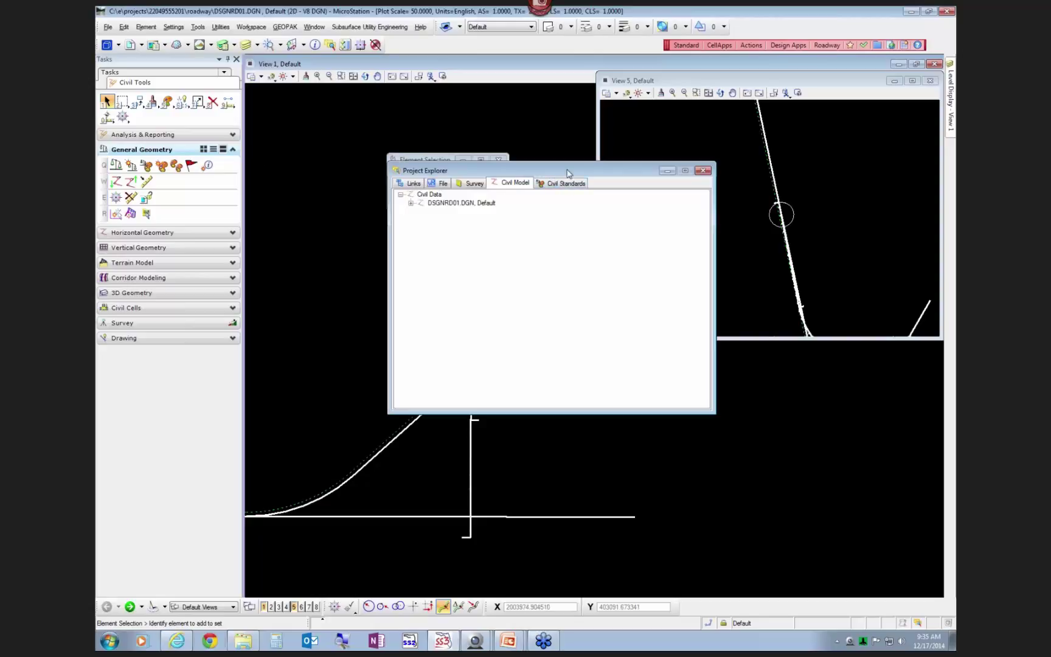
drag(570, 171, 475, 194)
click(473, 207)
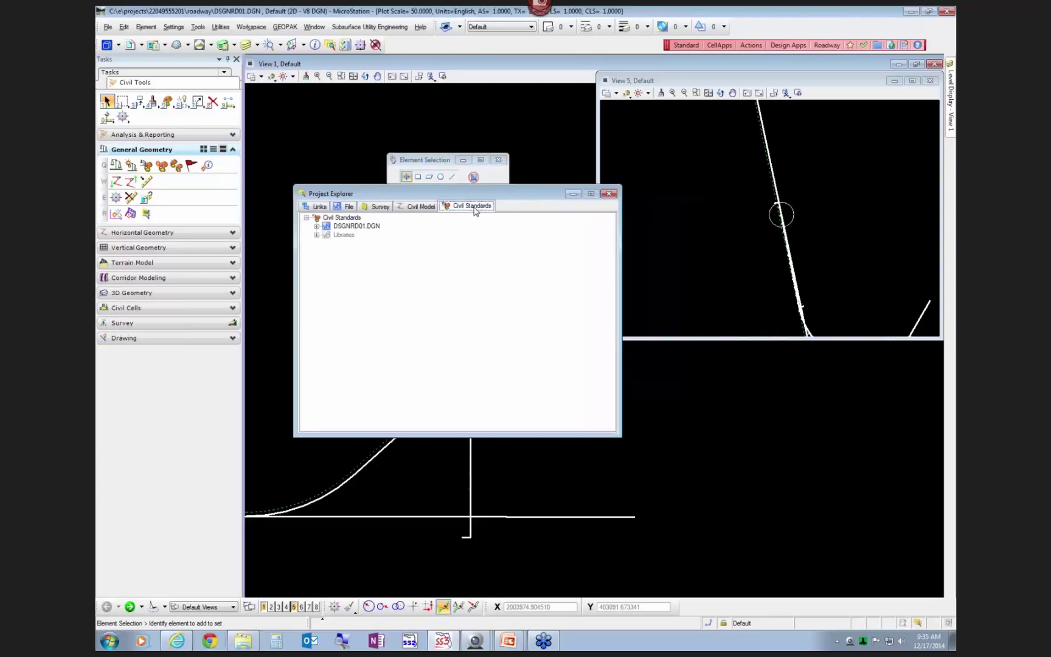
click(316, 236)
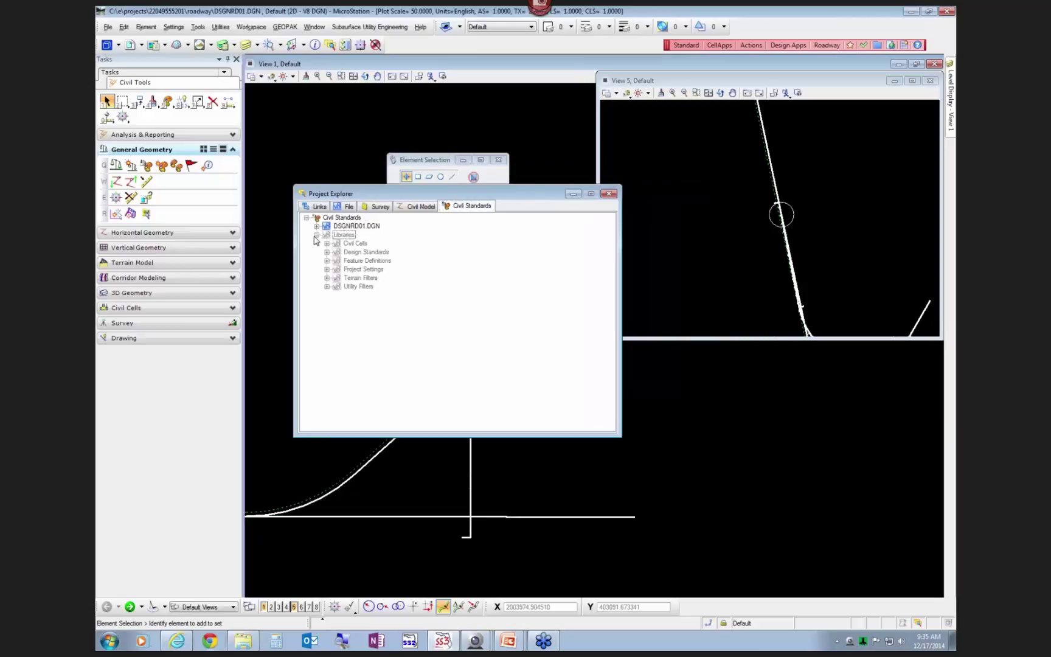
click(327, 261)
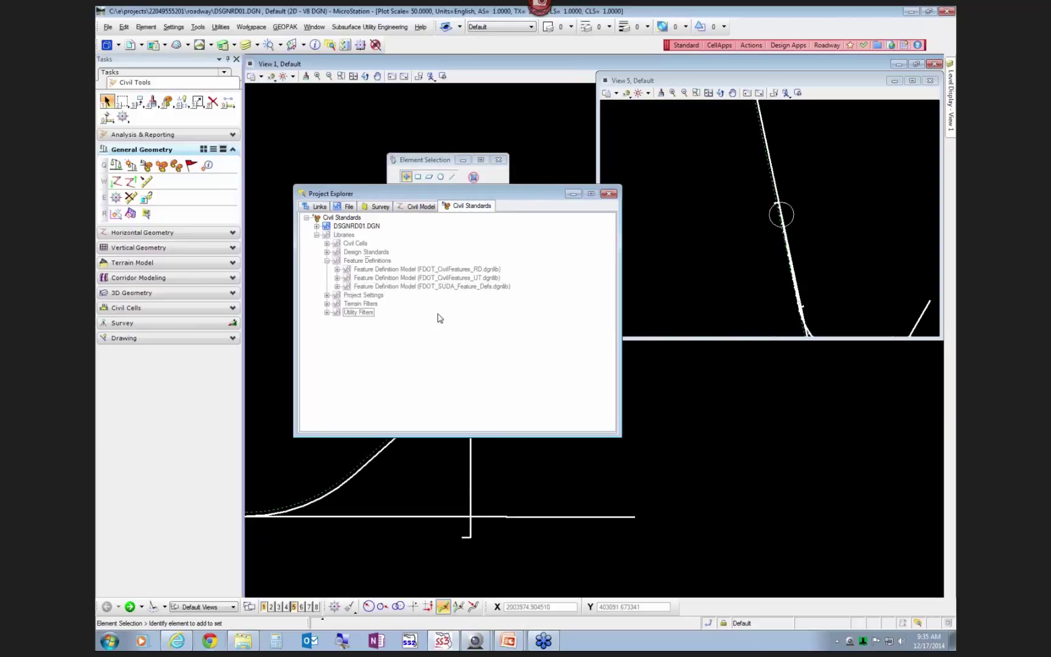
Step: Look over the FDOT_CivilFeatures_RD, FDOT_CivilFeatures_UT and FDOT_SUDA_Feature_Defs feature definition libraries
click(453, 270)
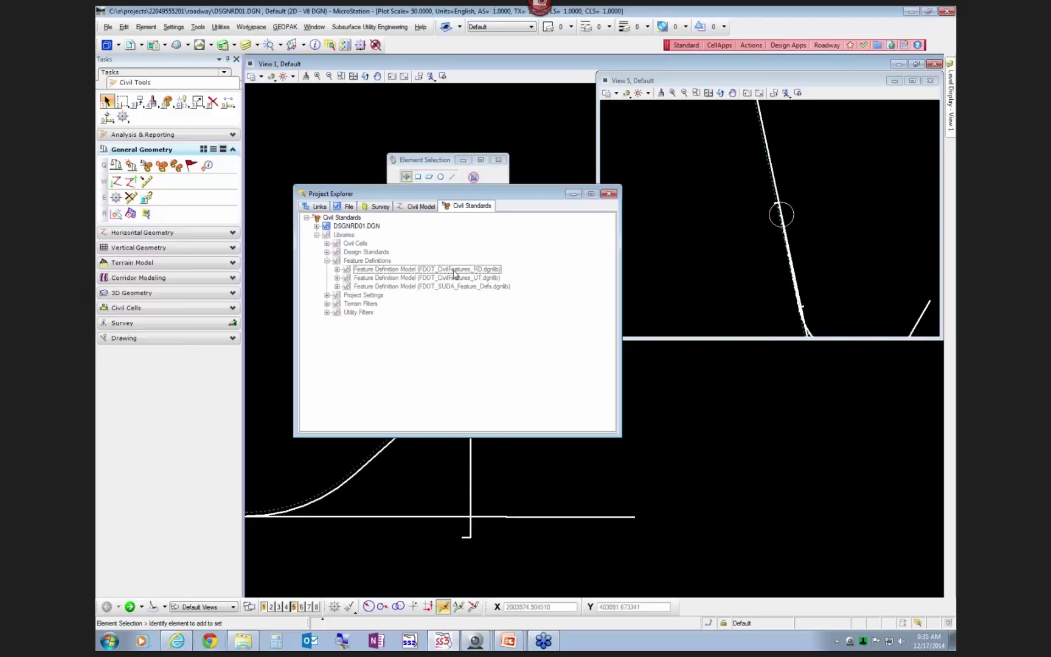
click(451, 278)
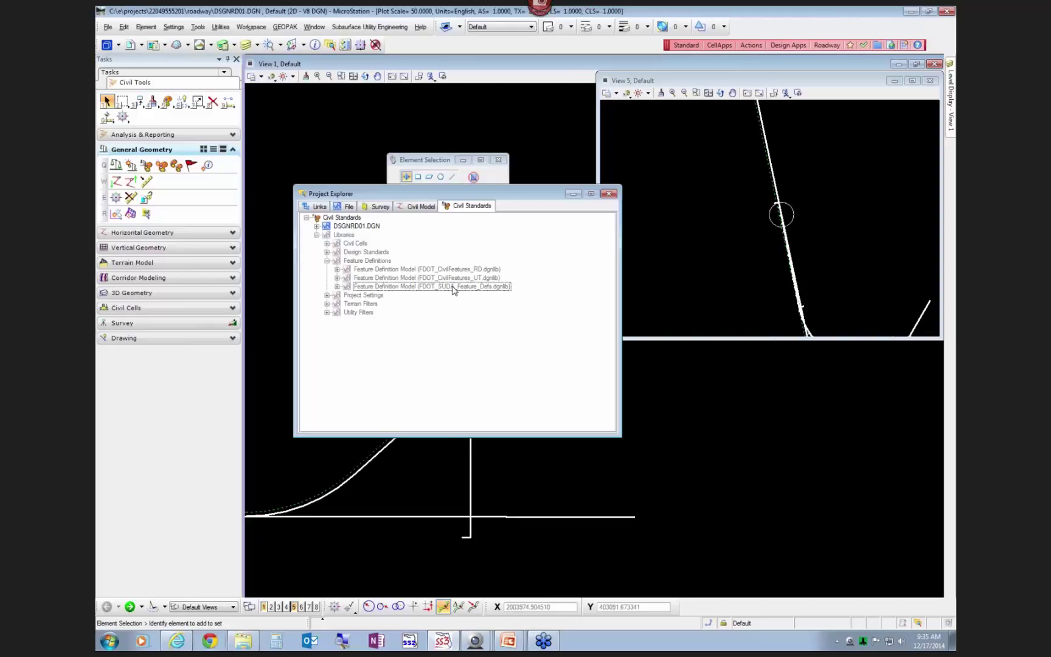
click(467, 286)
click(456, 271)
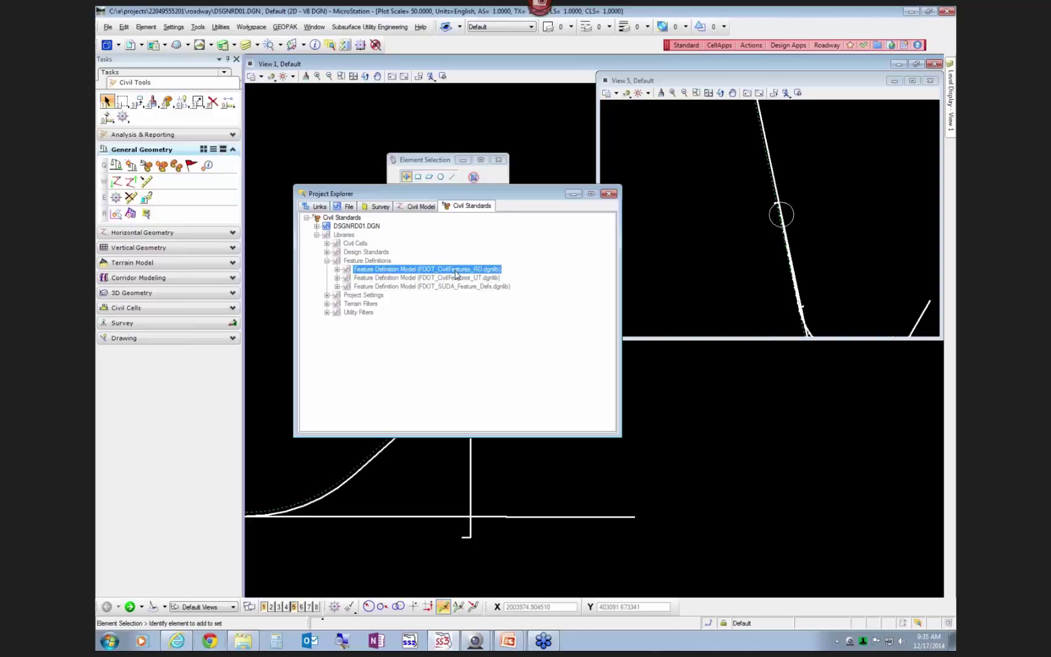
Step: Browse the Plan(2D) definitions of FDOT_CivilFeatures_RD.dgnlib for Baseline(BL) and Centerline(CL), and close Project Explorer
click(337, 269)
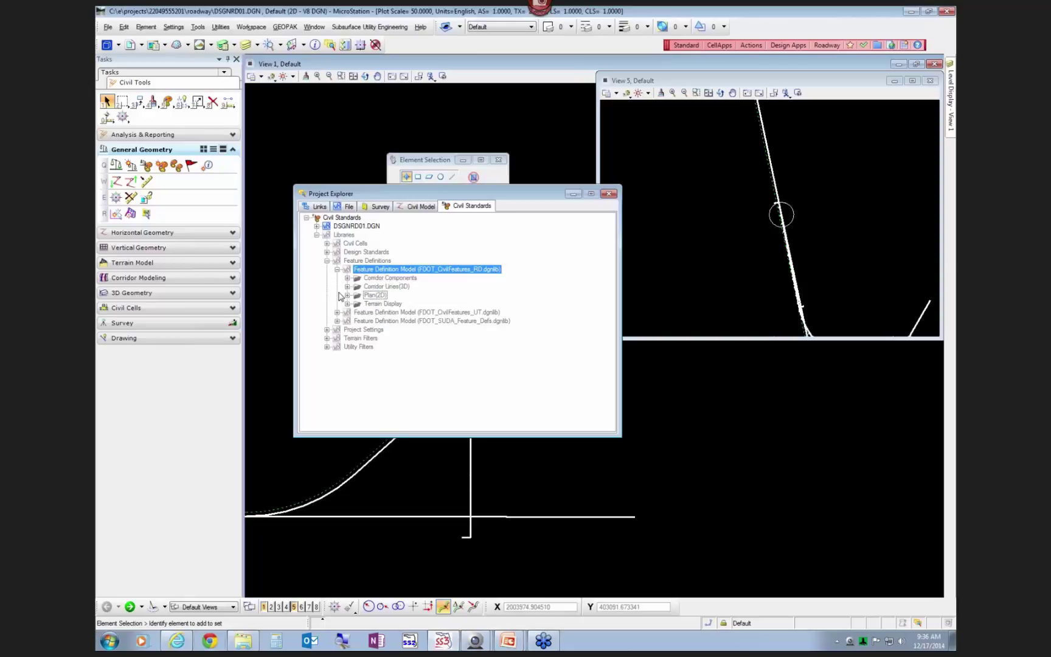
click(348, 295)
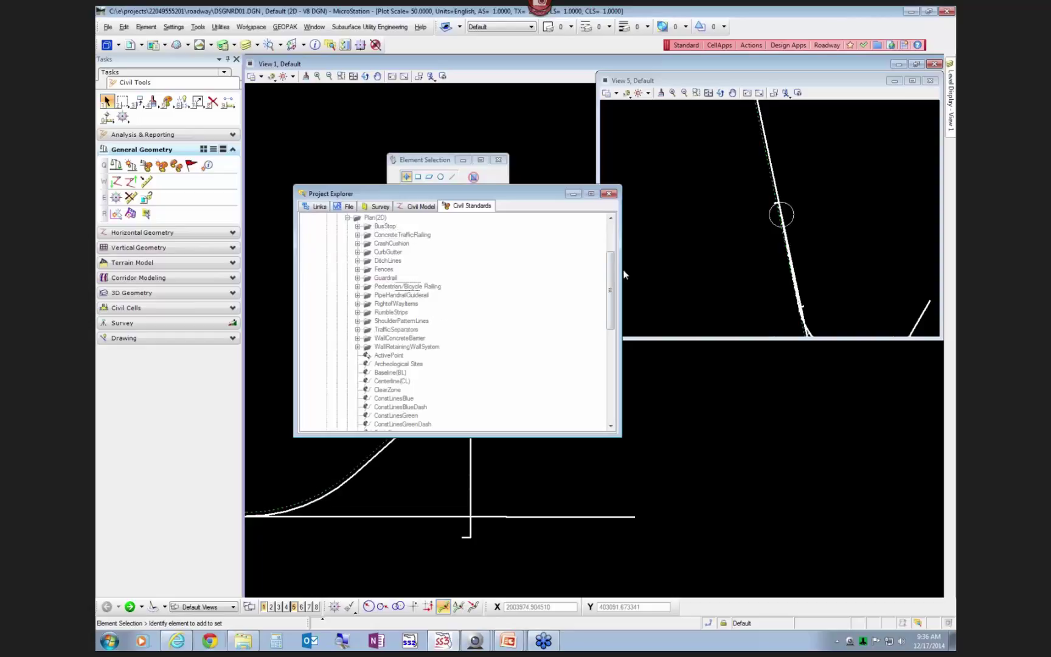
drag(611, 267, 620, 295)
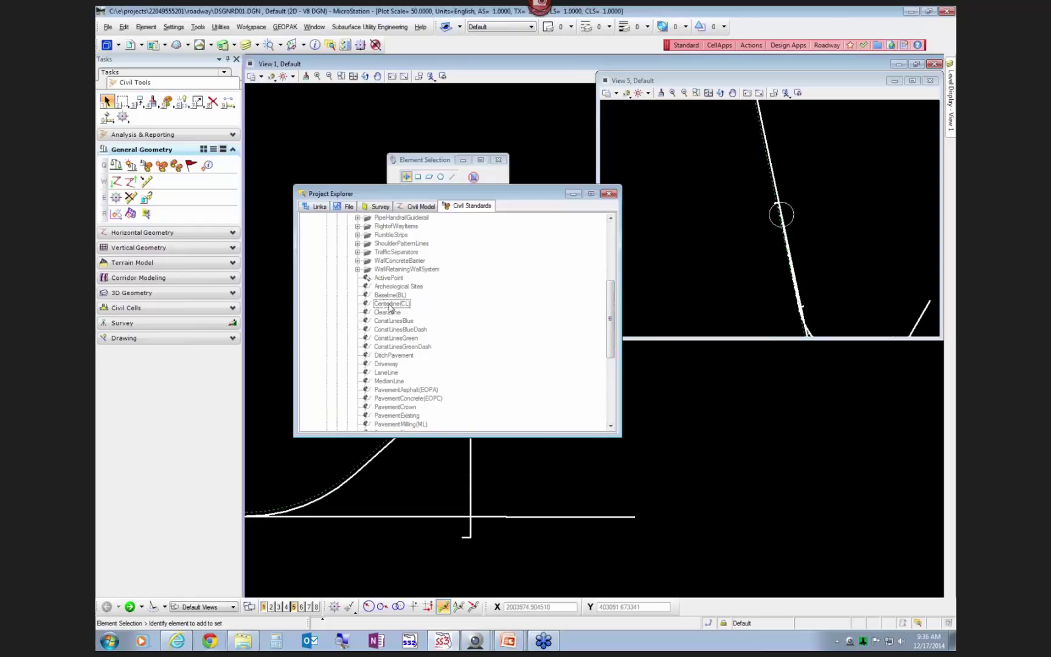
mouse_move(616, 315)
mouse_down()
mouse_move(615, 292)
mouse_move(616, 314)
mouse_up()
click(457, 296)
click(402, 304)
click(611, 243)
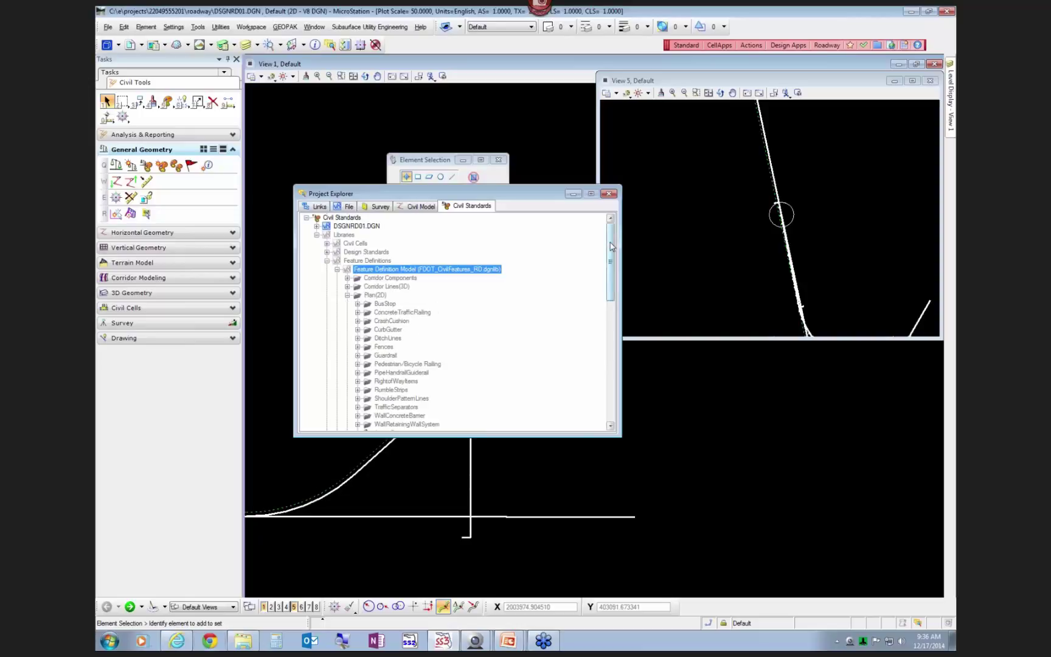
click(610, 196)
click(609, 194)
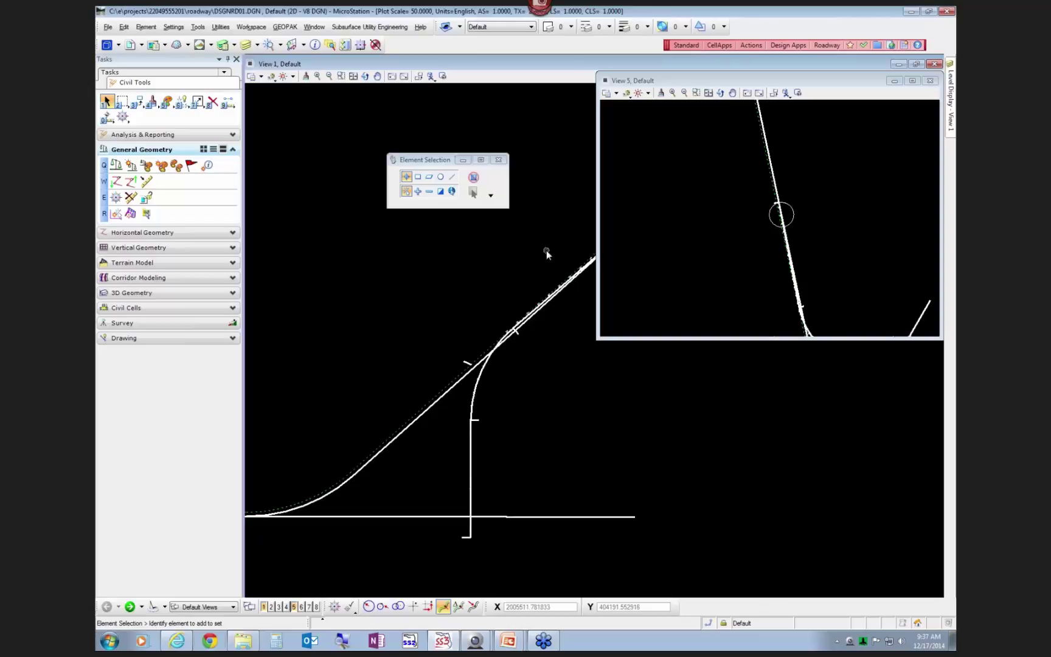
Step: Configure the FDOT standard menu to include Survey Features and Traffic Plans, leave out Utilities Features, and apply it
click(685, 46)
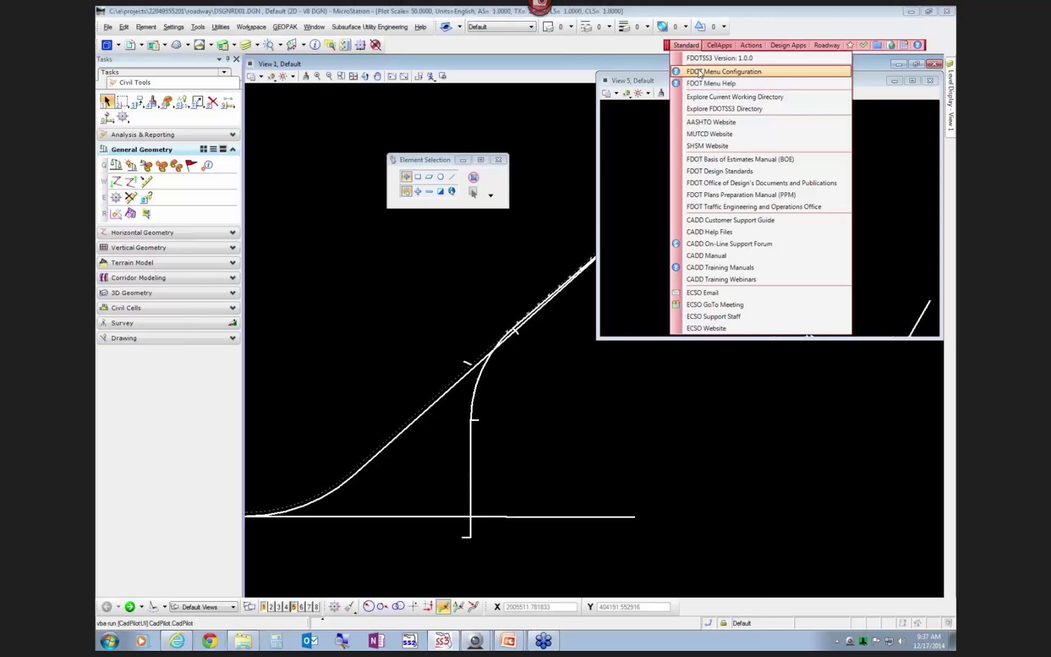
click(724, 72)
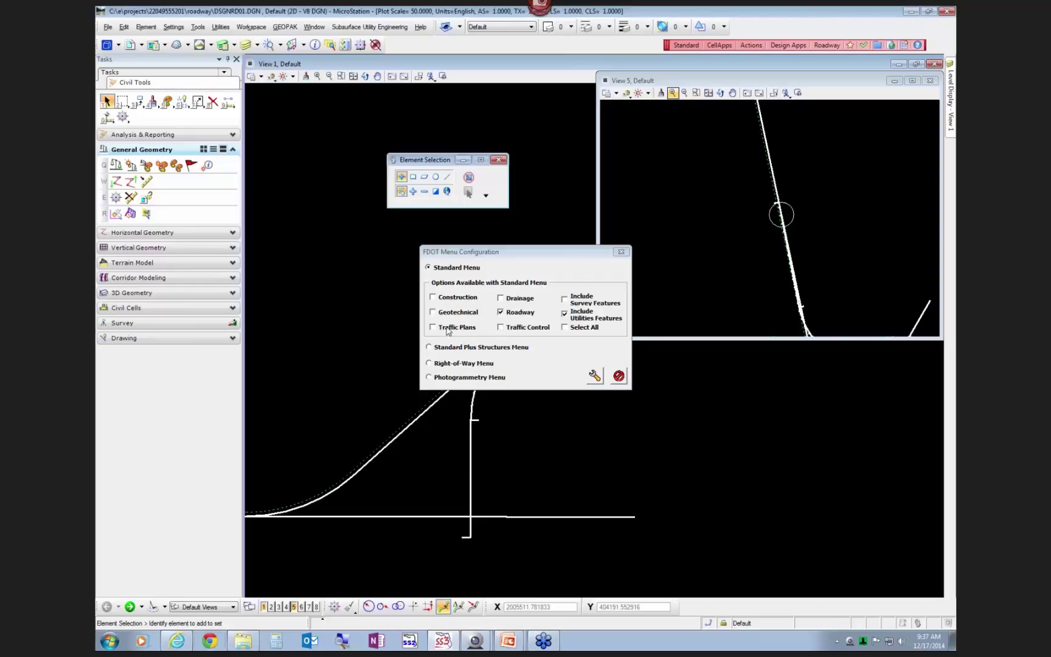
click(565, 299)
click(564, 314)
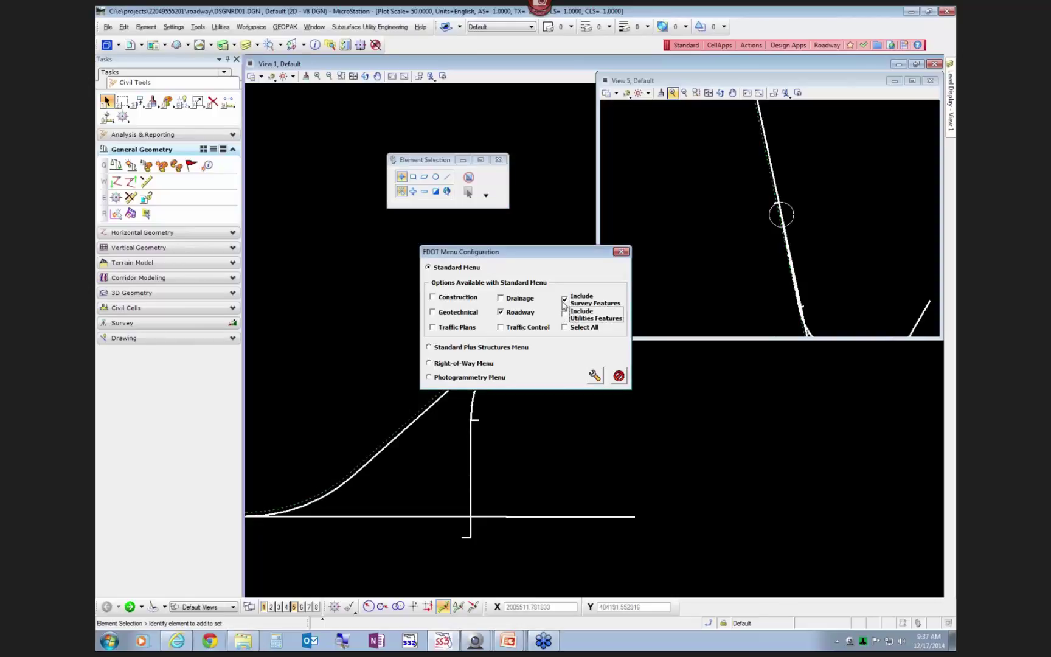
click(434, 328)
click(595, 376)
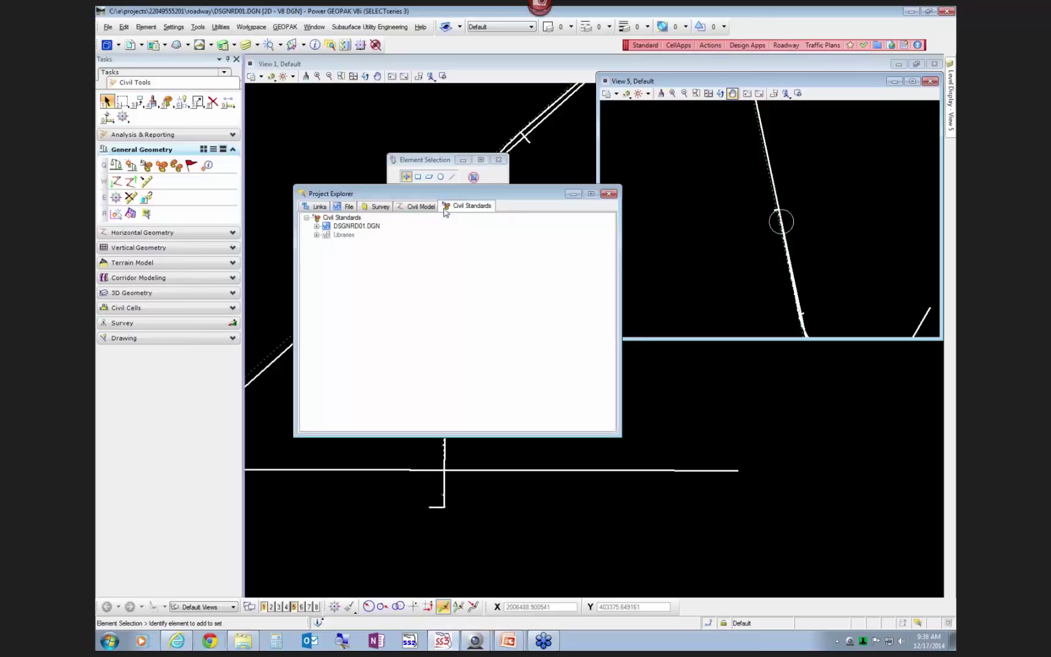
Step: Look over DSGNRD01.DGN's Plan(2D) feature definitions and the loaded feature definition libraries in Civil Standards, and close Project Explorer
click(316, 226)
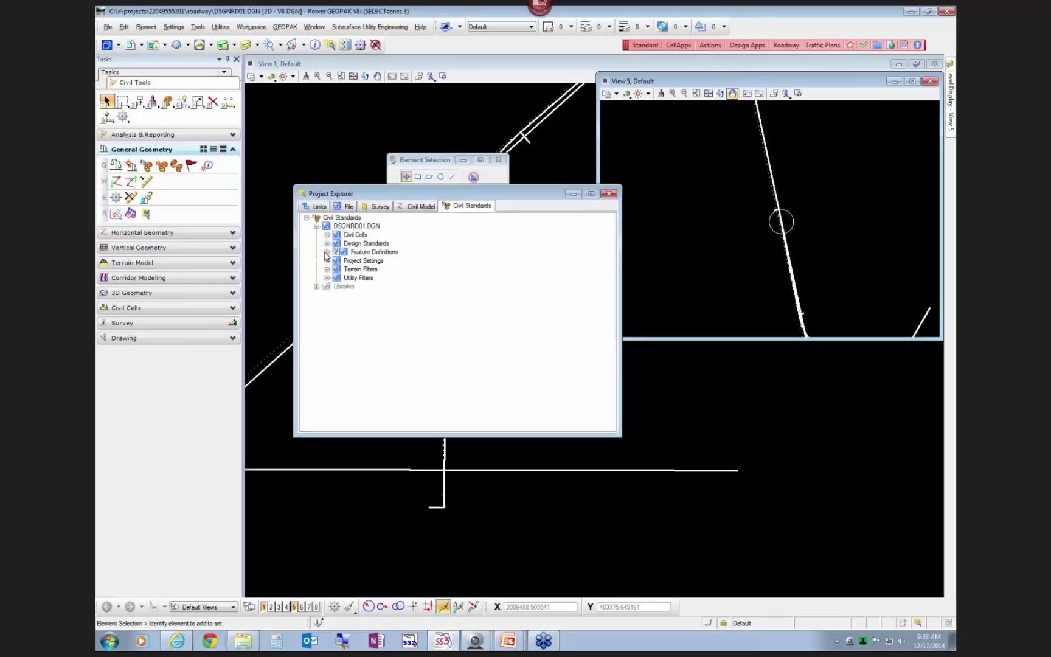
click(316, 287)
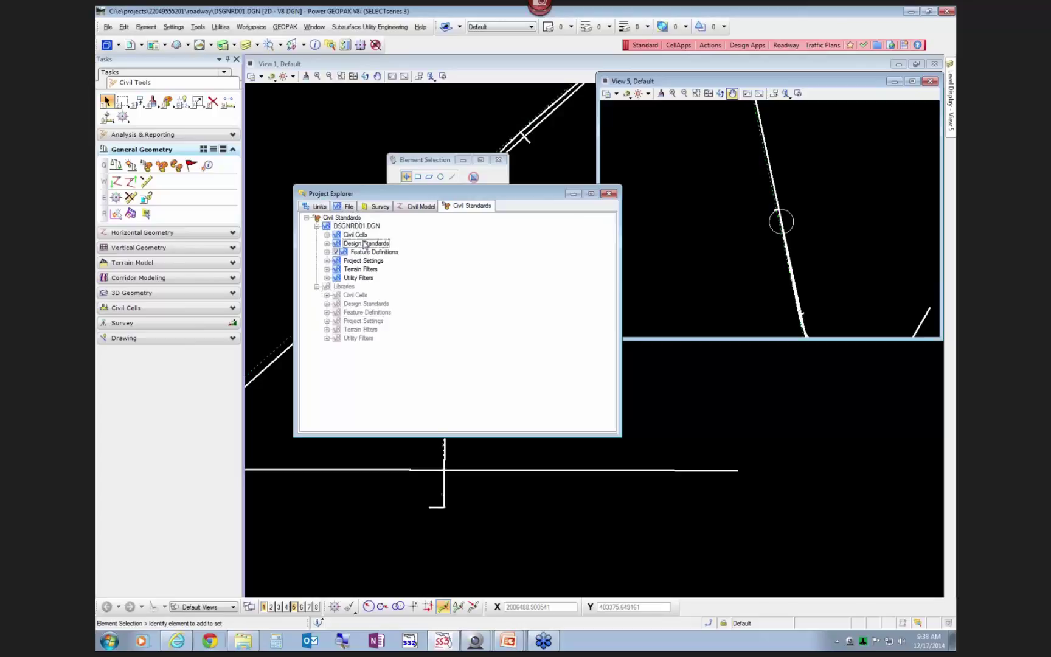
click(327, 252)
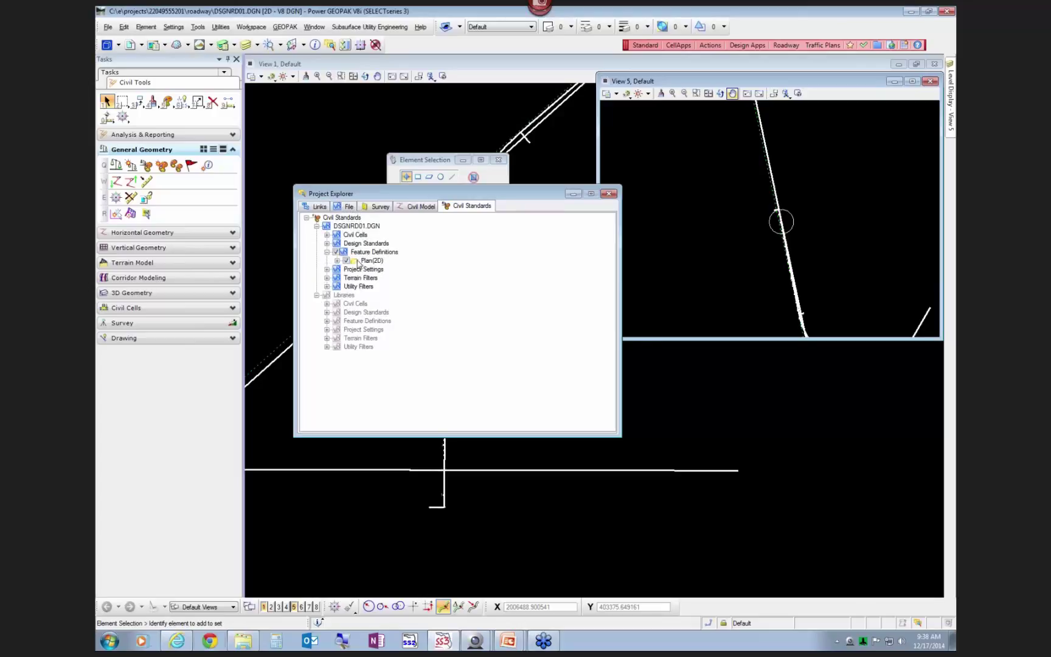
click(337, 261)
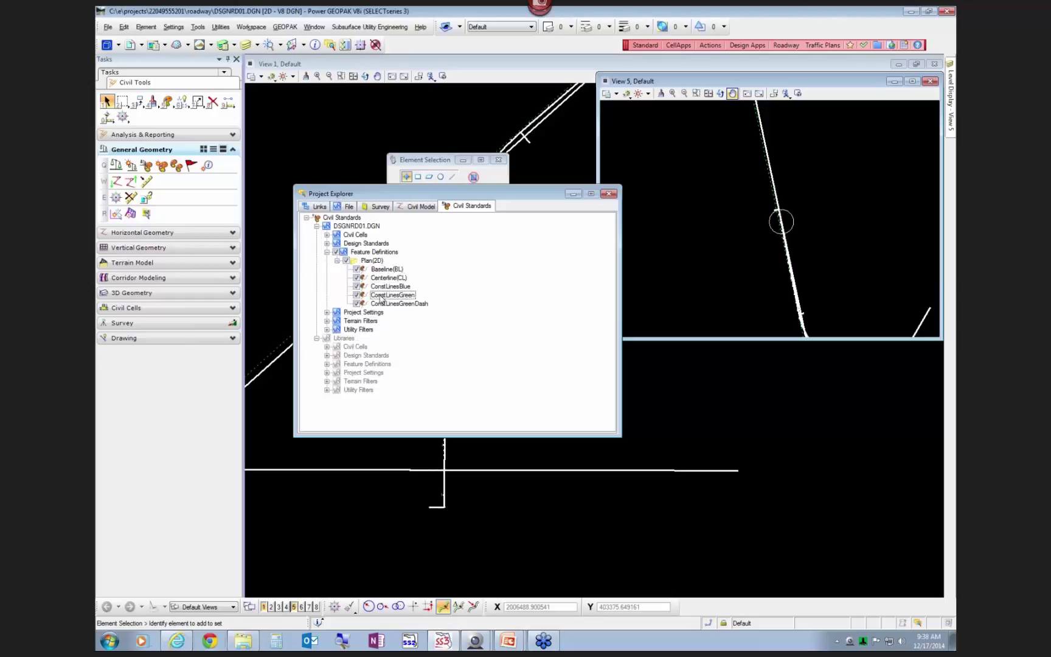
click(337, 261)
click(327, 251)
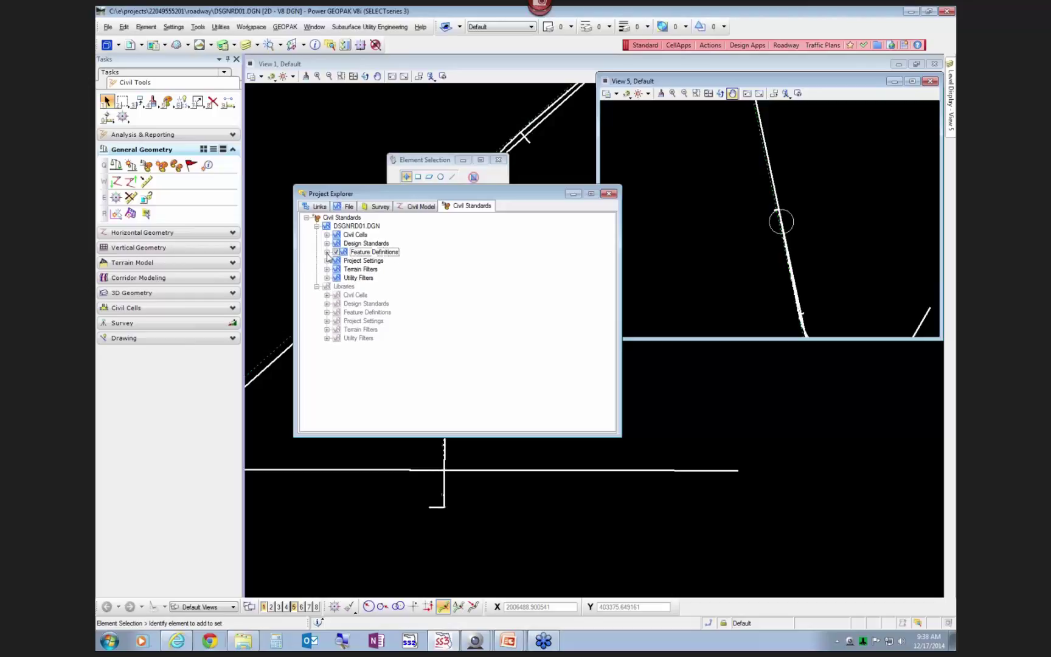
click(326, 312)
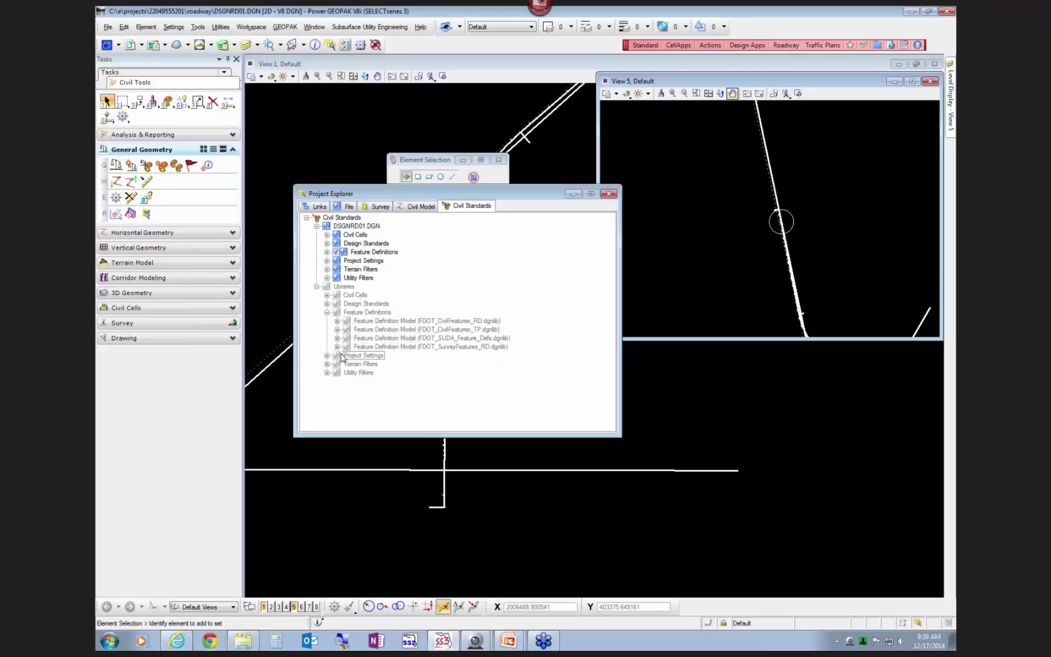
click(609, 194)
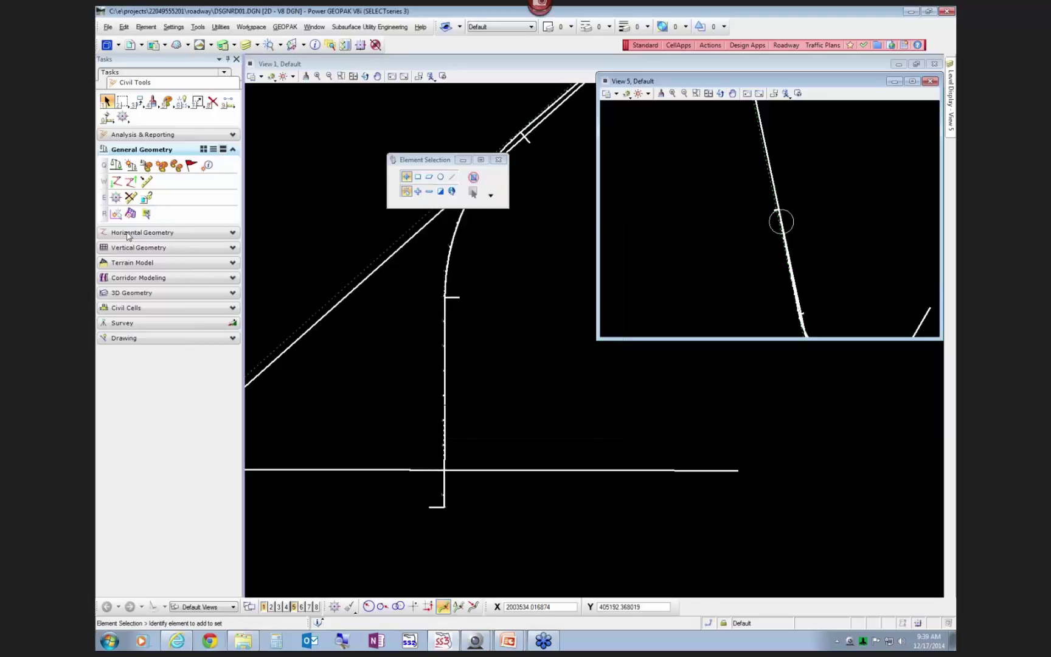
Step: Display the horizontal geometry Features Definition Toggle Bar, widen it and place it beside the Line tool settings
click(124, 233)
click(115, 212)
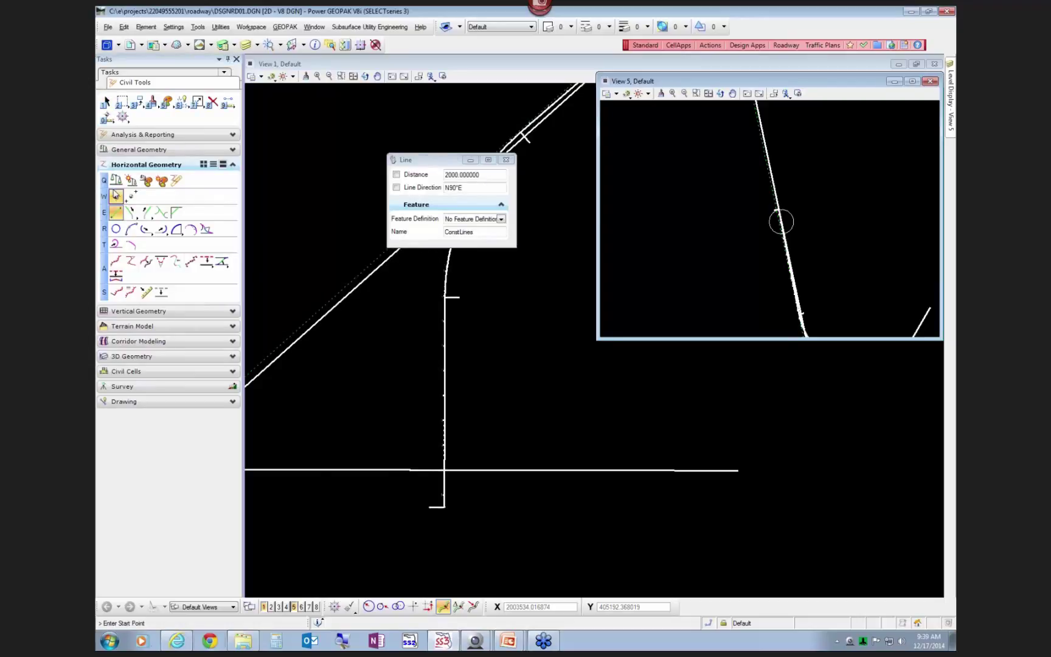
click(146, 182)
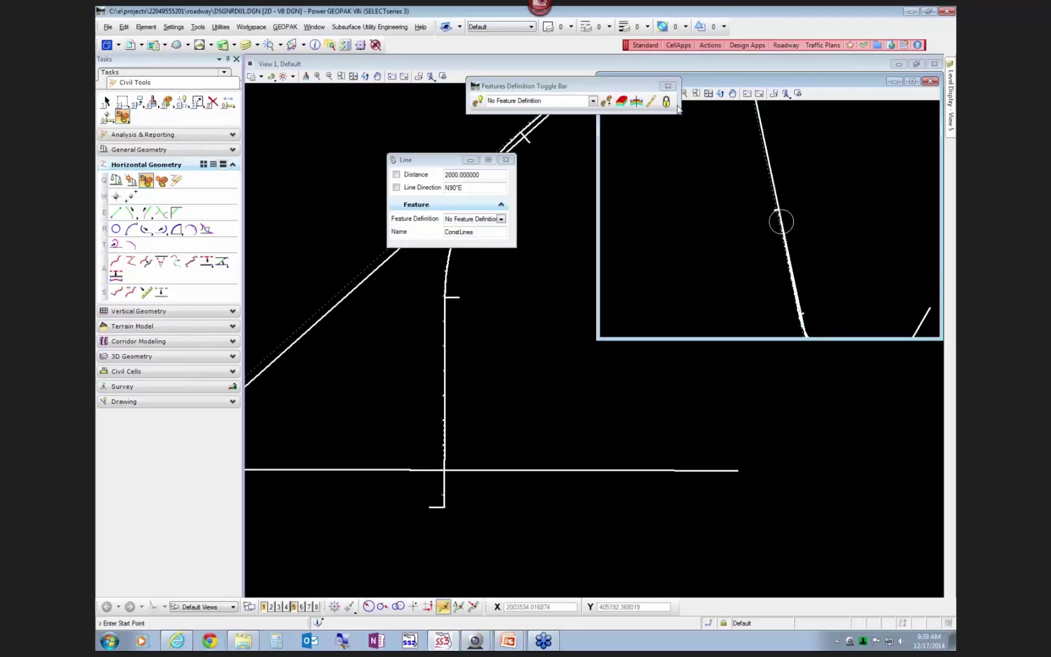
drag(680, 108, 800, 108)
drag(701, 91, 759, 166)
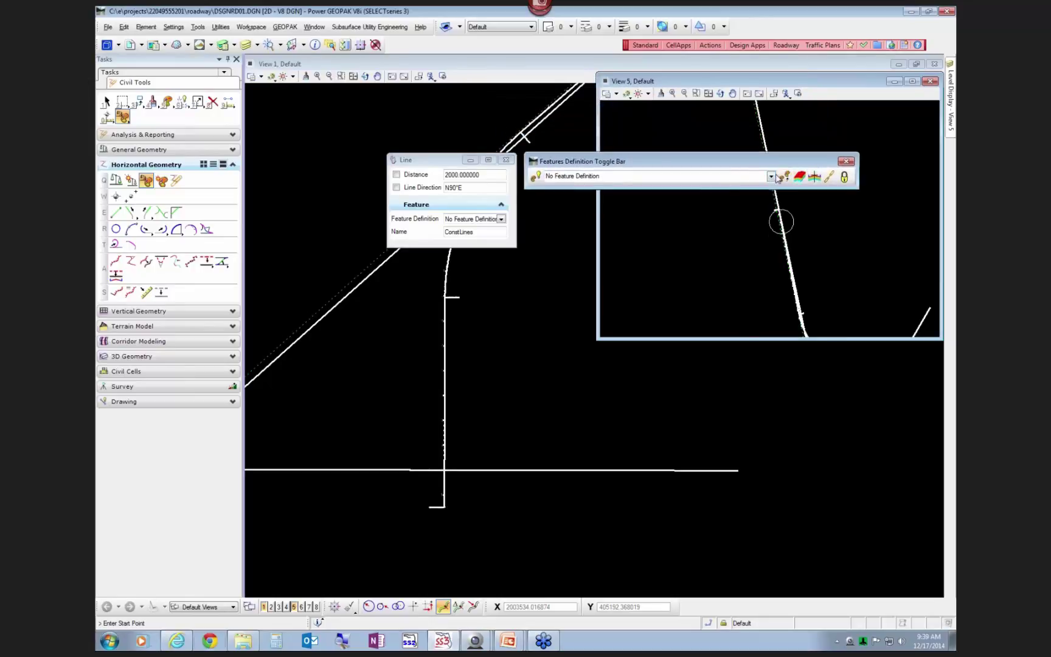
Step: Browse the Traffic Plans and Plan(2D) groups in the toggle bar's feature definition list without choosing one
click(771, 176)
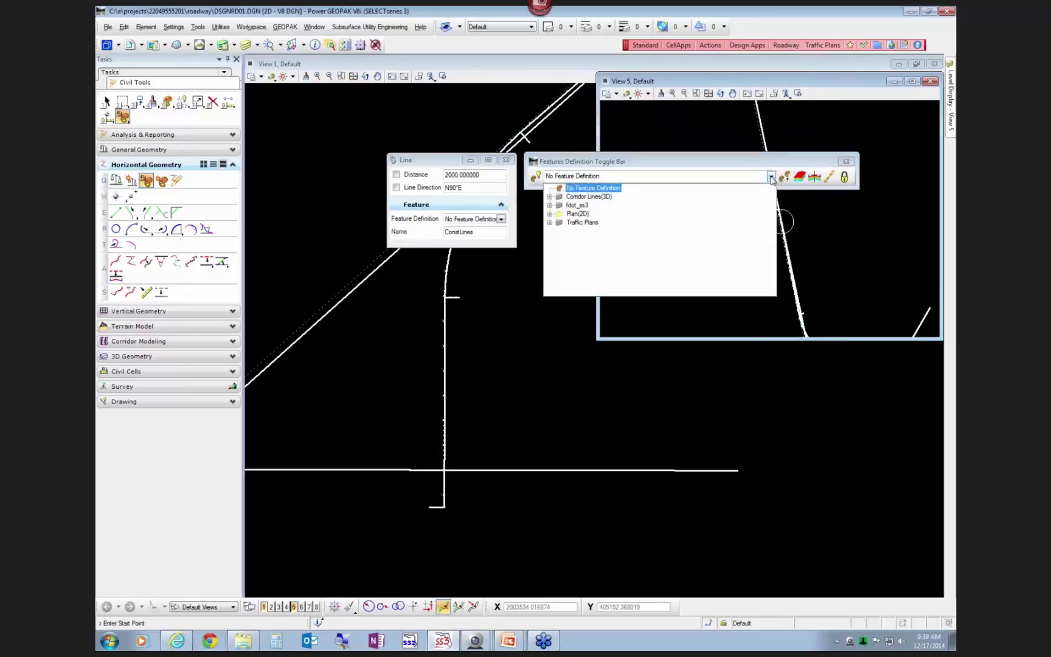
click(550, 223)
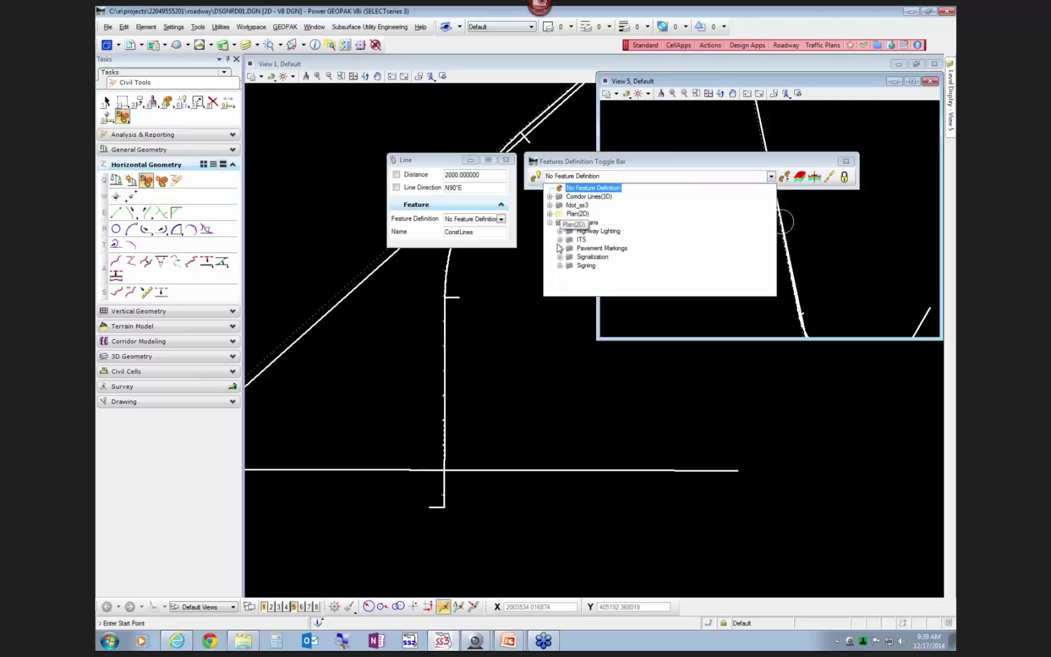
click(550, 214)
click(550, 188)
click(538, 217)
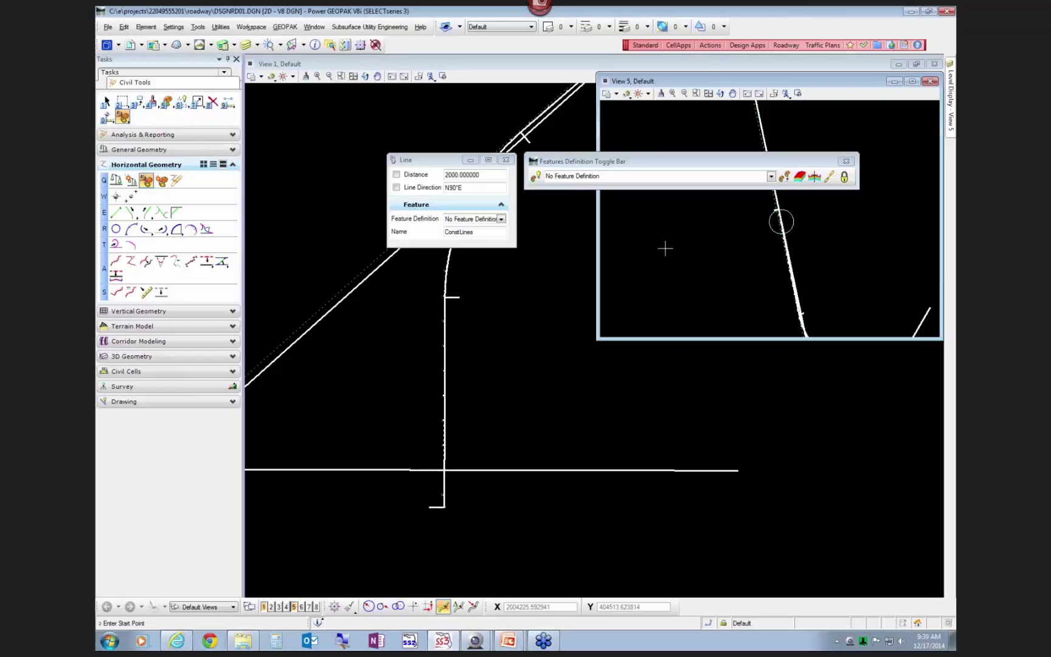
Step: Open the FDOT menu configuration for another look, and exit the Line command
click(649, 46)
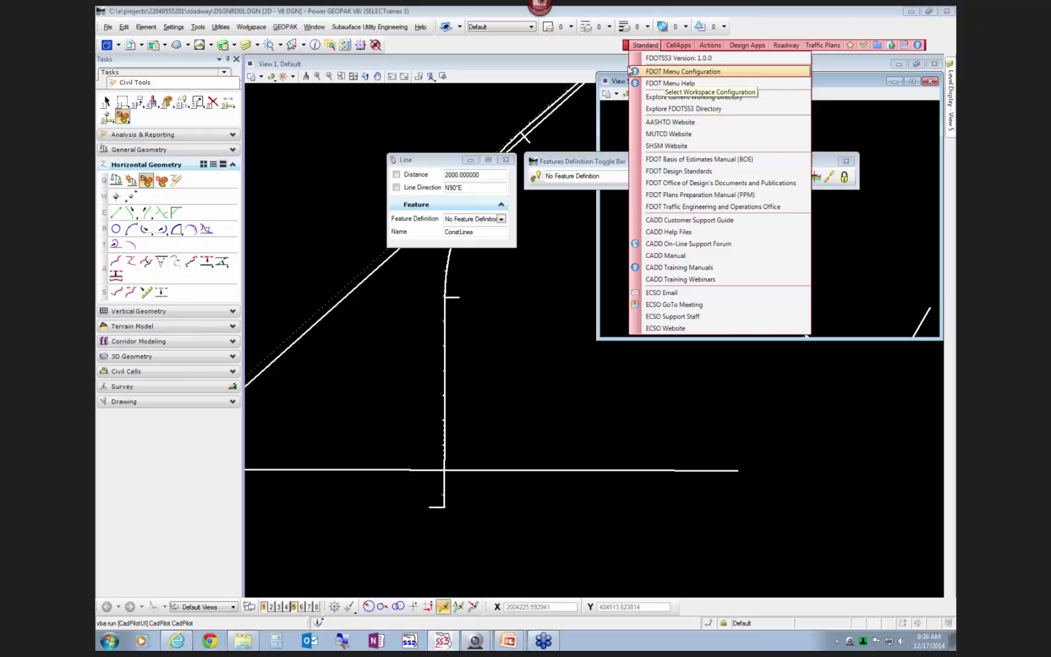
click(692, 74)
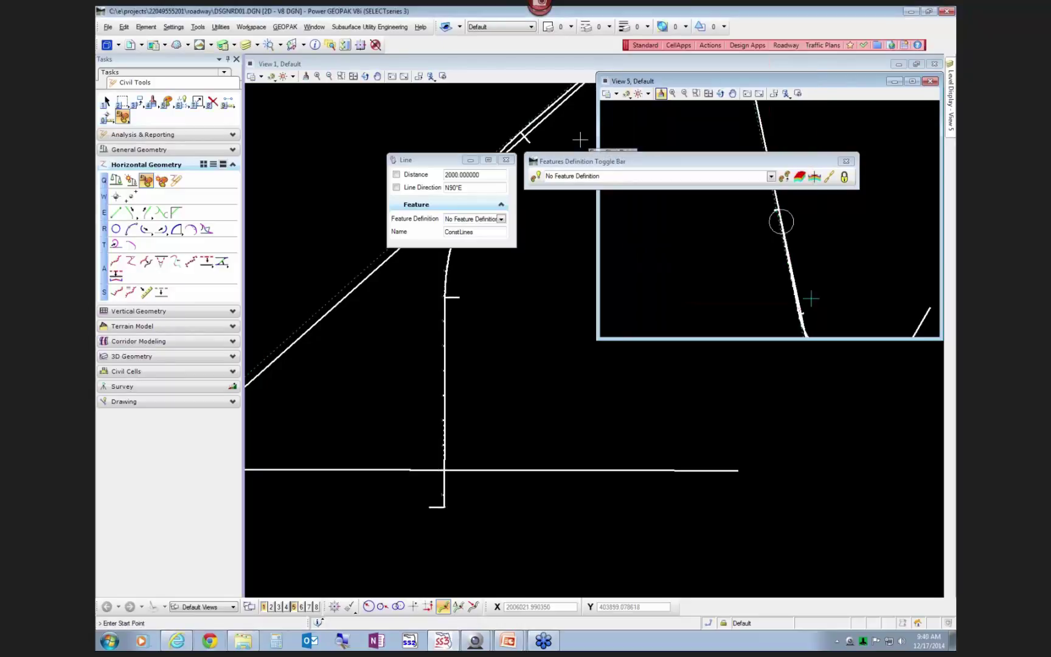
key(Escape)
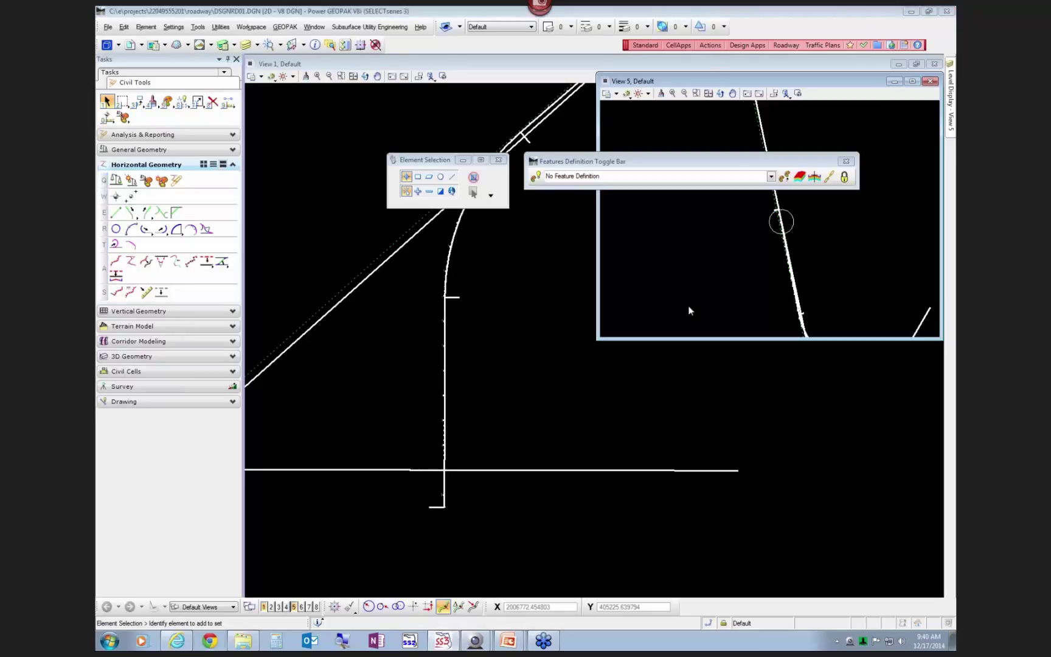
Step: Select the sr61_web alignment and inspect its feature name and feature definition
click(446, 335)
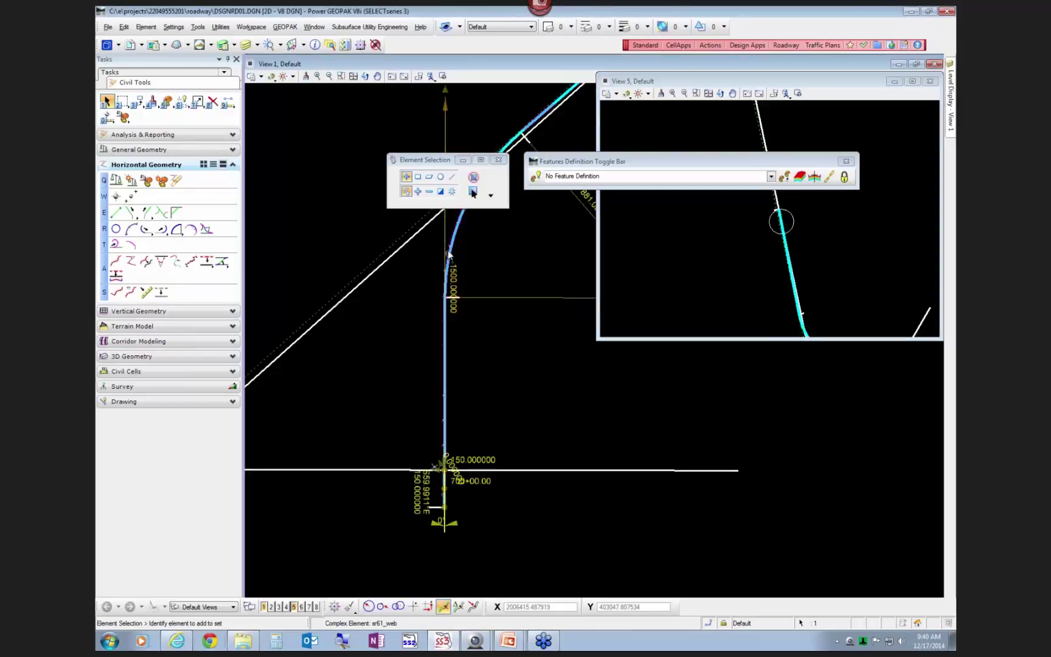
mouse_move(464, 237)
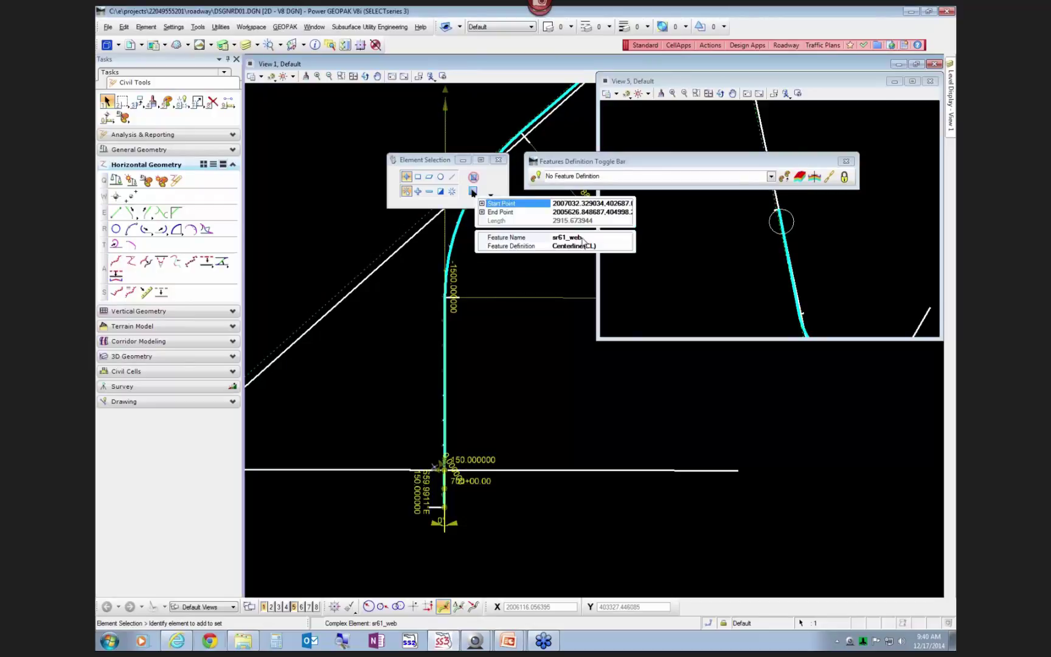
click(584, 238)
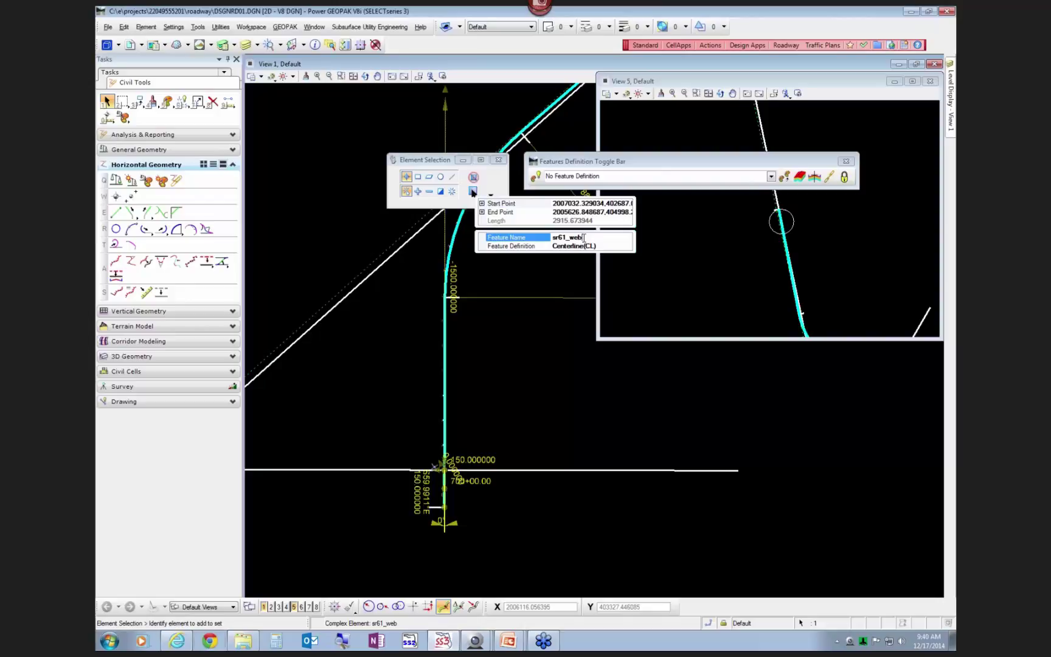
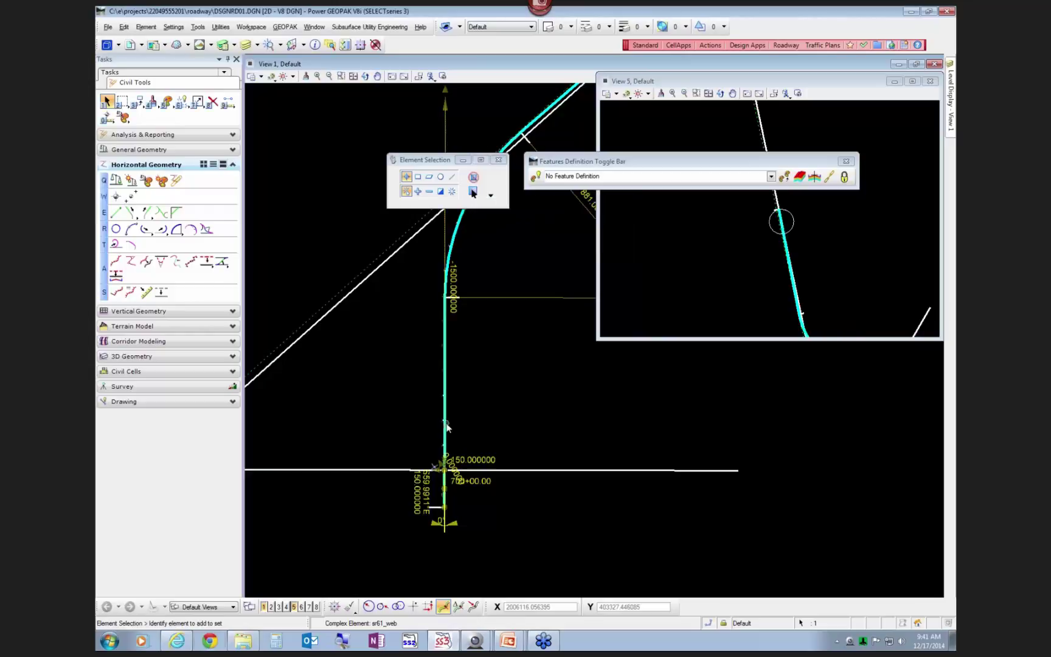
Step: Examine the stationing along sr61_web up close around its lower end by the horizontal road, and clear the selection
scroll(484, 363, down, 2)
scroll(468, 292, up, 2)
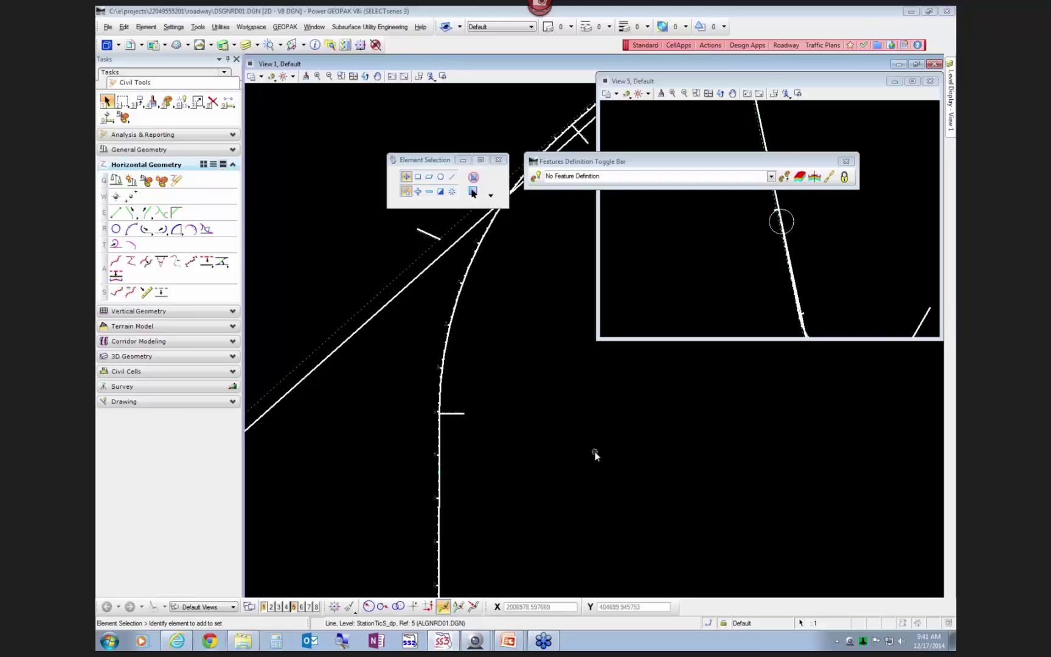
scroll(473, 401, up, 1)
scroll(465, 489, up, 3)
scroll(446, 475, down, 1)
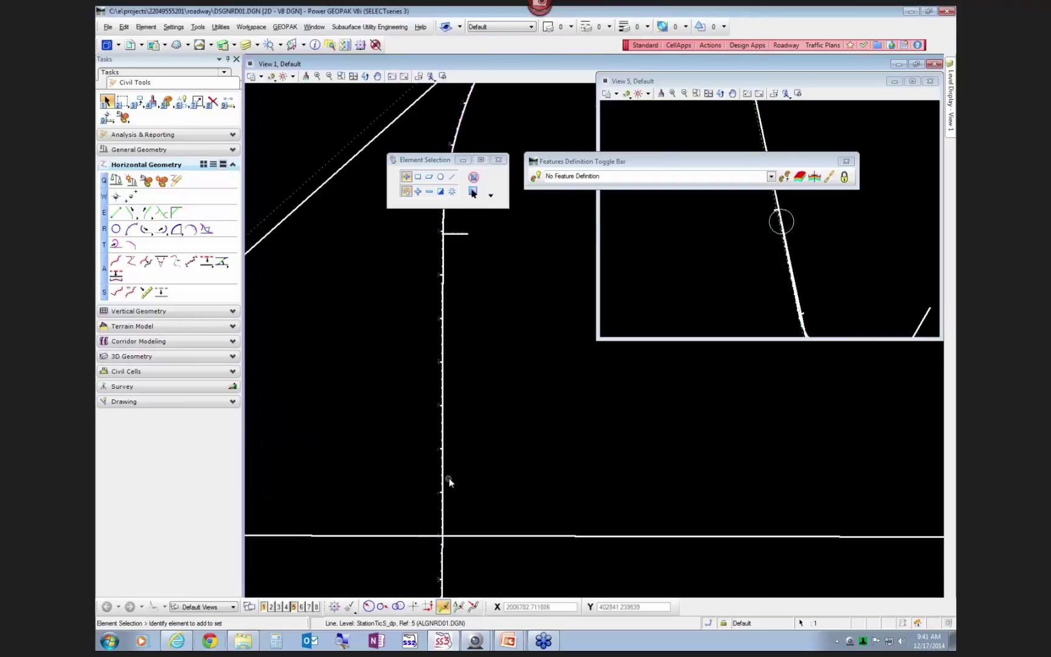
scroll(449, 478, down, 1)
click(458, 534)
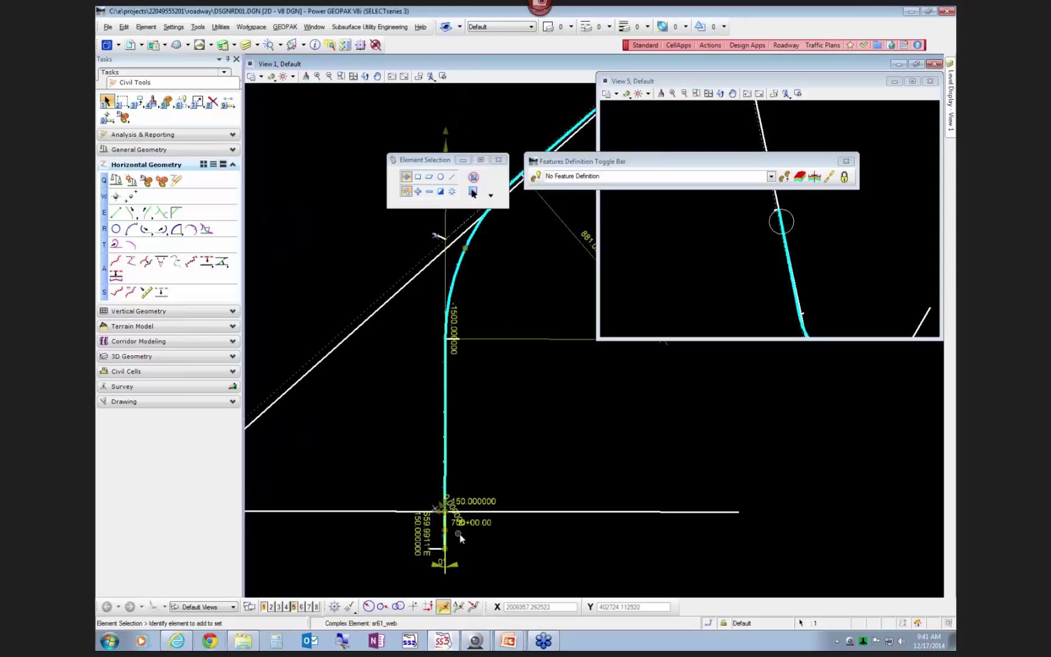
scroll(461, 538, up, 2)
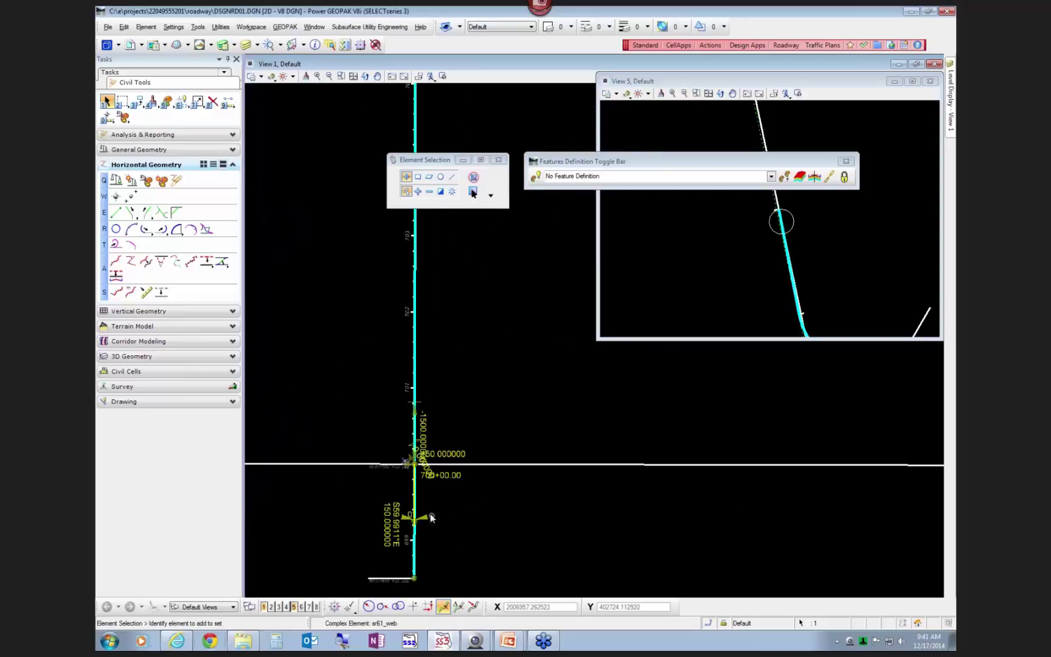
click(461, 499)
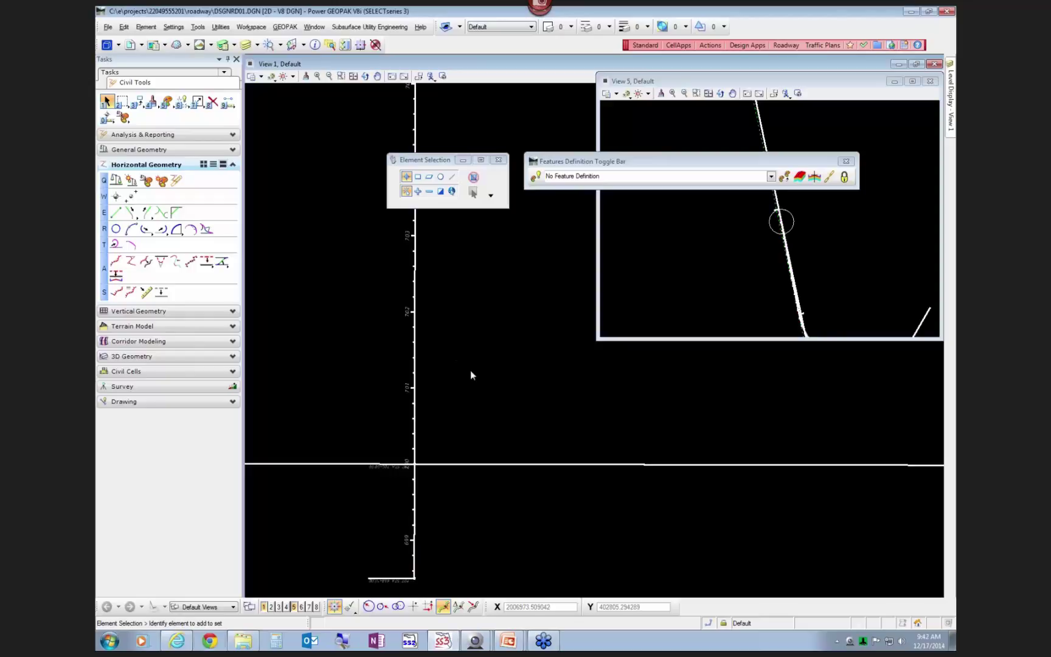
Step: Close View 5 so that View 1 shows both alignments in full
scroll(490, 414, down, 6)
scroll(496, 429, down, 4)
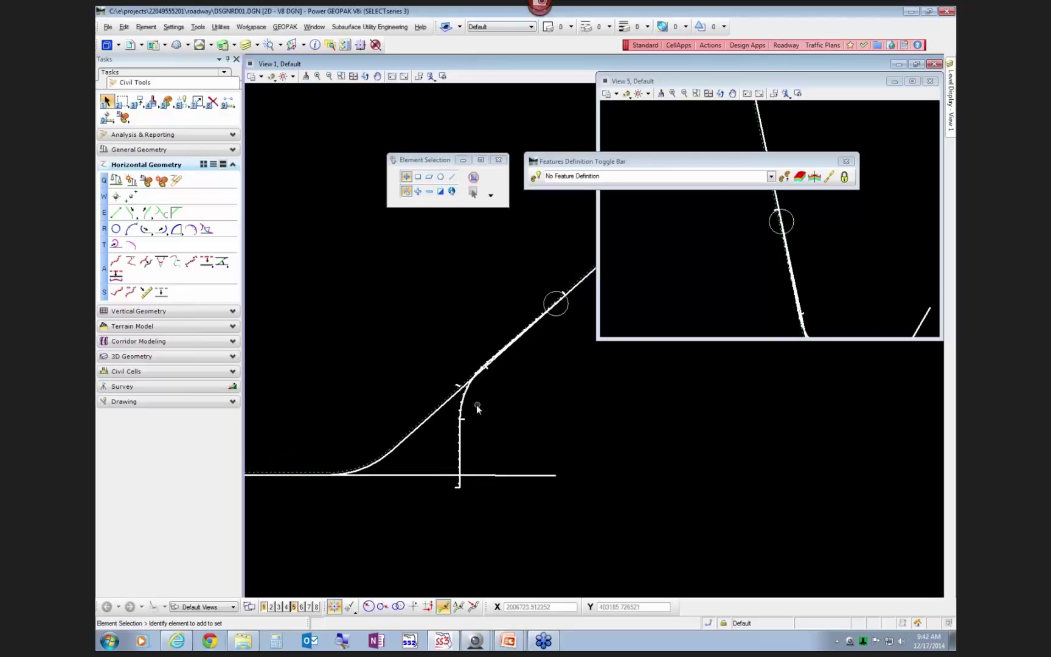
scroll(478, 406, up, 1)
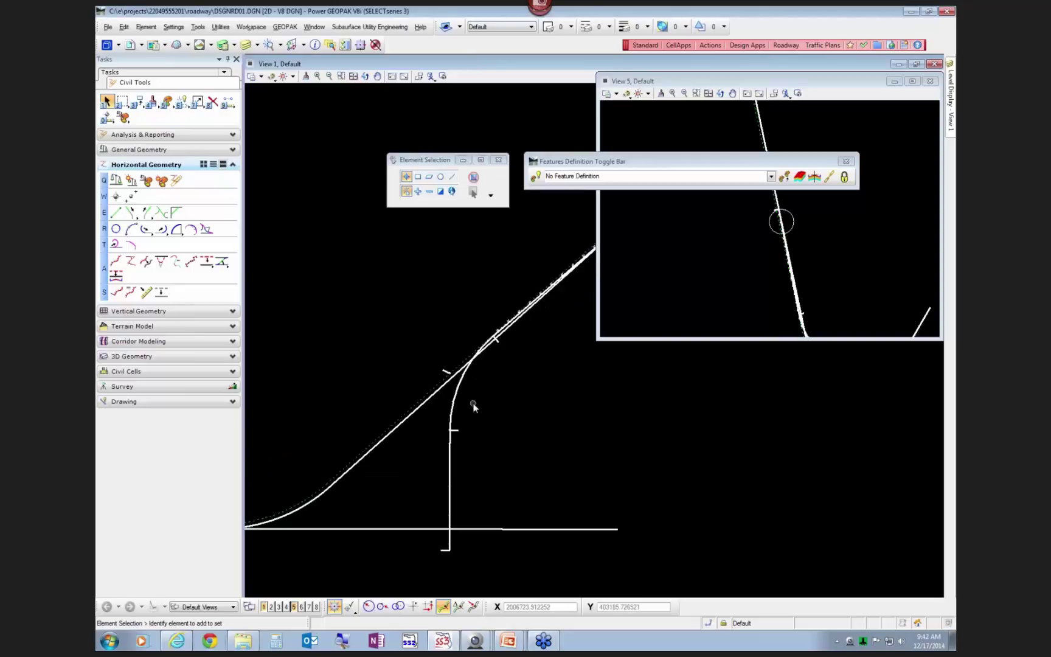
click(931, 81)
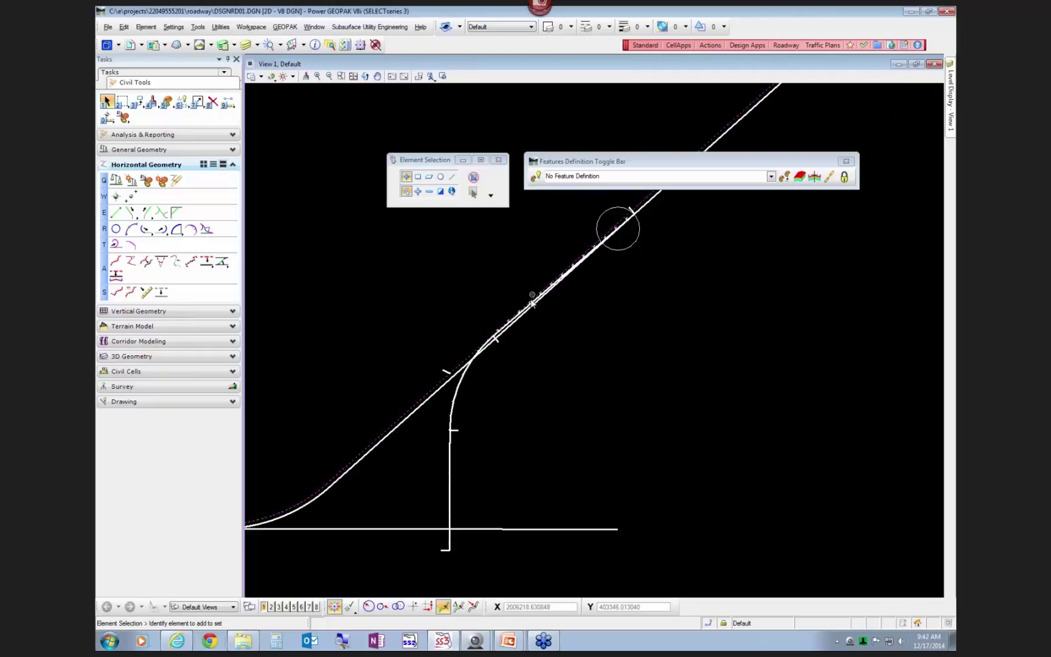
scroll(527, 274, up, 1)
scroll(586, 334, down, 1)
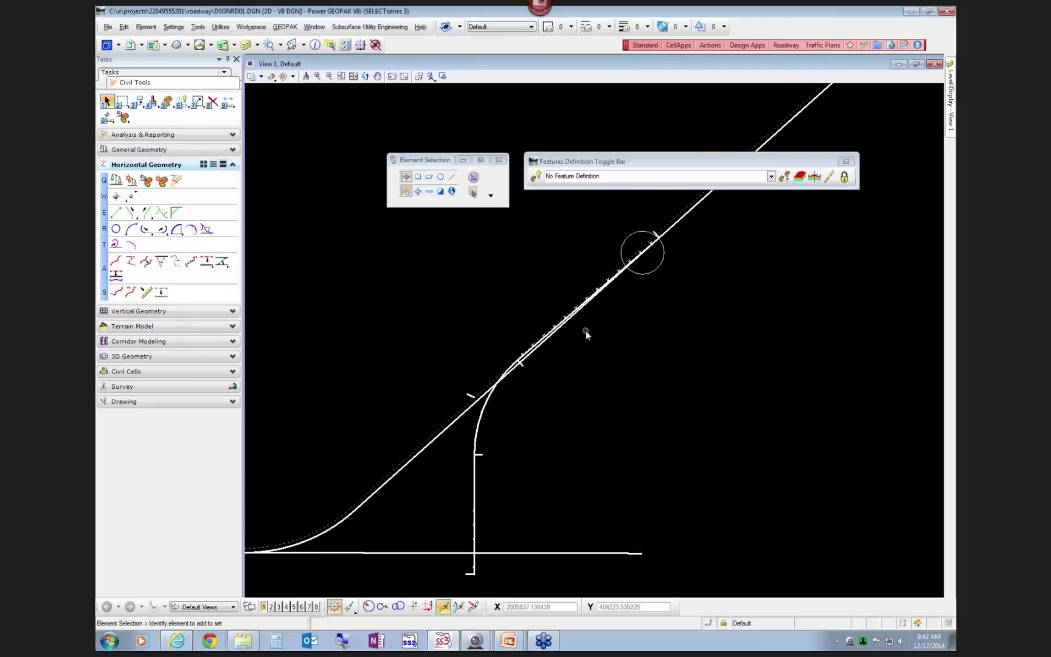
Step: Start placing a civil cell and preview PPM EXHIBIT TYP-02 from the 4 Lane Divided Arterial_Collector templates
click(130, 372)
click(118, 256)
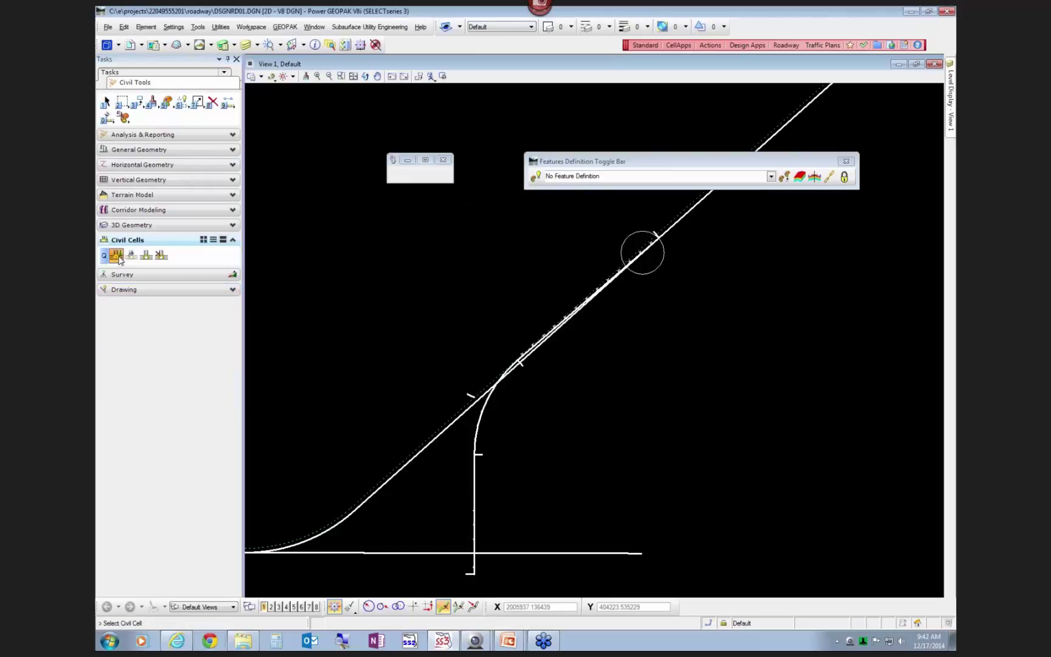
click(489, 176)
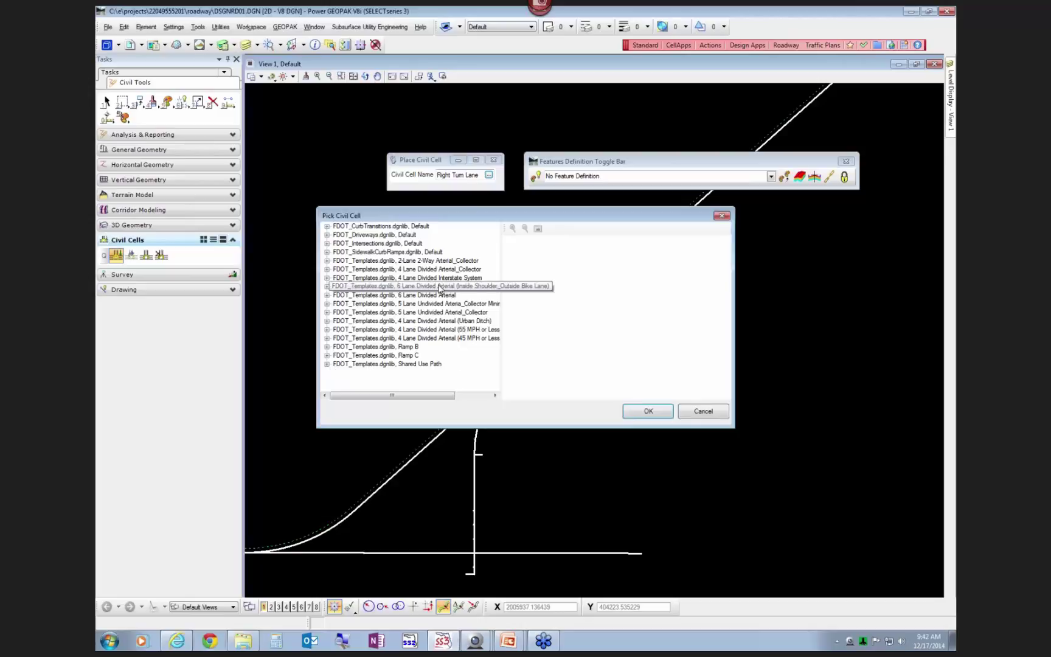
click(383, 269)
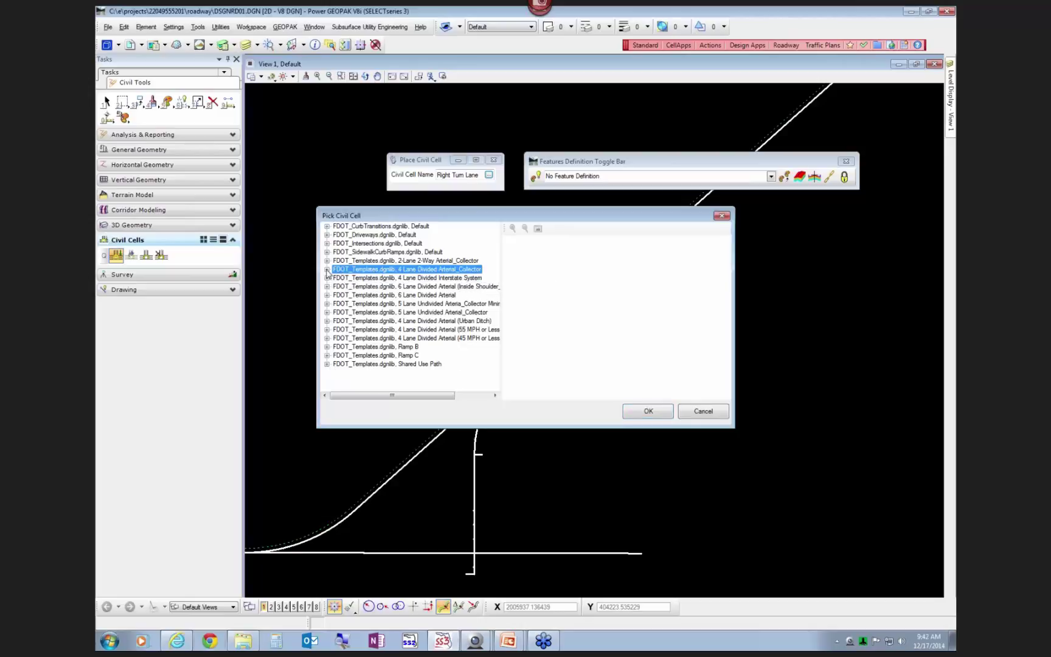
click(327, 270)
click(372, 278)
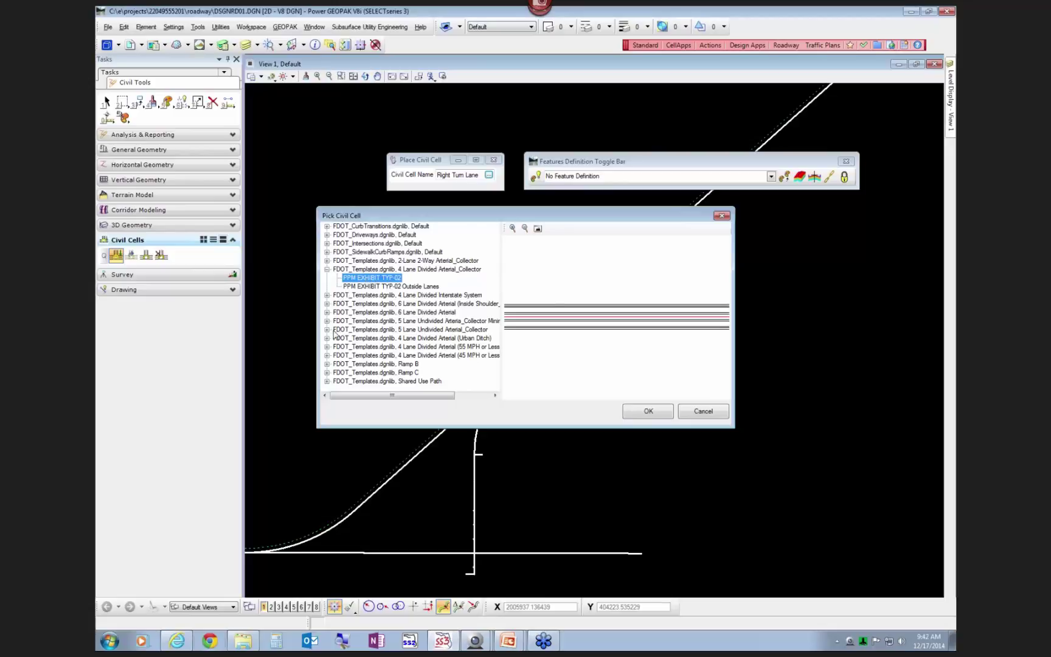
Step: Choose the PPM EXHIBIT TYP-5 civil cell from the 4 Lane Divided Arterial (45 MPH) templates for placement
click(327, 356)
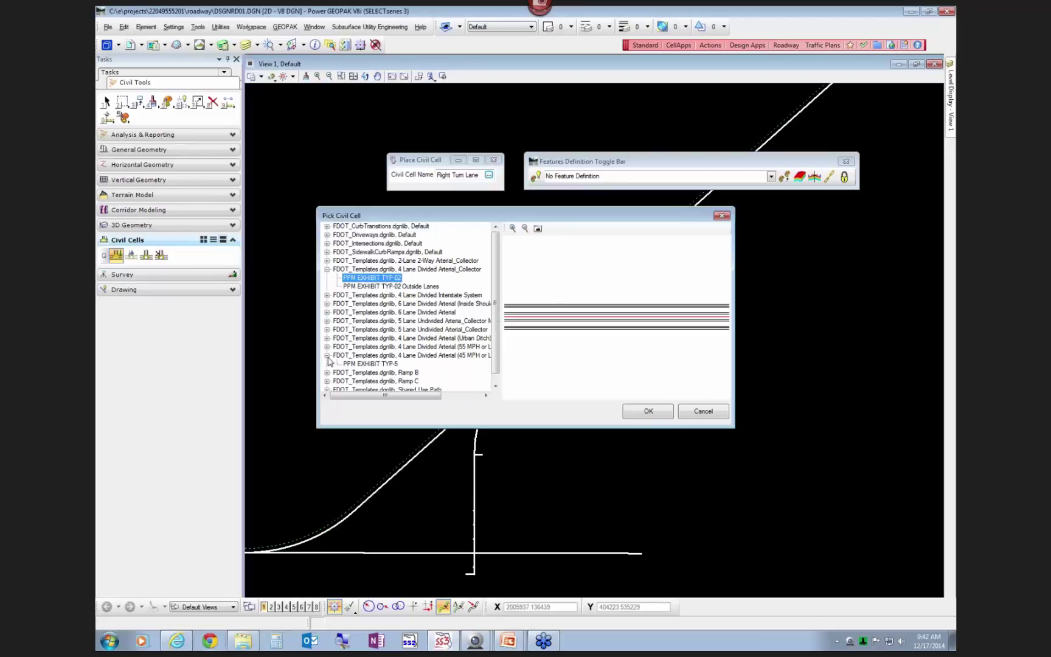
click(371, 364)
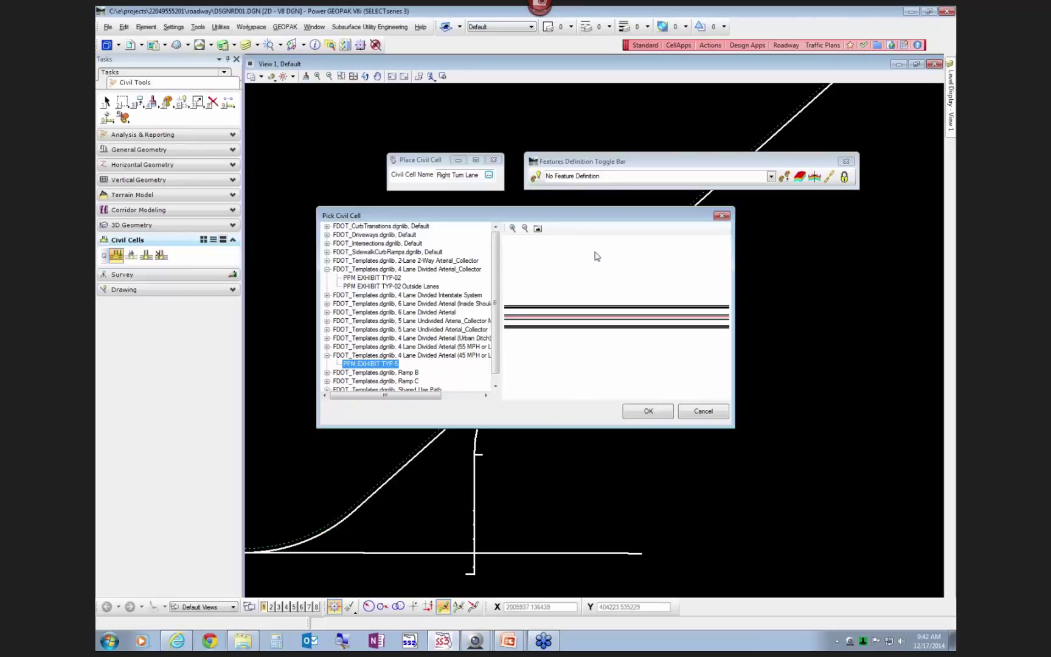
drag(615, 220, 696, 249)
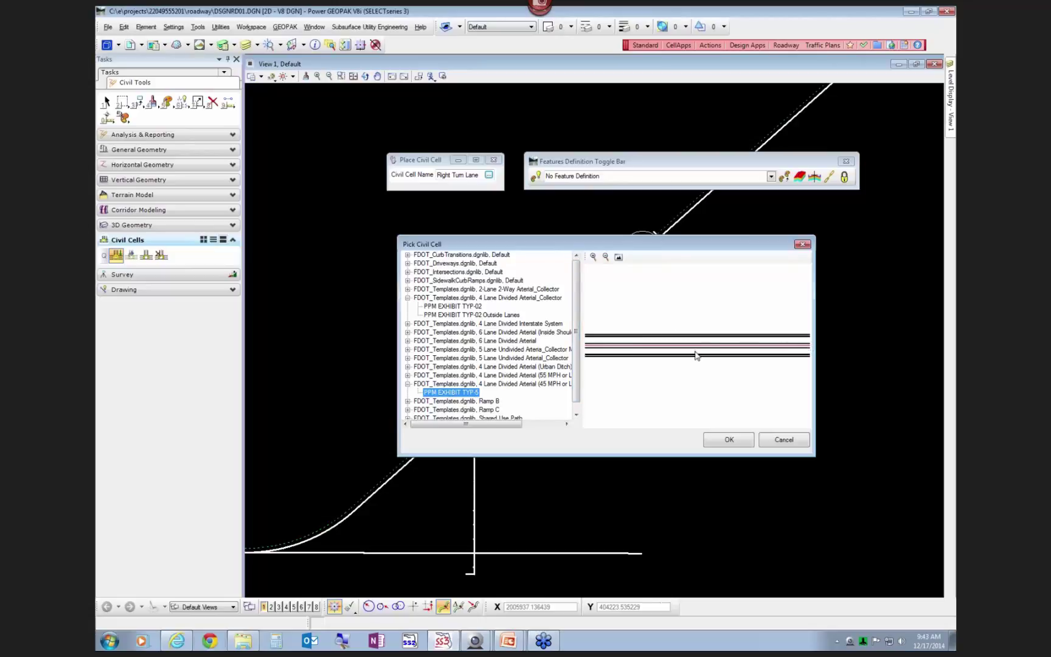
click(729, 440)
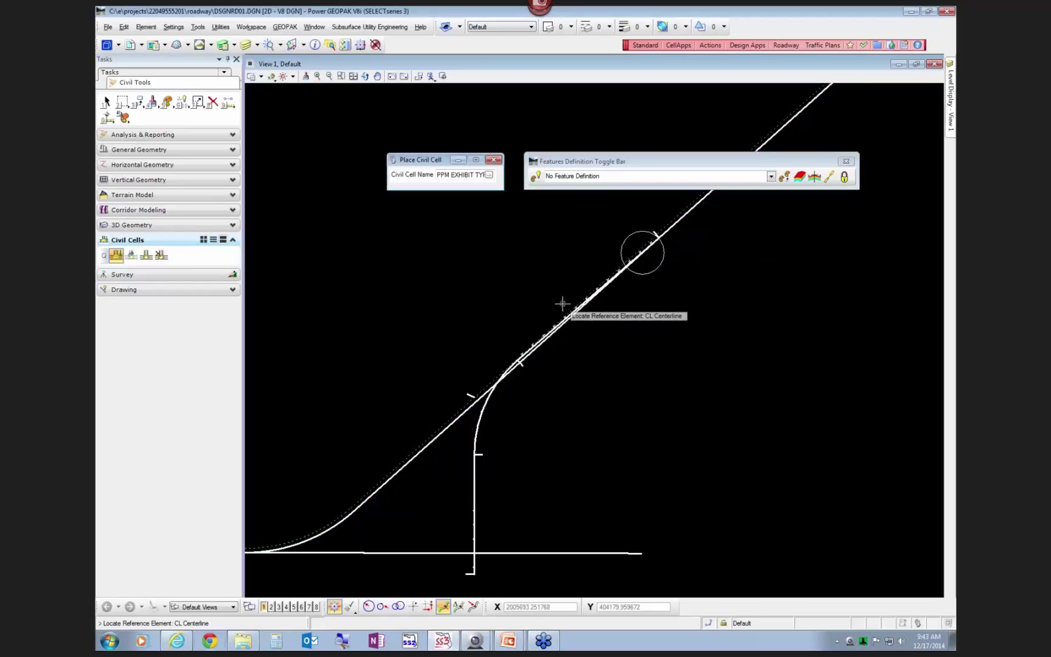
Step: Set up a Single Offset Partial from the sr61_web alignment with the ConstLinesGreenDash feature definition and the offset locked at 0
click(125, 165)
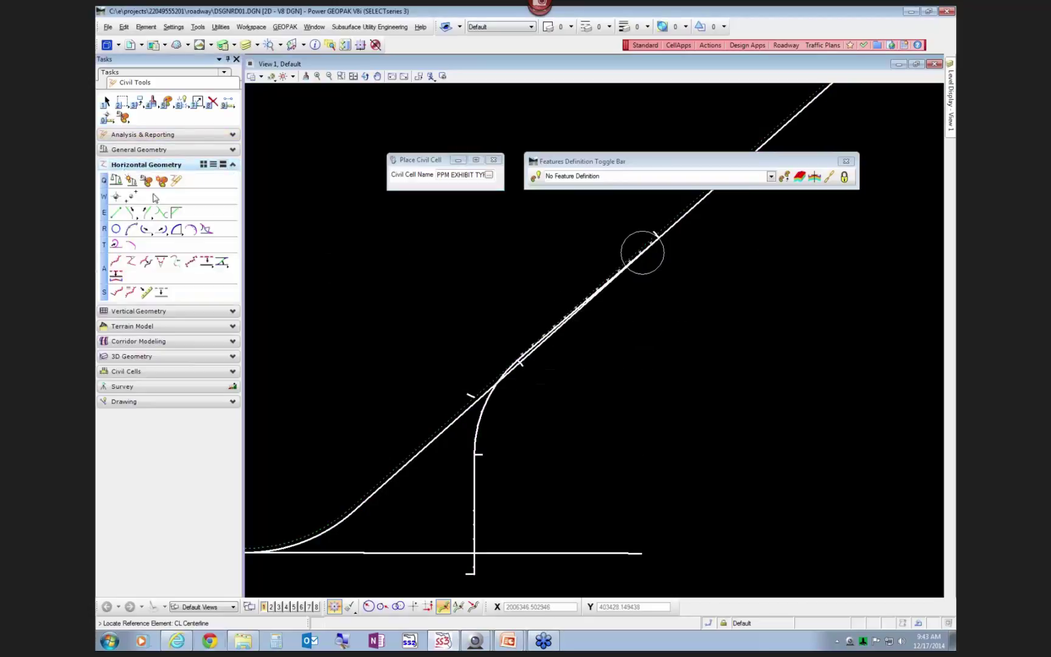
click(207, 266)
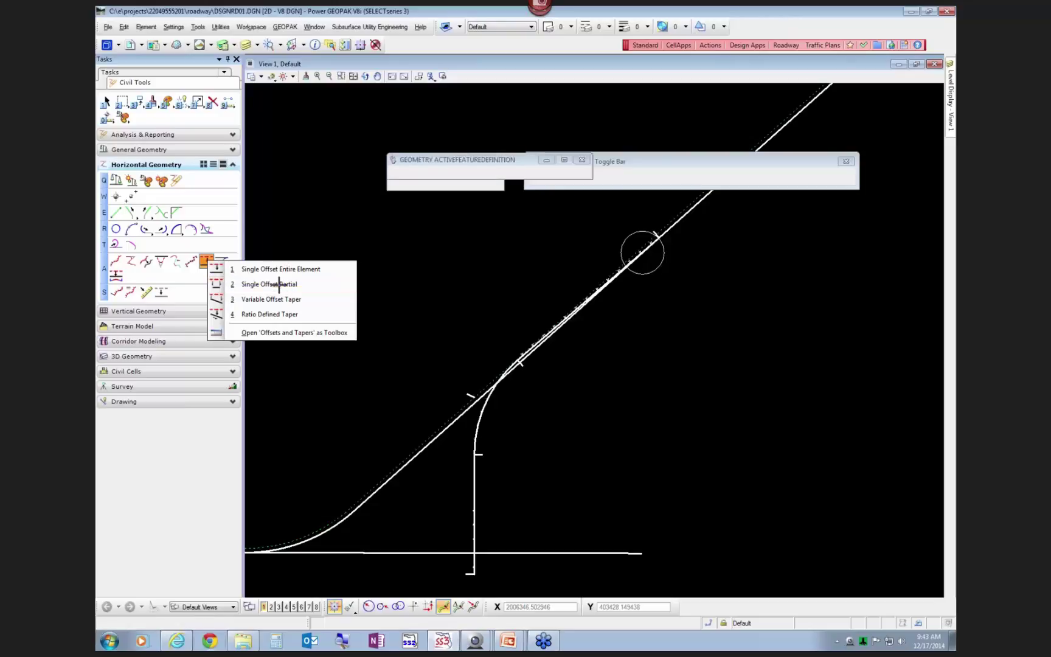
click(280, 289)
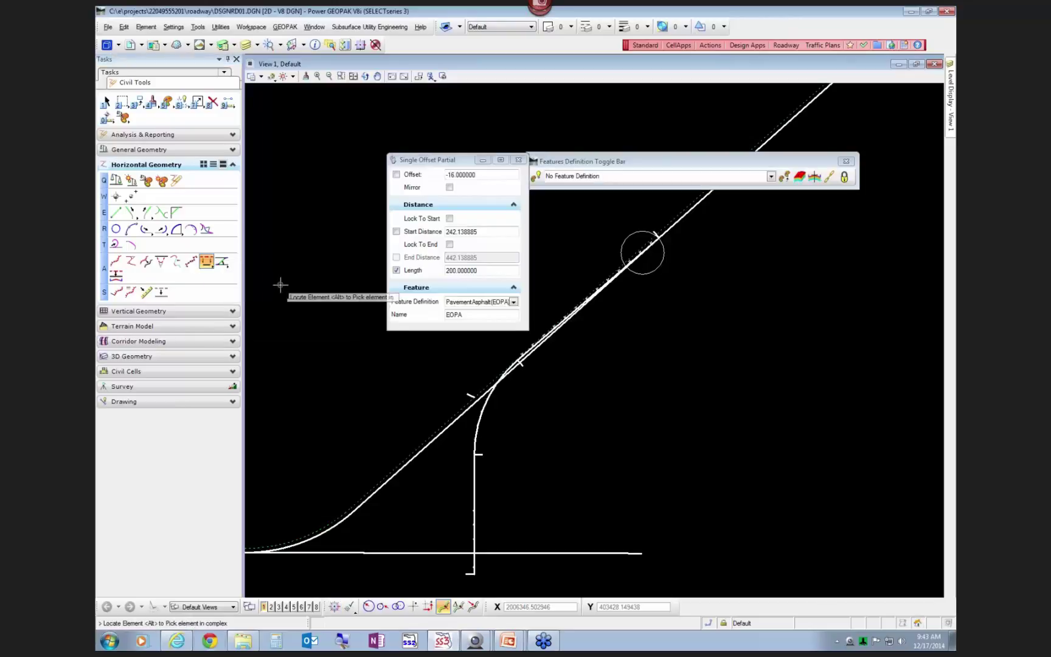
click(514, 302)
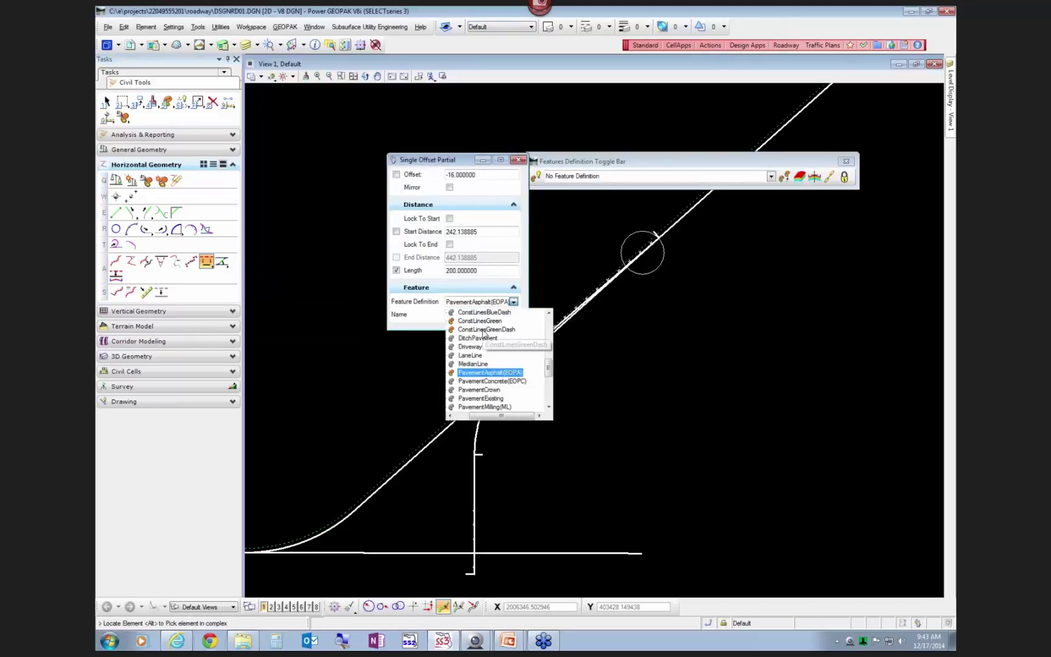
click(485, 330)
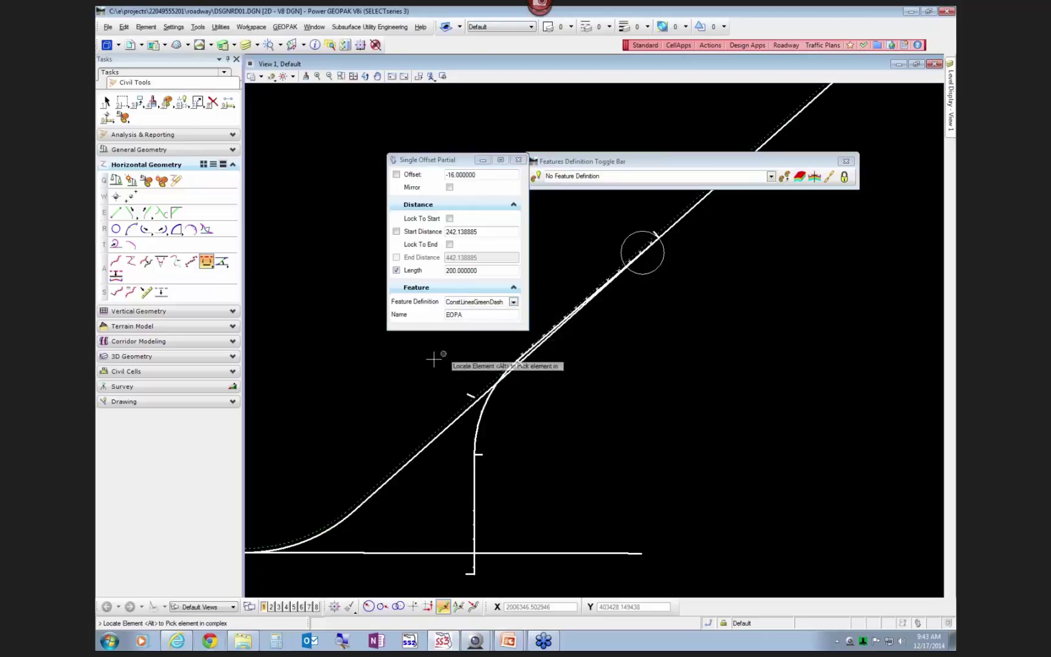
click(475, 490)
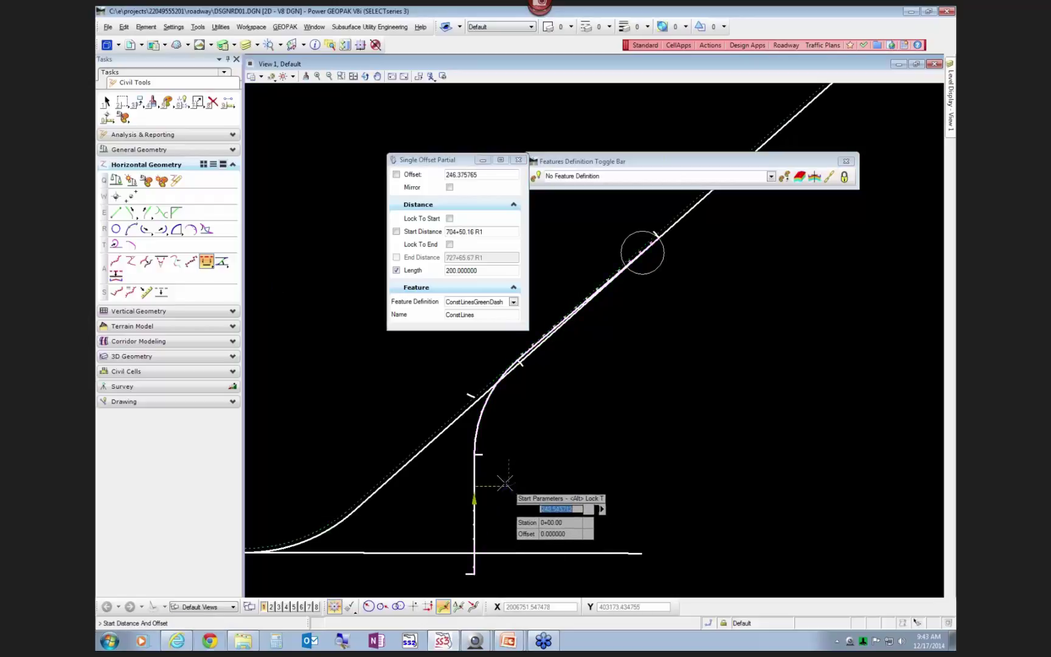
click(500, 483)
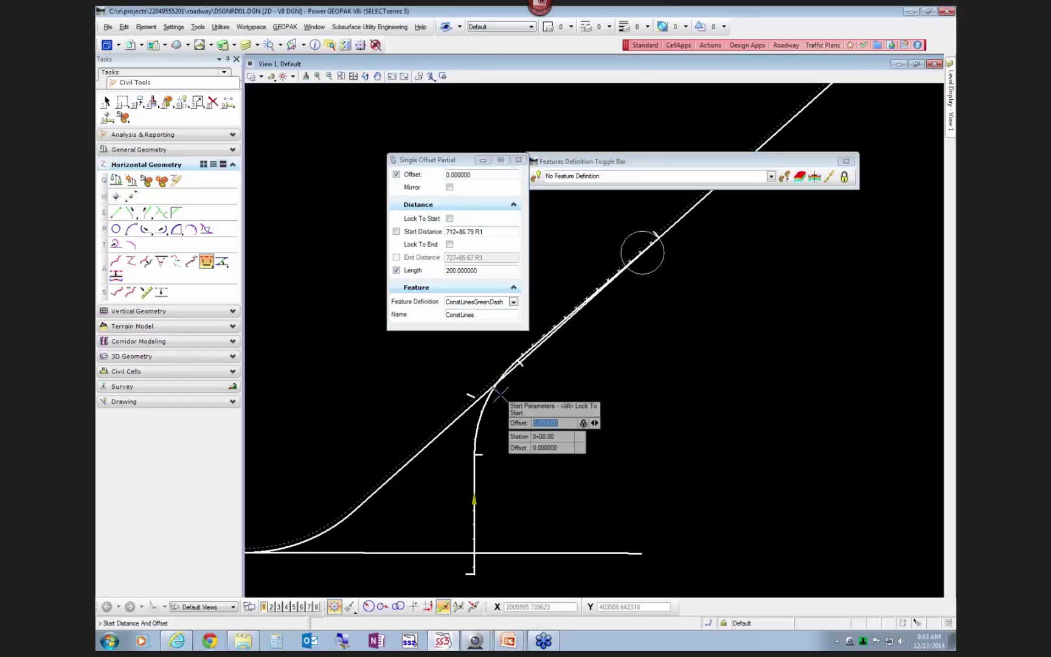
Step: Start the partial offset where sr61_web intersects the horizontal road at station 700+00, using an intersection snap
scroll(496, 359, down, 2)
scroll(487, 450, up, 1)
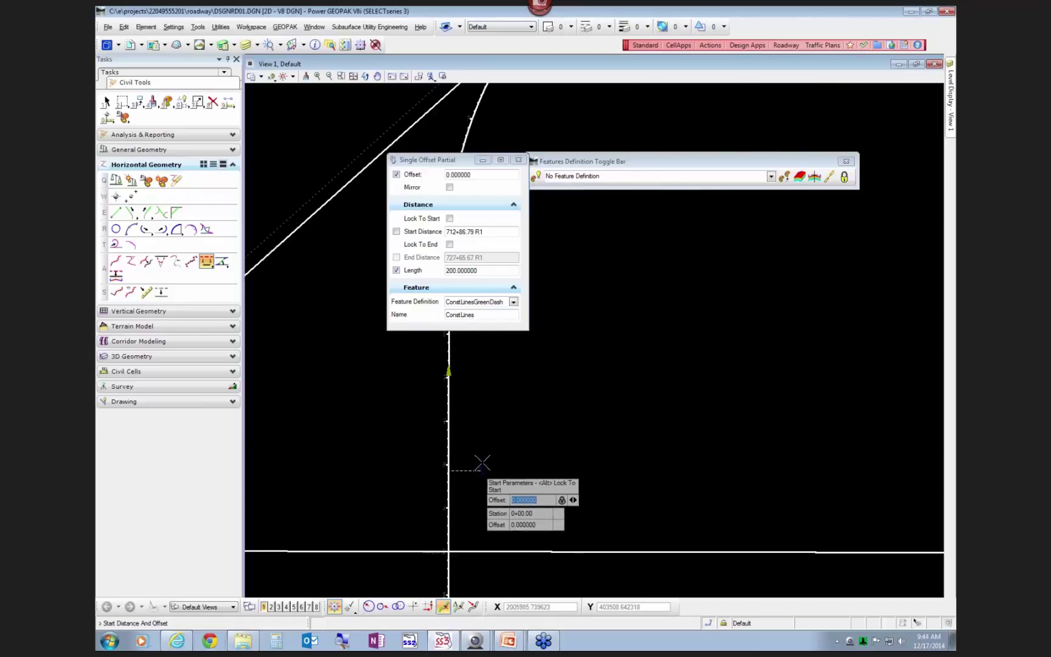
scroll(472, 492, up, 1)
scroll(462, 515, up, 1)
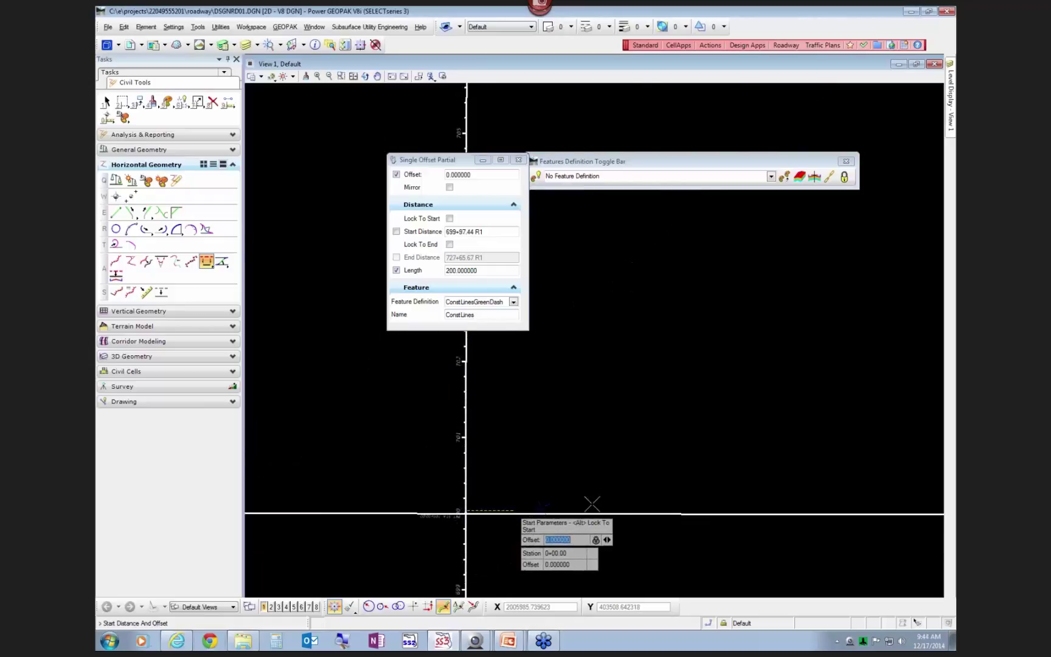
click(709, 624)
click(742, 515)
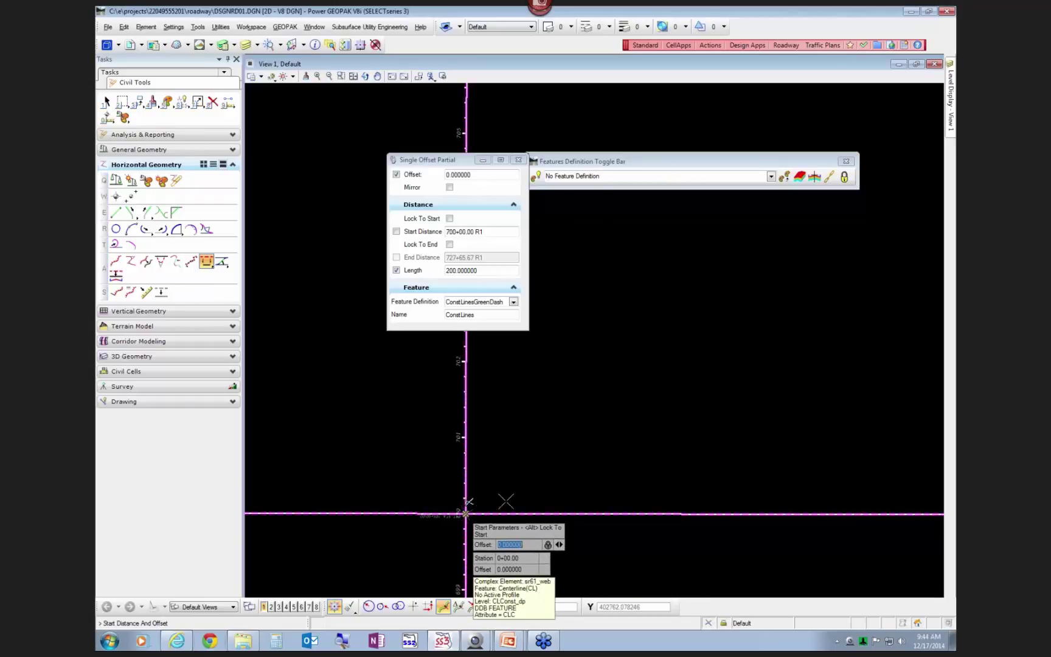
click(466, 514)
Step: Unlock the 200 length and complete the construction line along sr61_web with its end at station 716+50
scroll(600, 478, down, 4)
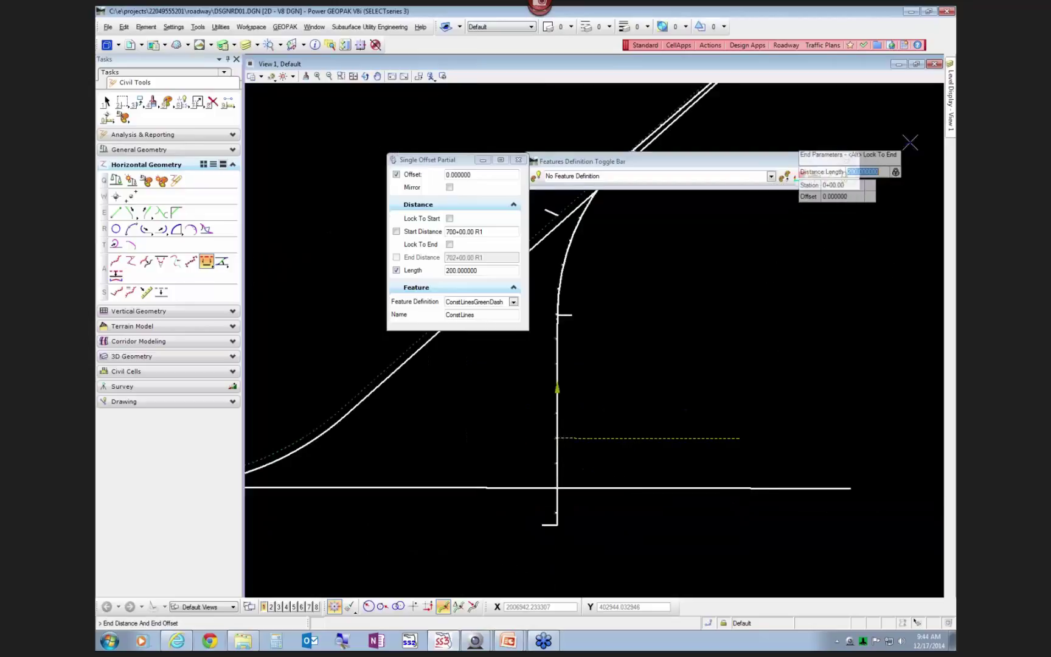
mouse_move(952, 128)
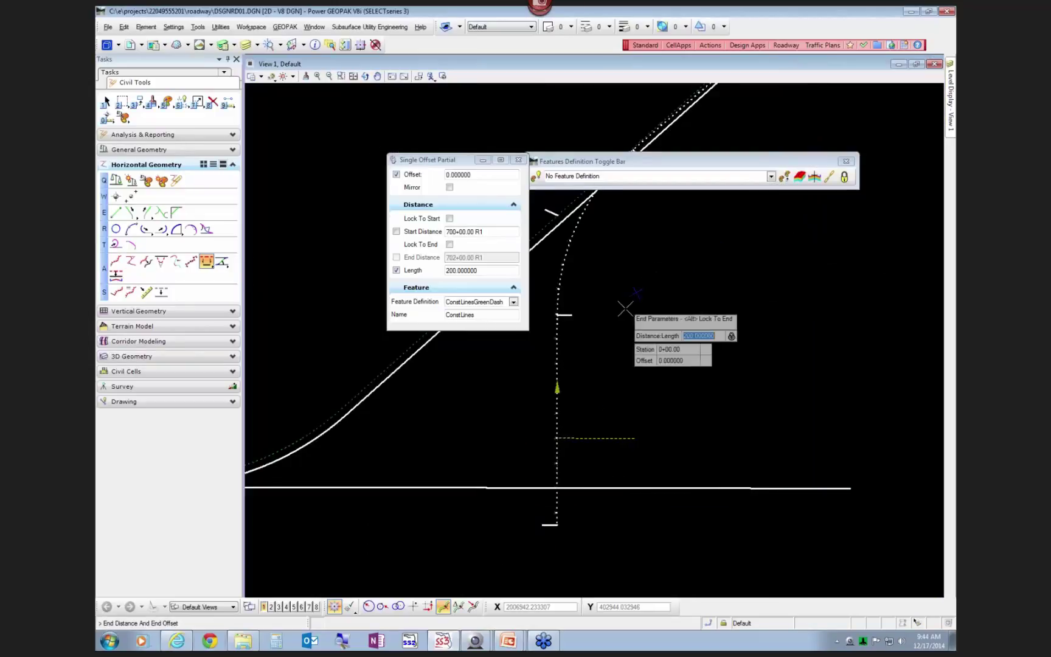
scroll(566, 392, up, 2)
scroll(567, 394, up, 2)
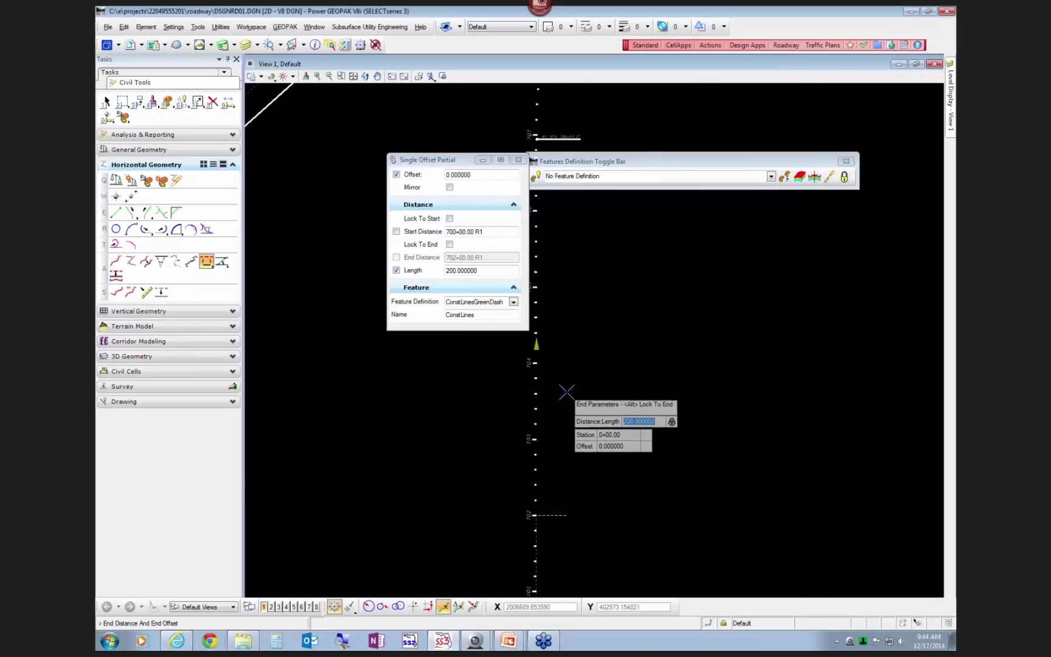
click(397, 270)
scroll(587, 368, down, 3)
scroll(590, 334, up, 3)
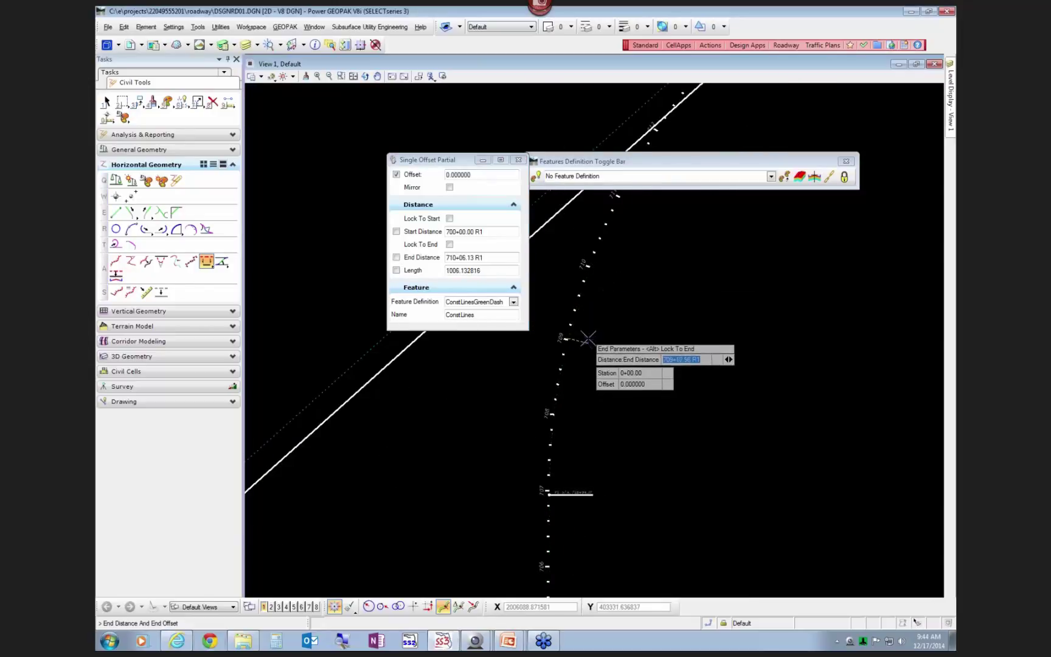
scroll(611, 285, down, 3)
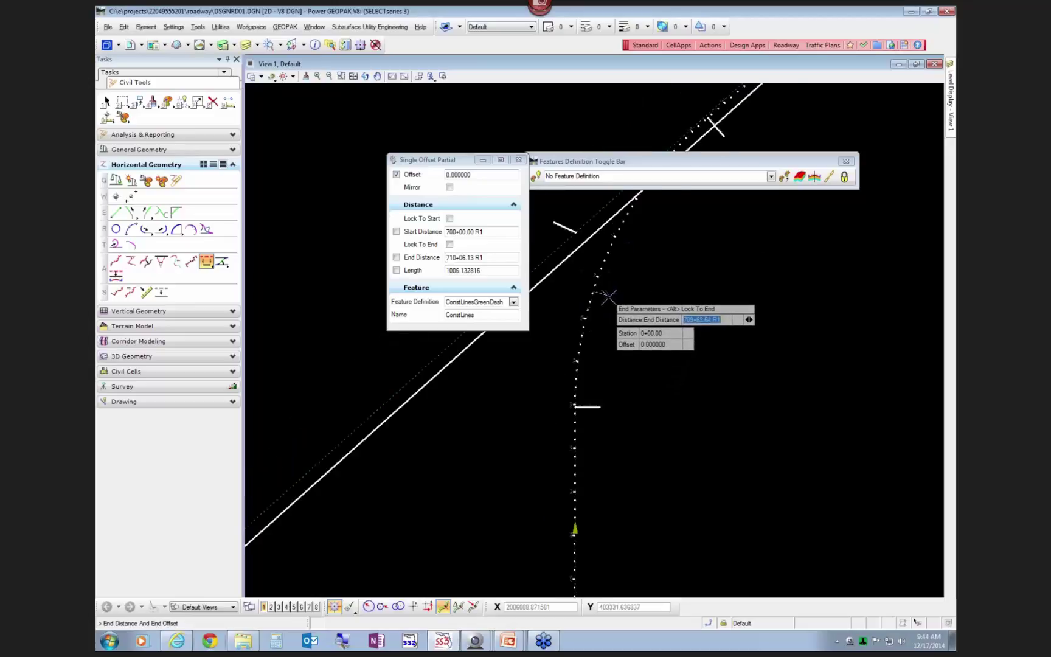
scroll(614, 274, down, 2)
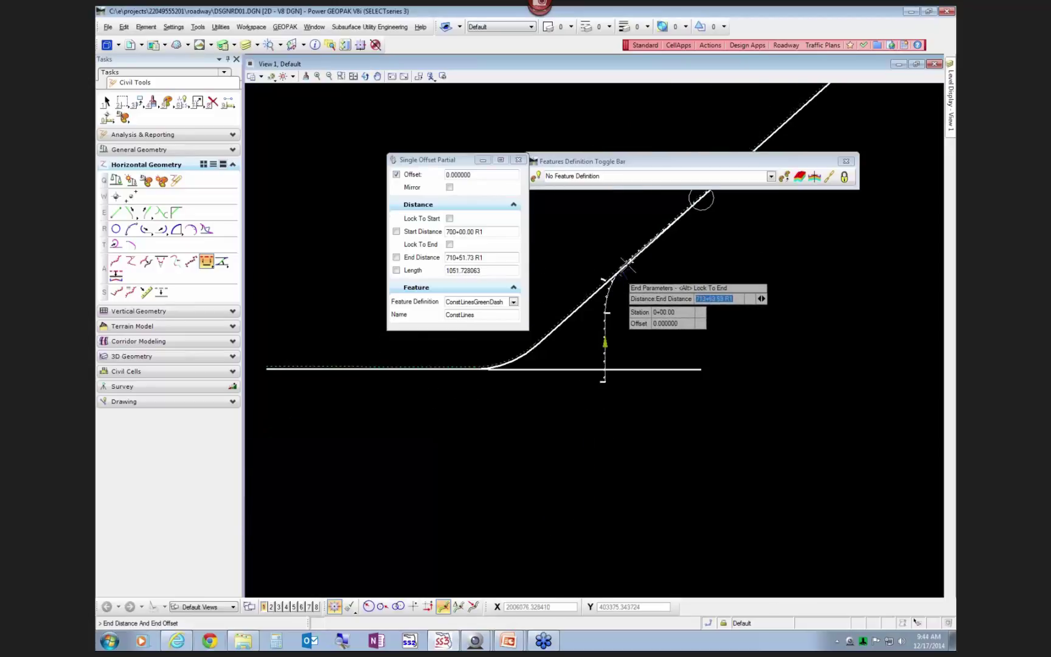
scroll(665, 231, up, 3)
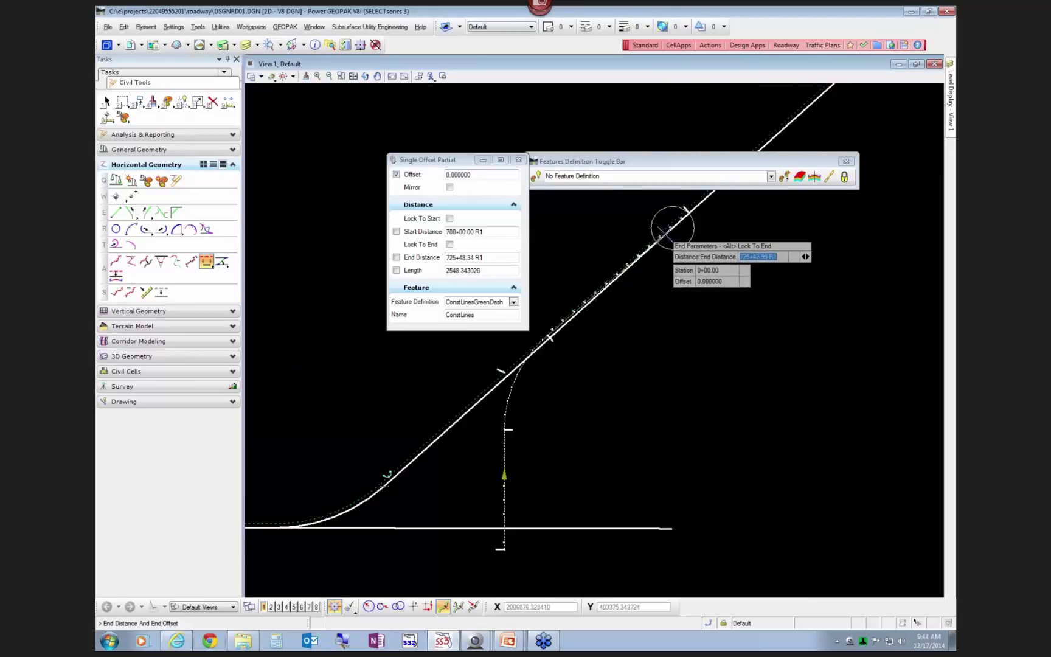
scroll(574, 313, up, 3)
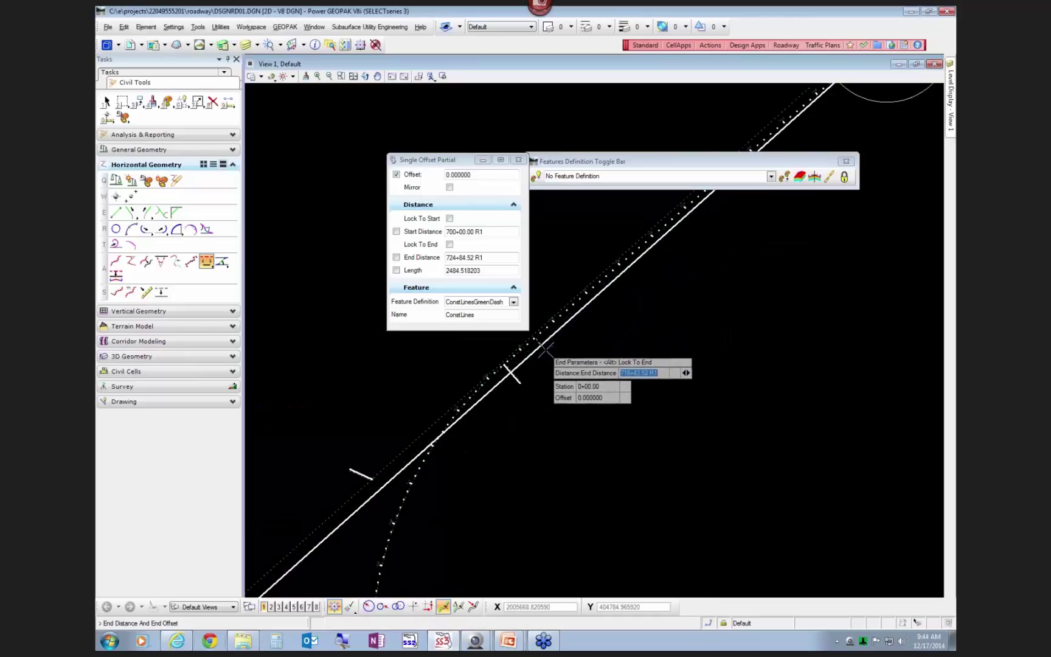
scroll(570, 322, up, 3)
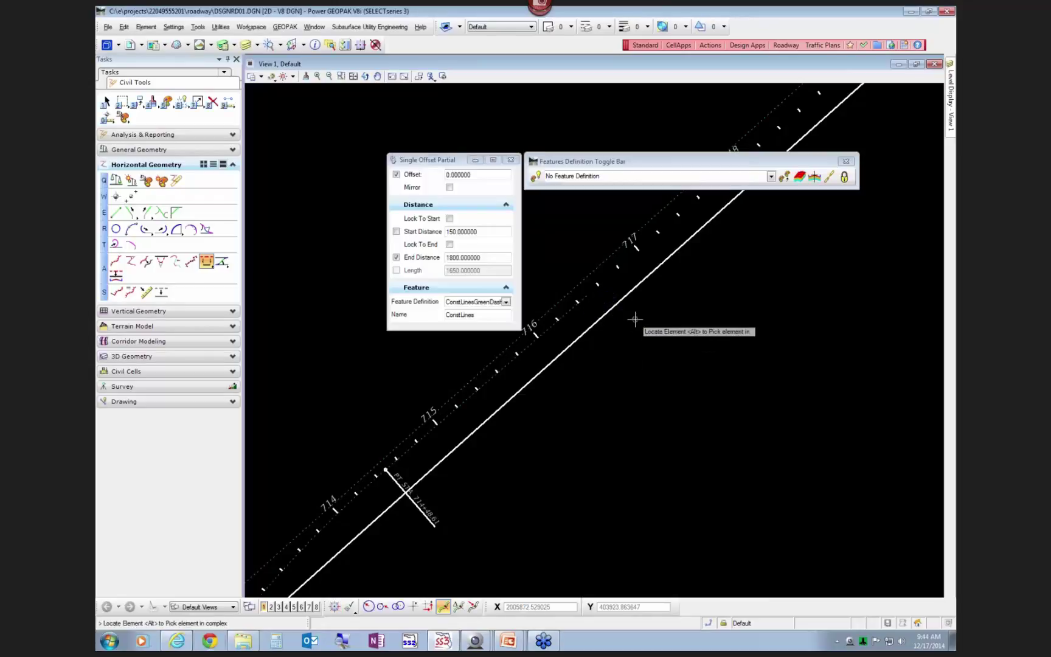
Step: Display the CLConst_dp level and pick sr61_web near station 716+50 as the base of a second partial offset
scroll(605, 353, down, 3)
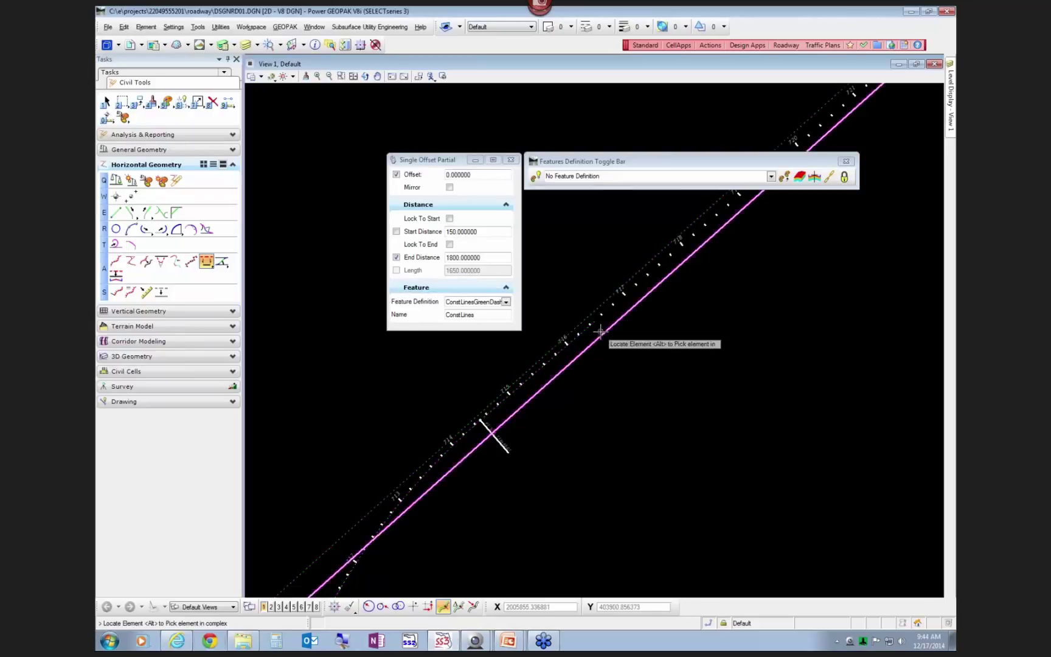
scroll(601, 331, up, 3)
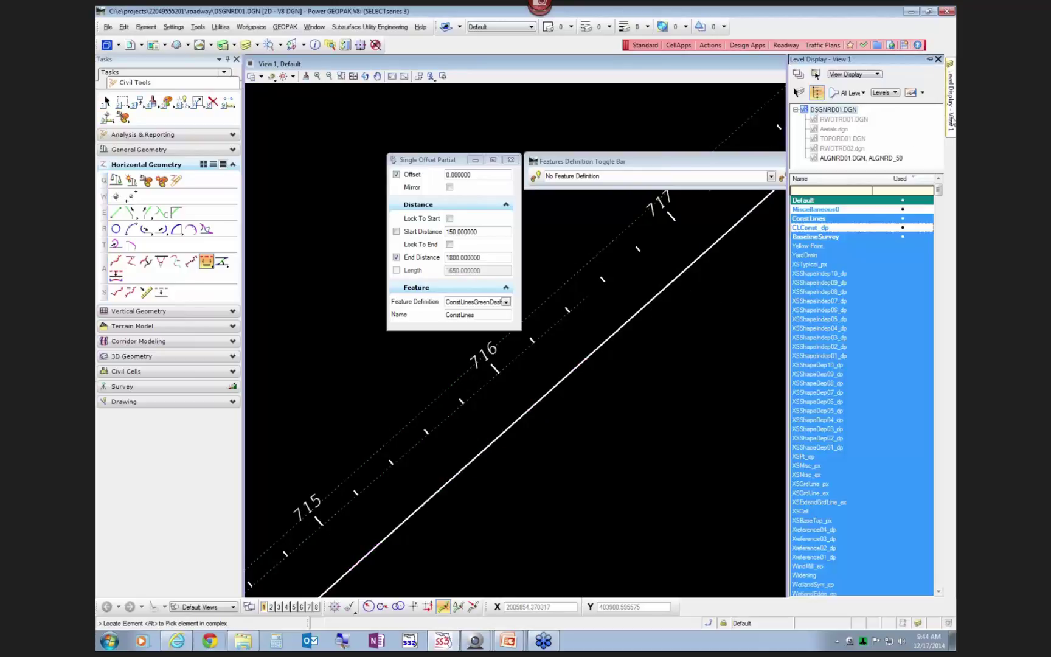
click(820, 227)
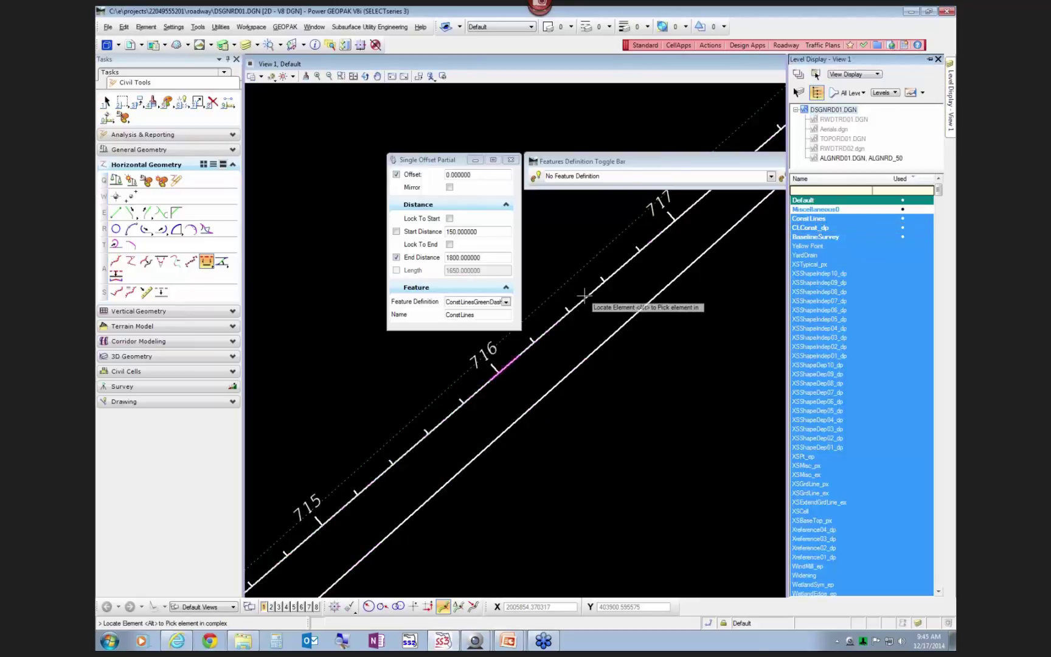
click(582, 299)
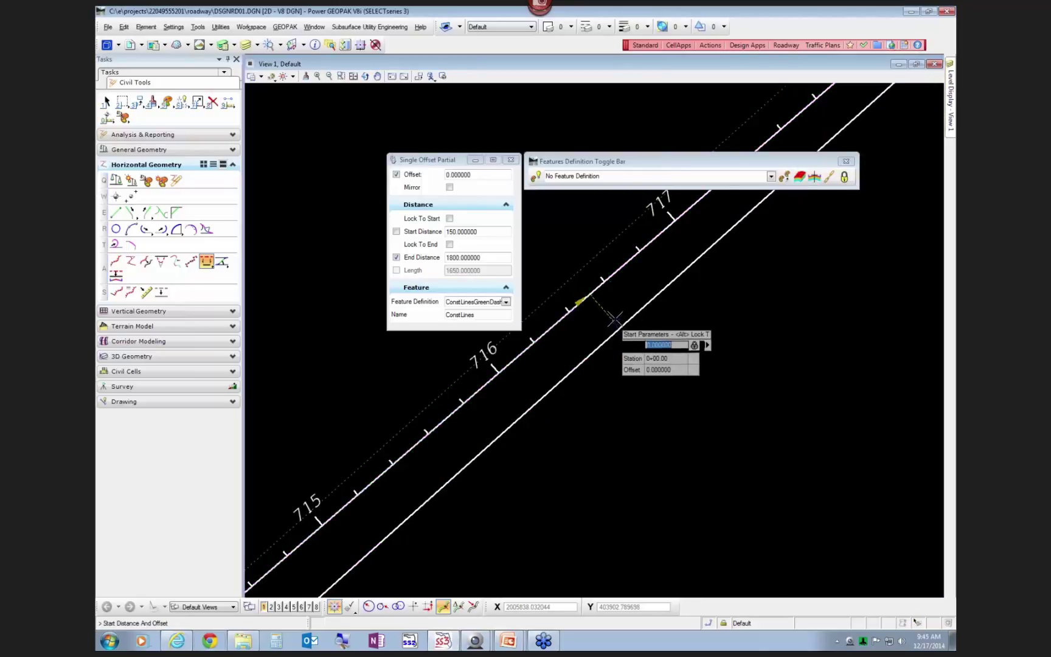
Step: Hide the CLConst_dp level and start the second partial offset at the end of the first construction line, station 716+50
mouse_move(950, 122)
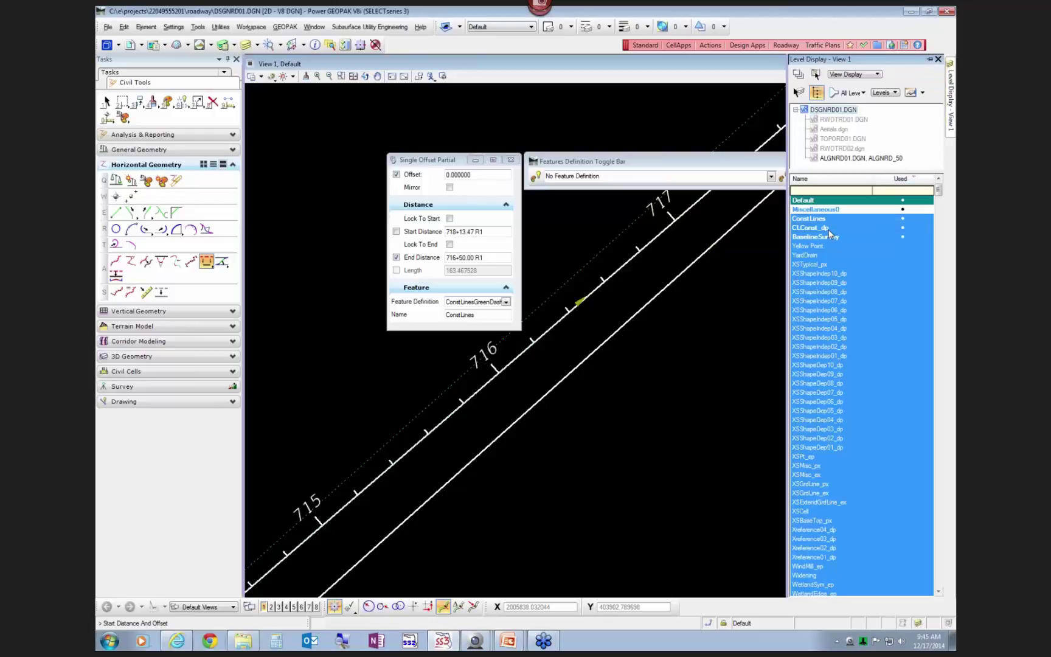
click(828, 228)
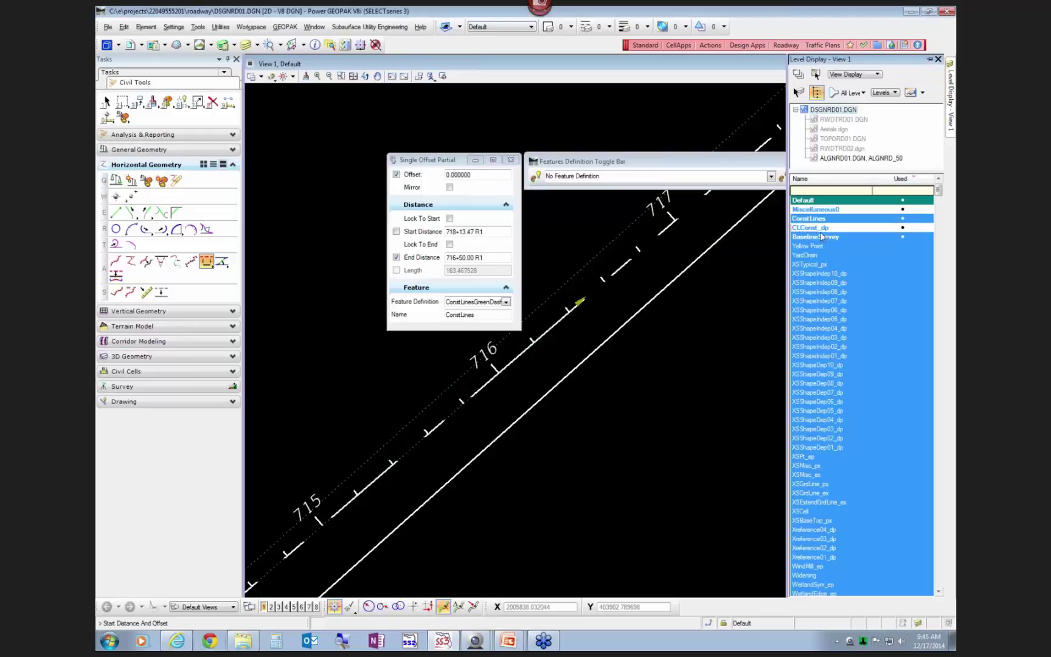
scroll(587, 302, up, 5)
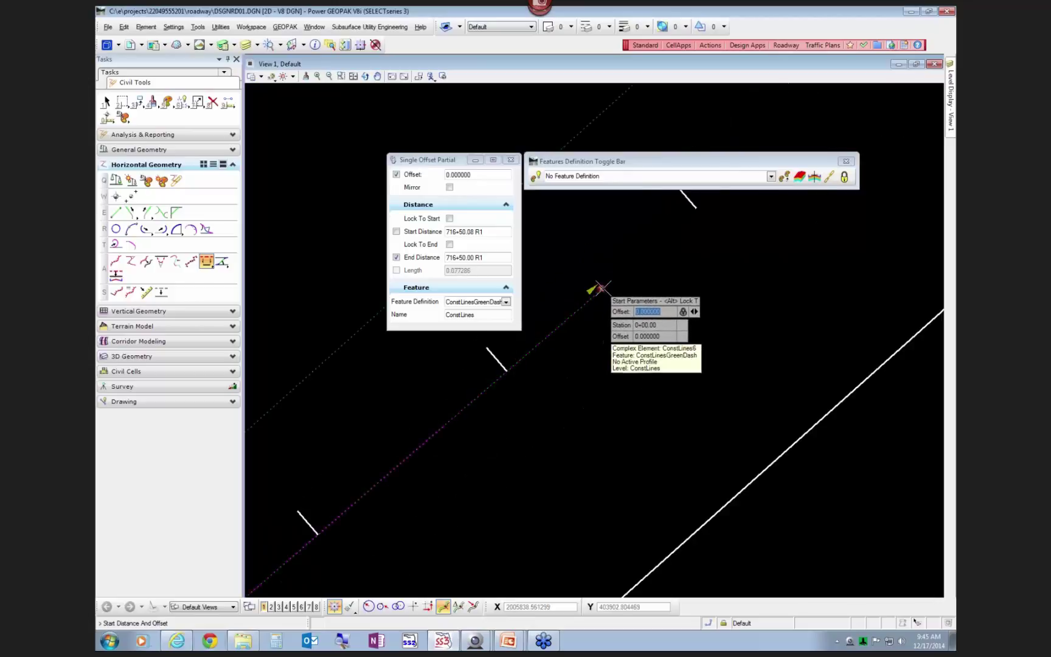
click(601, 289)
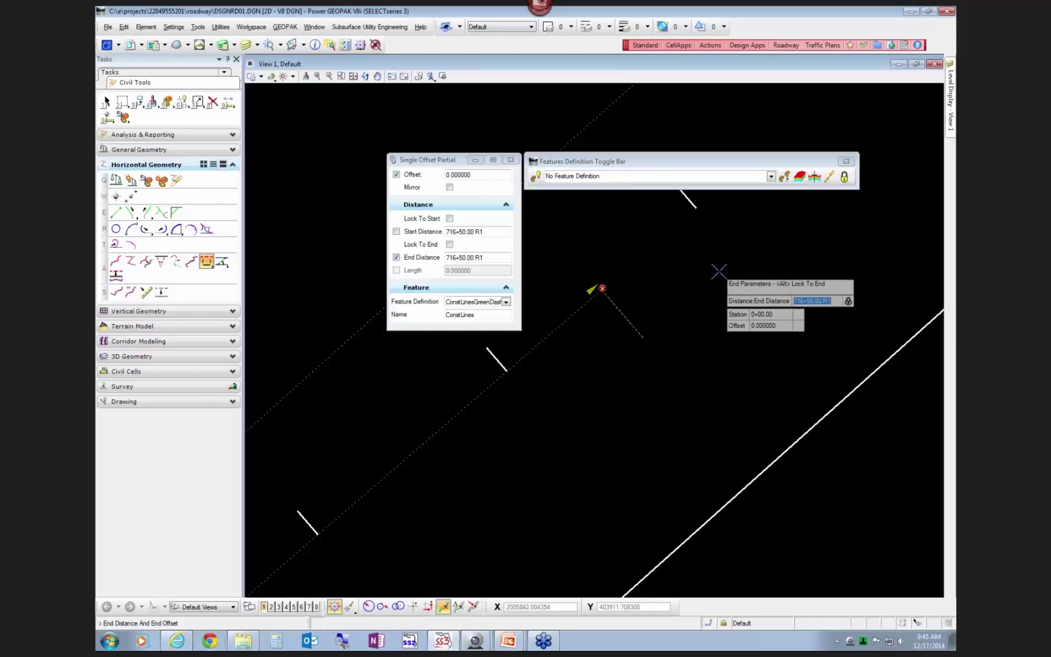
Step: Release the locked end distance, lock the length at 400, and complete the second construction line along sr61_web from station 716+50
click(396, 257)
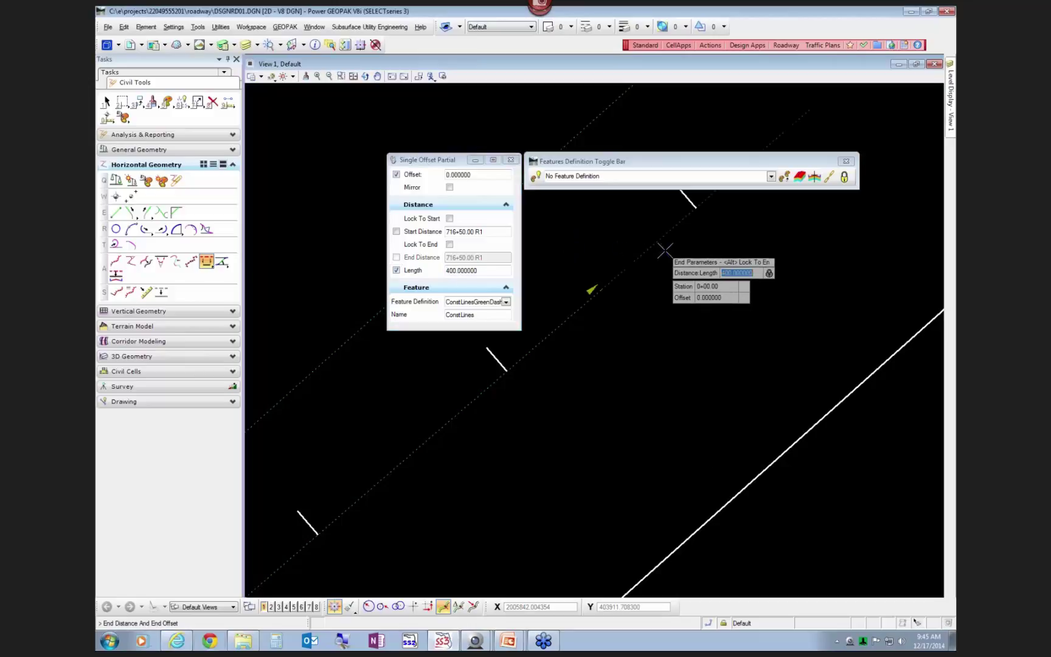
click(711, 284)
scroll(639, 357, down, 3)
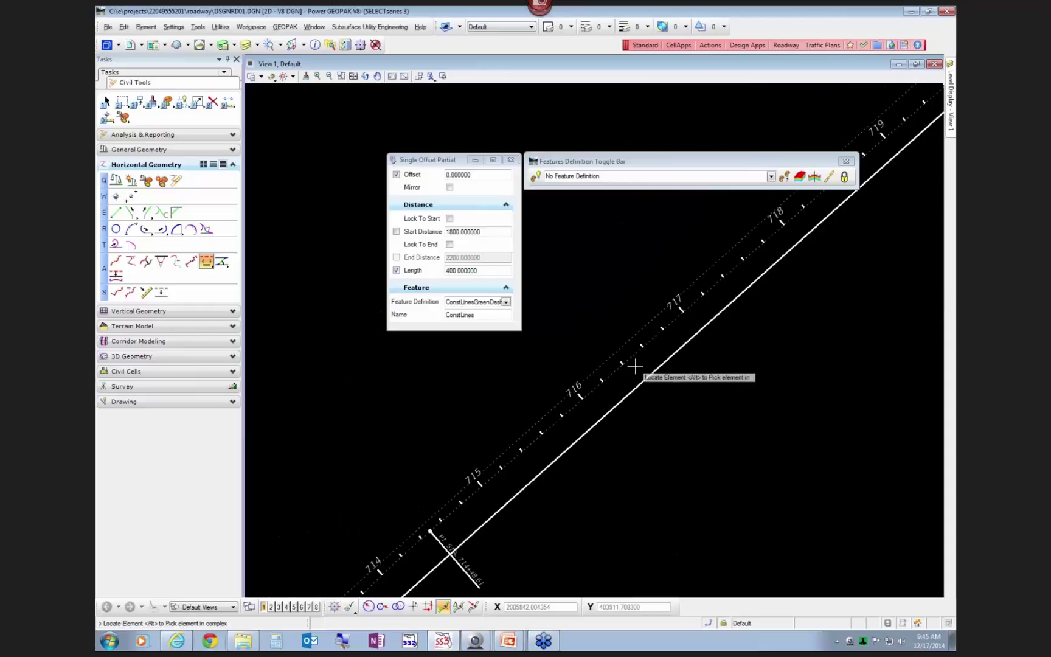
Step: Display the CLConst_dp level and pick sr61_web near station 720+50 as the base of a third partial offset
scroll(770, 250, up, 2)
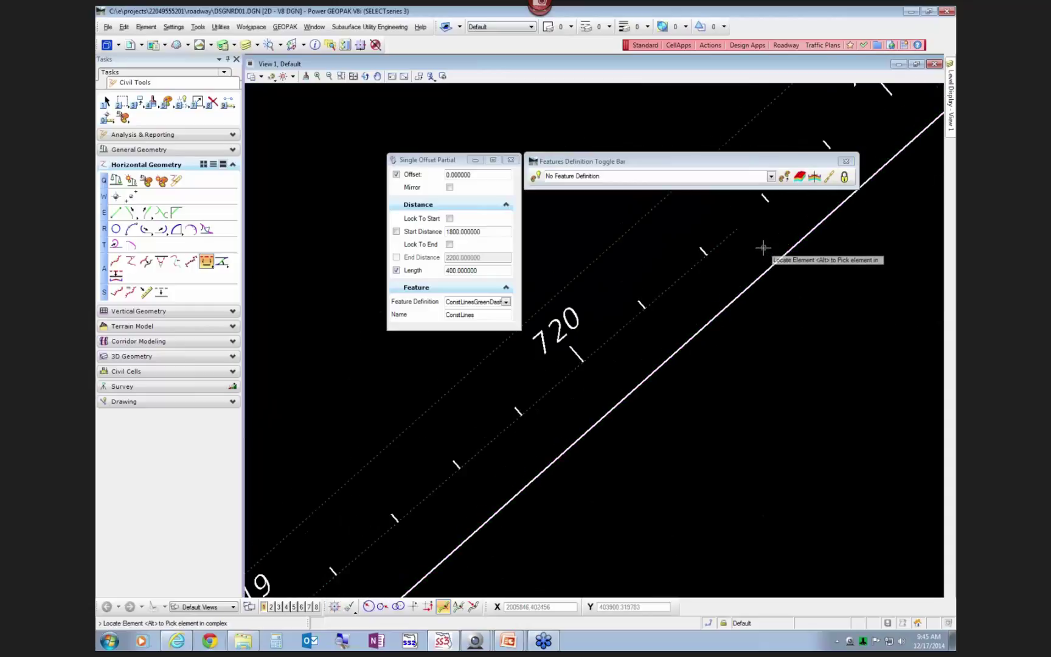
mouse_move(950, 97)
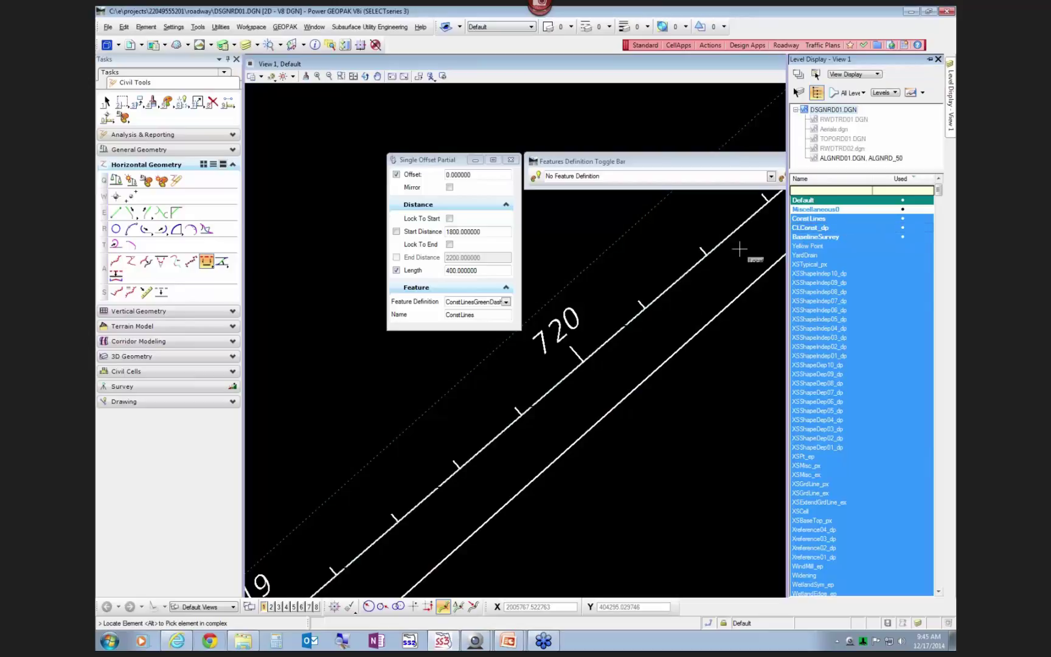
click(750, 231)
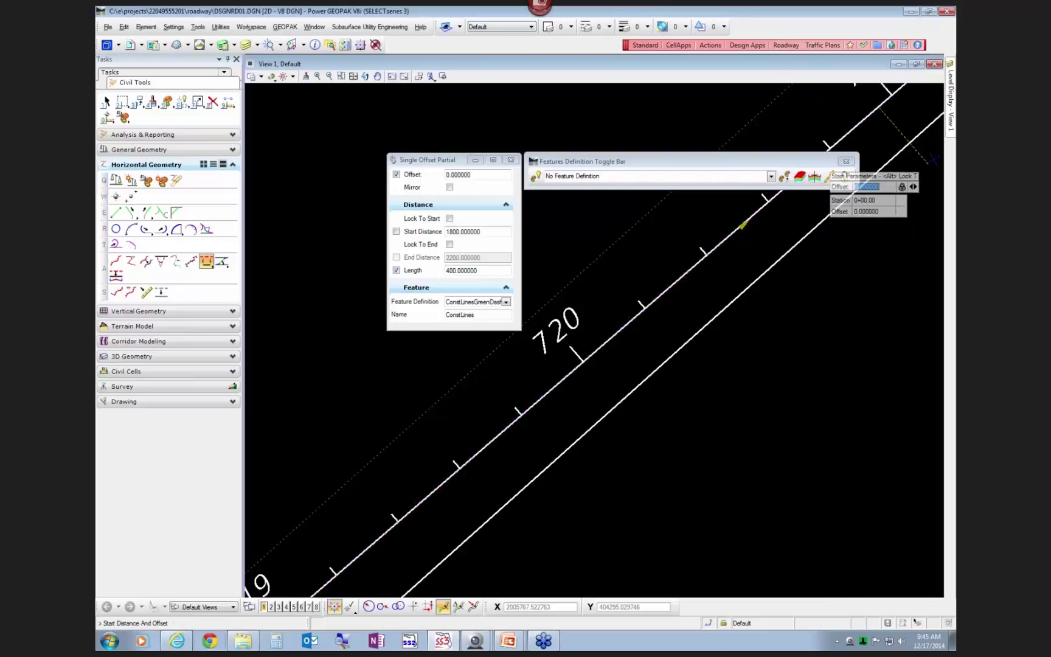
Step: Hide the CLConst_dp level and start the third partial offset at the end of the second construction line, station 720+50
mouse_move(937, 135)
click(834, 229)
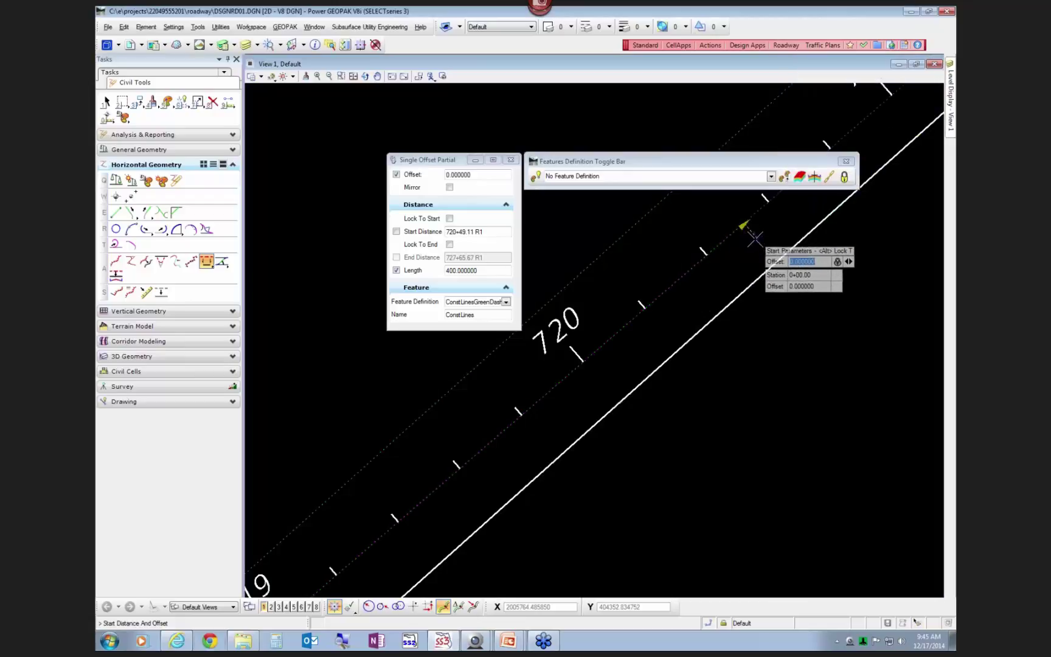
scroll(740, 253, down, 2)
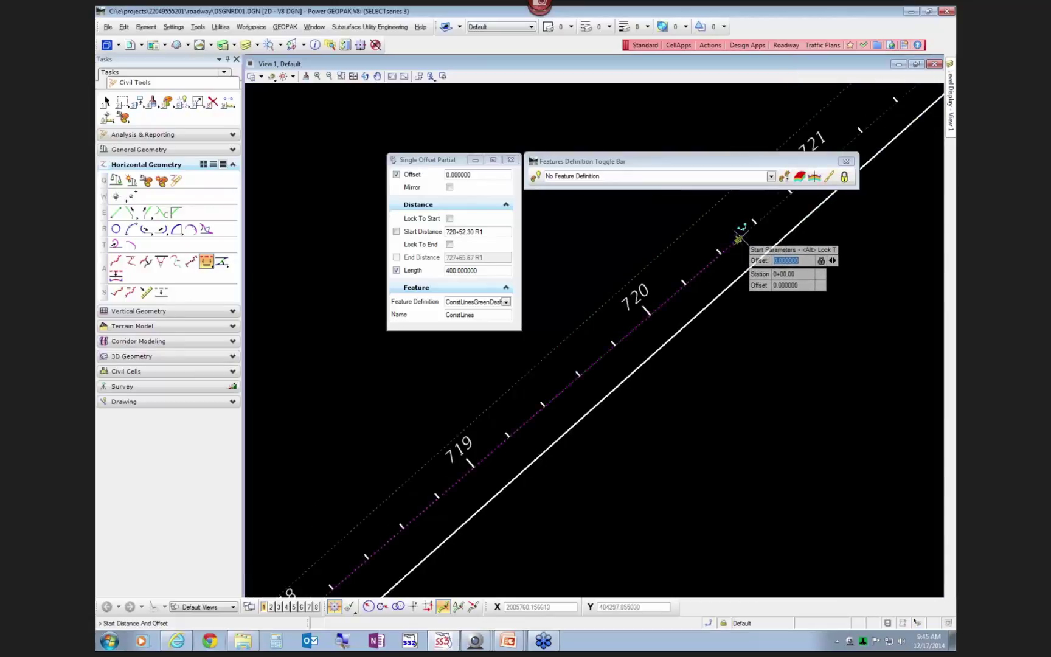
click(795, 263)
scroll(745, 323, down, 3)
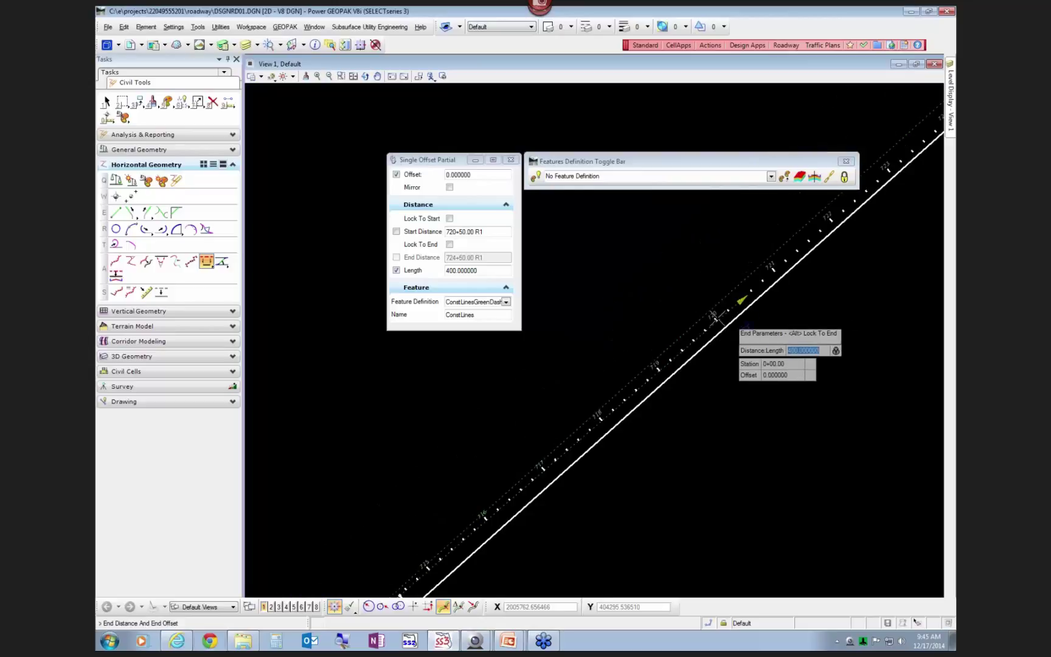
Step: Unlock the 400 length and complete the third construction line with its end locked at station 727+65.67 of sr61_web
click(397, 270)
scroll(419, 347, down, 2)
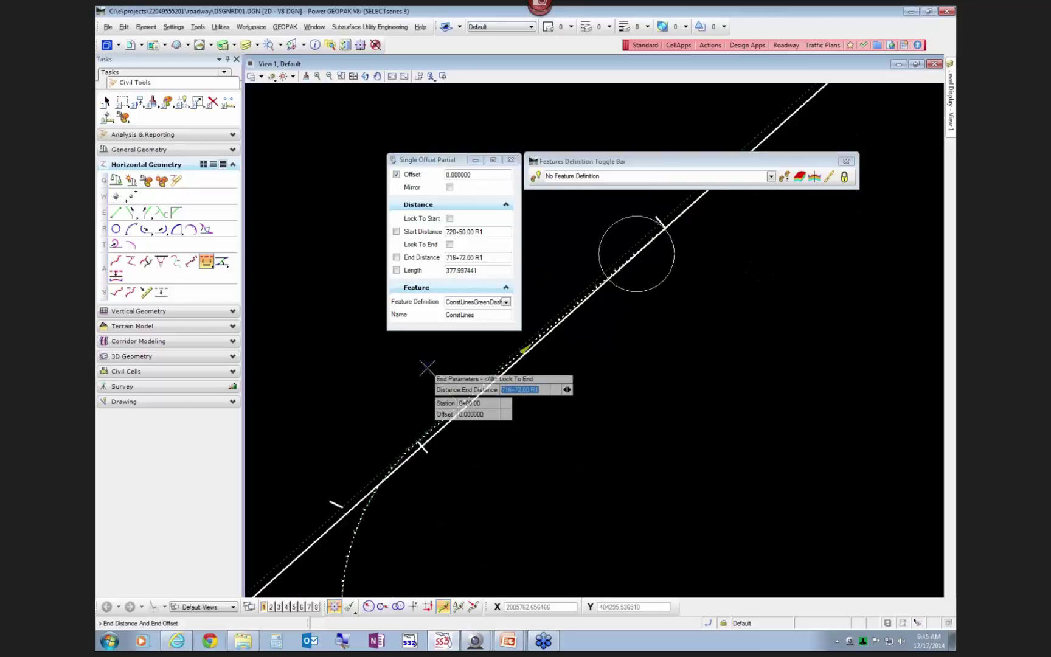
scroll(657, 224, up, 3)
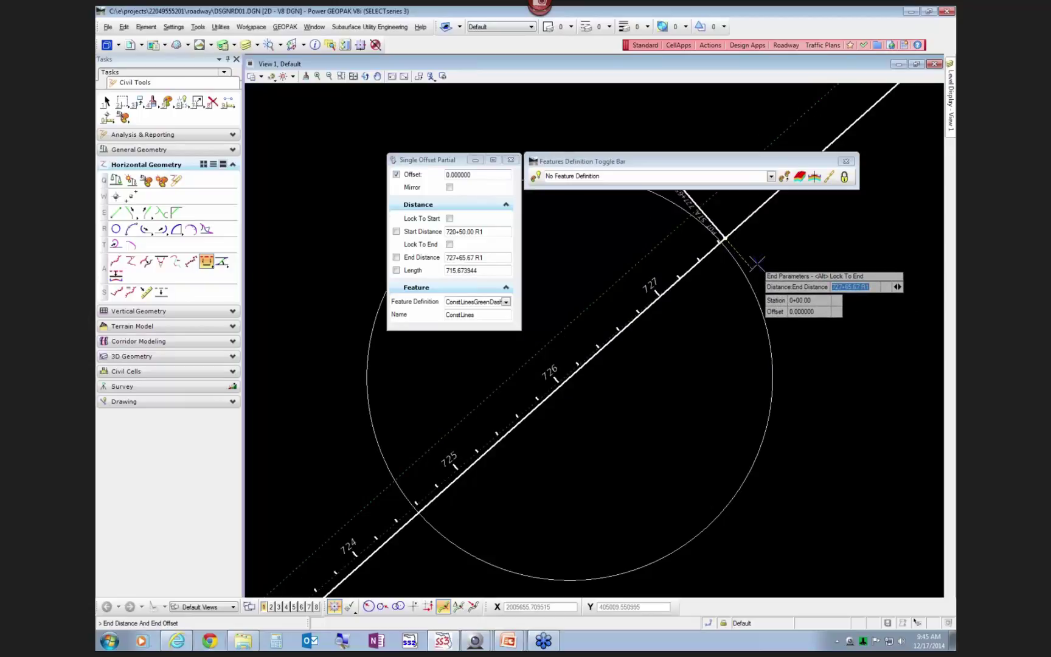
key(alt)
click(760, 264)
right_click(761, 264)
right_click(628, 354)
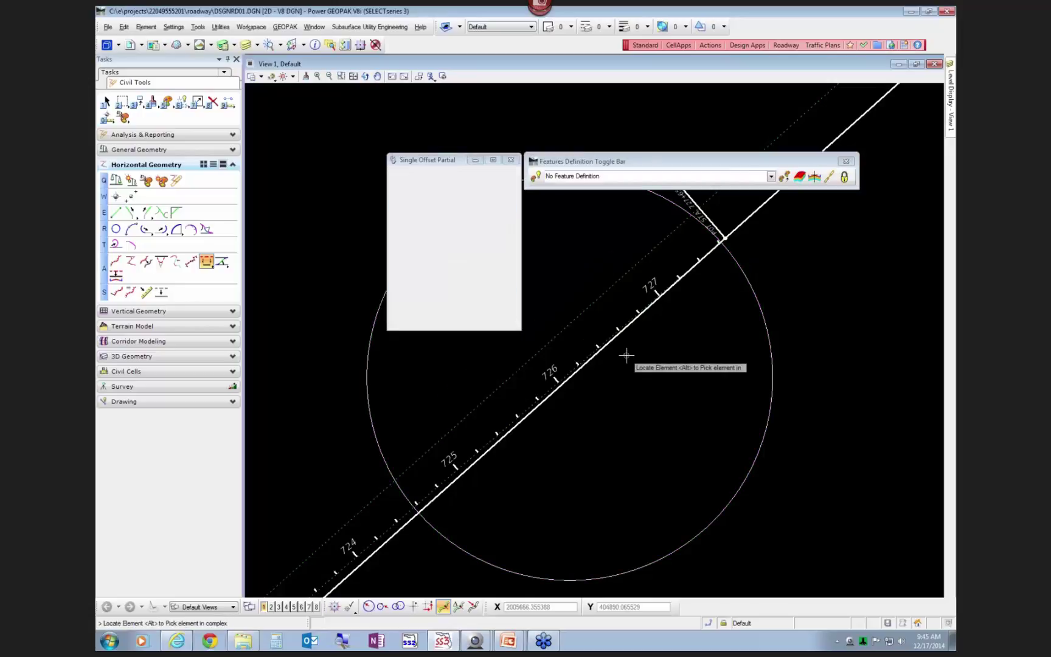
Step: Select the third construction line and check its extent against the other construction lines along sr61_web
click(535, 397)
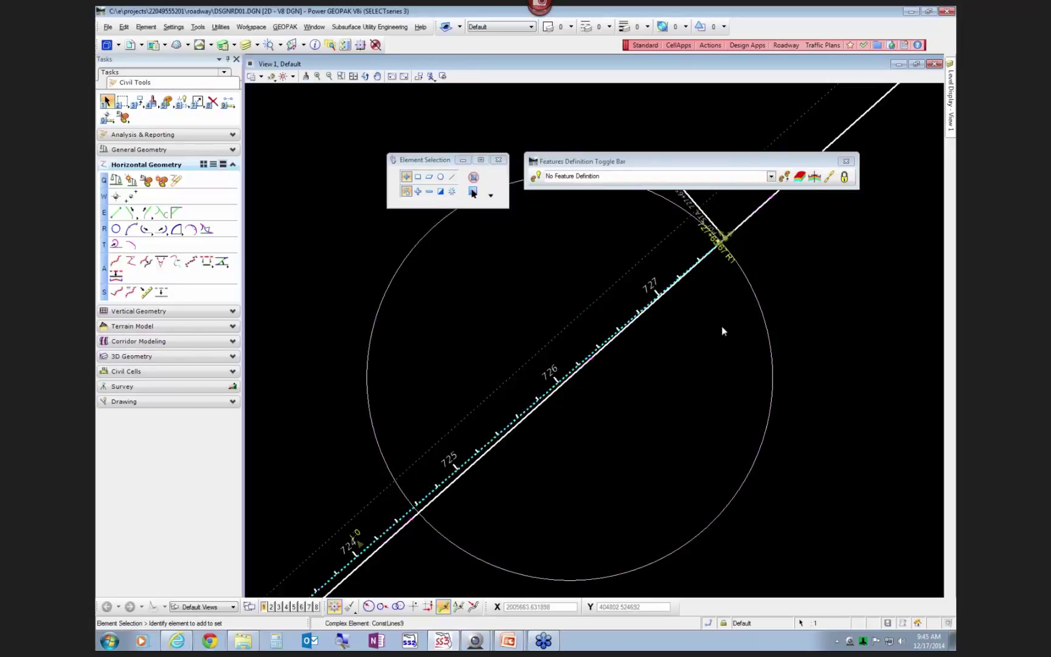
scroll(733, 323, down, 7)
scroll(541, 463, up, 4)
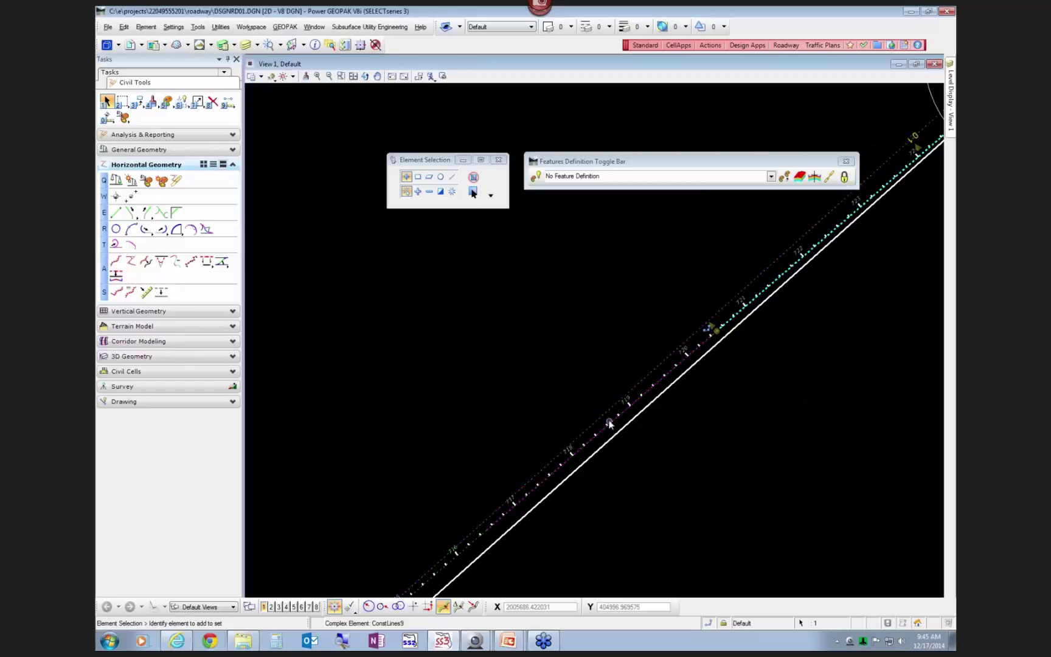
scroll(663, 342, down, 3)
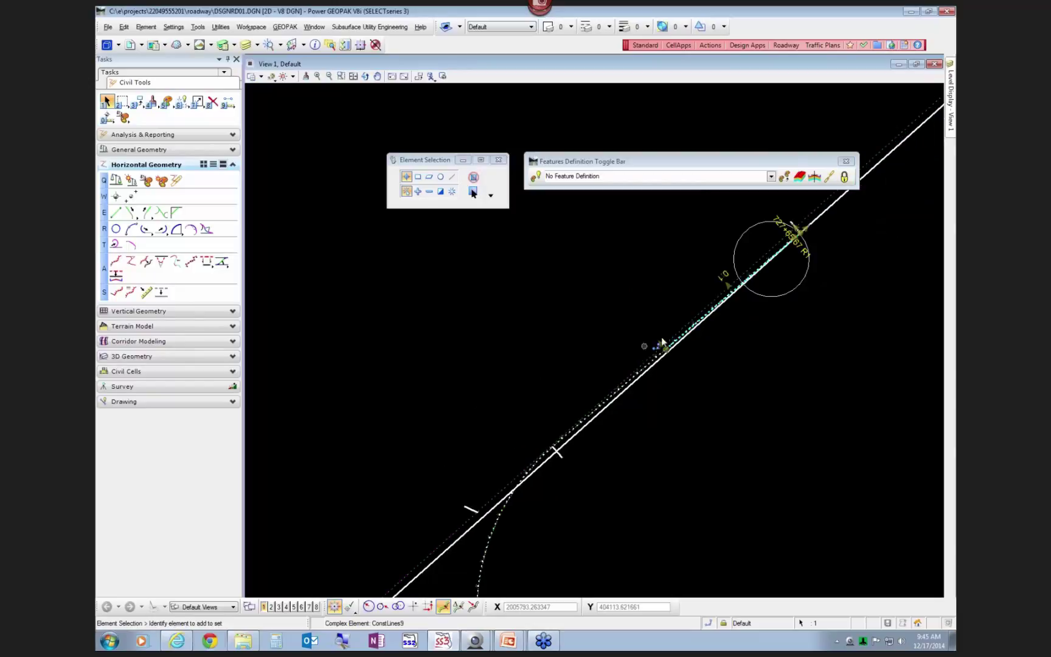
click(598, 252)
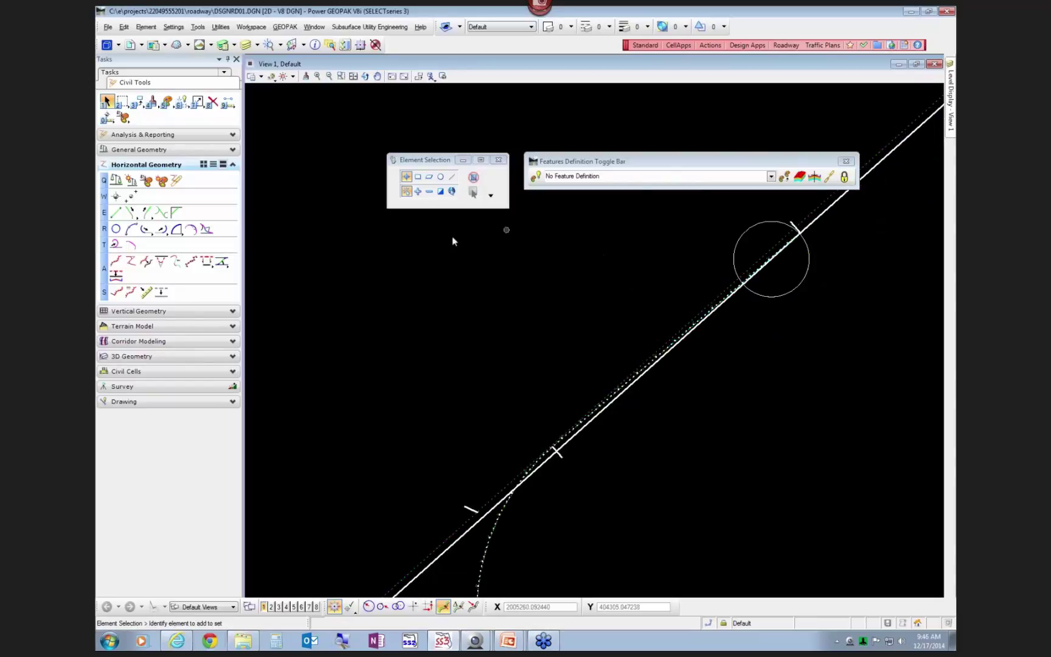
Step: Start Place Civil Cell with the PPM EXHIBIT TYP cell from FDOT_Templates.dgnlib, 4 Lane Divided Arterial (45 MPH or Less)
click(115, 373)
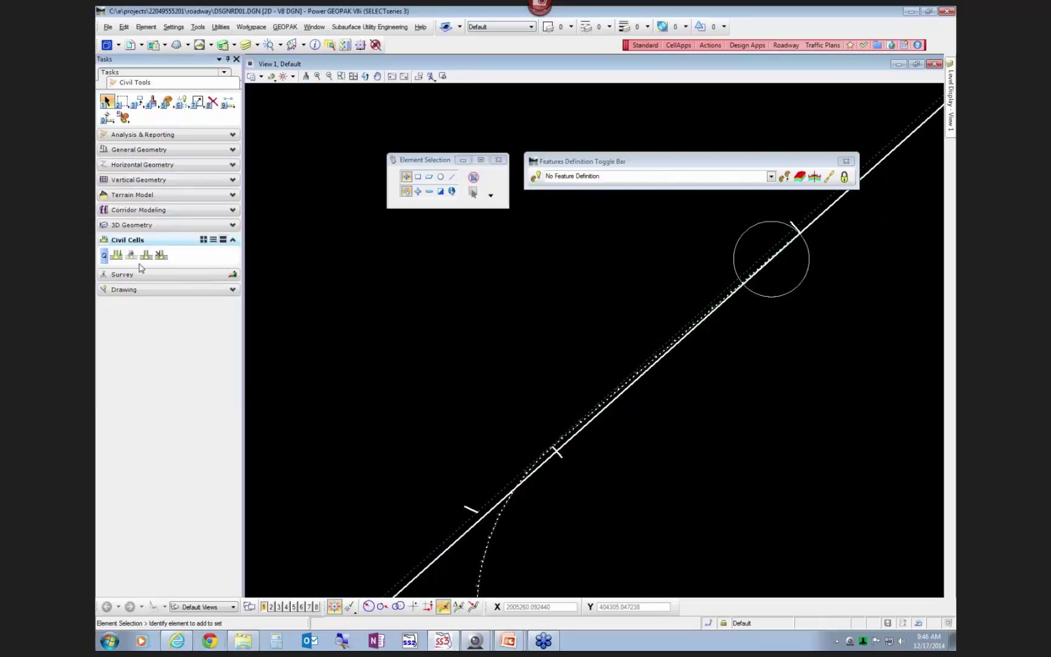
click(117, 257)
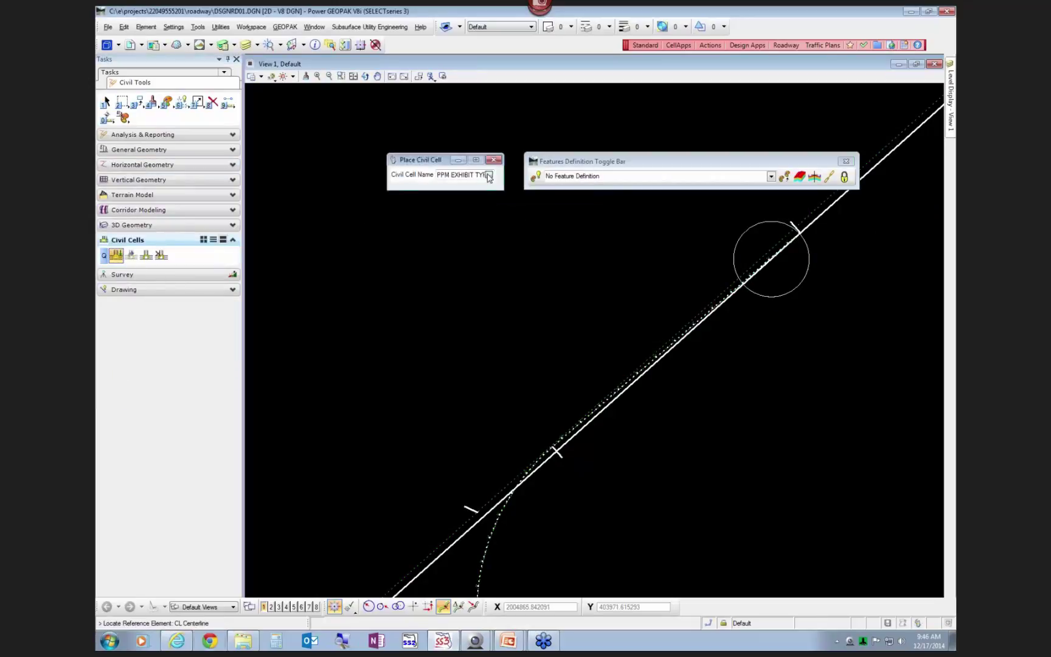
click(489, 175)
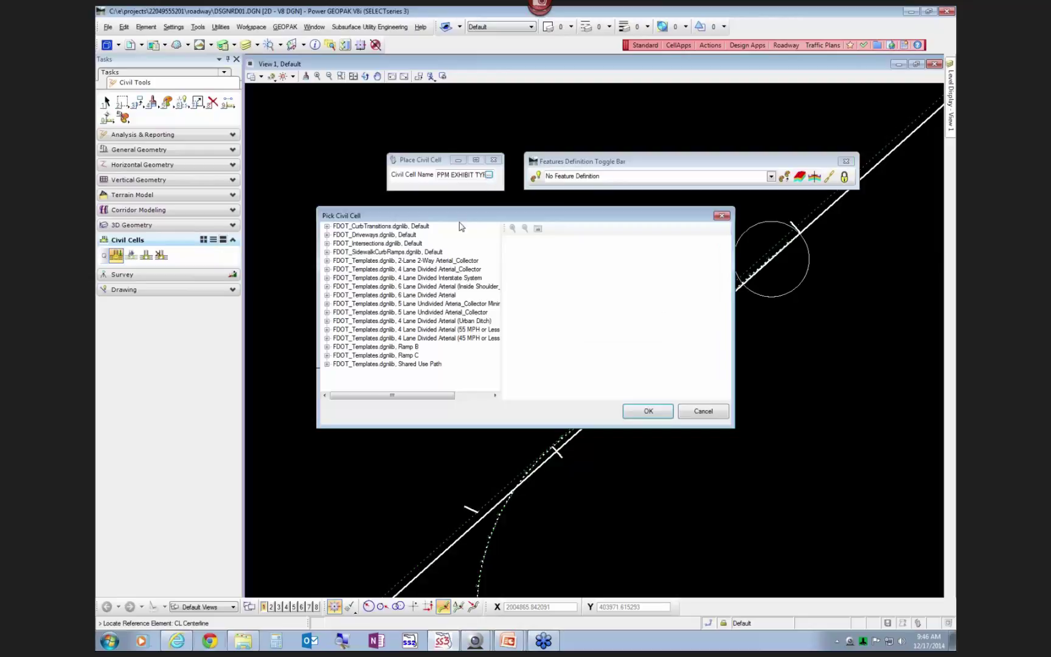
click(327, 338)
click(361, 347)
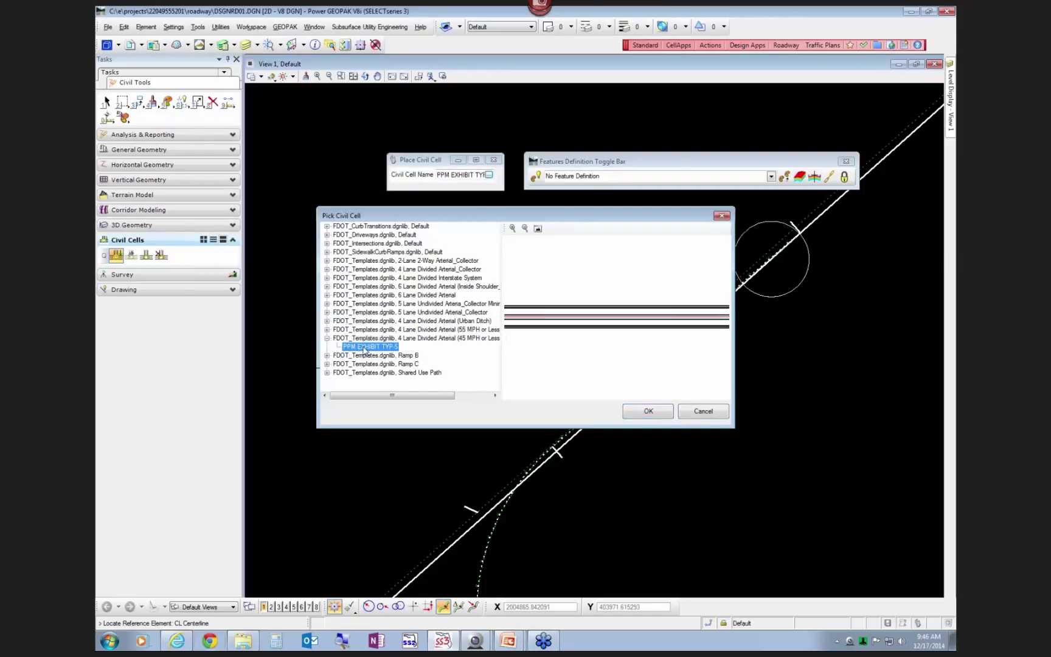
click(646, 411)
scroll(589, 276, down, 4)
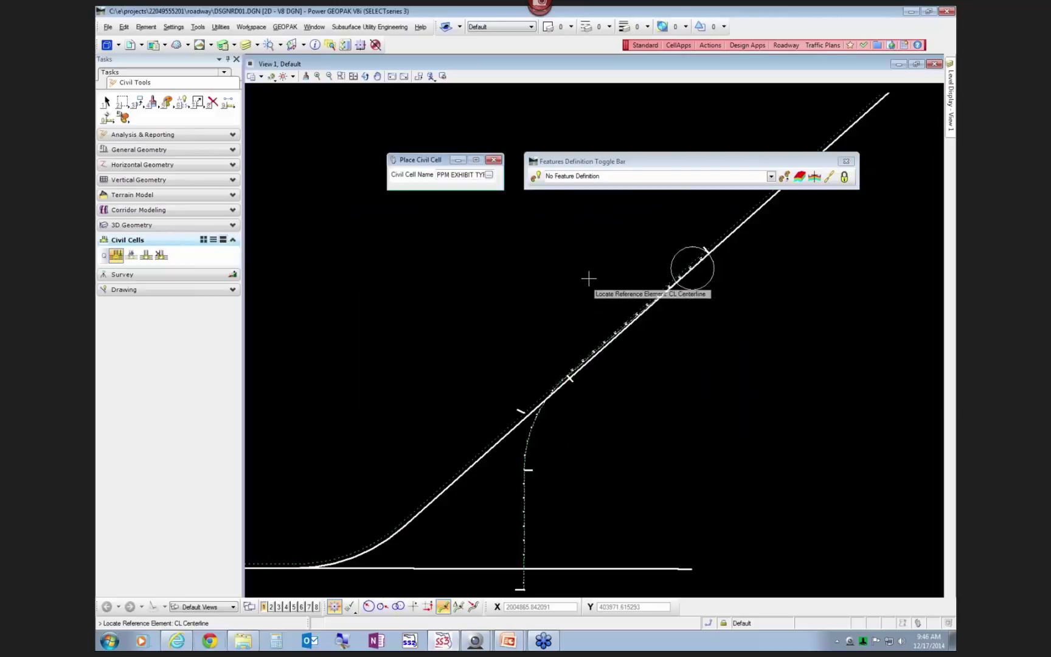
scroll(567, 420, up, 8)
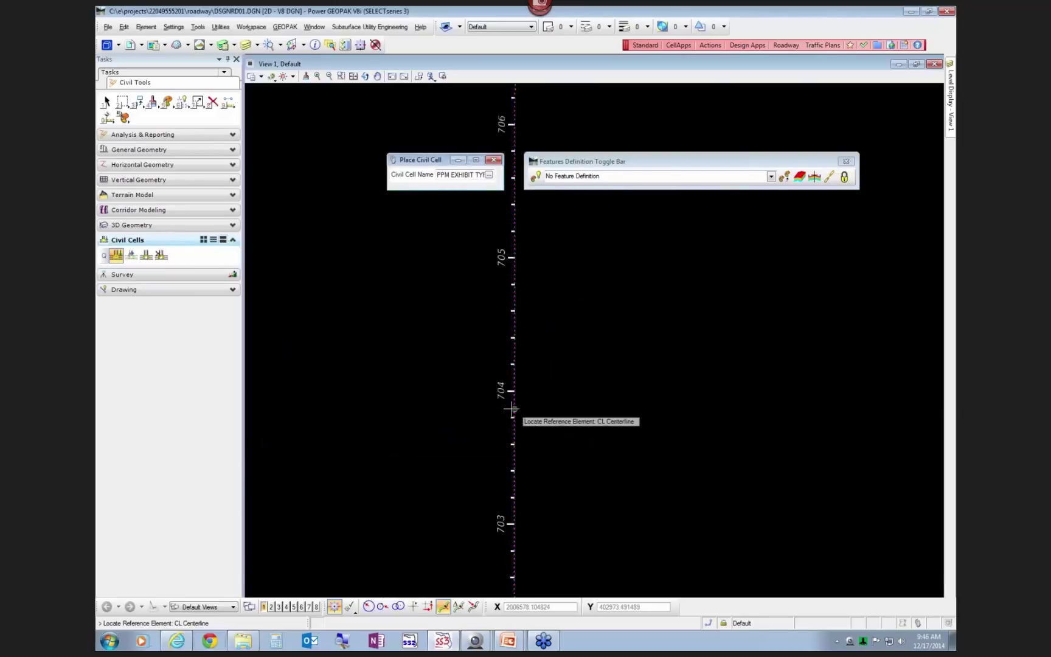
click(514, 405)
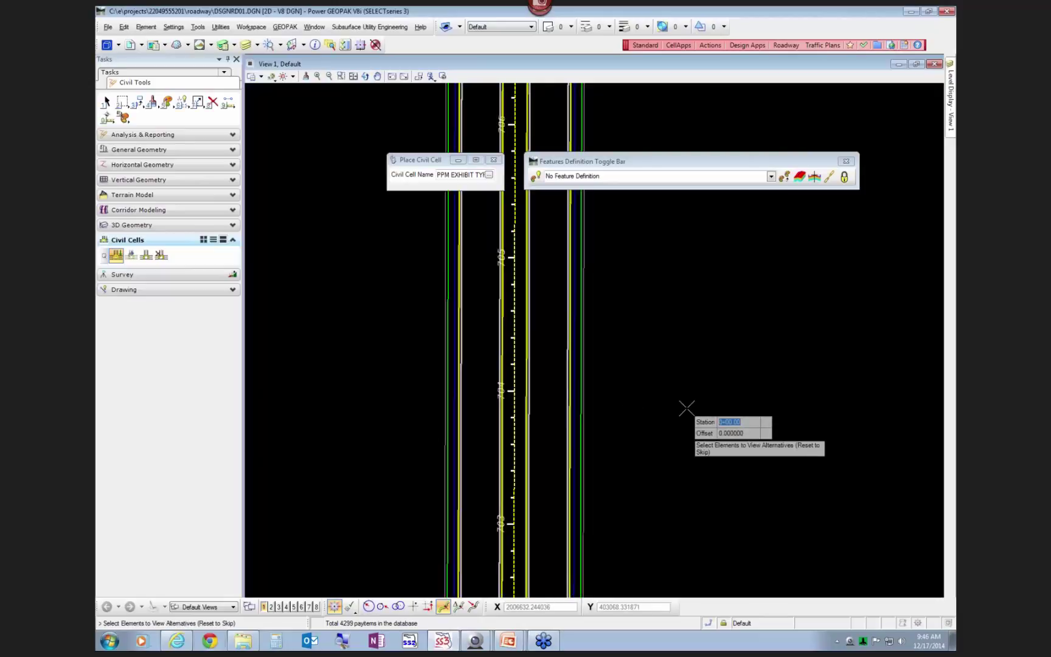
right_click(706, 409)
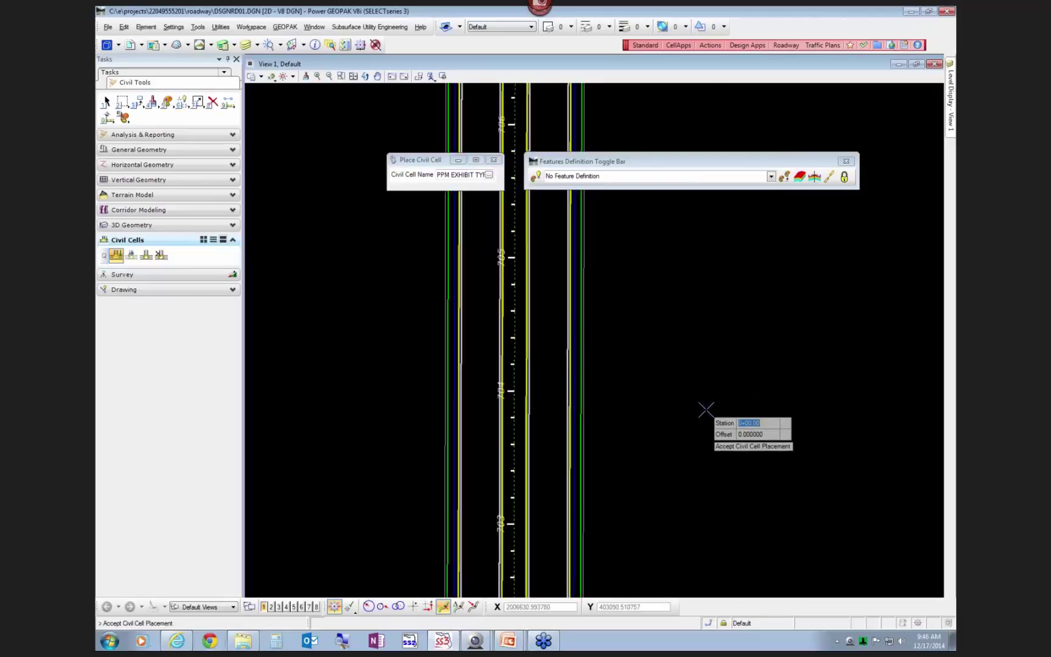
key(Escape)
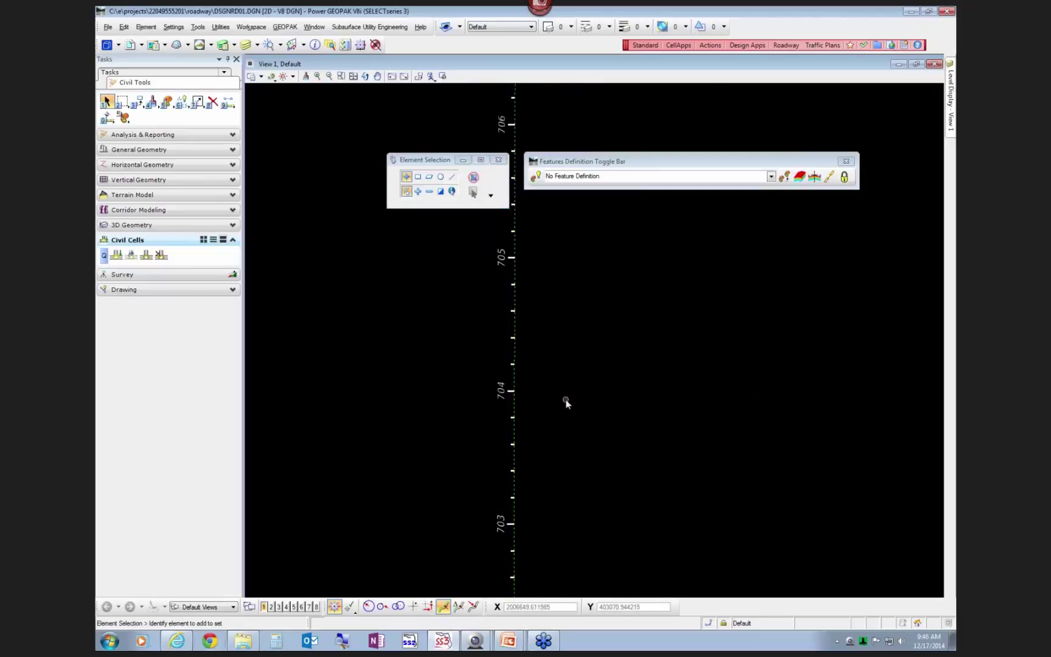
Step: Place the four-lane divided arterial civil cell using the first construction line near station 704 as CL Centerline, skipping the alternatives
click(121, 257)
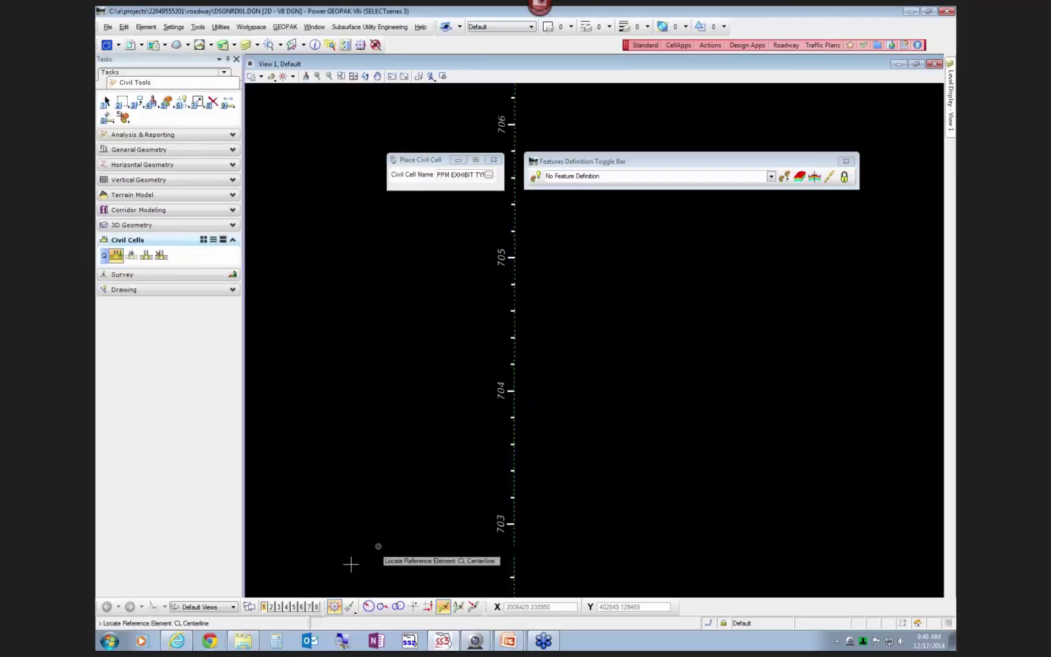
click(514, 403)
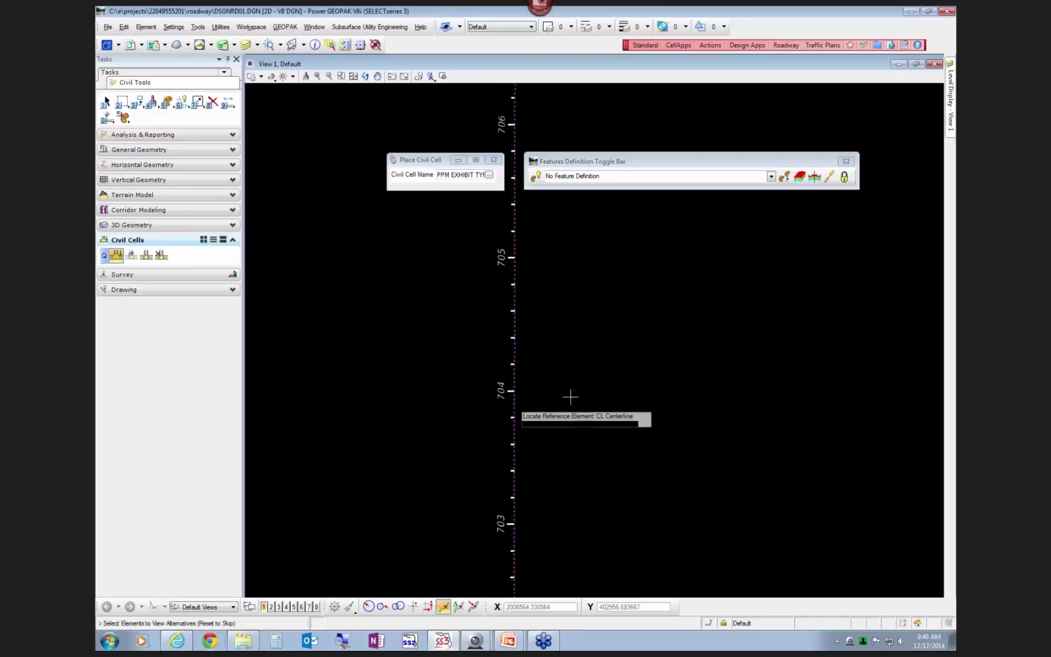
right_click(687, 364)
click(689, 364)
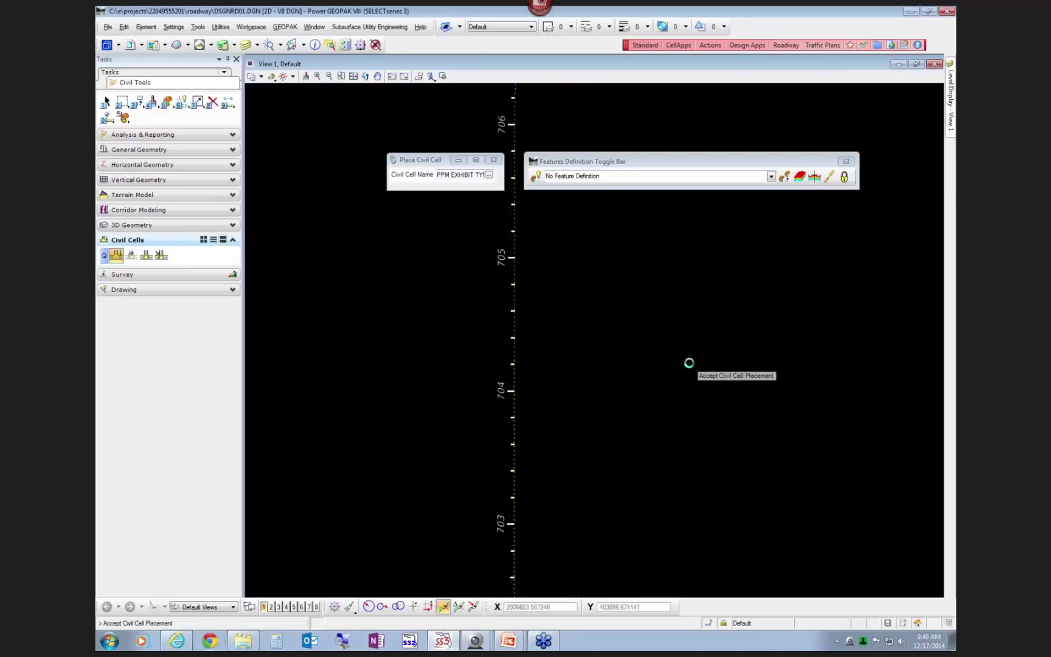
scroll(676, 450, down, 1)
scroll(700, 377, down, 1)
scroll(728, 288, up, 1)
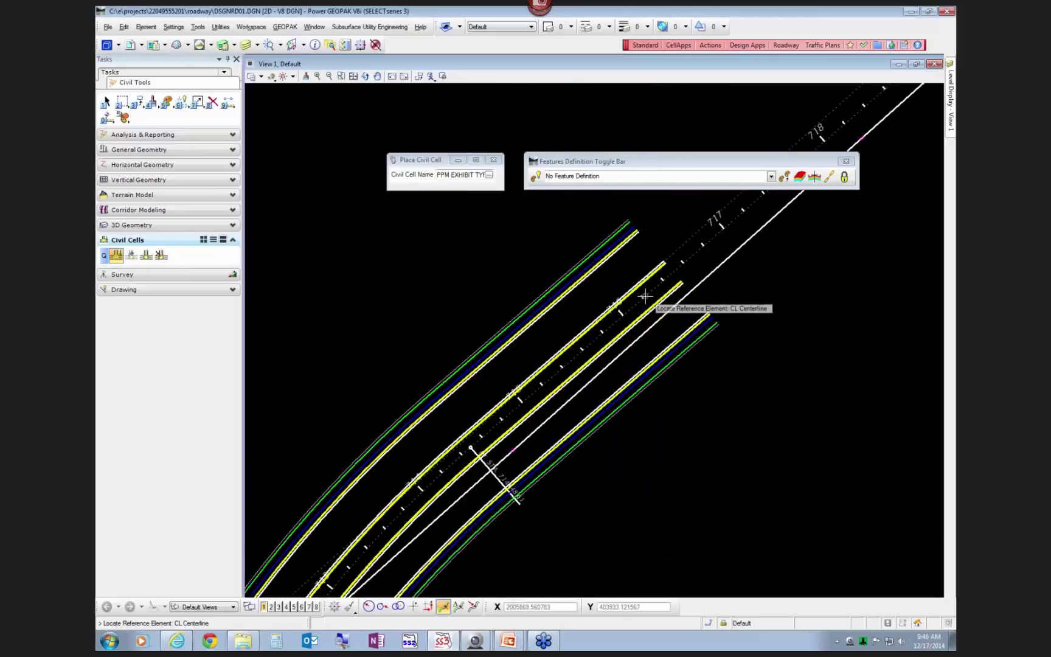
scroll(646, 298, down, 5)
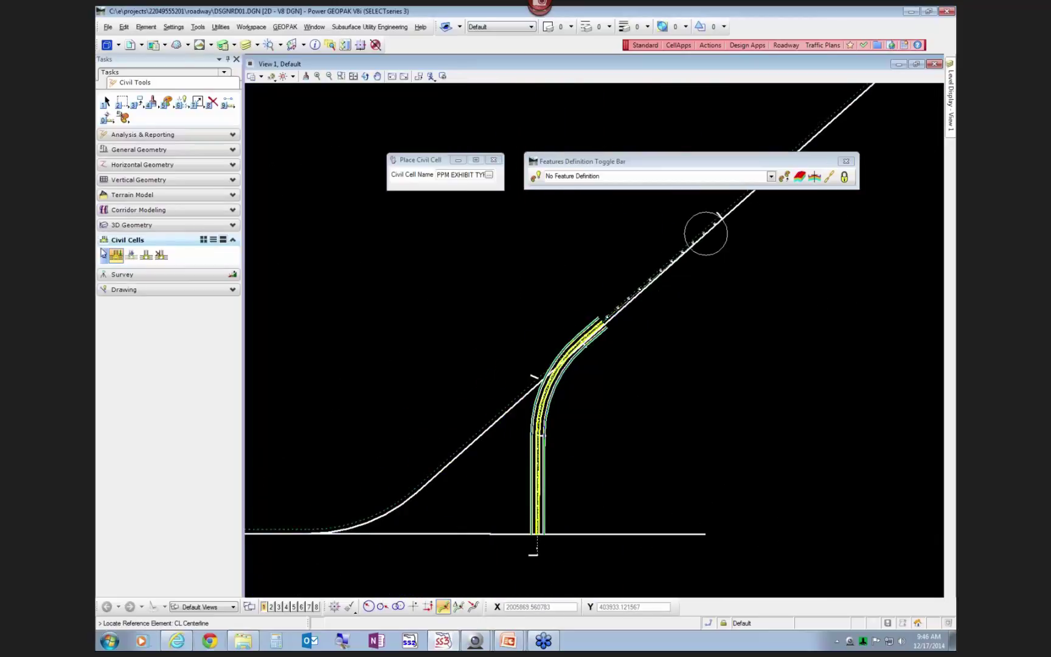
Step: Choose the PPM EXHIBIT TYP-01 civil cell from FDOT_Templates.dgnlib, 2-Lane 2-Way Arterial_Collector, for placement
click(489, 174)
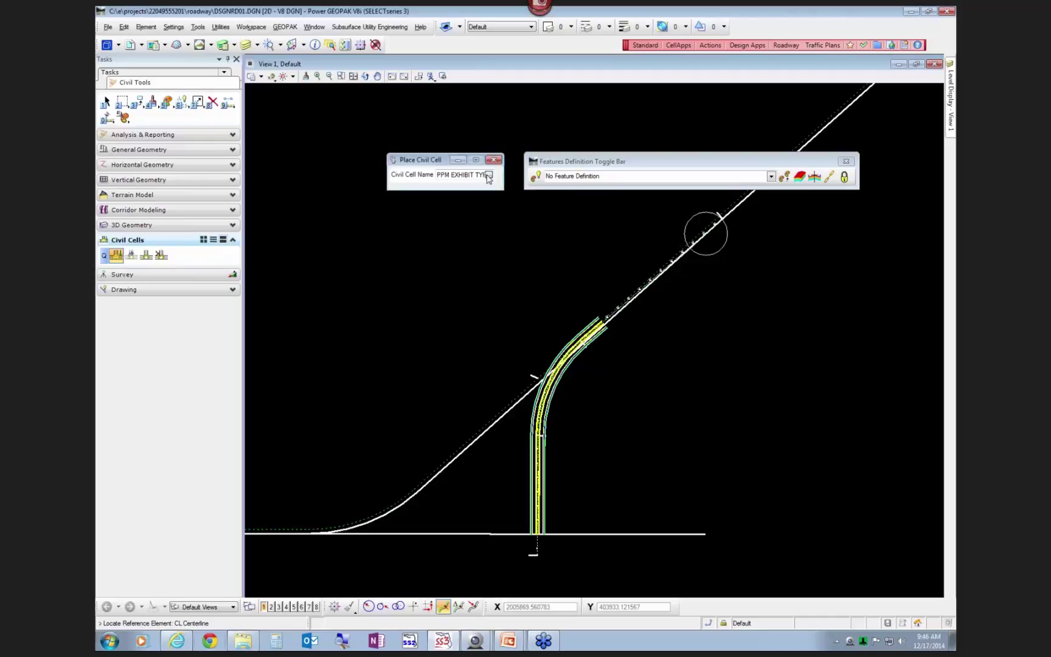
click(327, 269)
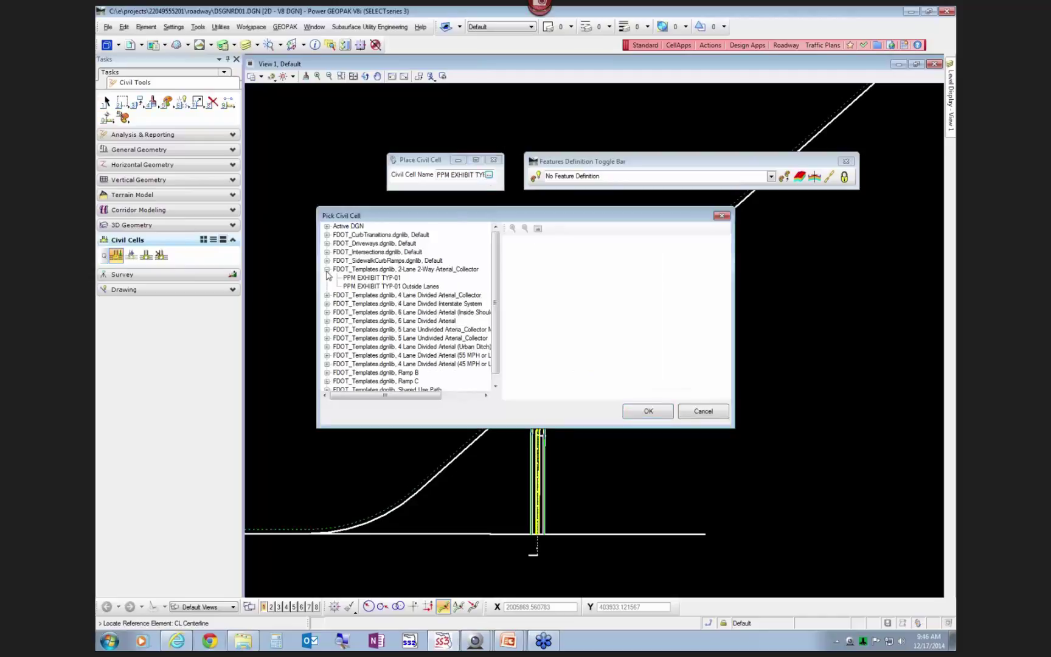
click(364, 278)
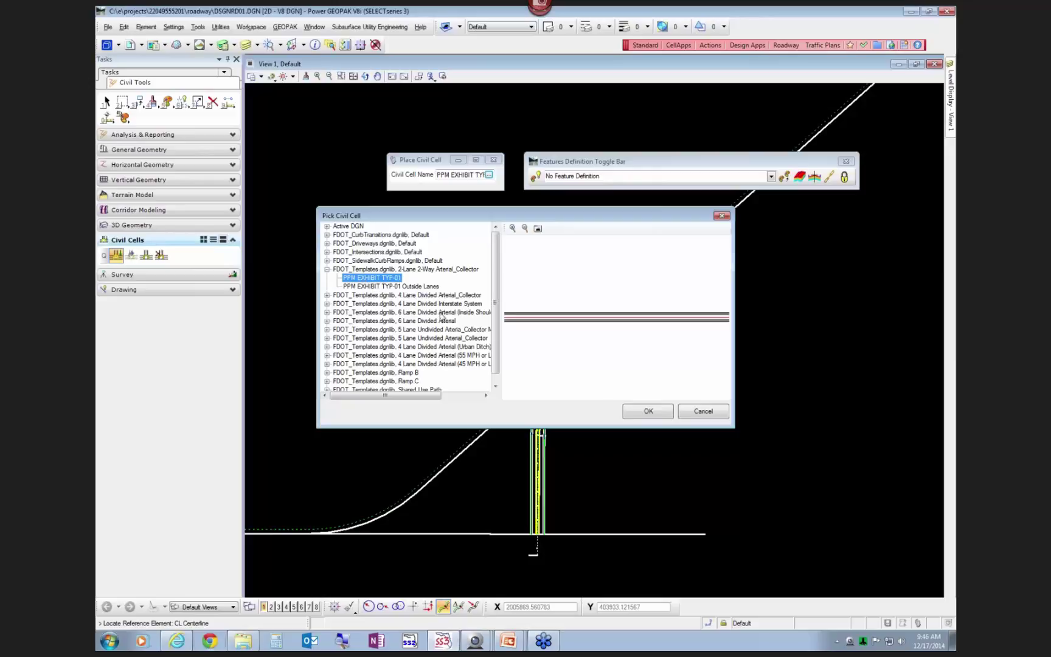
click(647, 410)
Step: Place the two-lane civil cell on the construction line near station 724 as CL Centerline, skipping the alternatives
scroll(704, 467, down, 3)
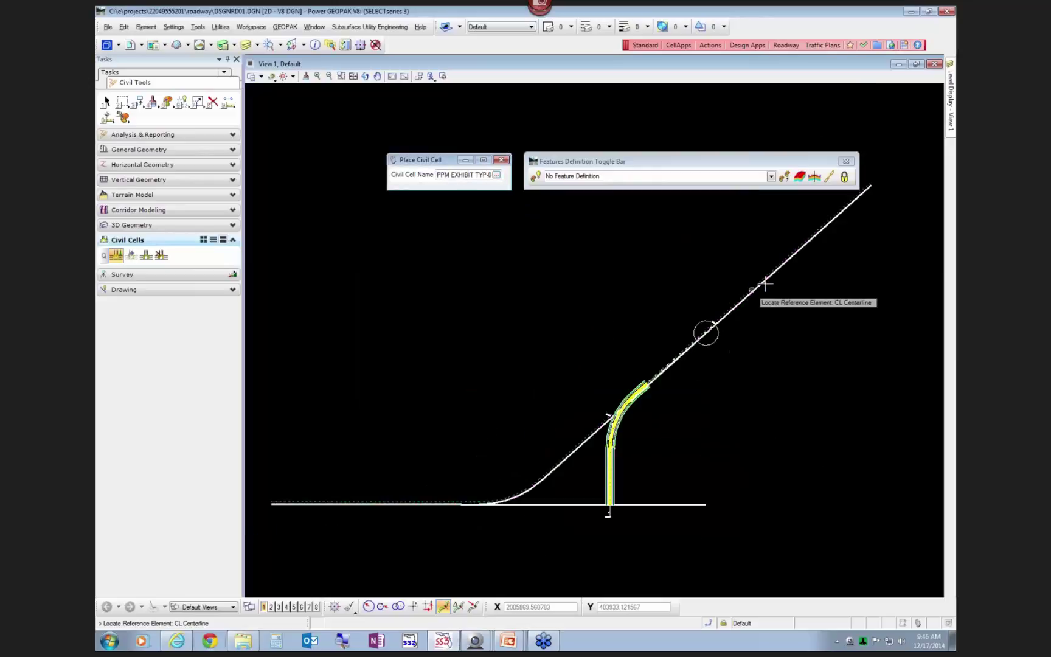
scroll(758, 293, up, 5)
scroll(678, 322, down, 2)
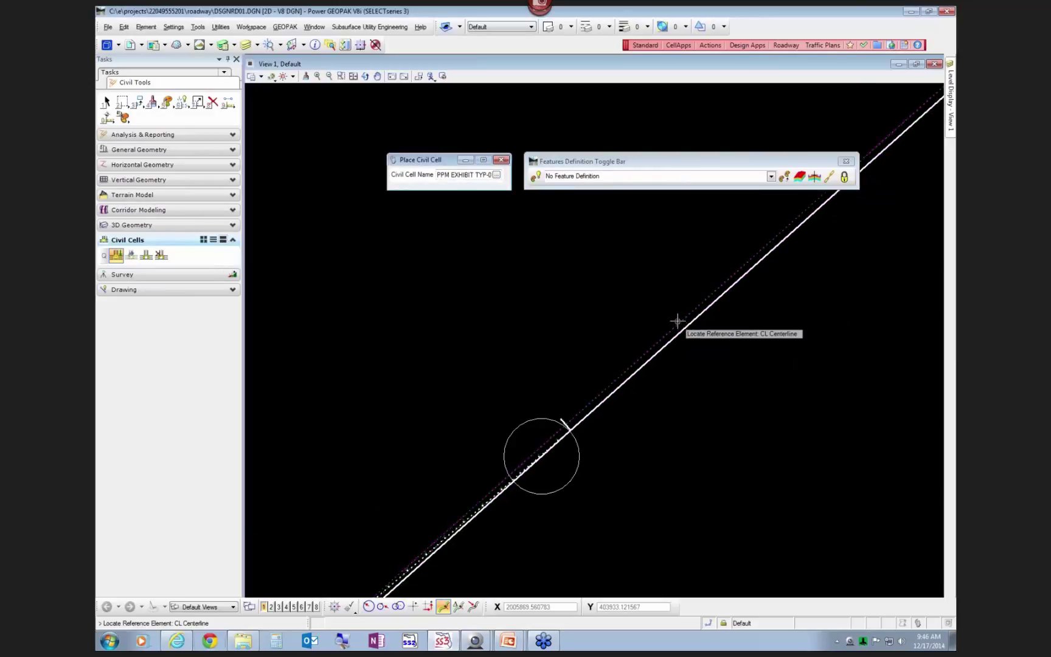
scroll(472, 504, up, 3)
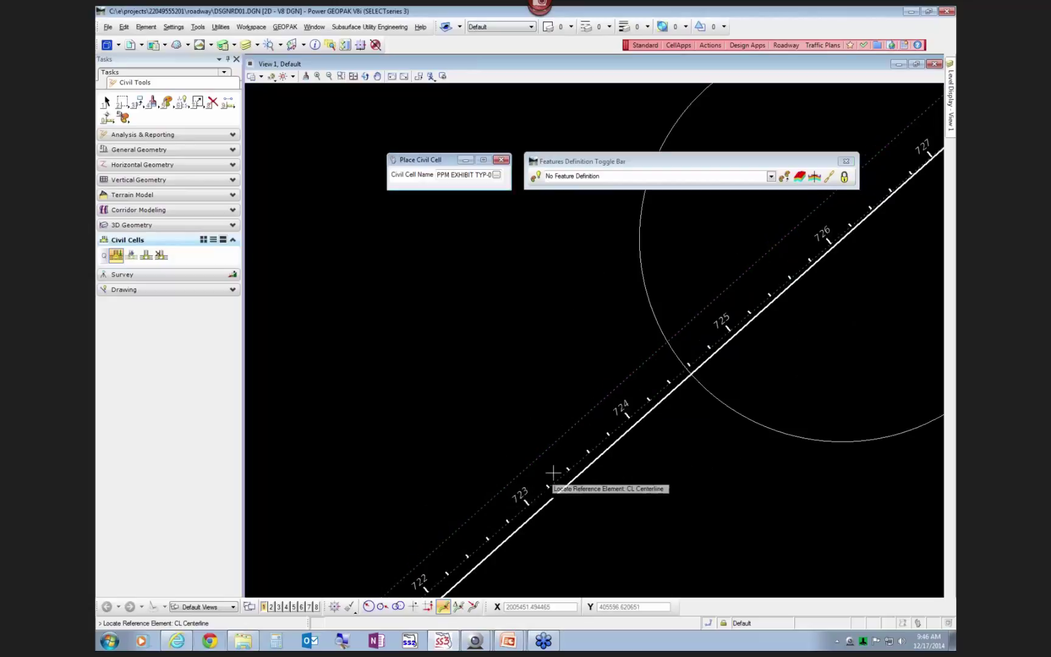
click(597, 446)
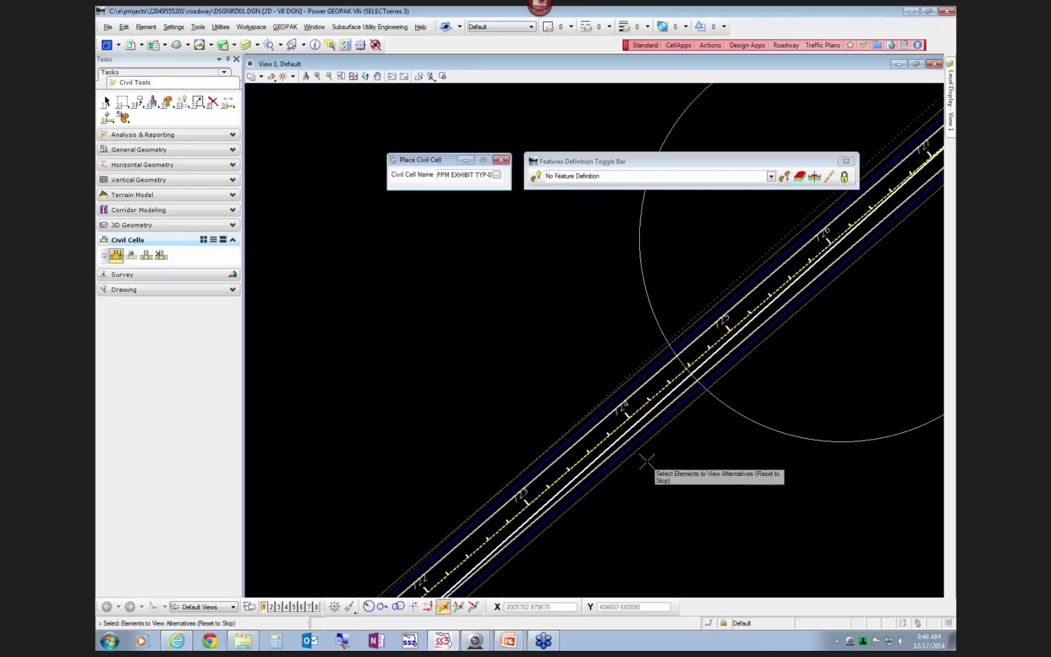
right_click(685, 459)
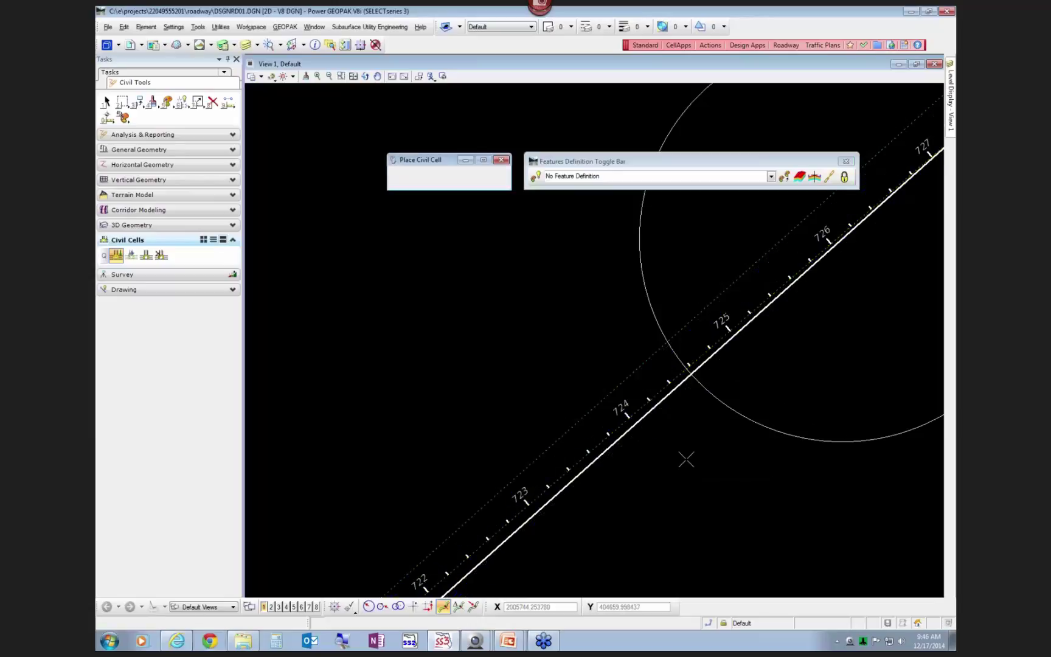
scroll(821, 322, down, 5)
scroll(670, 450, up, 5)
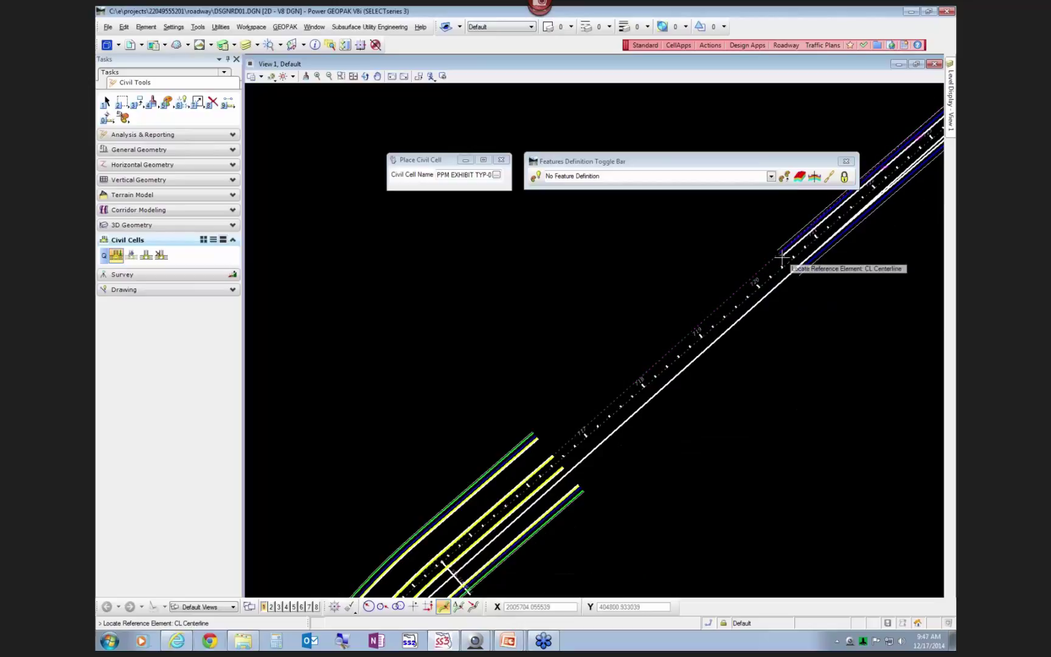
scroll(784, 260, up, 2)
scroll(539, 454, down, 4)
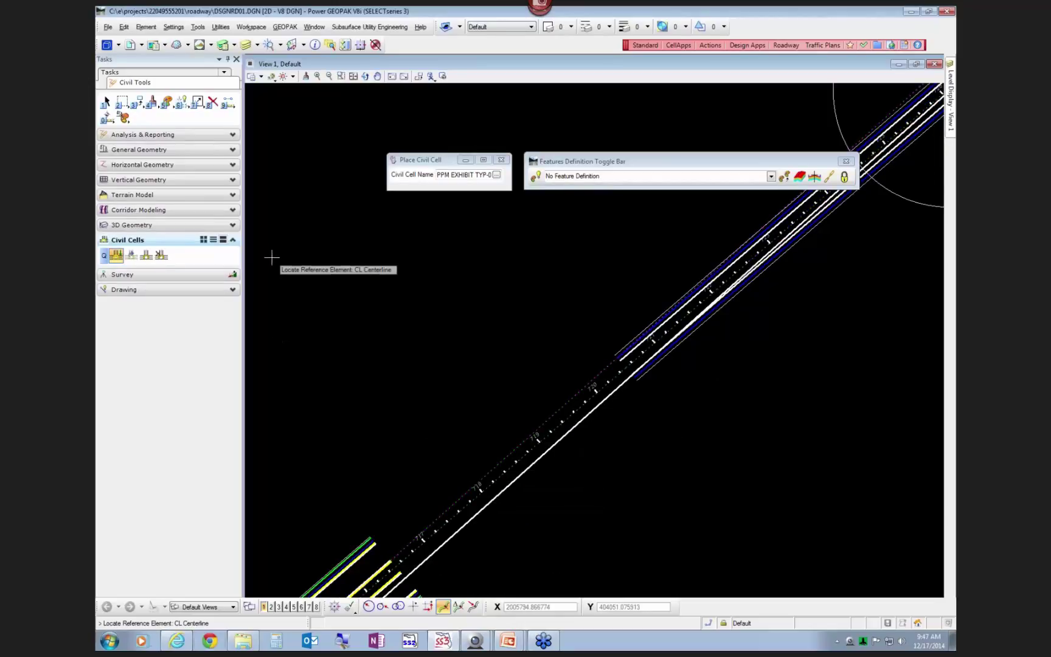
Step: Move the Place Civil Cell and Features Definition Toggle Bar windows clear of the drawing and undo the last civil cell placement
drag(659, 164, 629, 108)
drag(442, 160, 398, 124)
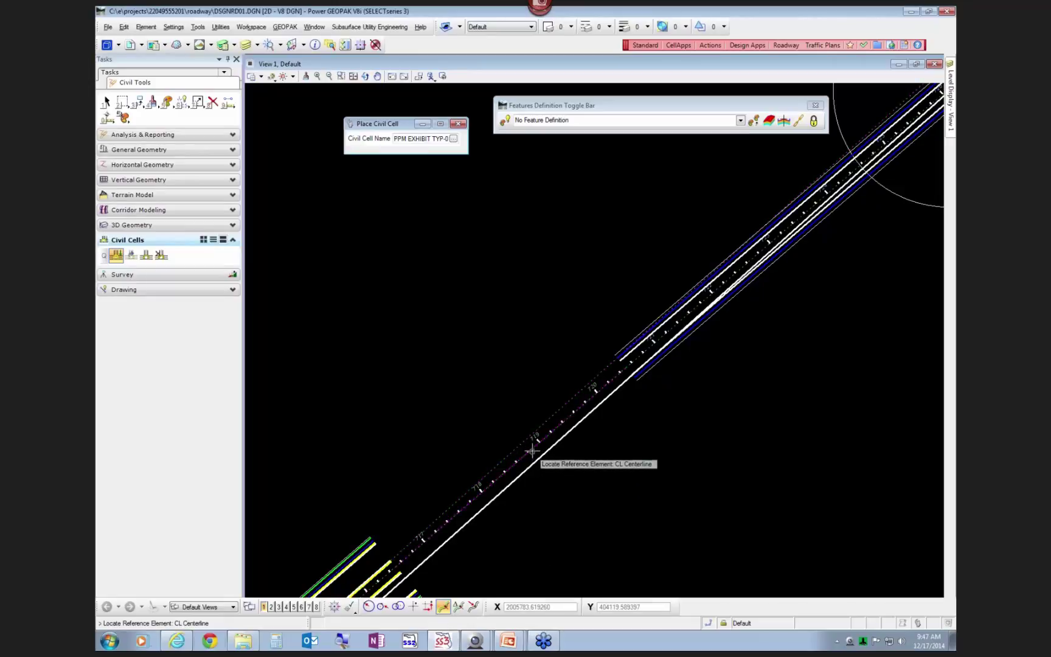
scroll(527, 435, up, 2)
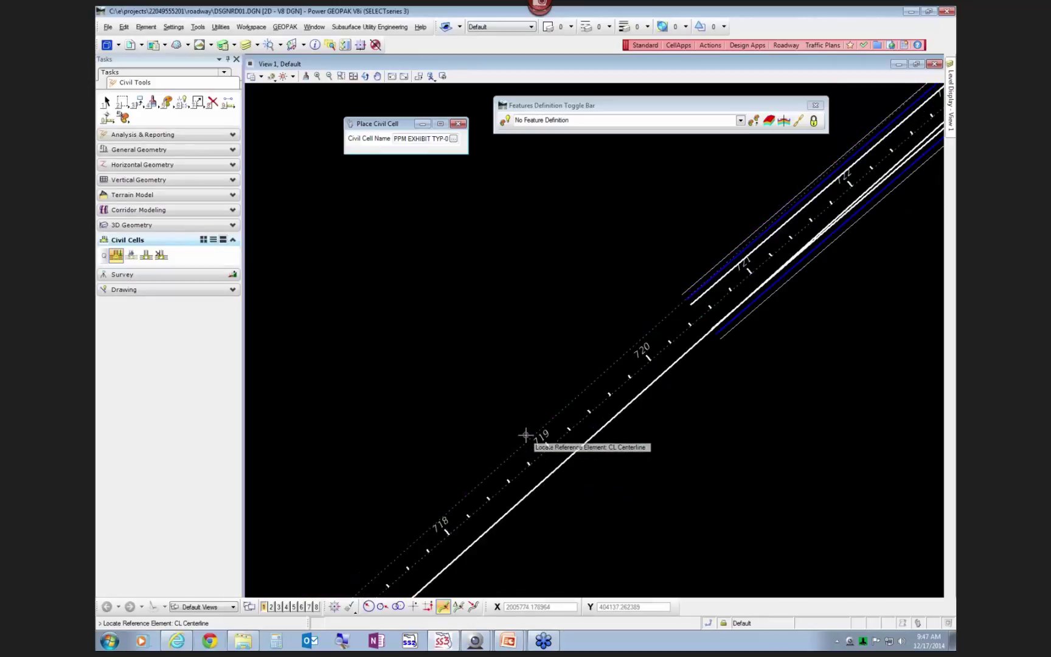
scroll(485, 411, down, 2)
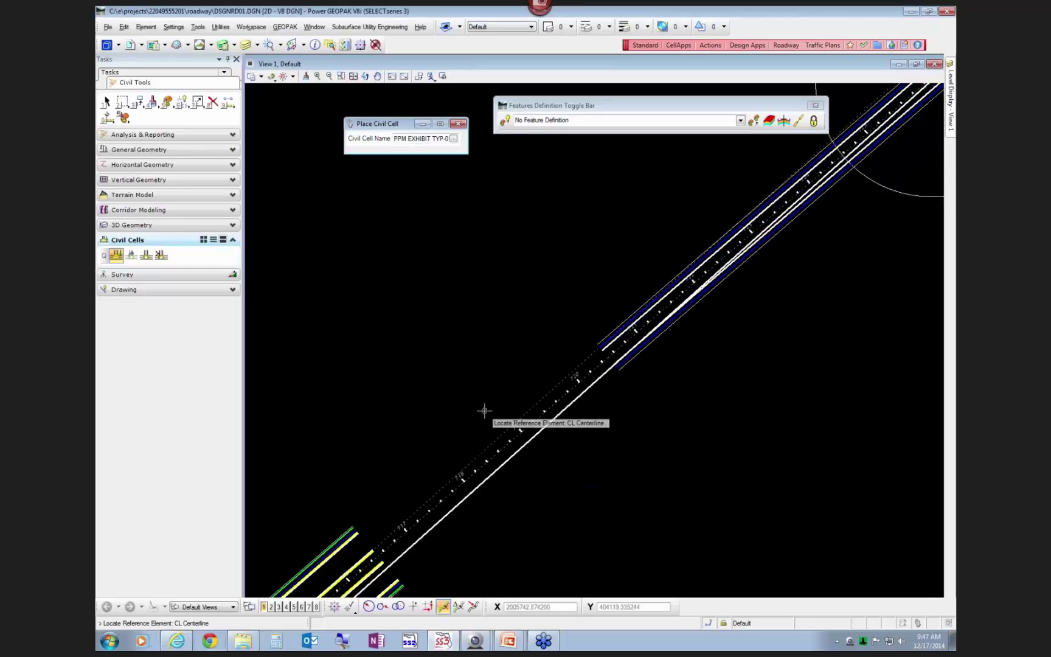
click(484, 411)
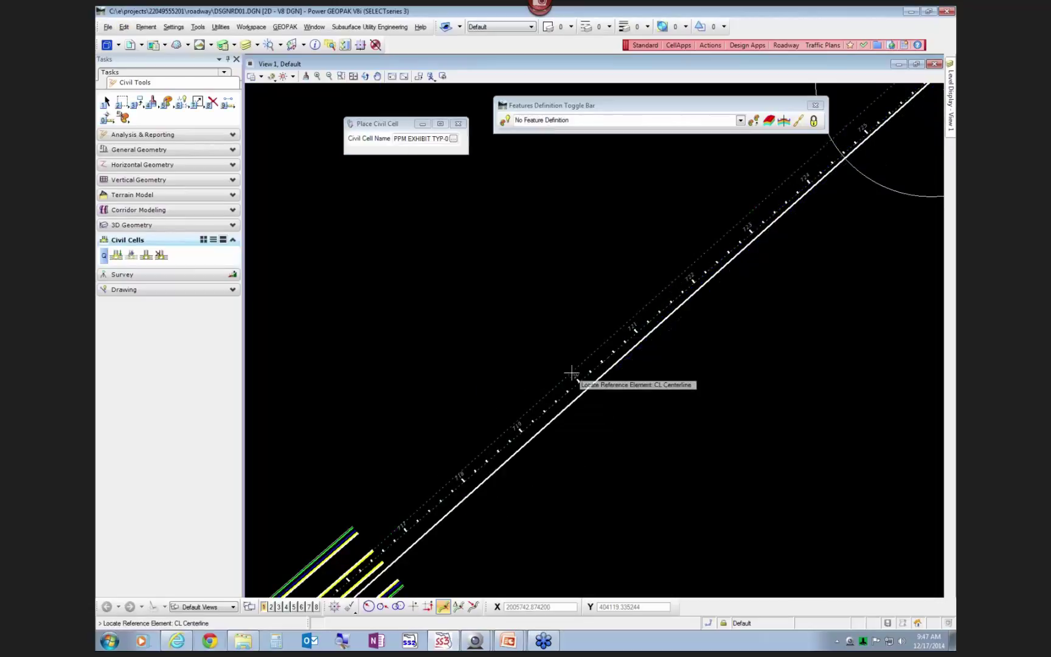
click(668, 280)
Step: Place the two-lane civil cell on the construction line between stations 717 and 720 as CL Centerline, skipping the alternatives
scroll(613, 297, down, 2)
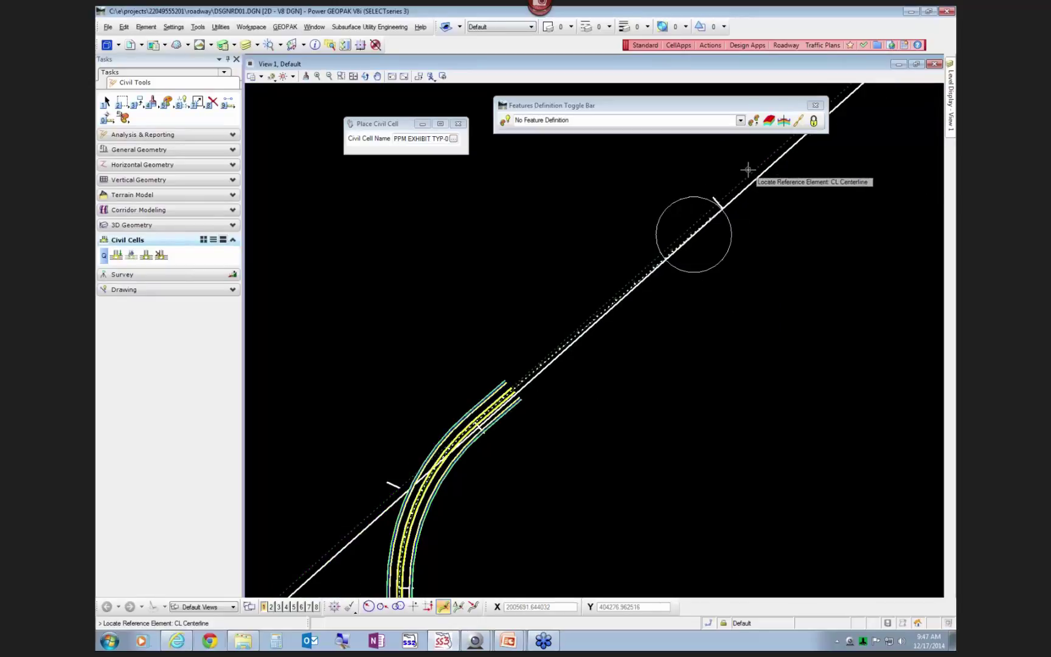
scroll(728, 206, up, 2)
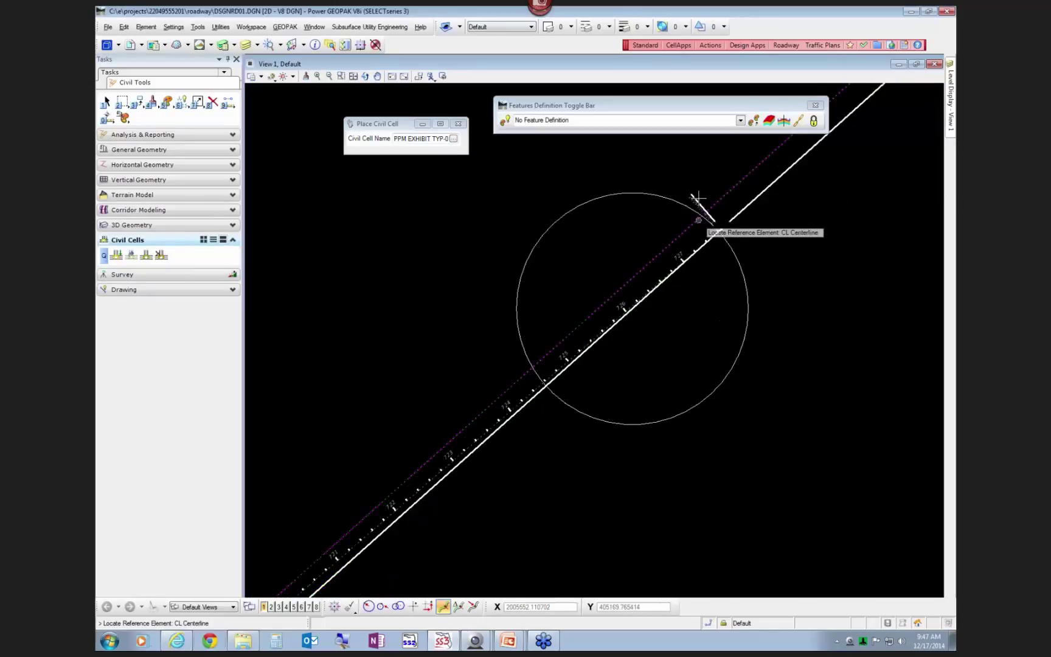
scroll(697, 207, down, 2)
scroll(516, 344, up, 2)
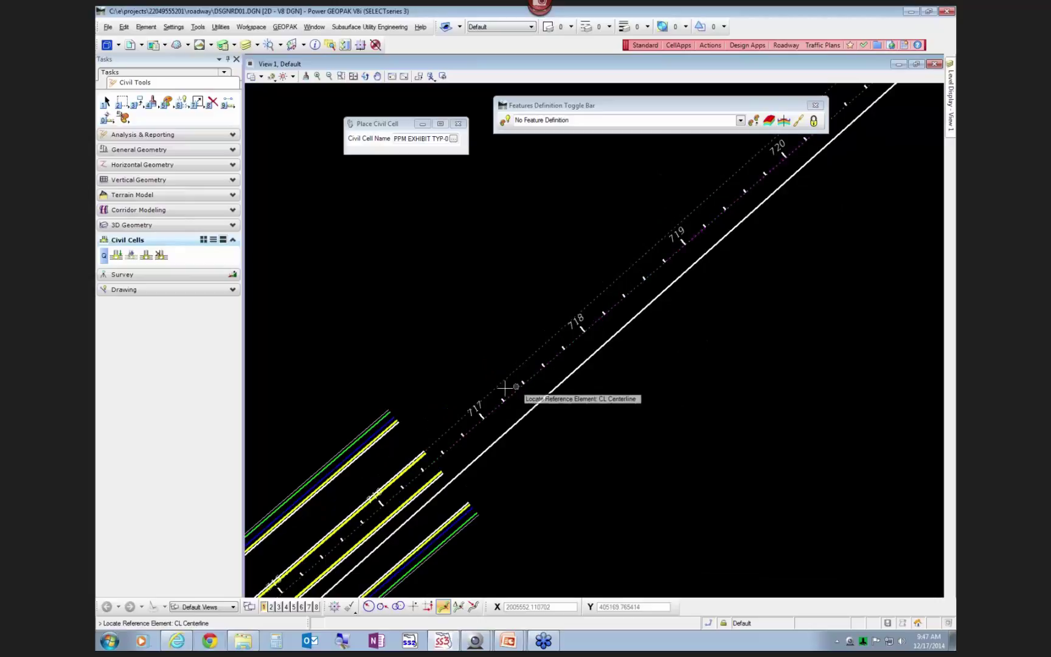
click(473, 430)
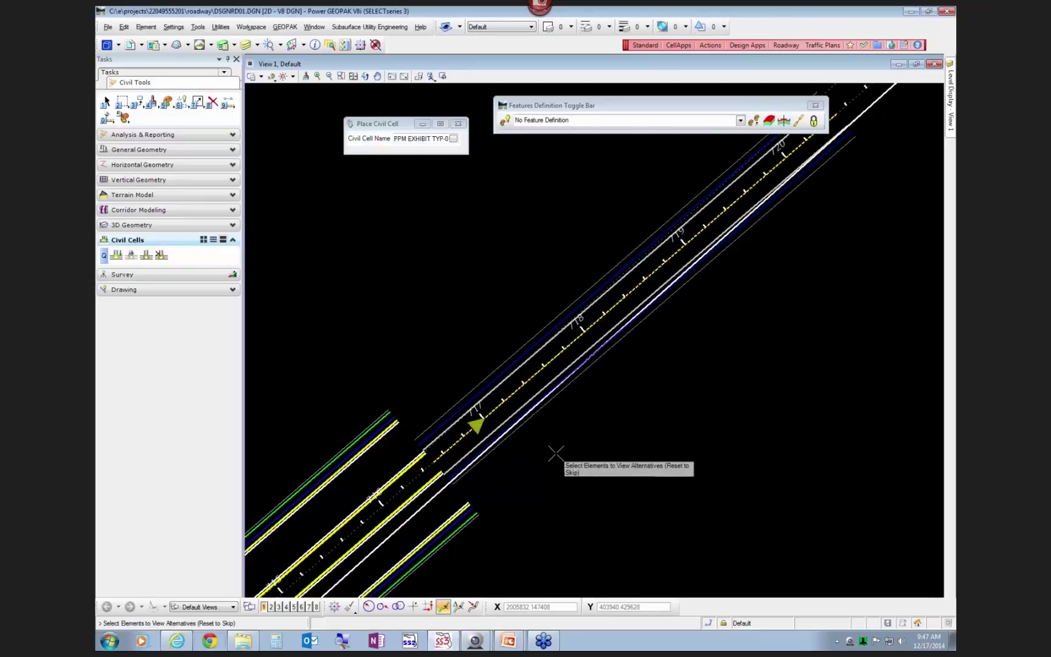
right_click(554, 454)
scroll(546, 458, down, 3)
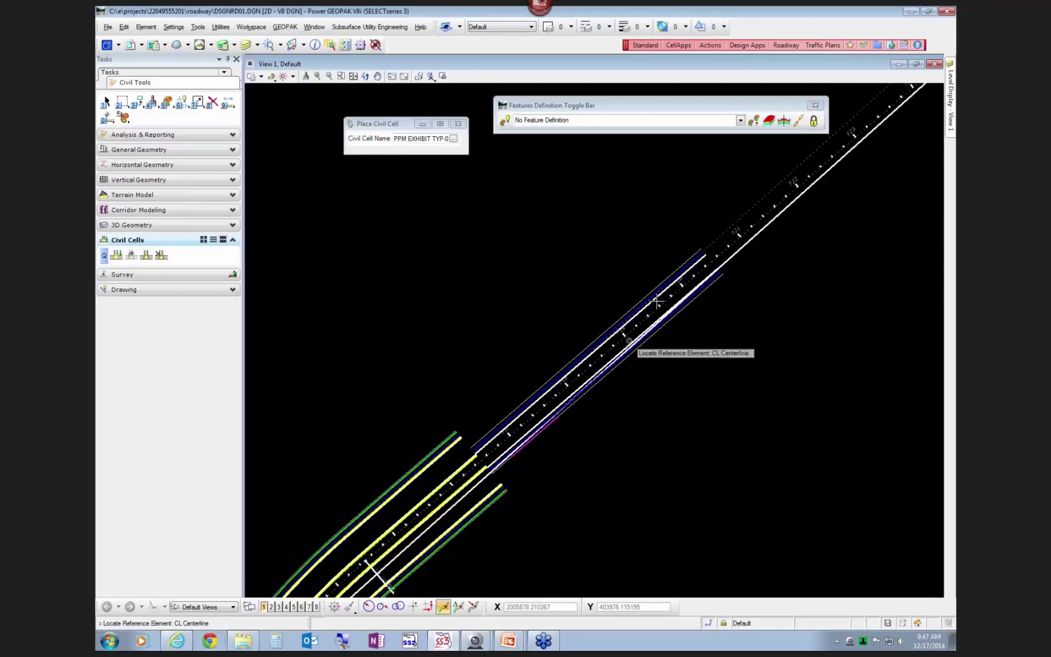
Step: Place another two-lane civil cell on the construction line beyond station 721 as CL Centerline and accept the placement
click(748, 228)
click(751, 227)
click(799, 272)
click(798, 271)
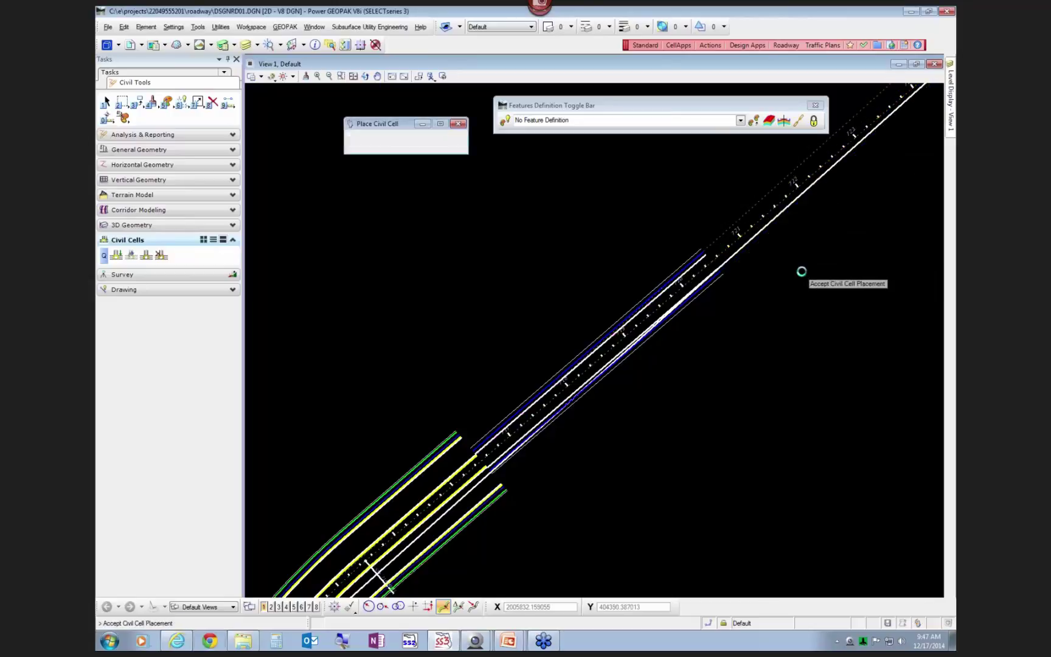
scroll(767, 292, down, 1)
scroll(700, 371, up, 1)
scroll(700, 371, up, 1)
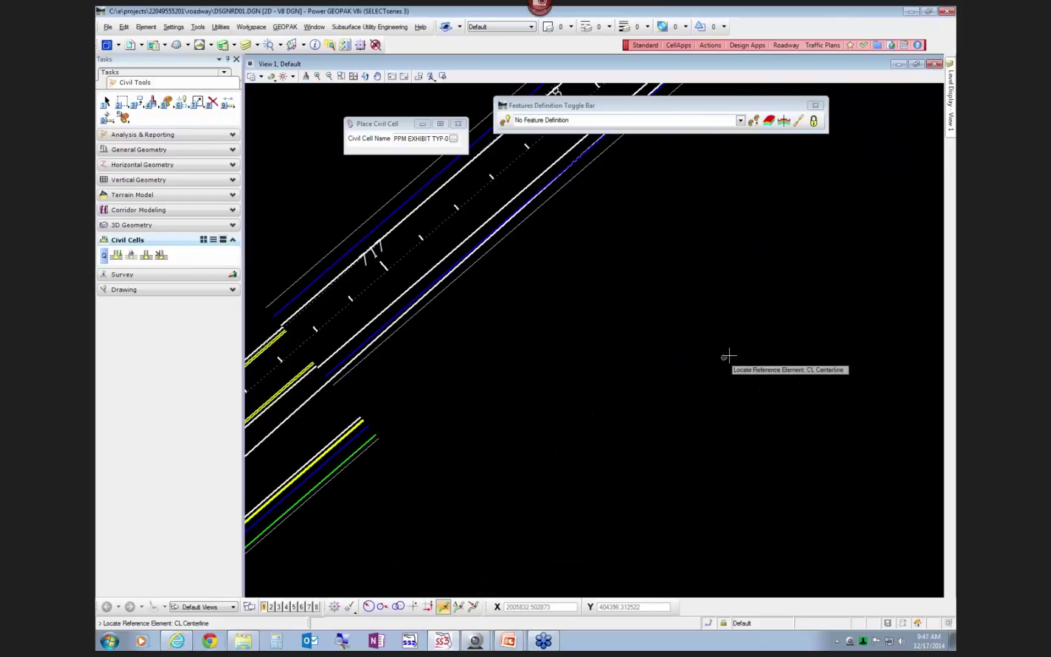
scroll(481, 375, up, 1)
right_click(455, 363)
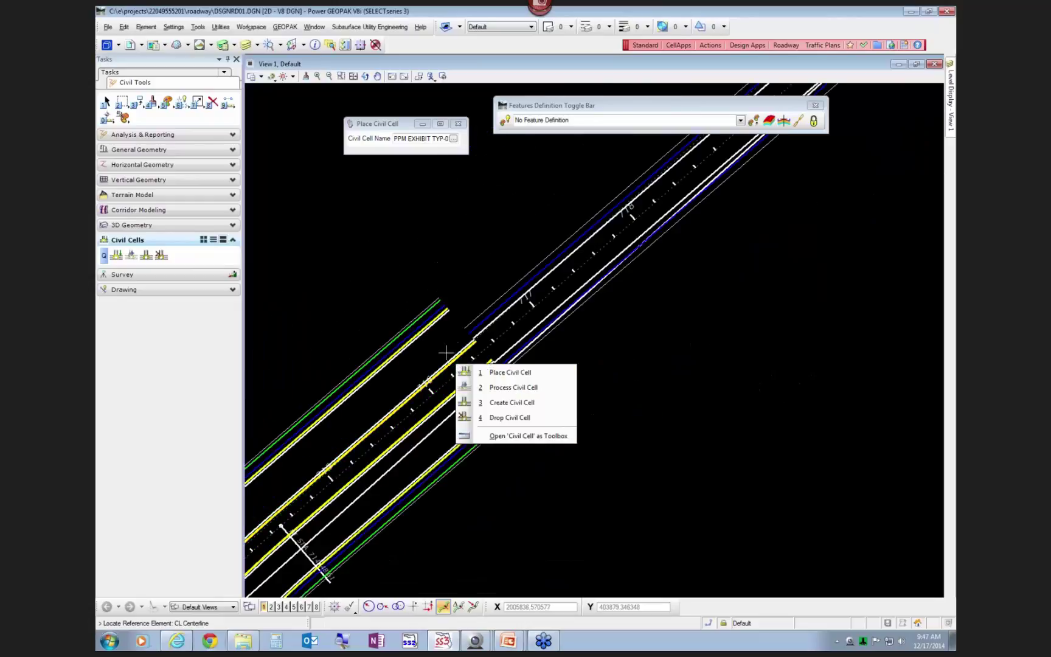
scroll(452, 340, up, 2)
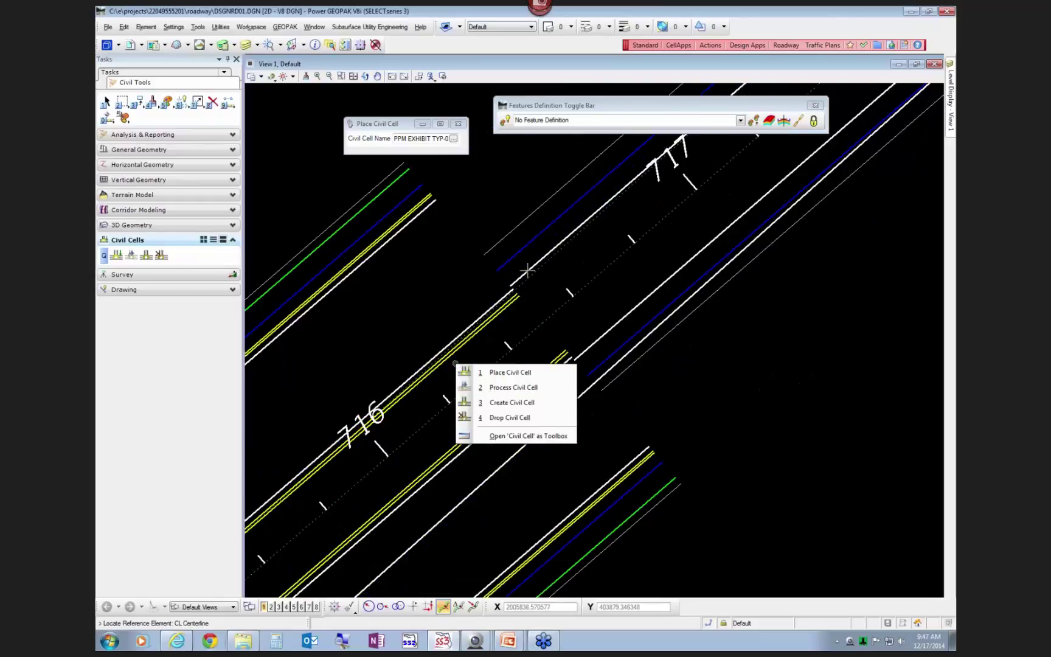
key(2)
click(514, 279)
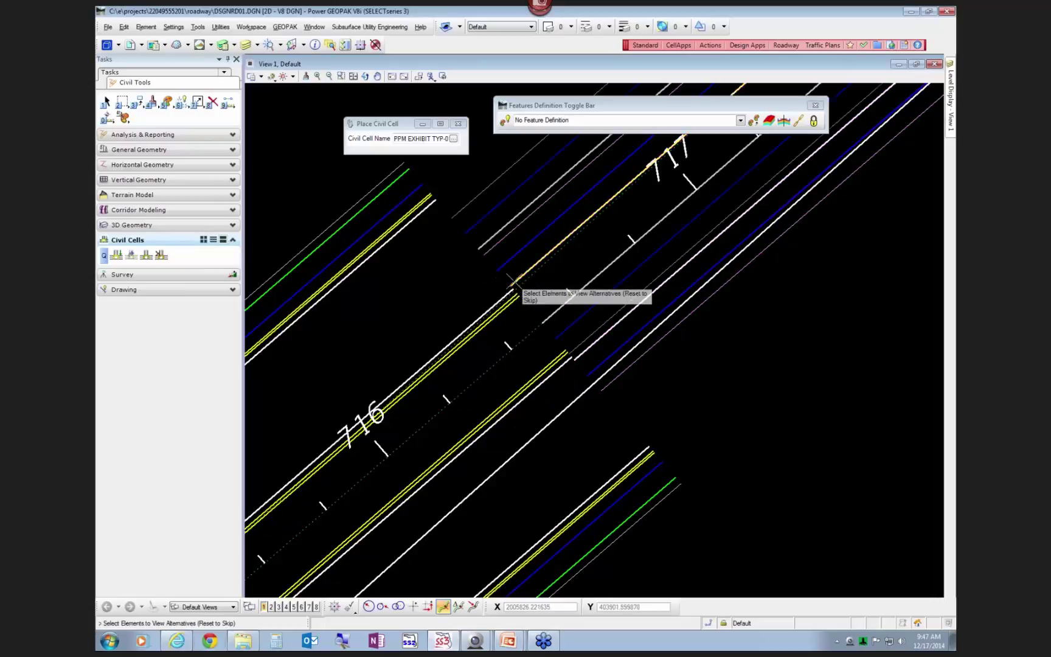
right_click(511, 278)
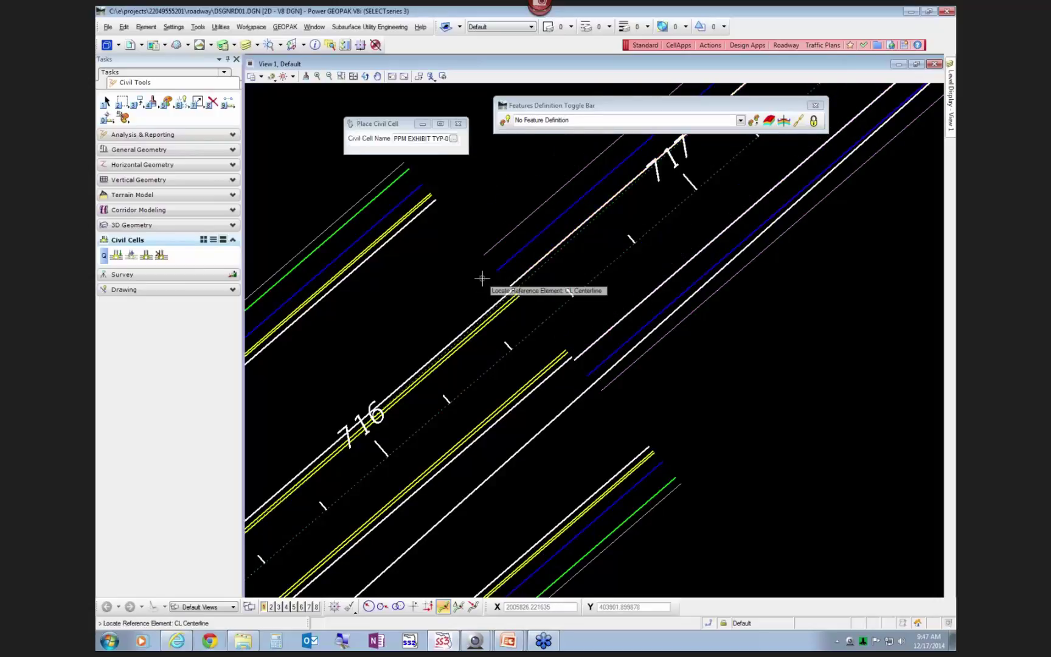
right_click(482, 279)
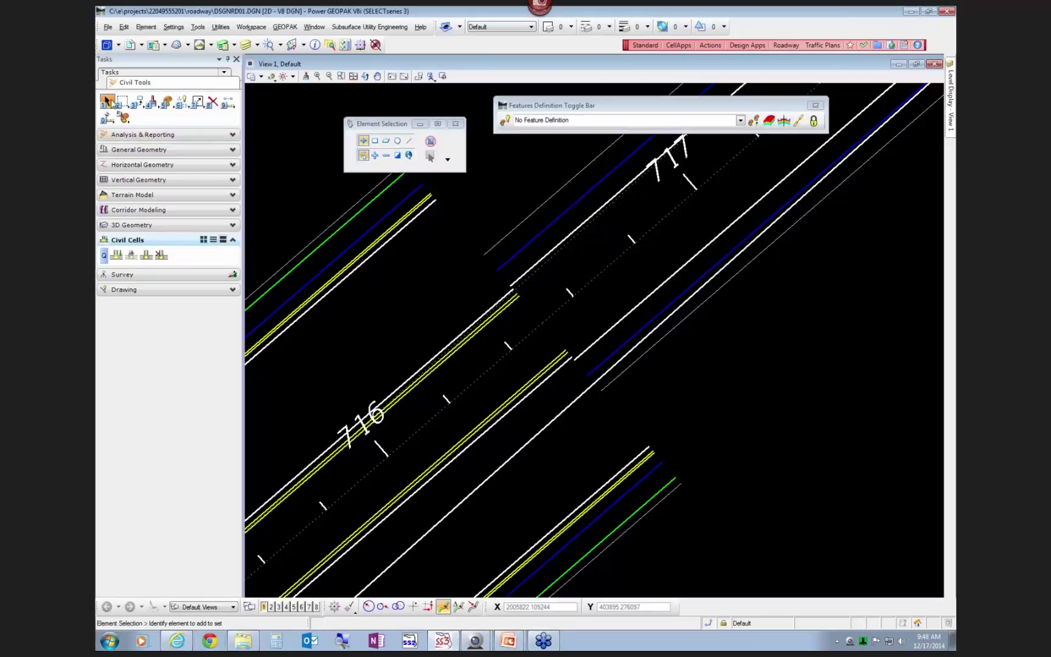
Step: Set the start offset of the two-lane cell's LT_PVT_EOP_OUT edge near station 717 to -29, checking the four-lane cell's matching edge
click(537, 260)
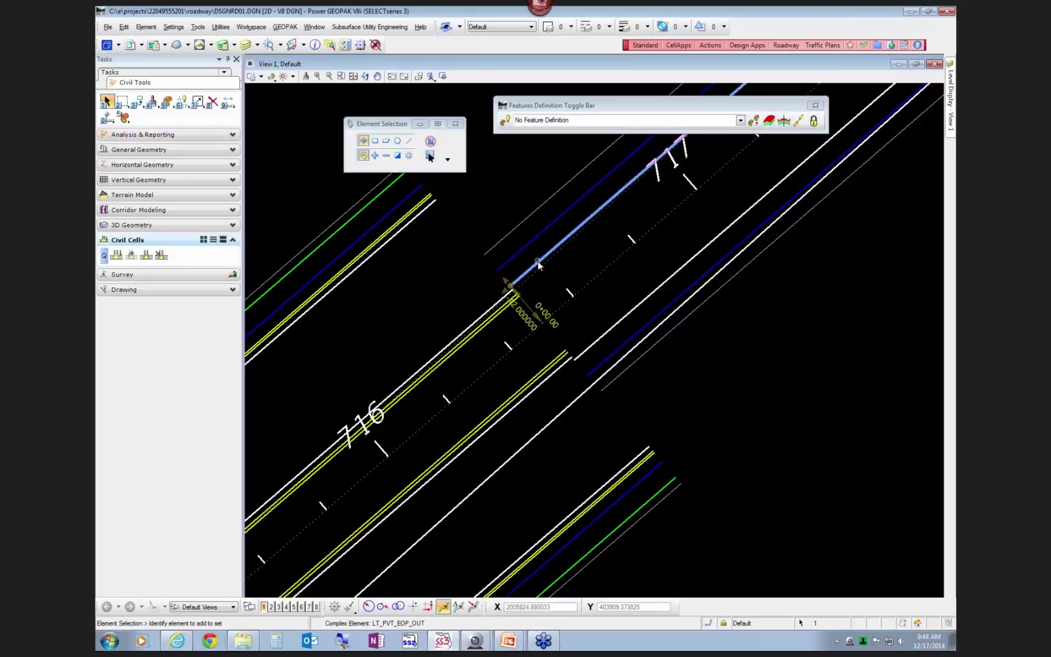
click(526, 321)
click(418, 227)
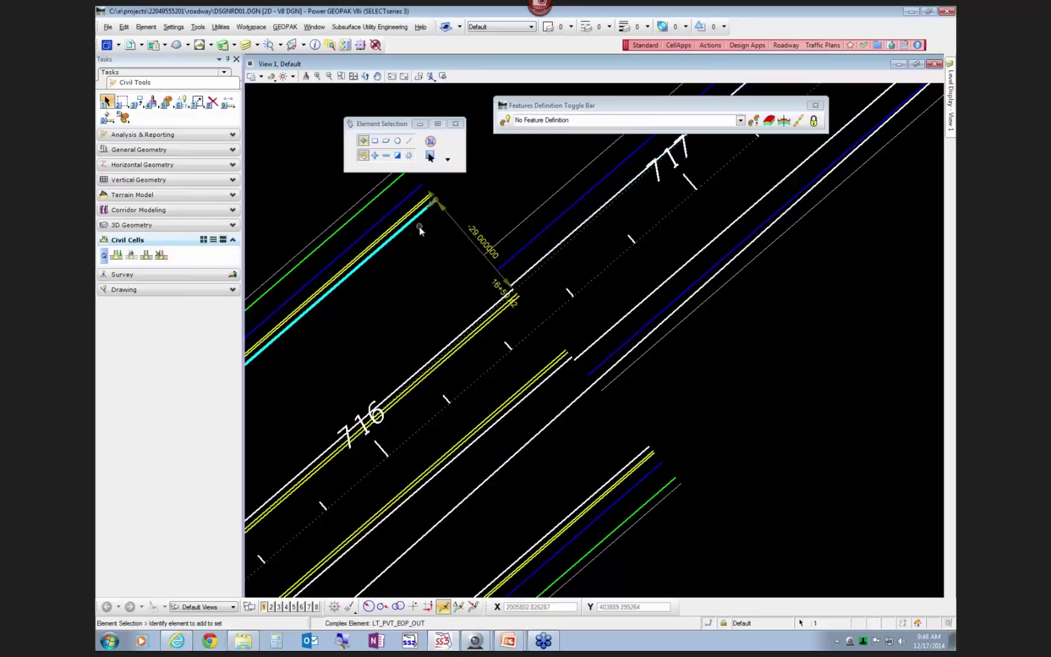
click(536, 263)
click(527, 321)
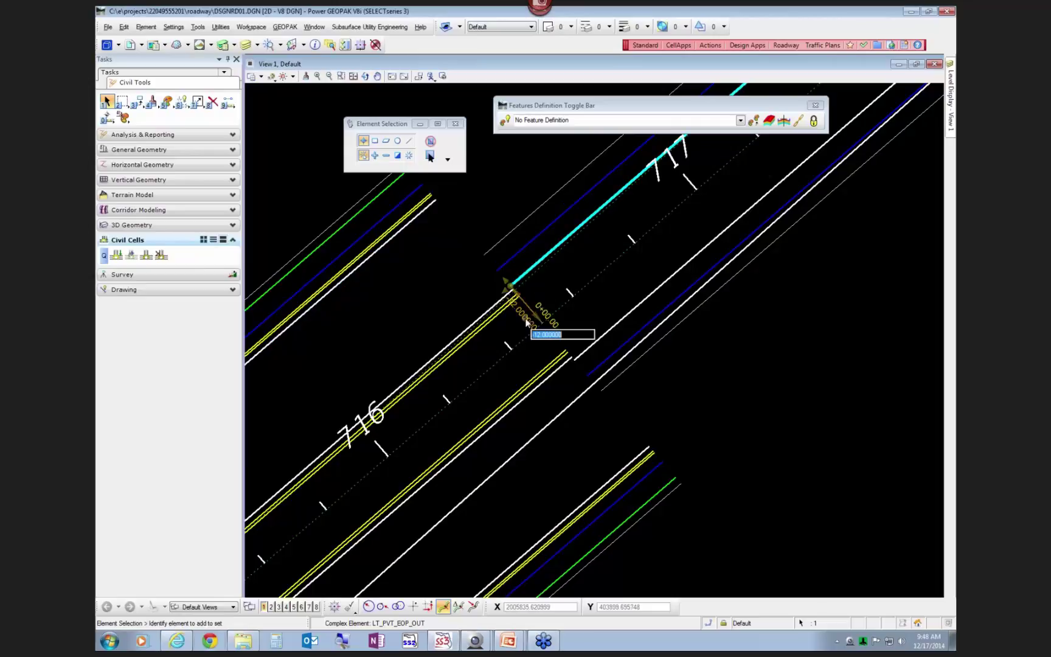
key(BackSpace)
key(Return)
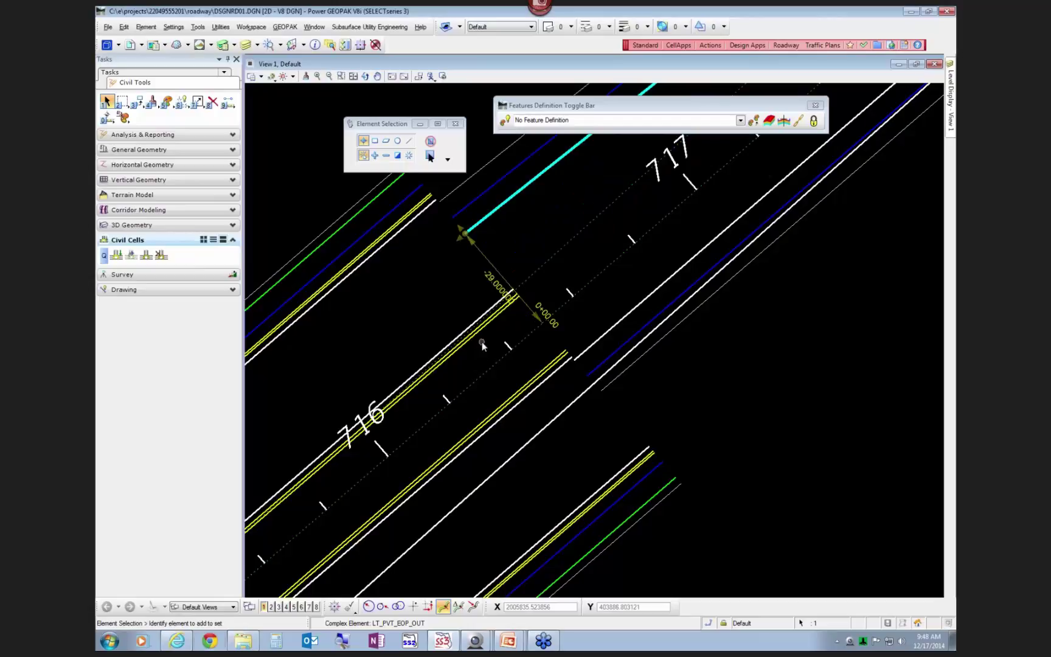
Step: Set the start offsets near station 717 to -40 for the two-lane cell's LT_PVT_EOP_OUT edge and 40 for its RT_PVT_EOP_OUT edge
click(495, 285)
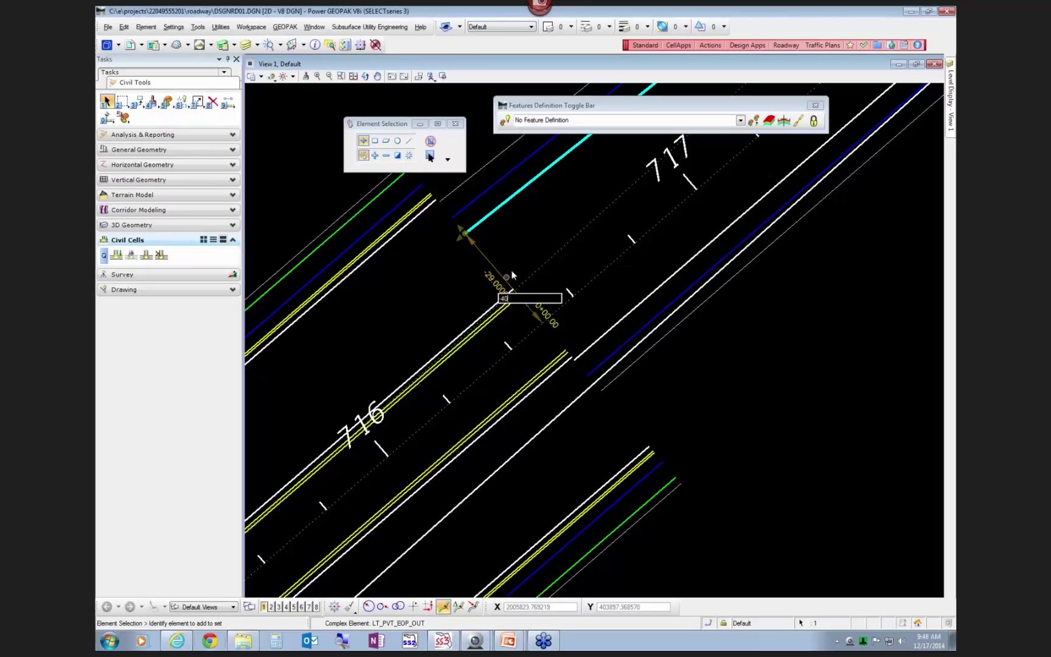
text(-40)
key(Return)
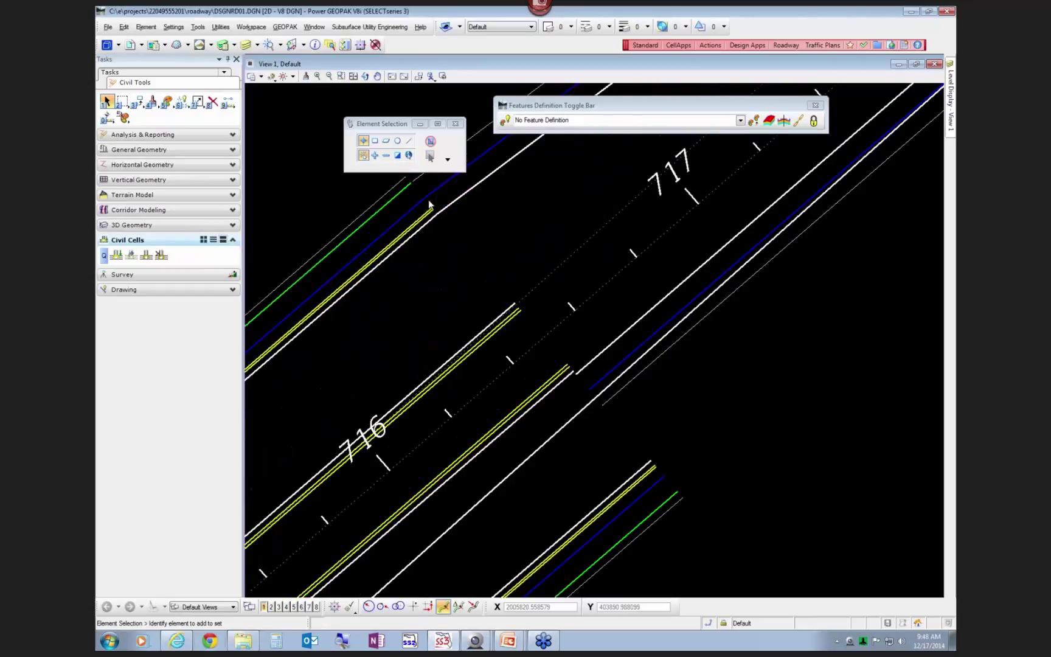
click(603, 352)
click(551, 365)
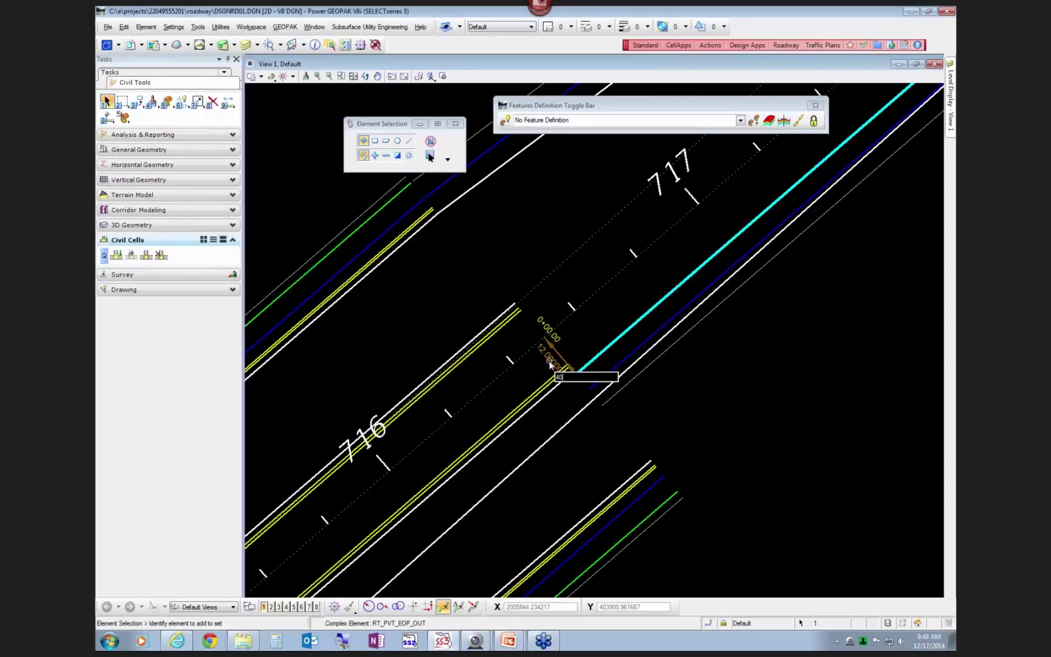
key(Return)
Step: Examine the transition between the four-lane and two-lane sections, and check the LT_PVT_EOP_OUT edge offsets beyond station 721
scroll(633, 469, down, 6)
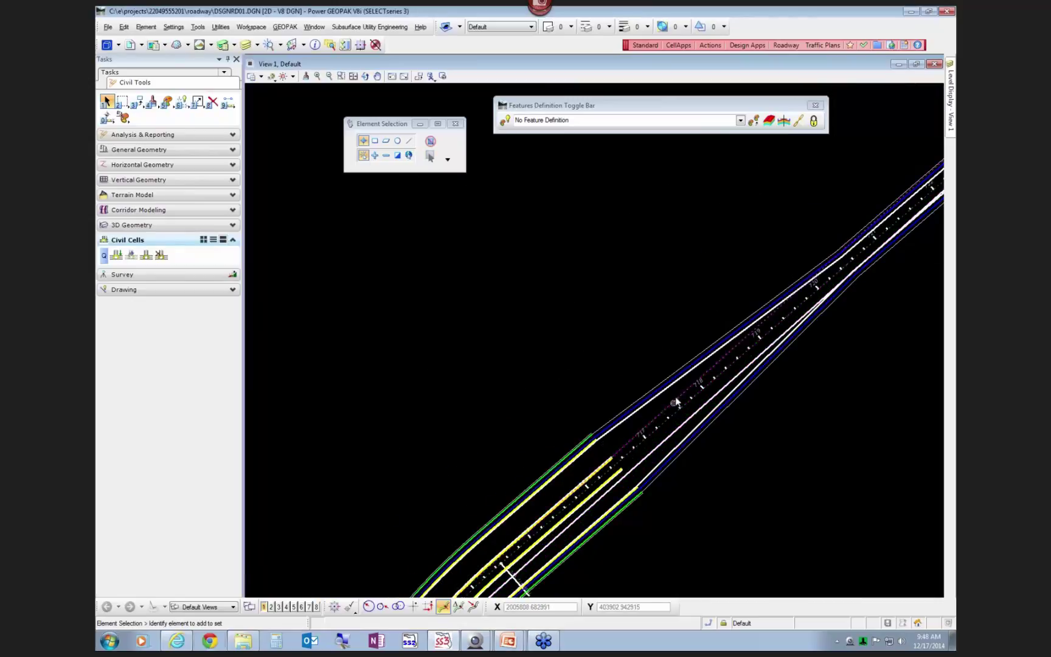
scroll(851, 266, up, 2)
scroll(860, 248, down, 2)
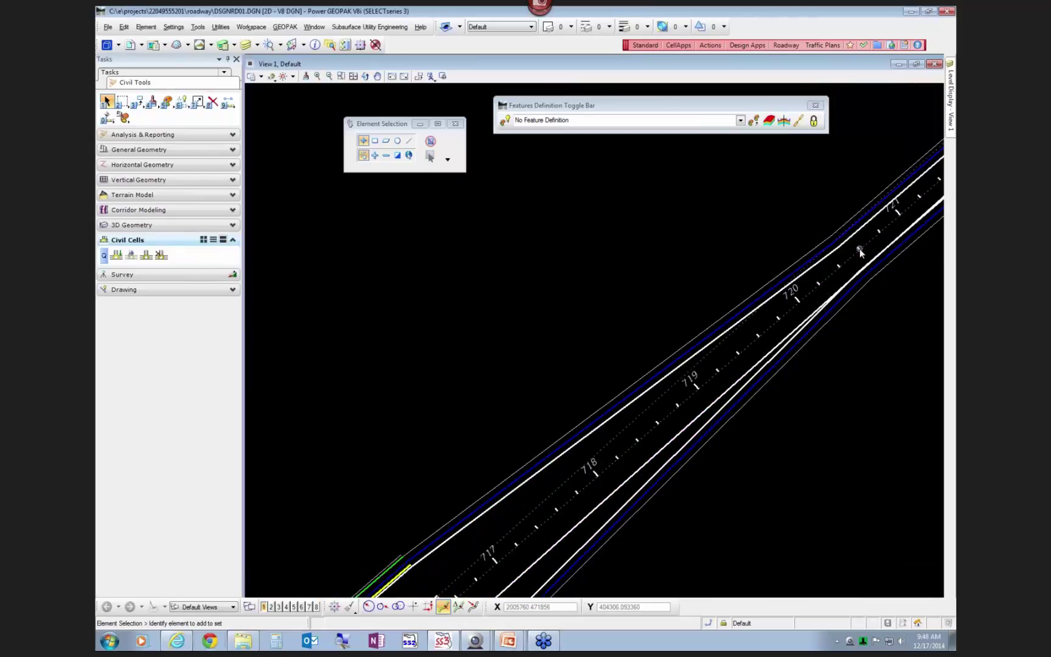
scroll(785, 268, down, 1)
scroll(797, 216, up, 2)
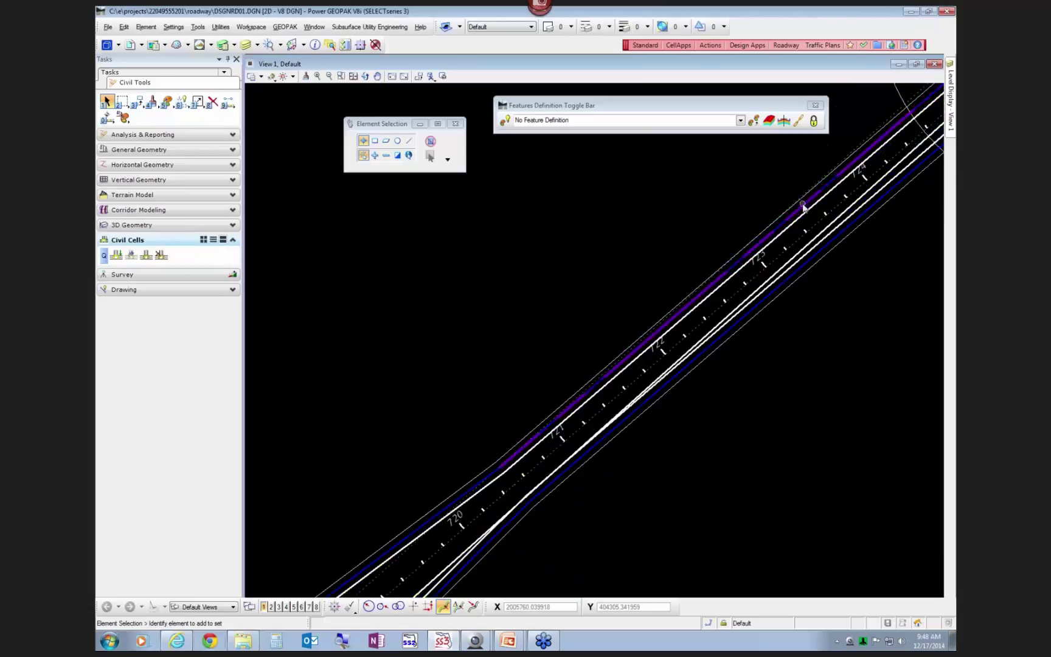
scroll(635, 289, down, 2)
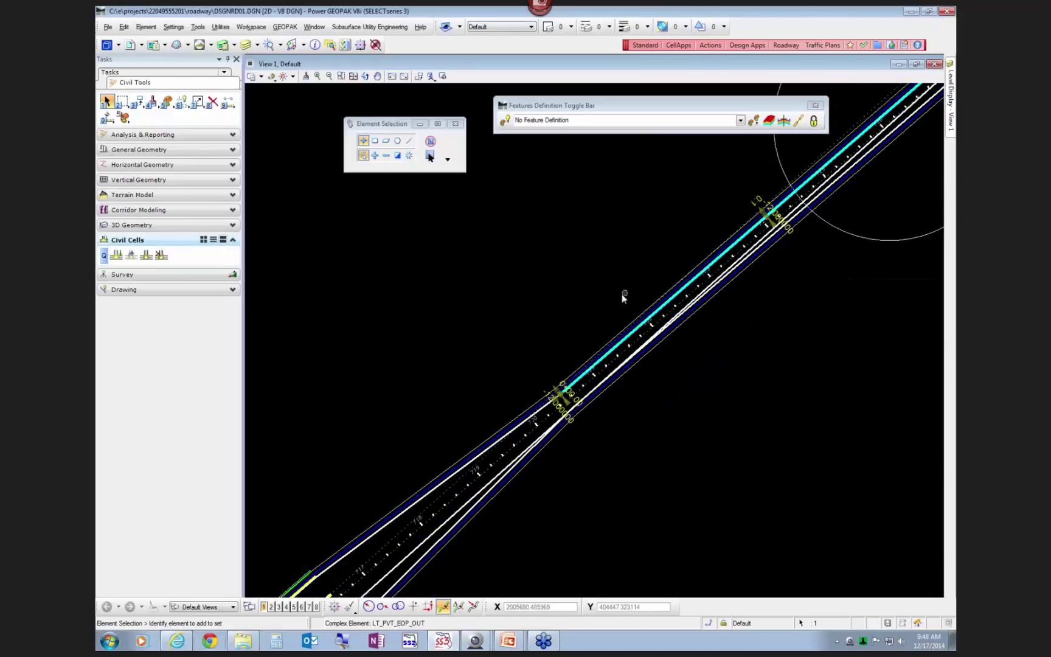
scroll(627, 295, down, 2)
middle_drag(697, 302, 753, 408)
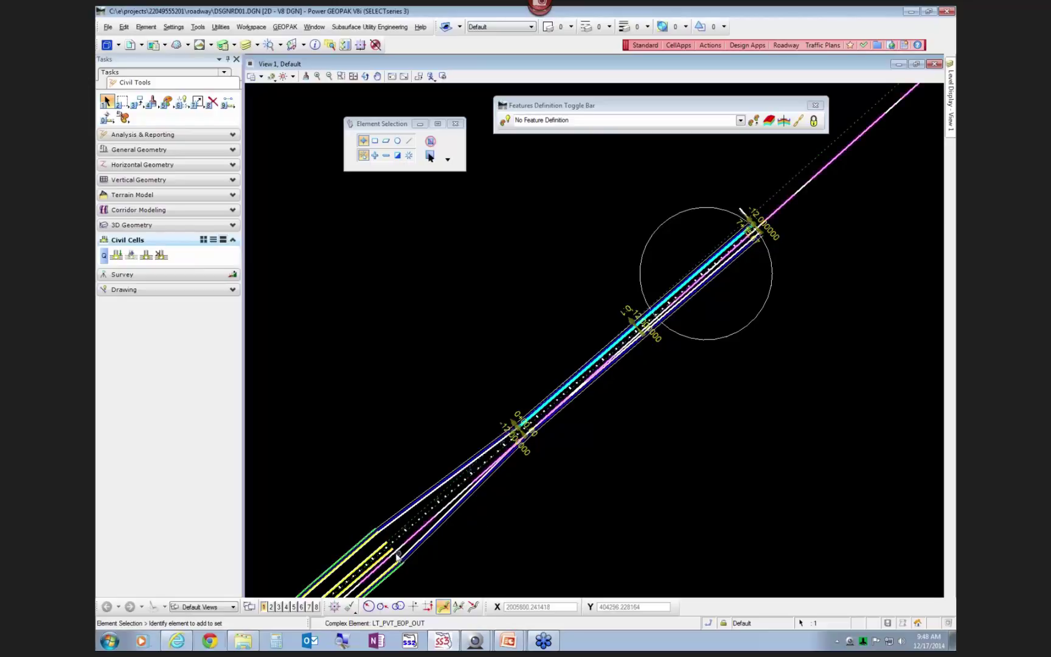
Step: Check the offsets of the two-lane cell's LT_SHLDR_PVT_TOP_OUT line near station 724 and along its length
mouse_move(380, 539)
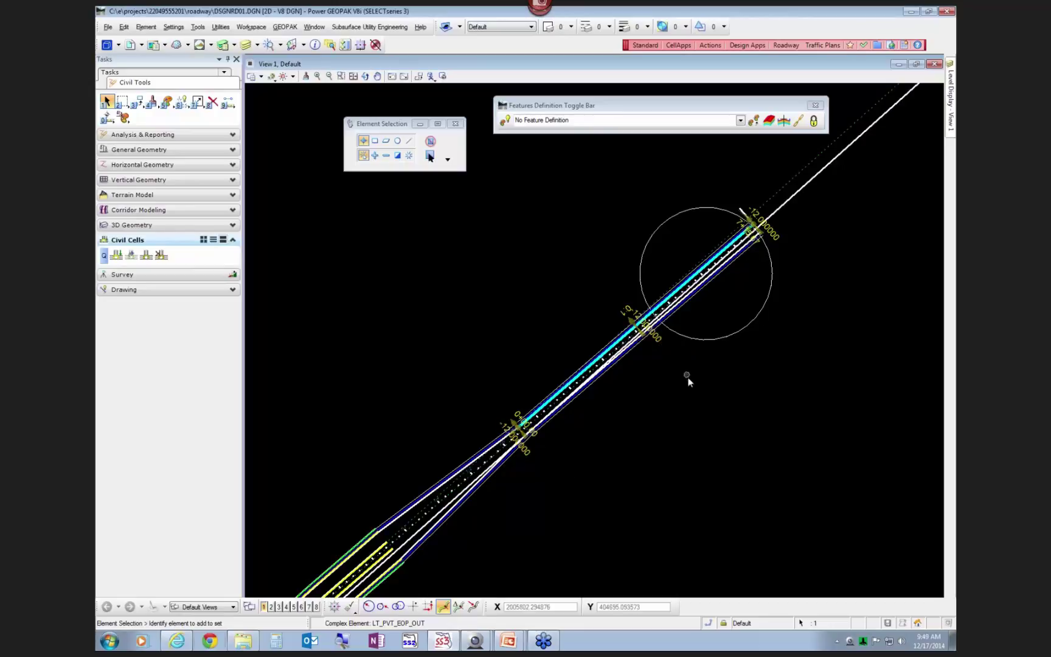
scroll(644, 331, up, 5)
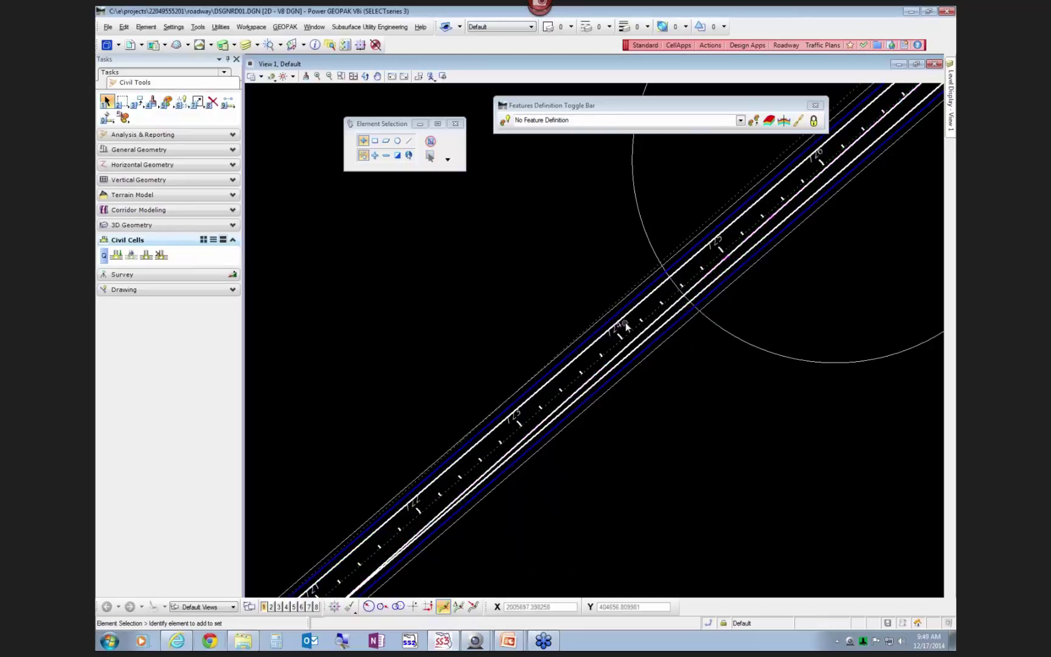
scroll(628, 322, up, 3)
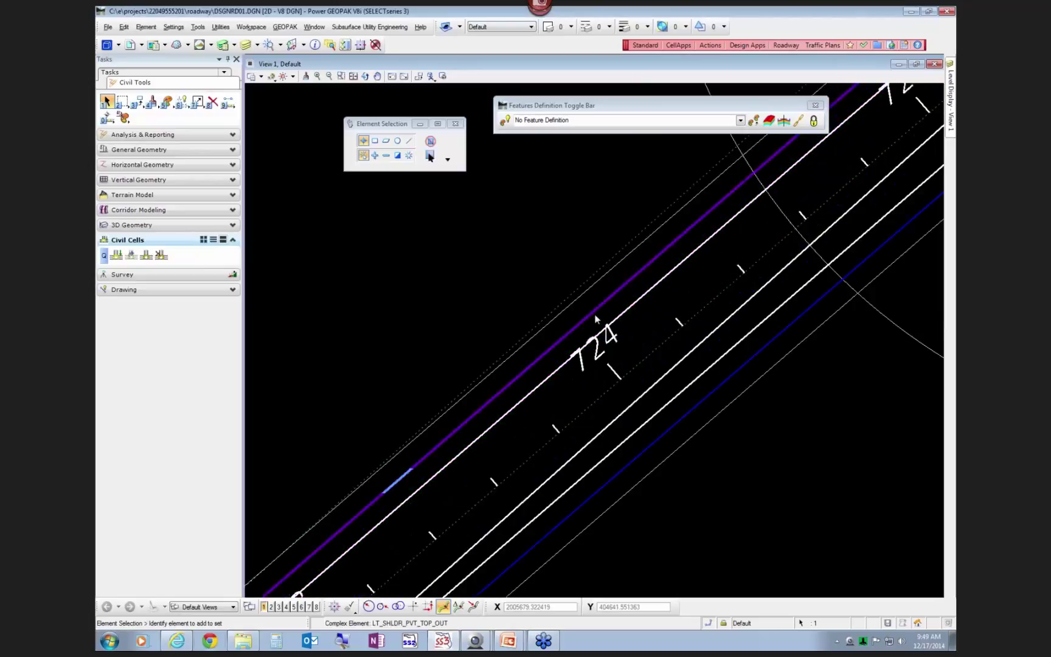
click(605, 306)
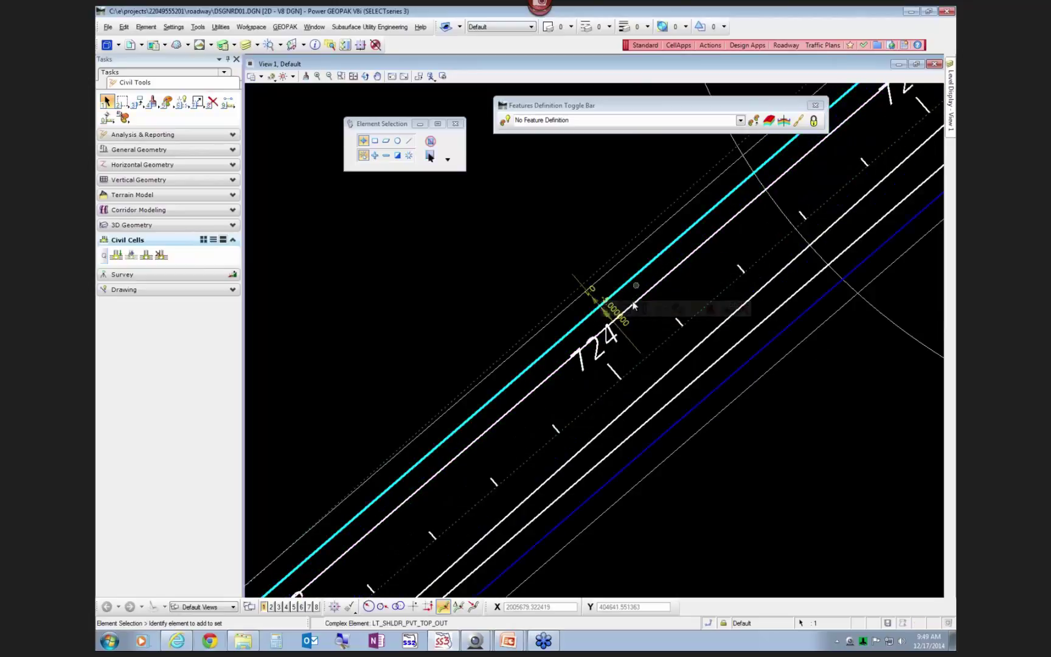
scroll(658, 347, down, 2)
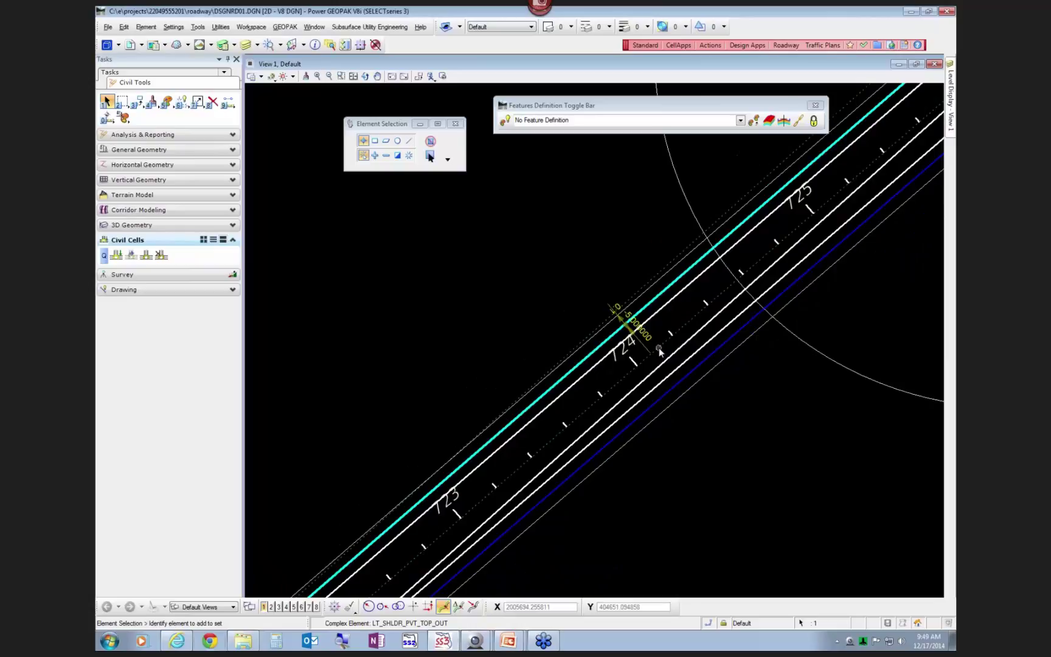
scroll(642, 329, down, 3)
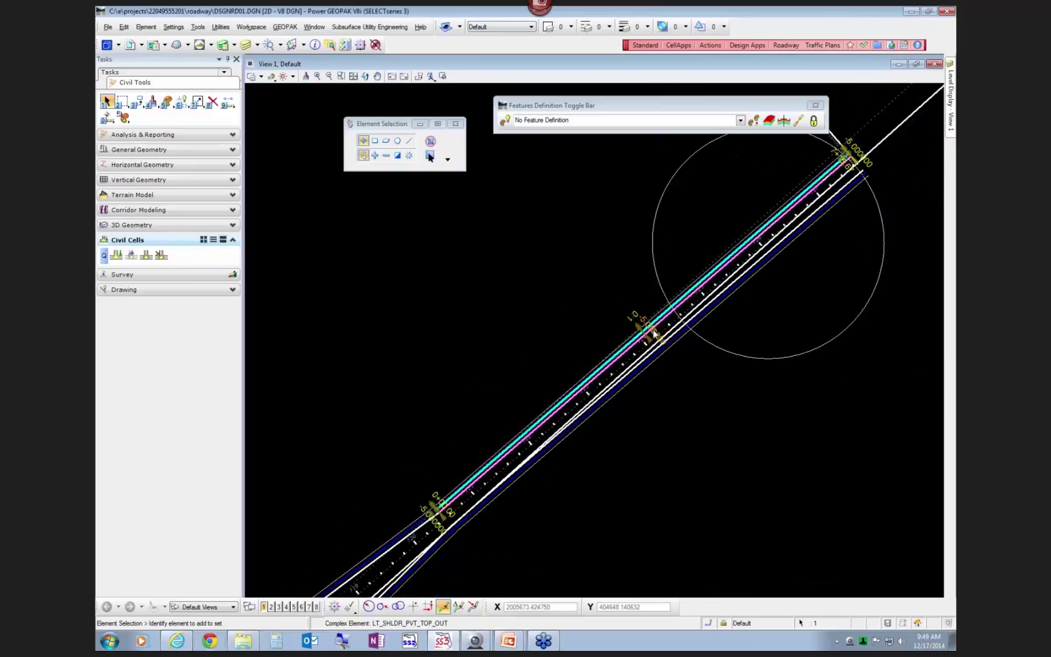
click(697, 416)
Step: Examine how the four-lane and two-lane edge lines meet near station 717 and along the whole curved alignment
scroll(541, 425, up, 3)
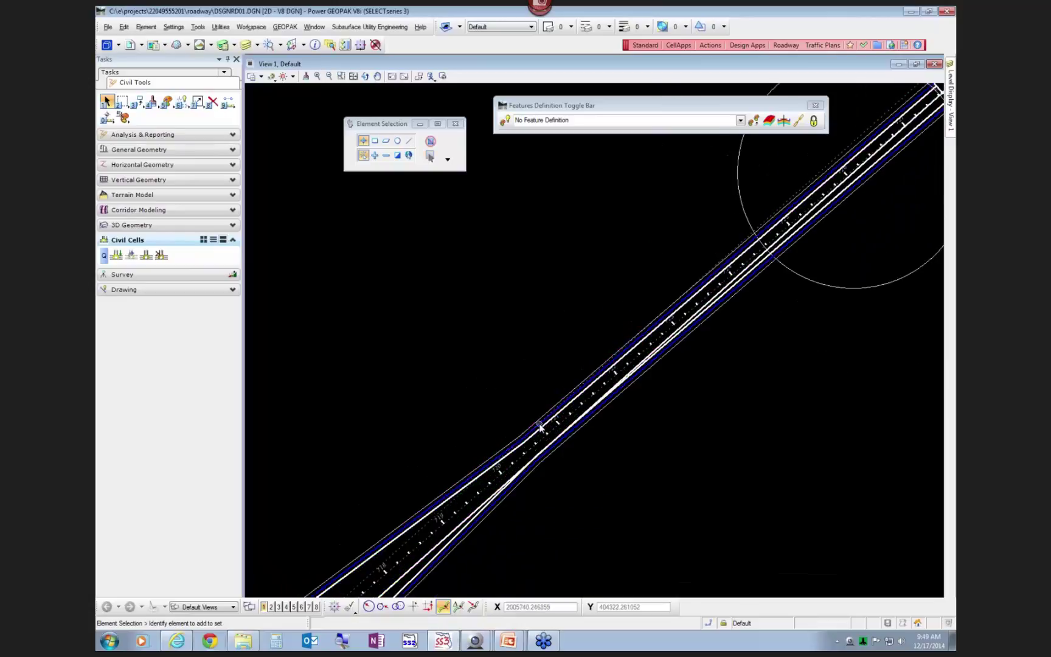
scroll(578, 438, down, 3)
scroll(402, 541, up, 3)
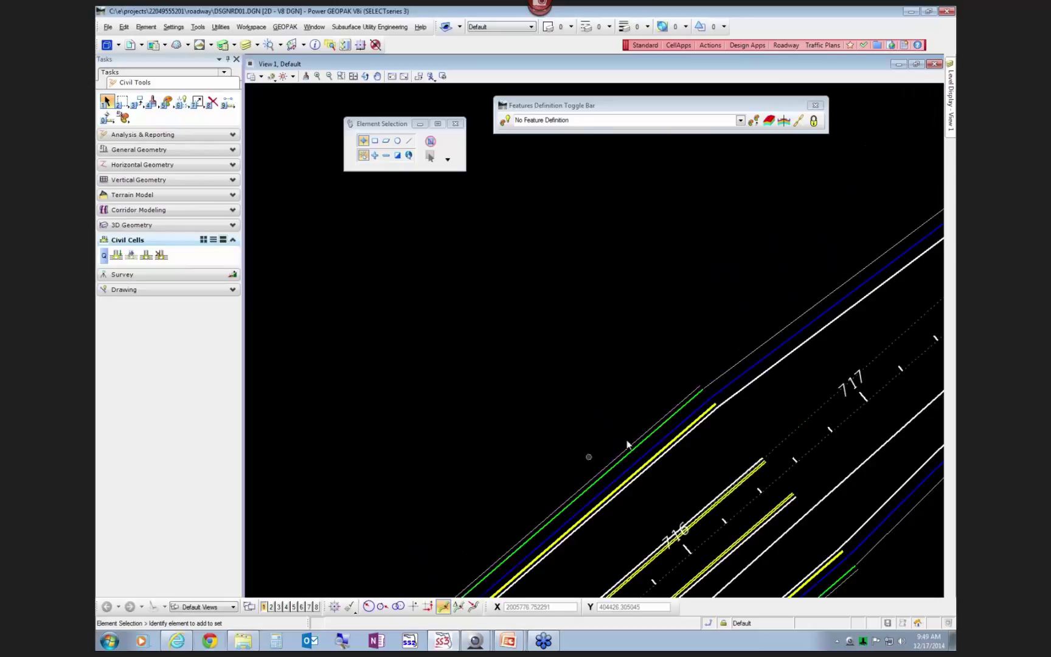
scroll(687, 418, up, 1)
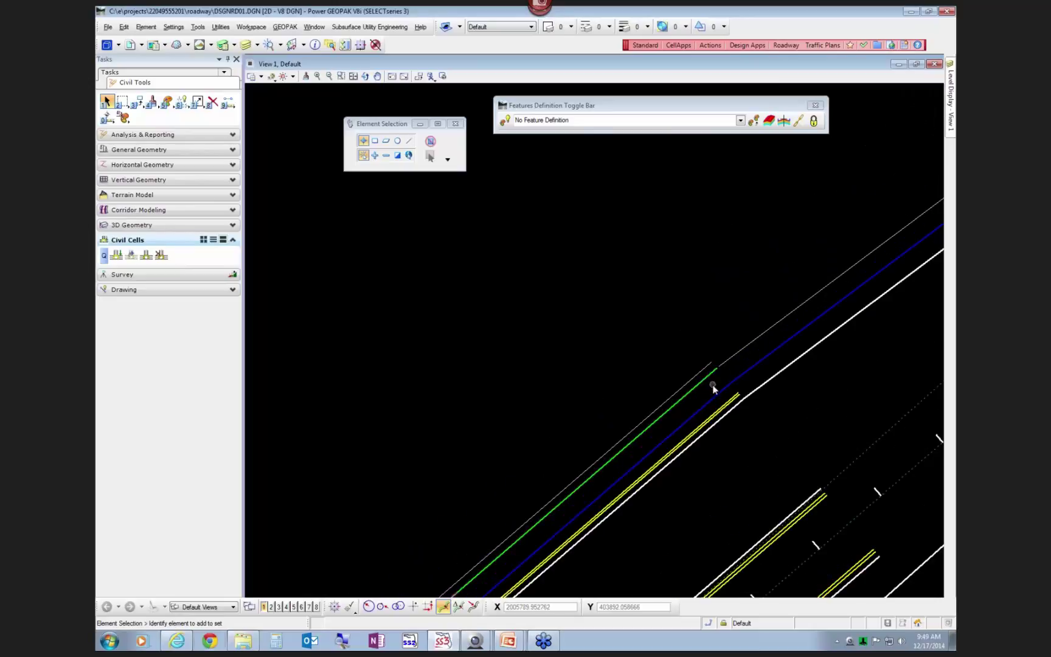
scroll(673, 352, down, 4)
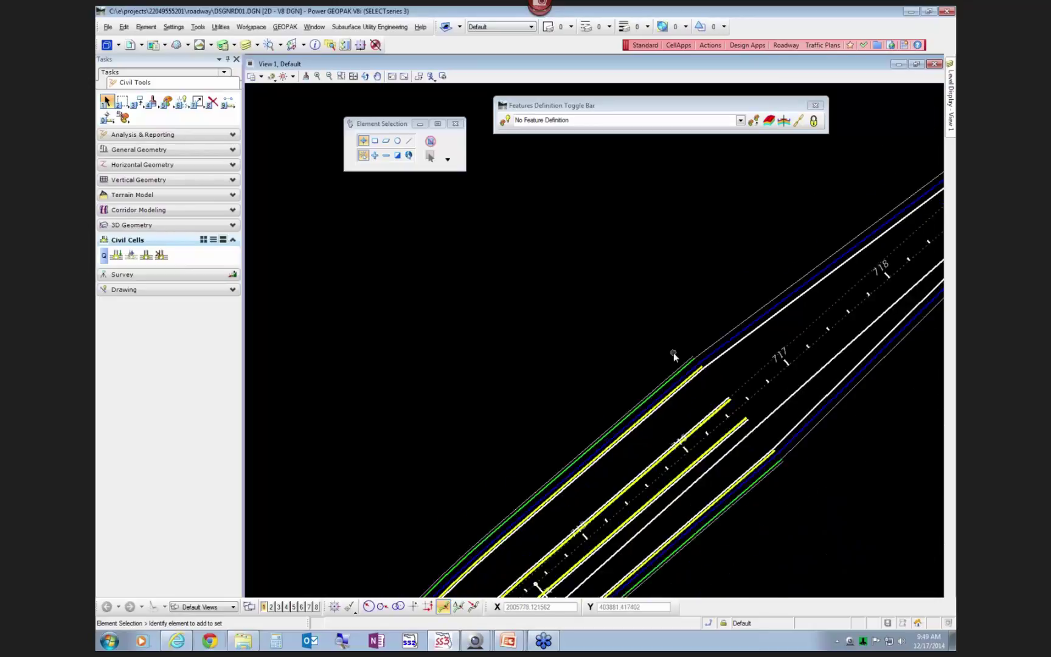
scroll(592, 390, down, 3)
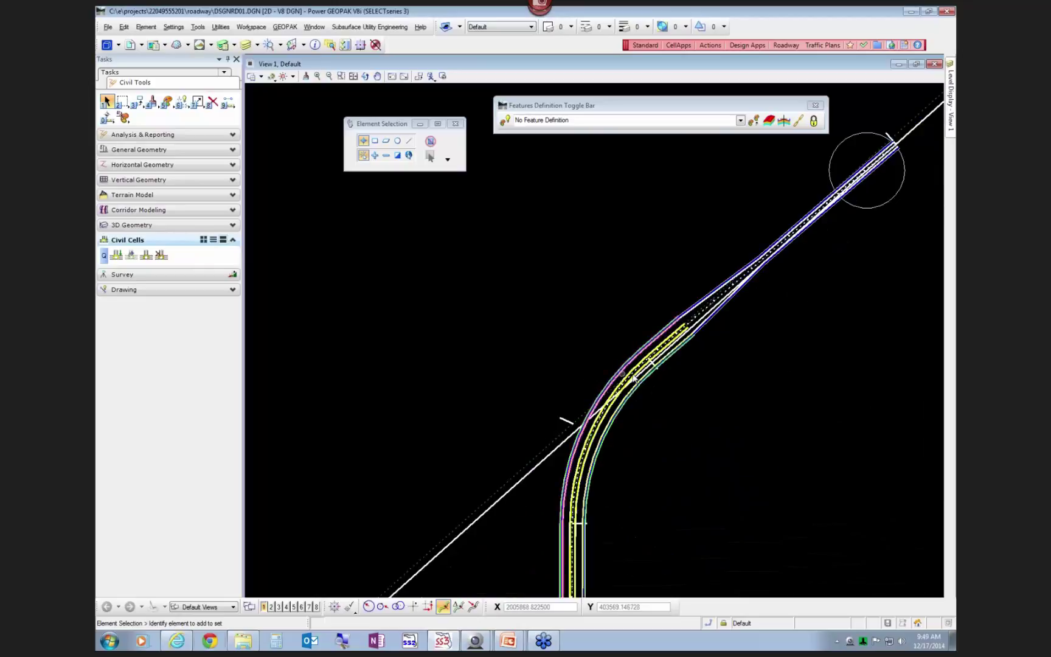
scroll(670, 319, up, 2)
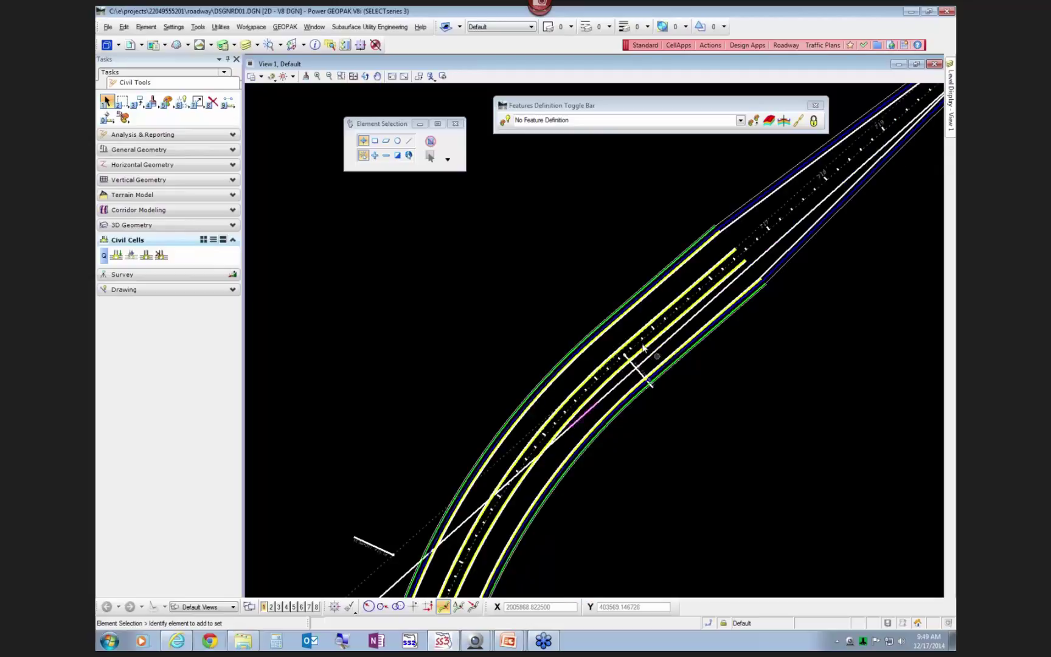
scroll(595, 325, down, 2)
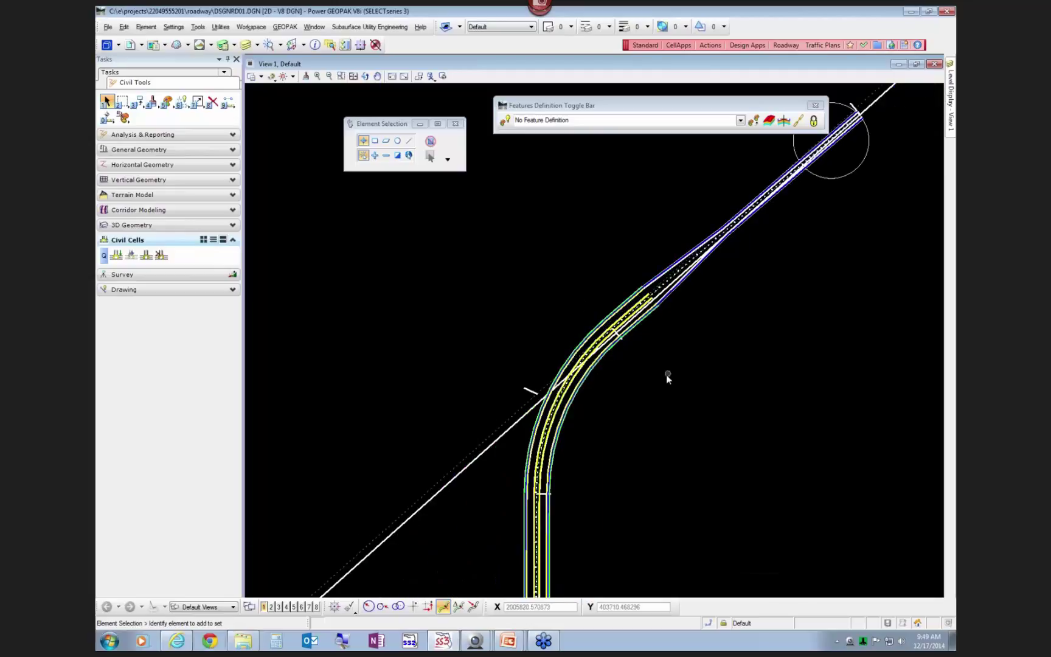
scroll(667, 377, down, 2)
scroll(675, 305, up, 2)
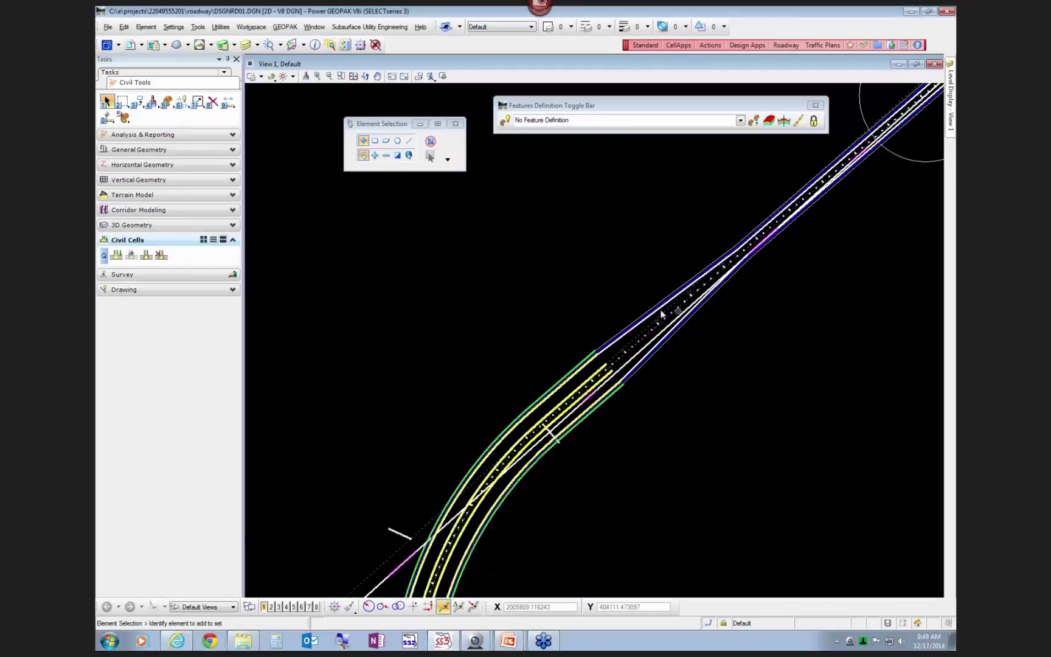
scroll(694, 312, down, 1)
scroll(557, 297, down, 2)
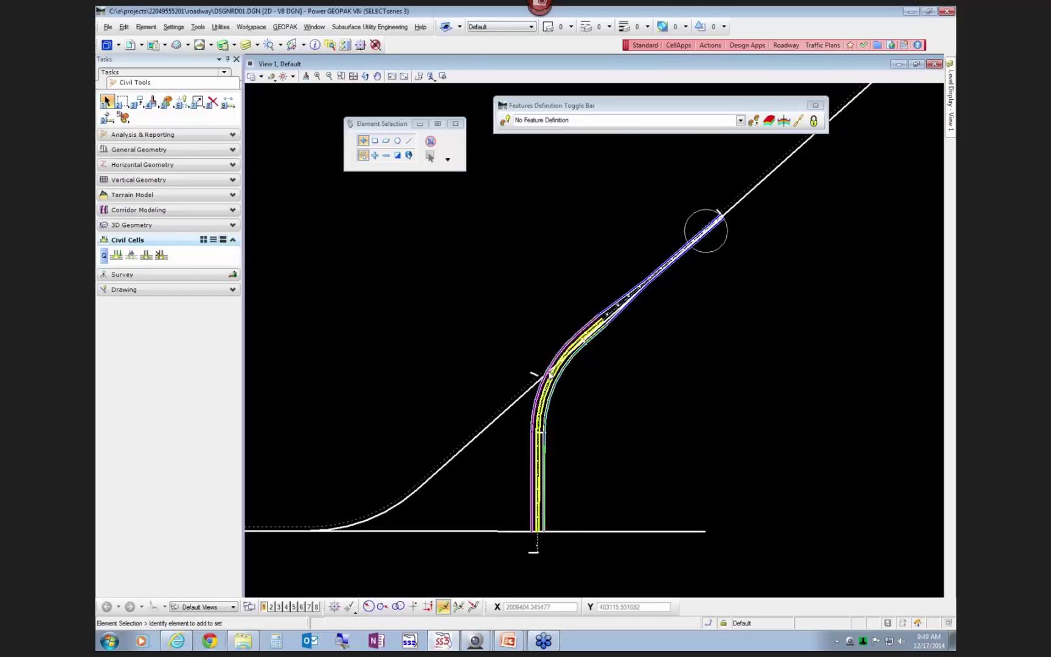
scroll(565, 351, up, 2)
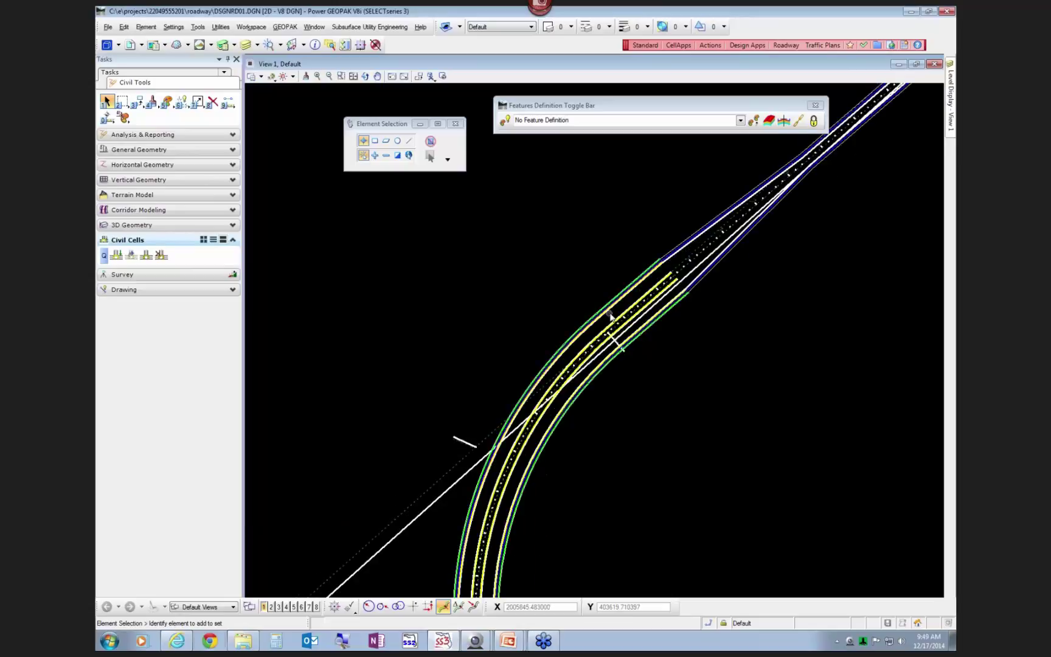
mouse_move(950, 97)
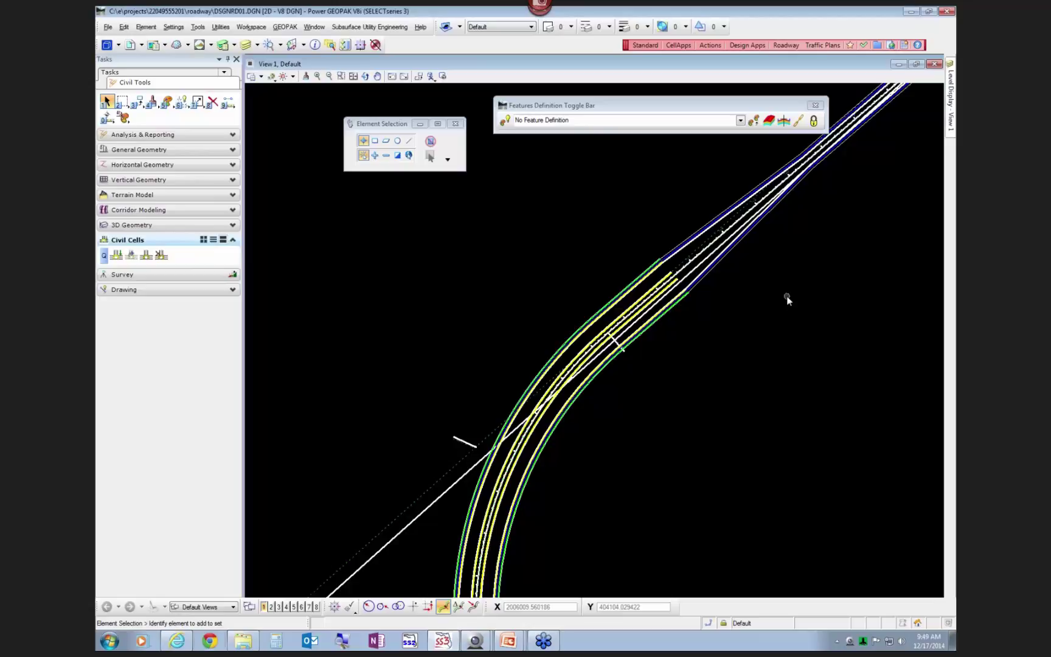
Step: Draw a construction line about 200 long in the empty area beside the four-lane curve, with no feature definition
scroll(745, 387, up, 2)
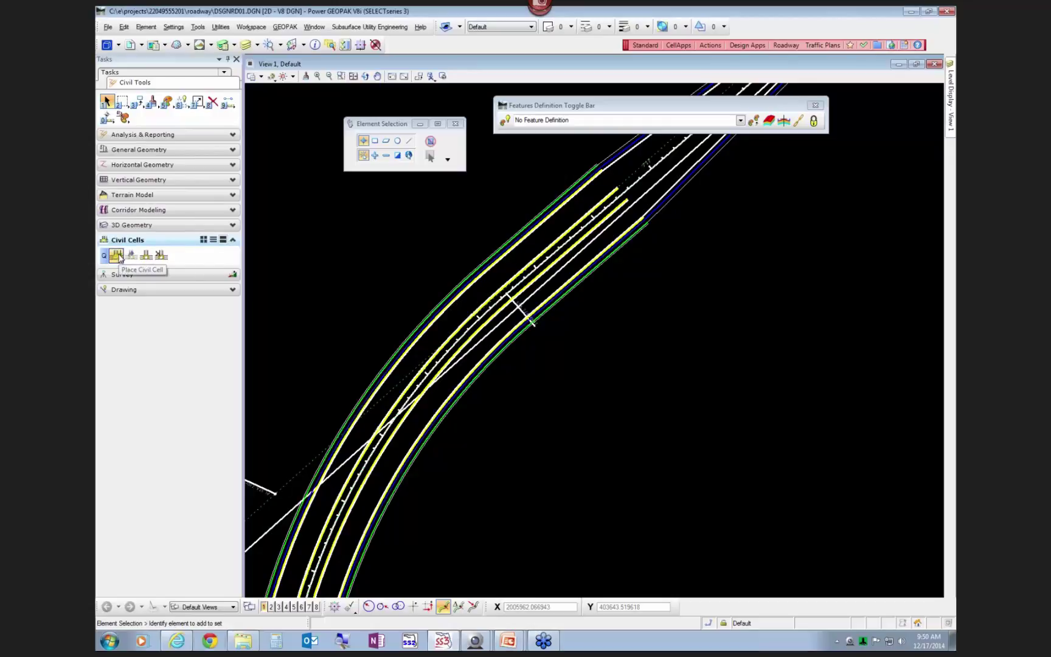
click(128, 165)
click(149, 230)
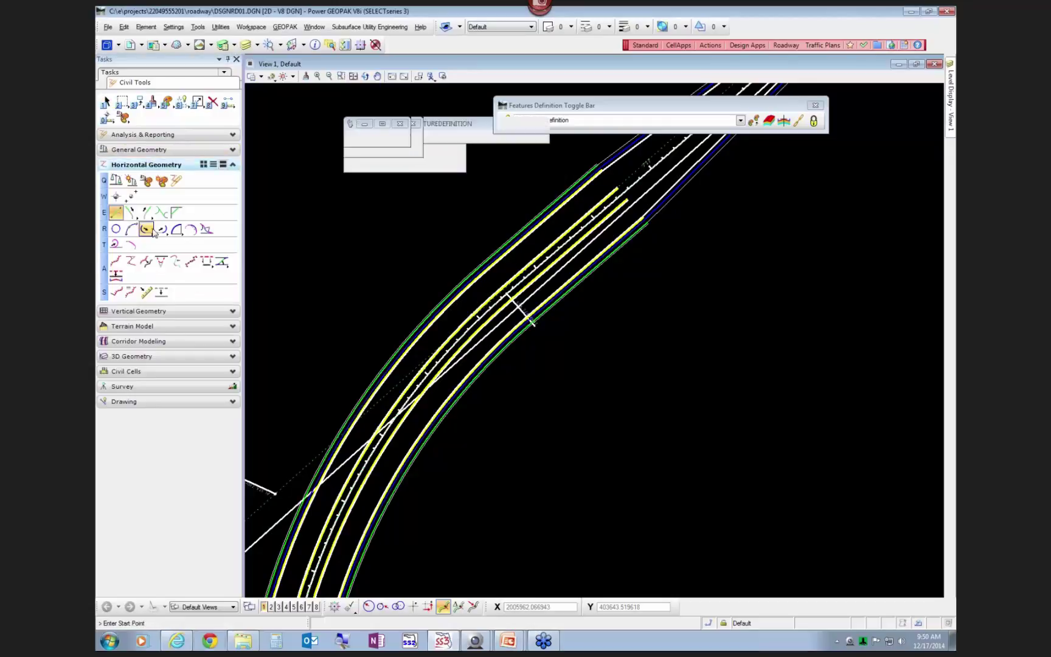
click(581, 471)
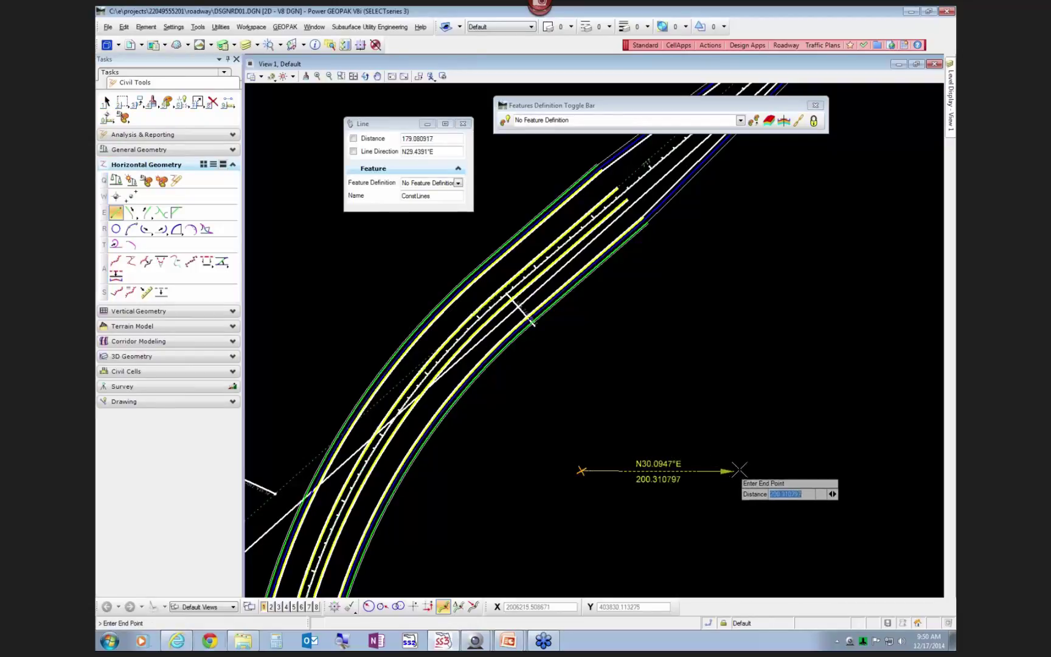
click(733, 470)
key(Escape)
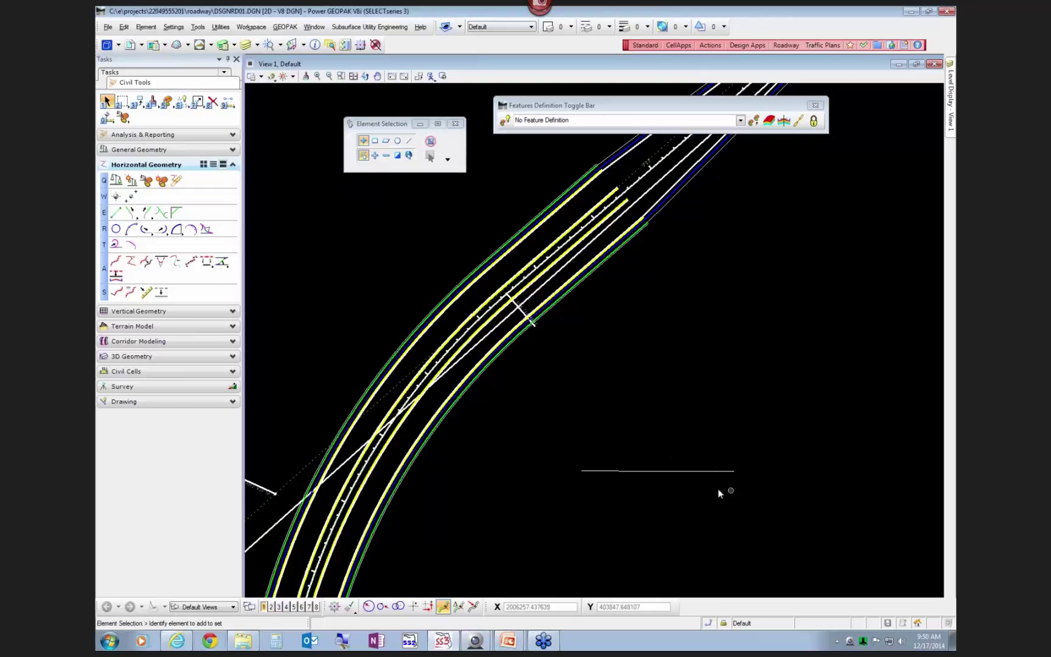
Step: Place the PPM EXHIBIT TYP-5 civil cell from 4 Lane Divided Arterial (45 MPH or Less) on the new line as CL Centerline
click(121, 371)
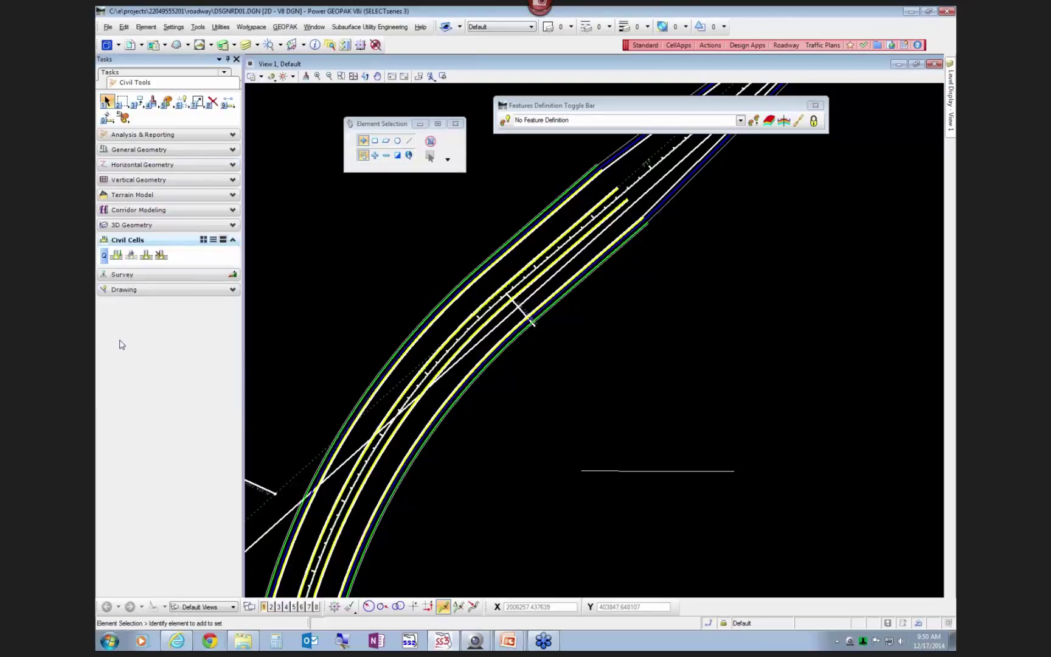
click(116, 256)
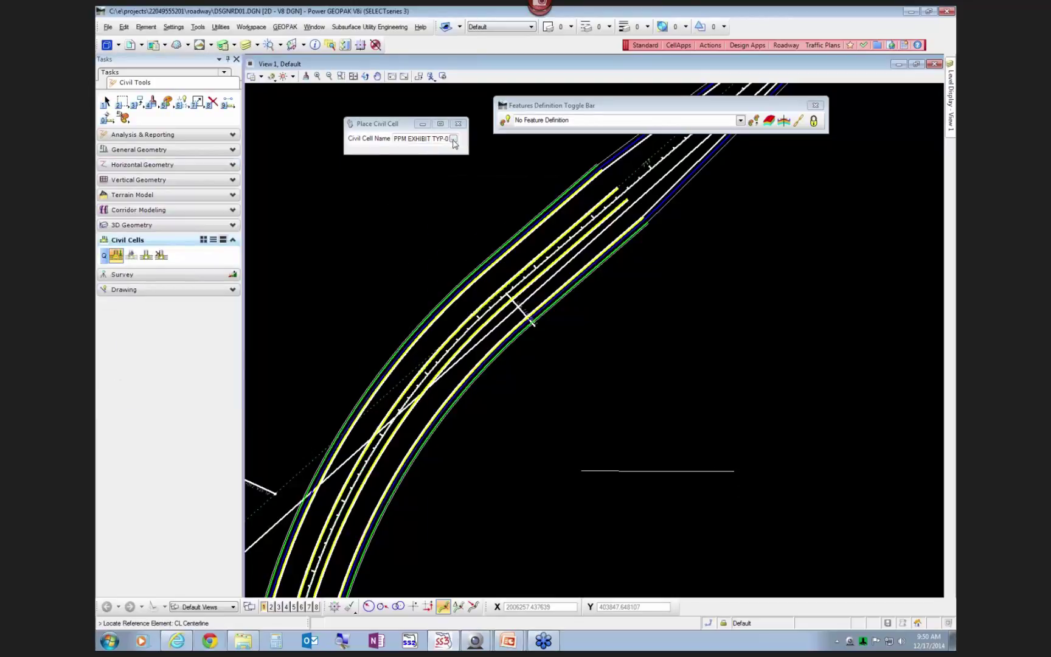
click(453, 139)
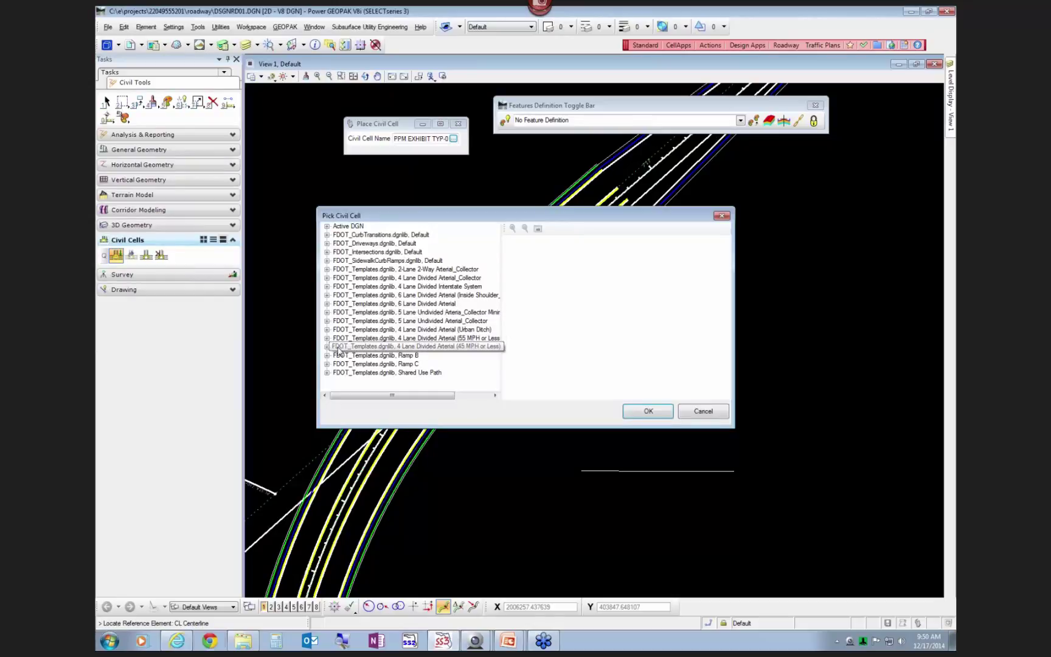
click(327, 347)
click(362, 356)
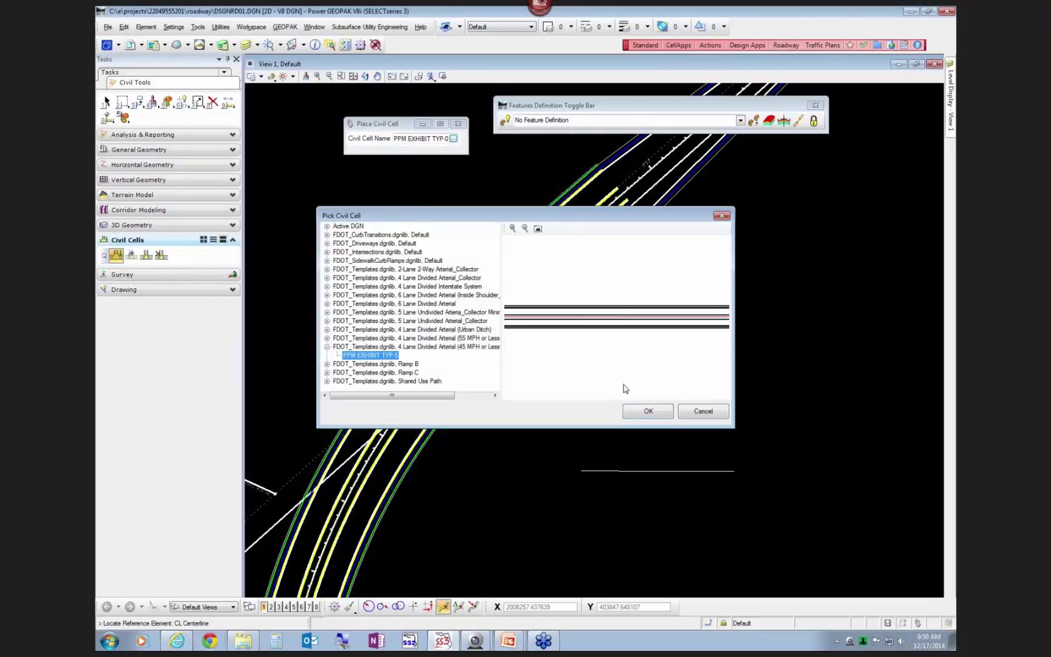
click(649, 412)
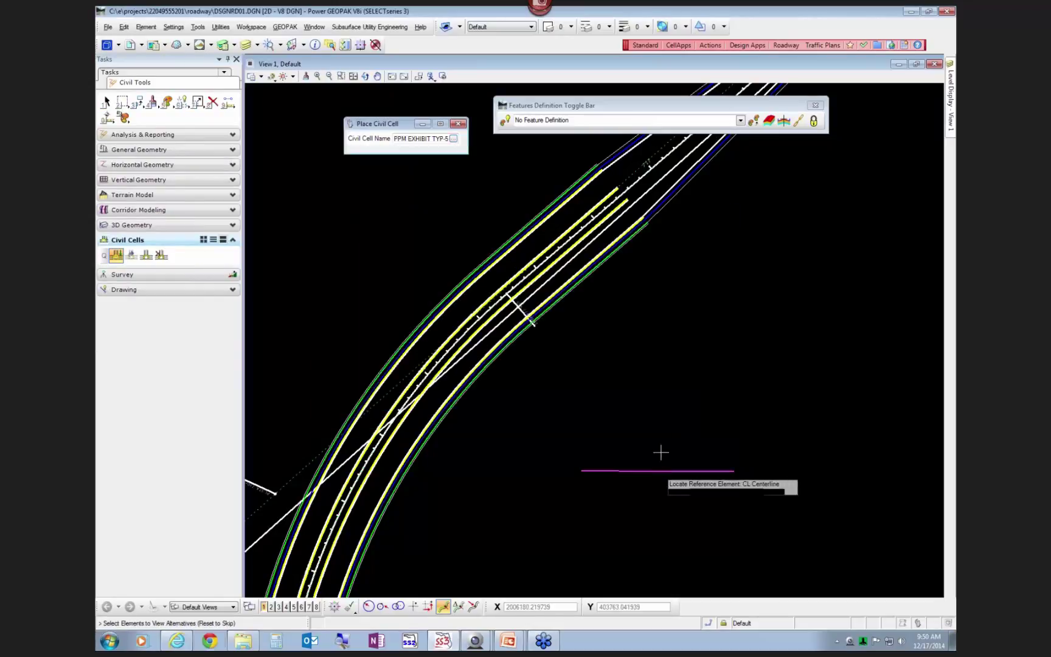
right_click(689, 420)
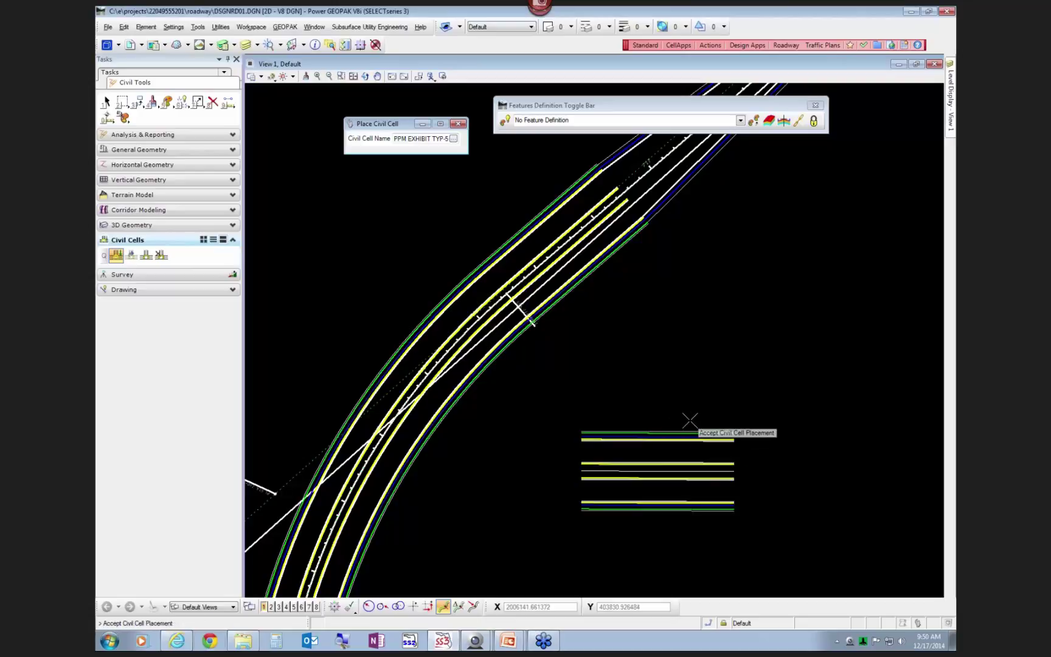
click(690, 421)
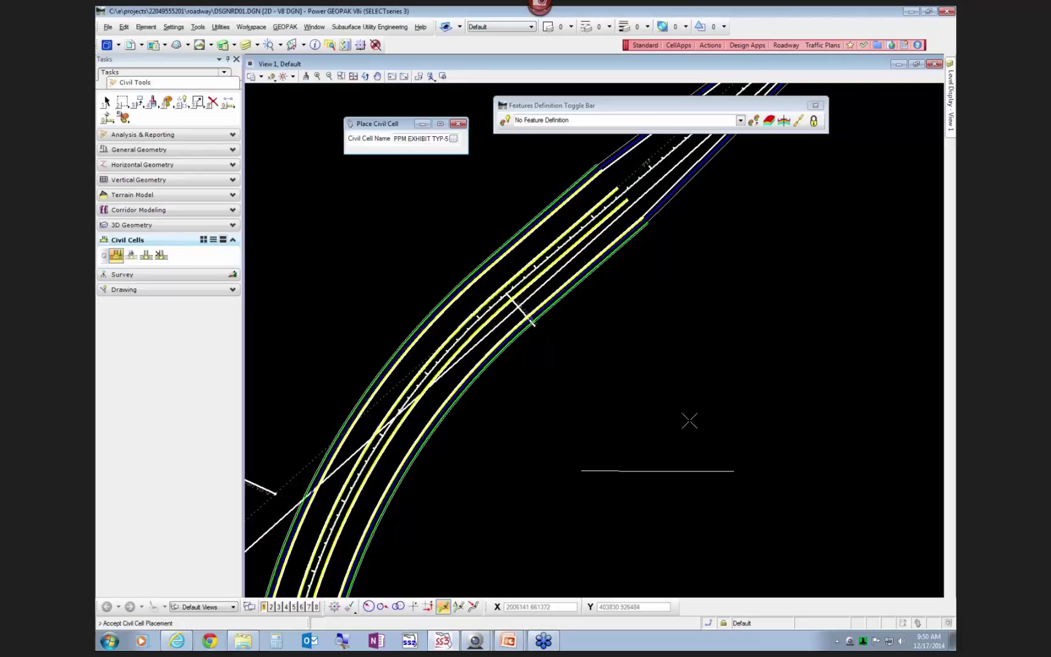
right_click(653, 454)
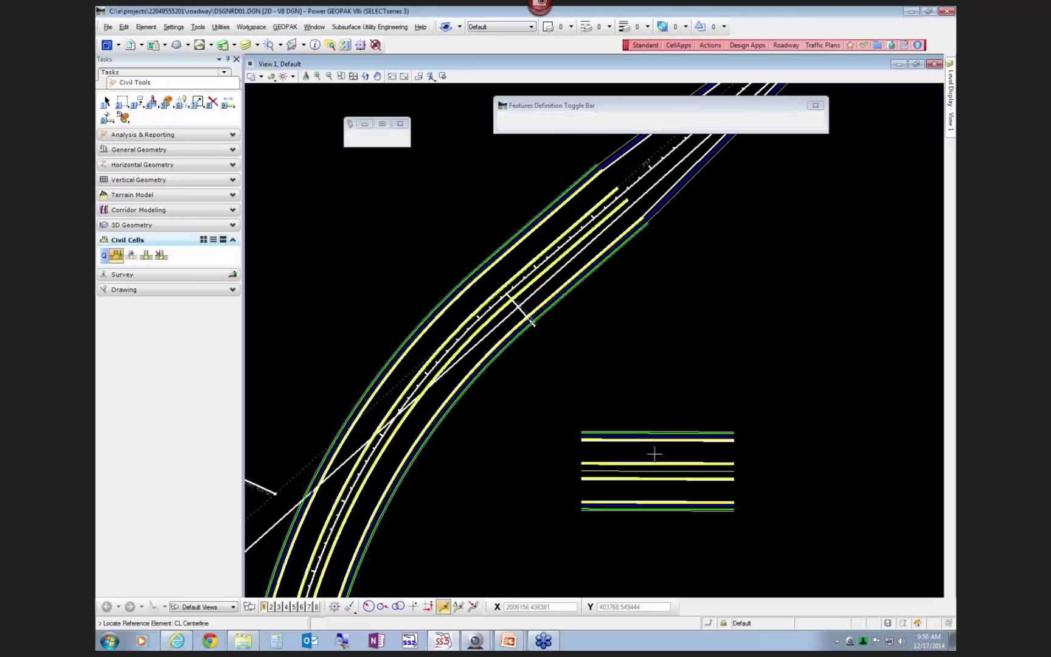
key(Escape)
Step: Drop the separately placed civil cell into individual elements and delete all of its lines below the centerline
scroll(659, 462, up, 5)
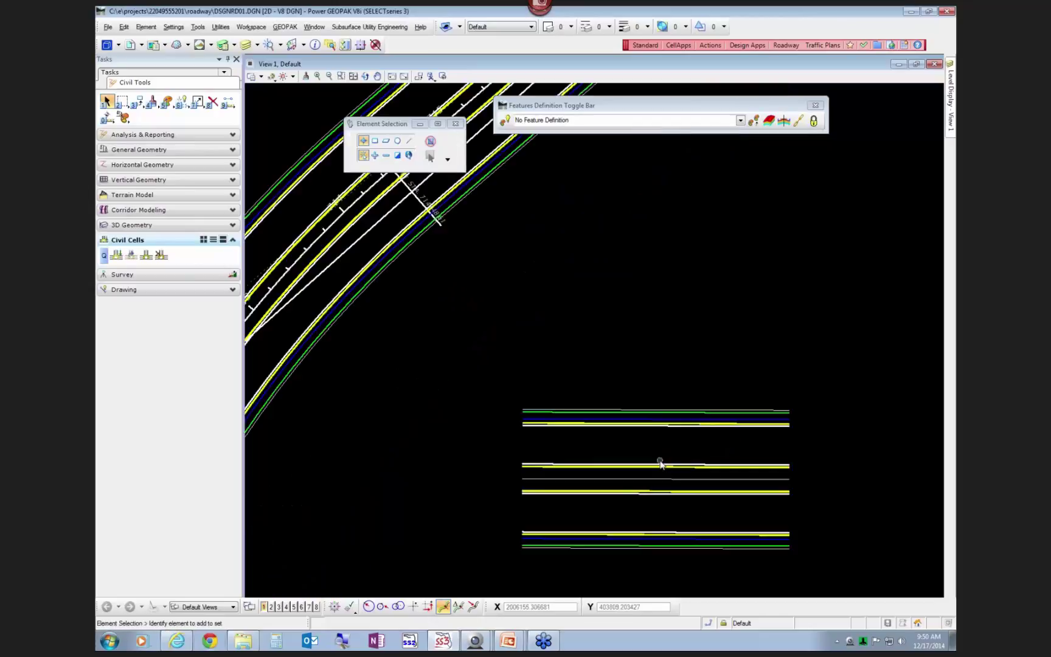
scroll(690, 390, down, 2)
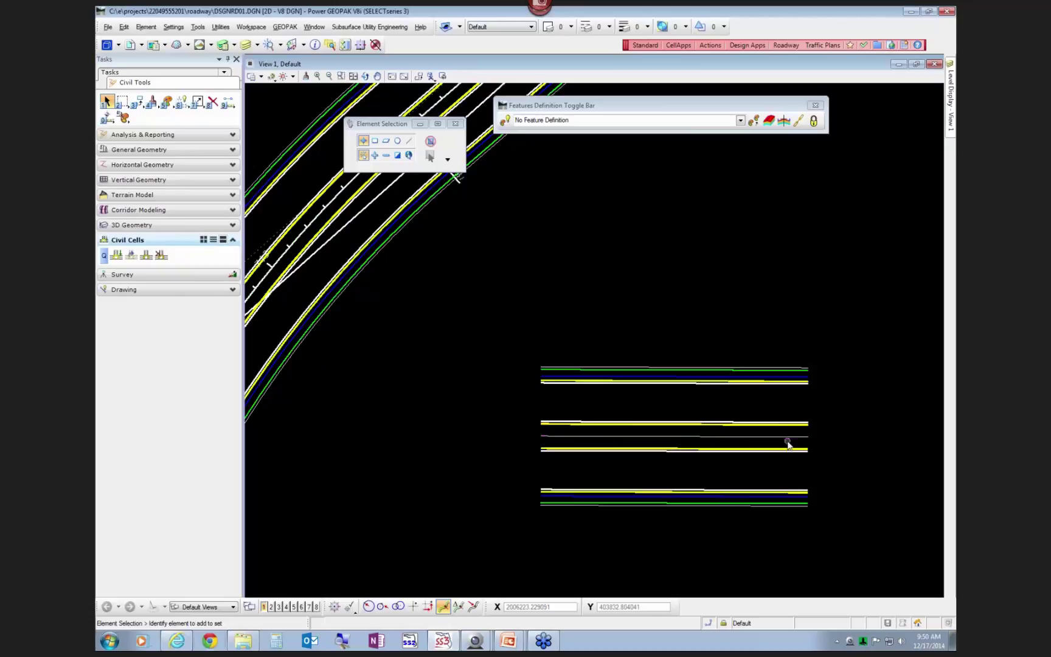
scroll(787, 444, up, 2)
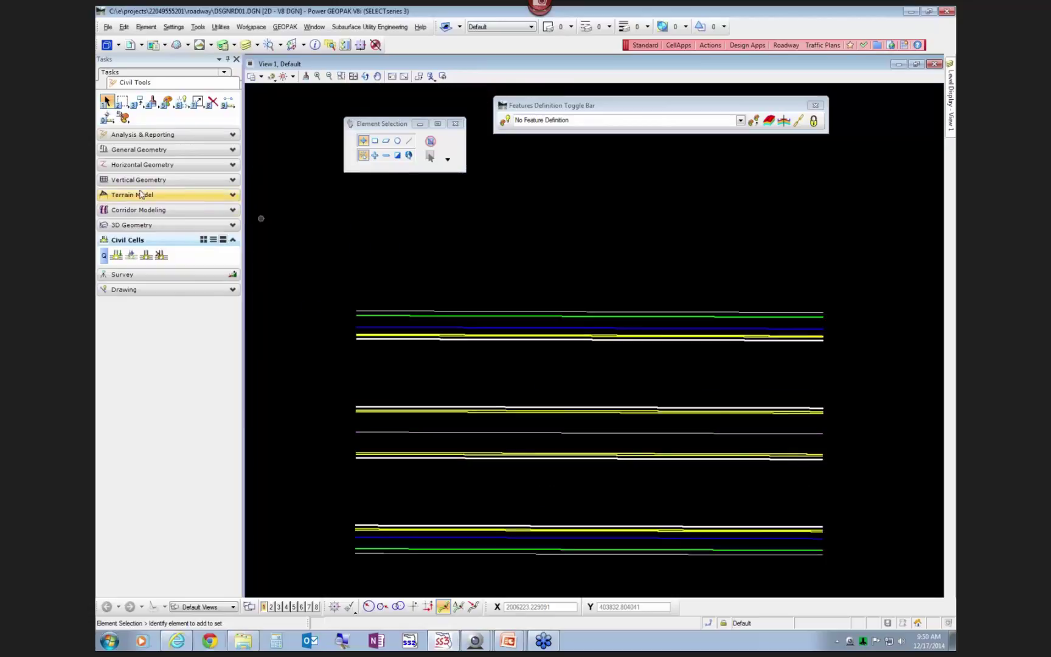
click(160, 256)
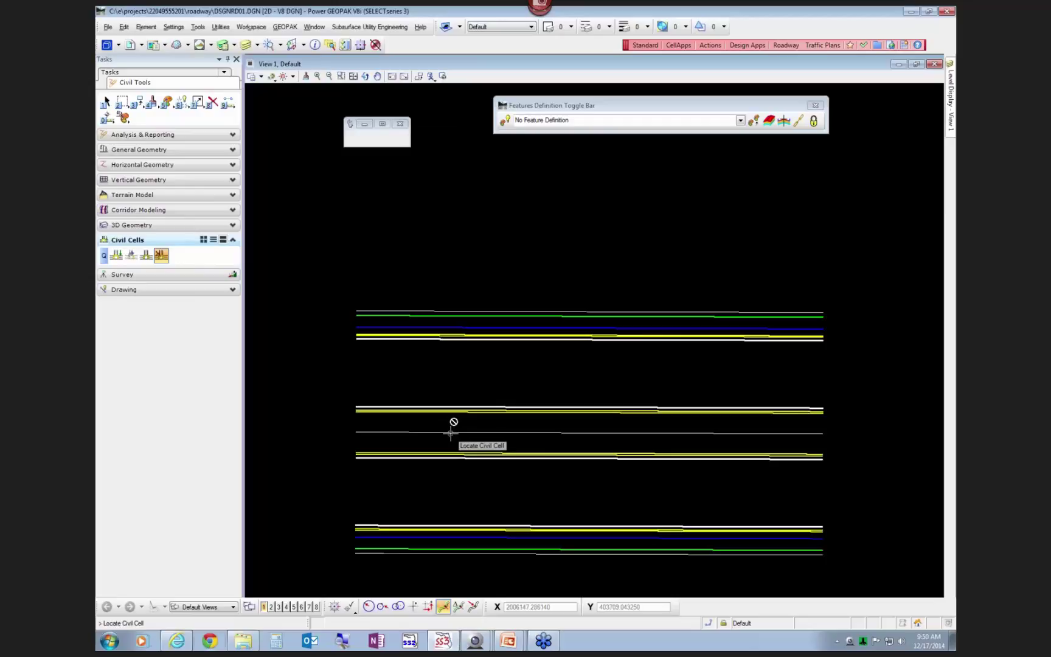
key(Escape)
scroll(349, 359, down, 2)
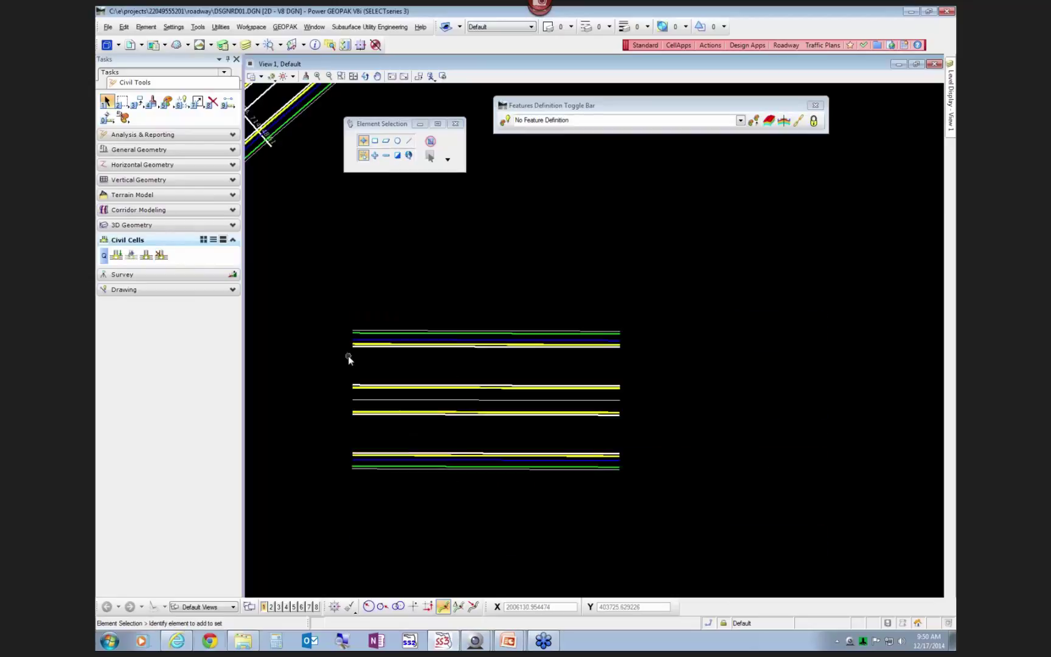
drag(311, 404, 634, 494)
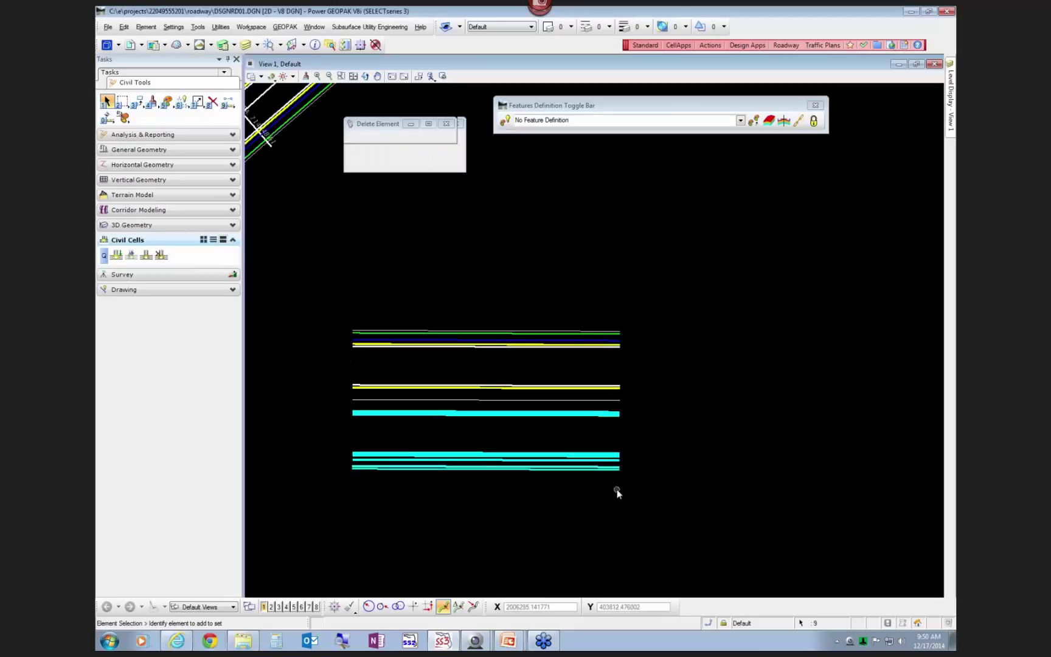
key(Delete)
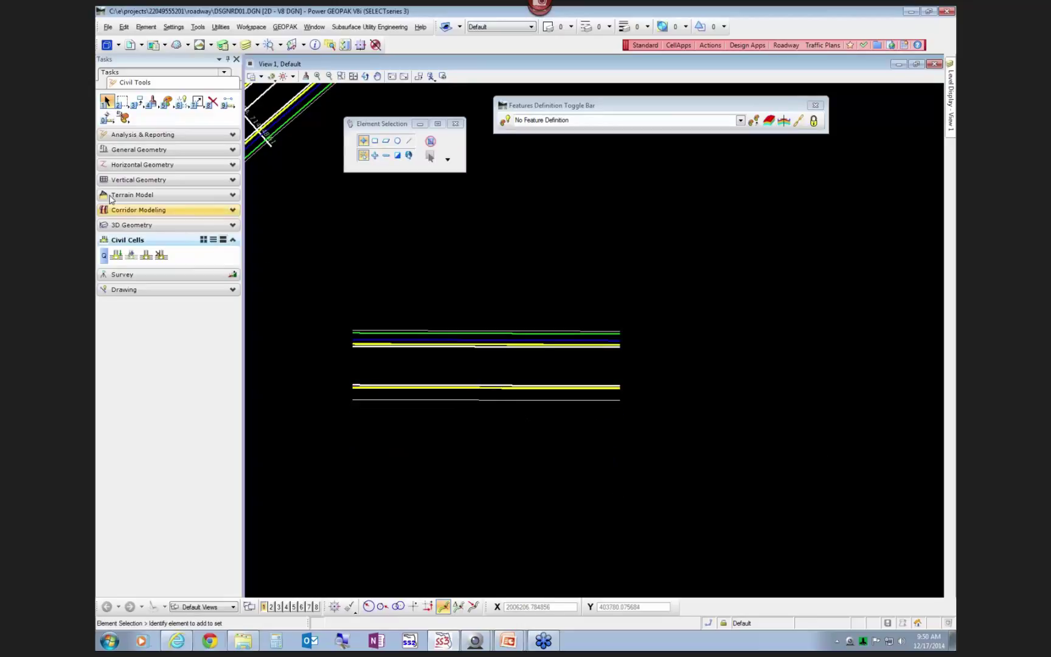
Step: Create a civil cell named vernspecial template from the remaining lines, using the centerline as the only reference element
click(147, 255)
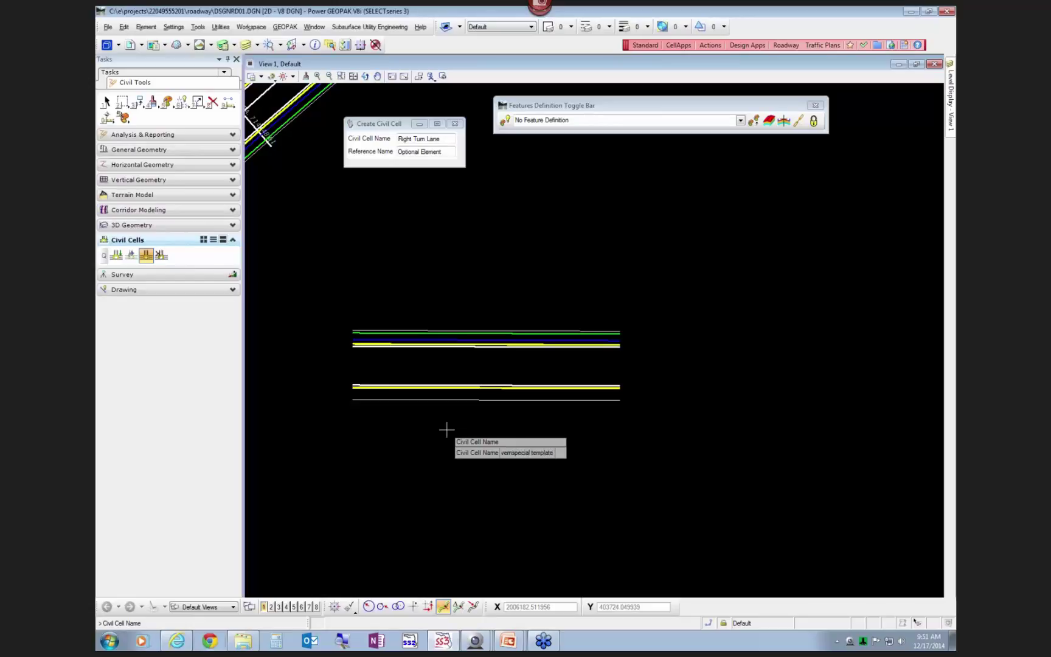
click(447, 430)
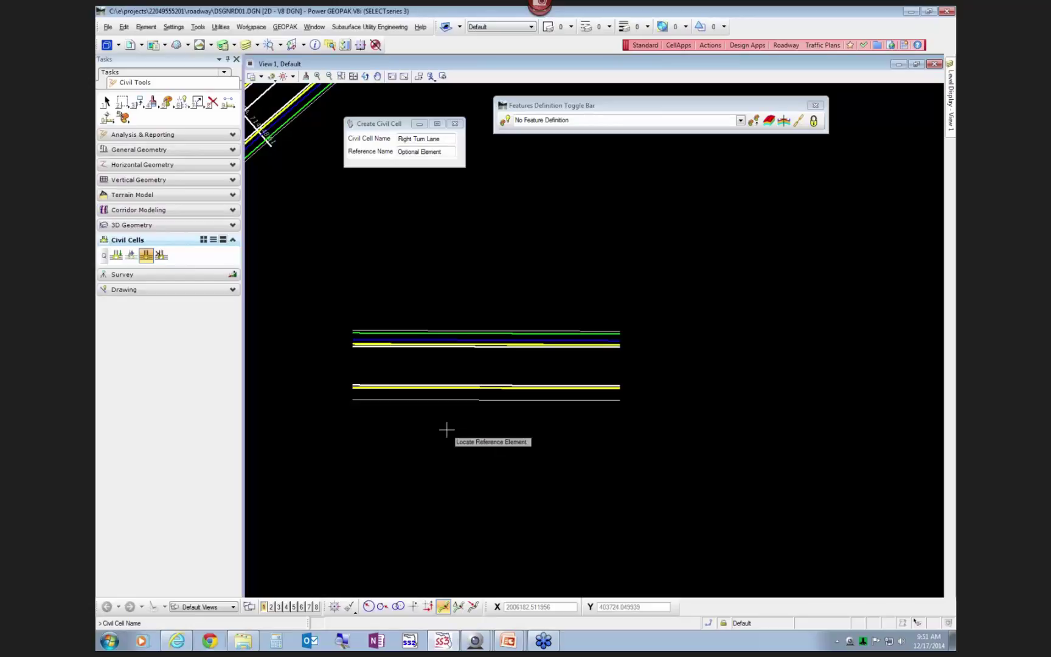
click(434, 400)
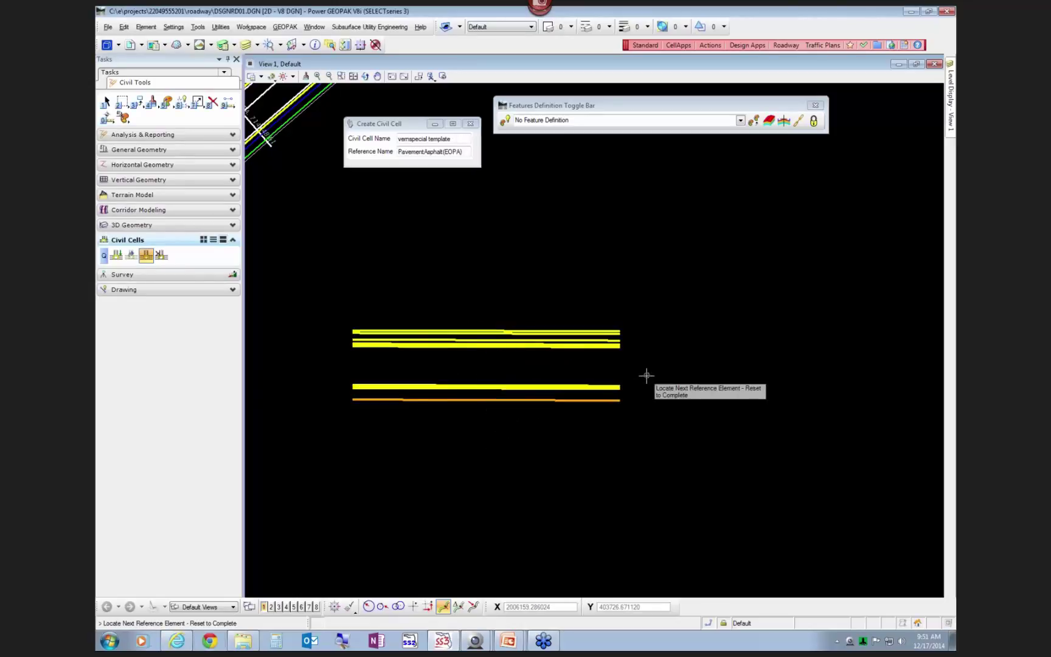
right_click(683, 377)
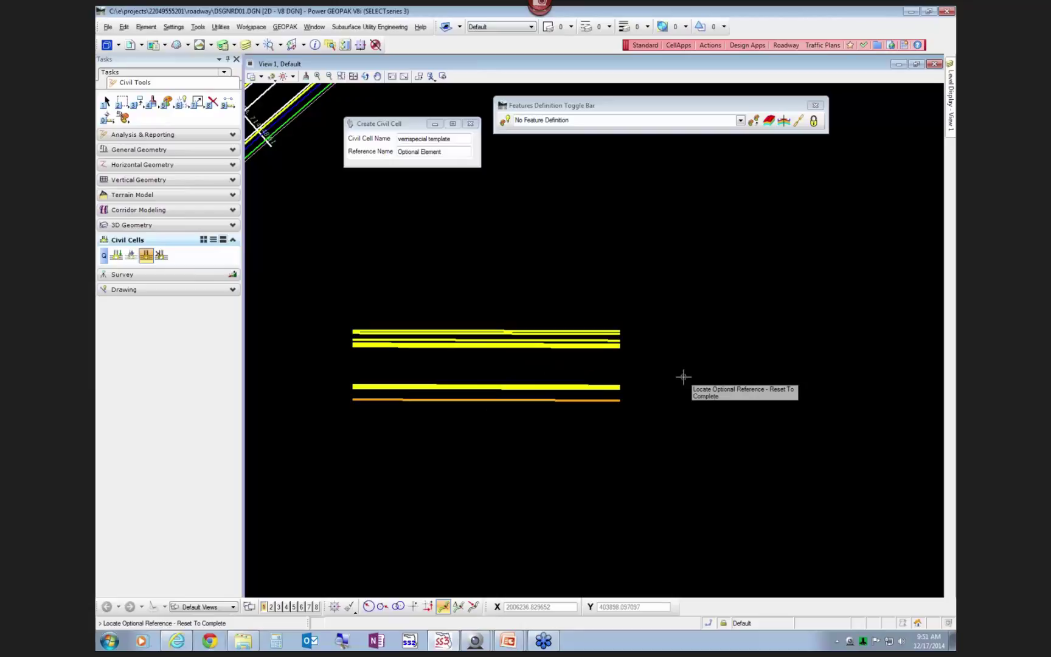
right_click(683, 377)
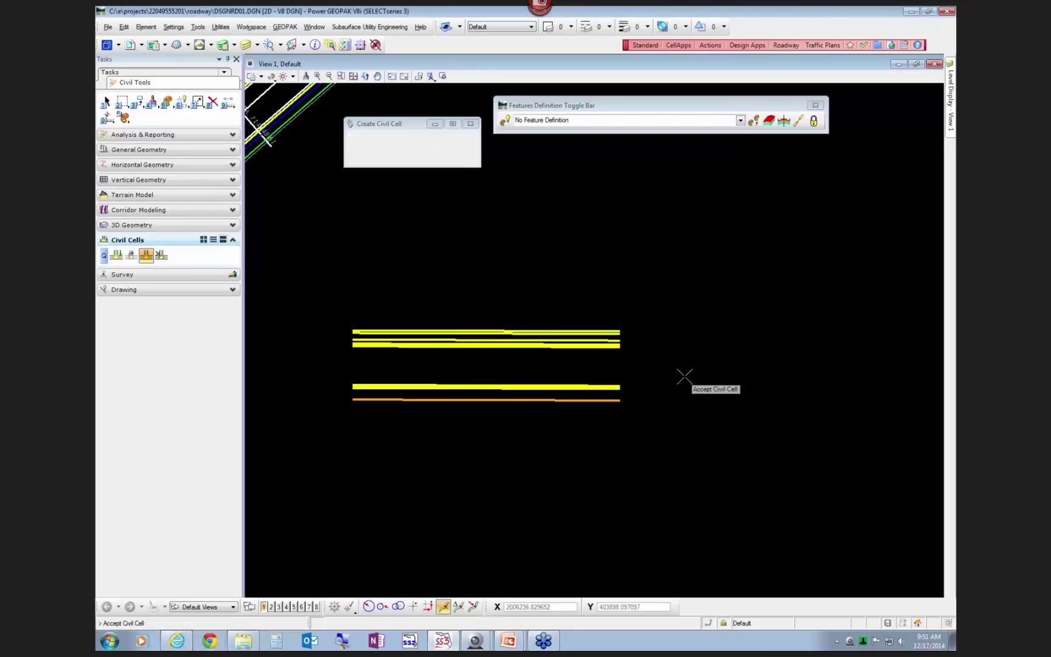
Step: Set the LT_PVT_EOP_IN line's offset from the centerline to 0 and check the shifted lines
scroll(559, 402, up, 2)
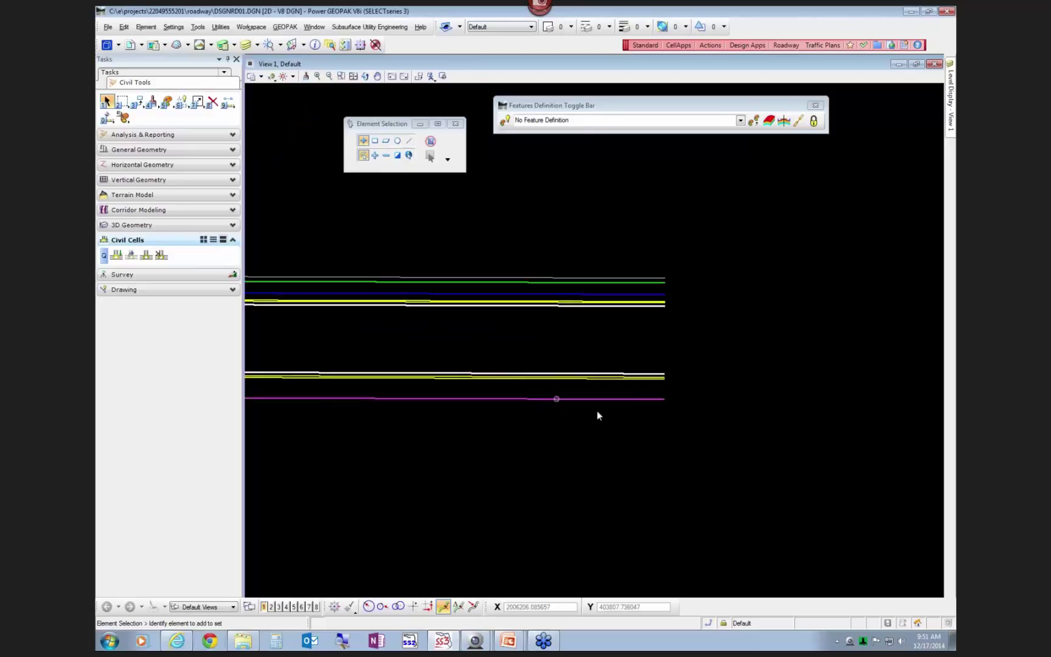
click(428, 374)
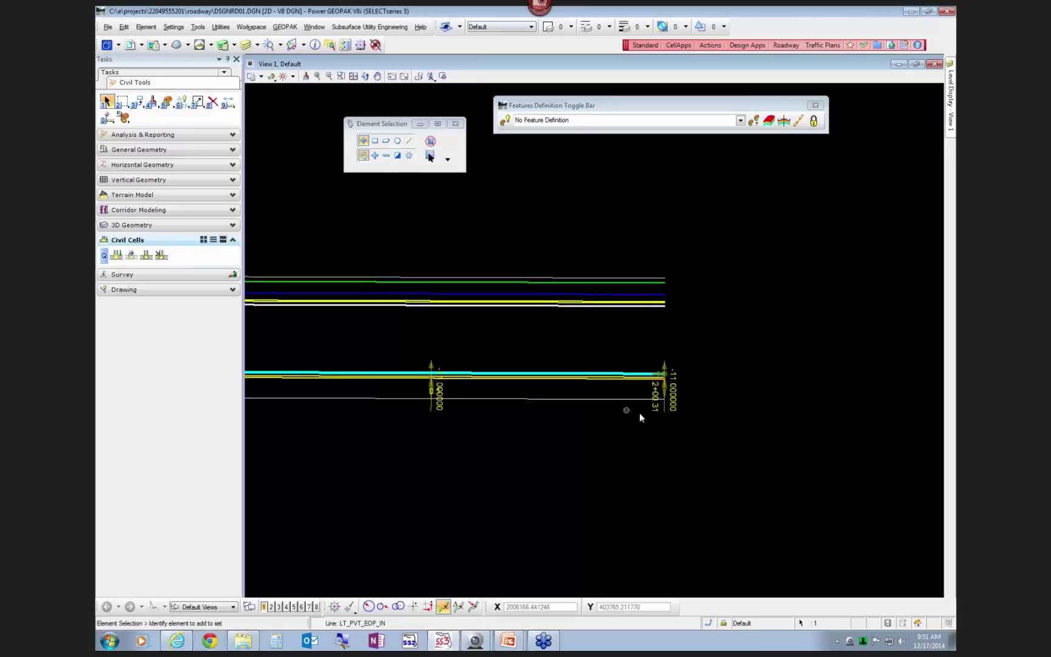
scroll(573, 389, down, 2)
scroll(500, 383, up, 4)
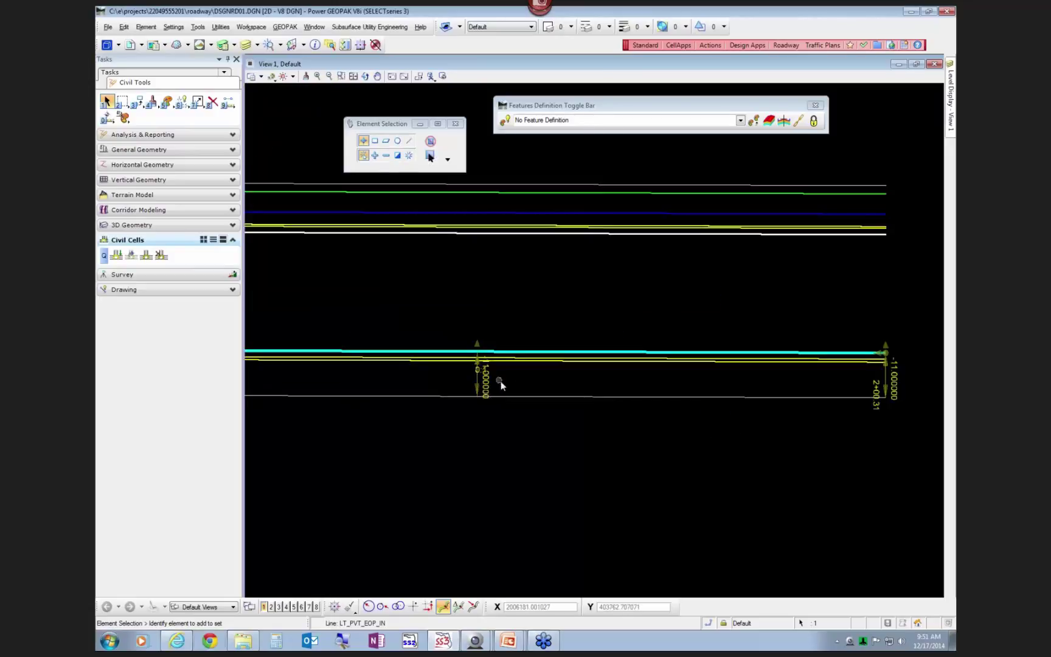
click(487, 382)
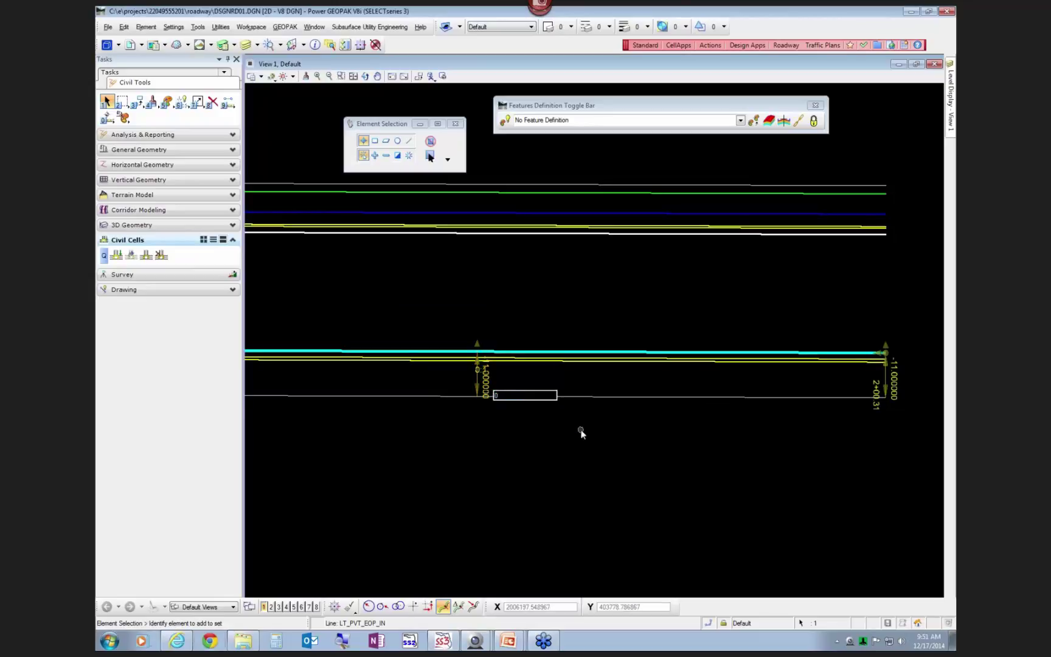
key(Return)
click(504, 398)
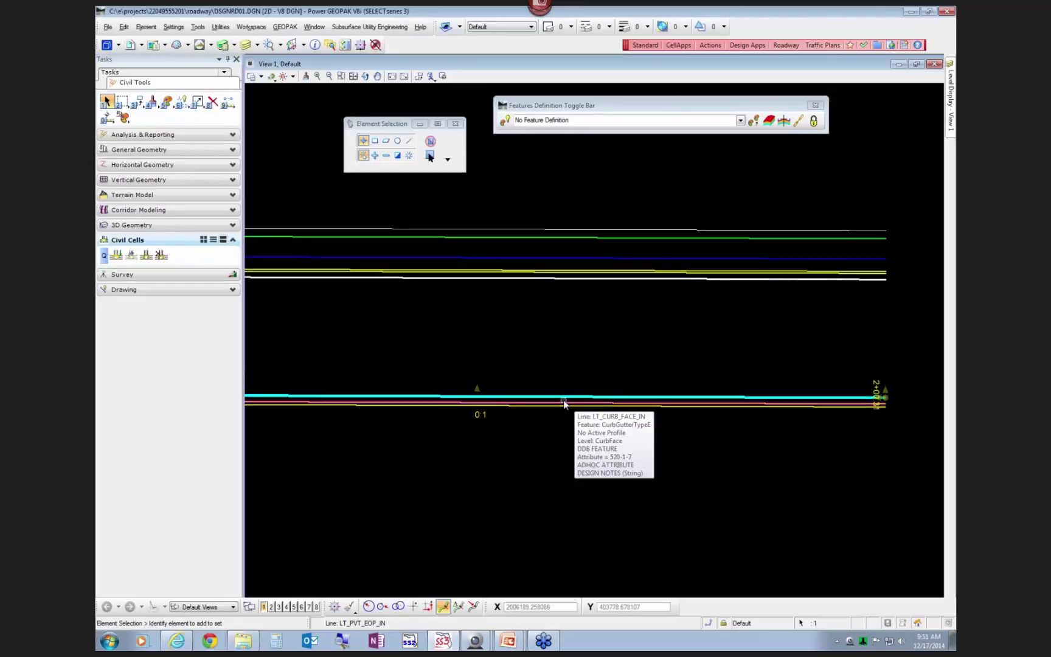
mouse_move(565, 402)
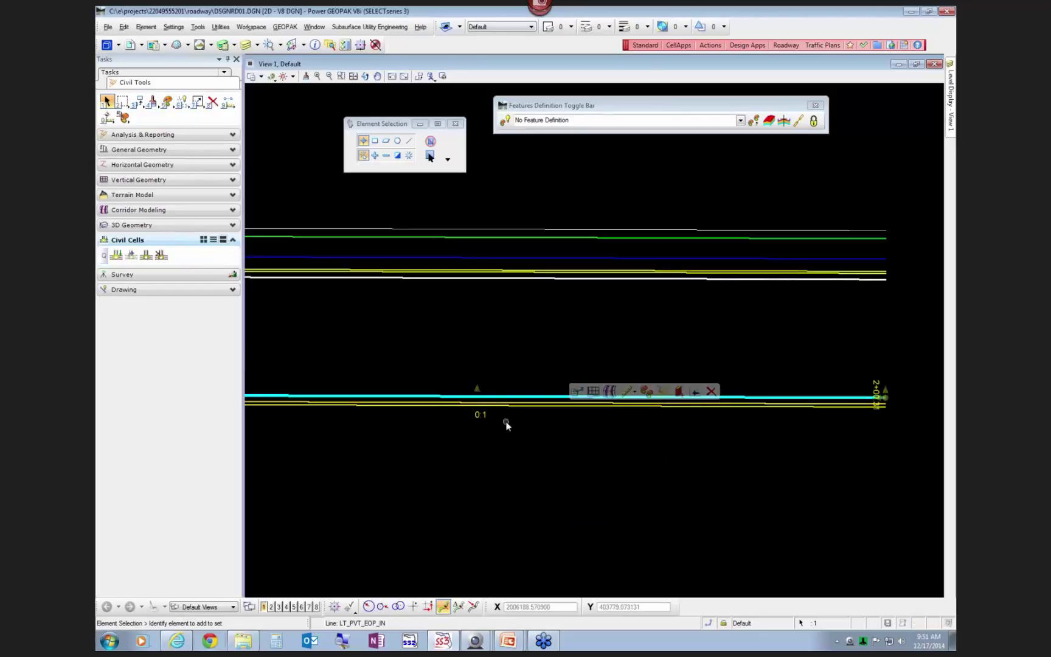
click(510, 399)
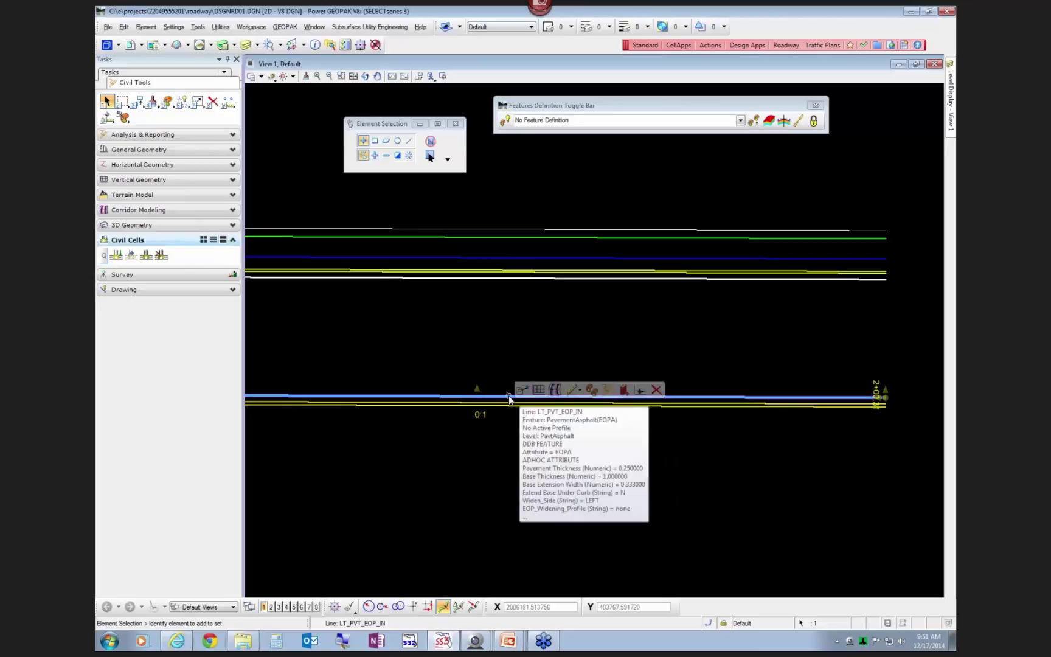
scroll(646, 360, down, 8)
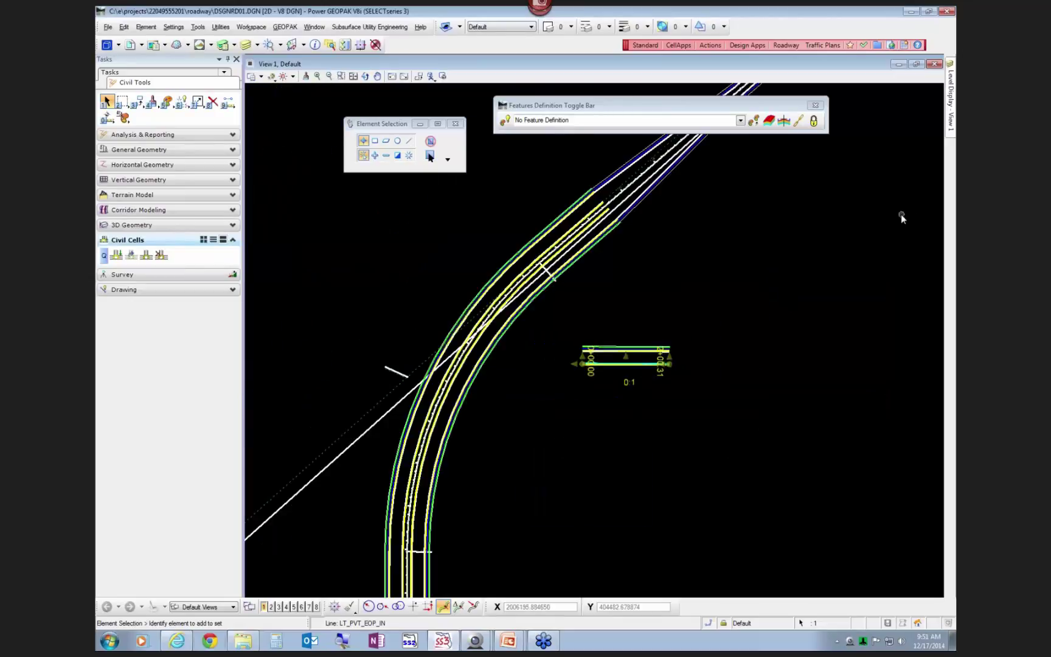
click(753, 400)
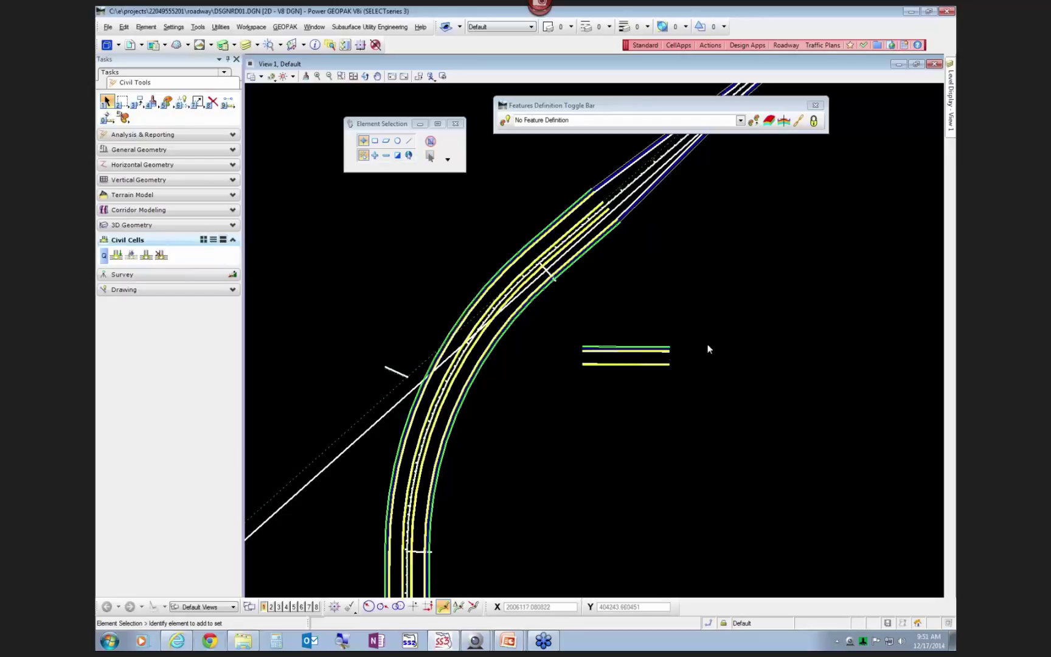
Step: Draw a multi-curve complex alignment by PI with radius 500 in the empty area around the short template, with no feature definition
mouse_move(636, 366)
click(108, 167)
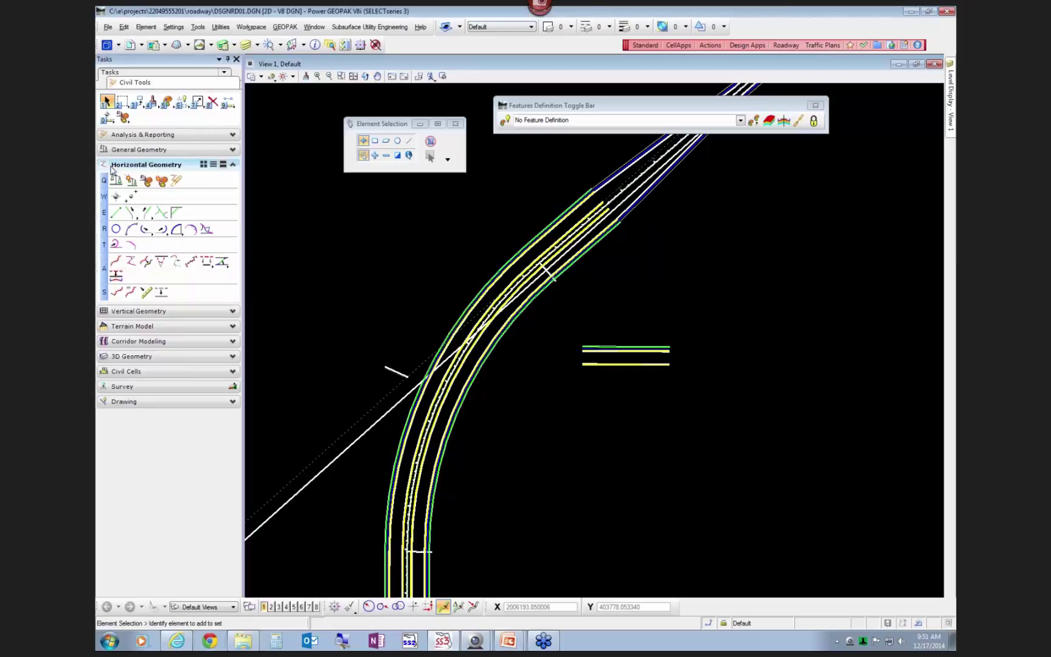
click(130, 262)
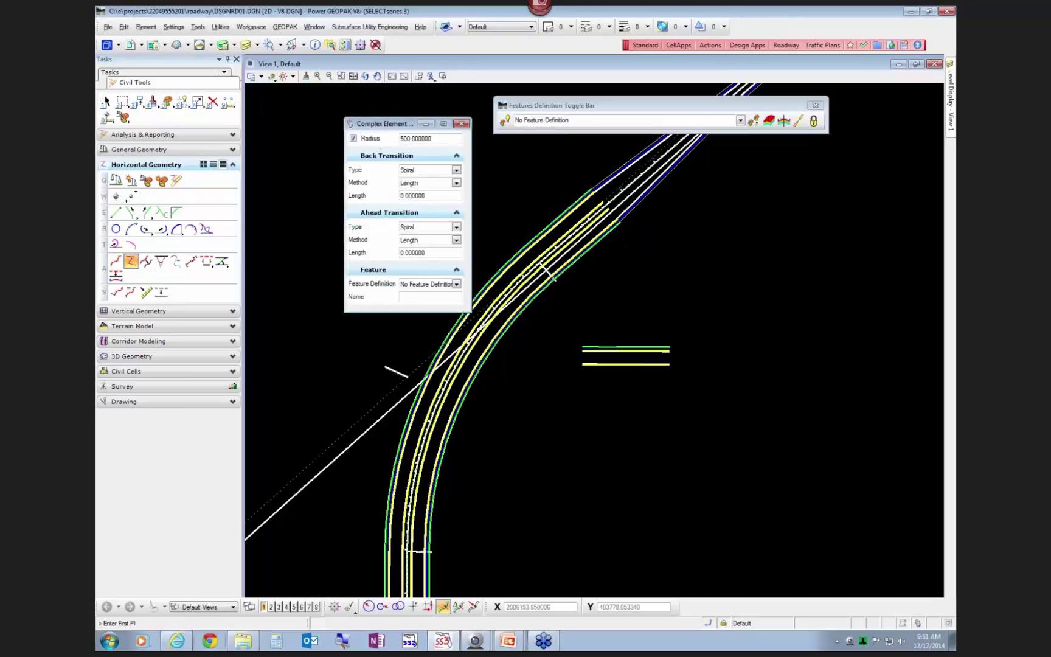
click(497, 485)
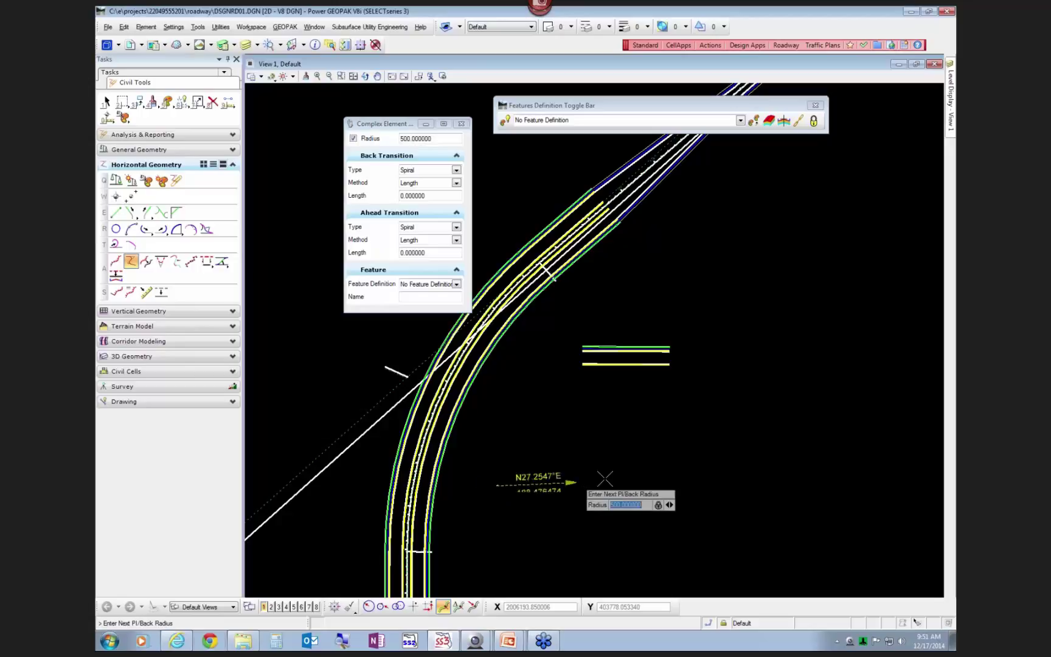
click(640, 482)
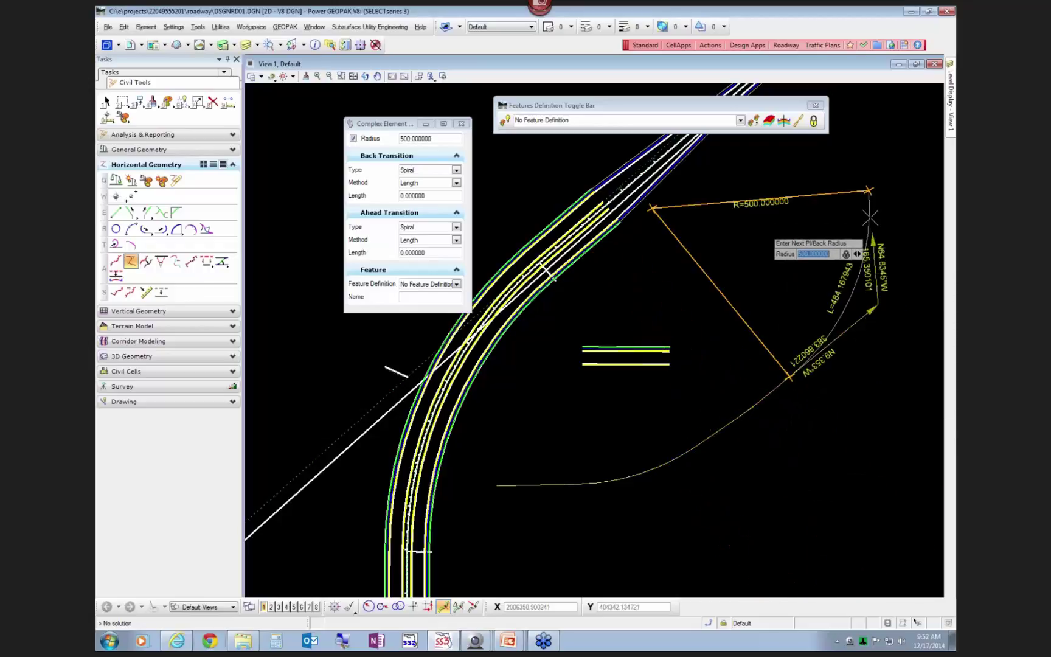
right_click(849, 282)
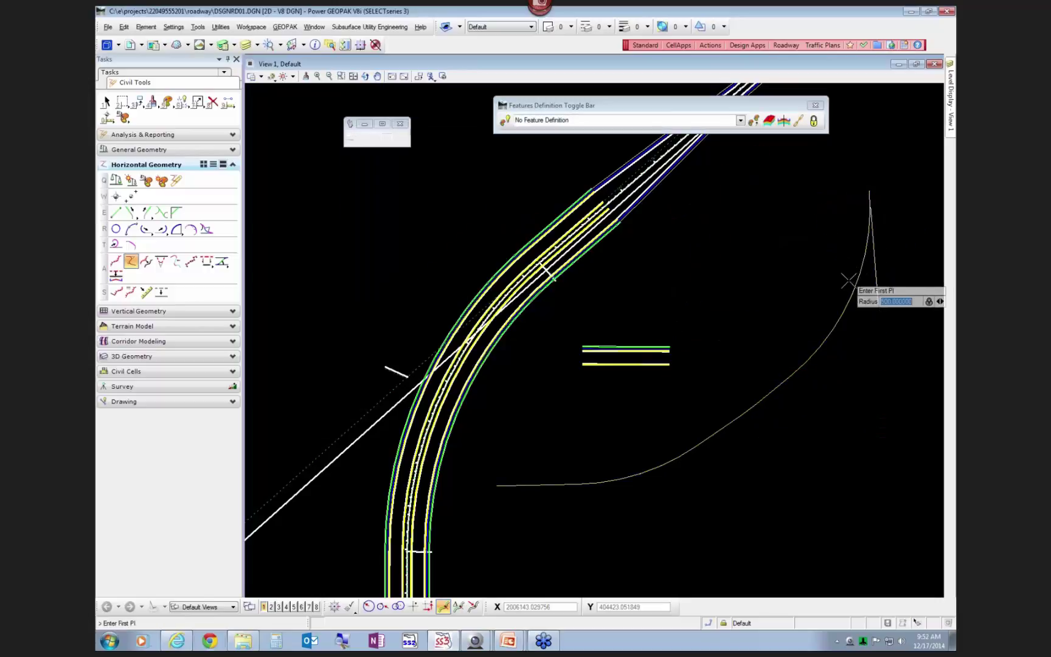
right_click(840, 377)
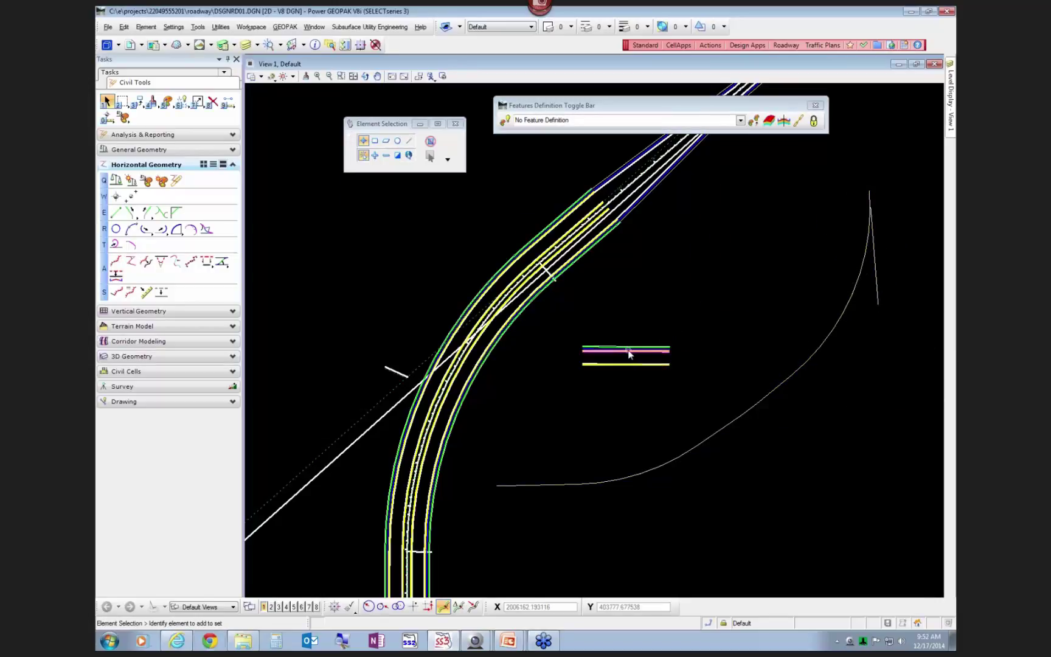
click(734, 424)
click(143, 371)
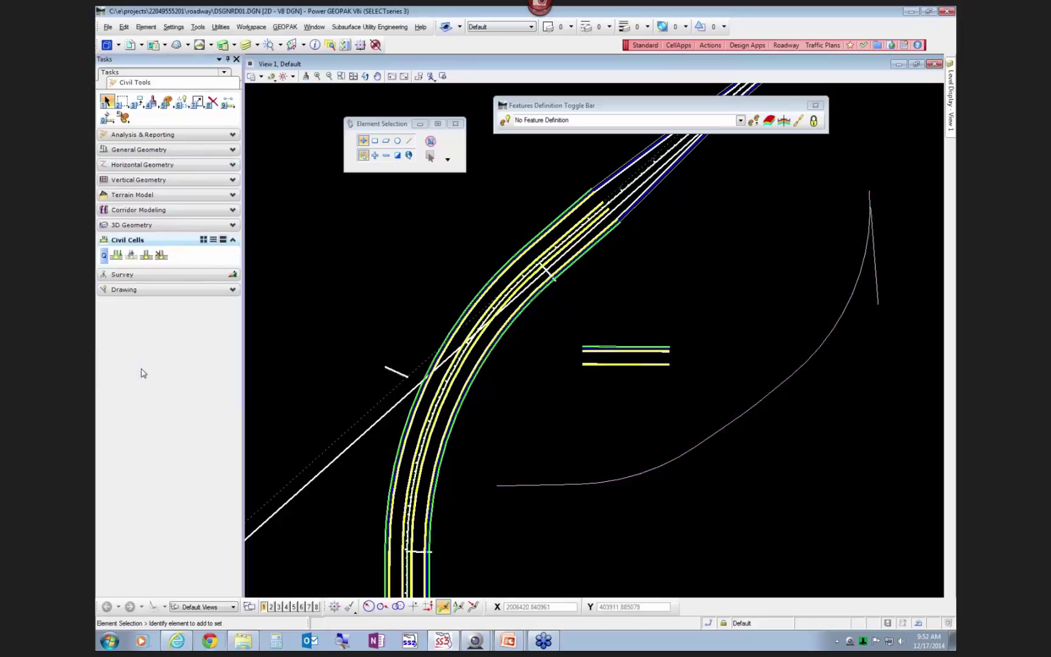
click(116, 255)
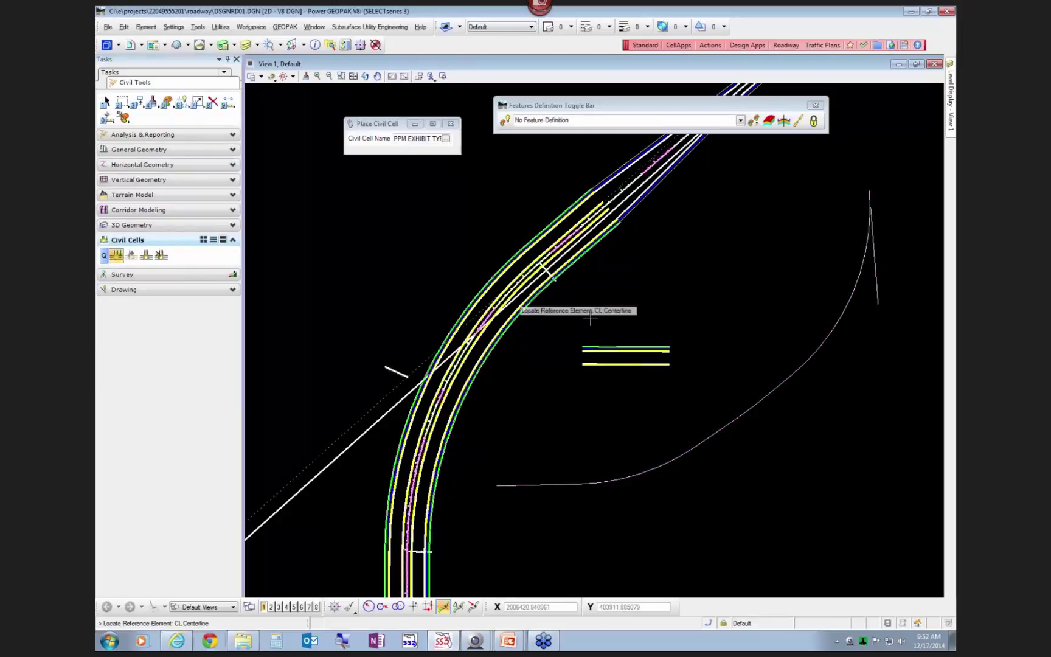
click(617, 352)
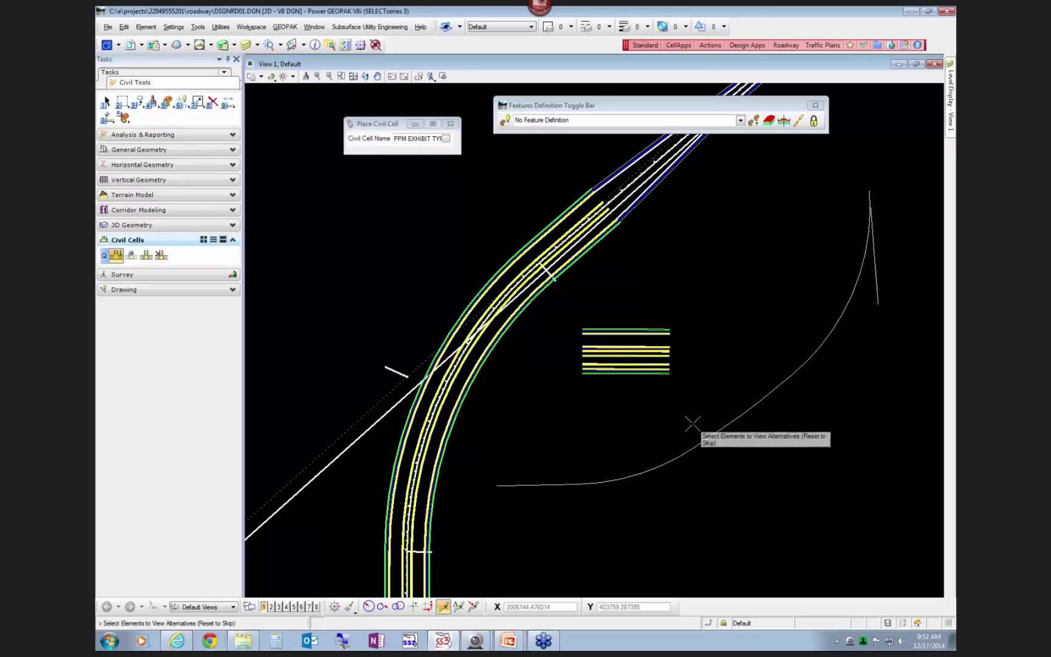
right_click(672, 395)
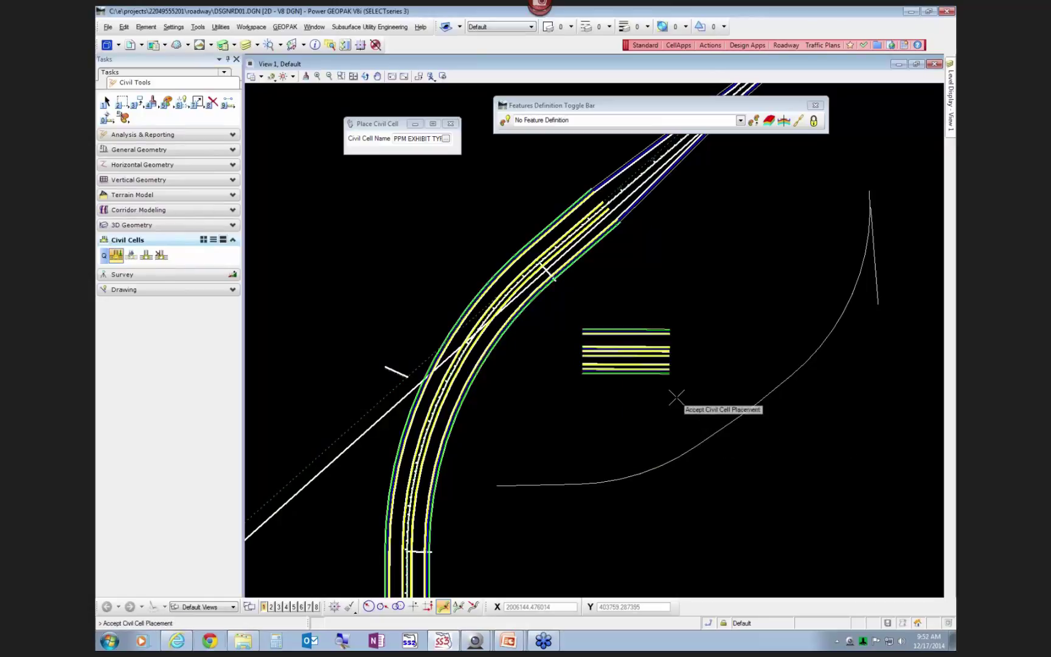
click(584, 274)
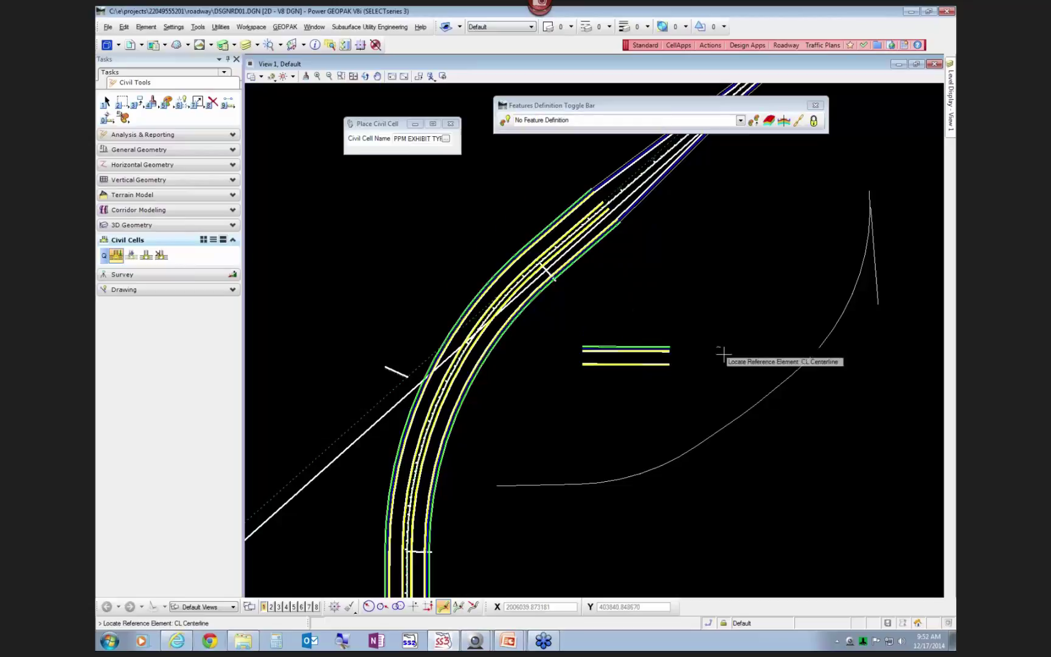
Step: Choose the vernspecial template civil cell from the active DGN for placement
click(446, 139)
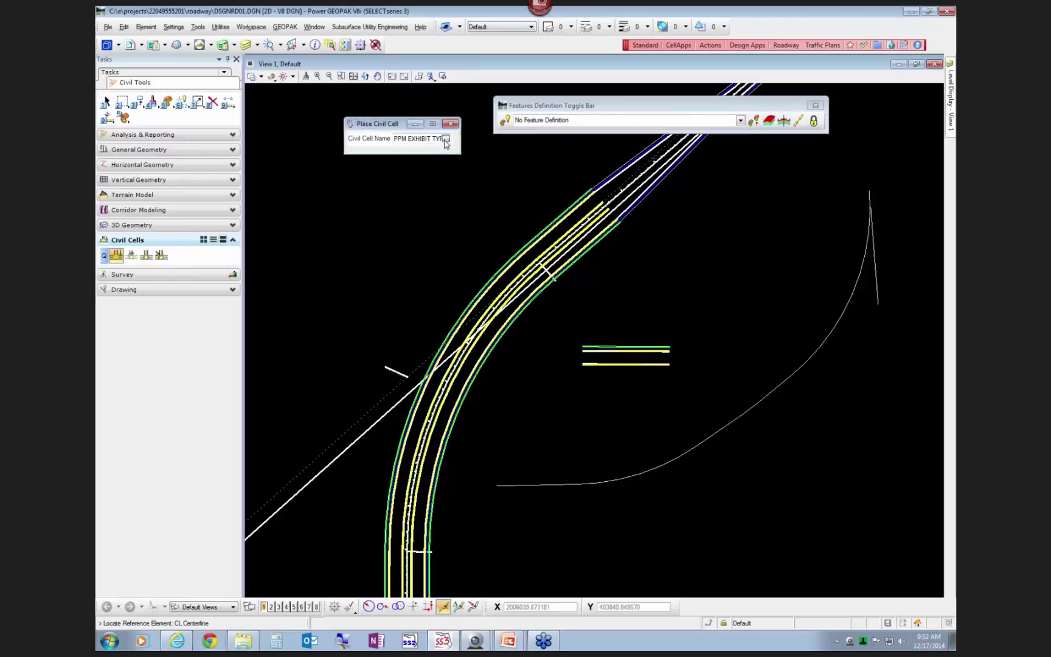
click(327, 226)
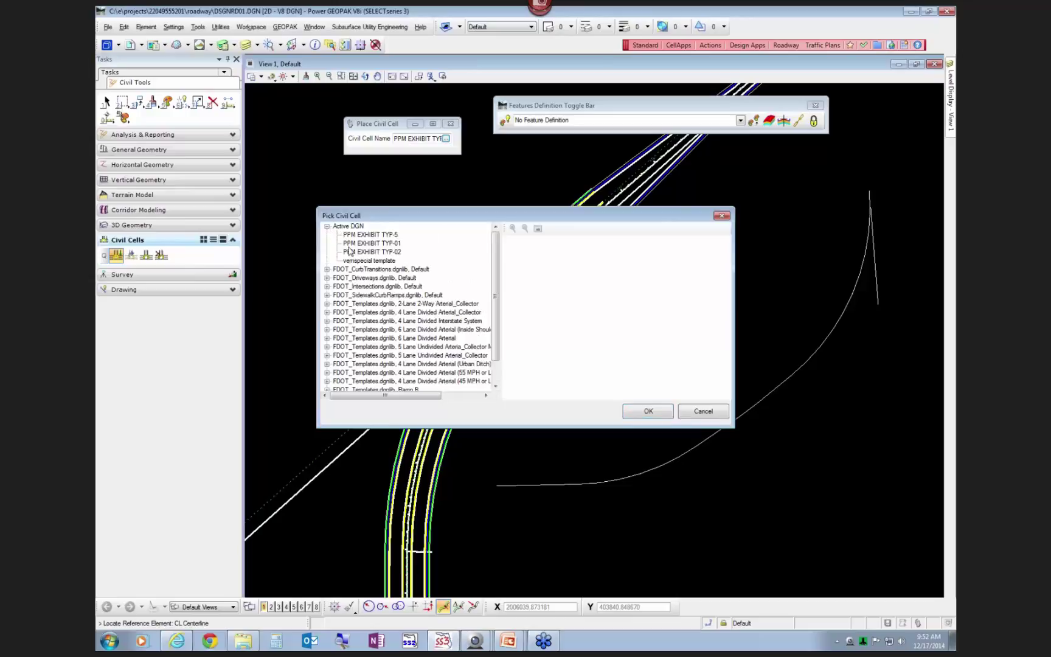
click(361, 262)
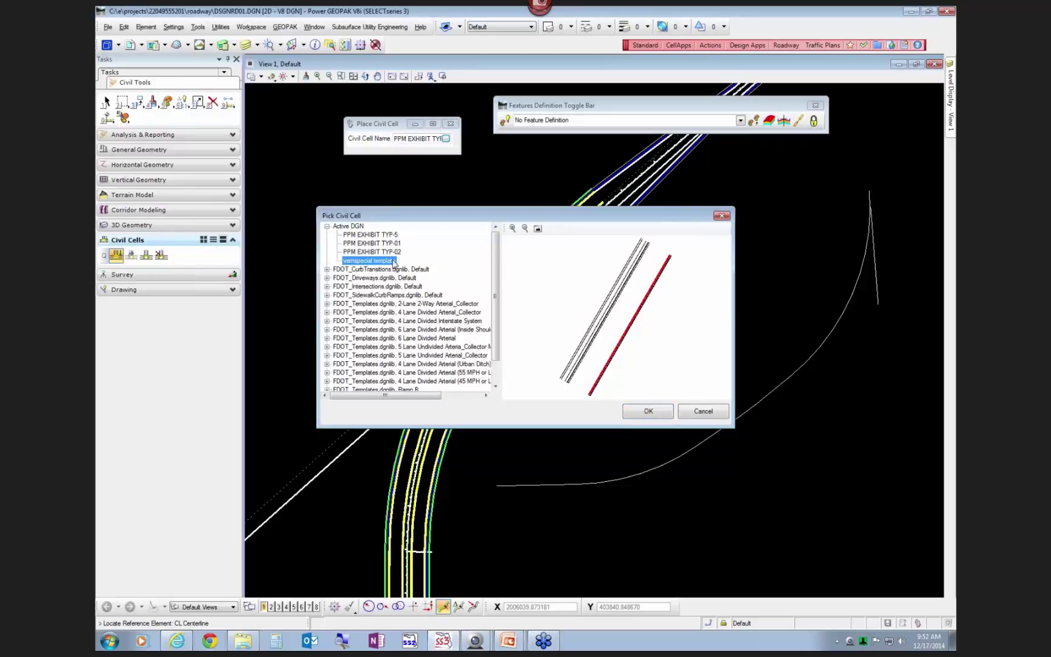
click(648, 411)
Step: Place the civil cell on the new curved alignment with its offset lines on the upper side, without viewing alternatives
click(738, 396)
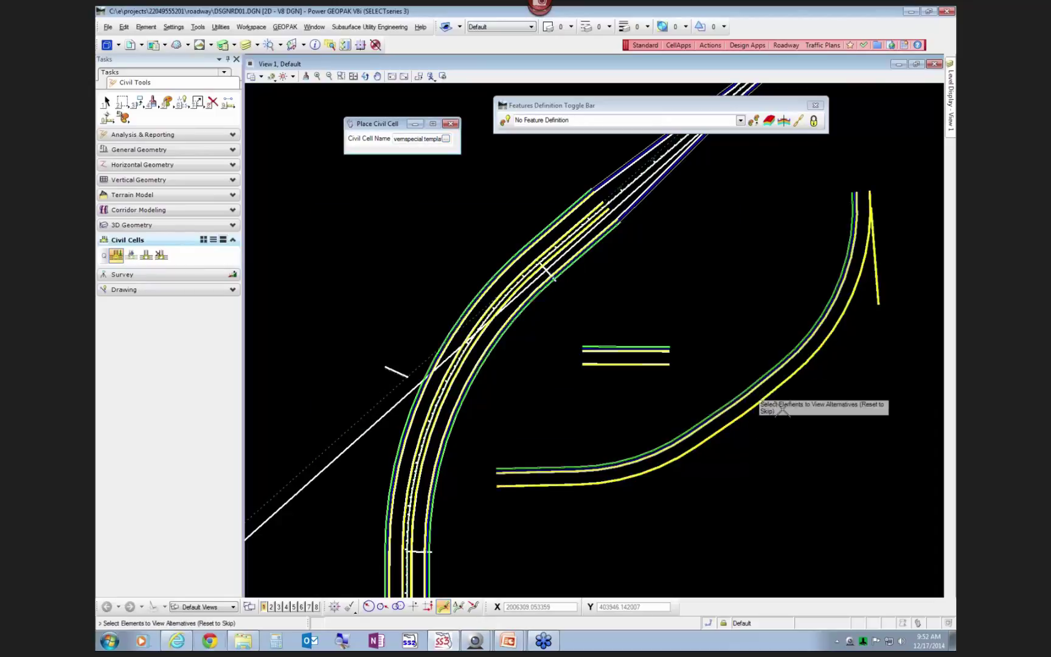
right_click(726, 369)
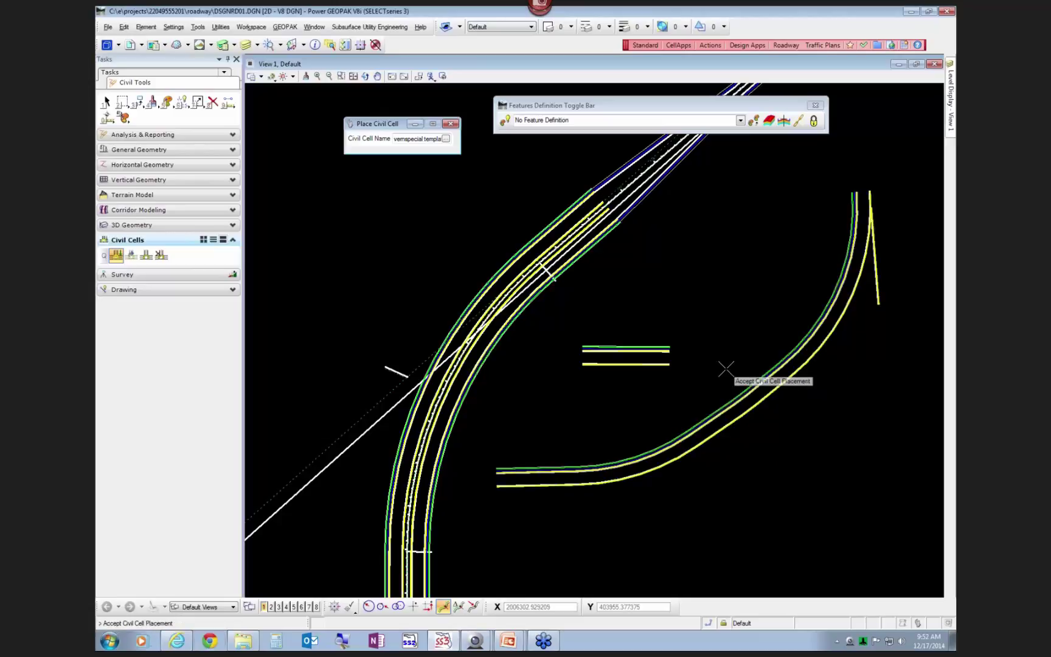
click(726, 370)
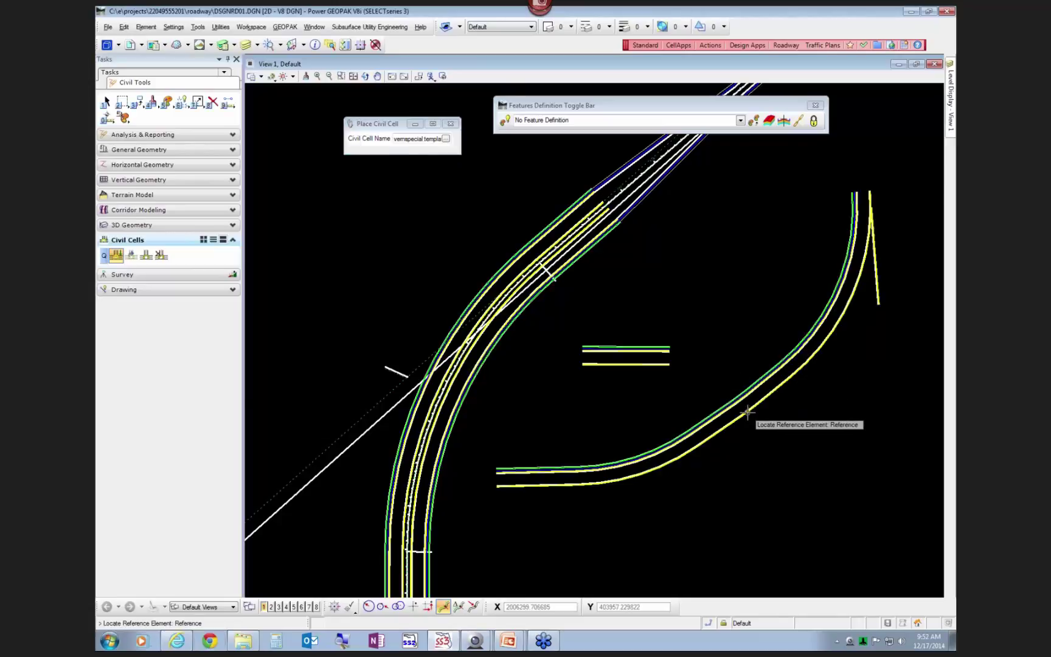
scroll(748, 412, up, 3)
scroll(730, 333, down, 3)
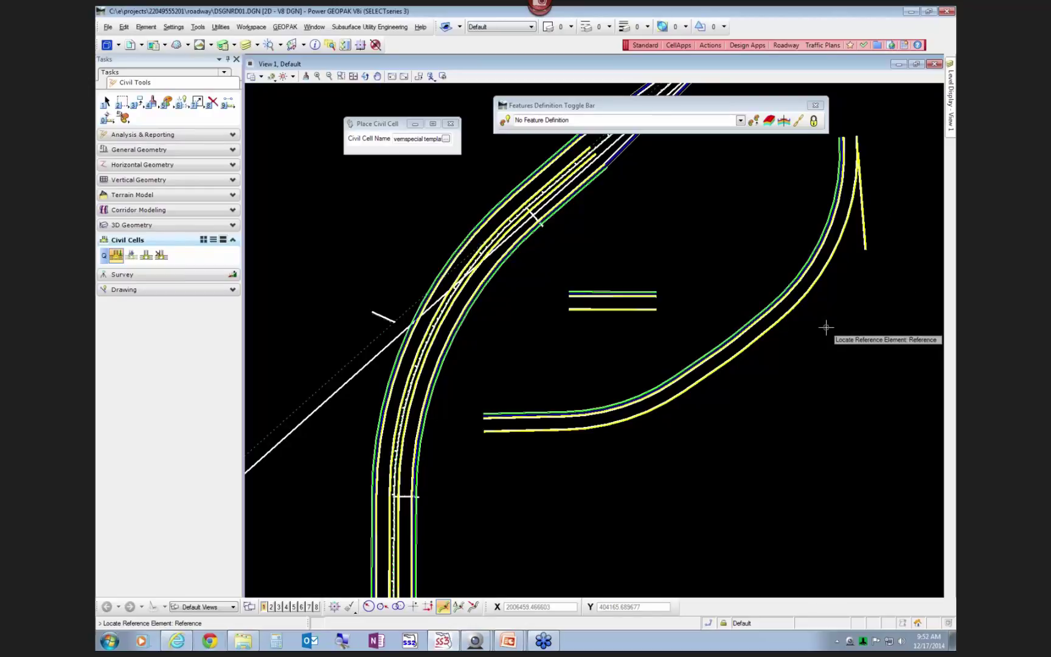
Step: Place the vernspecial template cell on the curved alignment again, choosing the alternative with its offset lines on the lower side, and end the command
mouse_move(770, 330)
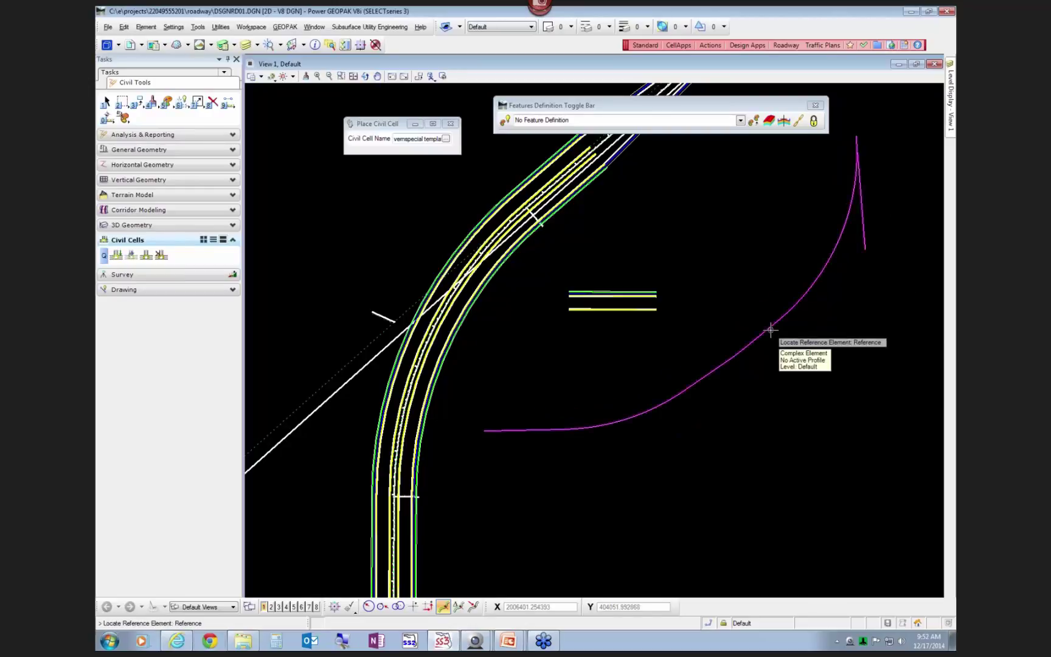
click(770, 330)
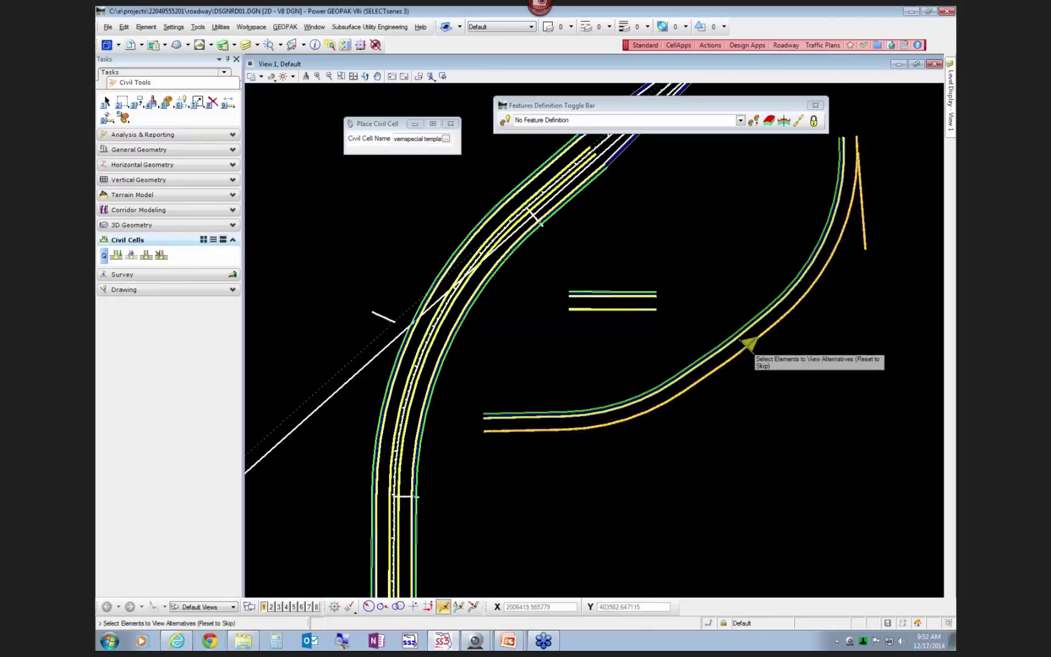
click(742, 347)
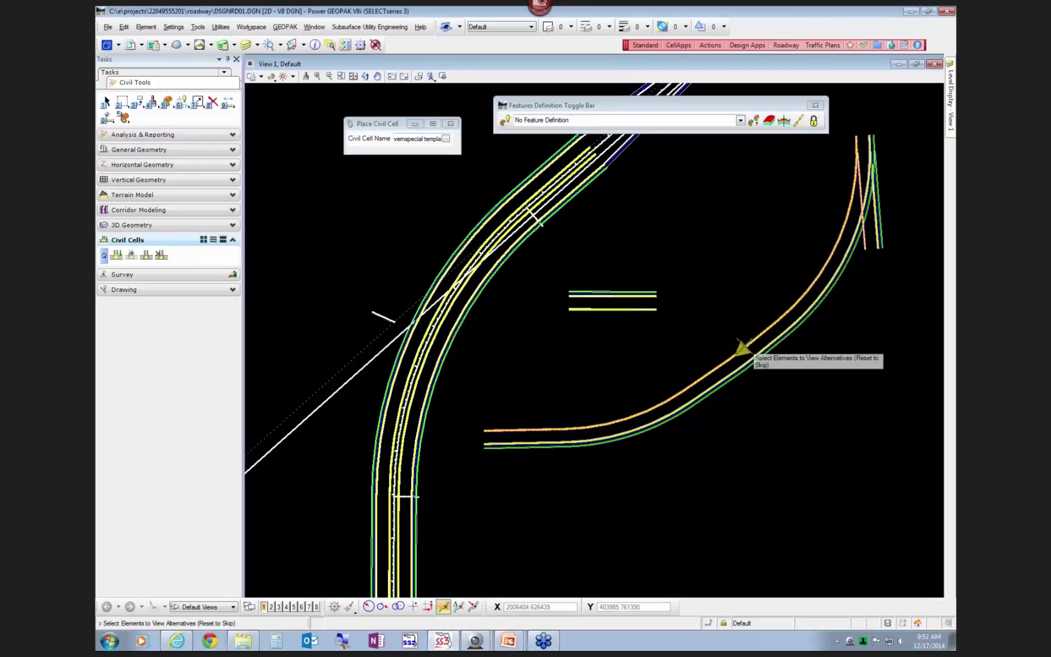
click(744, 346)
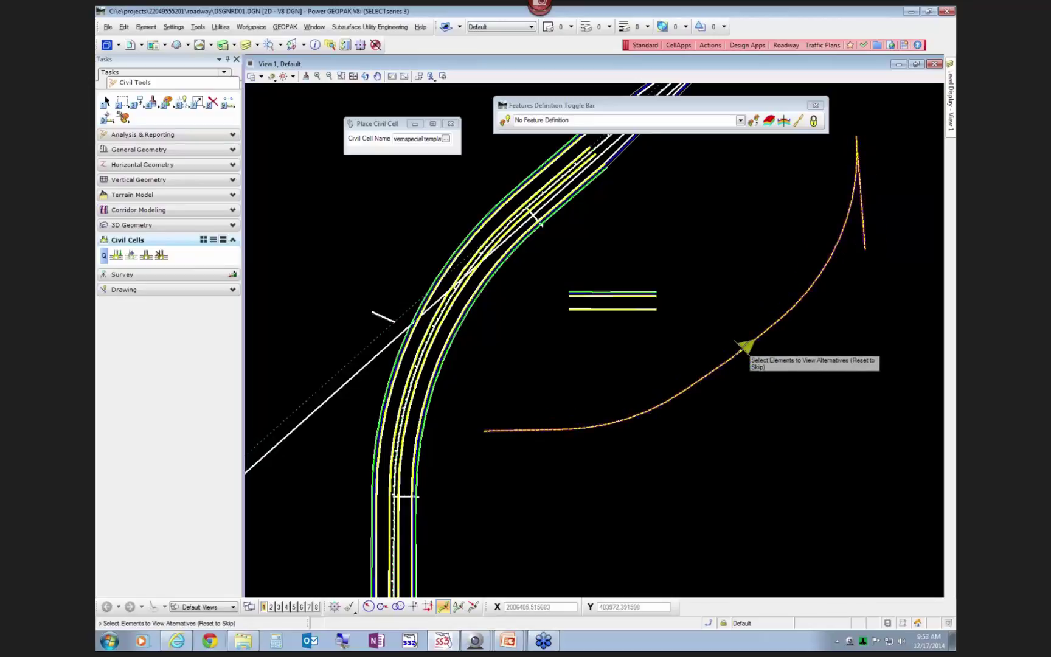
click(741, 349)
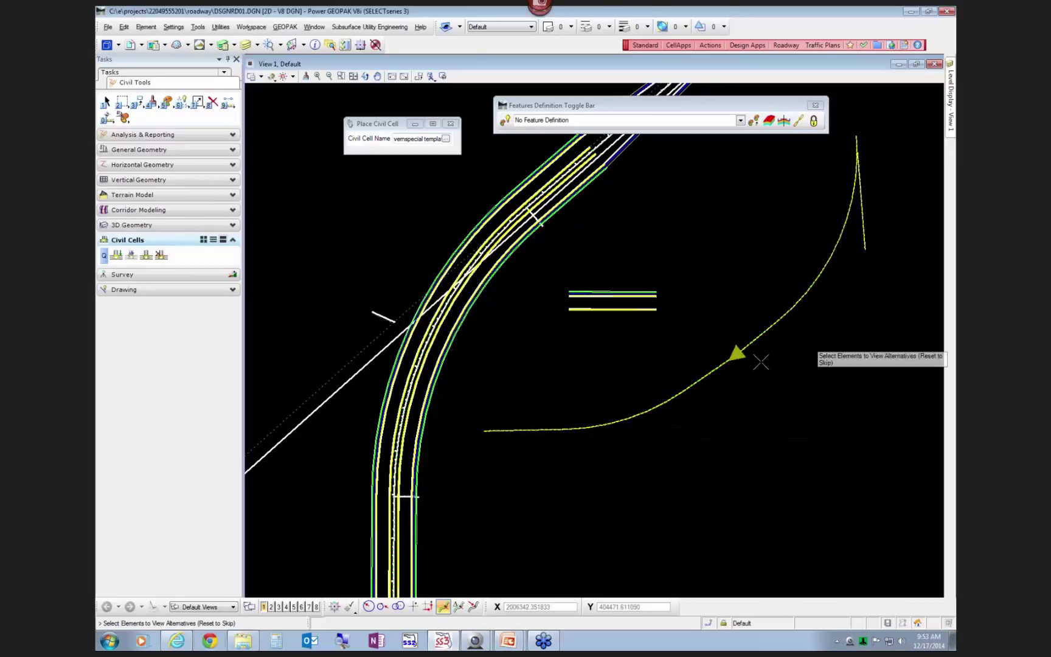
click(729, 358)
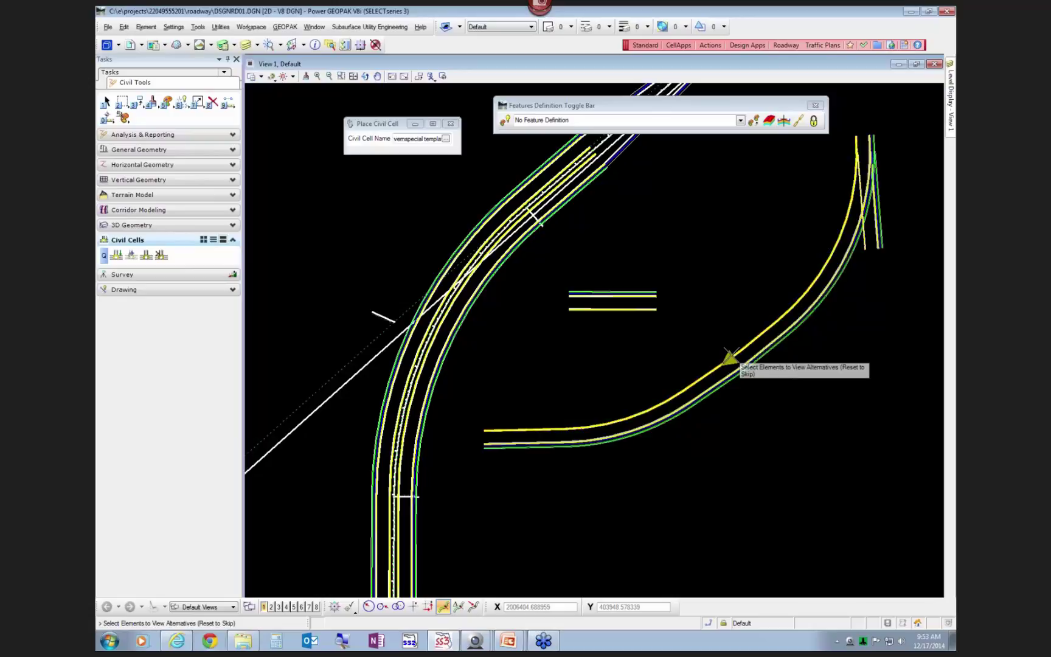
right_click(730, 356)
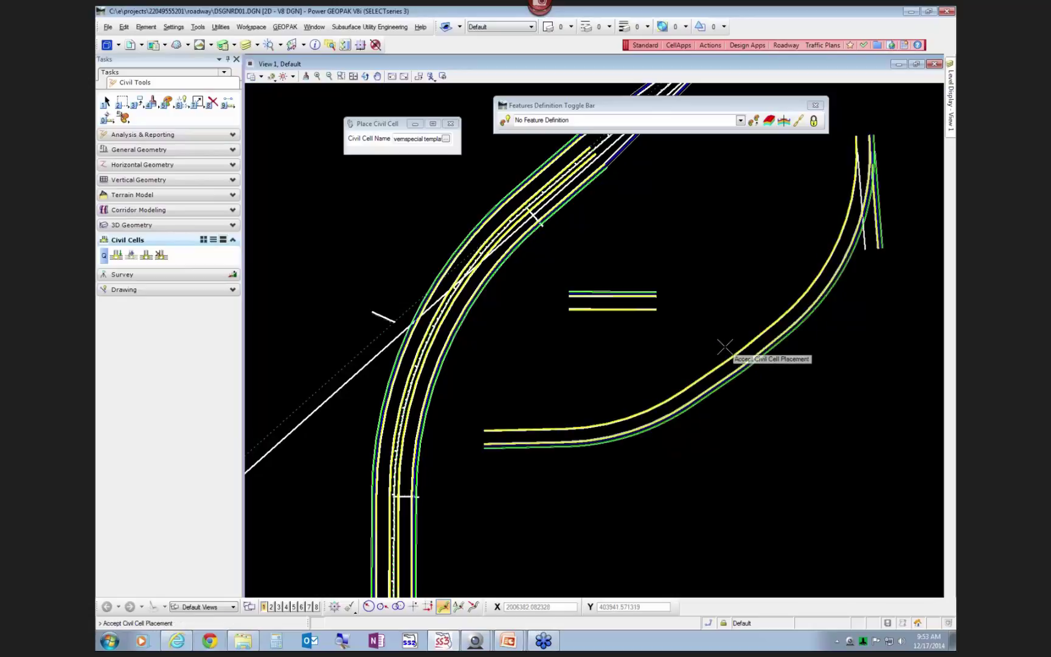
click(725, 346)
right_click(730, 318)
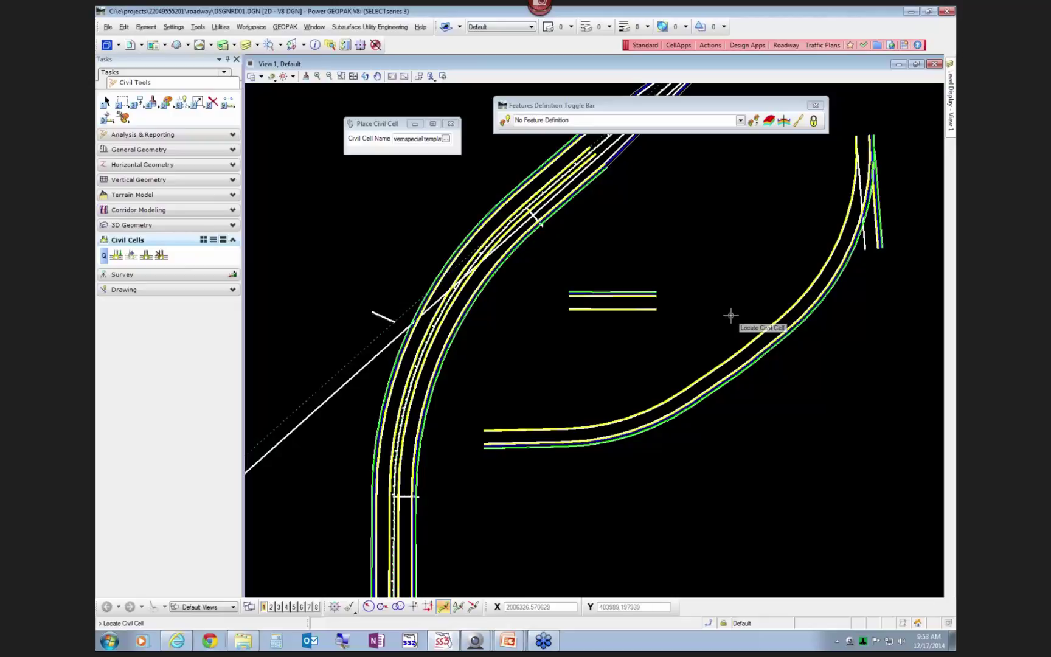
key(Escape)
Step: Review the manipulator size and font scale settings in the civil view preferences
click(284, 27)
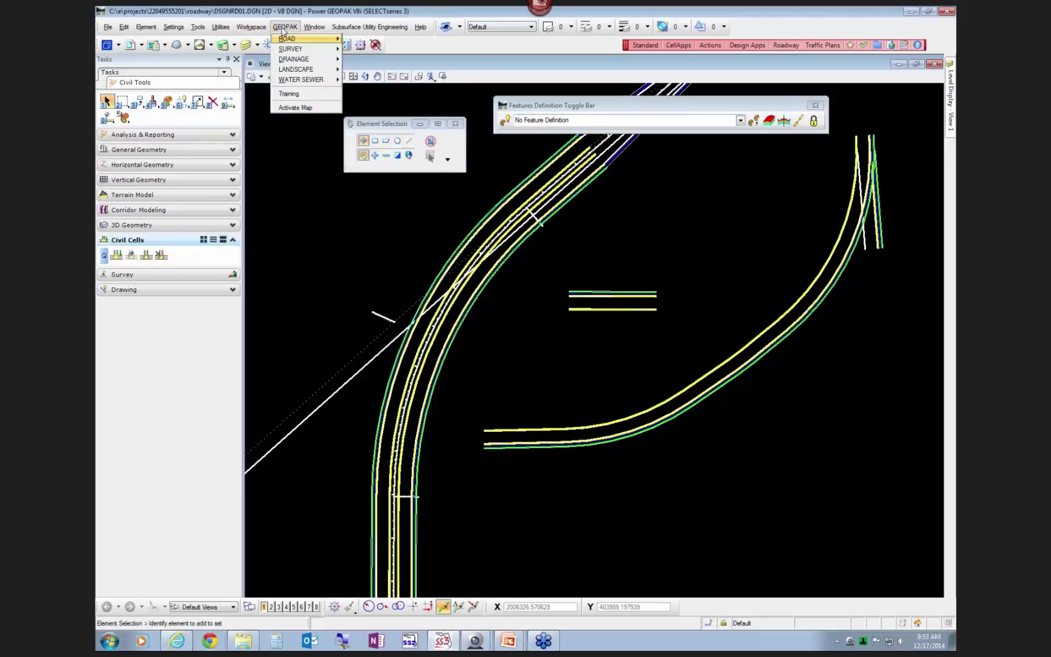
click(262, 40)
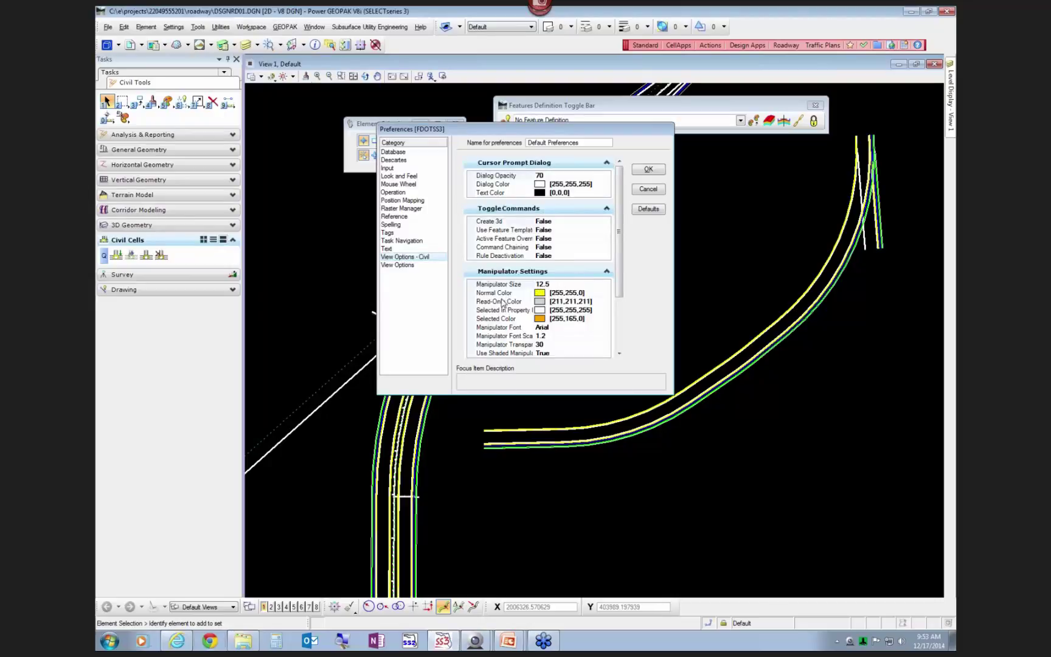
click(551, 284)
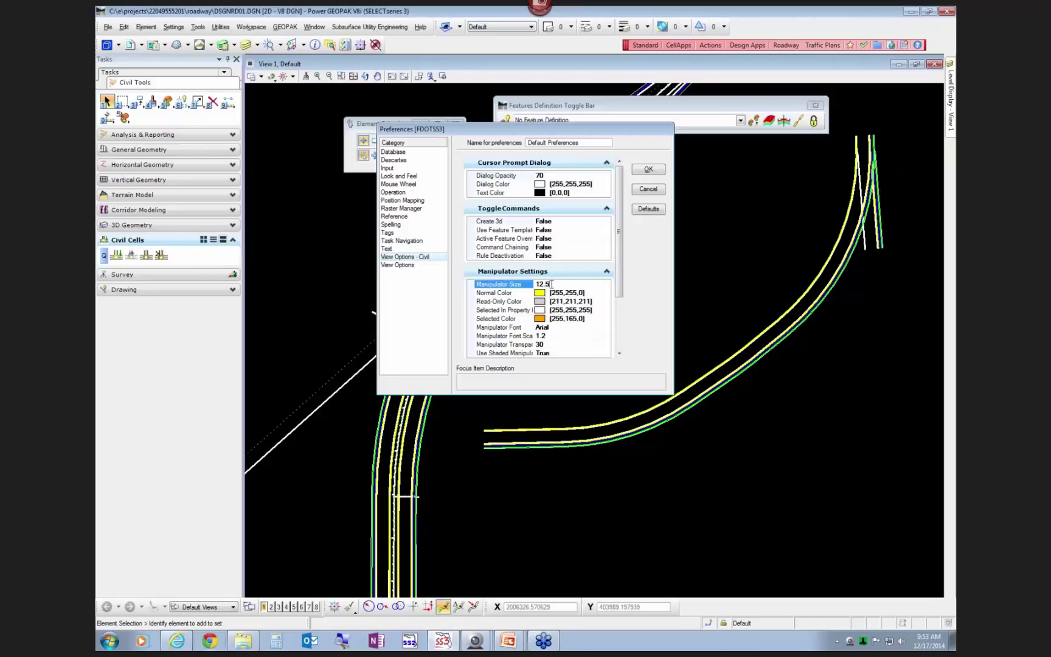
click(549, 335)
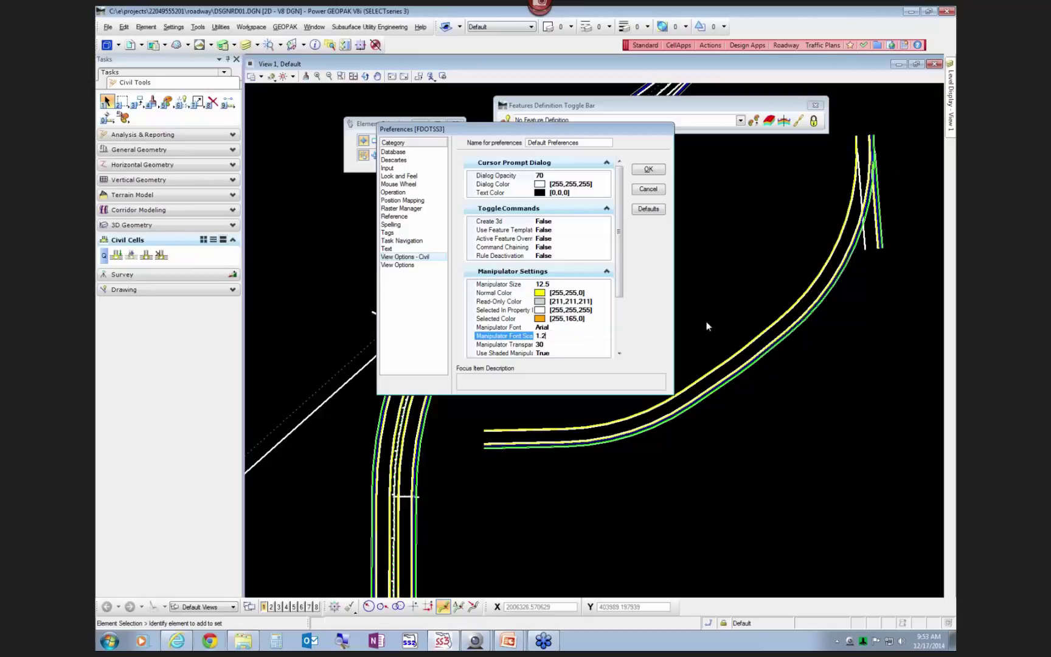
click(647, 170)
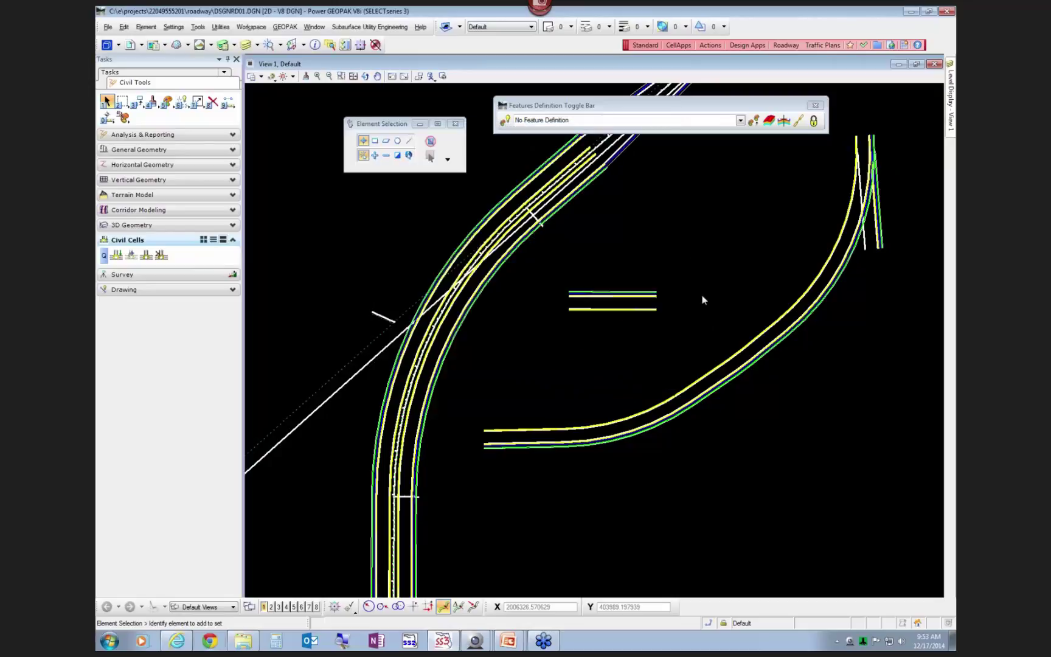
Step: Inspect the offset manipulators of the newly placed cell's upper line, and snooze the Task Mapper reminder
click(710, 369)
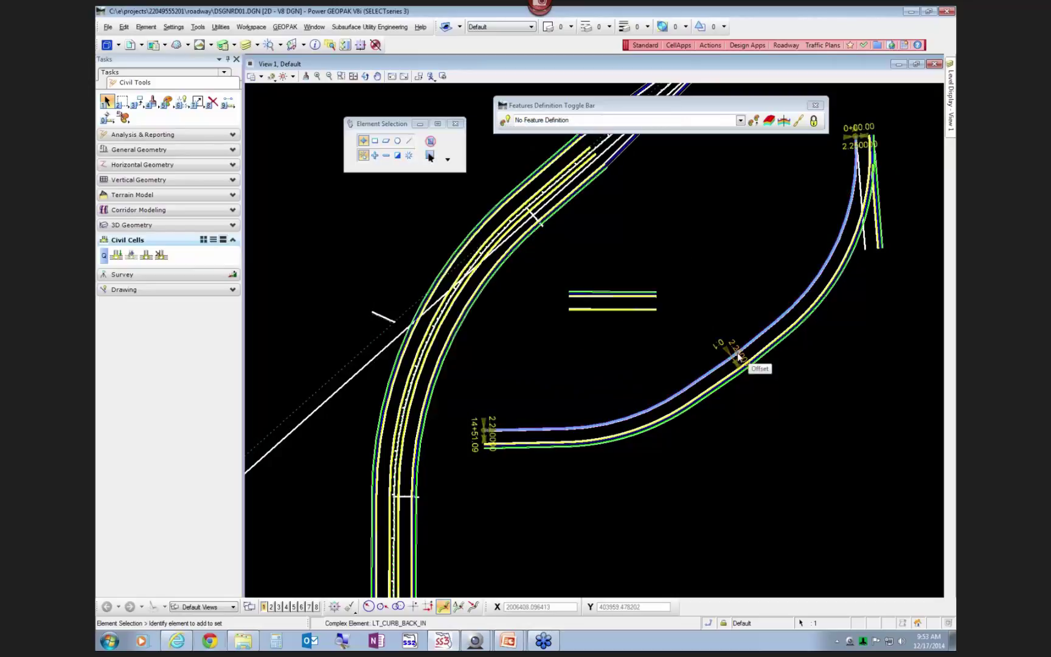
click(662, 347)
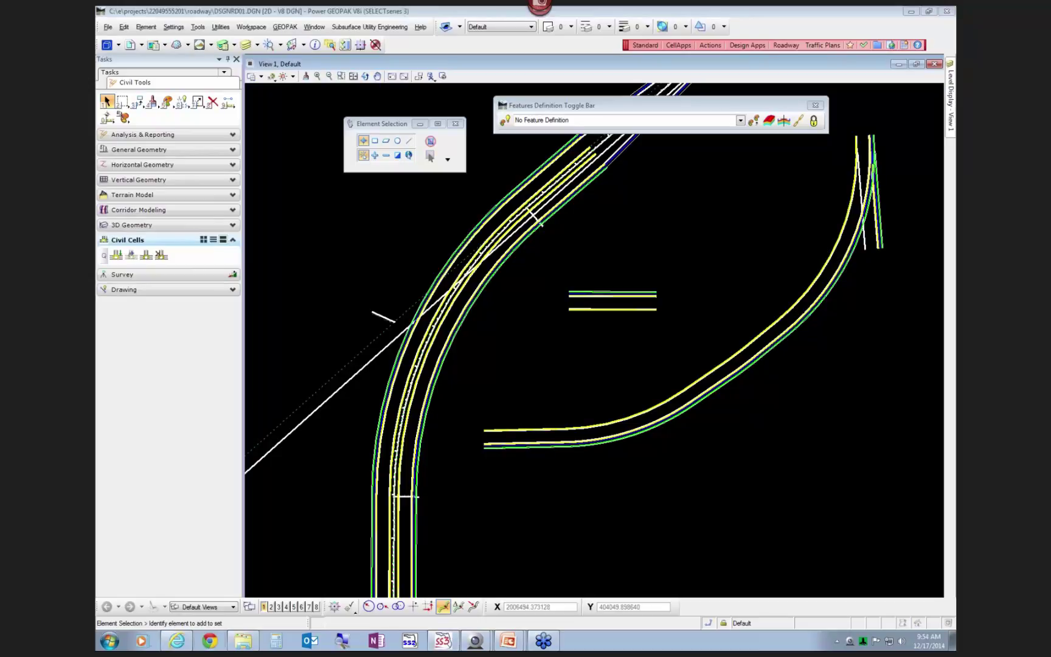
drag(534, 270, 697, 336)
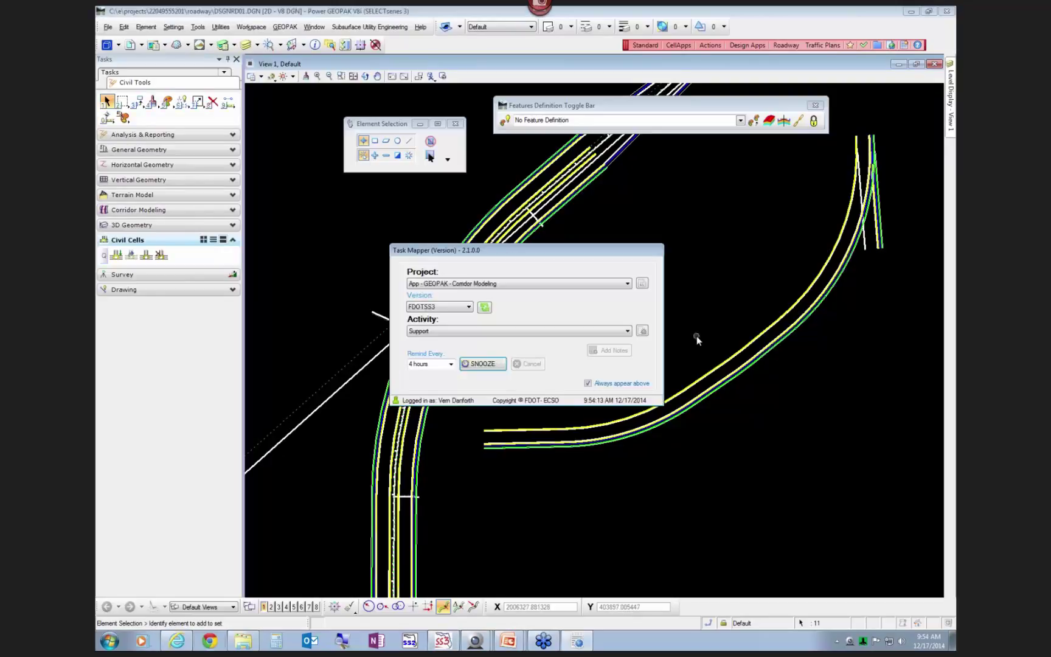
click(485, 363)
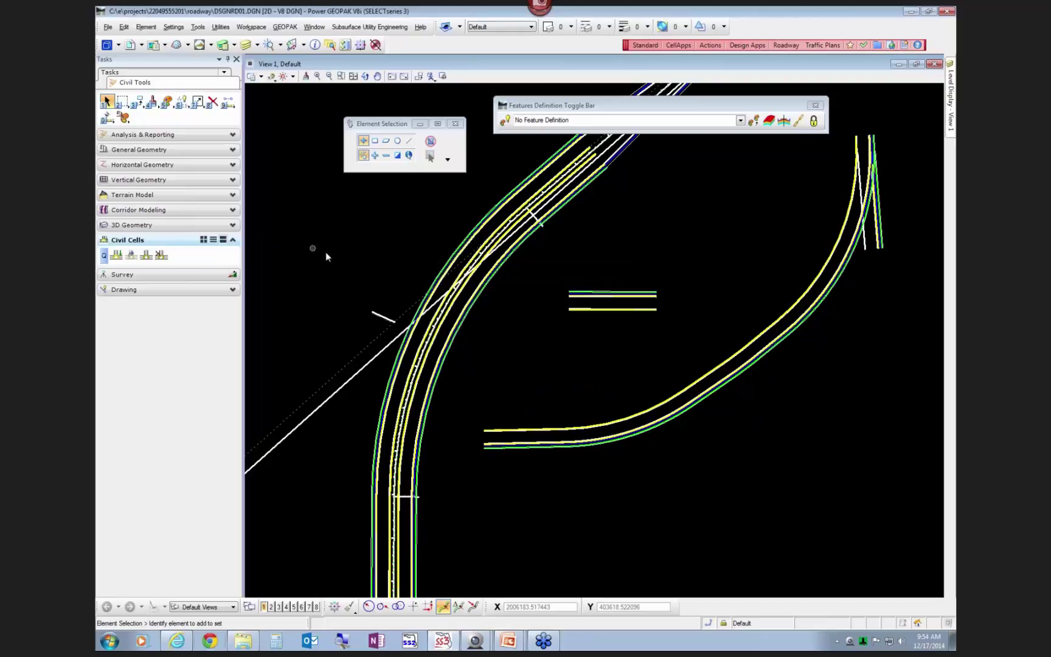
Step: Run a station offset report using the curved cell's LT_CURB_BACK_IN line as baseline and the short template's LT_PVT_EOP_OUT line as offset element
click(175, 150)
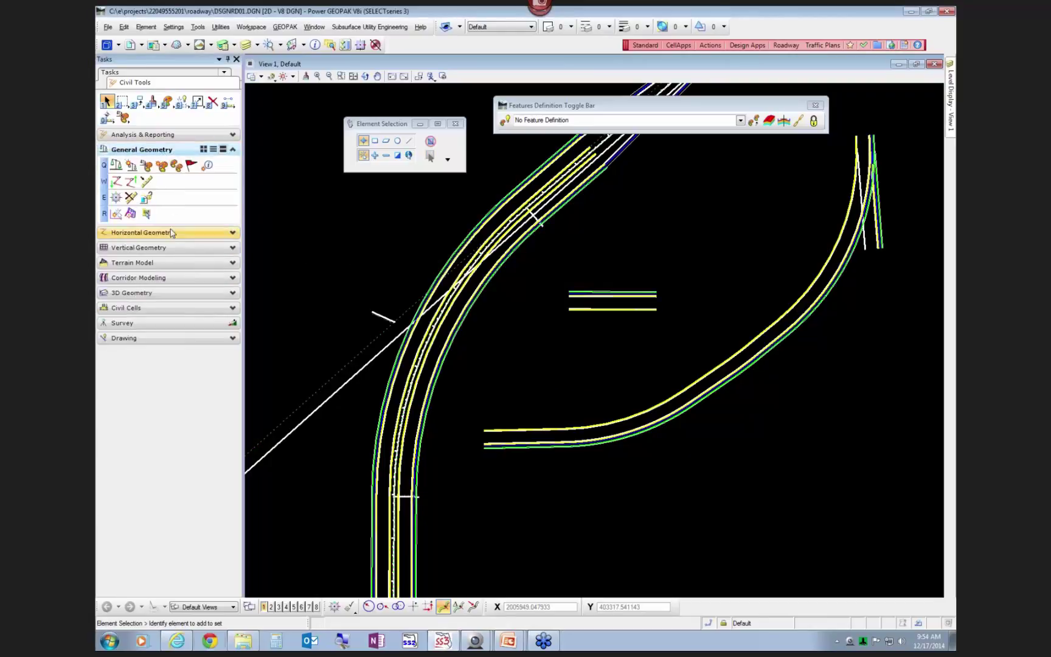
click(173, 135)
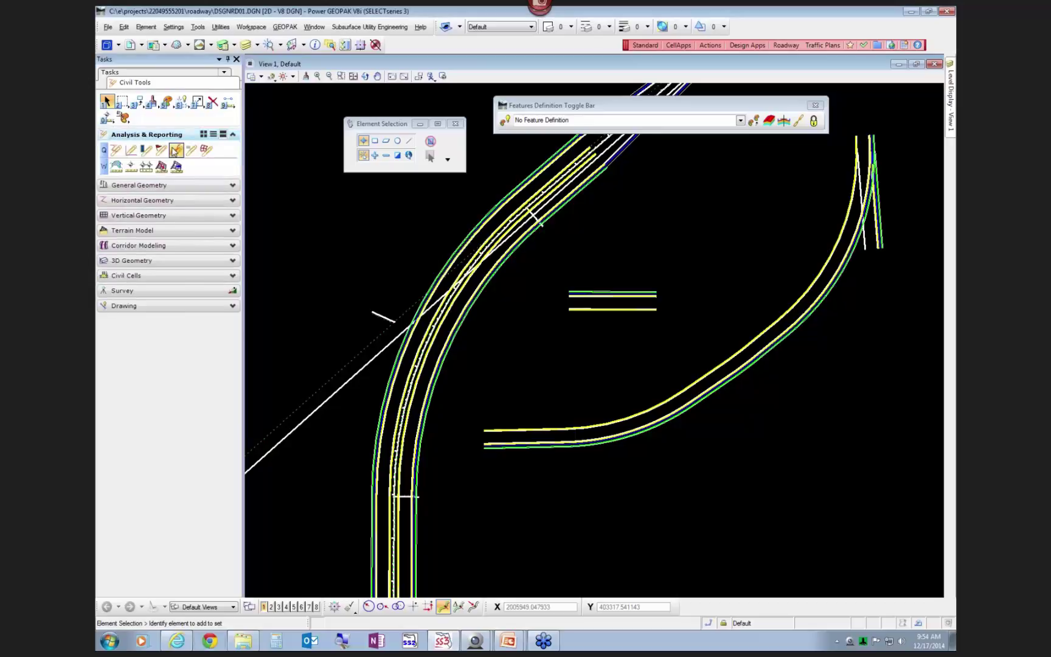
click(174, 152)
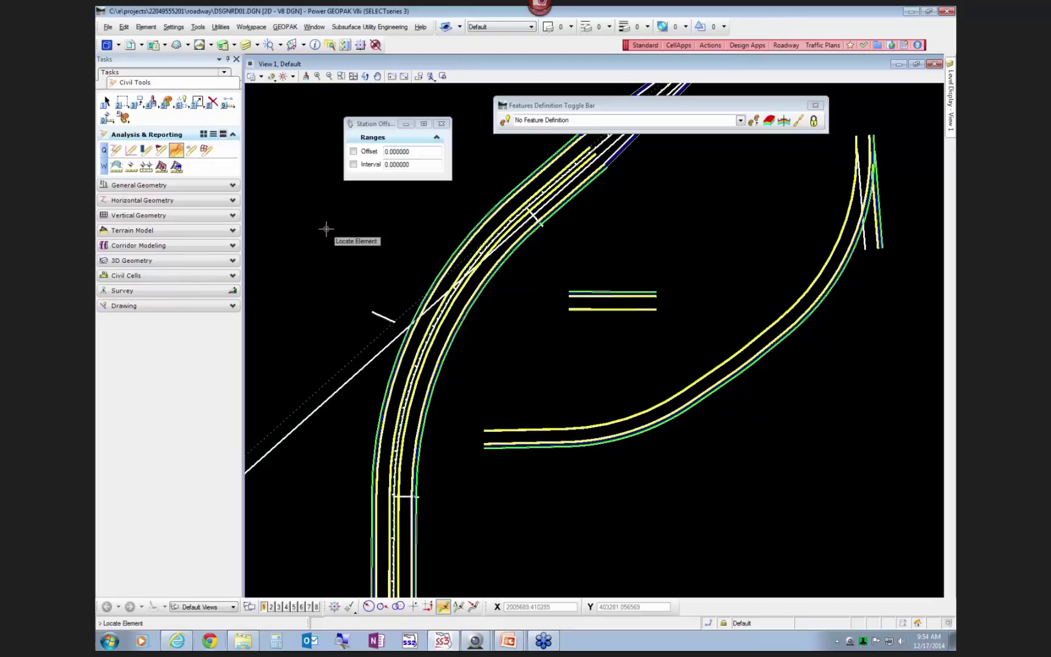
click(561, 428)
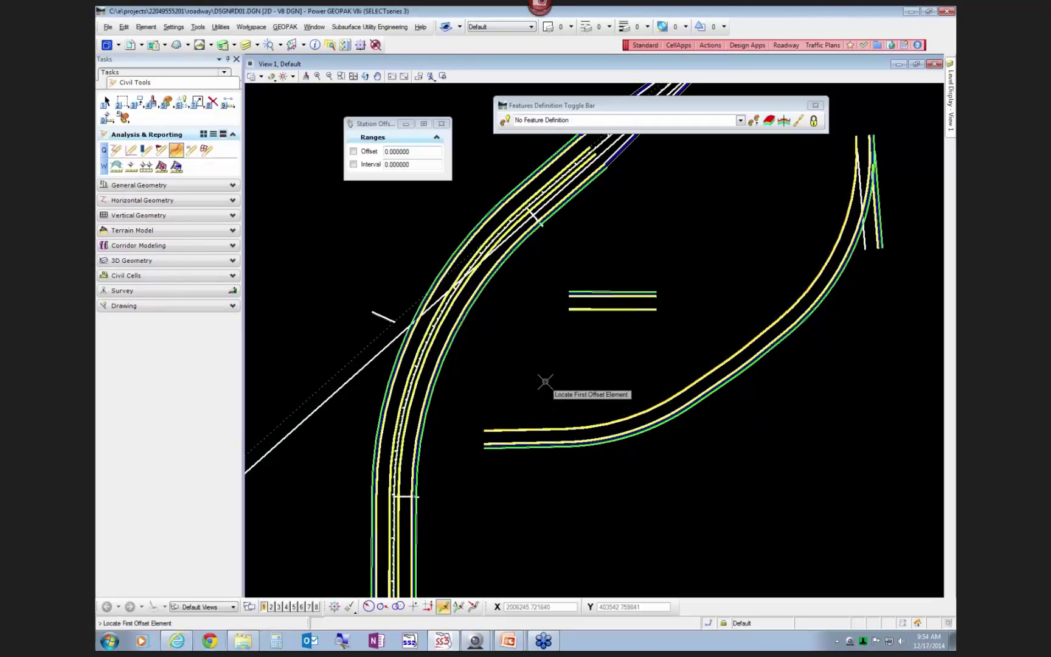
click(597, 298)
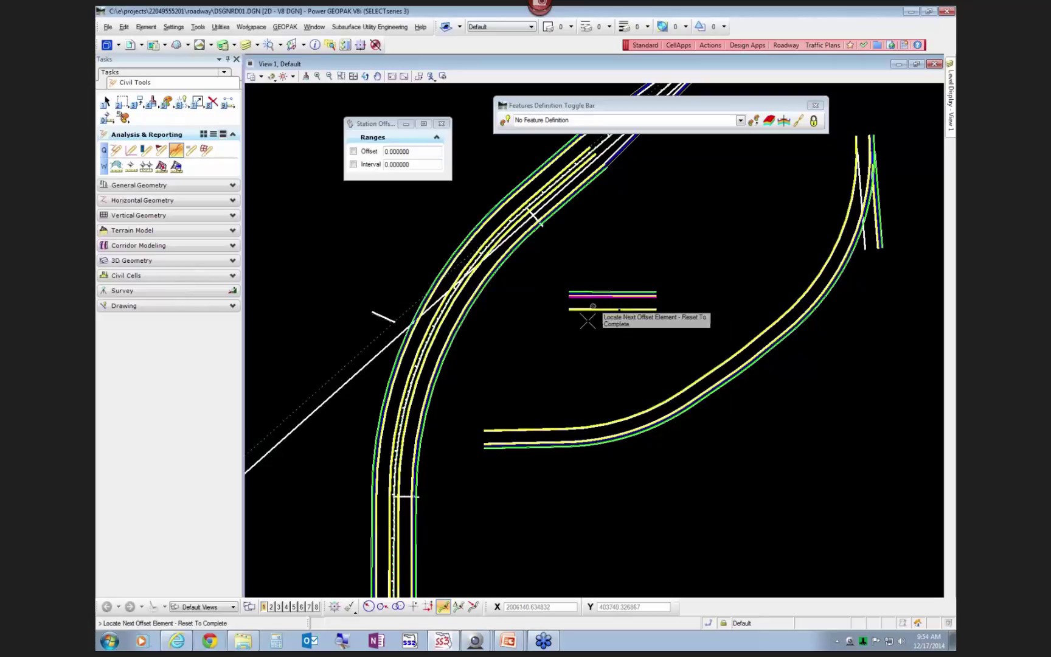
right_click(578, 359)
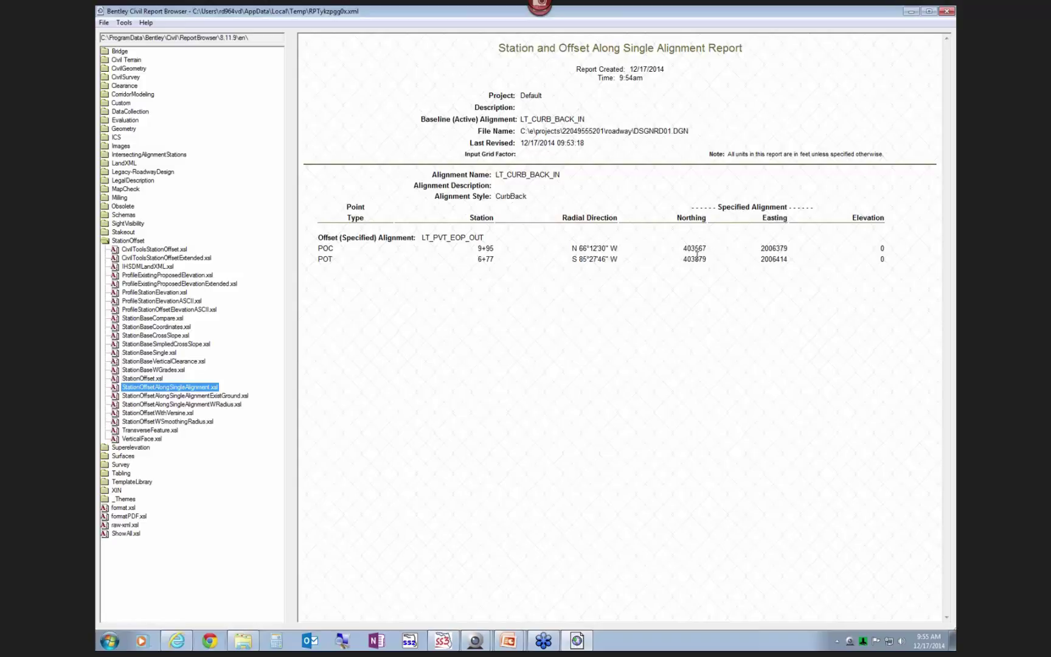
Step: Compare the StationOffset report styles, including the single-alignment, radius, smoothing radius and versine versions, and close the report browser
click(151, 397)
click(148, 404)
click(144, 413)
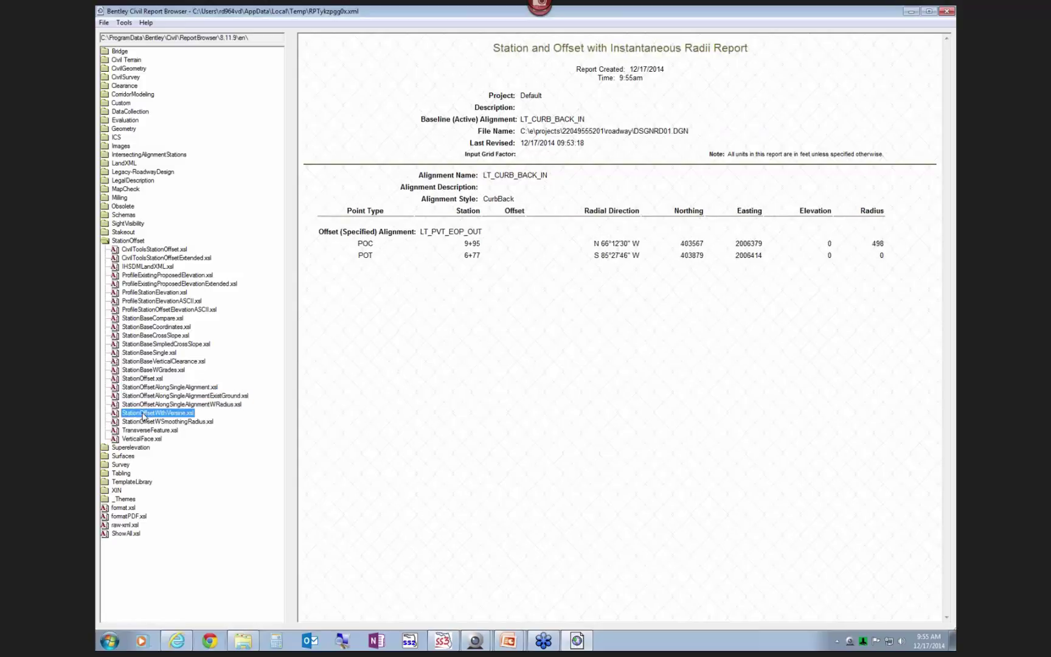
click(144, 421)
click(135, 380)
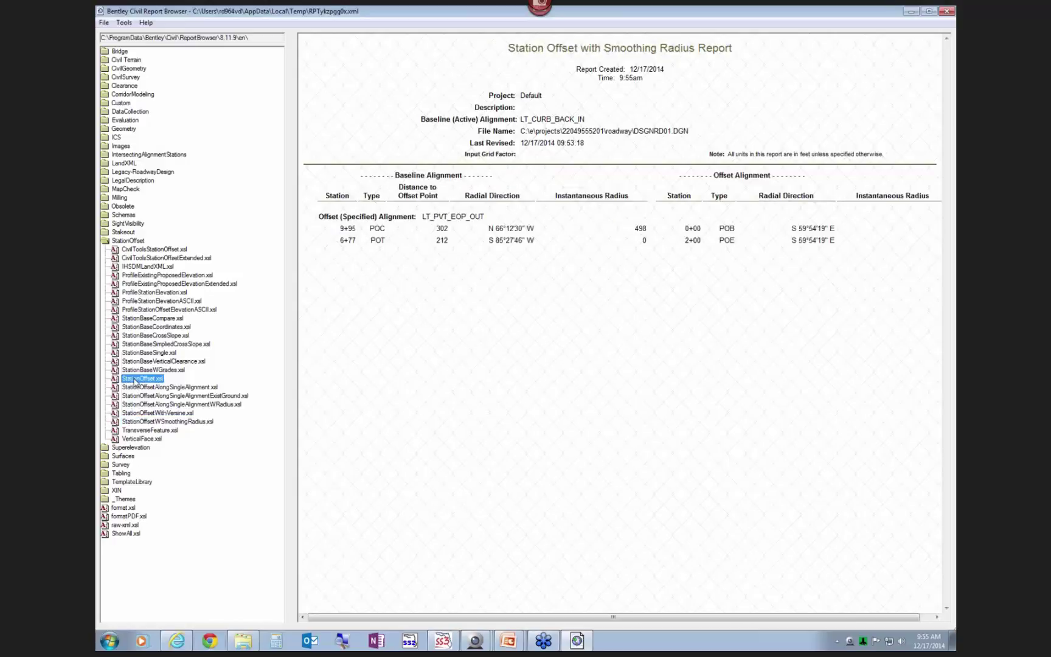
click(135, 388)
click(135, 396)
click(135, 405)
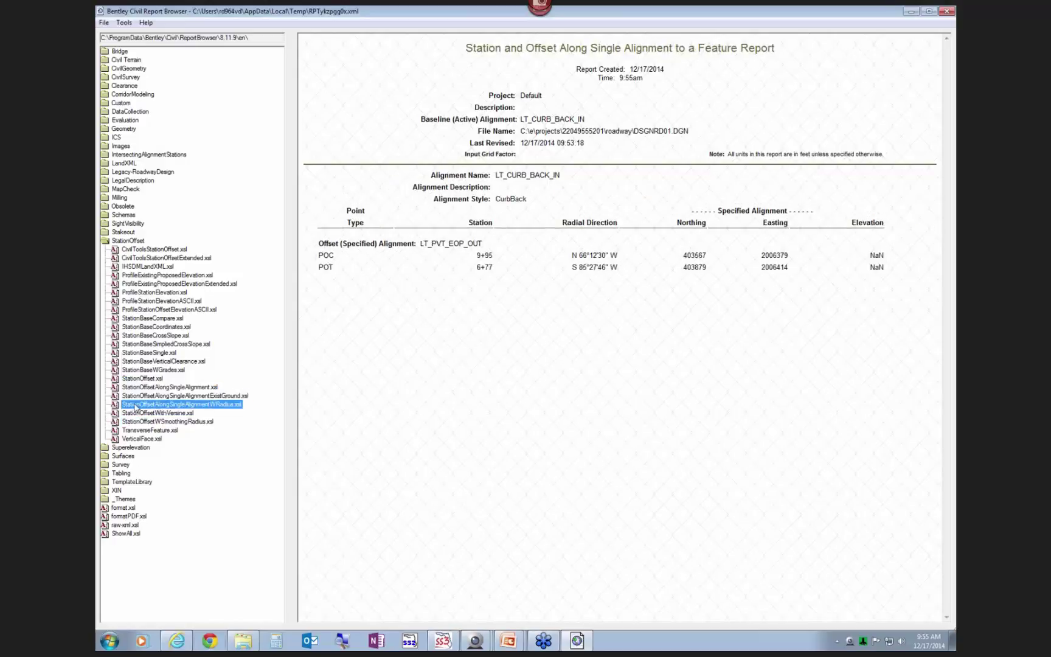
click(135, 414)
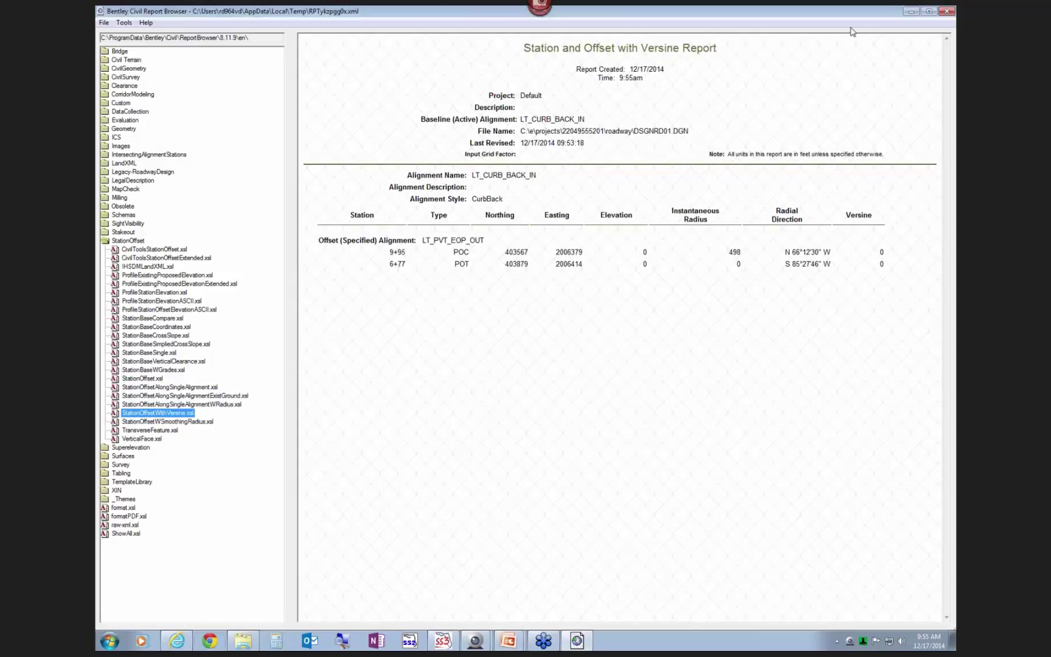
click(947, 12)
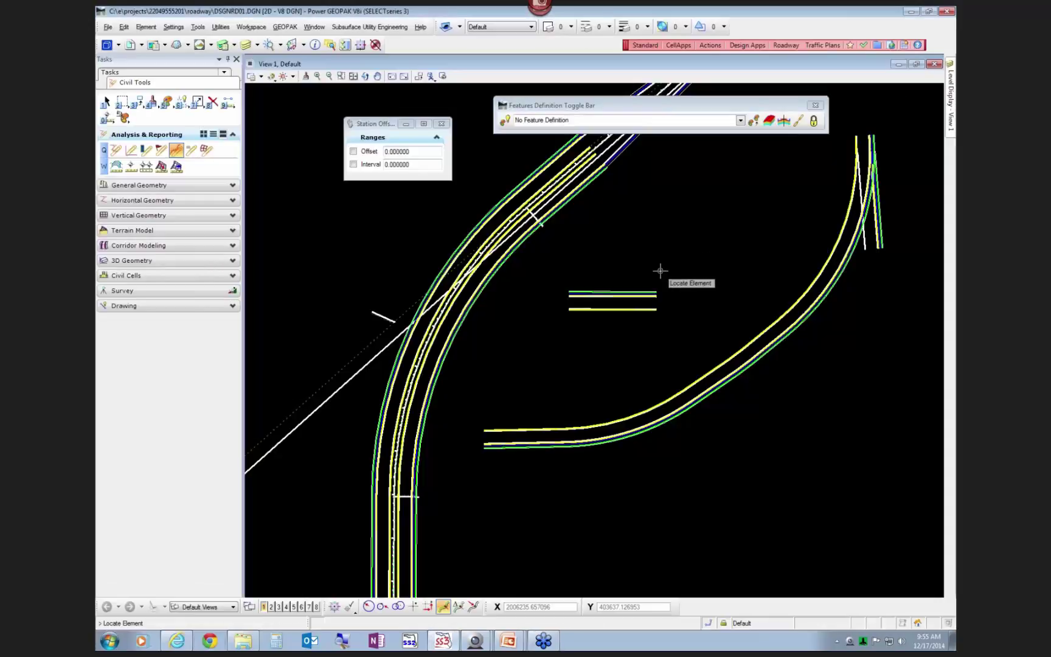
Step: Place four separate points rising diagonally in the open area beside the curved roadway, around the short template
key(Escape)
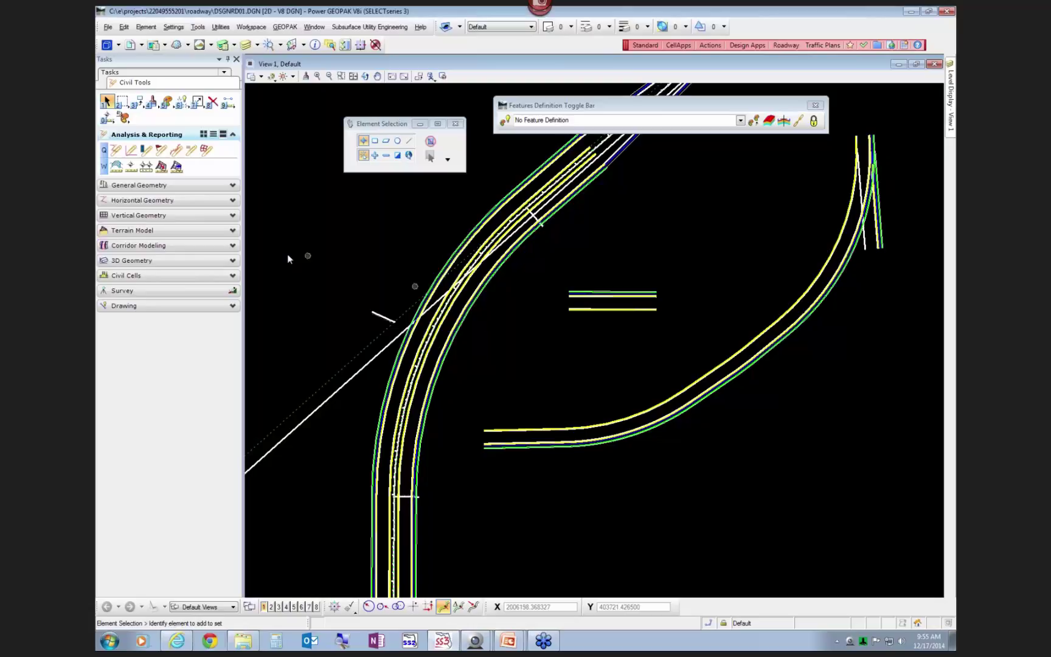
click(139, 200)
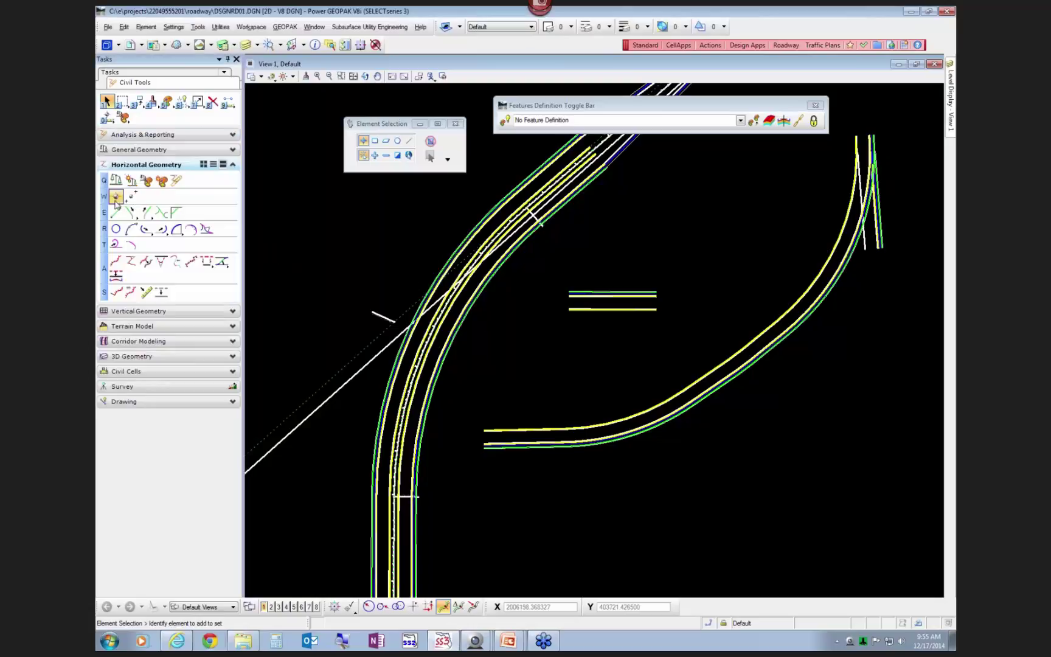
click(115, 197)
click(514, 353)
click(530, 296)
click(613, 245)
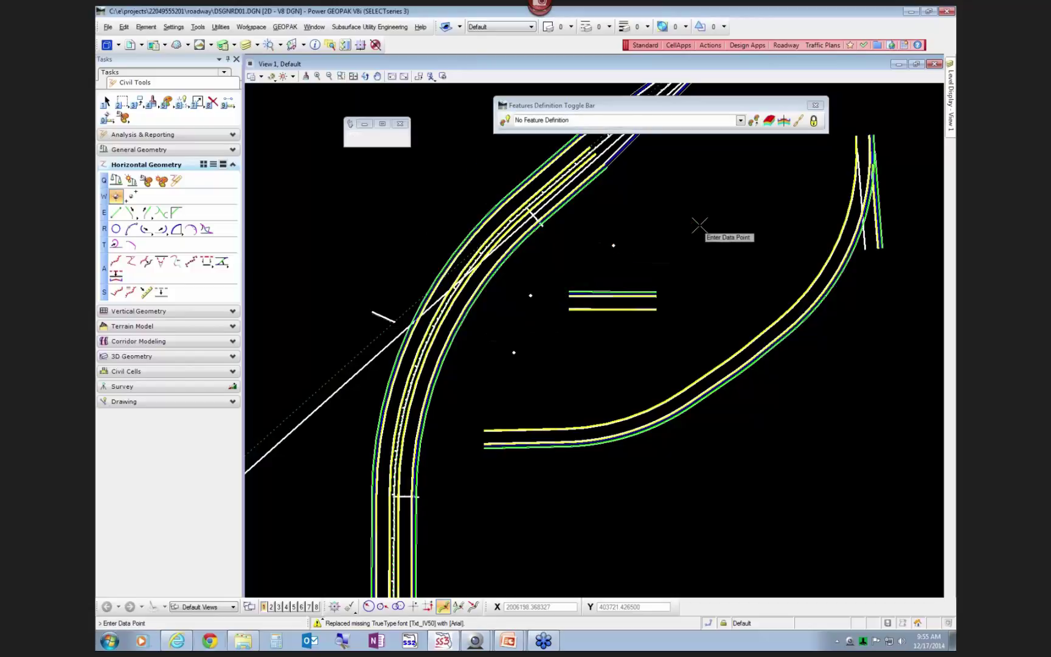
click(710, 223)
key(Escape)
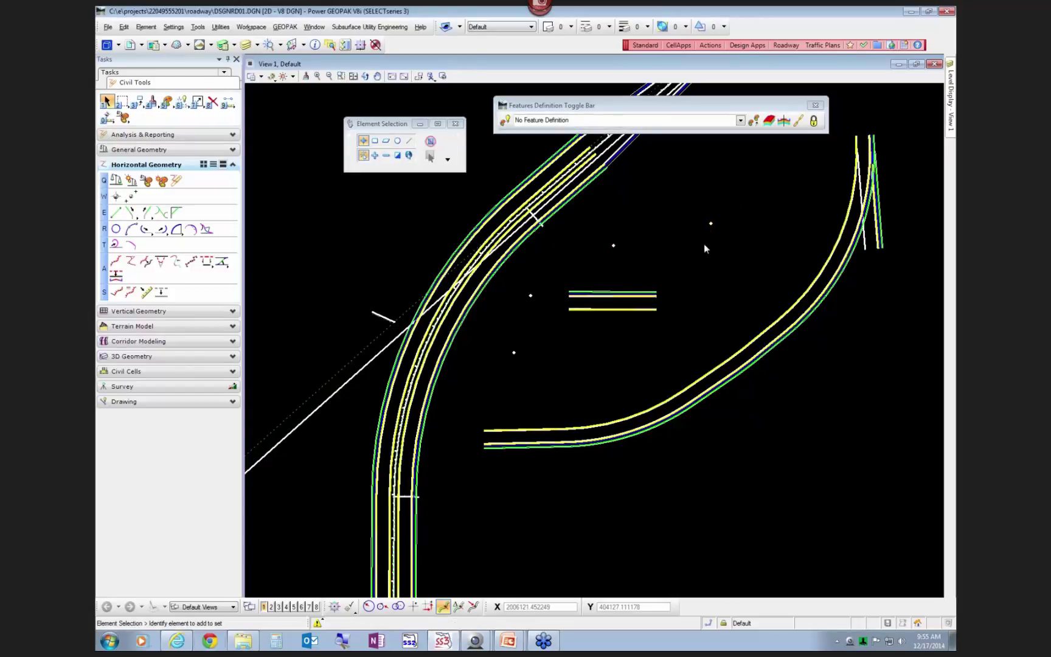
Step: Try to draw a line between the first two of the four new points, and undo it
click(117, 214)
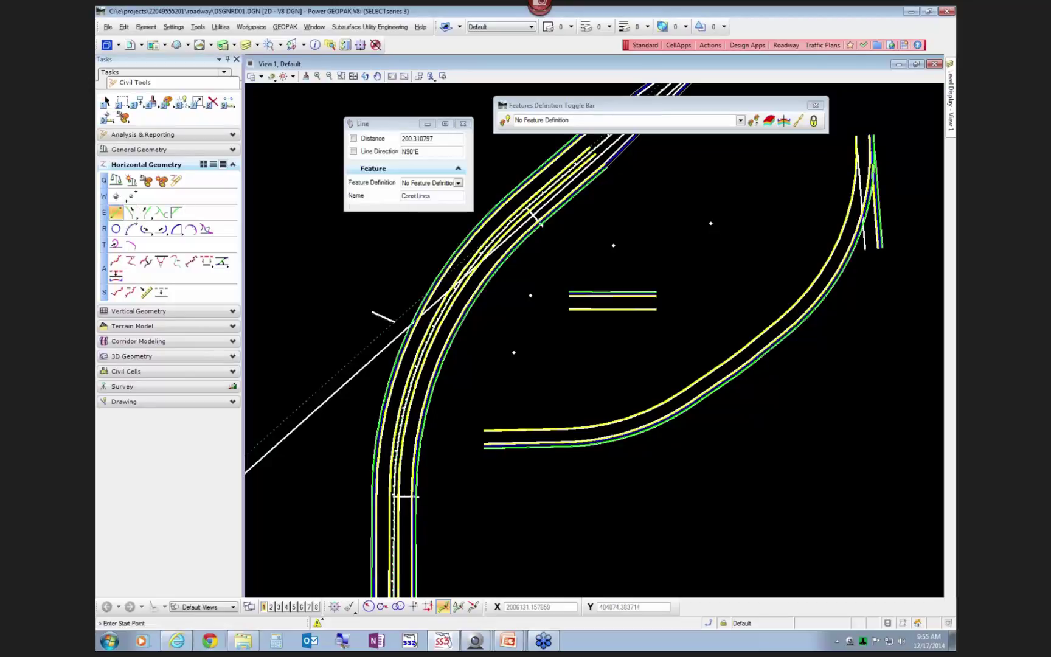
click(515, 352)
click(527, 296)
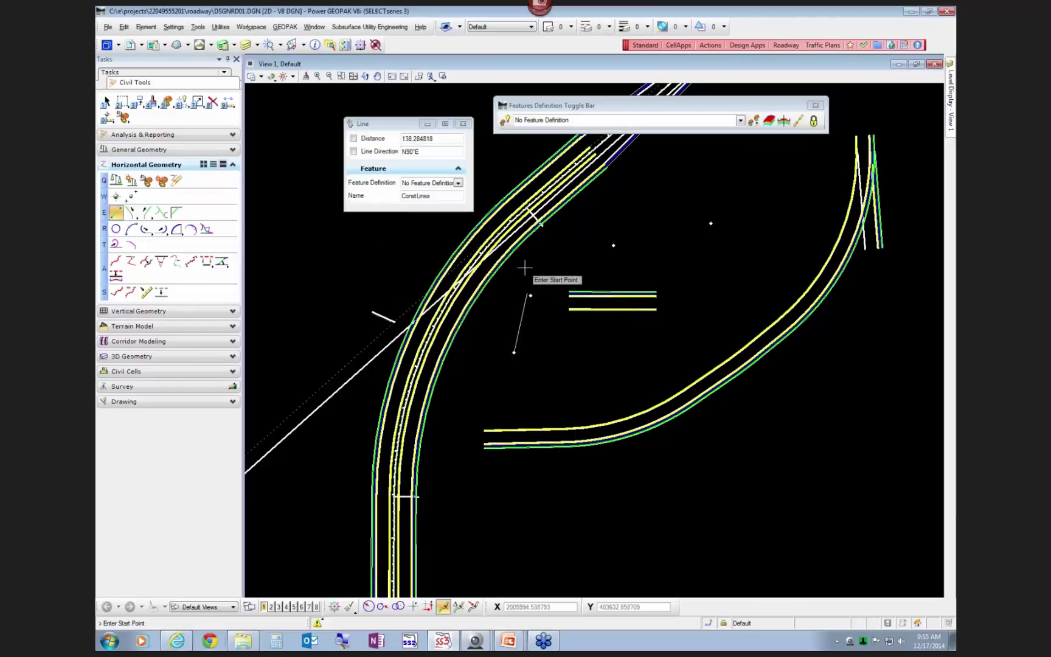
key(ctrl+z)
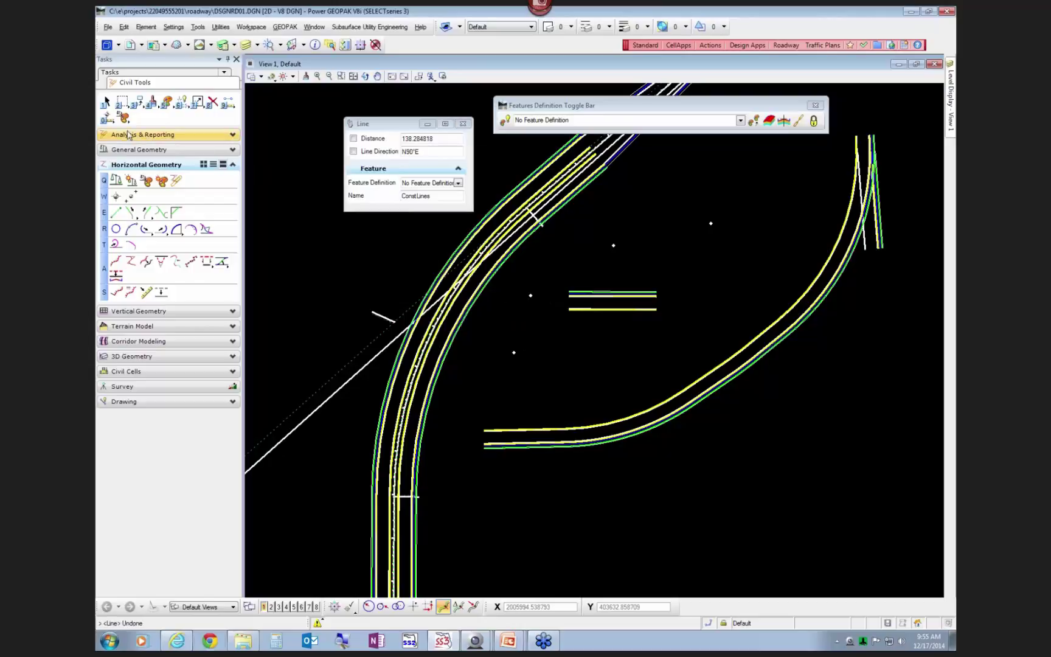
Step: Turn on Chain Commands and draw three connected lines through the four points, ending the chain at the last one
click(122, 117)
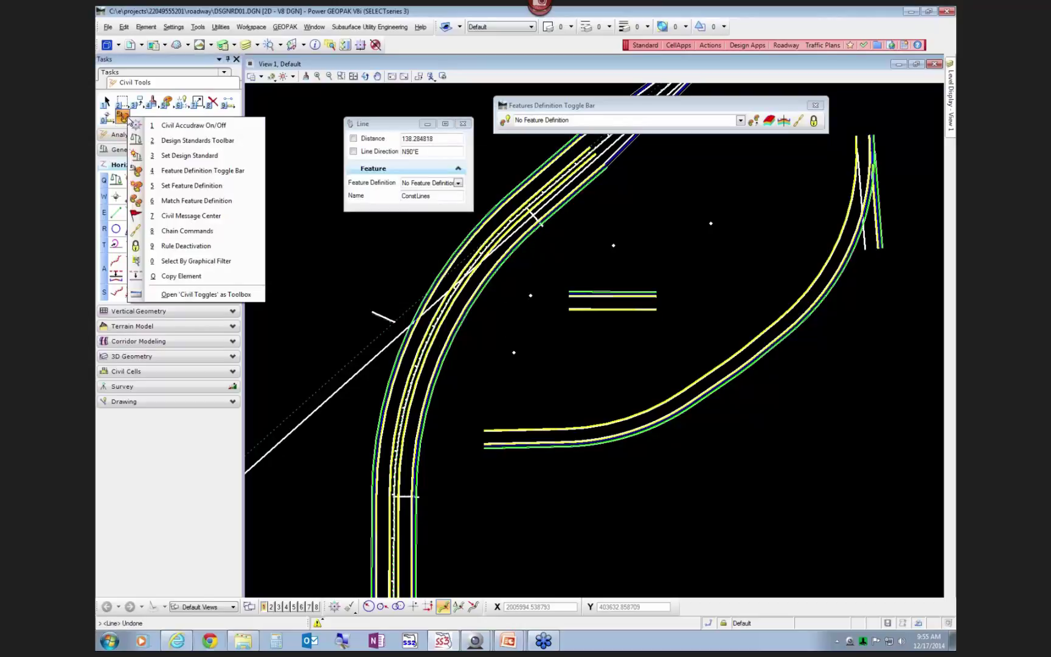
click(186, 231)
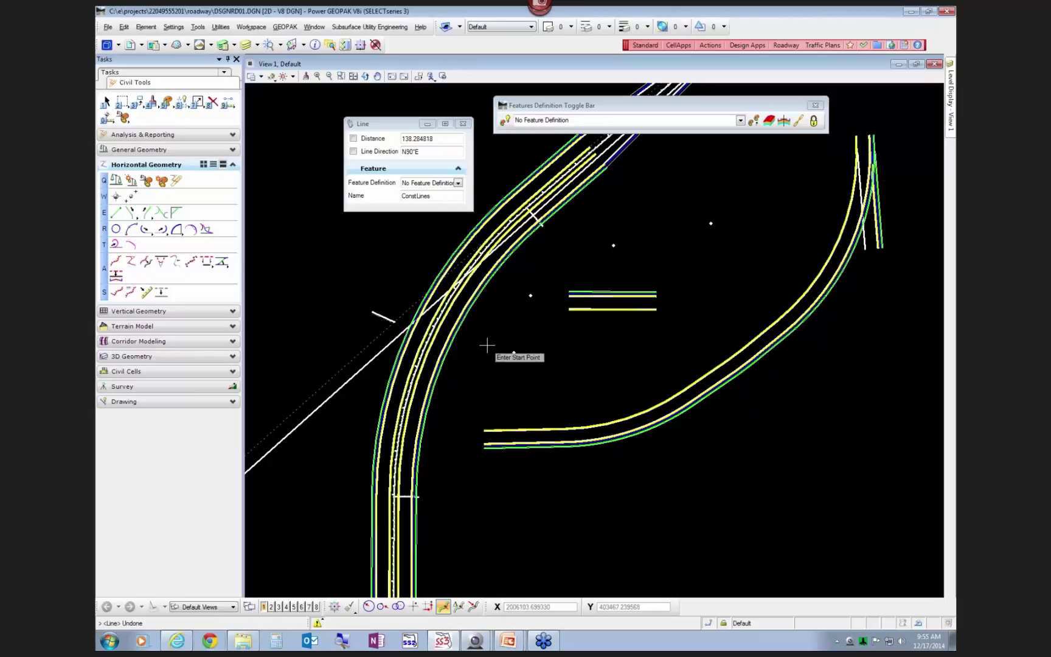
click(514, 352)
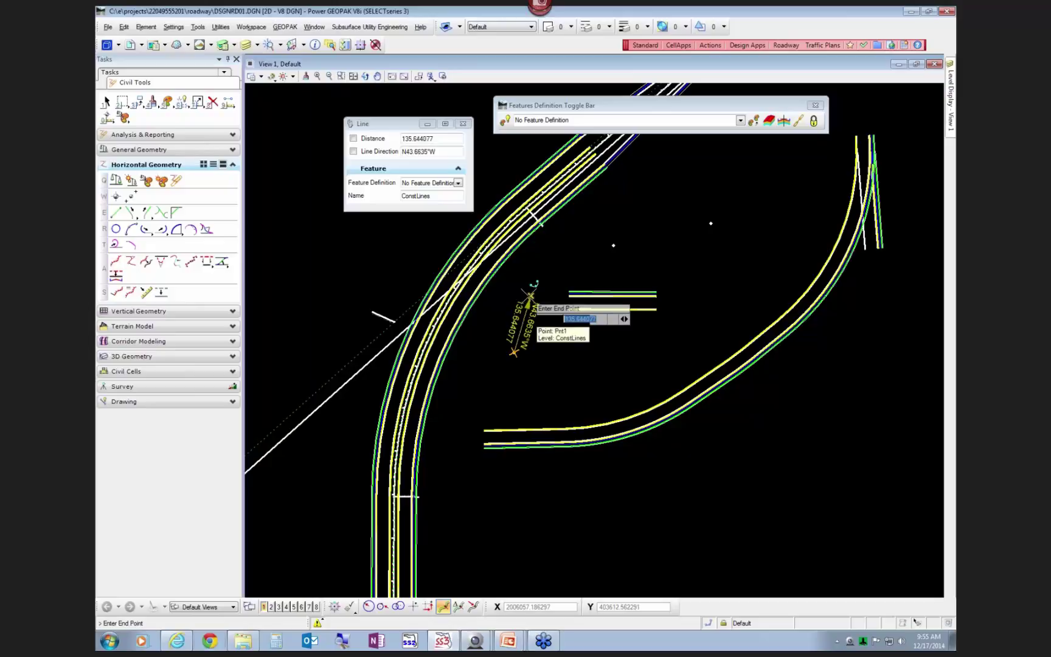
click(530, 296)
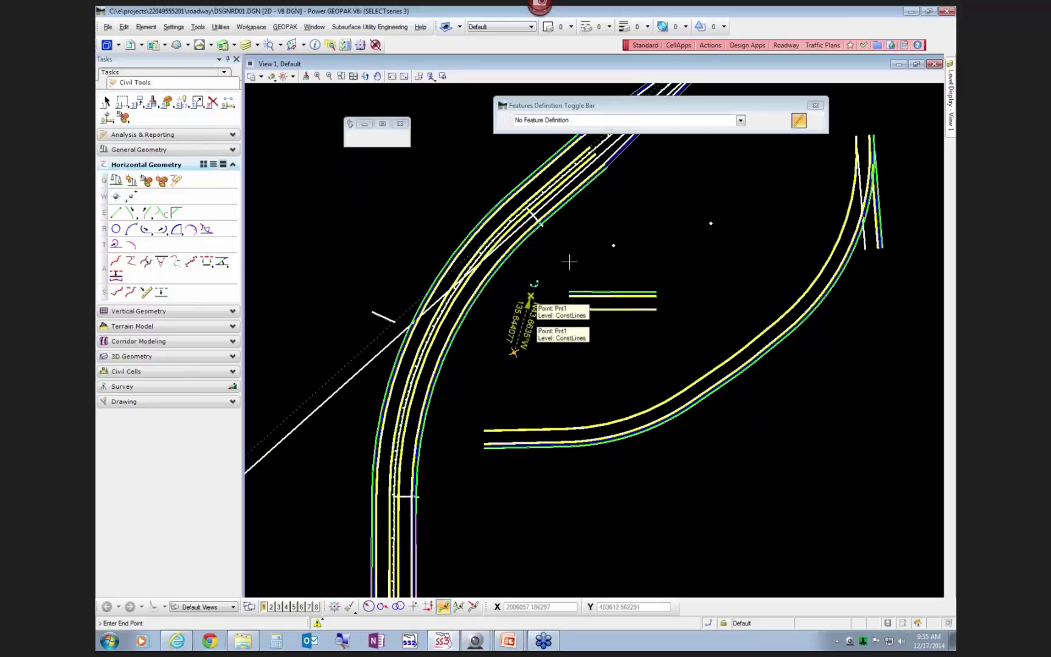
click(613, 244)
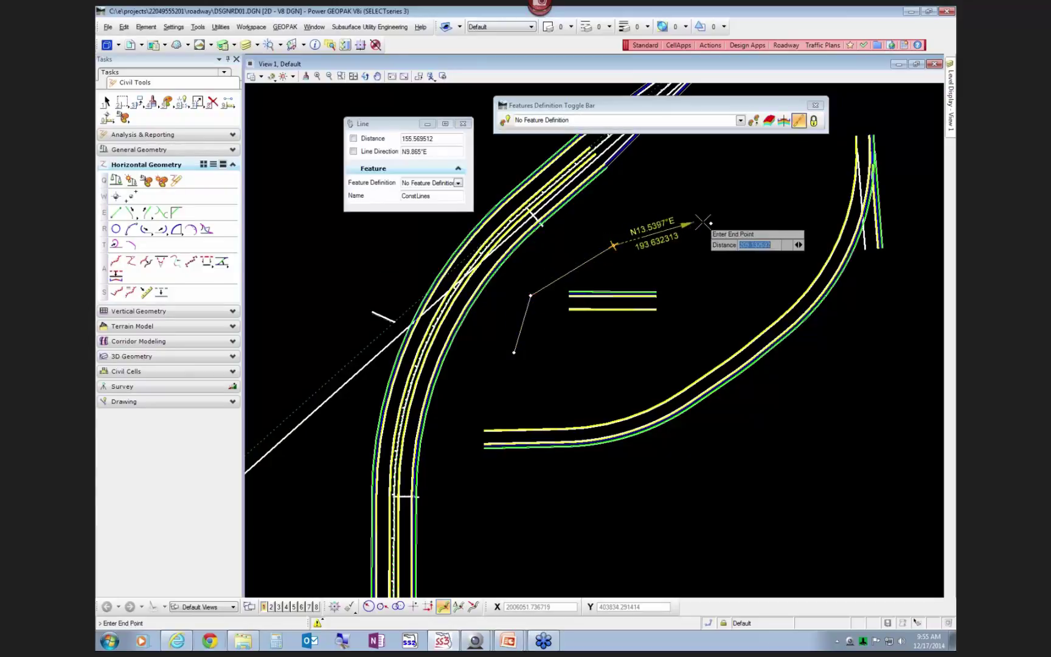
click(711, 224)
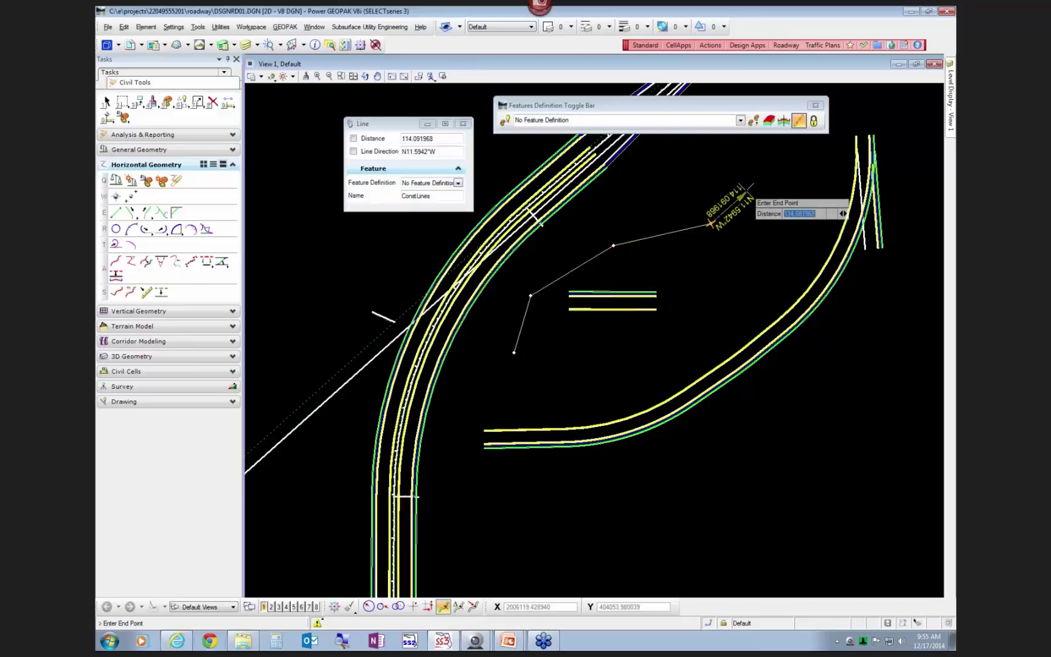
right_click(741, 191)
right_click(738, 191)
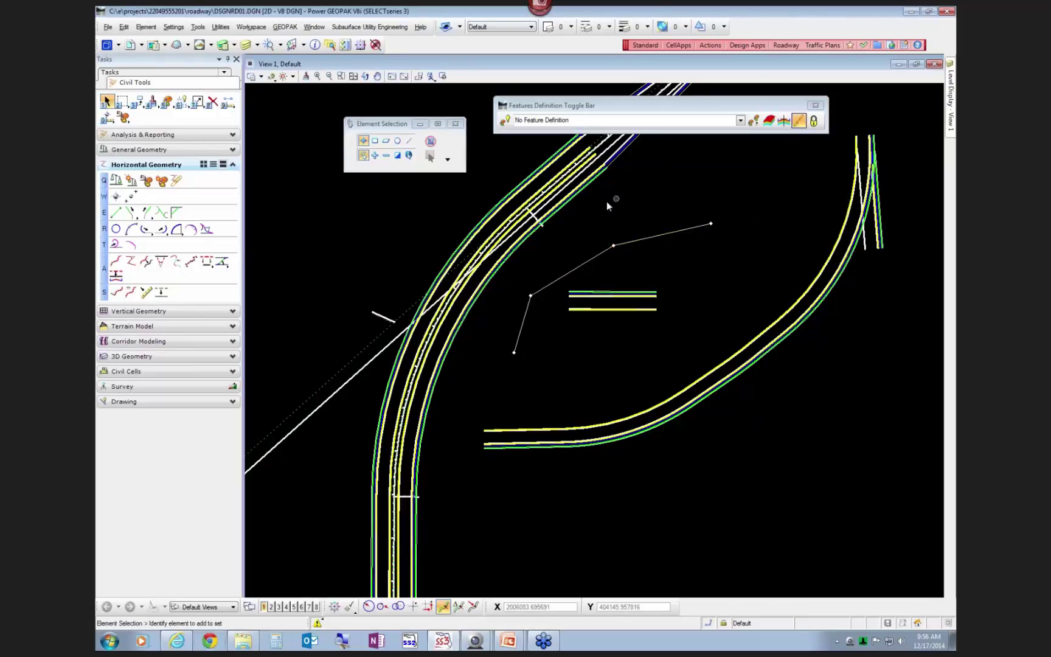
click(175, 136)
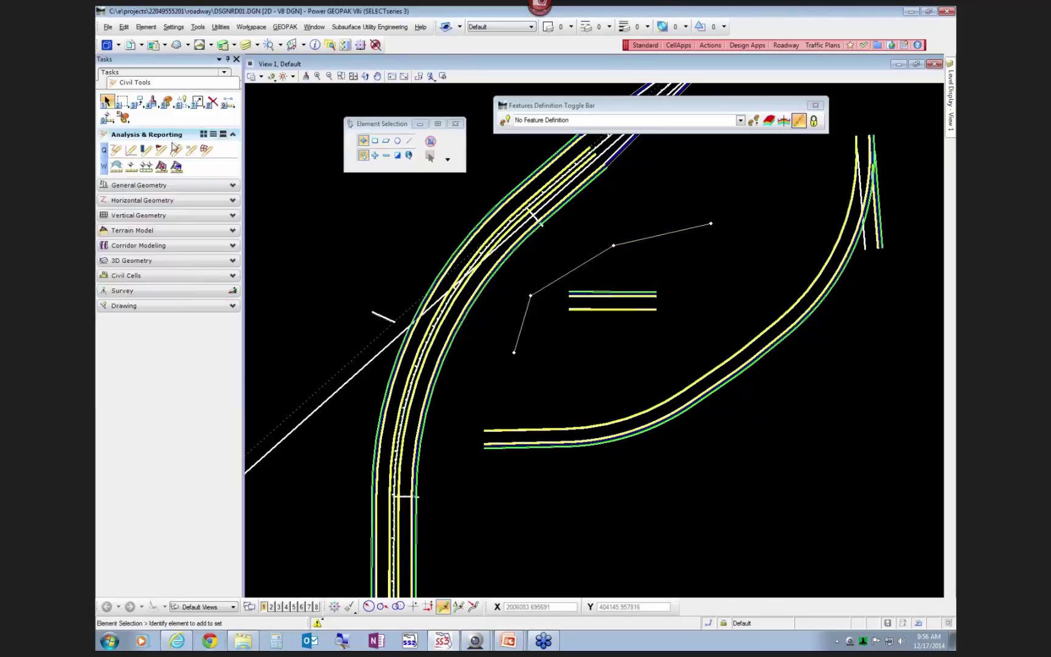
click(177, 151)
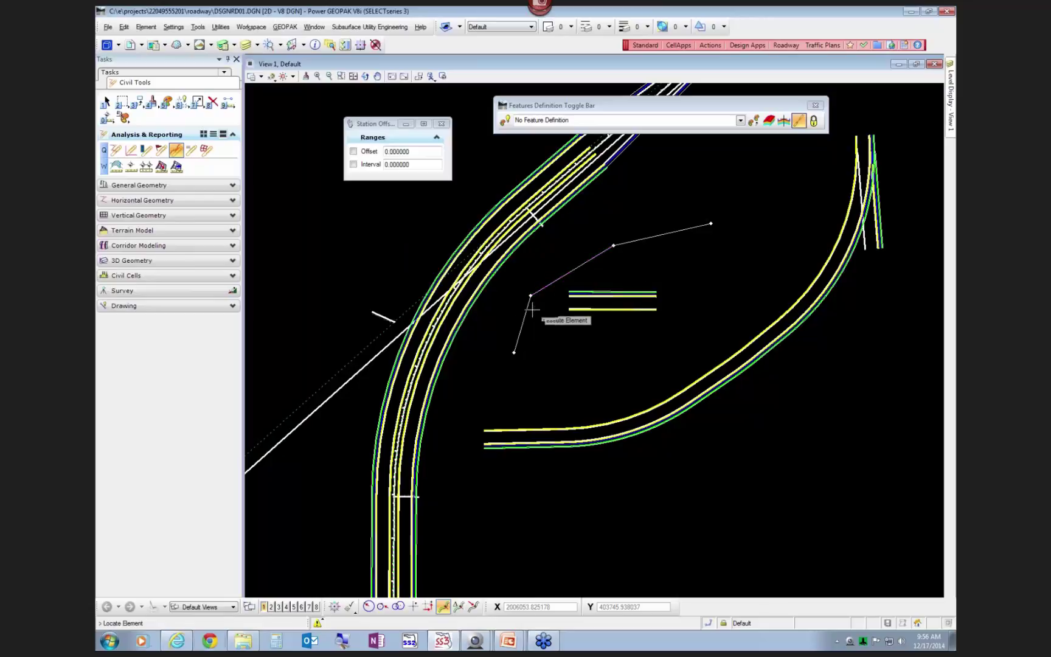
click(521, 333)
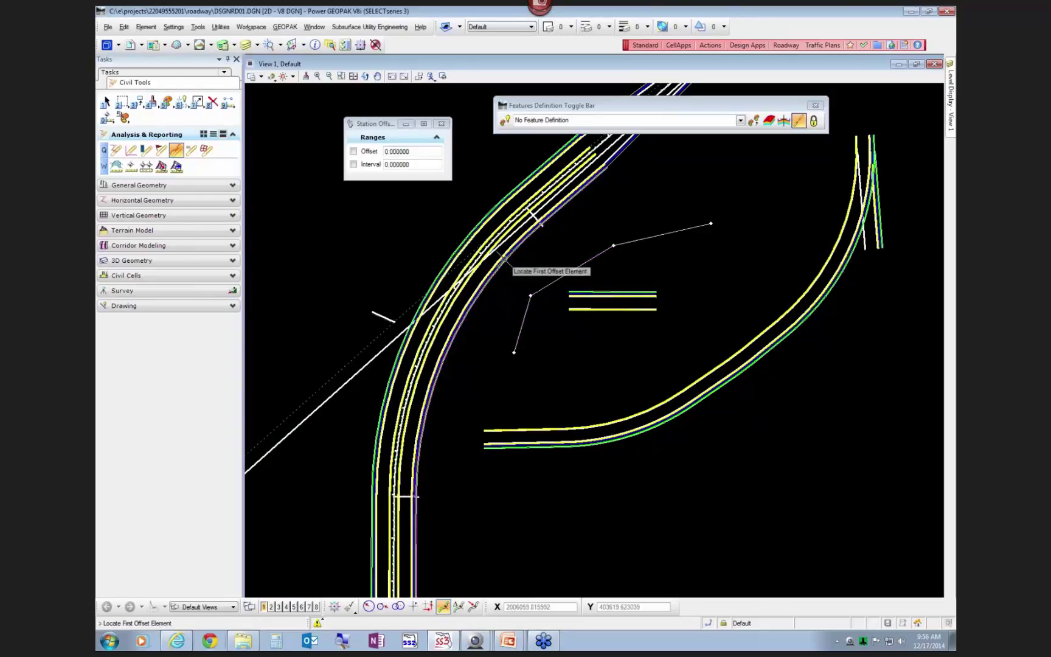
scroll(483, 246, up, 3)
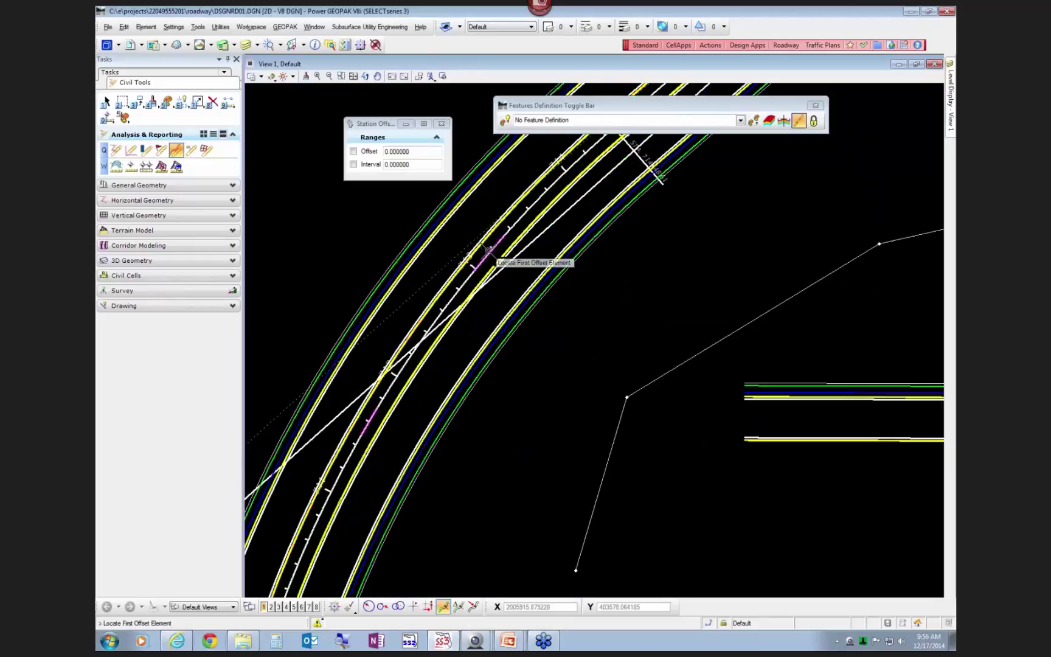
right_click(606, 316)
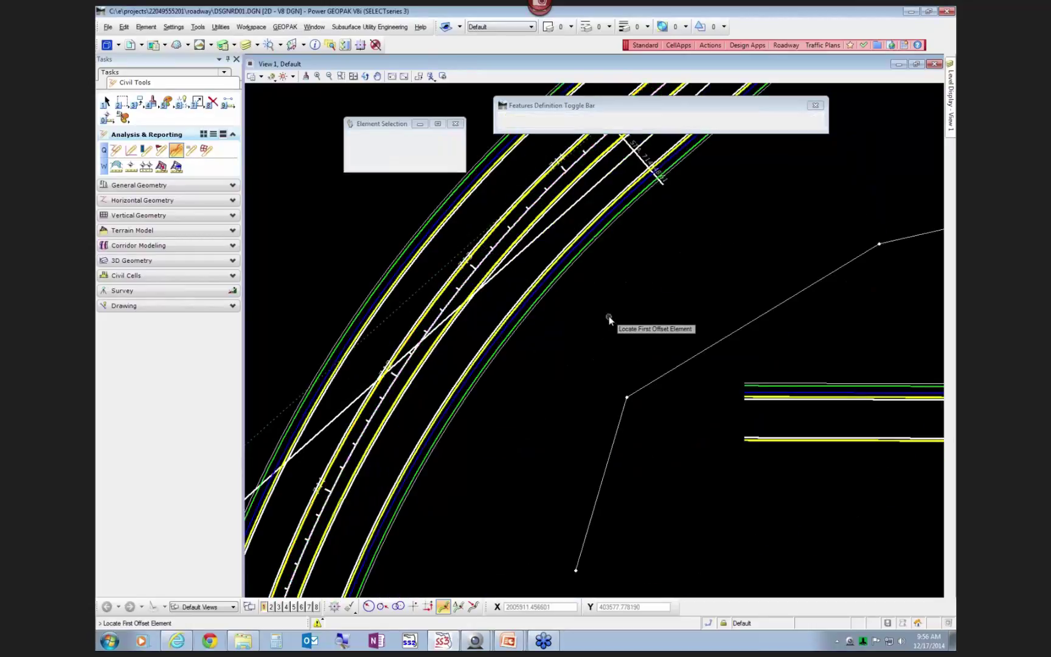
Step: Run a station offset report using the sr61_web centerline as baseline and the three chained lines as offset elements, and close the report
click(177, 150)
click(484, 253)
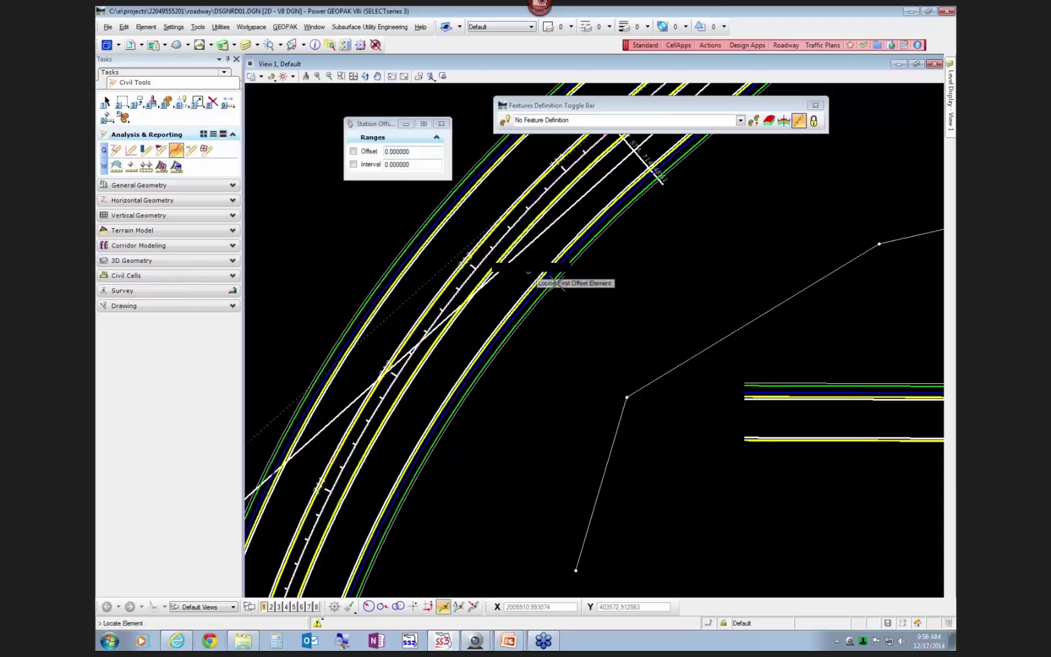
click(616, 433)
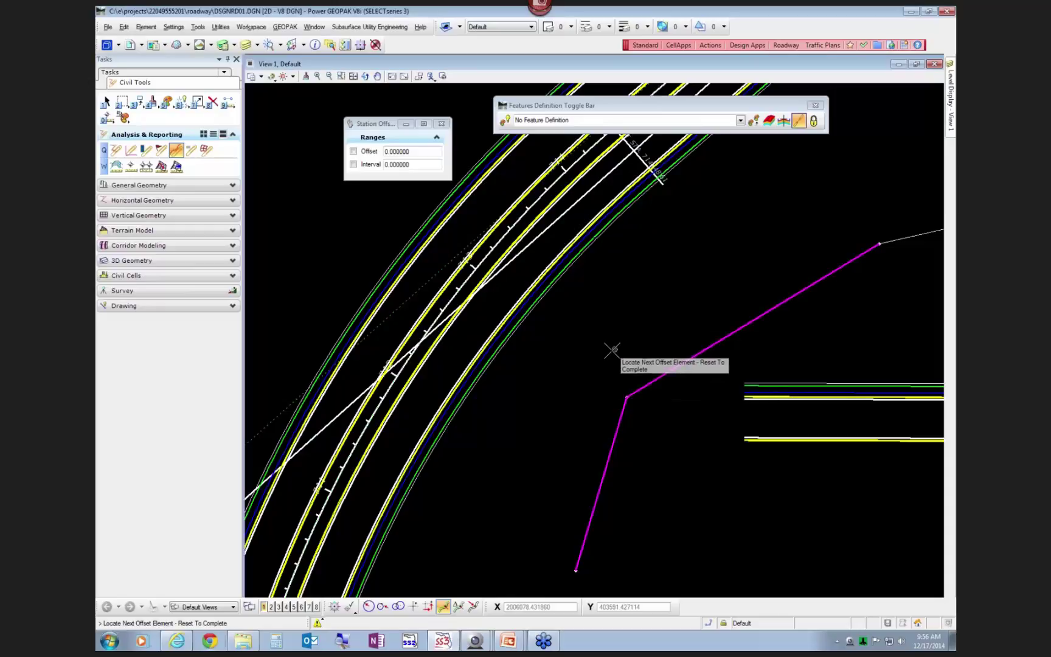
scroll(615, 352, down, 2)
click(798, 284)
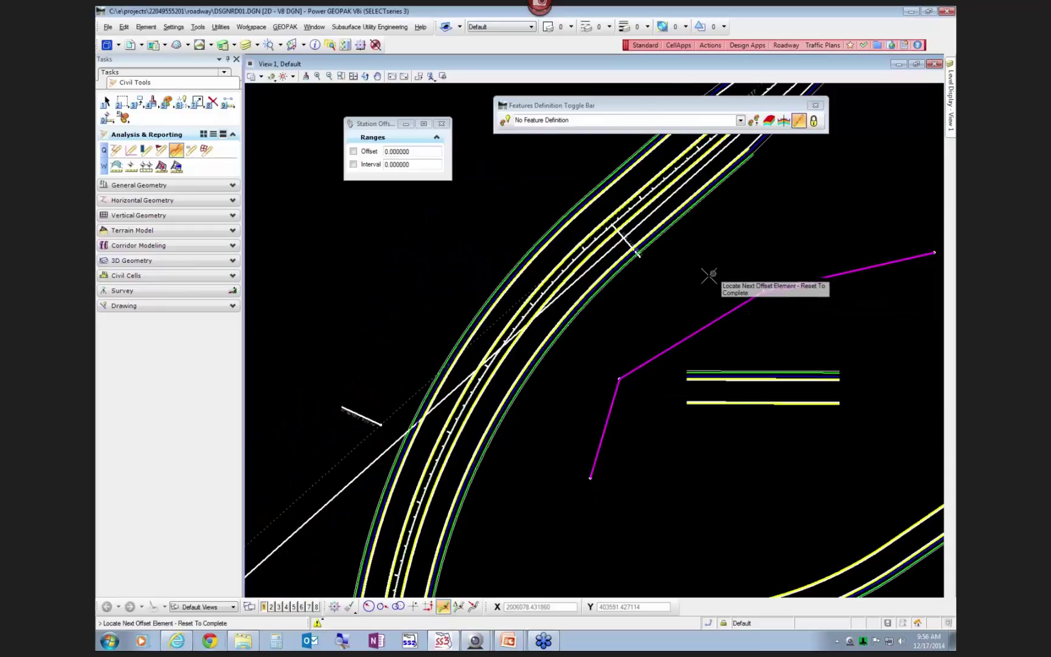
scroll(649, 296, down, 2)
right_click(765, 315)
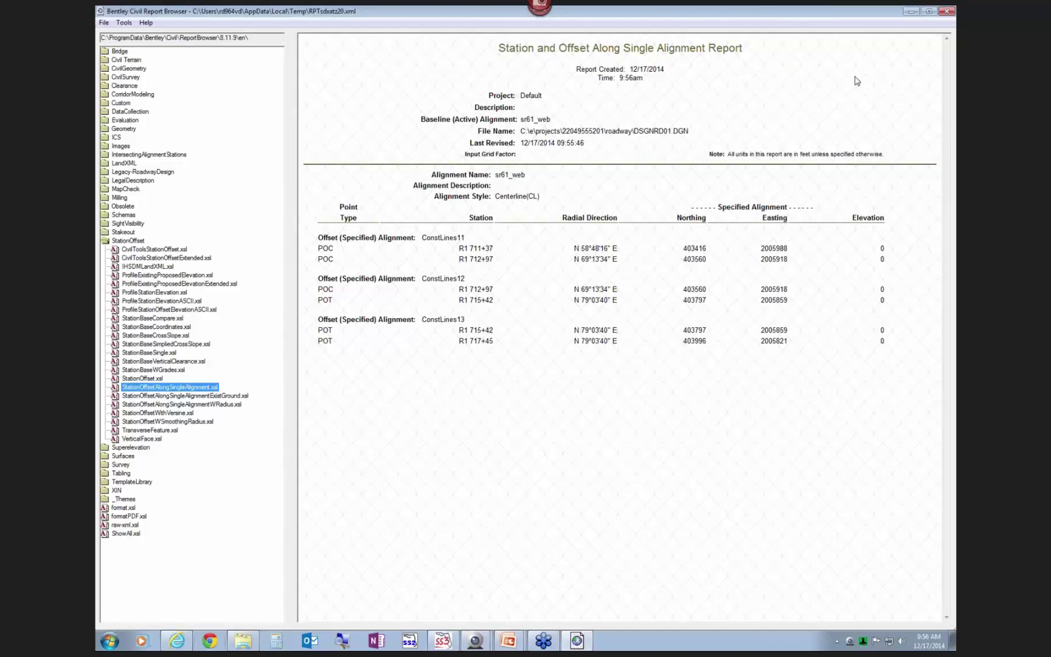
click(947, 11)
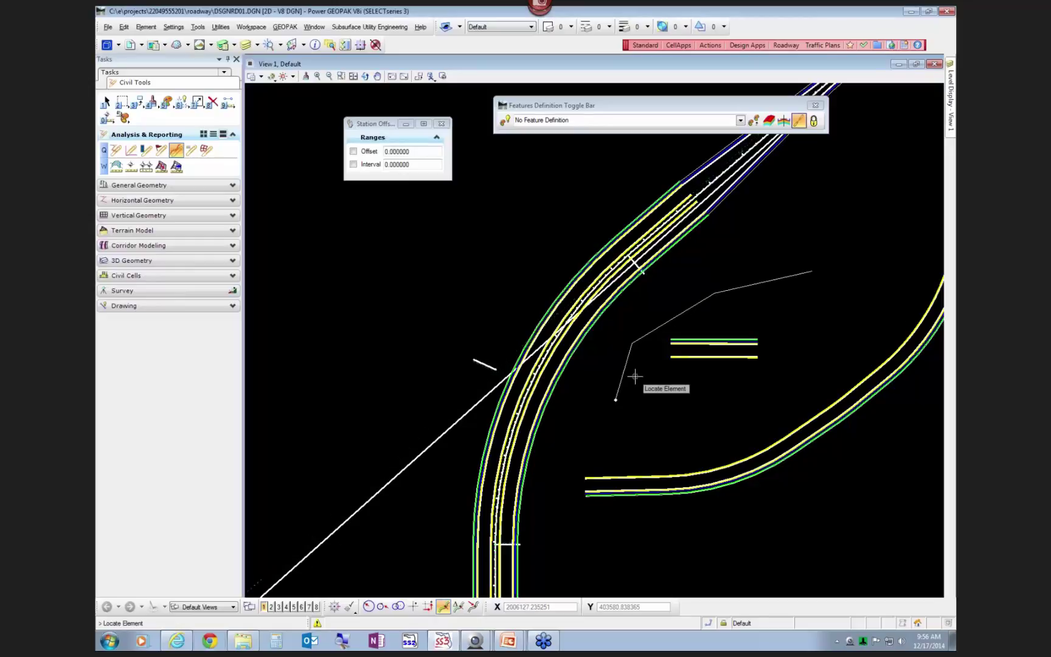
scroll(558, 289, up, 2)
scroll(559, 284, down, 5)
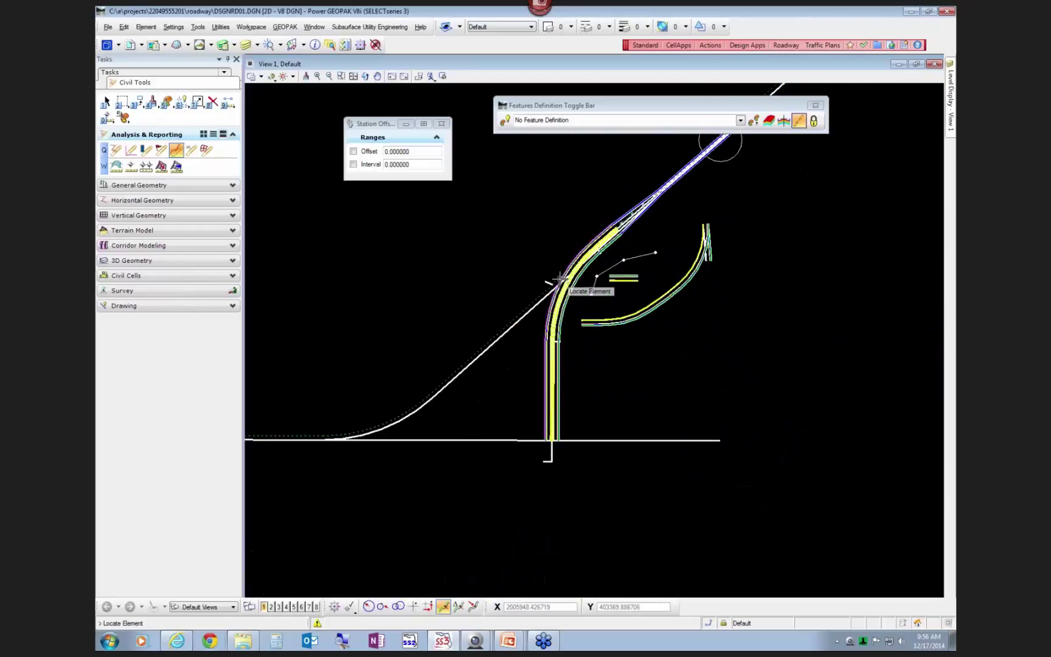
scroll(580, 364, up, 4)
scroll(570, 342, down, 2)
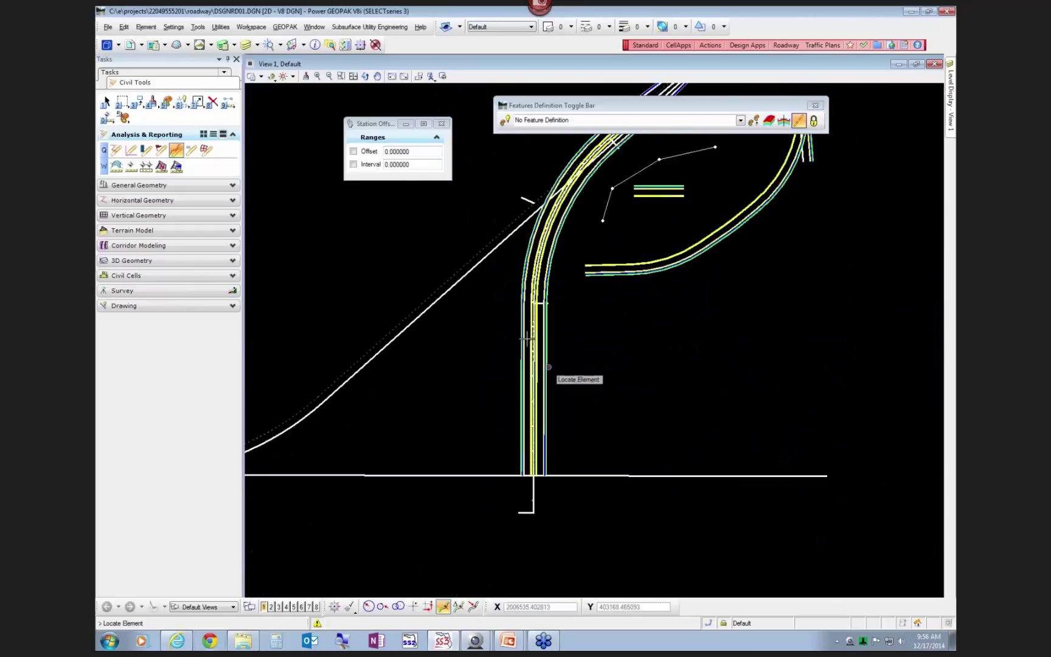
scroll(474, 259, up, 3)
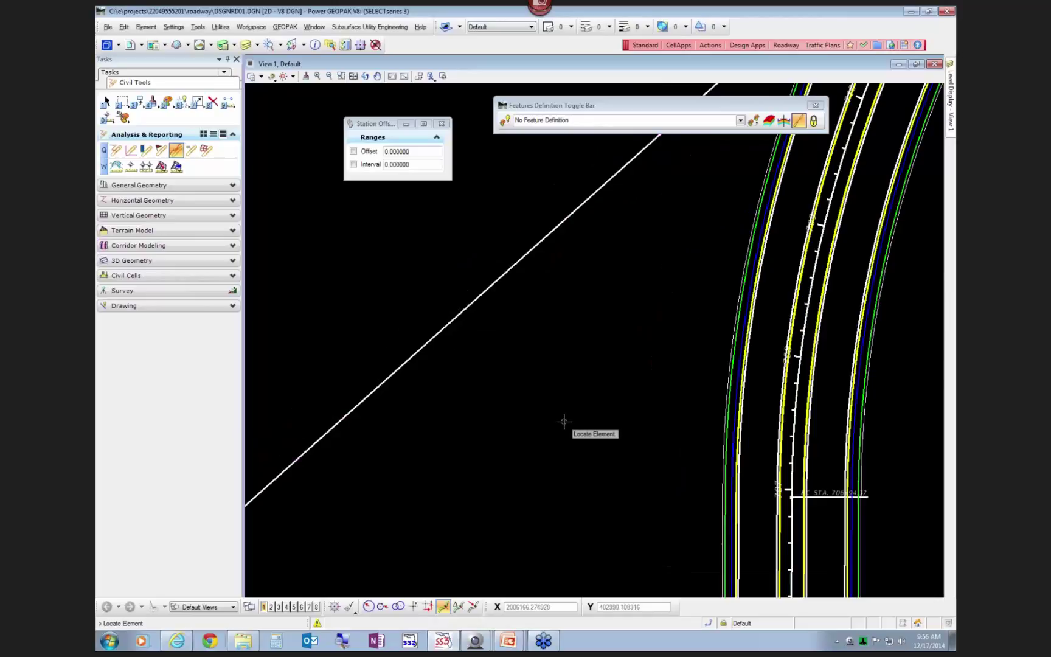
scroll(569, 414, down, 2)
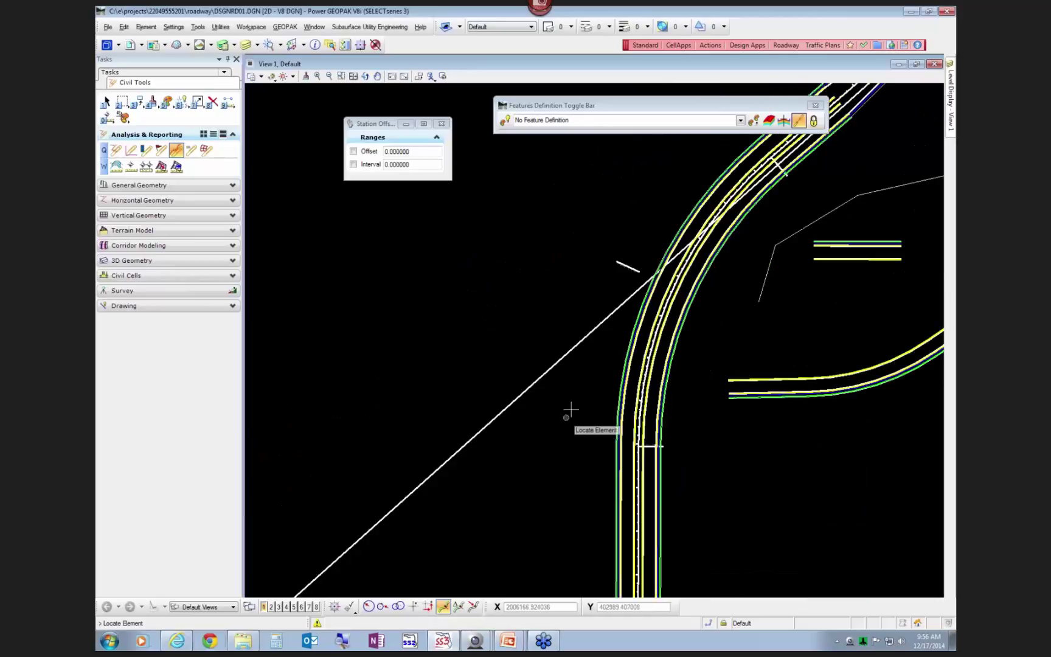
Step: Set the active feature definition to ConstLinesBlueDash from the Plan(2D) group
click(173, 200)
click(741, 121)
click(521, 162)
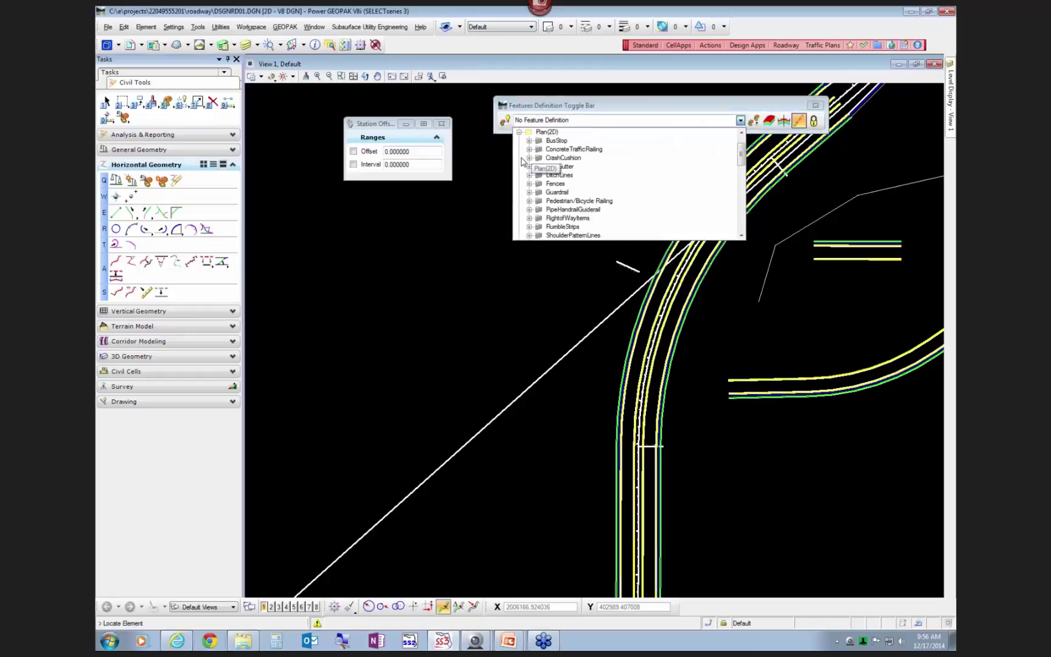
scroll(550, 186, down, 6)
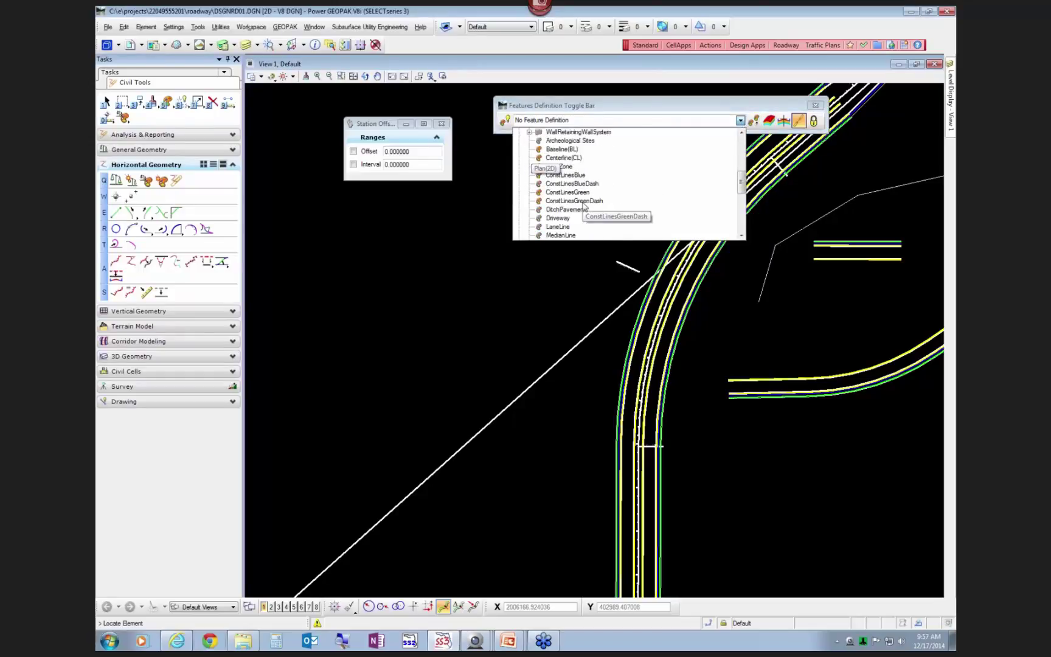
click(573, 184)
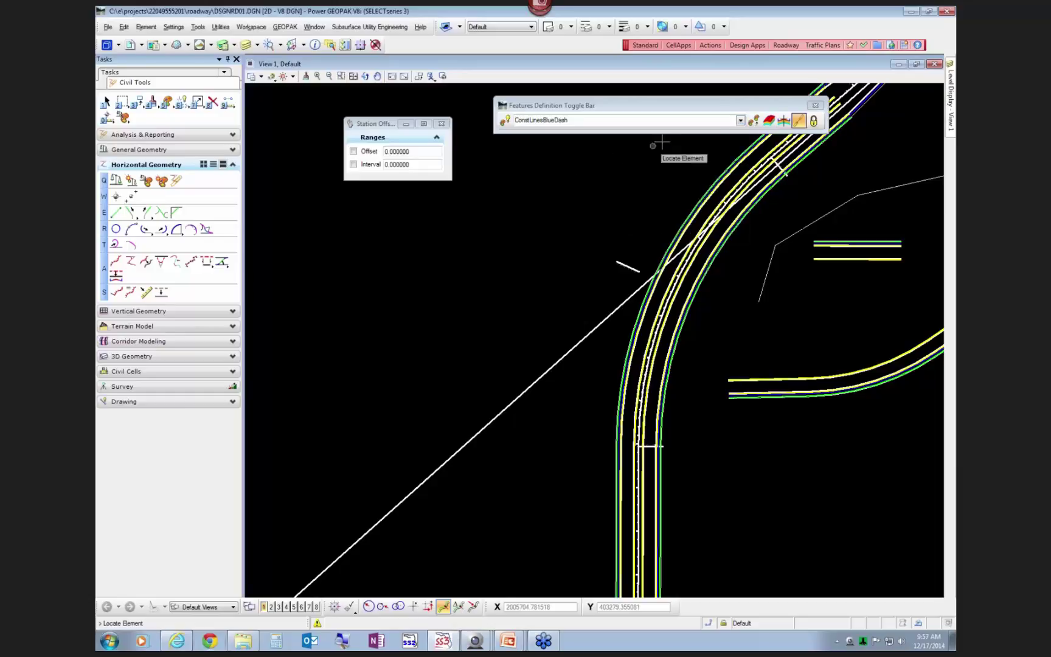
click(741, 121)
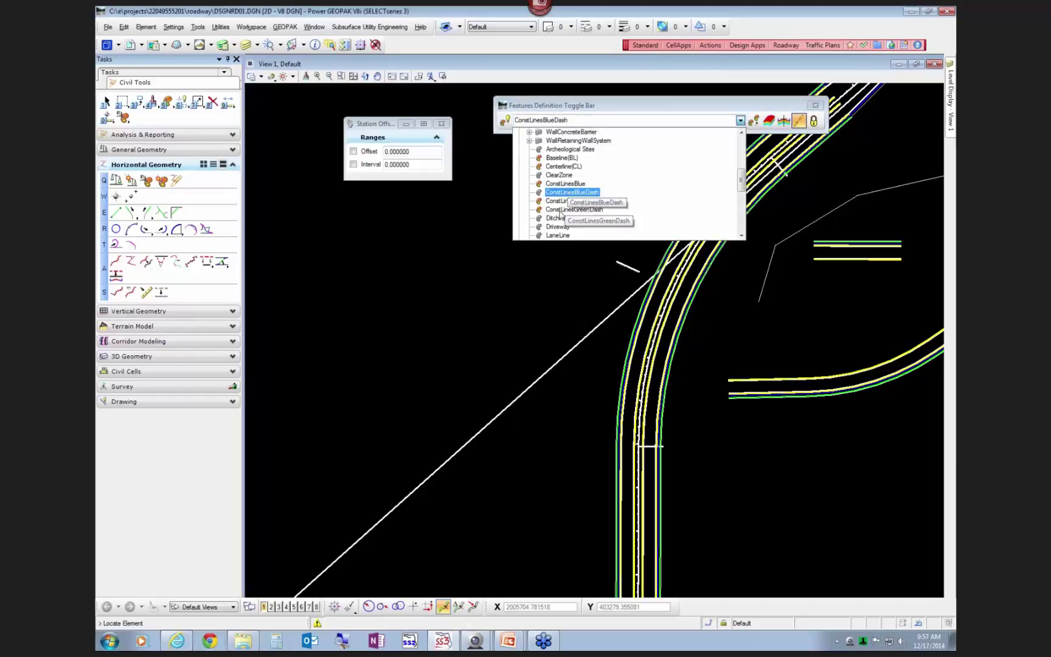
click(490, 229)
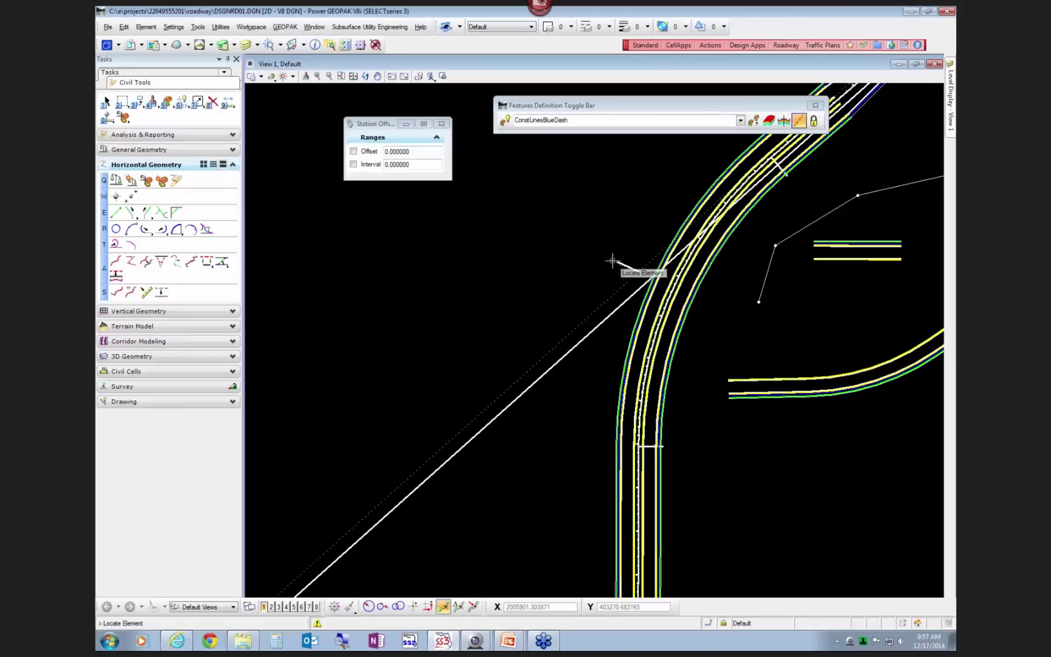
Step: Draw a single line across the long diagonal centerline using the ConstLinesBlue feature definition, and end the line command
click(117, 213)
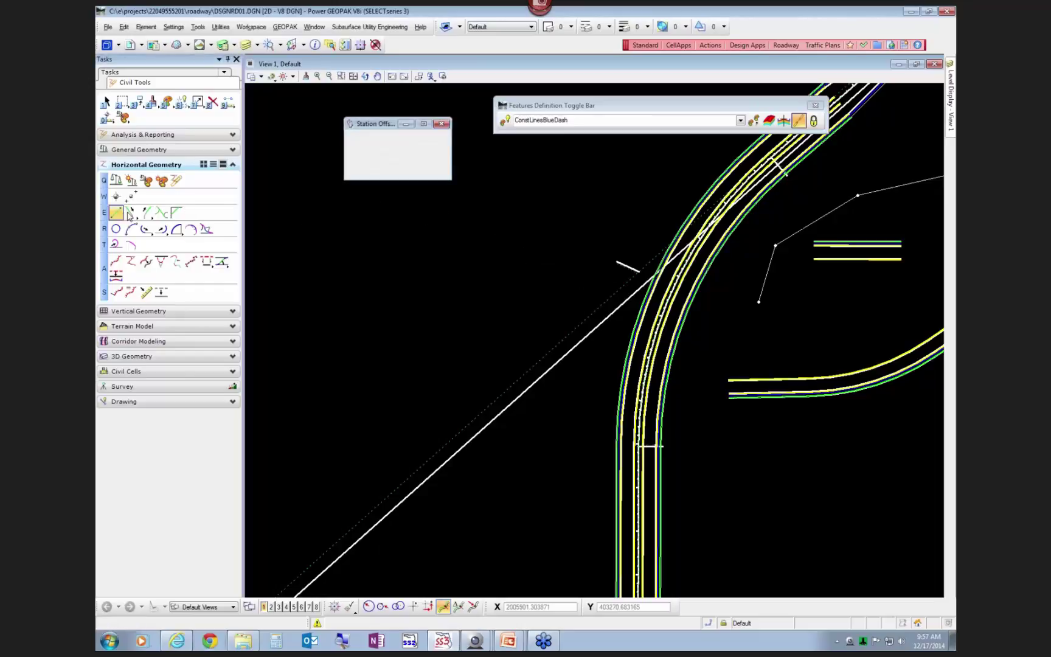
click(459, 183)
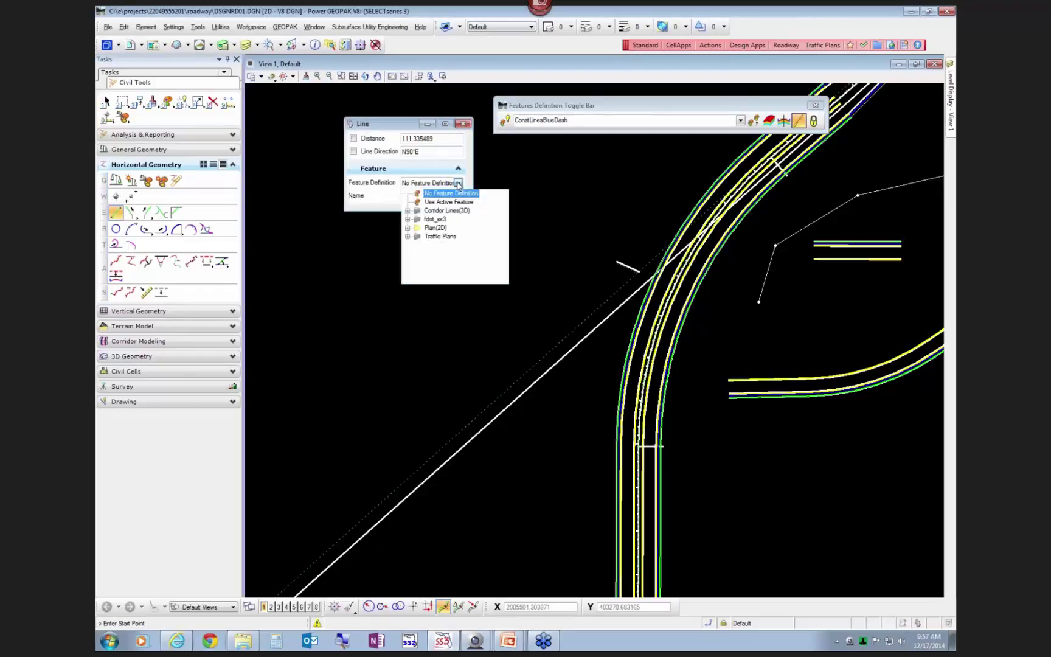
click(409, 236)
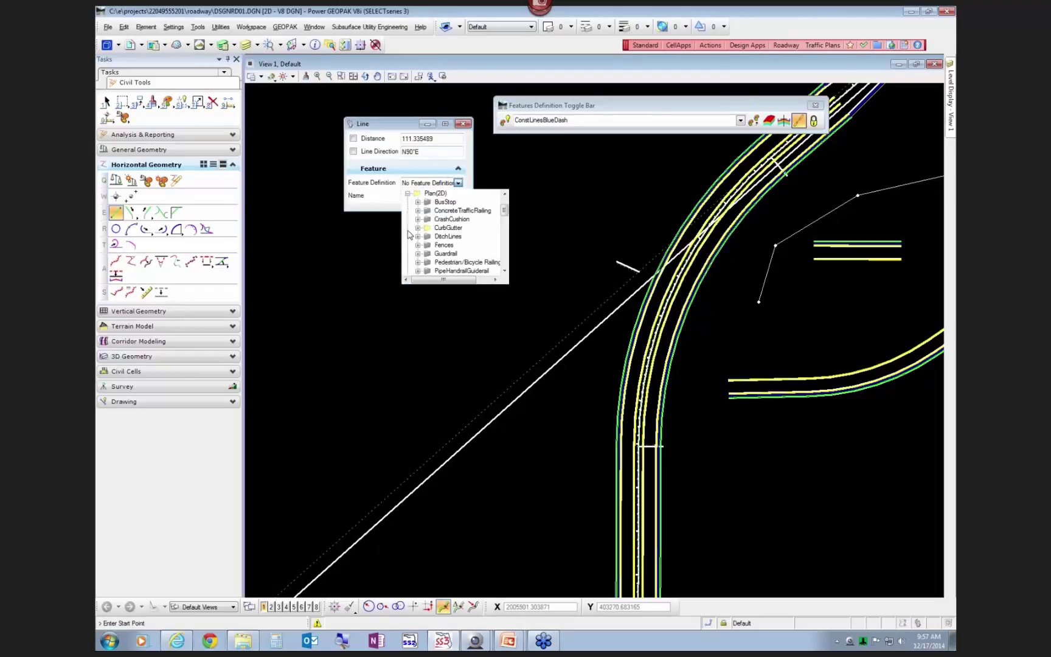
click(503, 262)
click(504, 262)
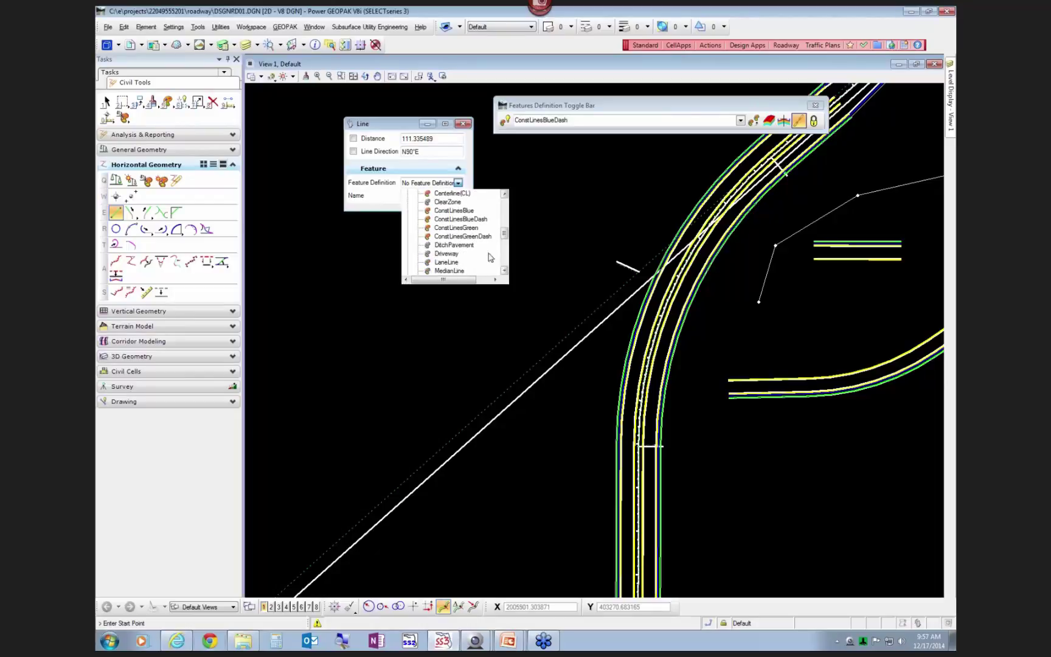
click(451, 213)
click(422, 301)
click(545, 517)
right_click(572, 375)
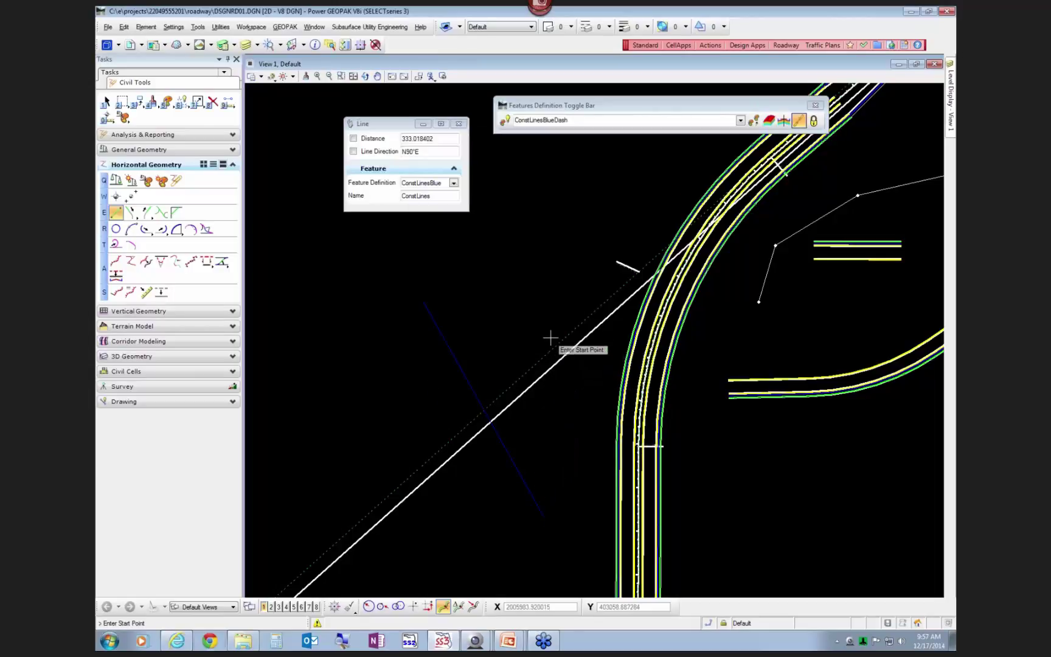
key(Escape)
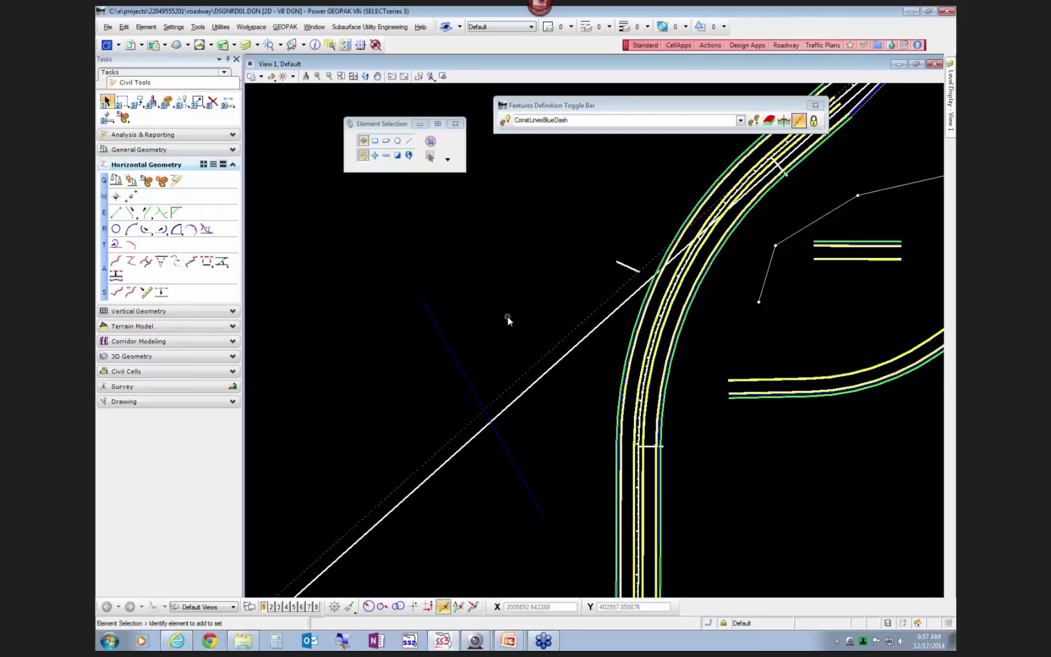
Step: Open the Project Explorer's Civil Standards, expand DSGNRD01.DGN down to its Plan(2D) feature definitions, and move the window clear of the roadway
key(ctrl+alt+p)
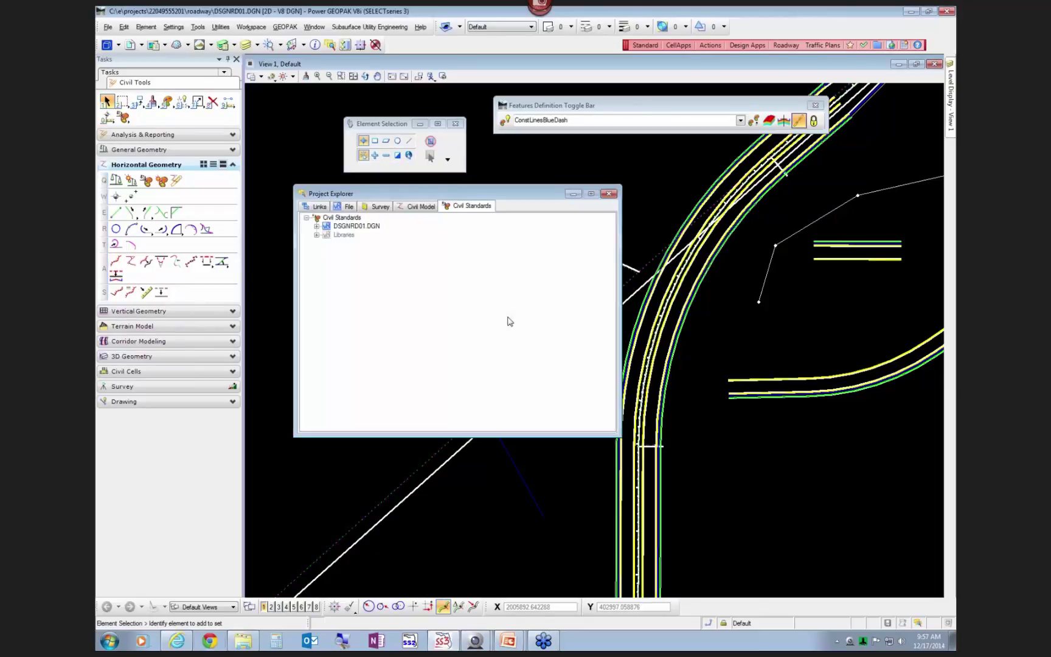
click(420, 206)
click(469, 206)
click(364, 227)
click(316, 226)
click(326, 252)
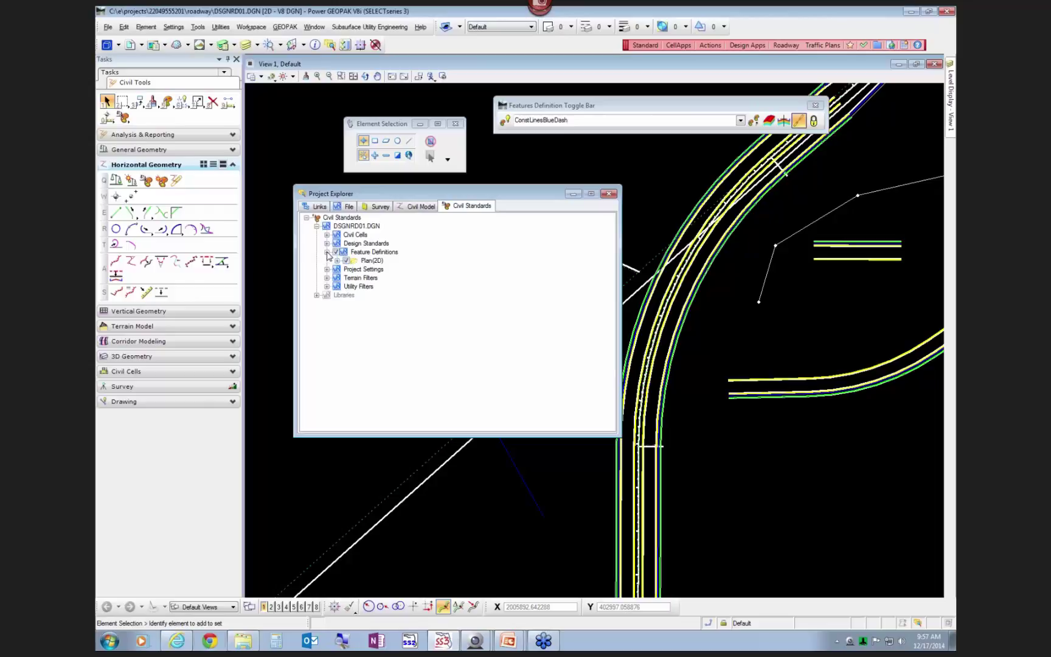
click(337, 260)
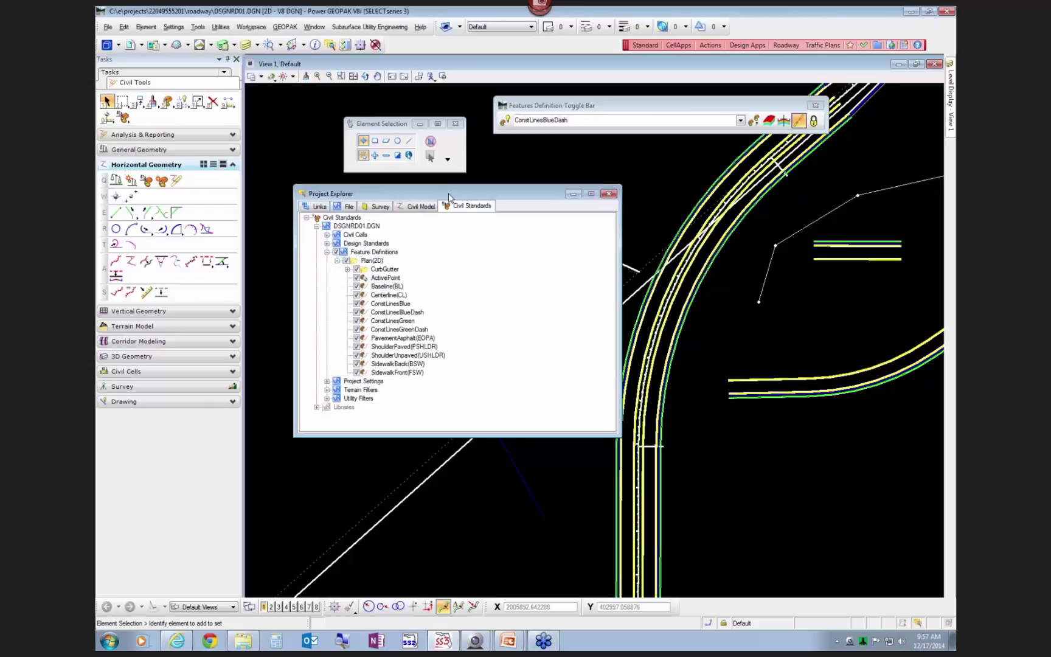
drag(448, 196, 333, 169)
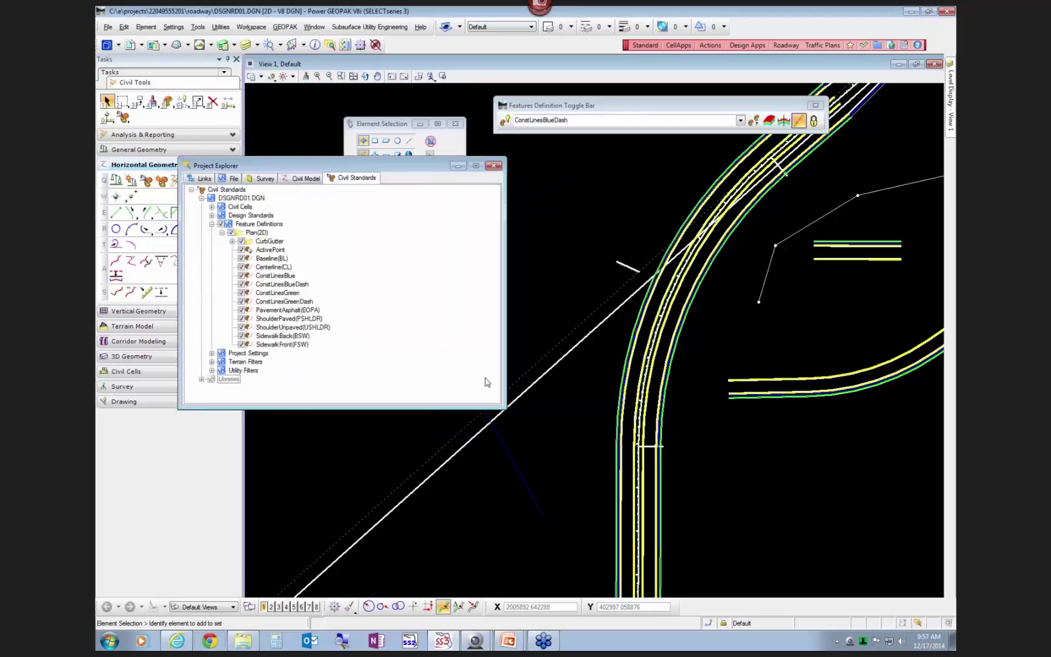
Step: Turn off the display of the ConstLinesBlue feature definition in the Plan(2D) group
click(262, 285)
click(270, 277)
click(269, 302)
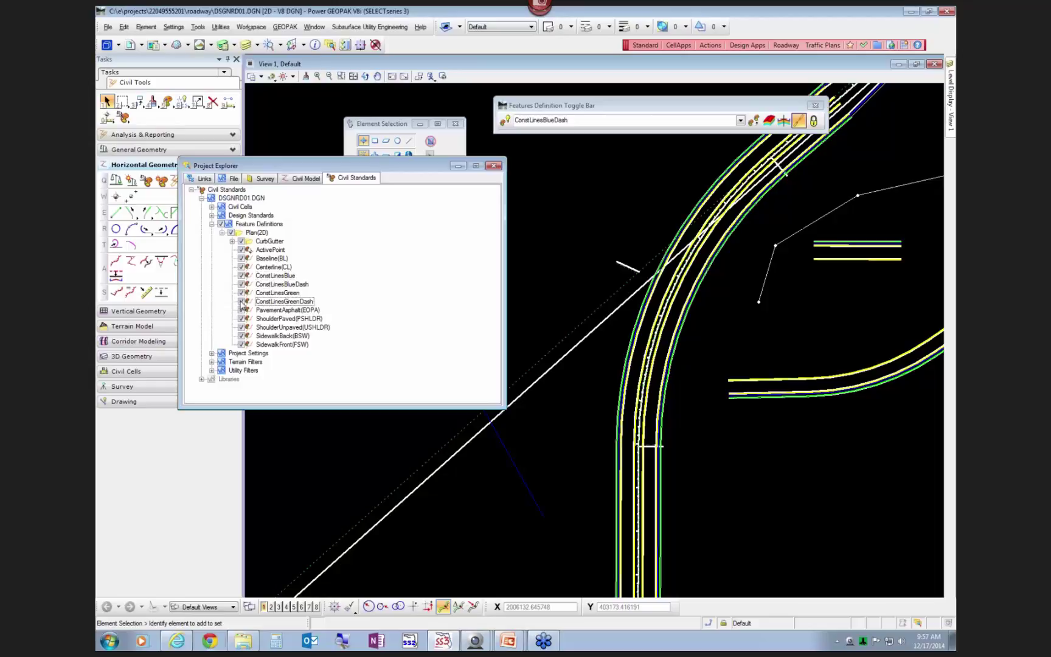
key(Up)
key(Up)
key(Up)
key(Tab)
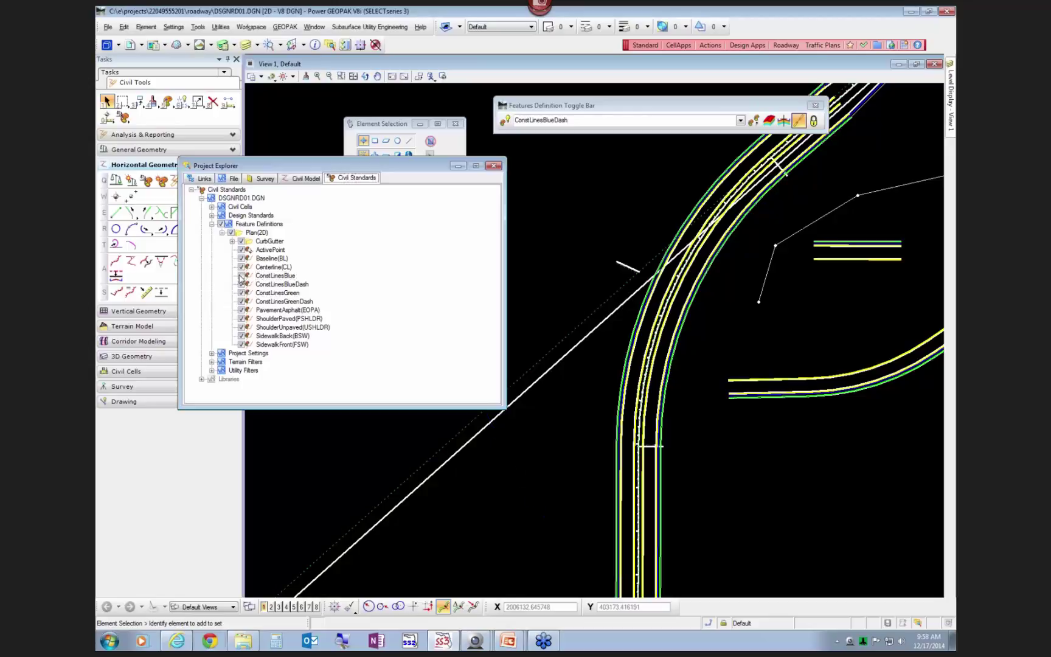
Step: Hide the SidewalkFront(FSW) and SidewalkBack(BSW) feature definitions, and turn both back on
click(242, 344)
click(241, 336)
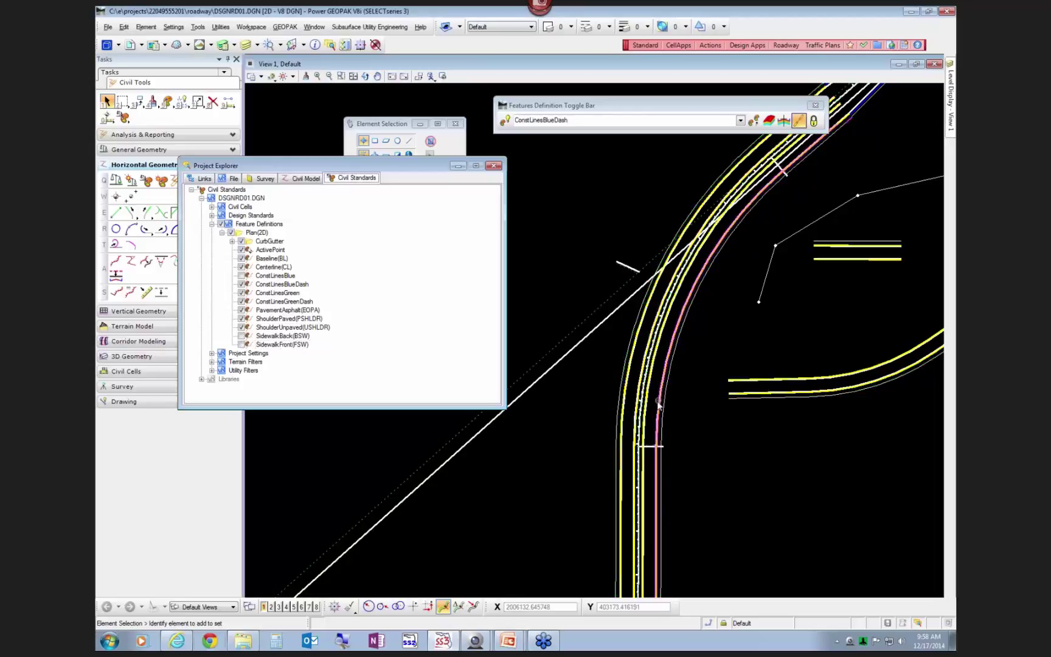
mouse_move(947, 129)
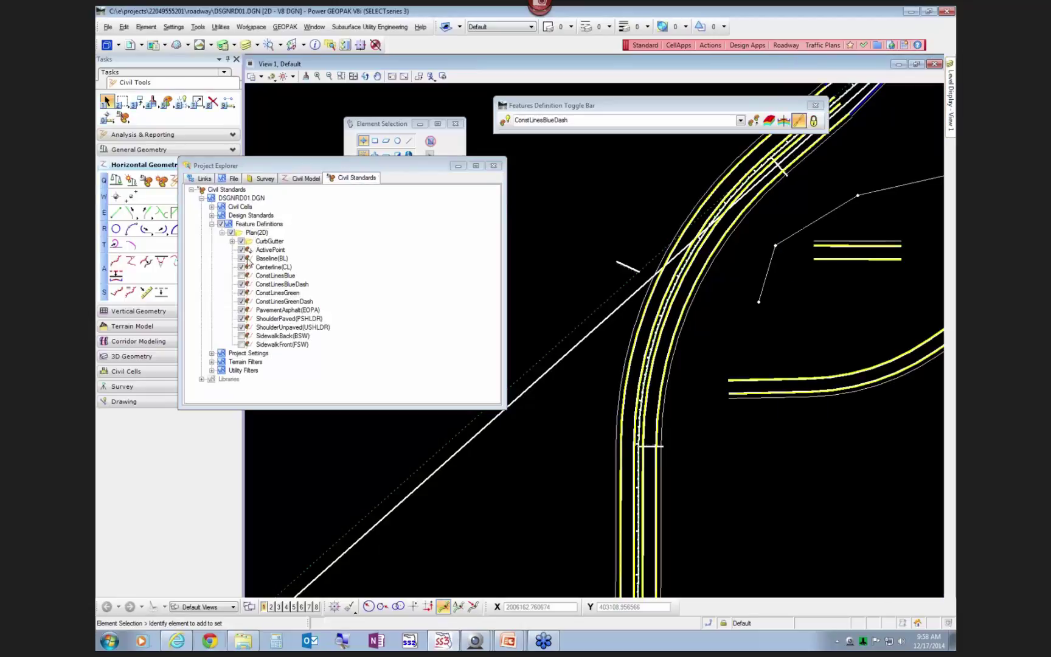
click(242, 344)
click(242, 336)
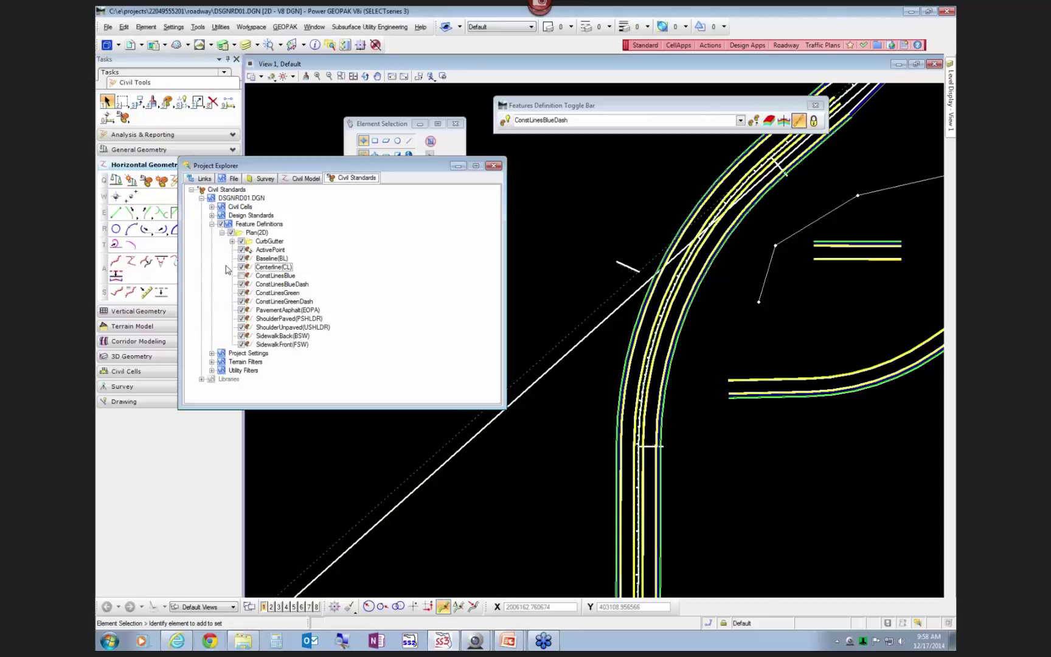
Step: Collapse the Plan(2D) feature definition group and close the Project Explorer
click(222, 234)
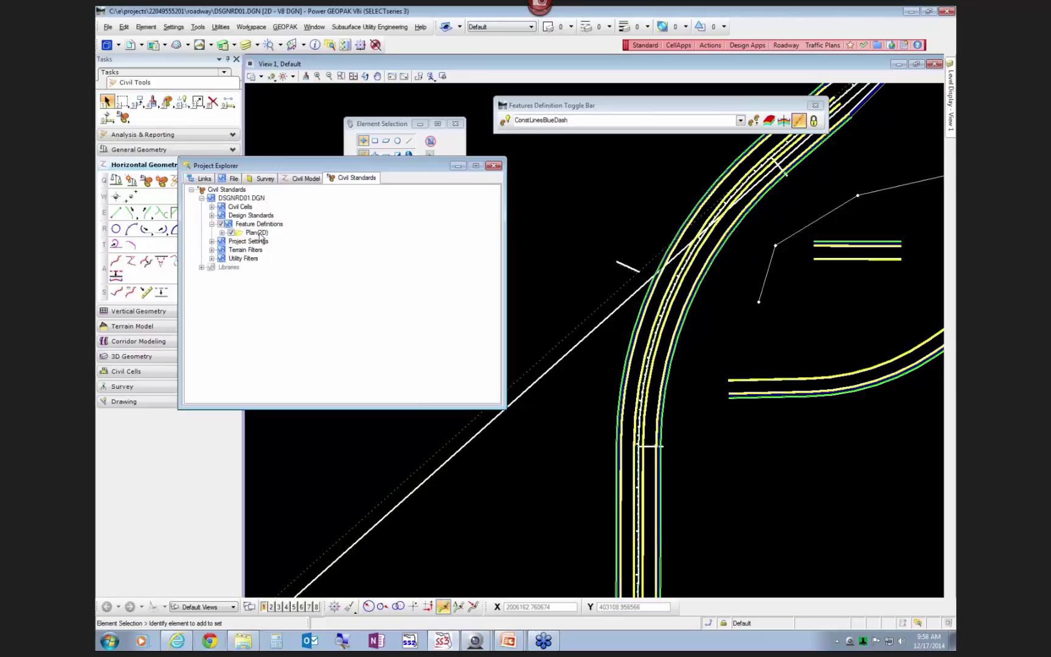
click(223, 233)
click(222, 233)
mouse_move(950, 101)
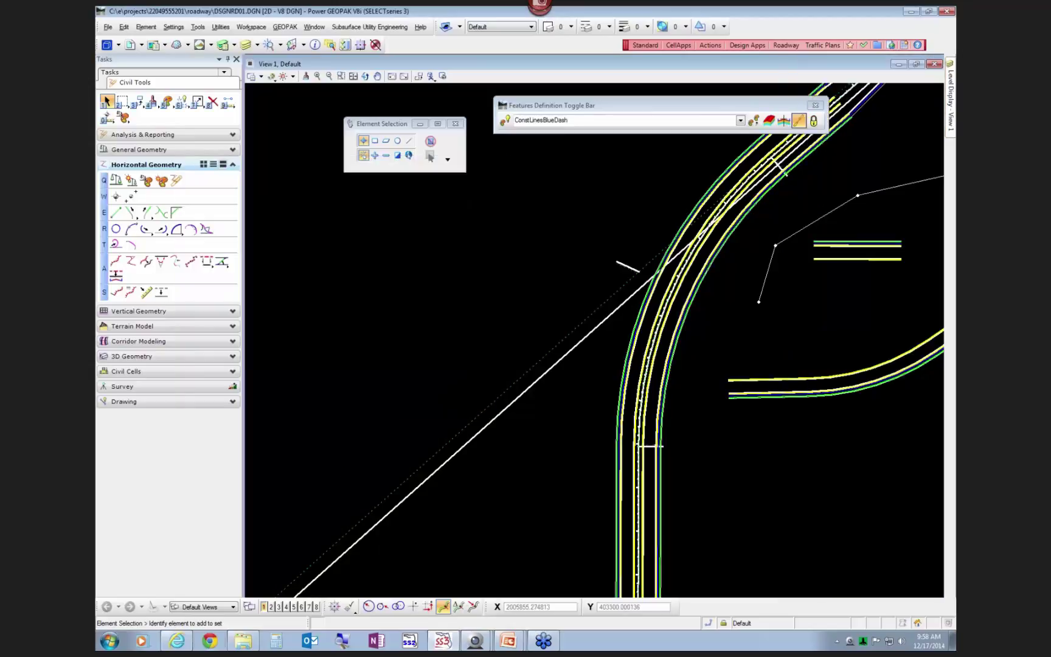
scroll(597, 361, down, 2)
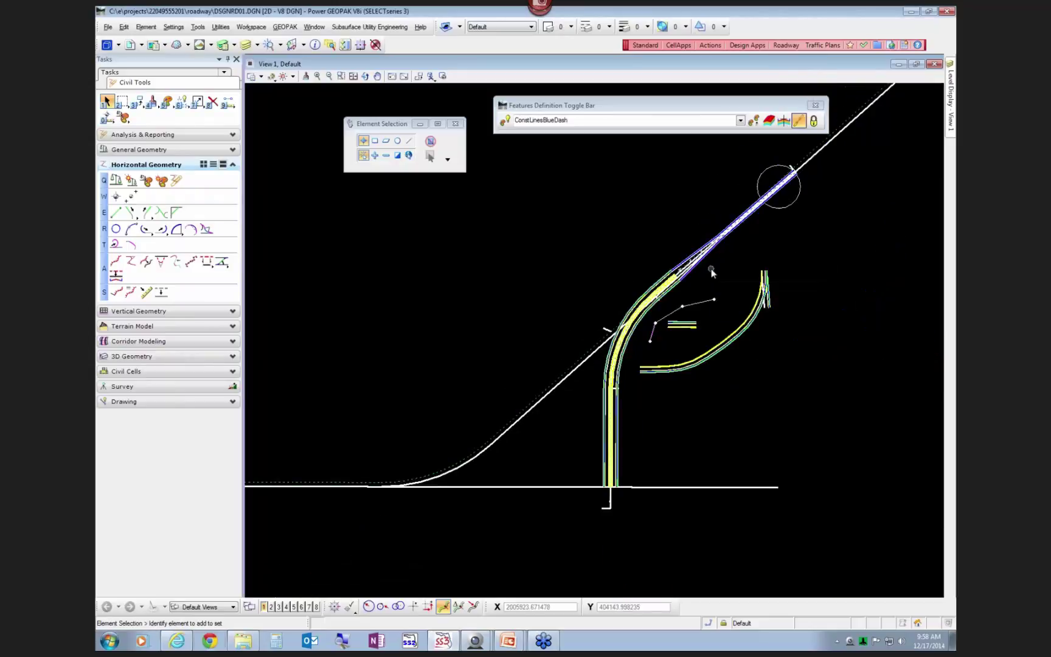
scroll(705, 264, up, 3)
scroll(649, 265, down, 2)
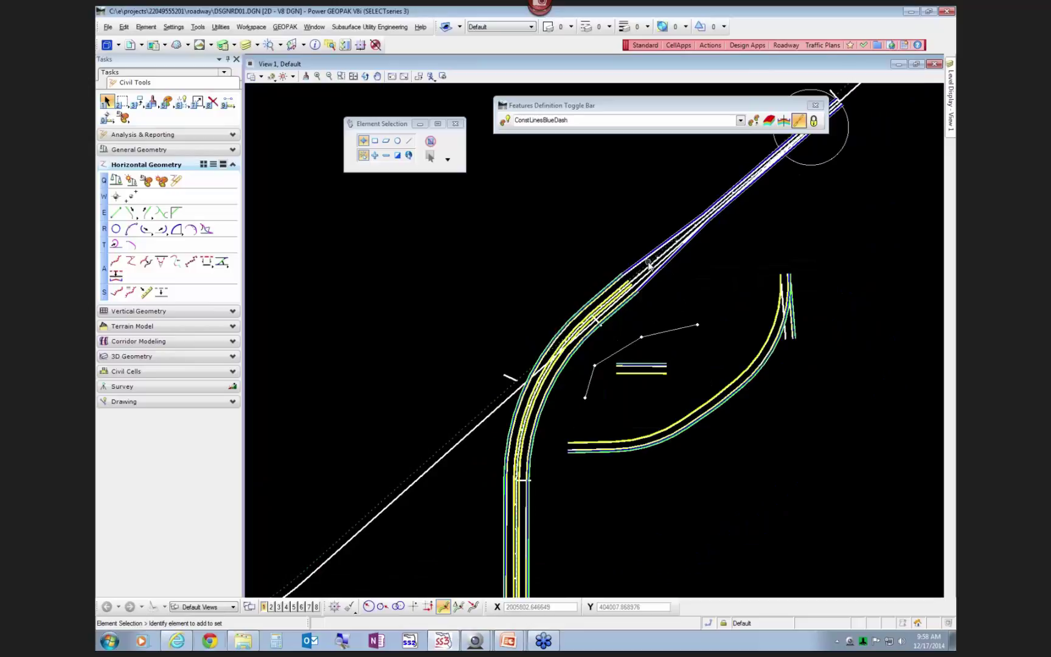